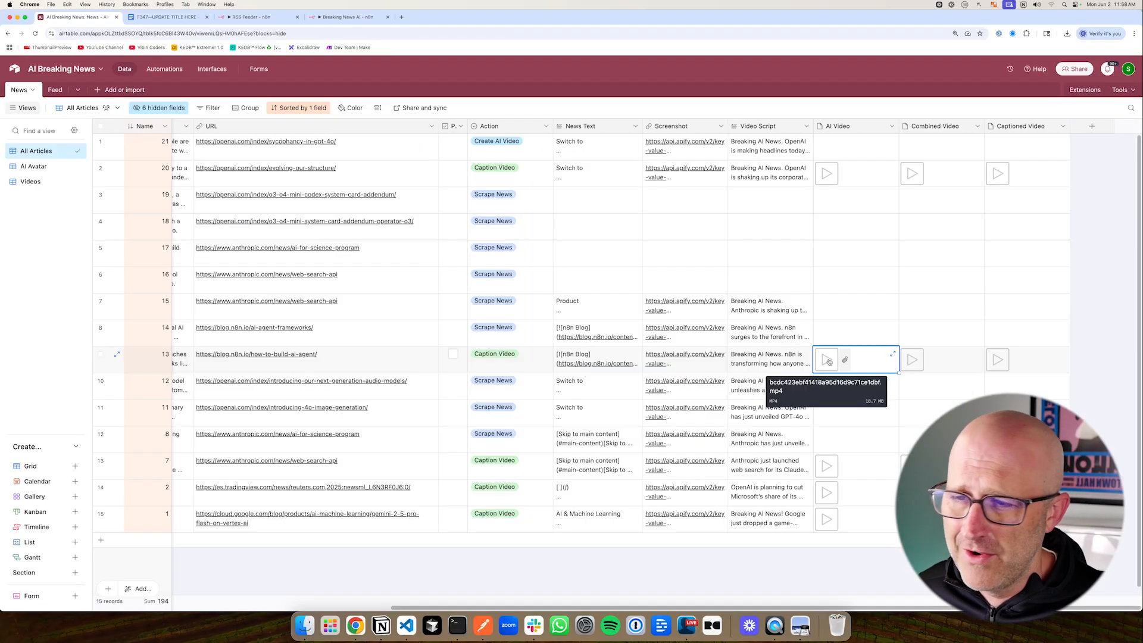
Preview a generated video attachment from the finished news row
{"action": "left_click", "coordinate": [838, 357]}
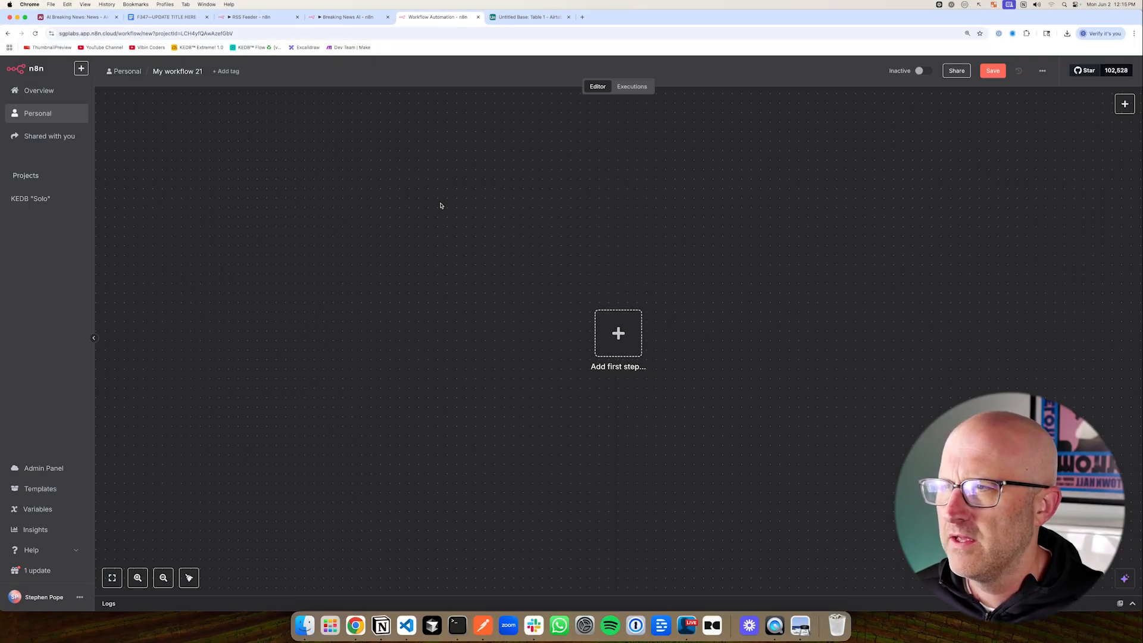
In the Untitled Base table, delete the unused Status field
{"action": "left_click", "coordinate": [527, 17]}
{"action": "left_click", "coordinate": [544, 126]}
{"action": "key", "text": "Escape"}
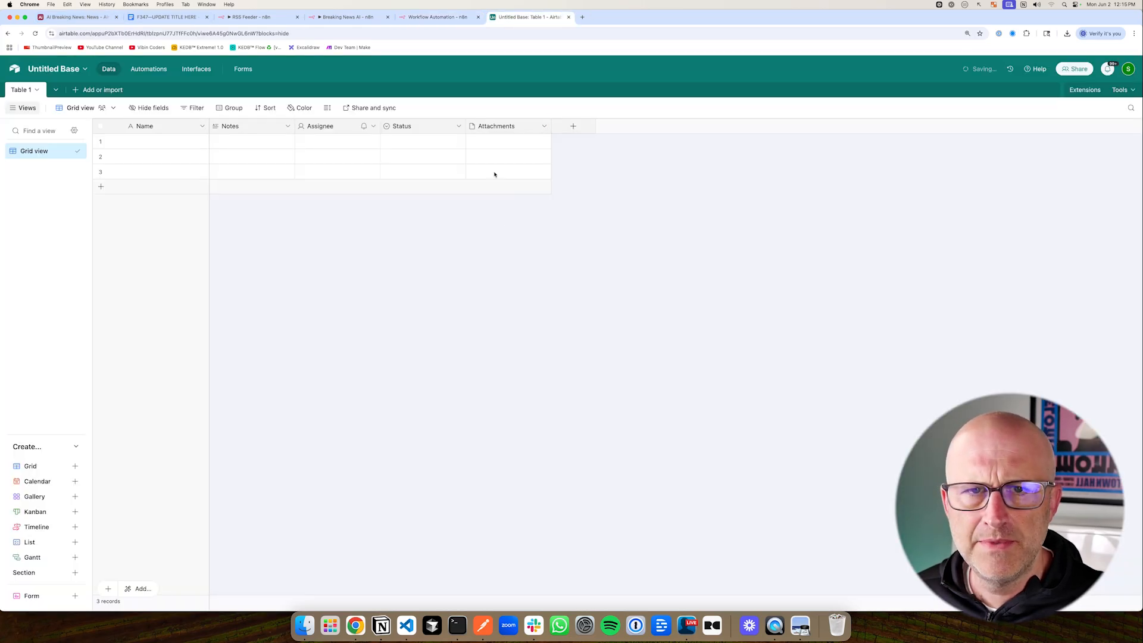
{"action": "left_click", "coordinate": [459, 128]}
{"action": "left_click", "coordinate": [459, 394]}
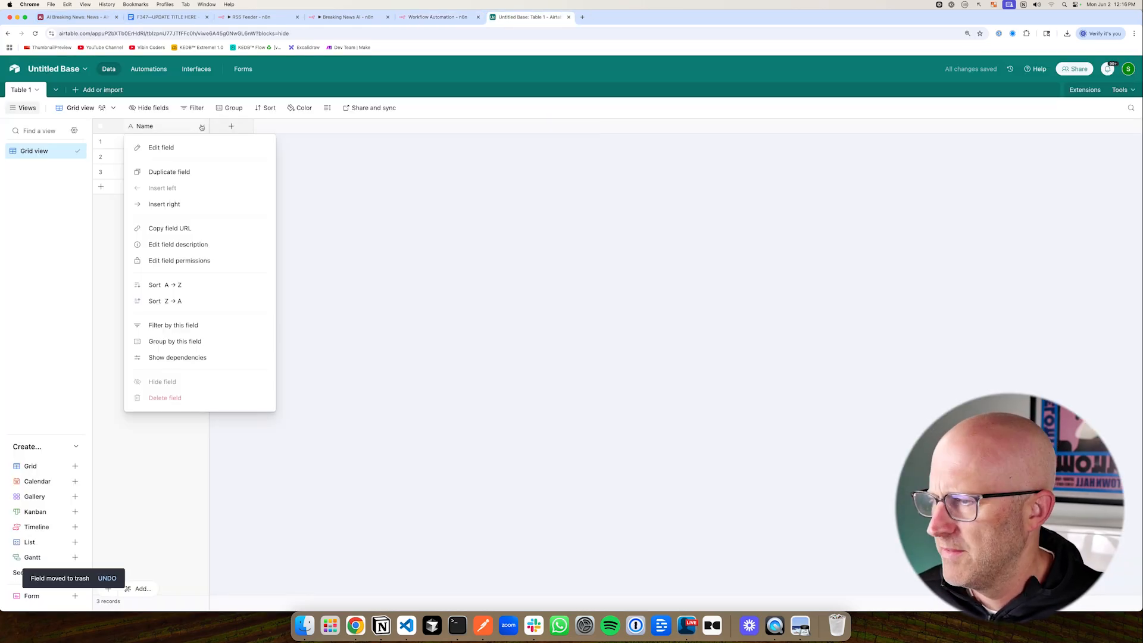
Rename the primary Name field to 'Video ID' and make it an Autonumber field
{"action": "left_click", "coordinate": [162, 146]}
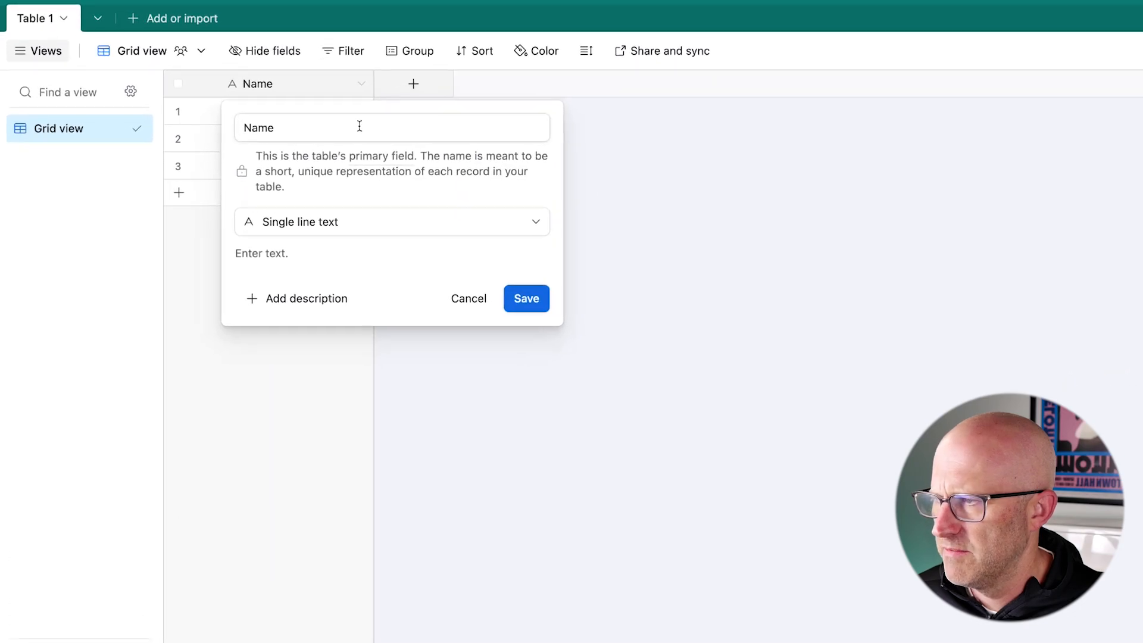
{"action": "type", "text": "Video ID"}
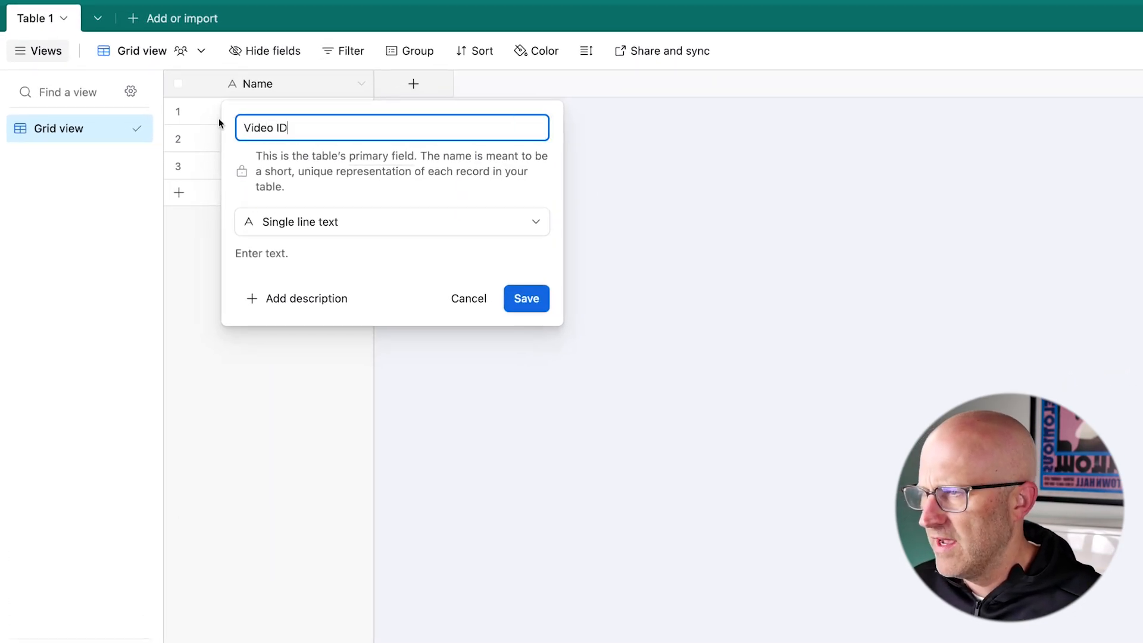
{"action": "left_click", "coordinate": [316, 224]}
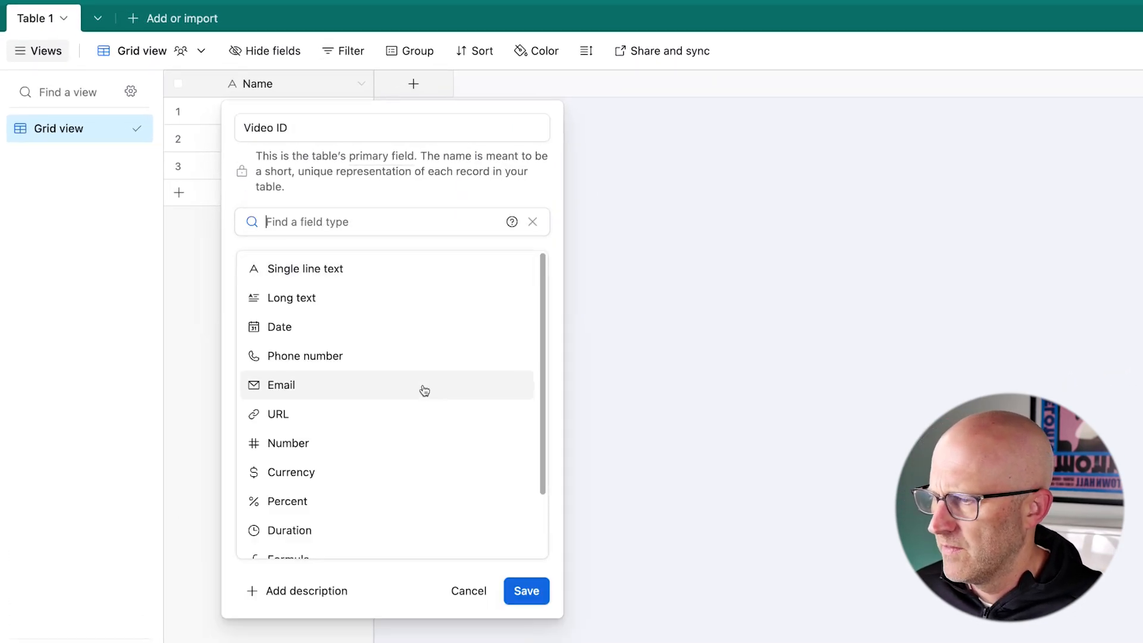
{"action": "scroll", "coordinate": [392, 476], "scroll_direction": "down", "scroll_amount": 2}
{"action": "left_click", "coordinate": [365, 519]}
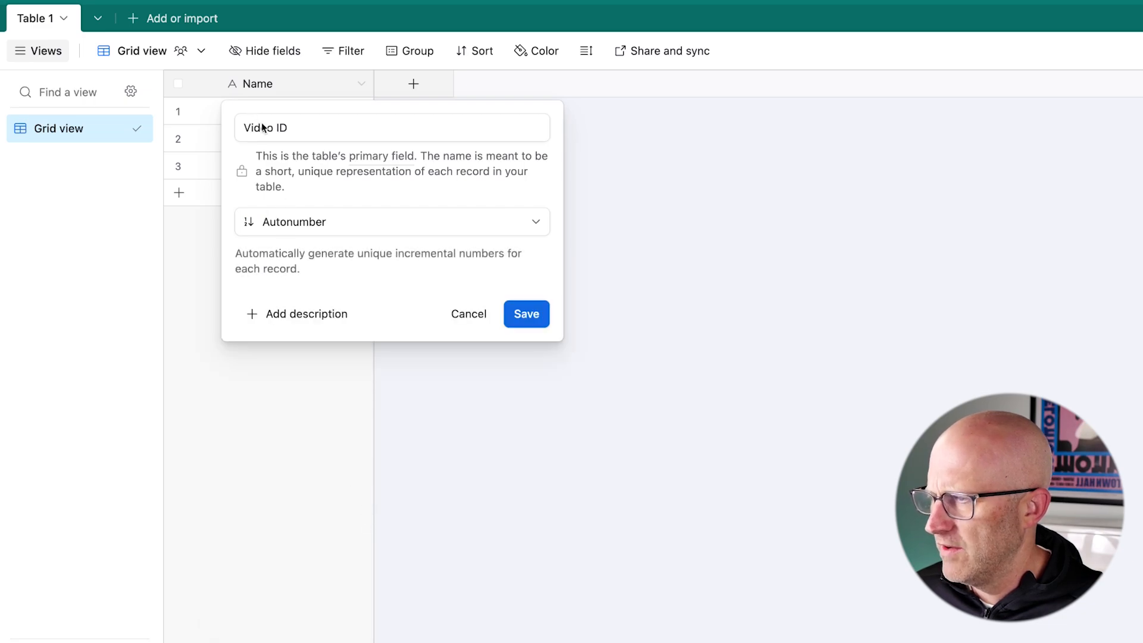
{"action": "left_click", "coordinate": [515, 328]}
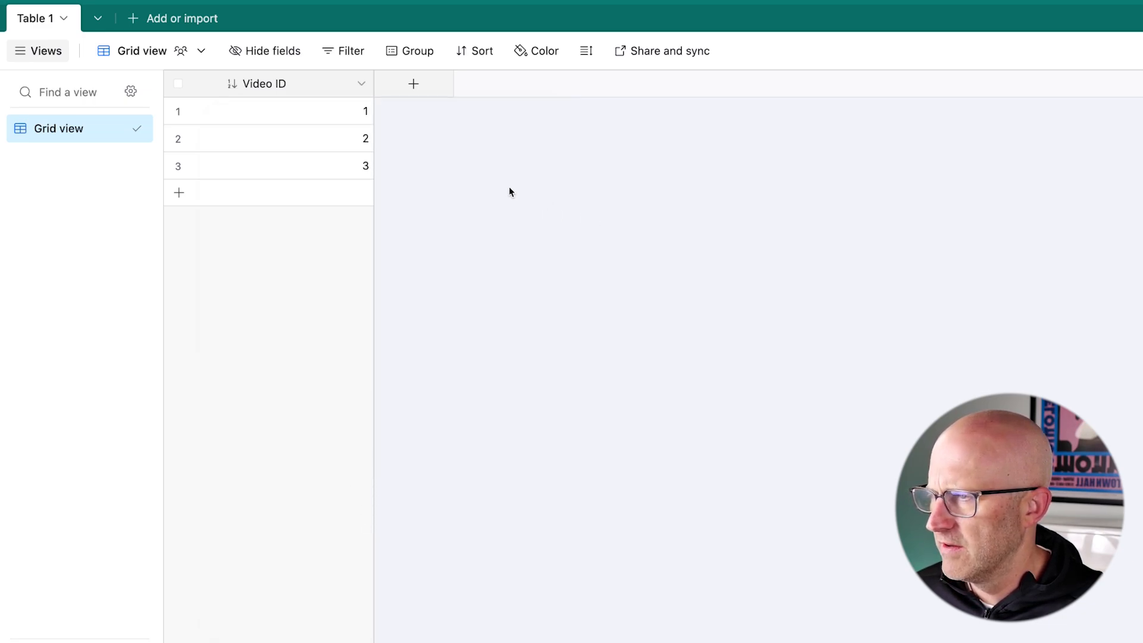
Sort the records by Video ID from highest to lowest (9→1)
{"action": "left_click", "coordinate": [459, 56]}
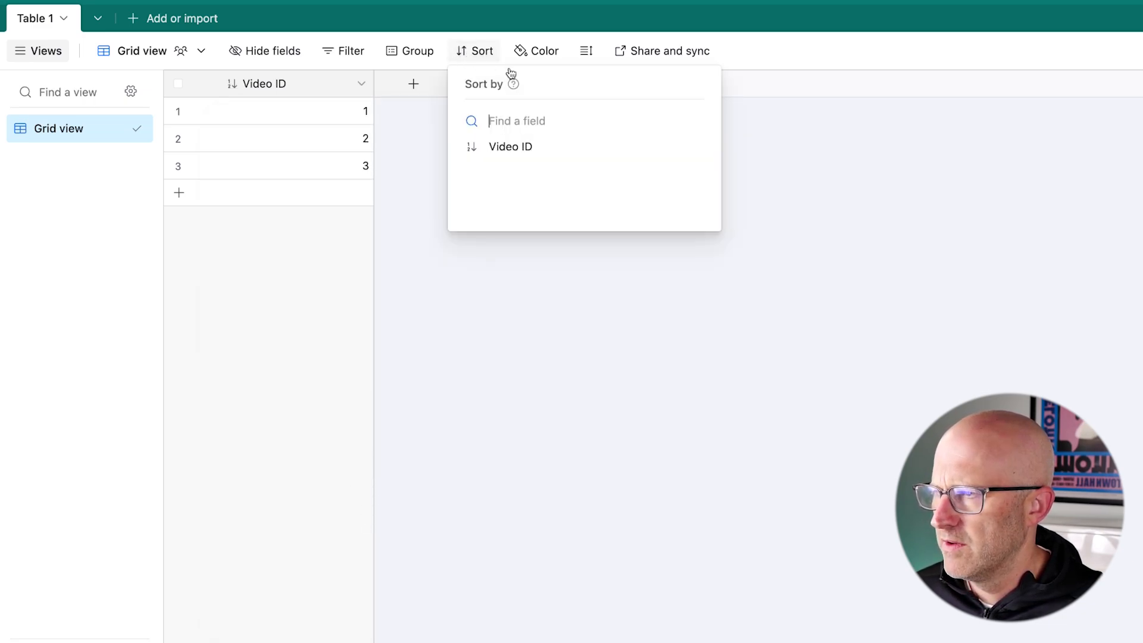
{"action": "left_click", "coordinate": [525, 151]}
{"action": "left_click", "coordinate": [730, 125]}
{"action": "left_click", "coordinate": [722, 184]}
{"action": "left_click", "coordinate": [701, 312]}
{"action": "mouse_move", "coordinate": [544, 190]}
{"action": "left_mouse_down"}
{"action": "mouse_move", "coordinate": [441, 145]}
{"action": "mouse_move", "coordinate": [411, 169]}
{"action": "left_mouse_up"}
{"action": "left_click_drag", "start_coordinate": [512, 223], "coordinate": [393, 113]}
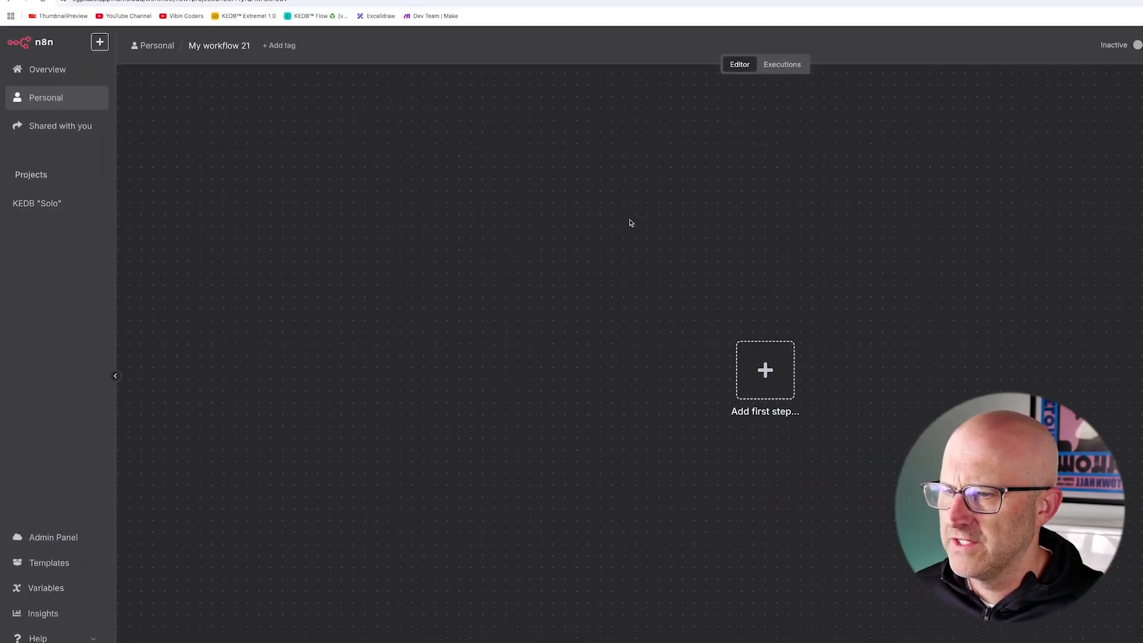
Look over the Breaking News AI and RSS Feeder workflow canvases, ending on Breaking News AI
{"action": "left_click", "coordinate": [331, 19]}
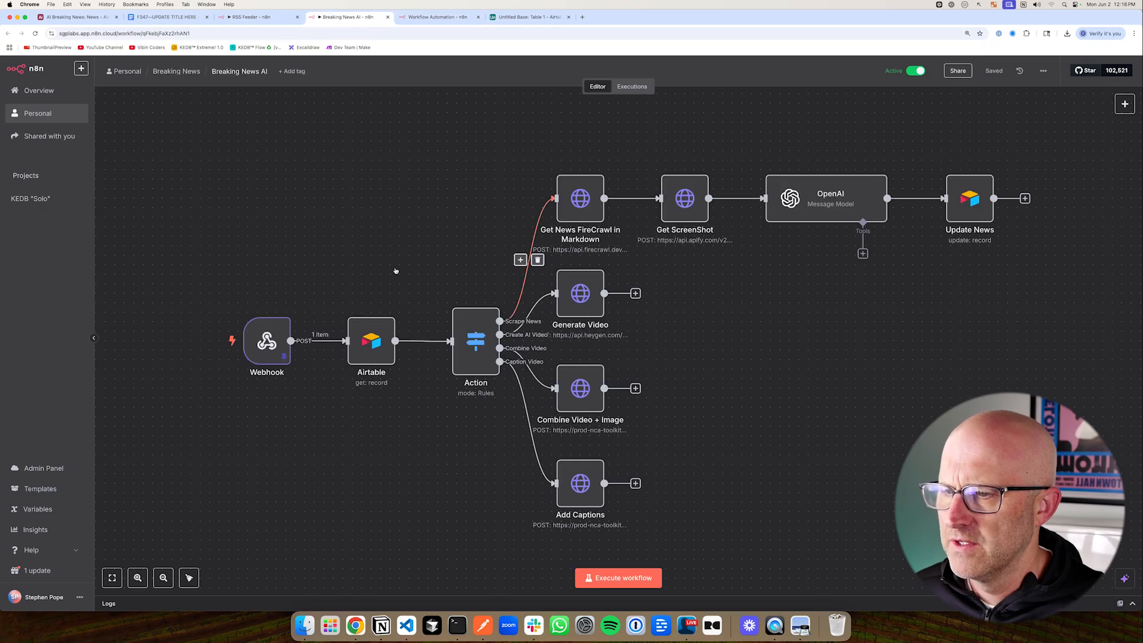
{"action": "mouse_move", "coordinate": [297, 220]}
{"action": "left_mouse_down"}
{"action": "mouse_move", "coordinate": [341, 290]}
{"action": "mouse_move", "coordinate": [450, 275]}
{"action": "left_mouse_up"}
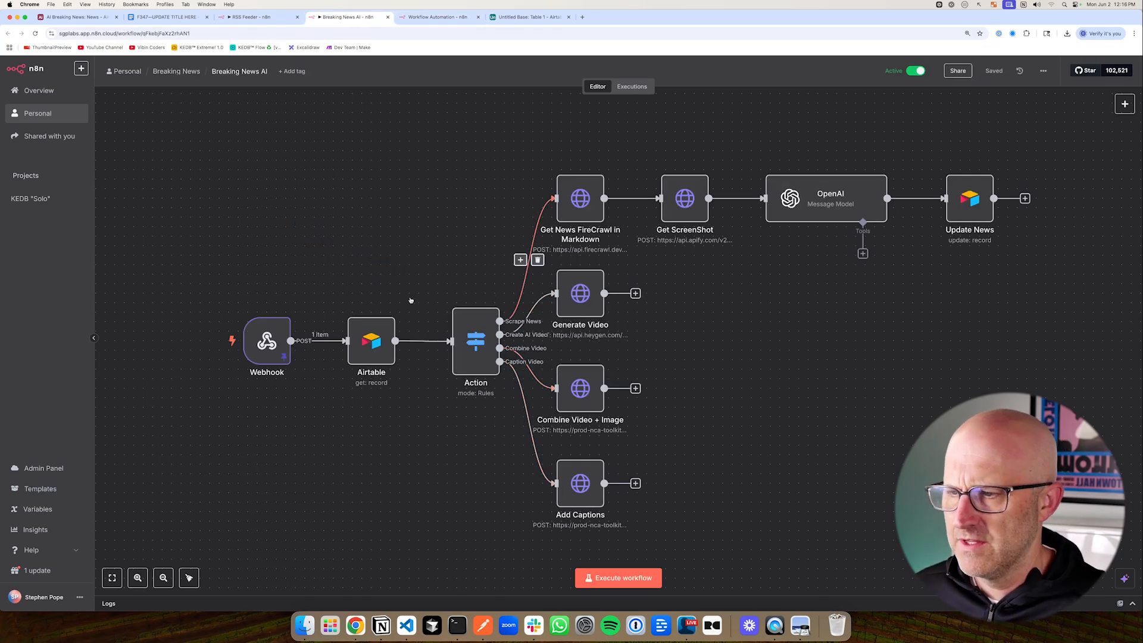
{"action": "left_click_drag", "start_coordinate": [251, 213], "coordinate": [296, 285]}
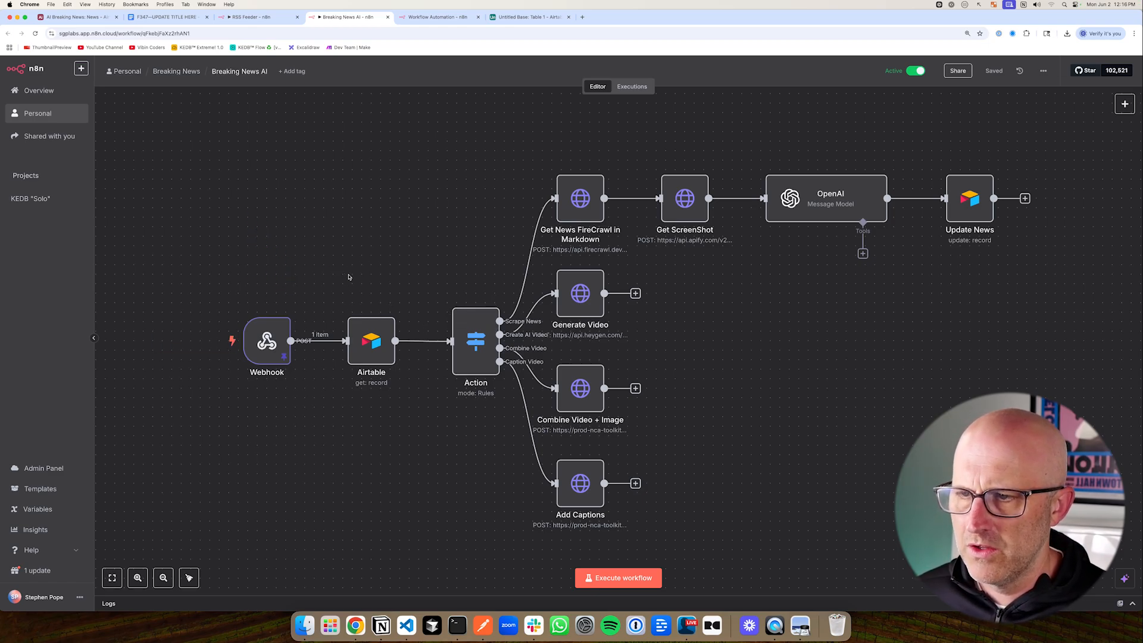
{"action": "left_click_drag", "start_coordinate": [770, 320], "coordinate": [791, 263]}
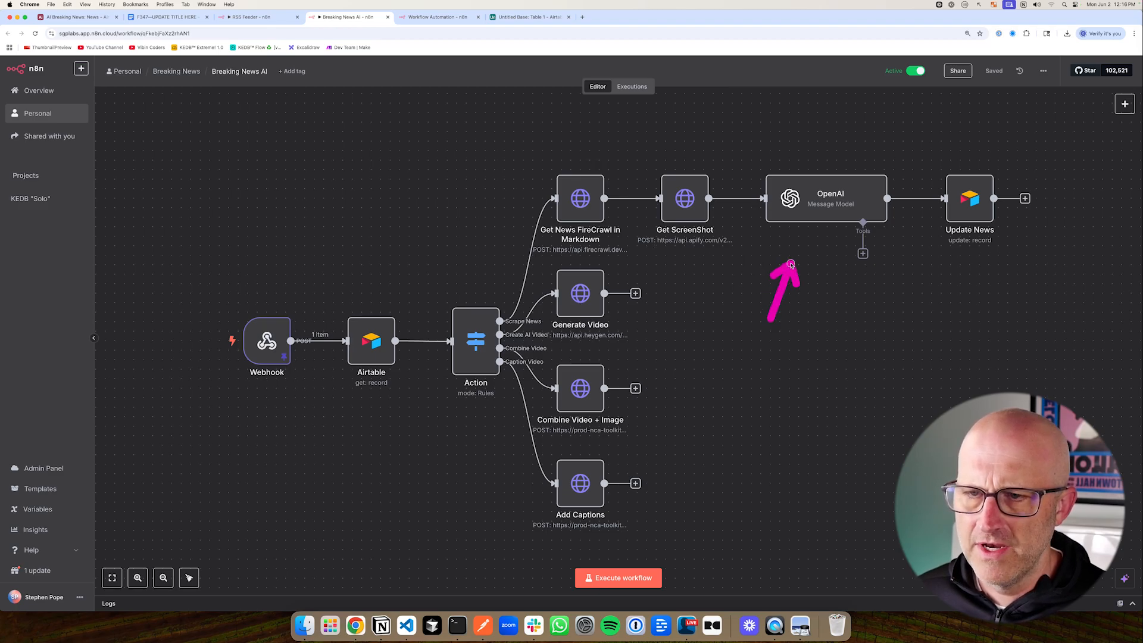
{"action": "left_click", "coordinate": [251, 17]}
{"action": "mouse_move", "coordinate": [358, 146]}
{"action": "left_mouse_down"}
{"action": "mouse_move", "coordinate": [356, 165]}
{"action": "mouse_move", "coordinate": [421, 240]}
{"action": "left_mouse_up"}
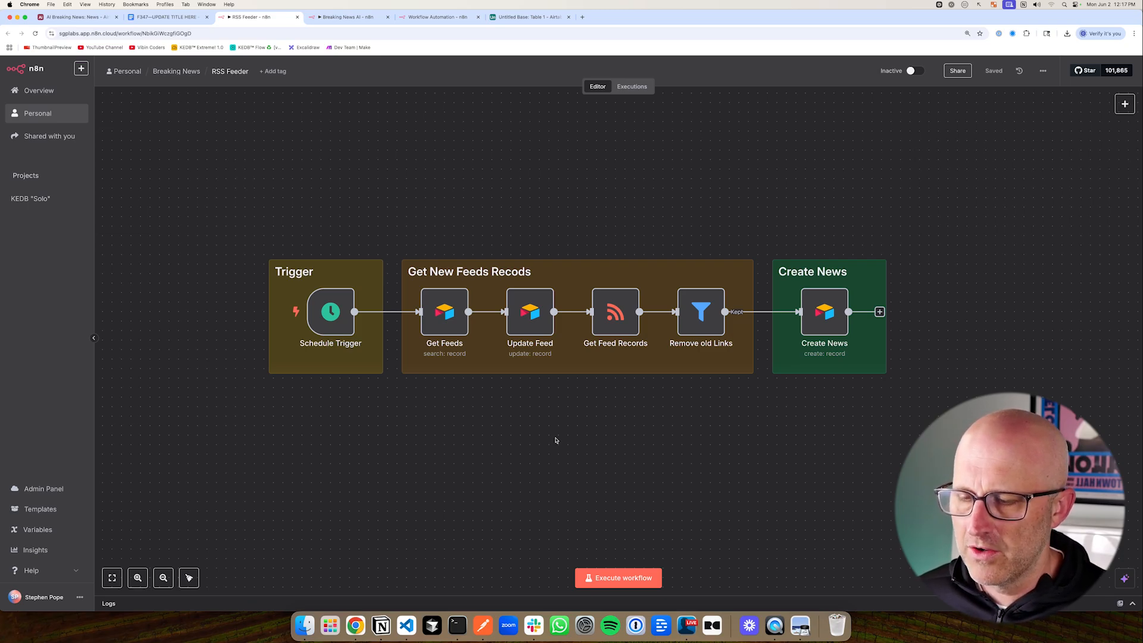
{"action": "left_click", "coordinate": [345, 17]}
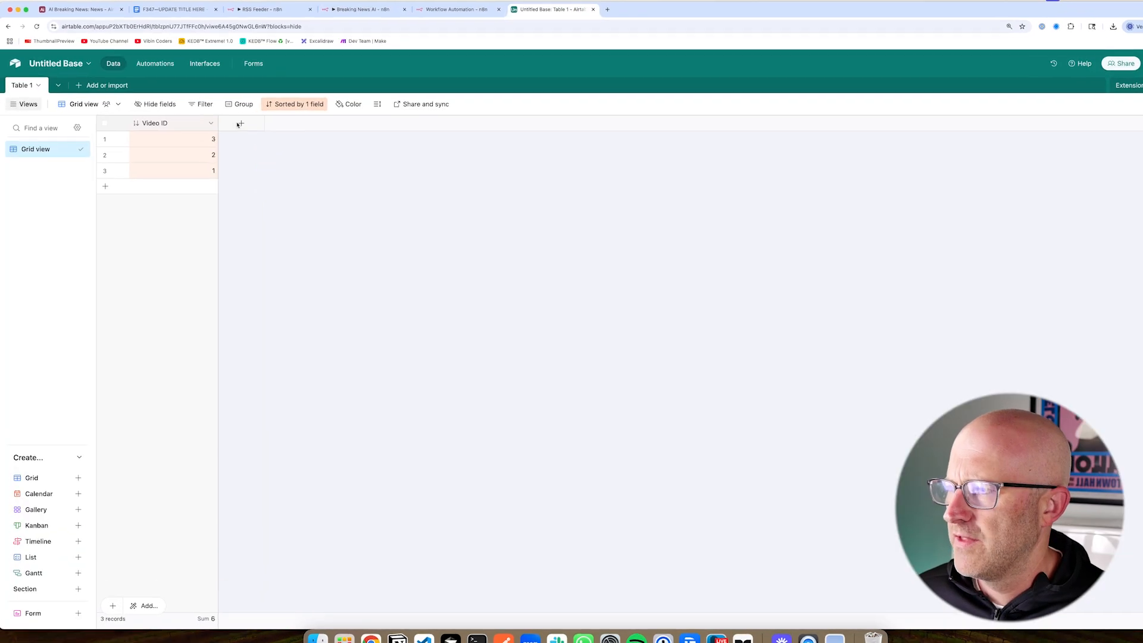
Add an Article URL field of type URL and a Screenshot attachment field
{"action": "left_click", "coordinate": [232, 125]}
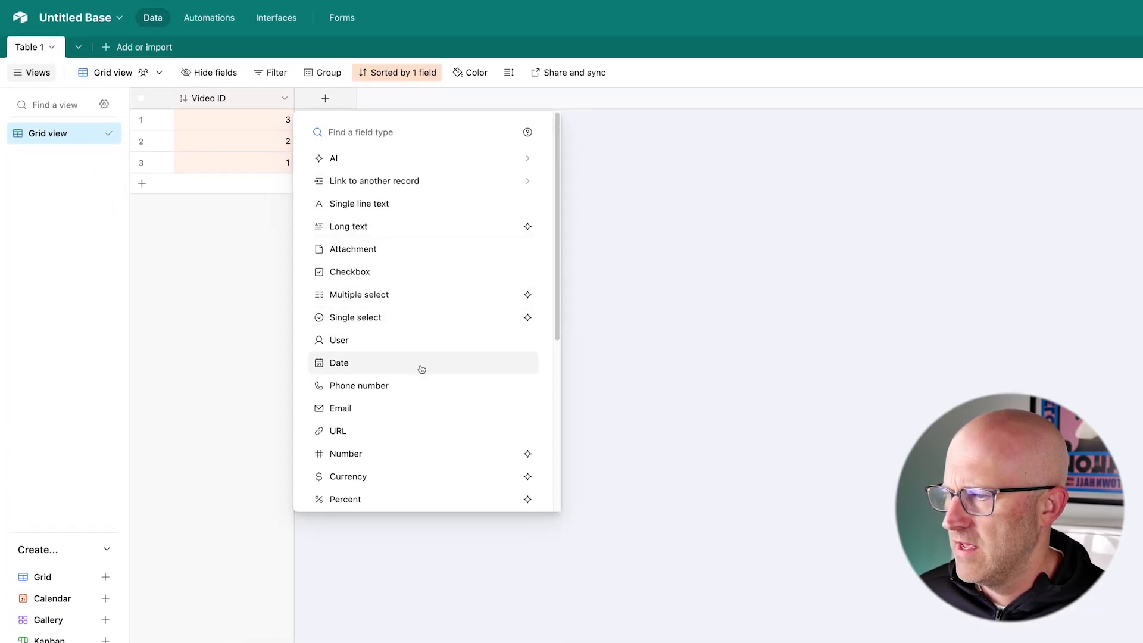
{"action": "left_click", "coordinate": [387, 439]}
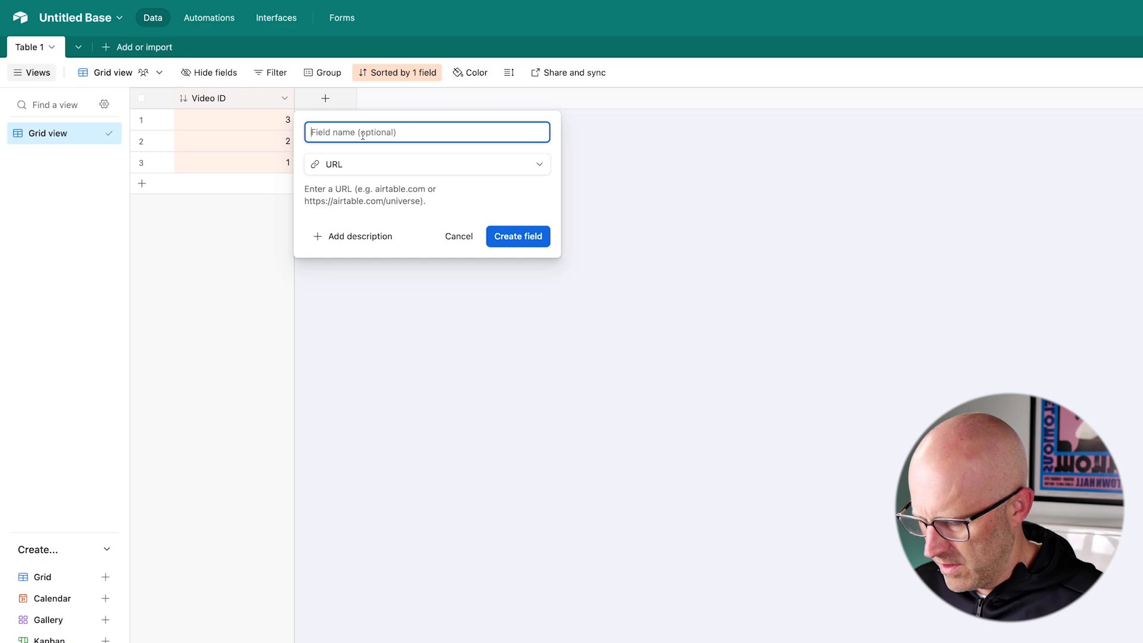
{"action": "type", "text": "Article URL"}
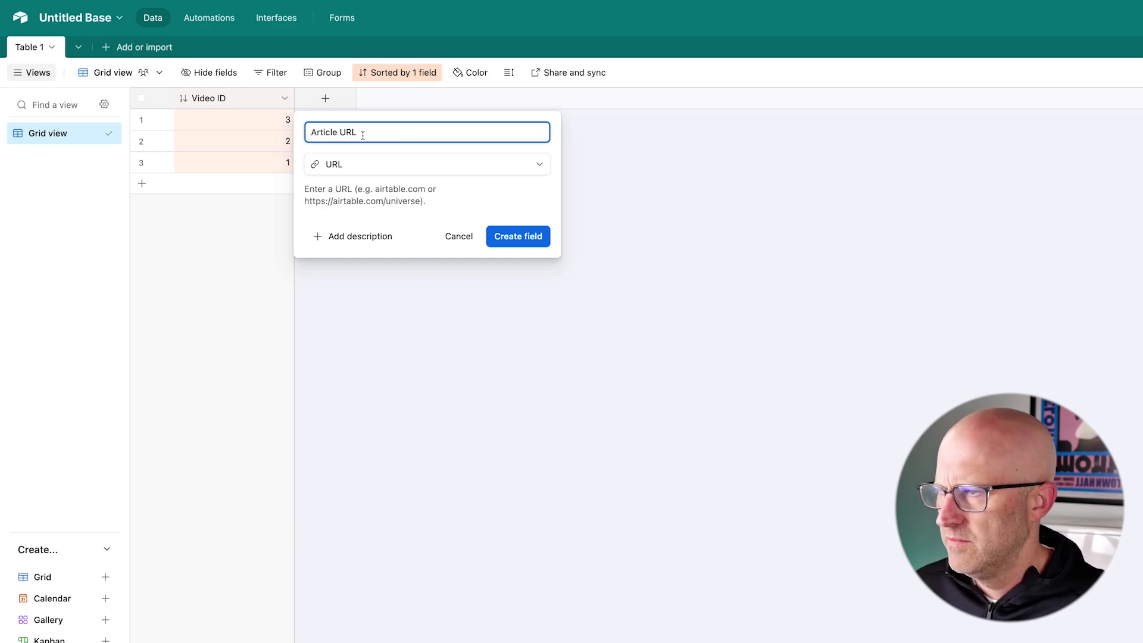
{"action": "key", "text": "Return"}
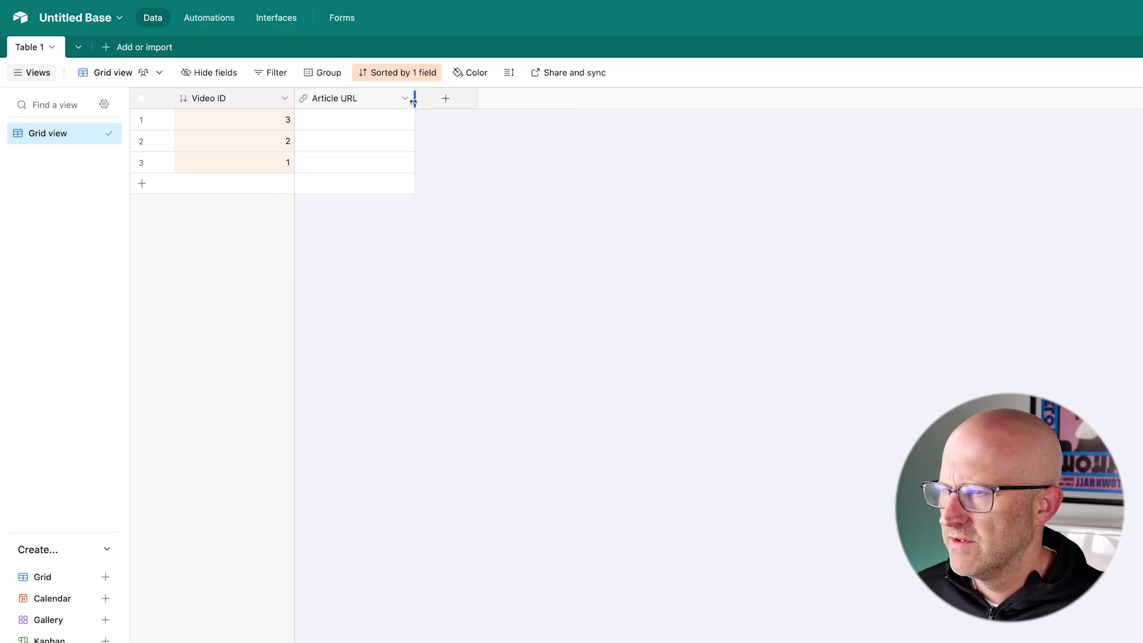
{"action": "left_click", "coordinate": [445, 98]}
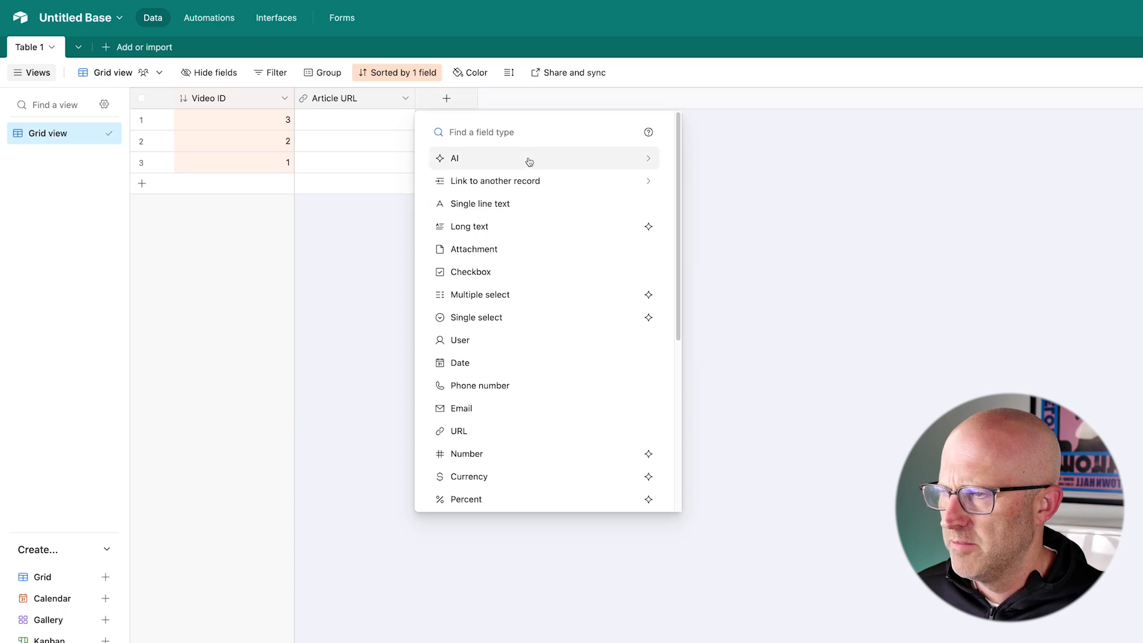
{"action": "left_click", "coordinate": [529, 249]}
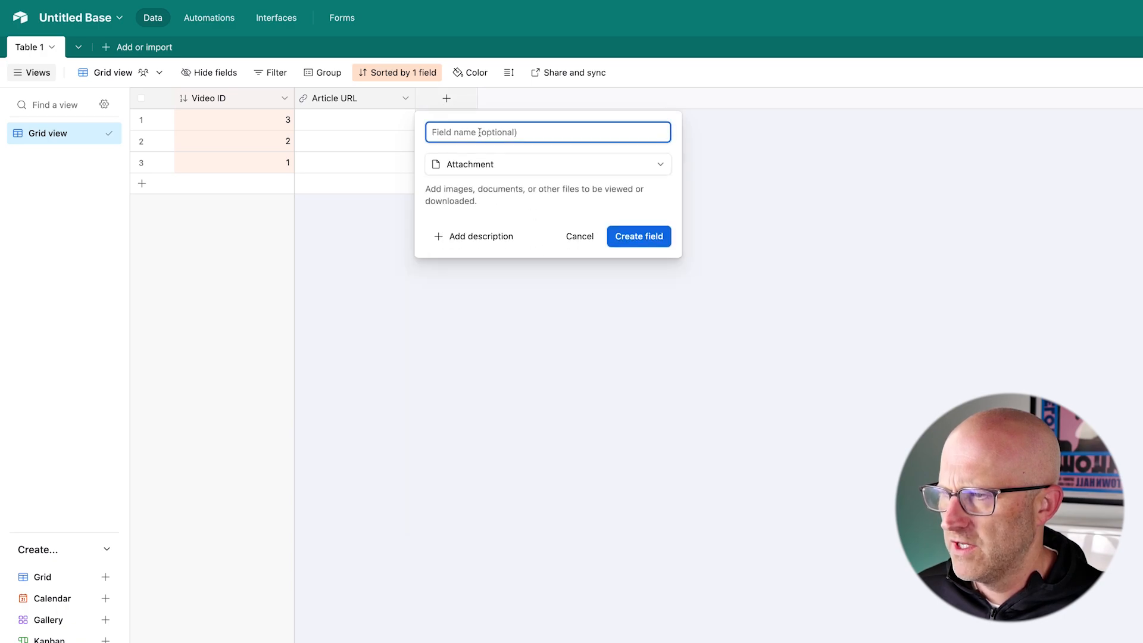
{"action": "type", "text": "Screenshot"}
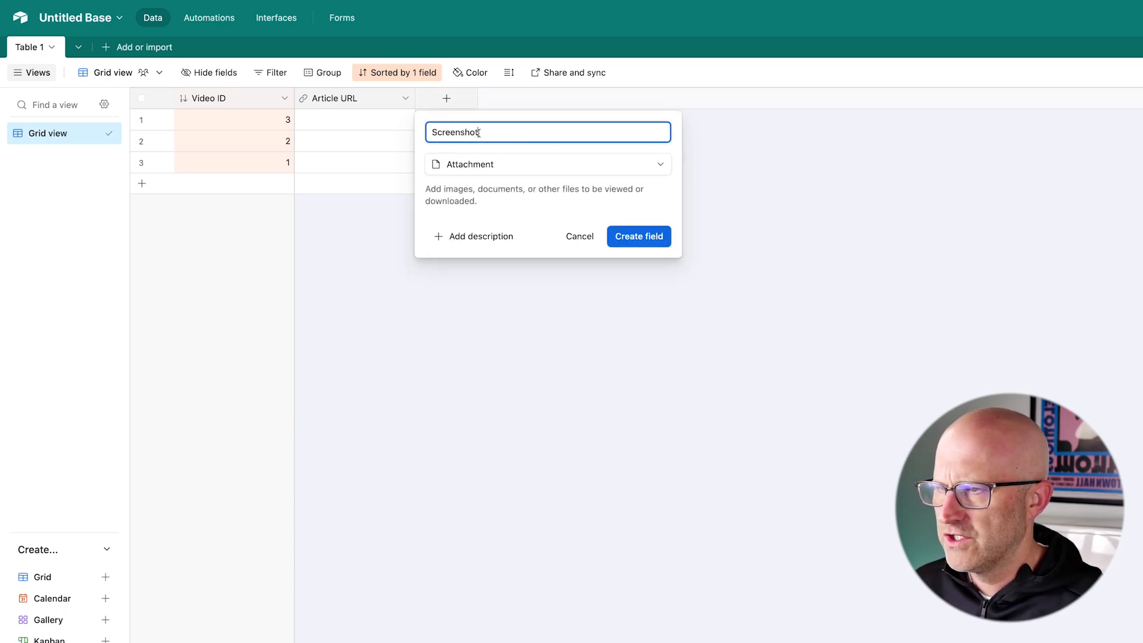
{"action": "key", "text": "Return"}
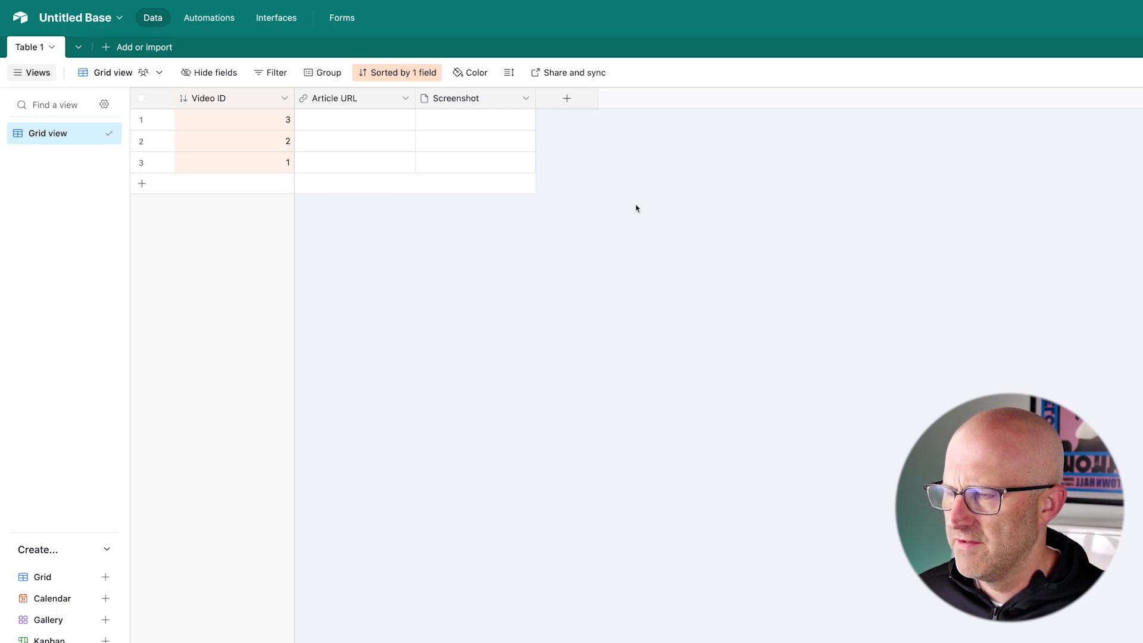
Add AI Video, Combined Video and Captioned Video attachment fields
{"action": "left_click", "coordinate": [567, 98]}
{"action": "left_click", "coordinate": [602, 248]}
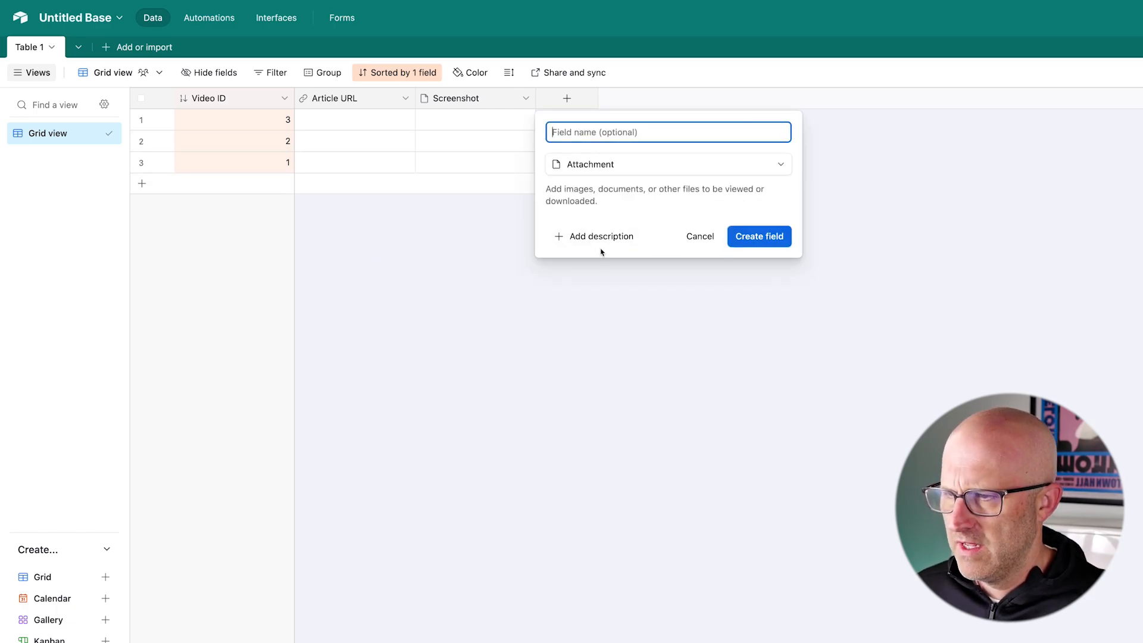
{"action": "type", "text": "AI Video"}
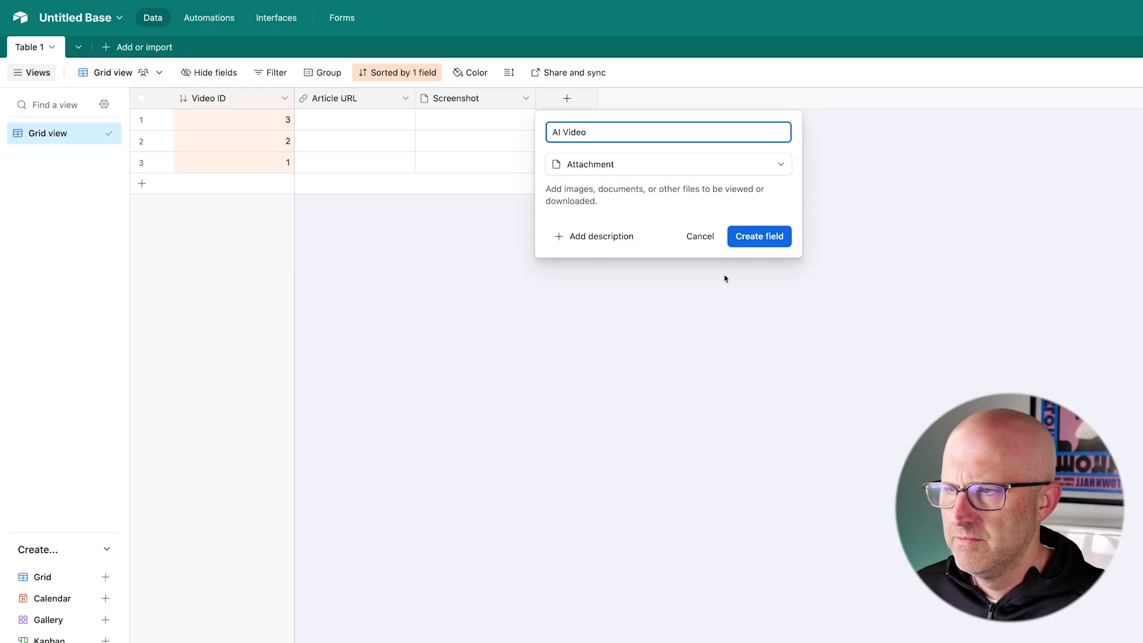
{"action": "left_click", "coordinate": [783, 238]}
{"action": "left_click", "coordinate": [741, 255]}
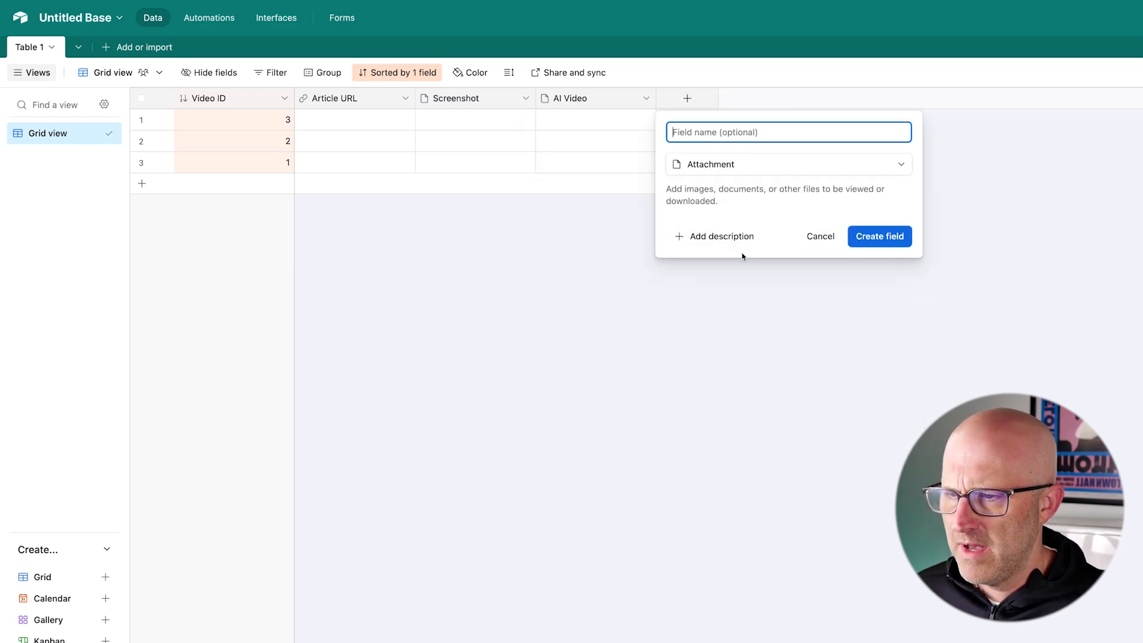
{"action": "type", "text": "Combined Video"}
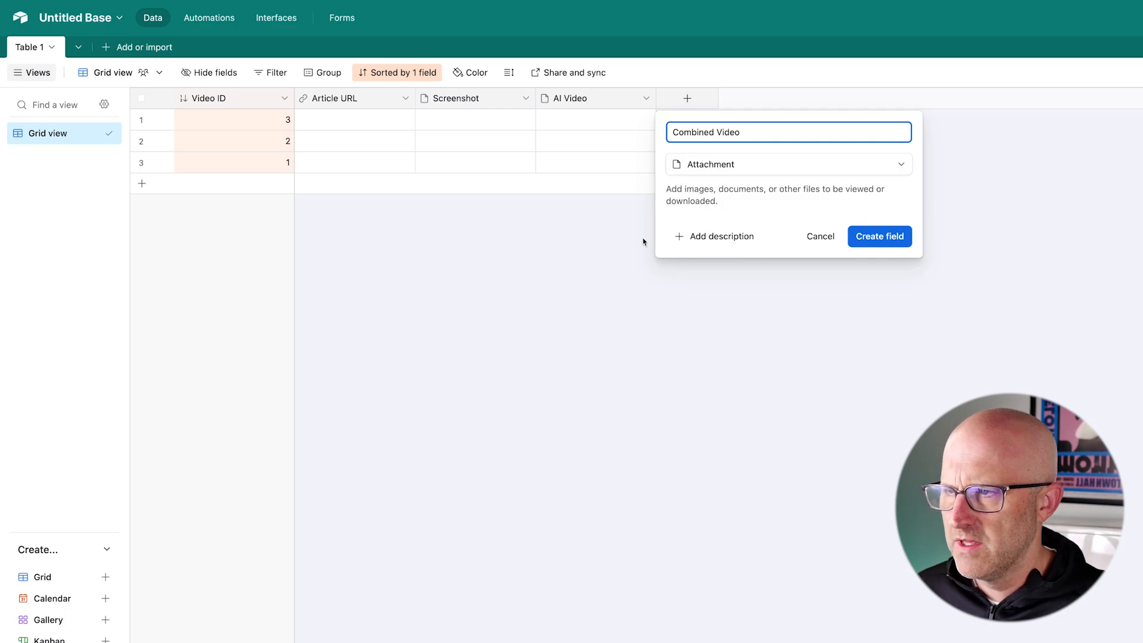
{"action": "left_click", "coordinate": [877, 237]}
{"action": "left_click", "coordinate": [807, 100]}
{"action": "left_click", "coordinate": [869, 254]}
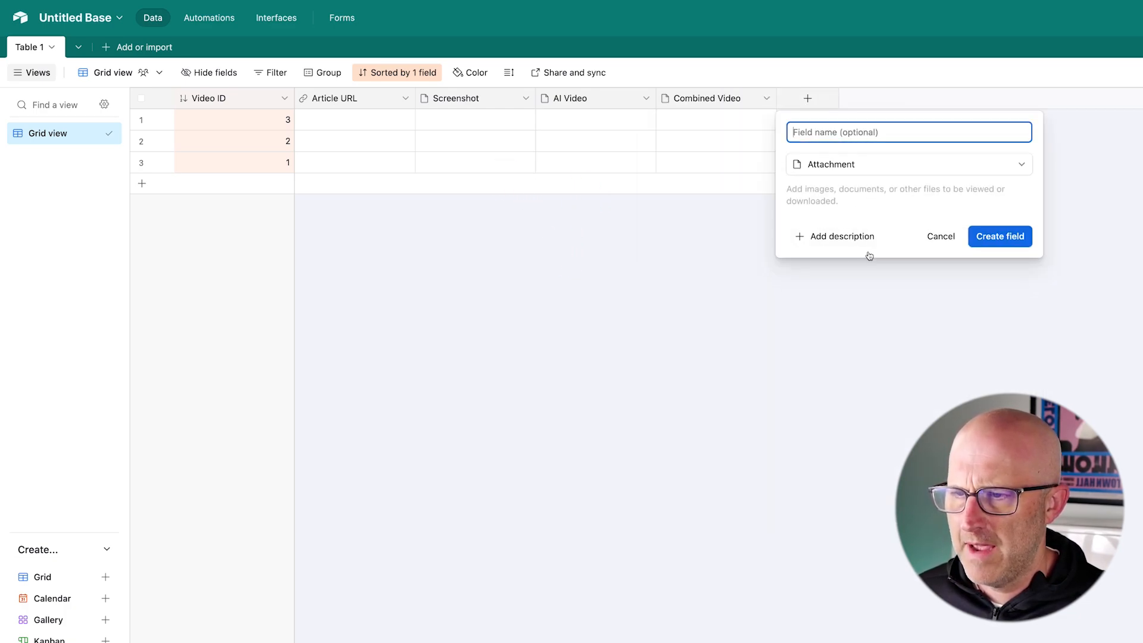
{"action": "type", "text": "Captioned Video"}
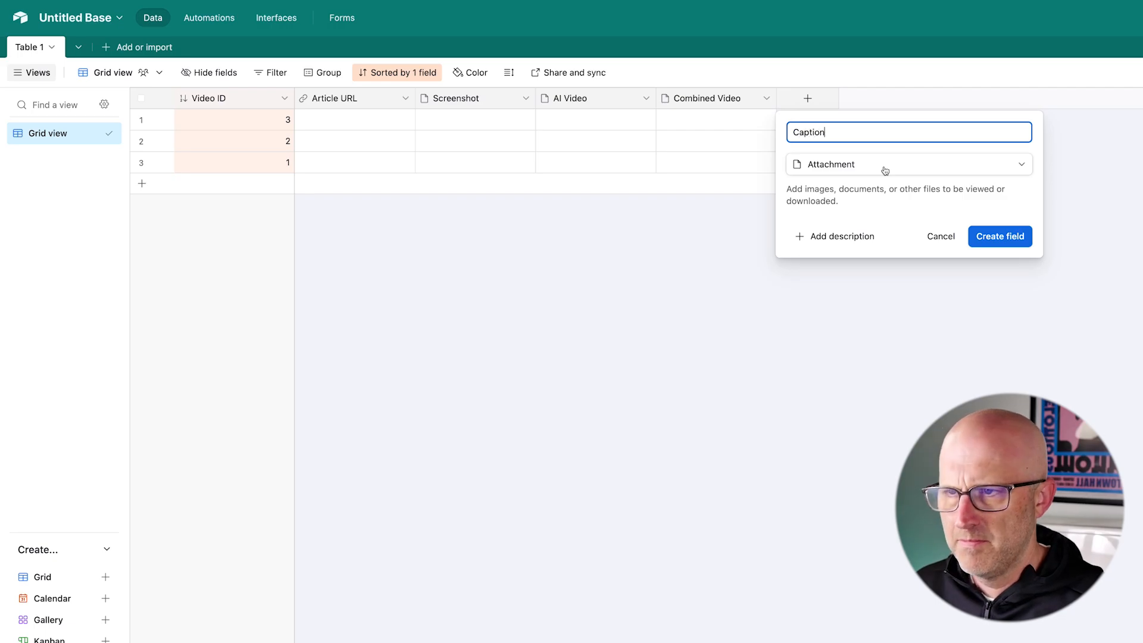
{"action": "left_click", "coordinate": [990, 236]}
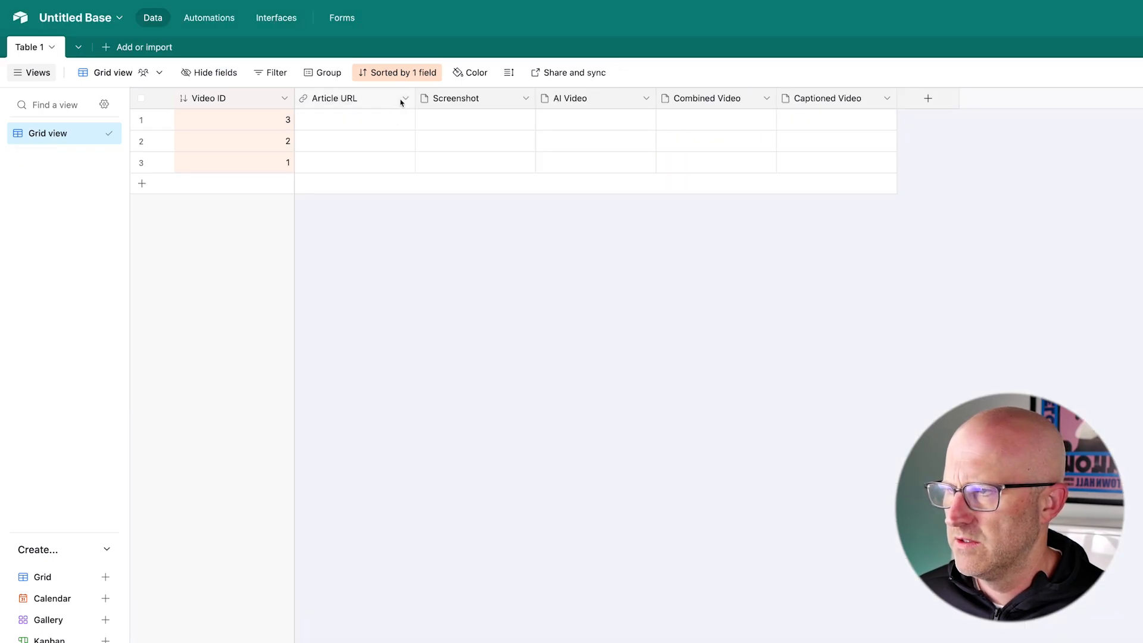
Insert long-text Article Text and Video Script fields right after Article URL
{"action": "left_click", "coordinate": [404, 99]}
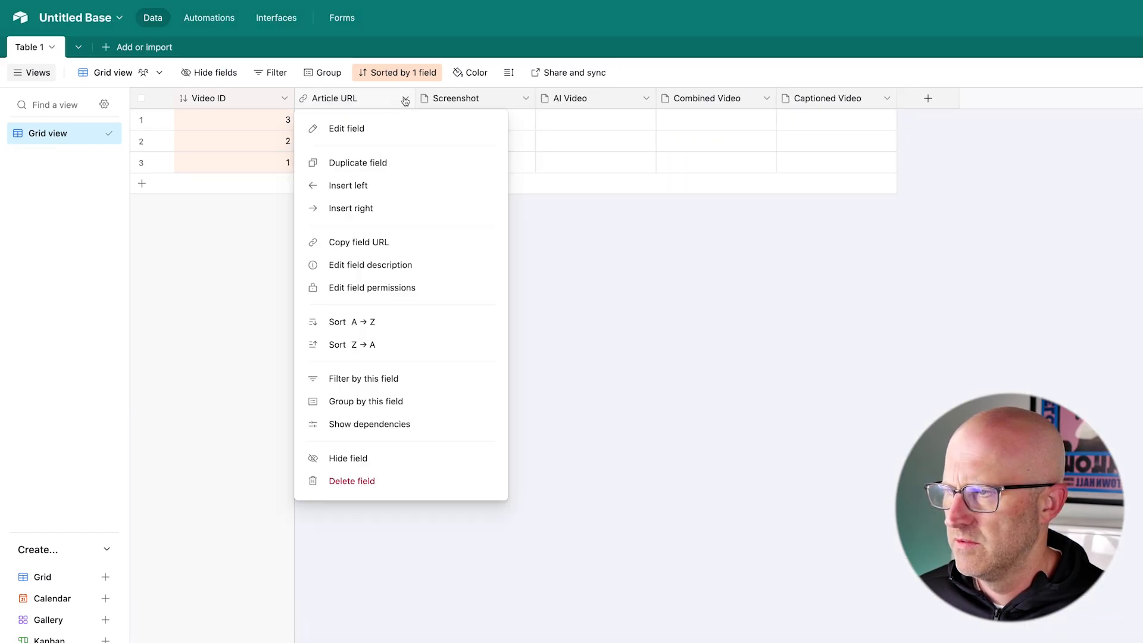
{"action": "left_click", "coordinate": [364, 213]}
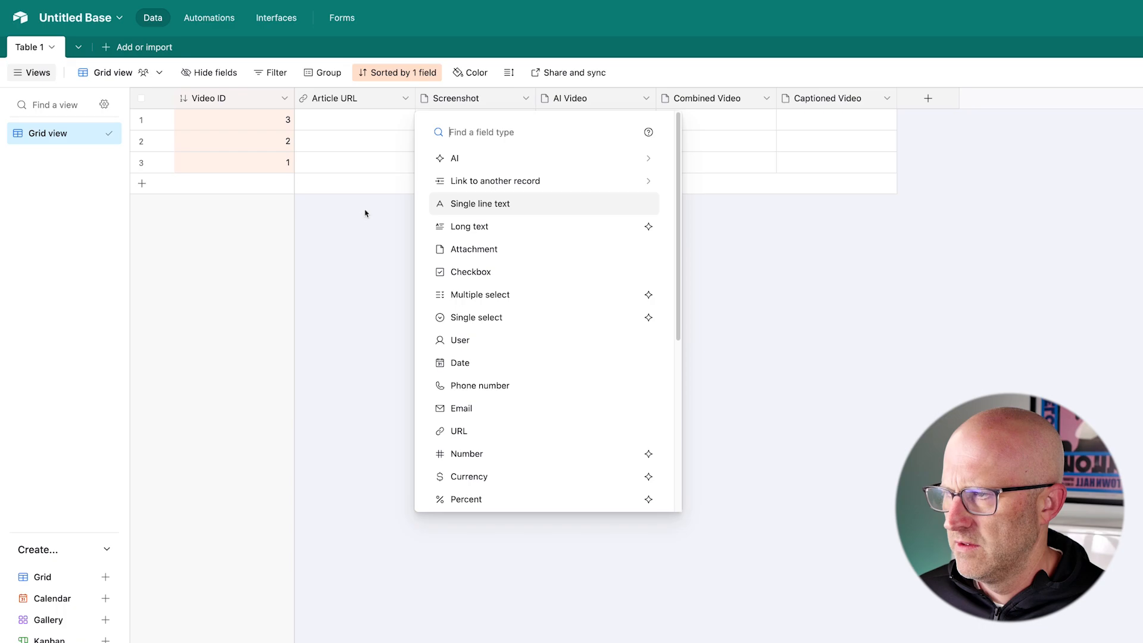
{"action": "left_click", "coordinate": [497, 233]}
{"action": "type", "text": "Article Text"}
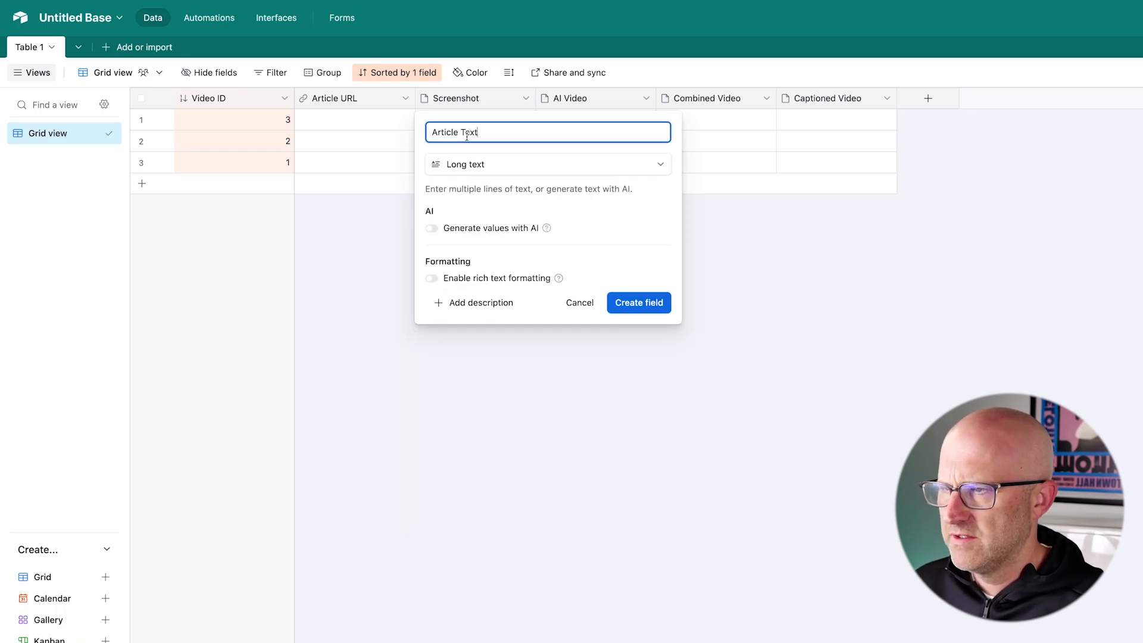
{"action": "left_click", "coordinate": [657, 308]}
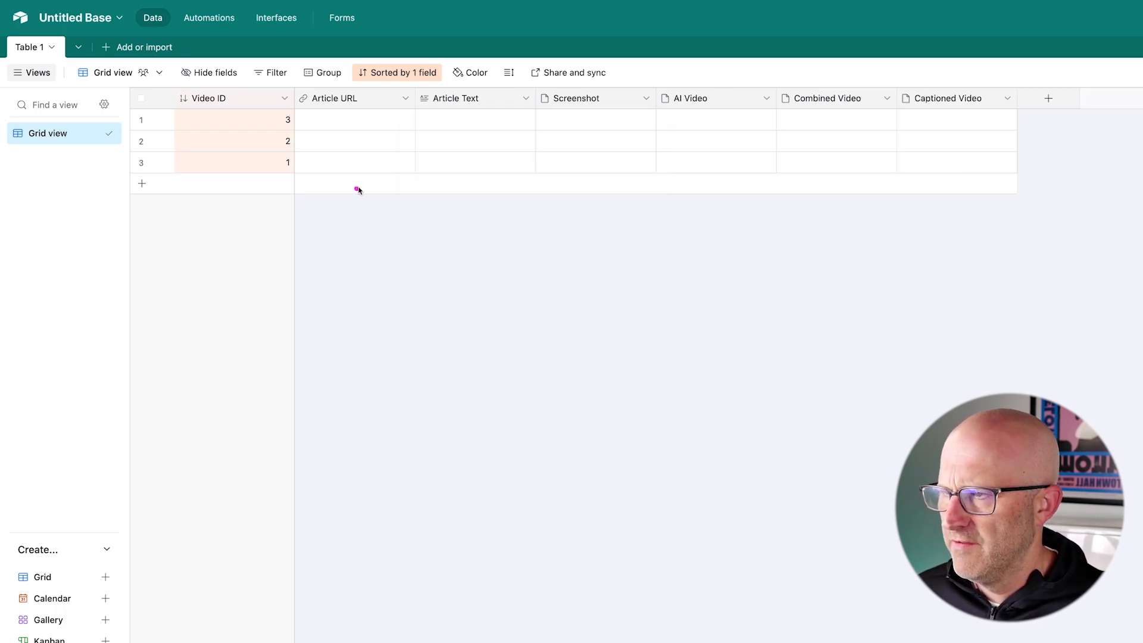
{"action": "left_click", "coordinate": [526, 100]}
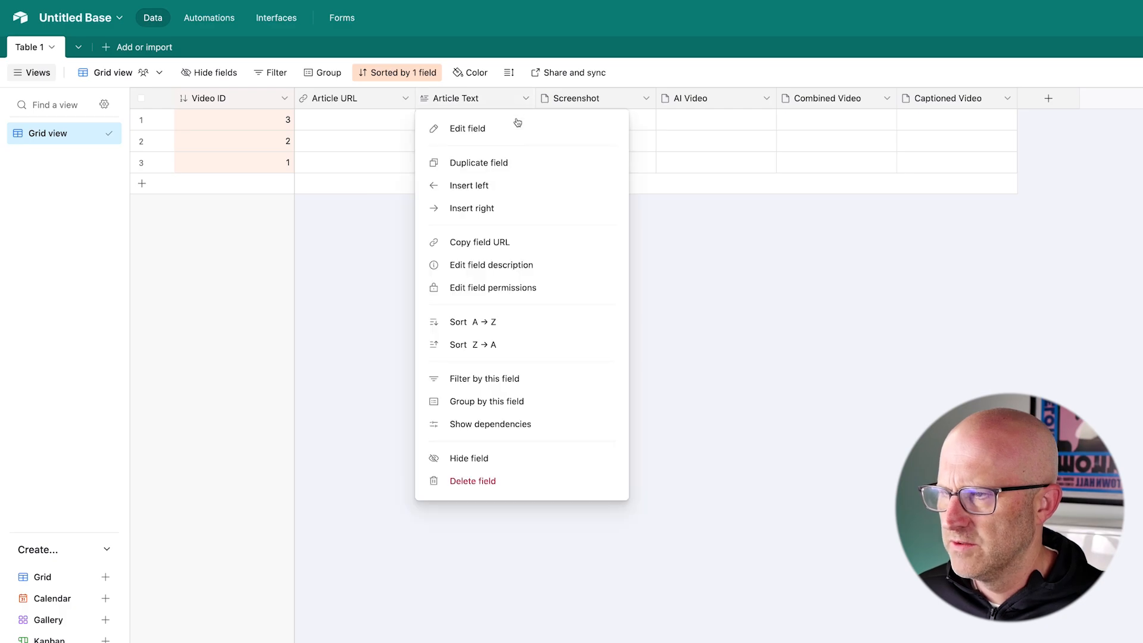
{"action": "left_click", "coordinate": [495, 208]}
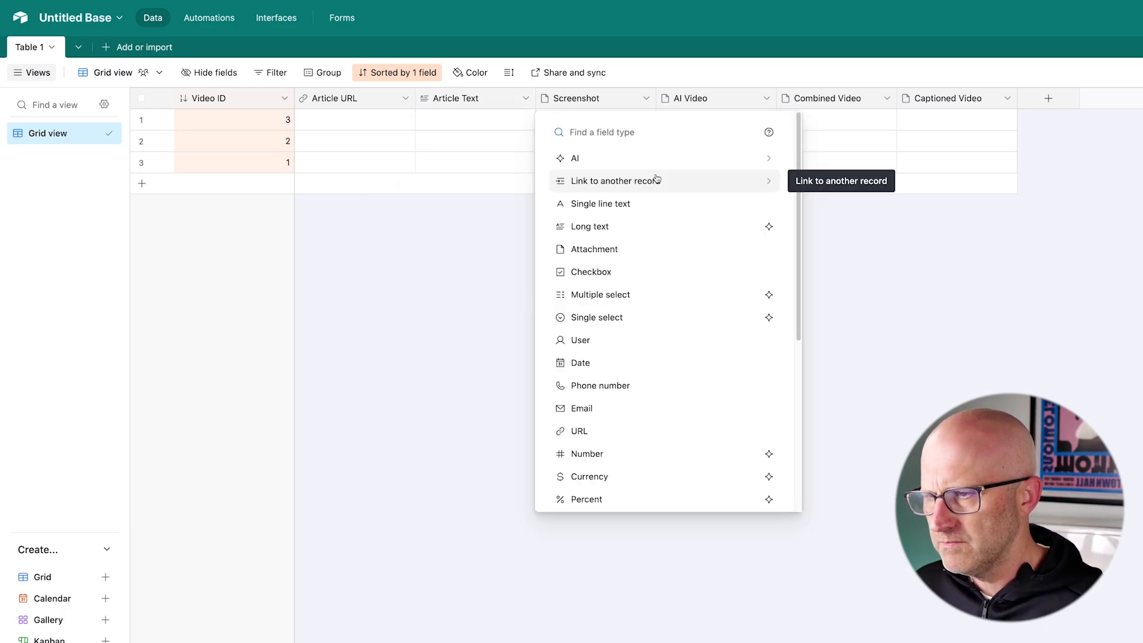
{"action": "left_click", "coordinate": [645, 228]}
{"action": "type", "text": "Video Script"}
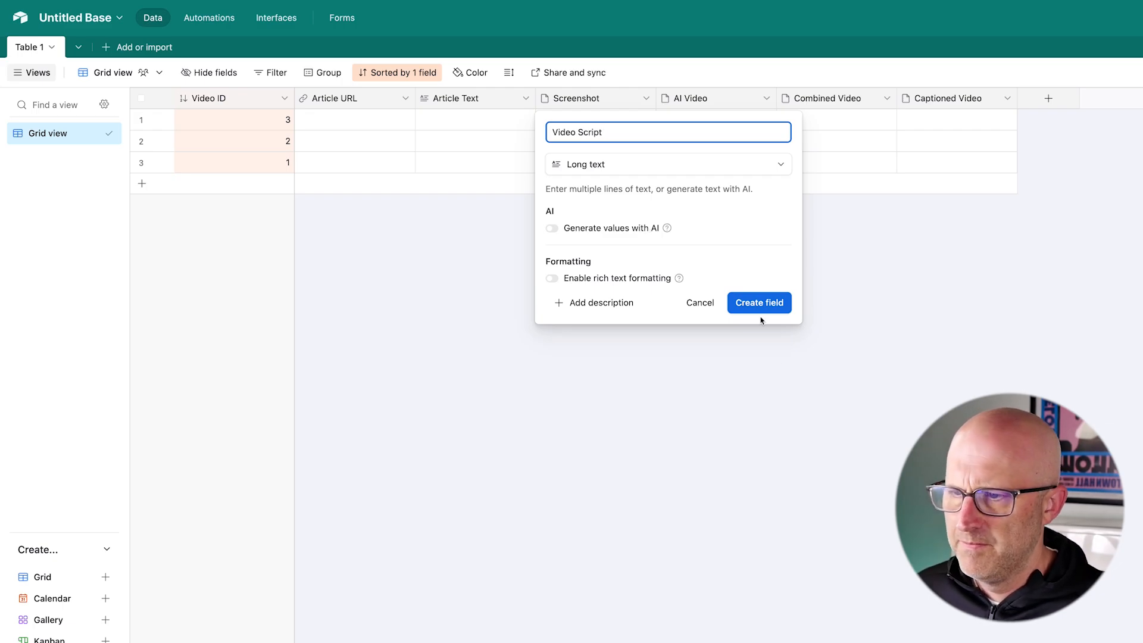
{"action": "left_click", "coordinate": [758, 304]}
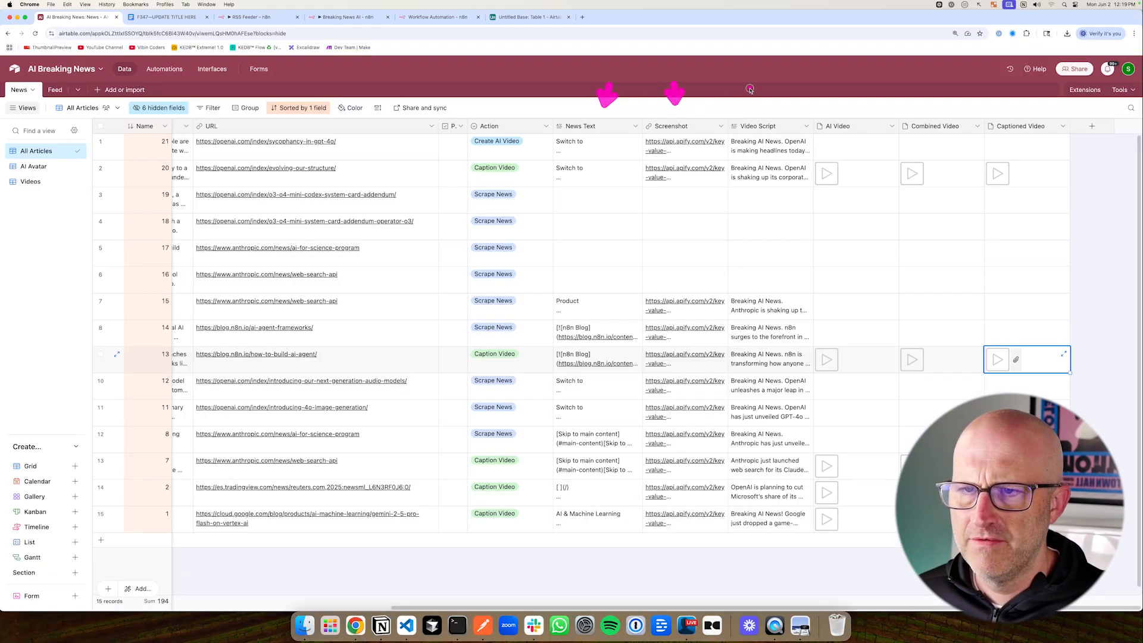
Preview row 2's AI Video, Combined Video and Captioned Video attachments
{"action": "left_click", "coordinate": [828, 172]}
{"action": "left_click", "coordinate": [827, 173]}
{"action": "key", "text": "Escape"}
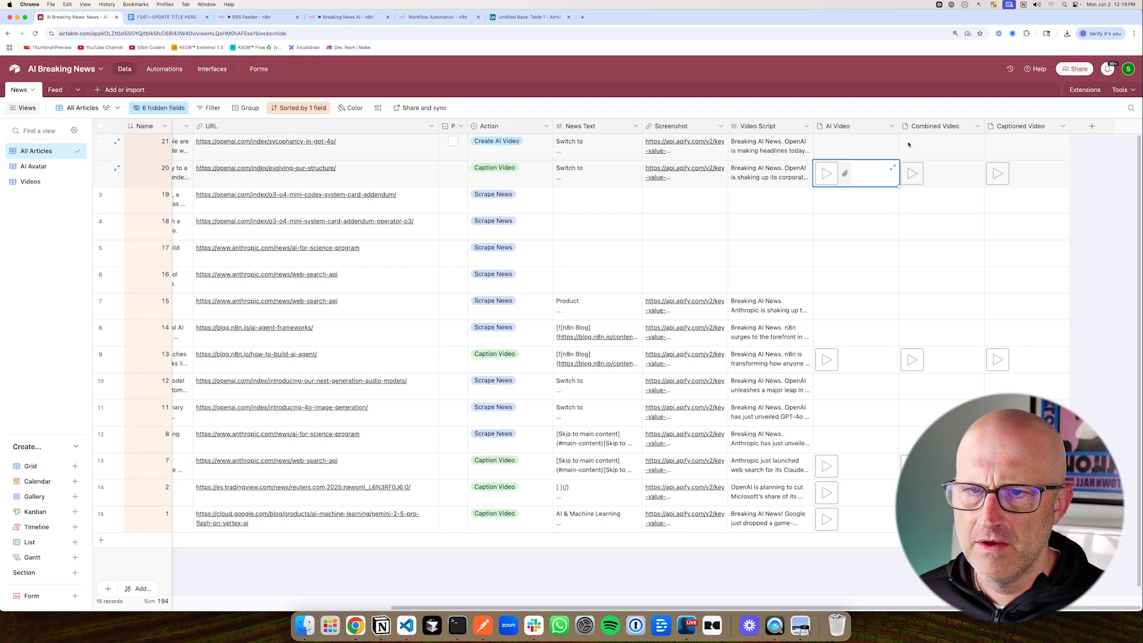
{"action": "left_click", "coordinate": [911, 173]}
{"action": "left_click", "coordinate": [911, 172]}
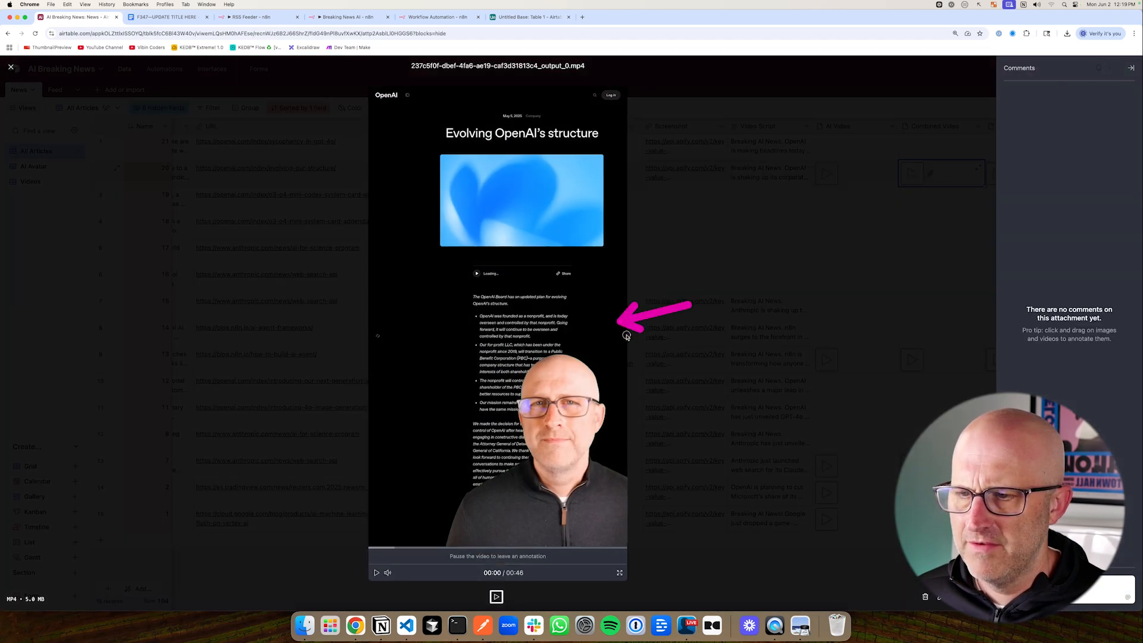
{"action": "key", "text": "Escape"}
{"action": "left_click", "coordinate": [997, 176]}
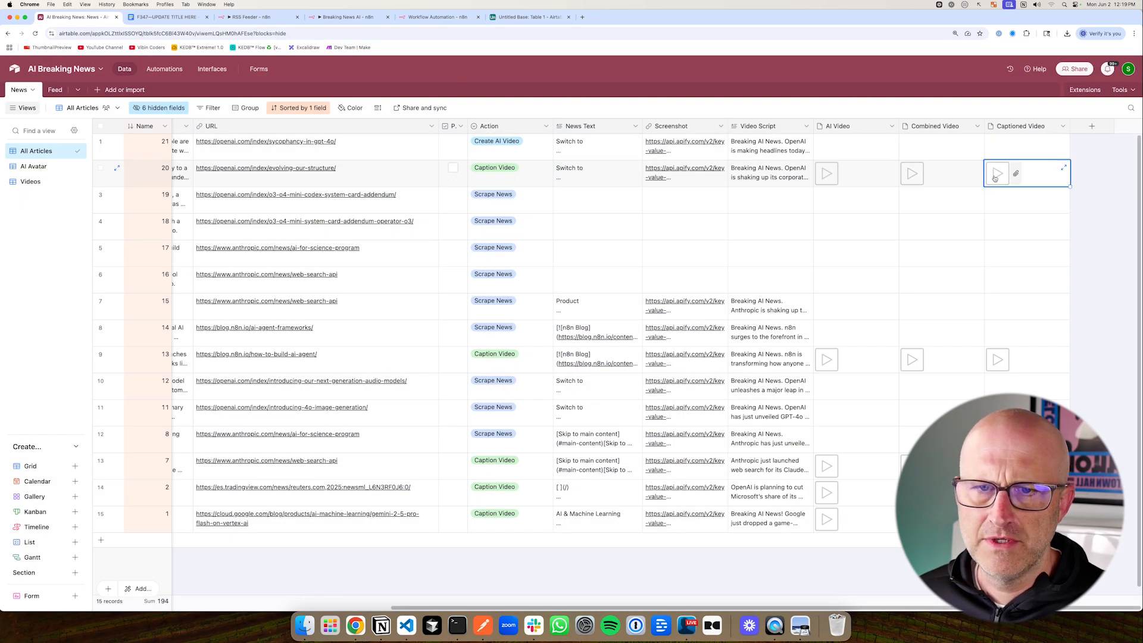
{"action": "left_click", "coordinate": [997, 173]}
{"action": "key", "text": "Escape"}
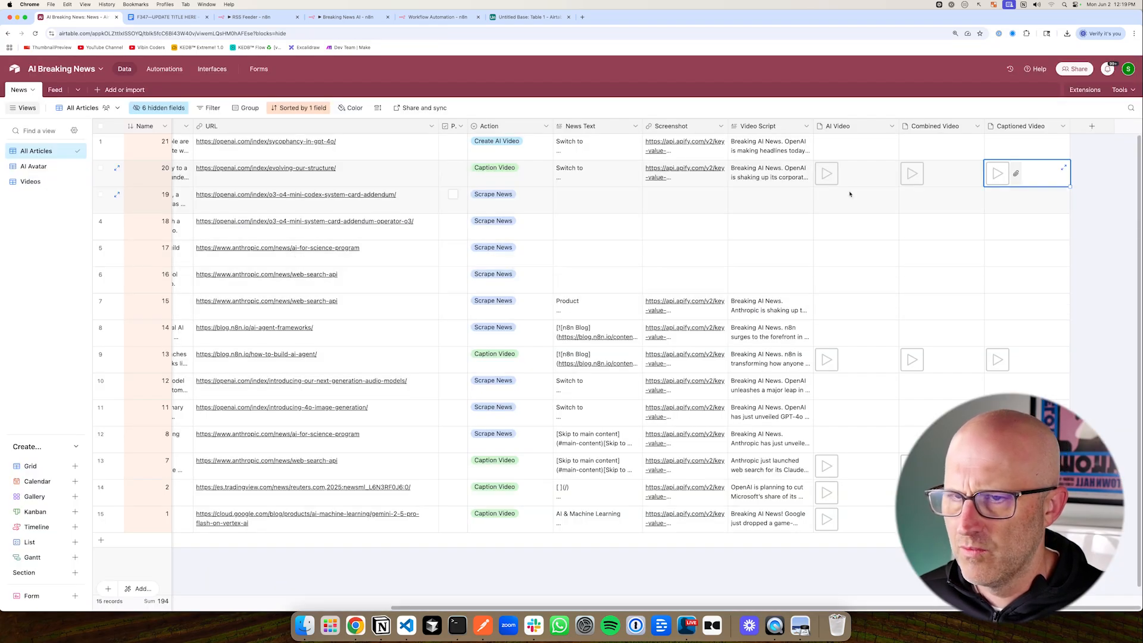
Copy the how-to-build-ai-agent article URL and select row 1's Article URL cell in Untitled Base
{"action": "left_click", "coordinate": [329, 363]}
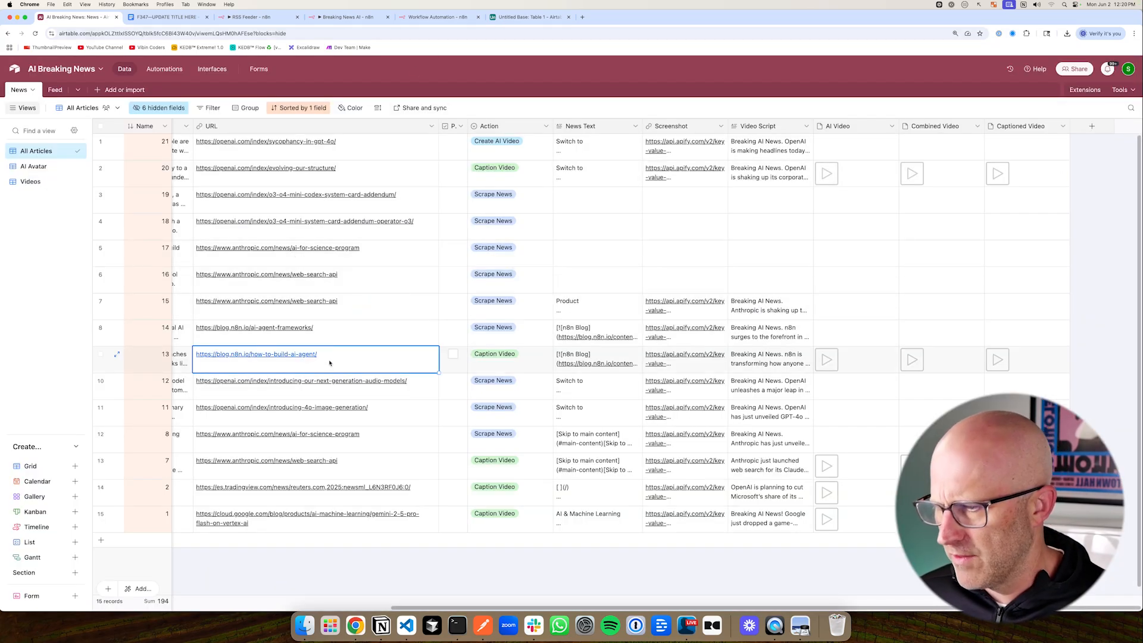
{"action": "key", "text": "super+c"}
{"action": "left_click", "coordinate": [529, 17]}
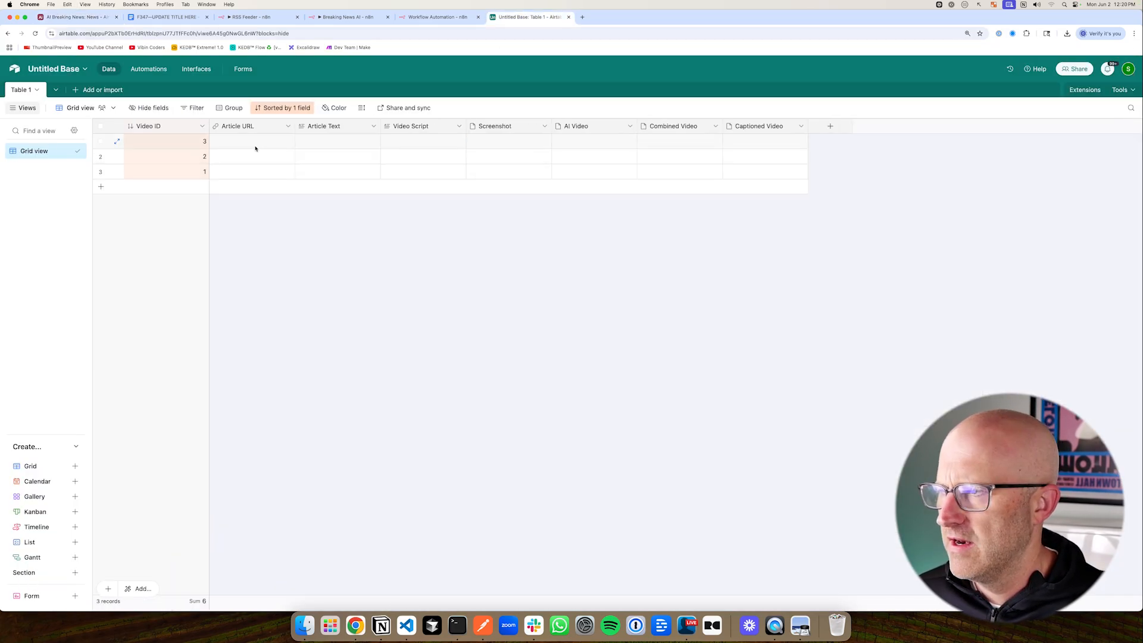
{"action": "left_click", "coordinate": [236, 144]}
Paste the article URL into the record and delete the two extra records
{"action": "key", "text": "super+v"}
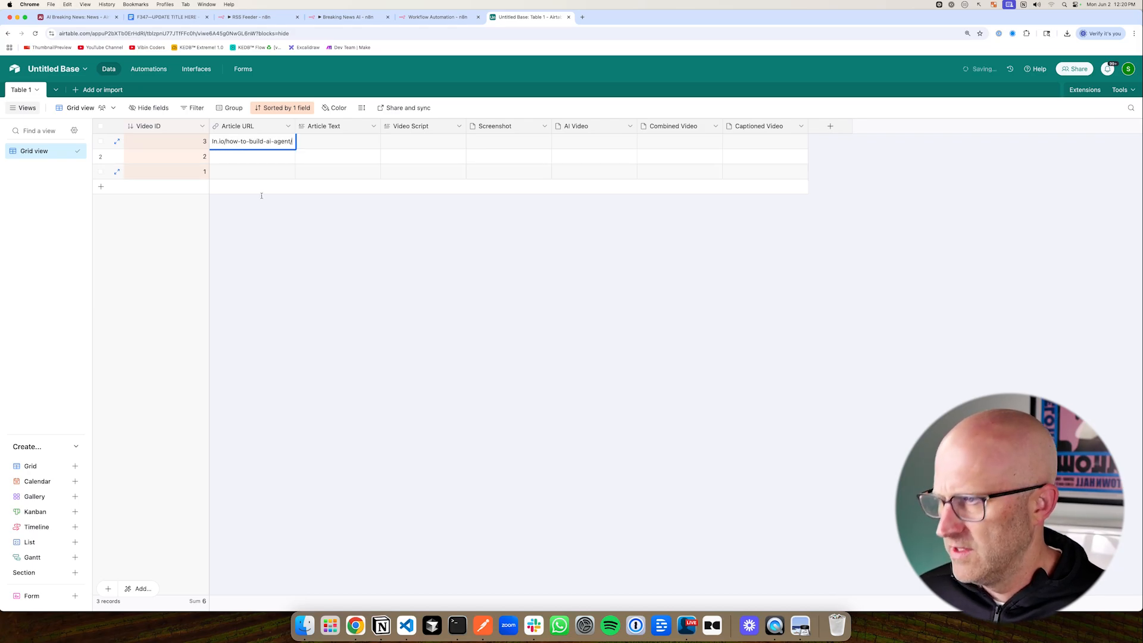
{"action": "right_click", "coordinate": [178, 157]}
{"action": "left_click", "coordinate": [239, 317]}
{"action": "right_click", "coordinate": [190, 155]}
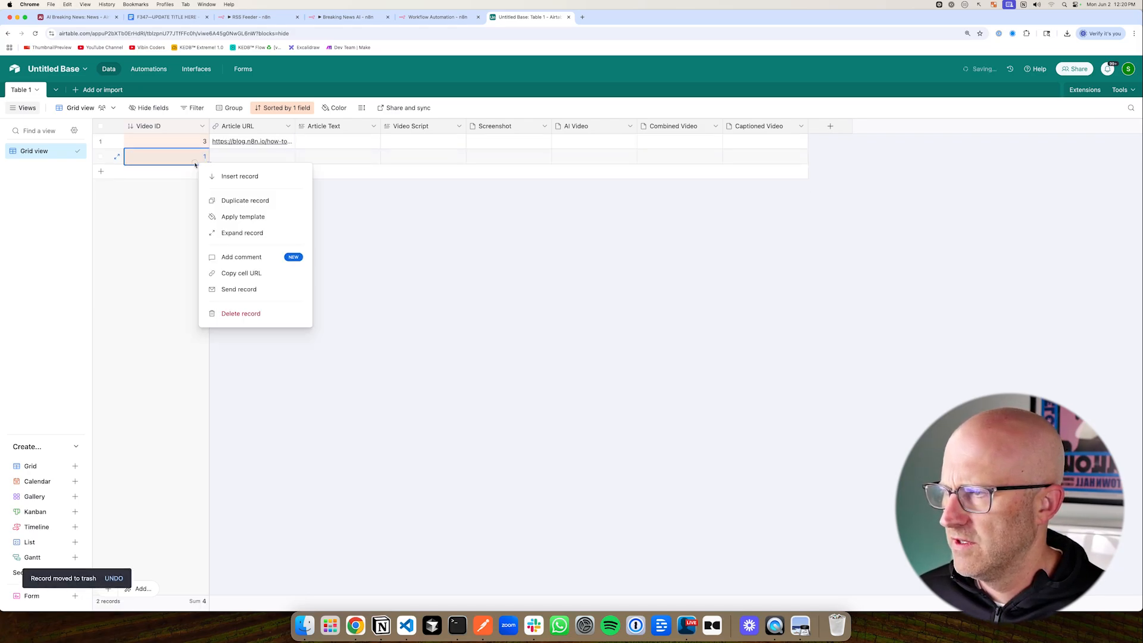
{"action": "left_click", "coordinate": [252, 313]}
Start the empty n8n workflow with an Airtable search records node
{"action": "left_click", "coordinate": [440, 17]}
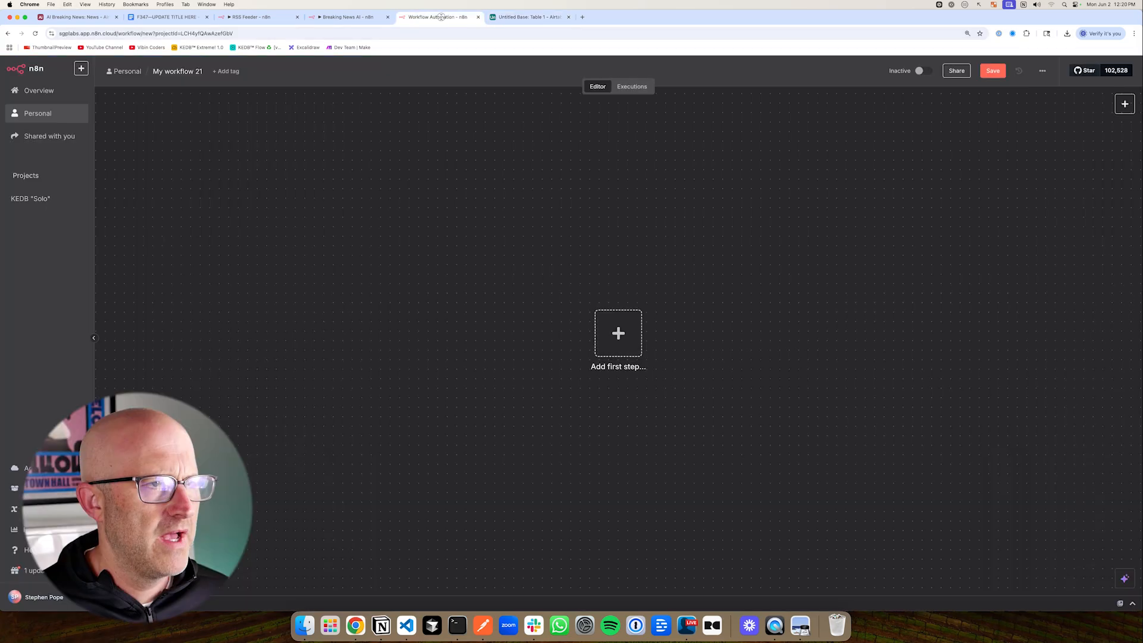
{"action": "left_click", "coordinate": [618, 333]}
{"action": "type", "text": "airtable"}
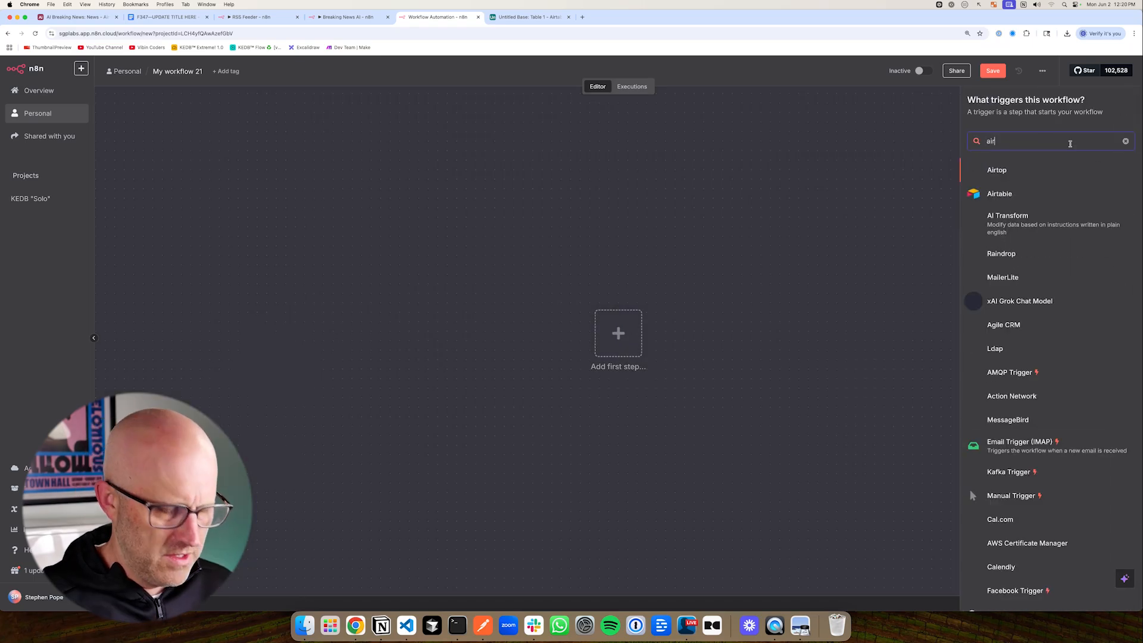
{"action": "left_click", "coordinate": [1011, 171]}
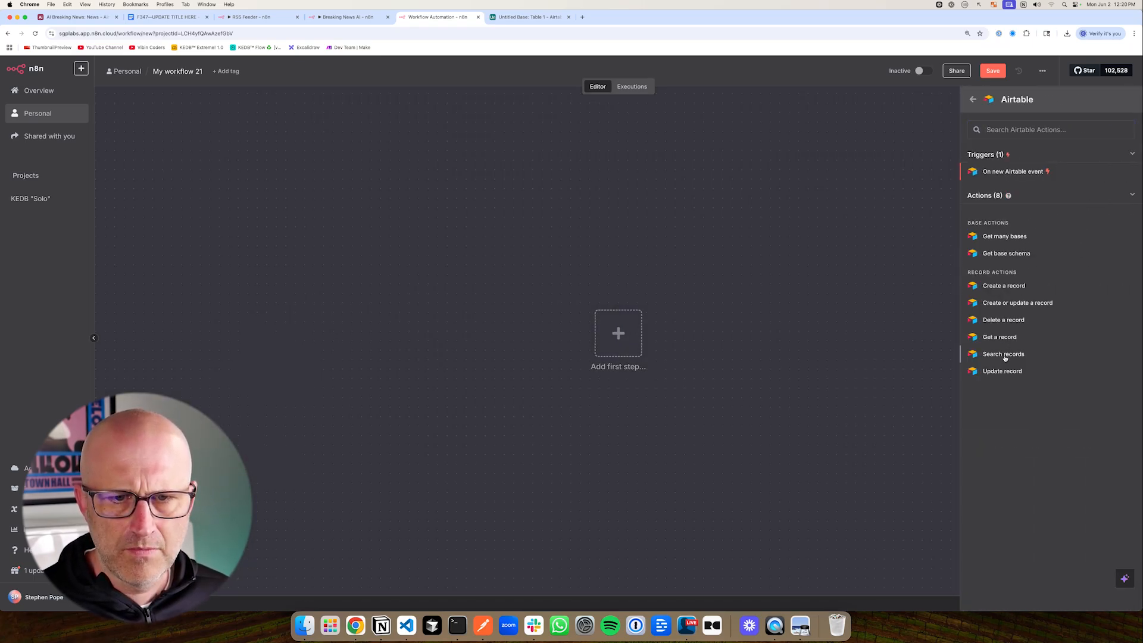
{"action": "left_click", "coordinate": [1003, 355]}
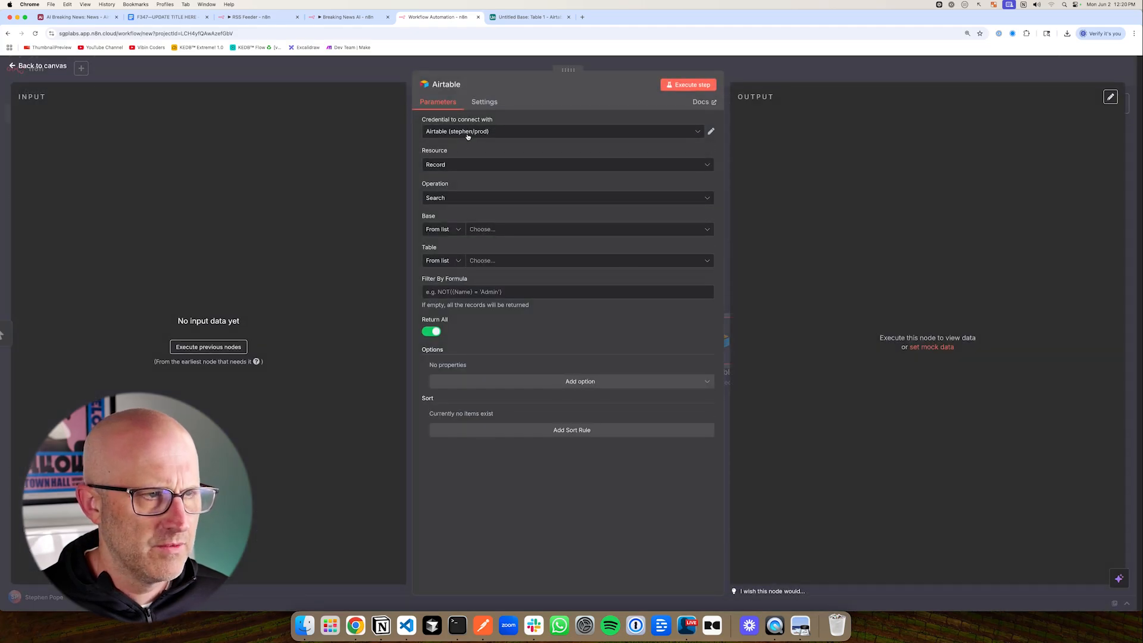
Rename the Airtable base to 'AI Breaking News YT Demo' and select it in the n8n node
{"action": "key", "text": "ctrl+Tab"}
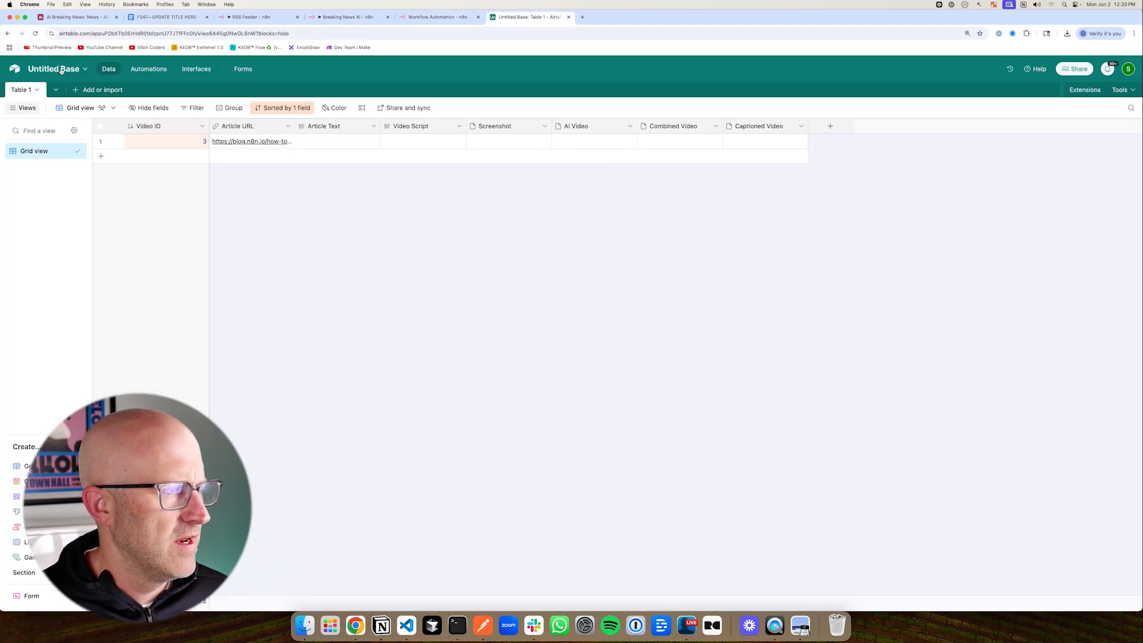
{"action": "left_click", "coordinate": [56, 68]}
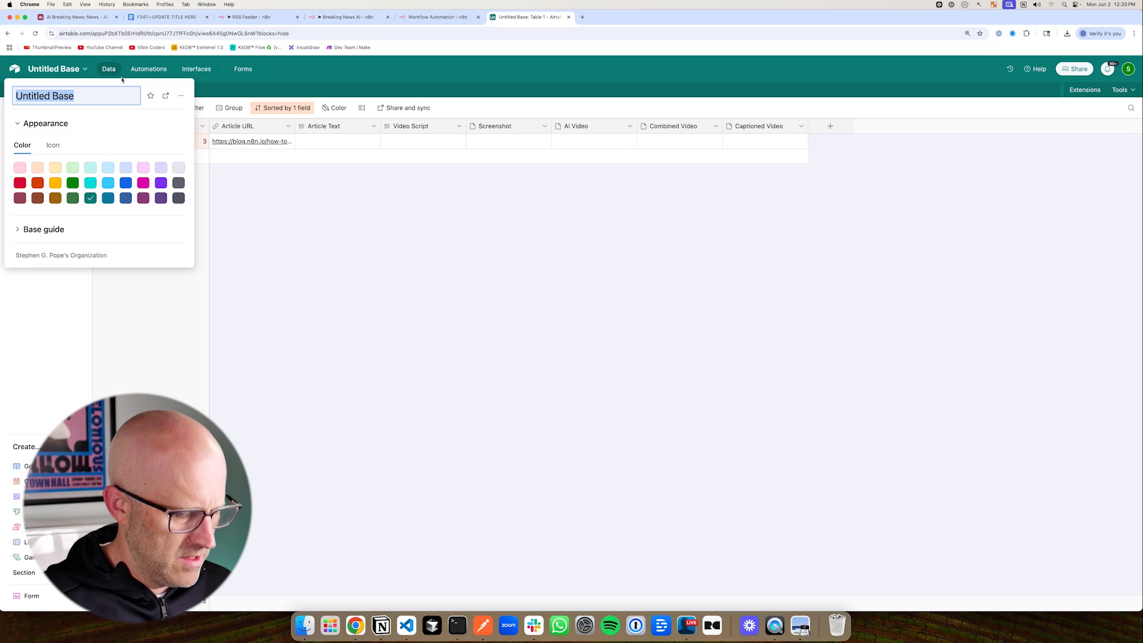
{"action": "type", "text": "AI Breaking N"}
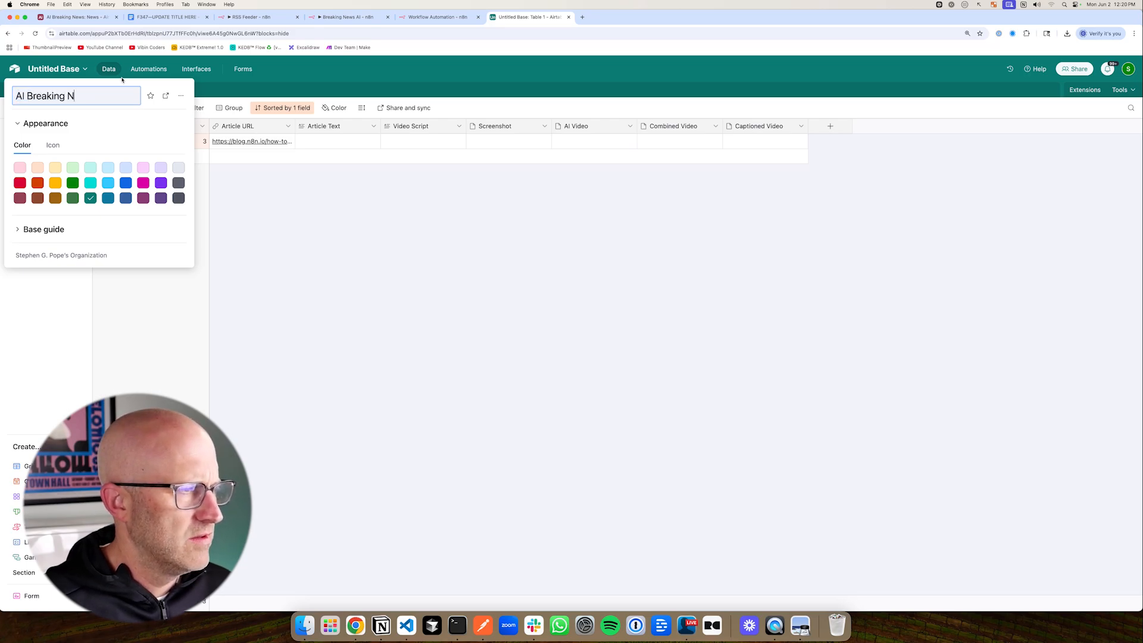
{"action": "type", "text": "ews YT Demo"}
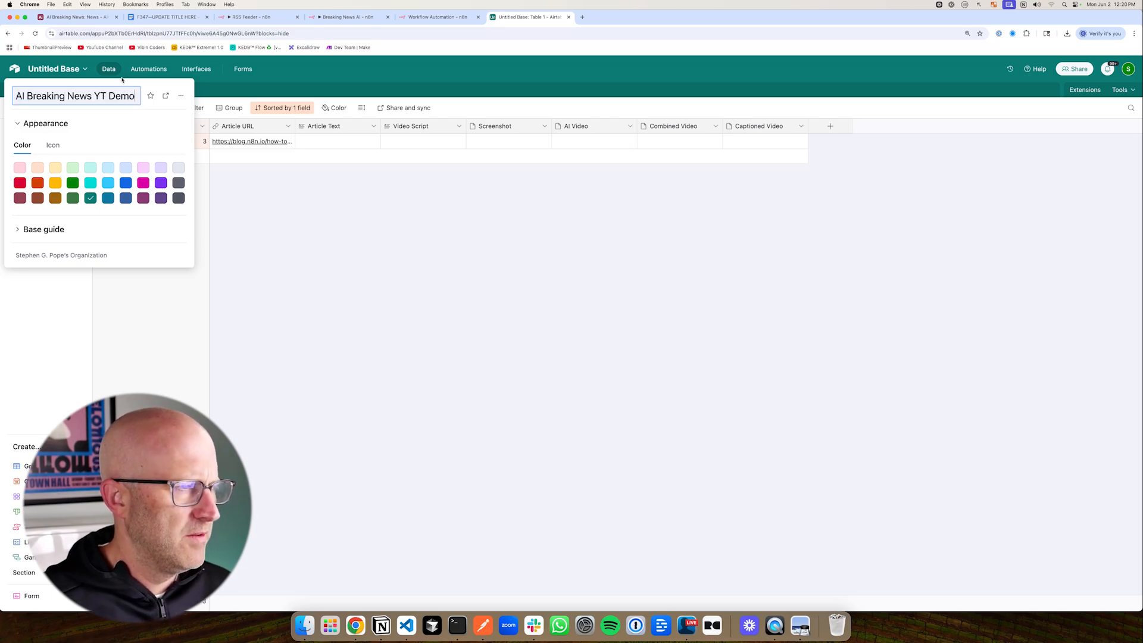
{"action": "key", "text": "ctrl+shift+Tab"}
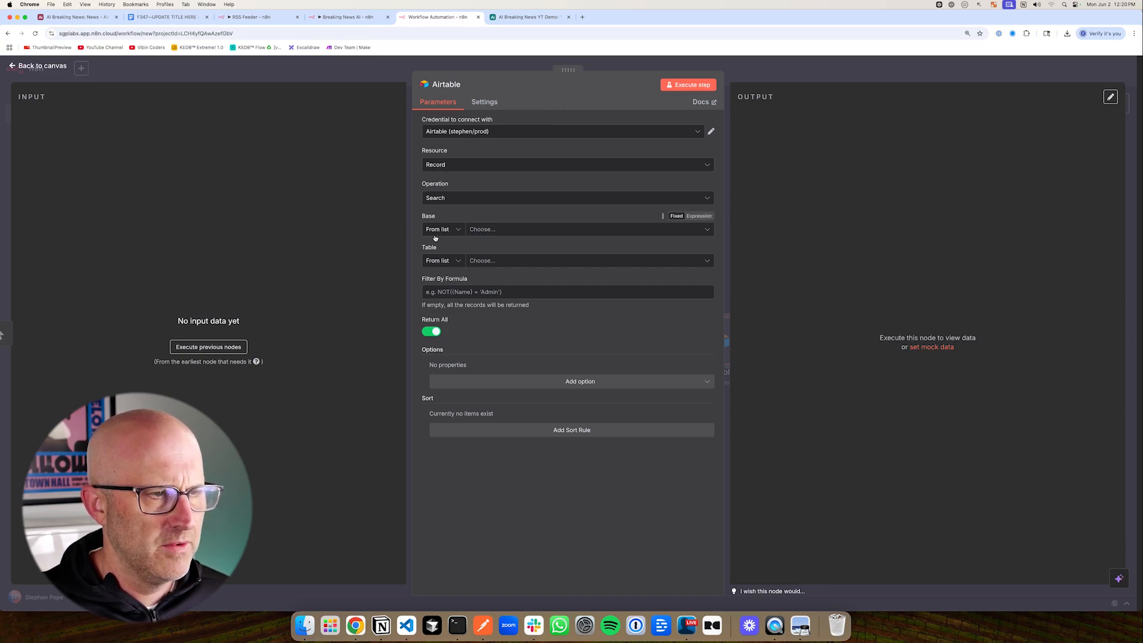
{"action": "left_click", "coordinate": [502, 231]}
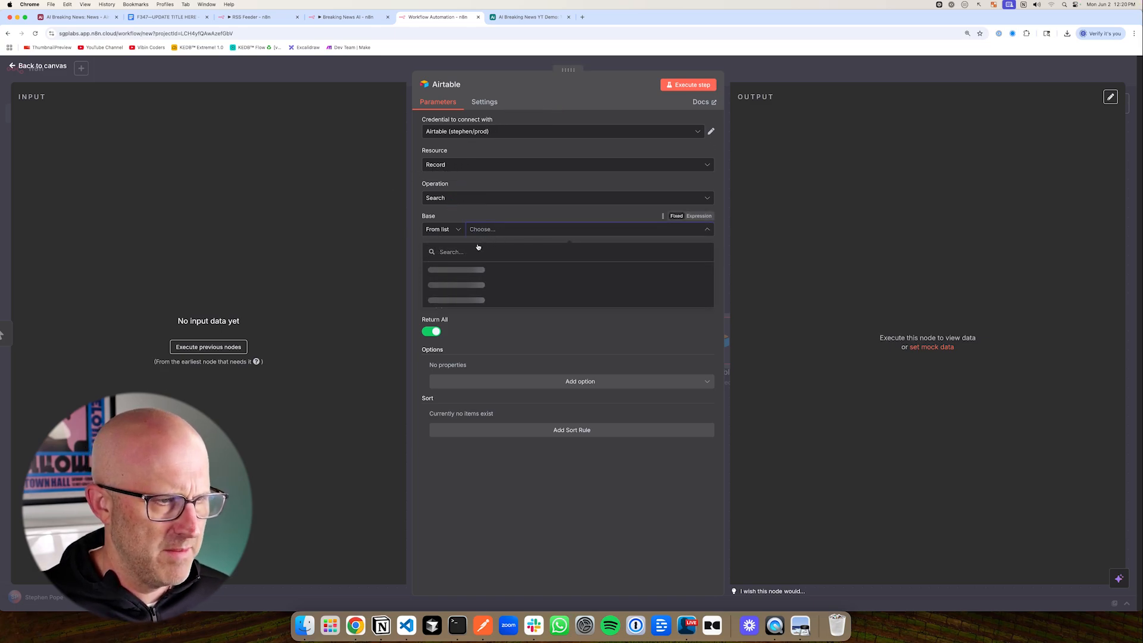
{"action": "type", "text": "break"}
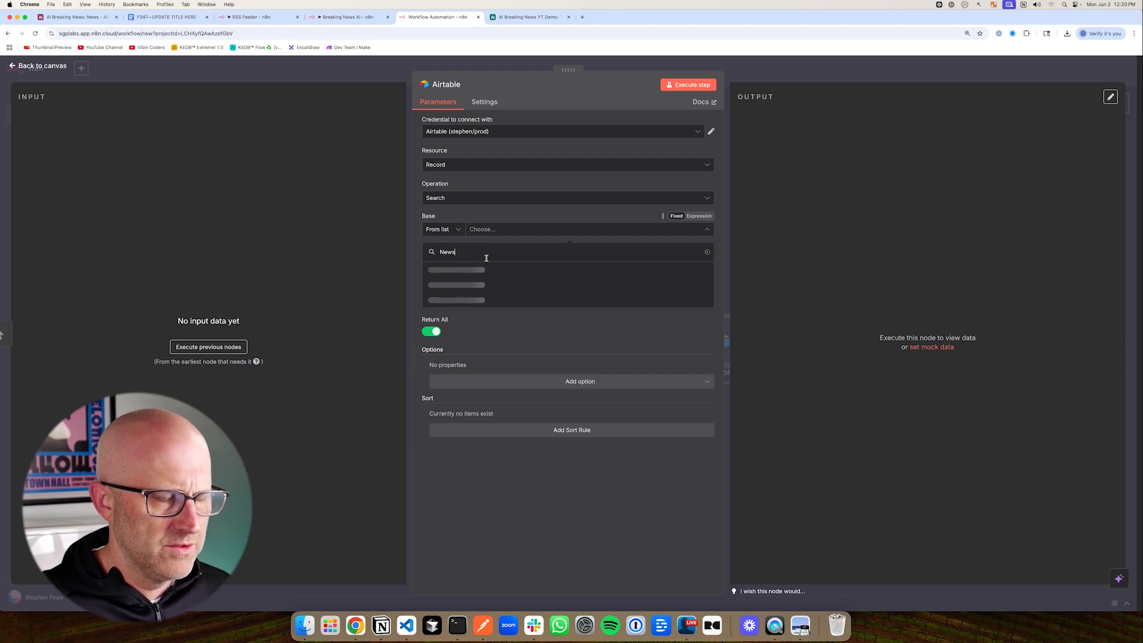
{"action": "left_click", "coordinate": [484, 270]}
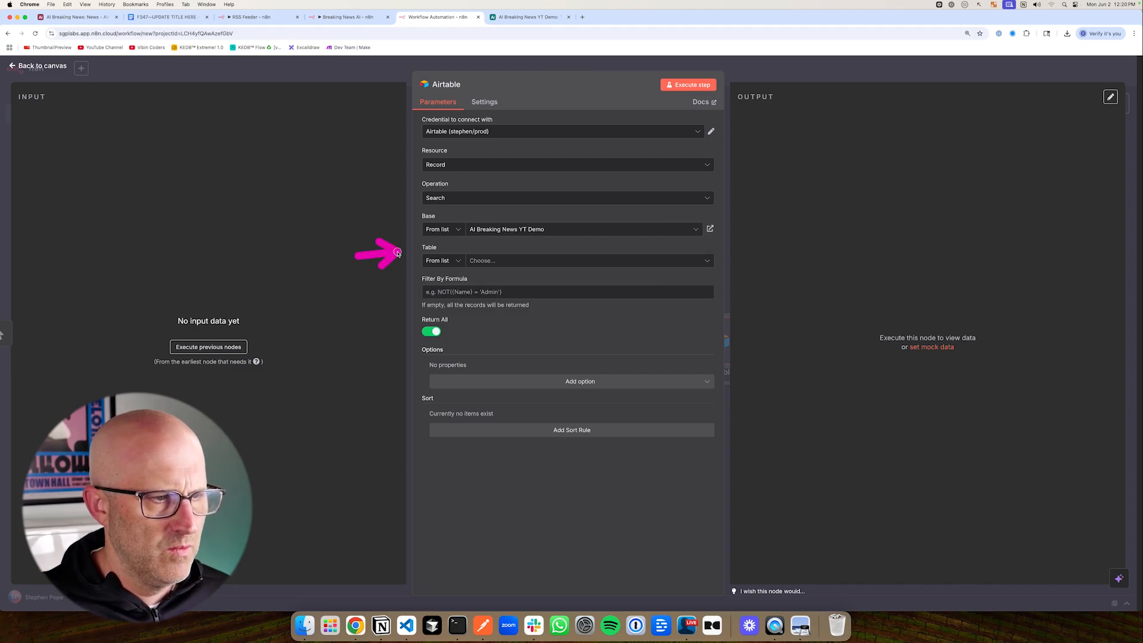
Rename Table 1 to 'Videos', choose it as the search table, and run the step
{"action": "left_click", "coordinate": [510, 19]}
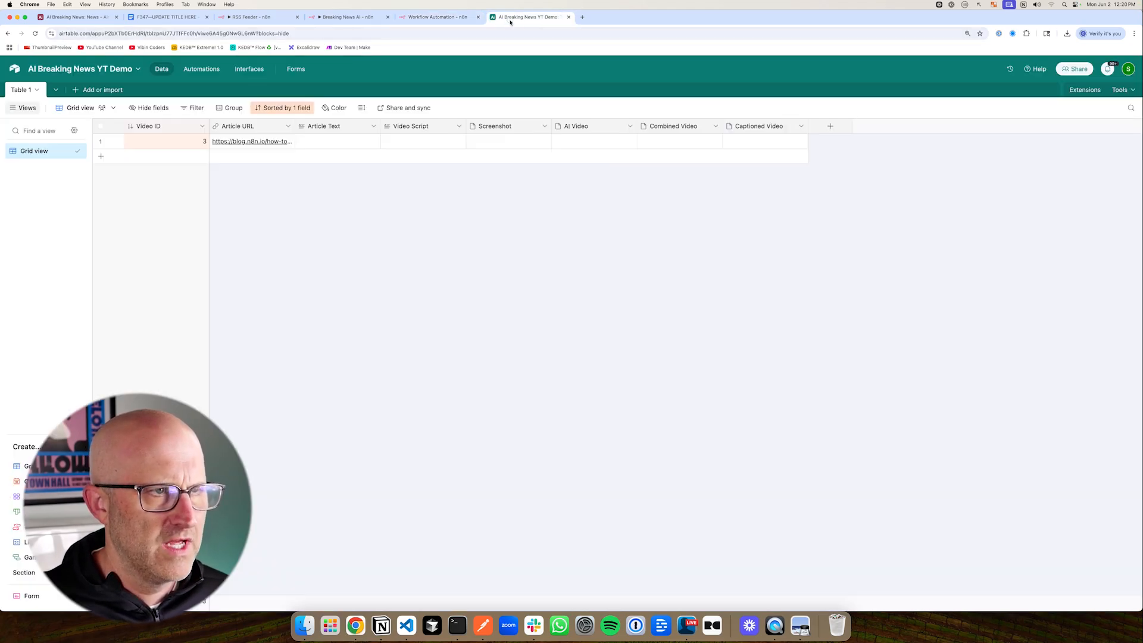
{"action": "left_click", "coordinate": [31, 91]}
{"action": "left_click", "coordinate": [52, 138]}
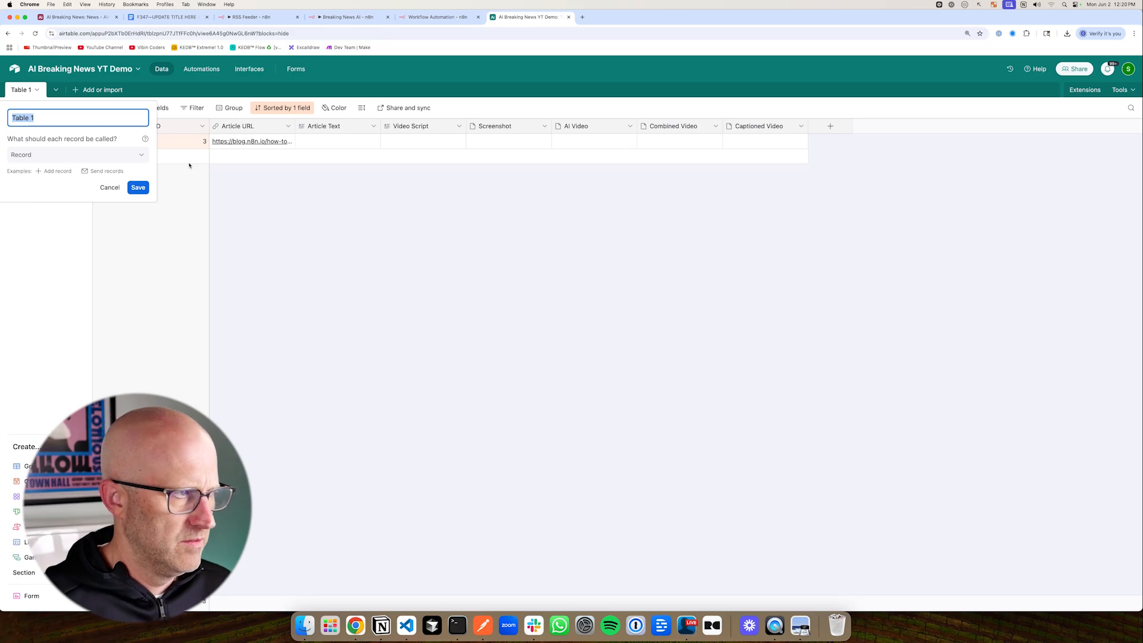
{"action": "type", "text": "Videos"}
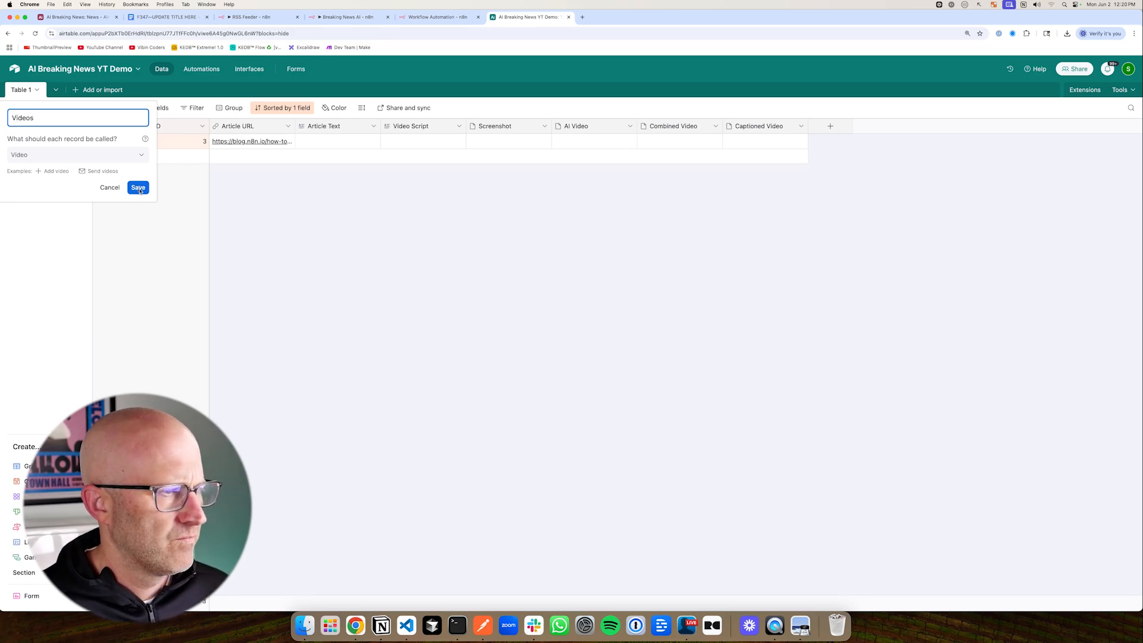
{"action": "left_click", "coordinate": [138, 188]}
{"action": "key", "text": "ctrl+shift+Tab"}
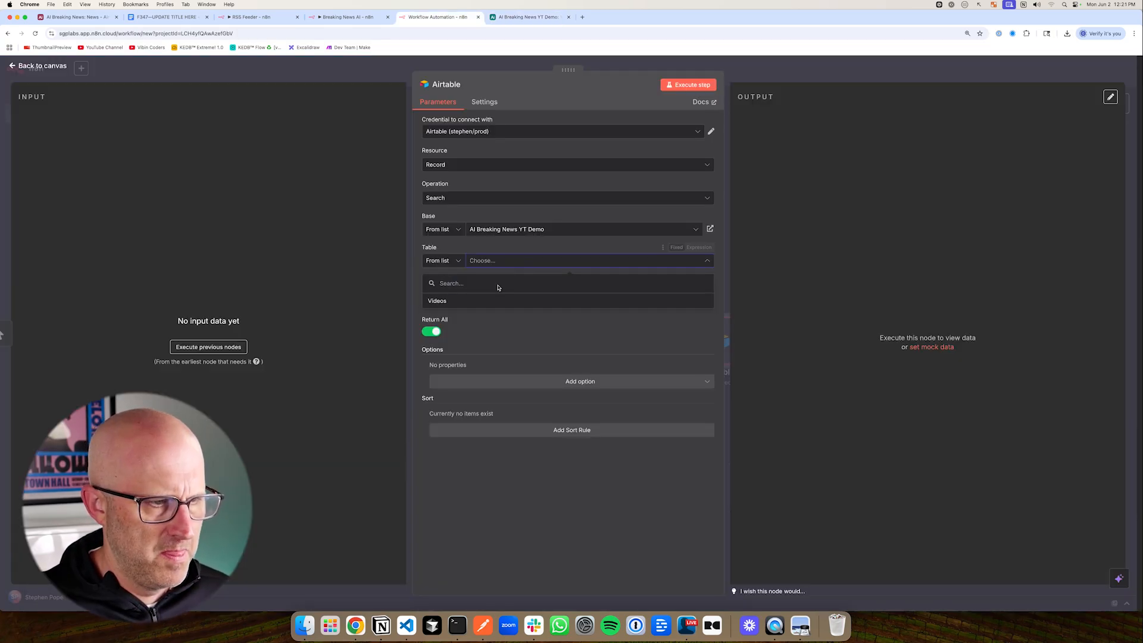
{"action": "left_click", "coordinate": [448, 301]}
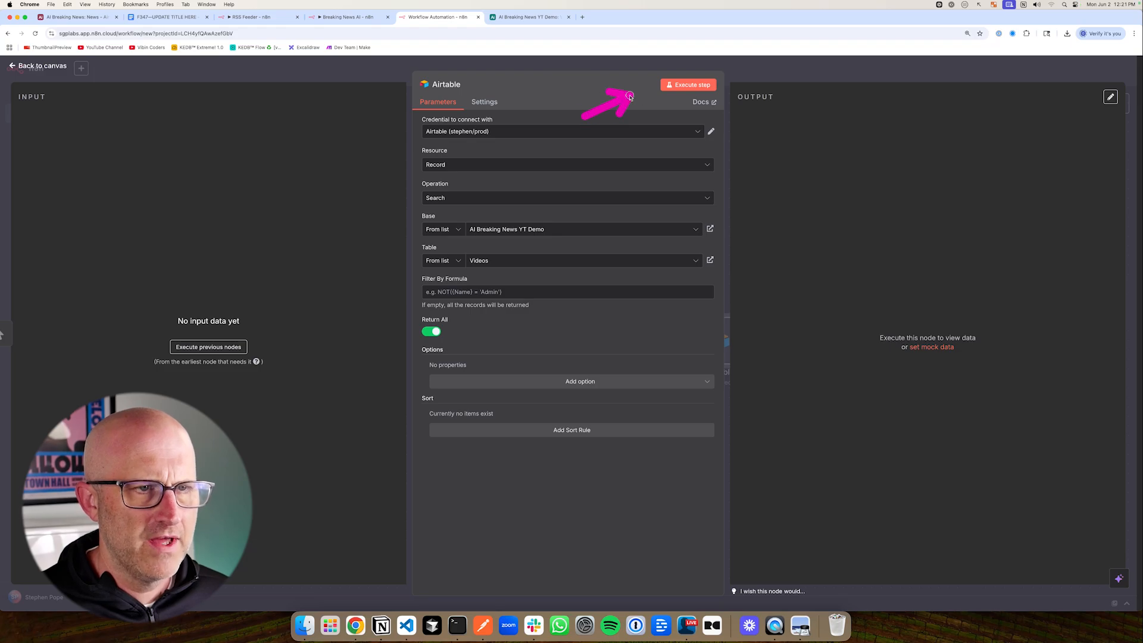
{"action": "left_click", "coordinate": [688, 85]}
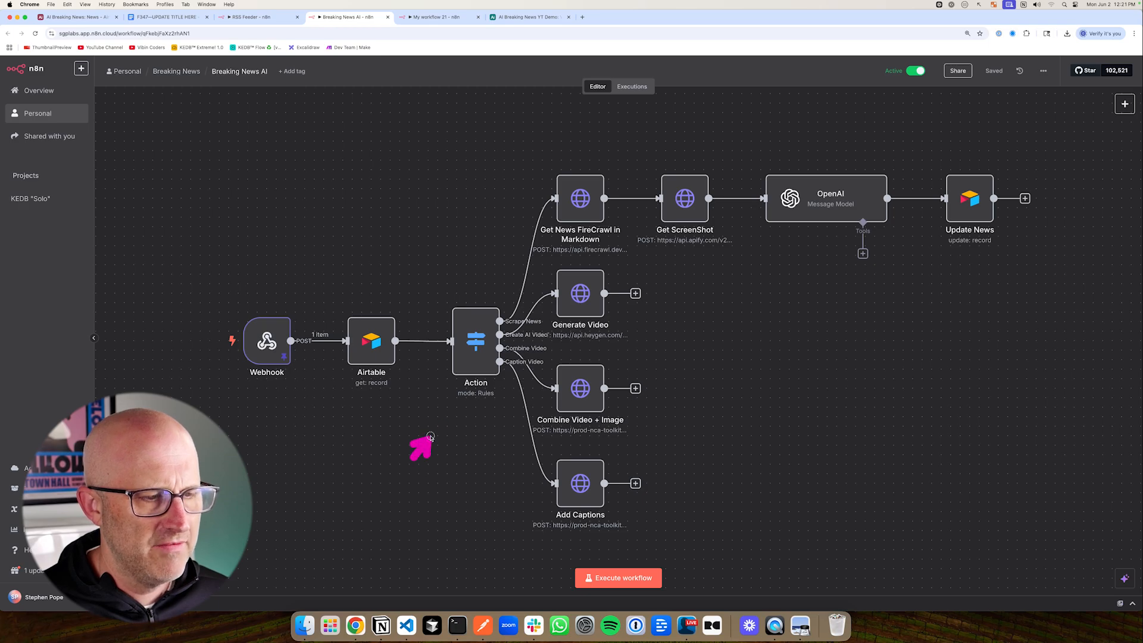
Pan around the Breaking News AI canvas to inspect its nodes
{"action": "mouse_move", "coordinate": [476, 321]}
{"action": "mouse_move", "coordinate": [459, 276]}
{"action": "left_mouse_down"}
{"action": "mouse_move", "coordinate": [547, 235]}
{"action": "mouse_move", "coordinate": [501, 338]}
{"action": "mouse_move", "coordinate": [519, 406]}
{"action": "left_mouse_up"}
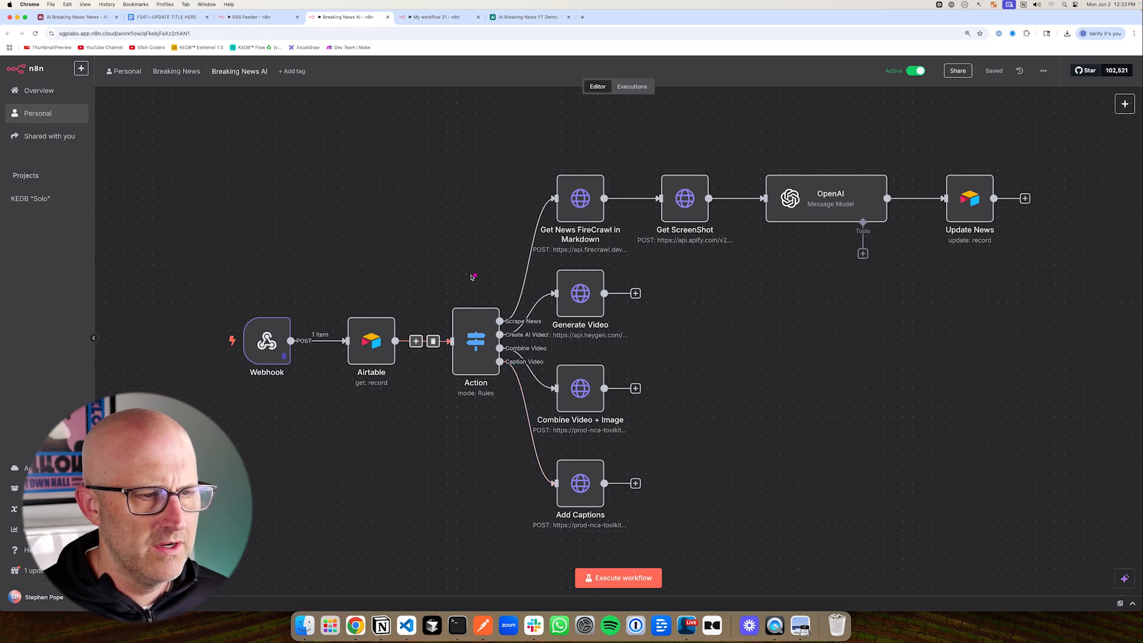
{"action": "left_click_drag", "start_coordinate": [447, 279], "coordinate": [504, 237]}
{"action": "left_click_drag", "start_coordinate": [487, 146], "coordinate": [527, 180]}
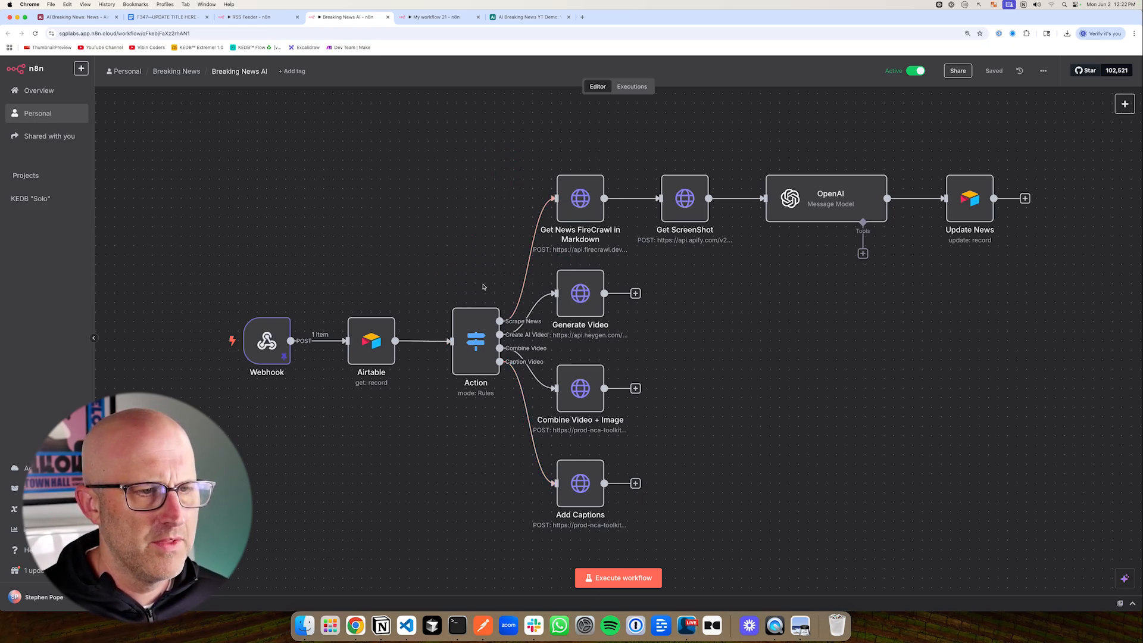
{"action": "left_click_drag", "start_coordinate": [685, 306], "coordinate": [643, 257]}
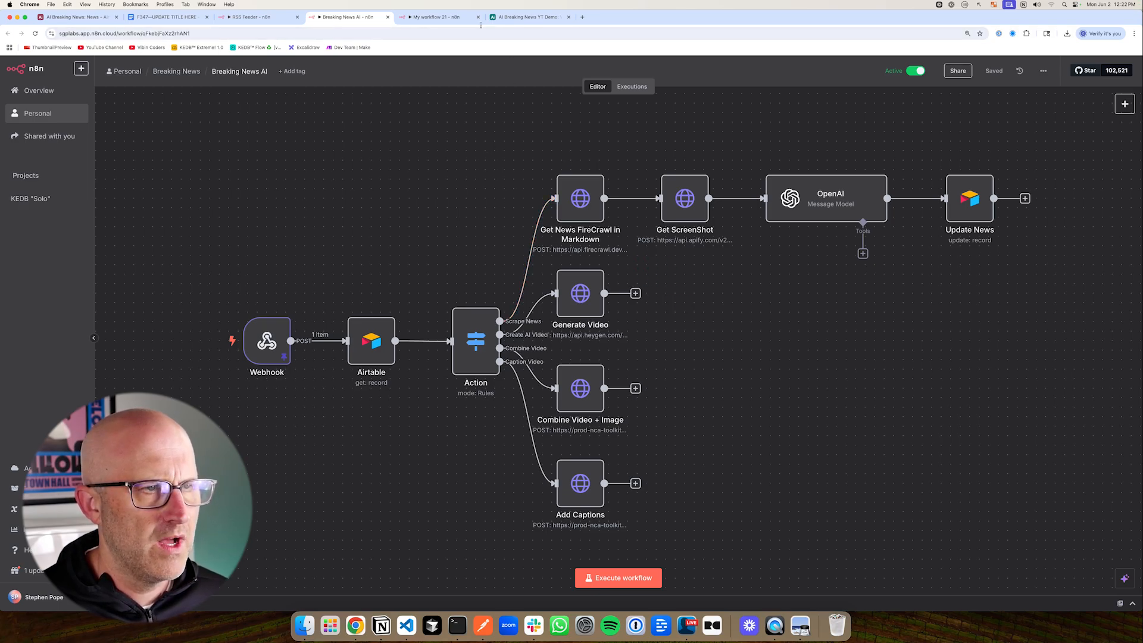
In My workflow 21, move the trigger and Airtable nodes left and open the next-node chooser
{"action": "left_click", "coordinate": [438, 16]}
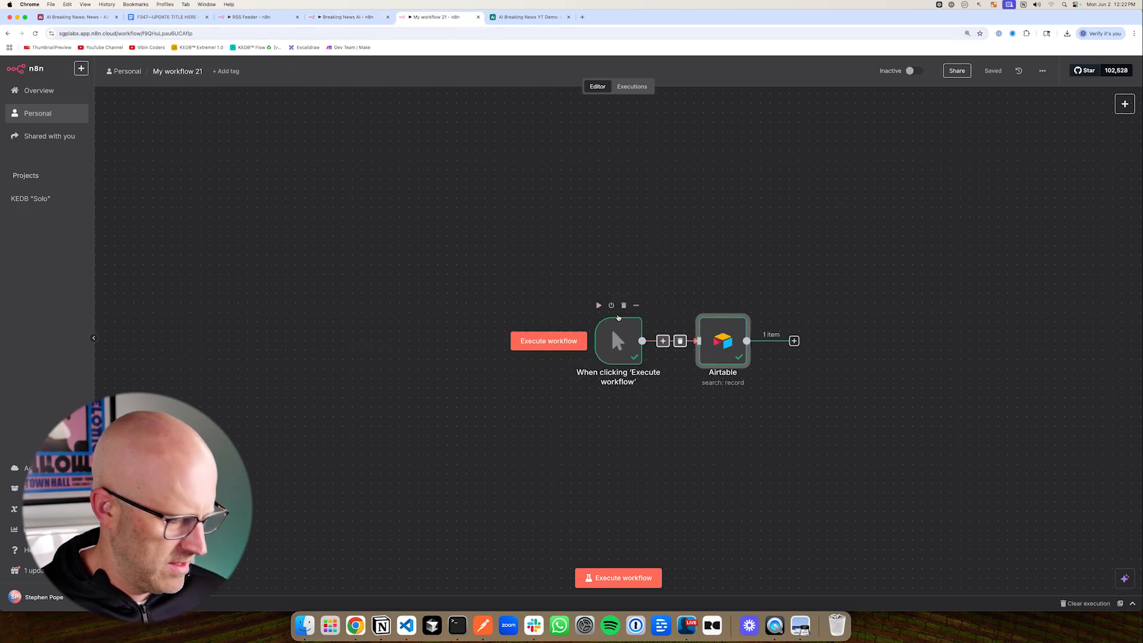
{"action": "left_click_drag", "start_coordinate": [536, 294], "coordinate": [772, 385]}
{"action": "left_click_drag", "start_coordinate": [709, 343], "coordinate": [471, 343]}
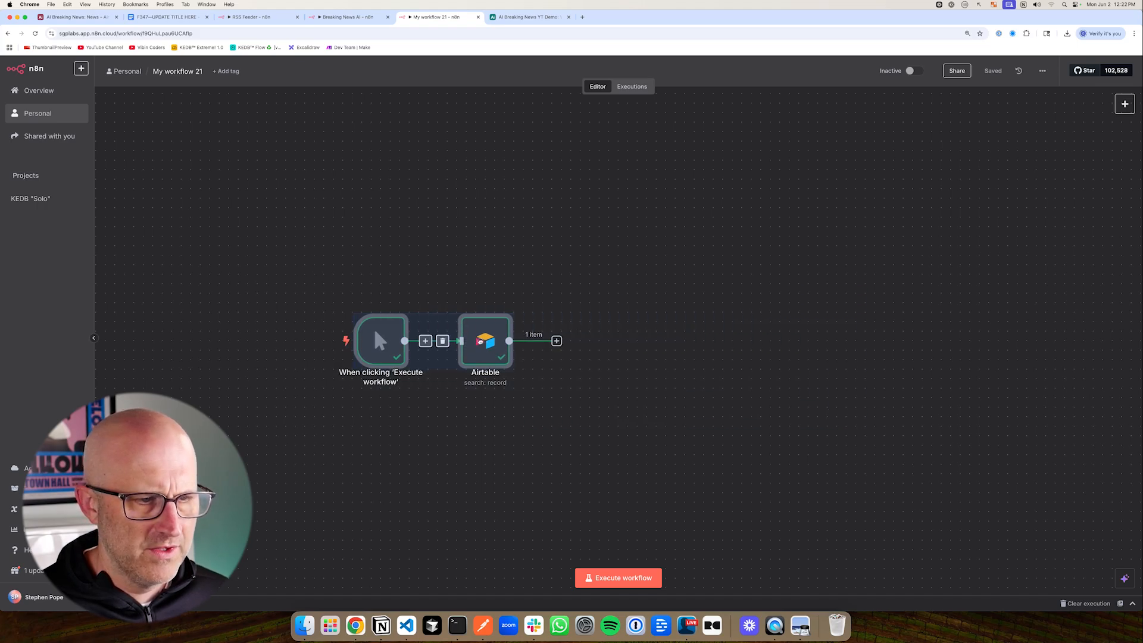
{"action": "left_click", "coordinate": [557, 341]}
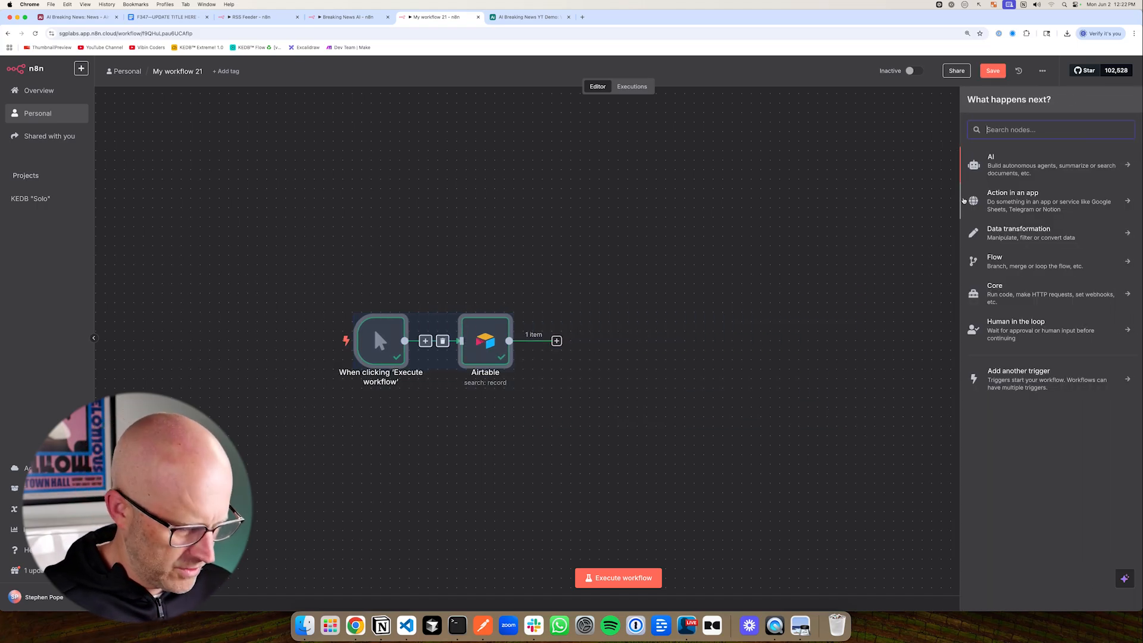
Add a Switch node after Airtable and move the Screenshot column after Article Text in the Videos table
{"action": "type", "text": "switch"}
{"action": "left_click", "coordinate": [993, 162]}
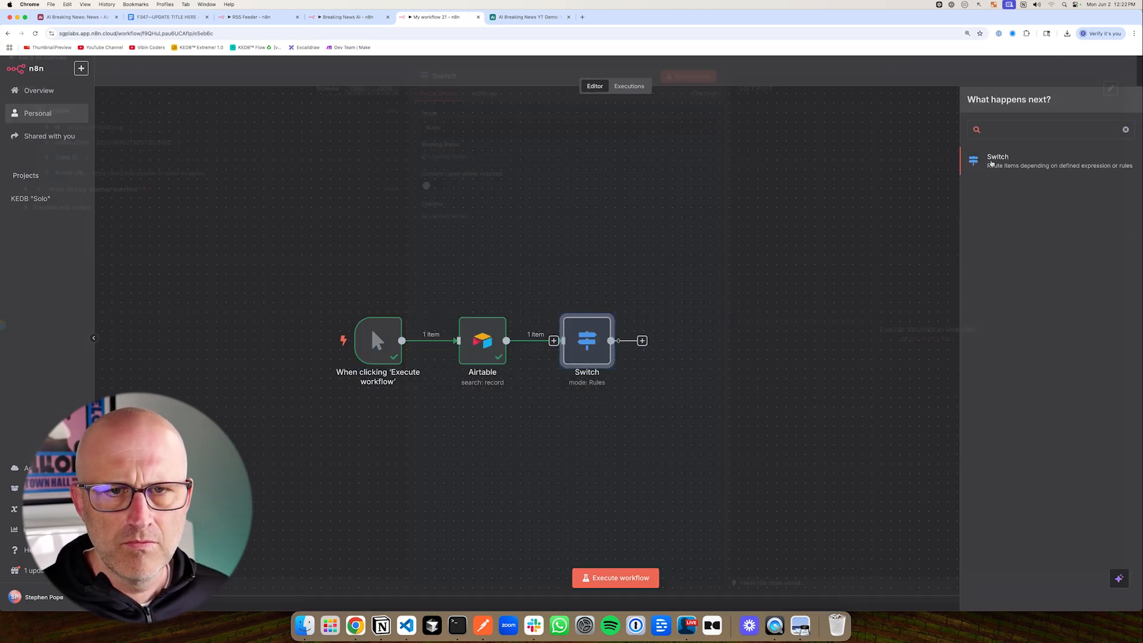
{"action": "left_click", "coordinate": [527, 17]}
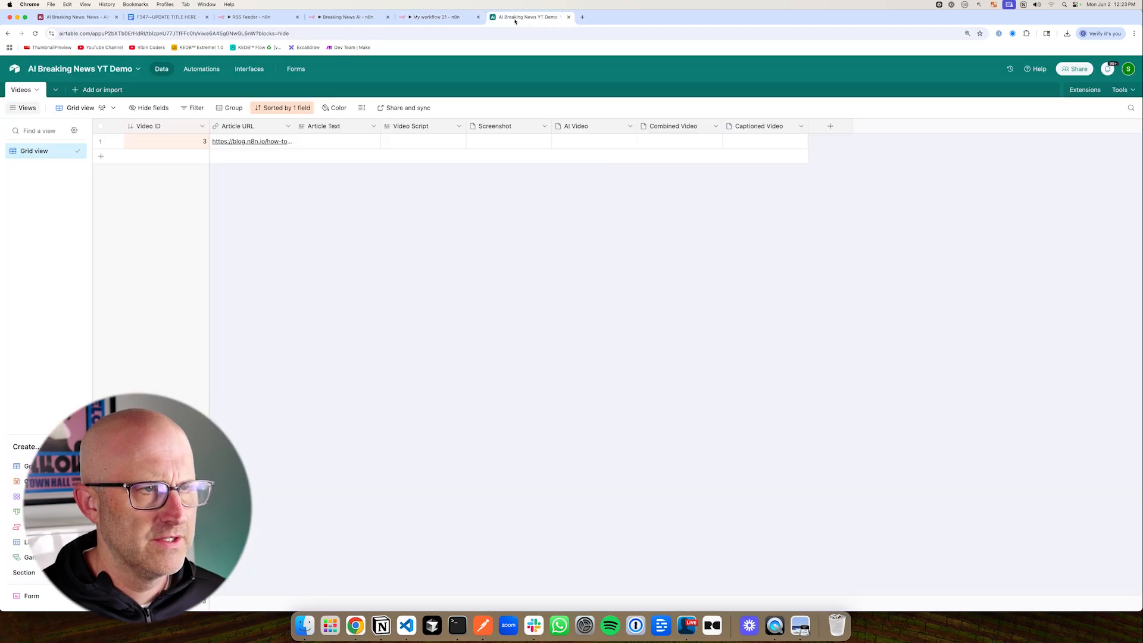
{"action": "mouse_move", "coordinate": [319, 258]}
{"action": "left_mouse_down"}
{"action": "mouse_move", "coordinate": [319, 184]}
{"action": "mouse_move", "coordinate": [528, 158]}
{"action": "mouse_move", "coordinate": [335, 148]}
{"action": "mouse_move", "coordinate": [410, 208]}
{"action": "left_mouse_up"}
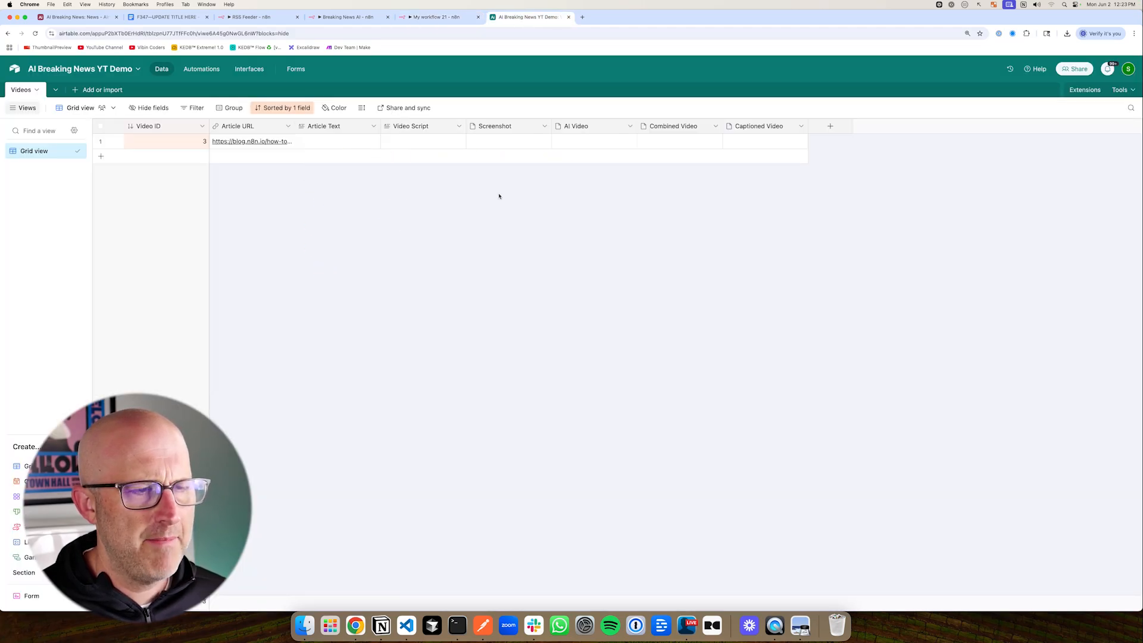
{"action": "left_click", "coordinate": [420, 17]}
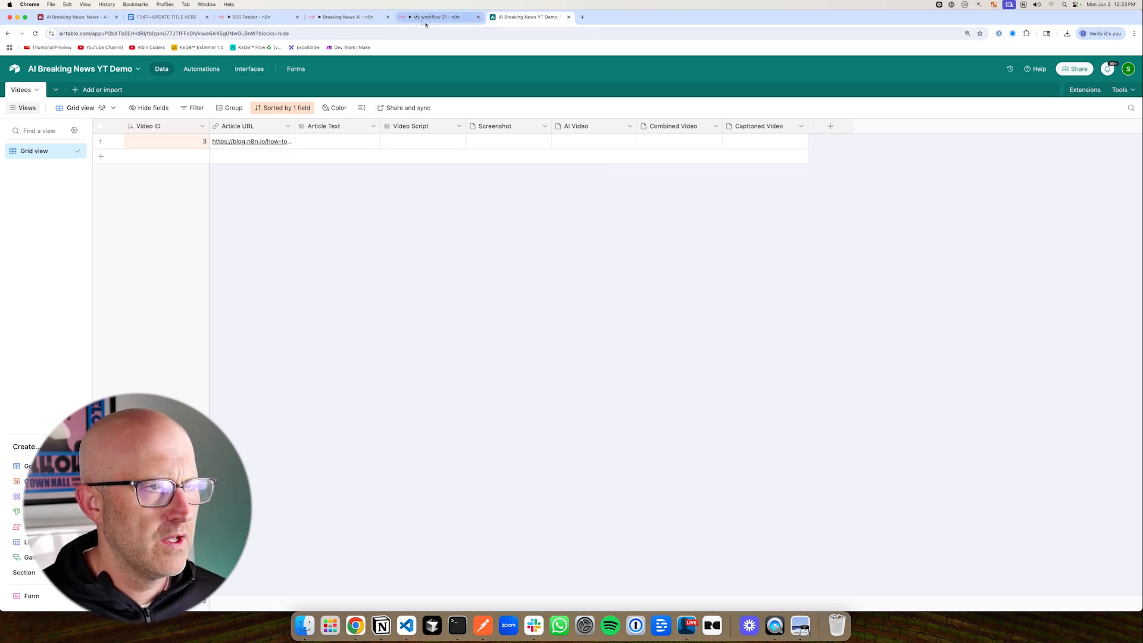
{"action": "mouse_move", "coordinate": [224, 140]}
{"action": "left_mouse_down"}
{"action": "mouse_move", "coordinate": [153, 158]}
{"action": "mouse_move", "coordinate": [222, 179]}
{"action": "left_mouse_up"}
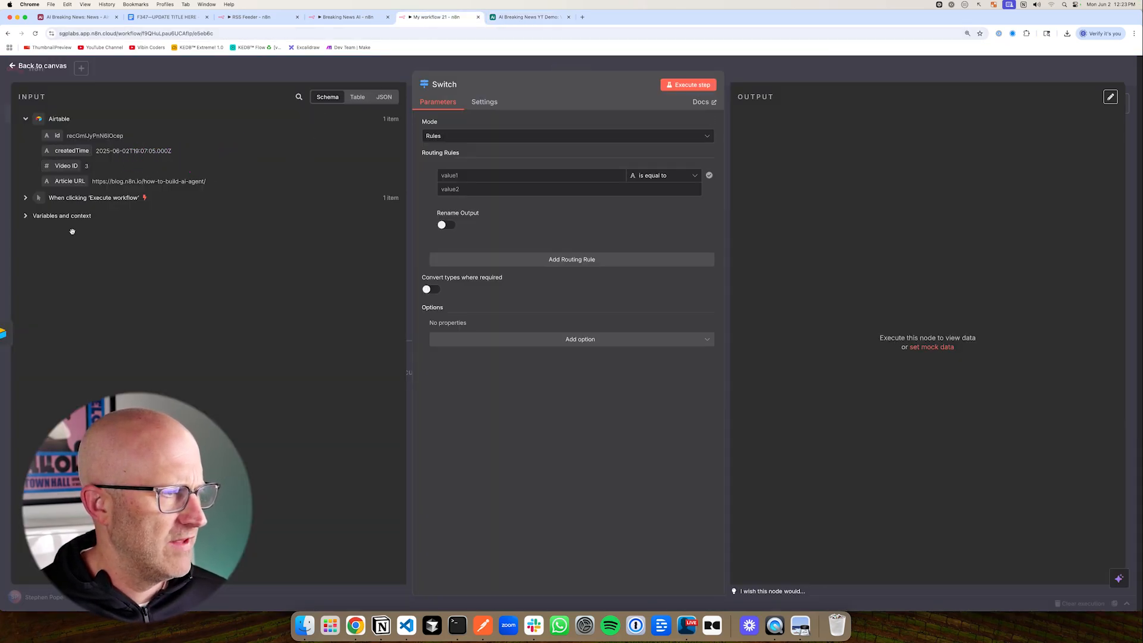
{"action": "left_click", "coordinate": [527, 16]}
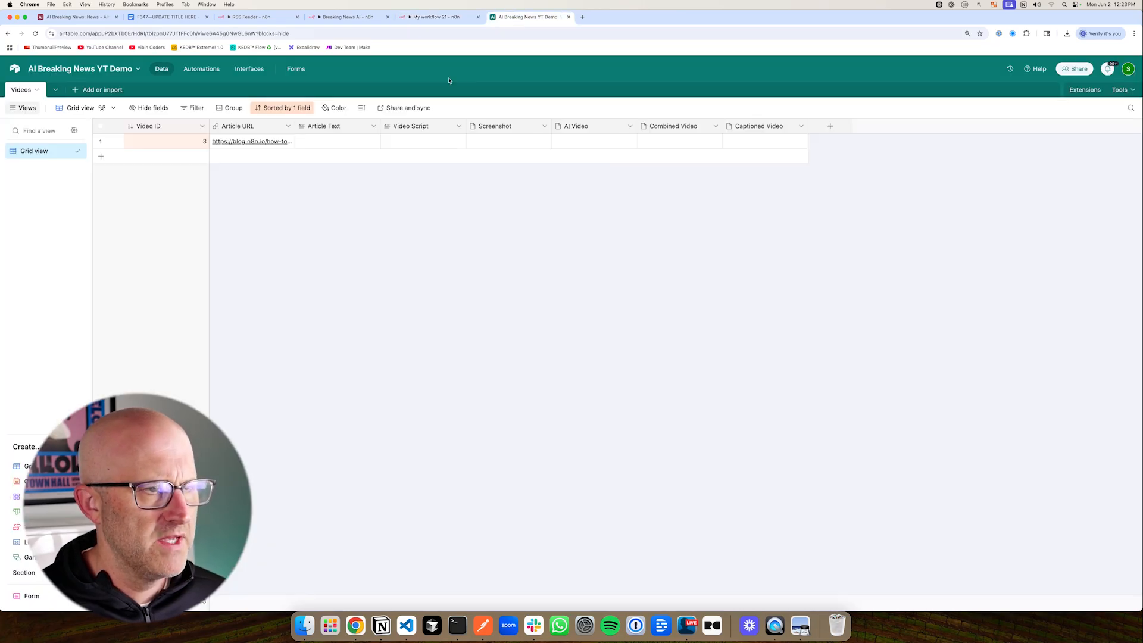
{"action": "mouse_move", "coordinate": [318, 209]}
{"action": "left_mouse_down"}
{"action": "mouse_move", "coordinate": [319, 149]}
{"action": "mouse_move", "coordinate": [337, 143]}
{"action": "left_mouse_up"}
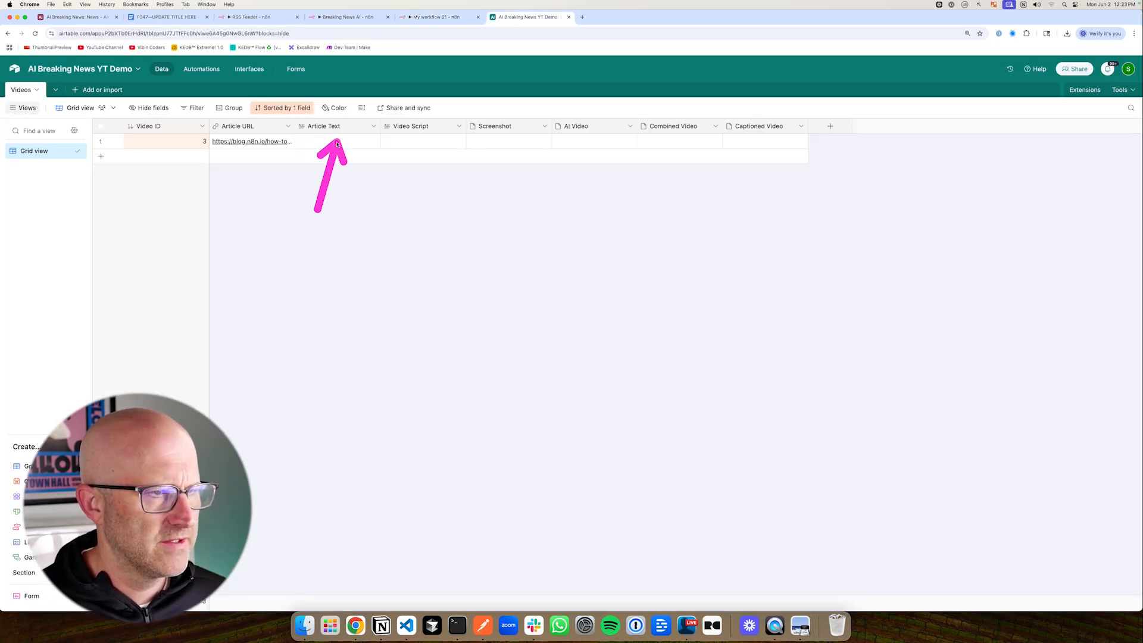
{"action": "left_click_drag", "start_coordinate": [508, 126], "coordinate": [380, 126]}
{"action": "mouse_move", "coordinate": [336, 235]}
{"action": "left_mouse_down"}
{"action": "mouse_move", "coordinate": [323, 150]}
{"action": "mouse_move", "coordinate": [302, 146]}
{"action": "mouse_move", "coordinate": [339, 138]}
{"action": "left_mouse_up"}
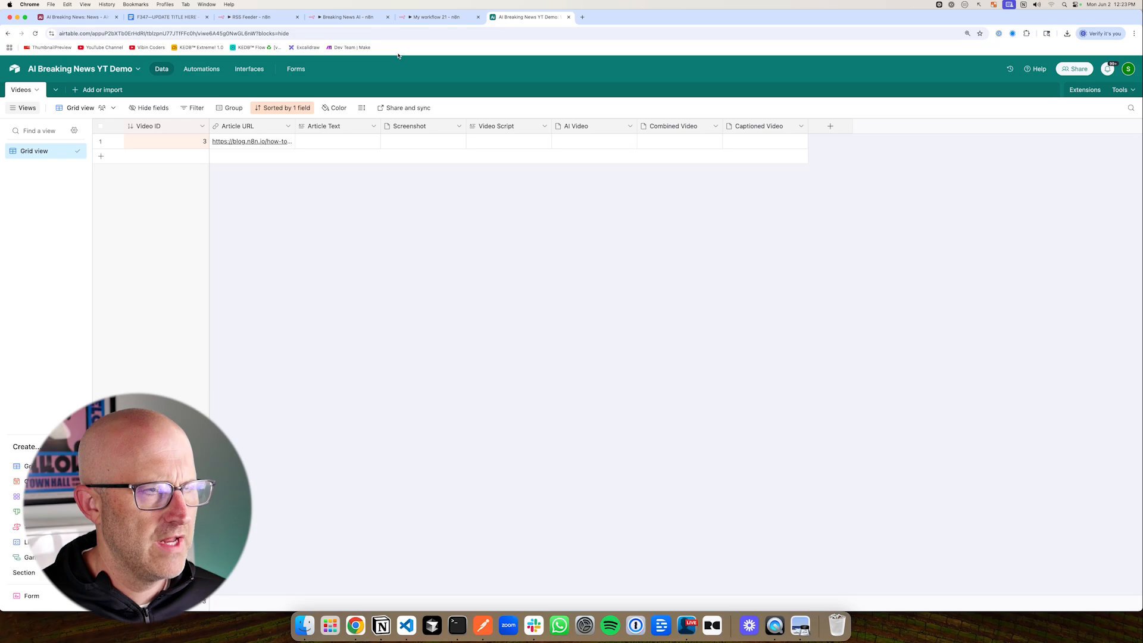
{"action": "left_click", "coordinate": [438, 17]}
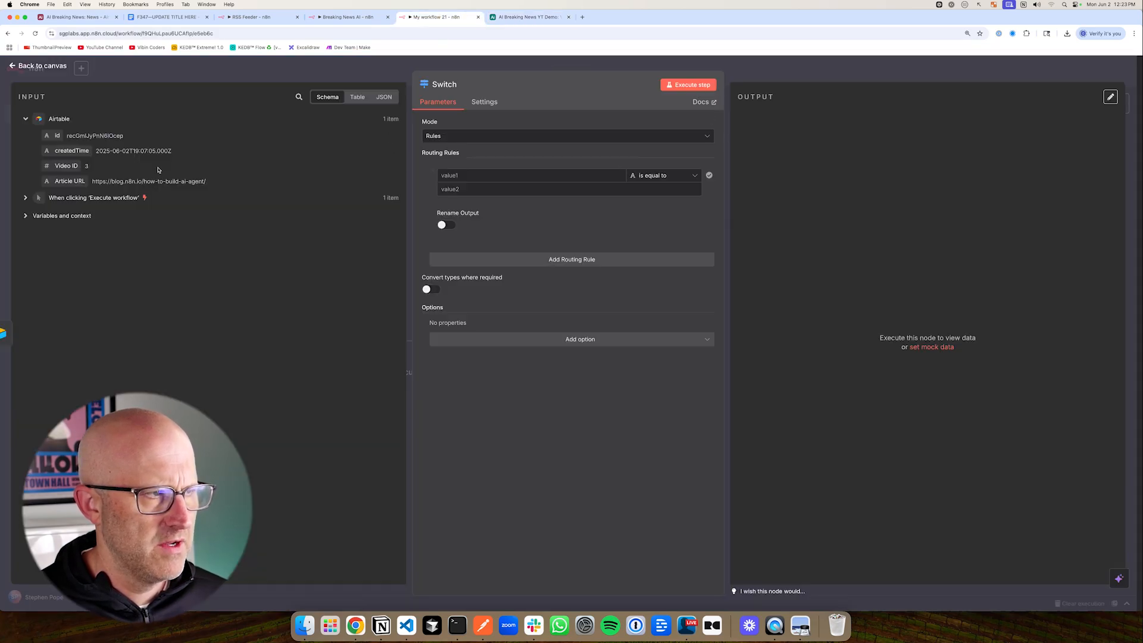
Set the Switch rule to Article Text 'does not exist' and run it to test
{"action": "left_click_drag", "start_coordinate": [69, 183], "coordinate": [460, 177]}
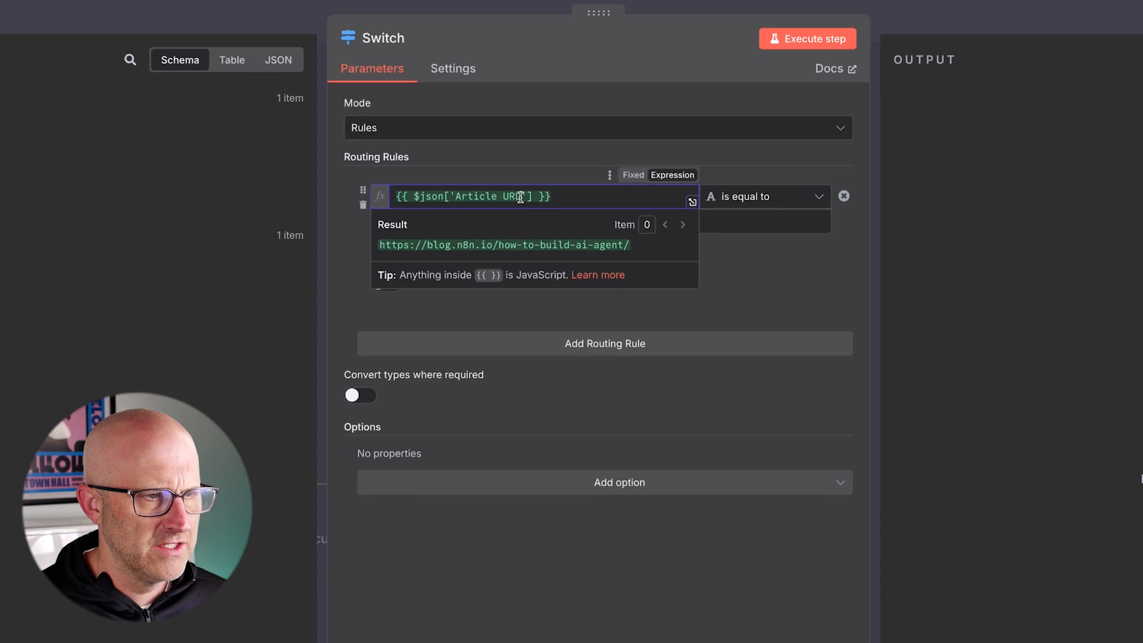
{"action": "key", "text": "BackSpace"}
{"action": "key", "text": "BackSpace"}
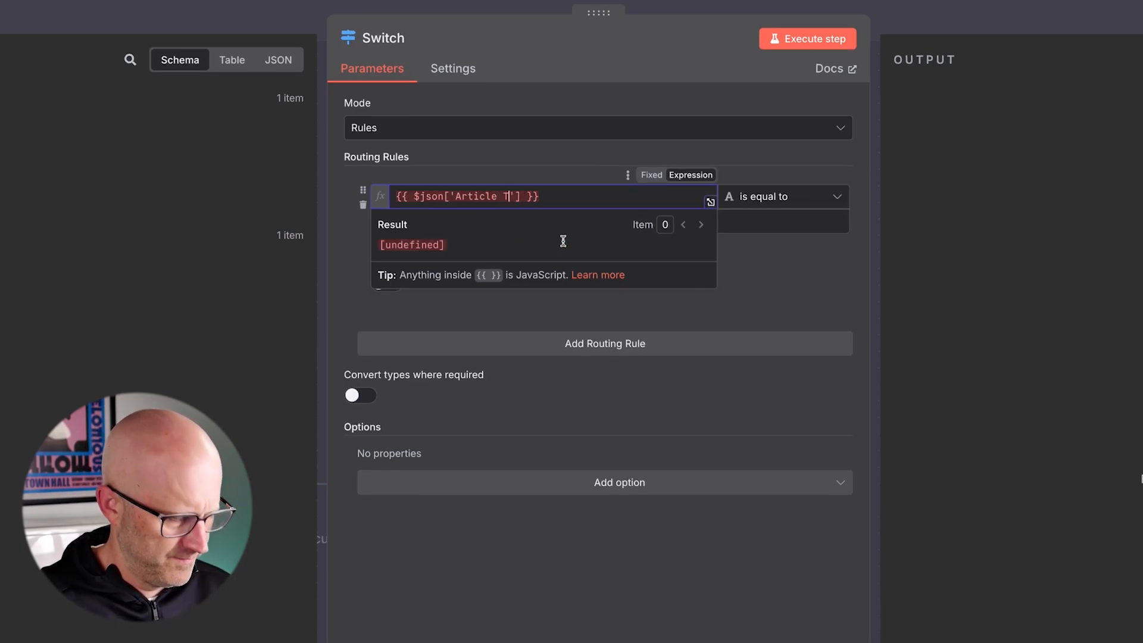
{"action": "left_click", "coordinate": [751, 202]}
{"action": "mouse_move", "coordinate": [765, 238]}
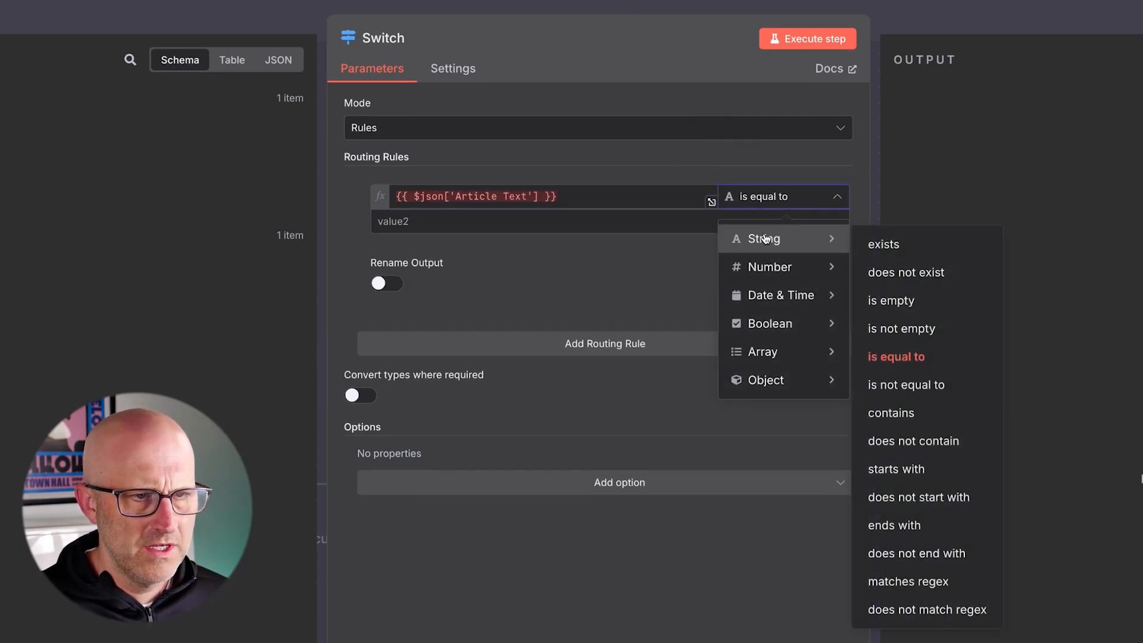
{"action": "left_click", "coordinate": [896, 276]}
{"action": "left_click", "coordinate": [792, 41]}
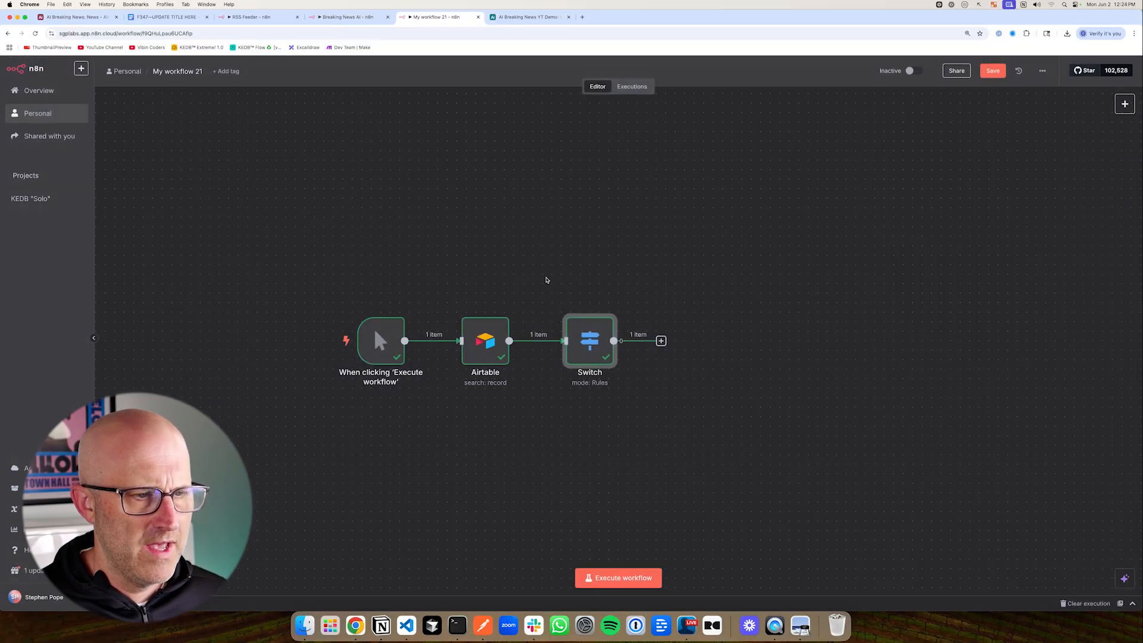
Move all three nodes left and open the node chooser after Switch
{"action": "left_click_drag", "start_coordinate": [602, 248], "coordinate": [798, 223]}
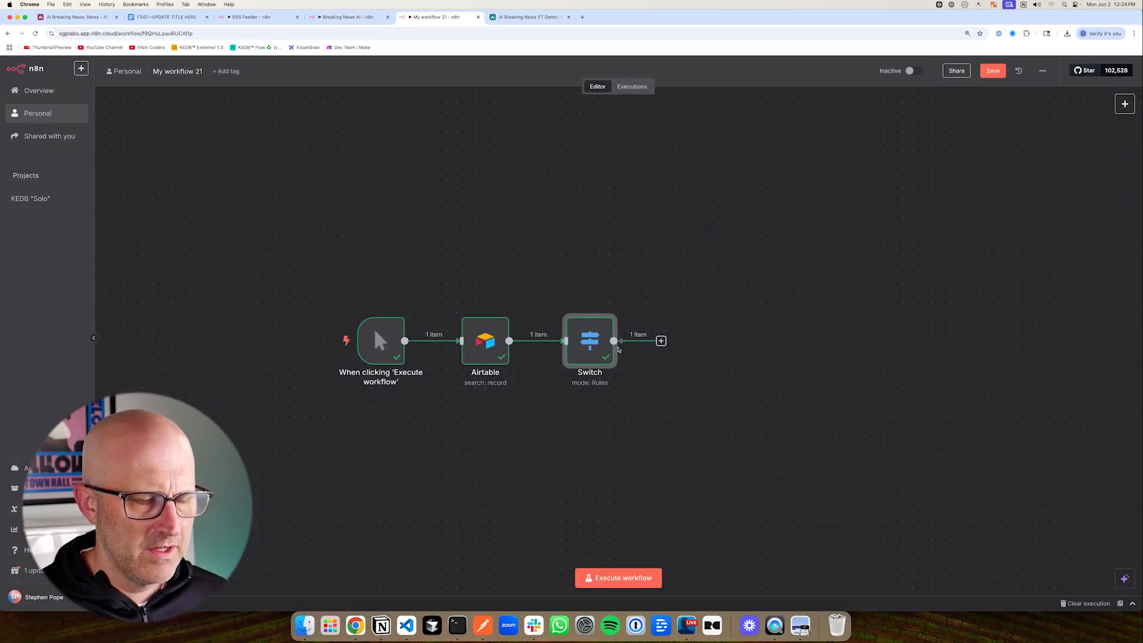
{"action": "left_click_drag", "start_coordinate": [324, 273], "coordinate": [325, 276]}
{"action": "left_click_drag", "start_coordinate": [325, 276], "coordinate": [622, 381]}
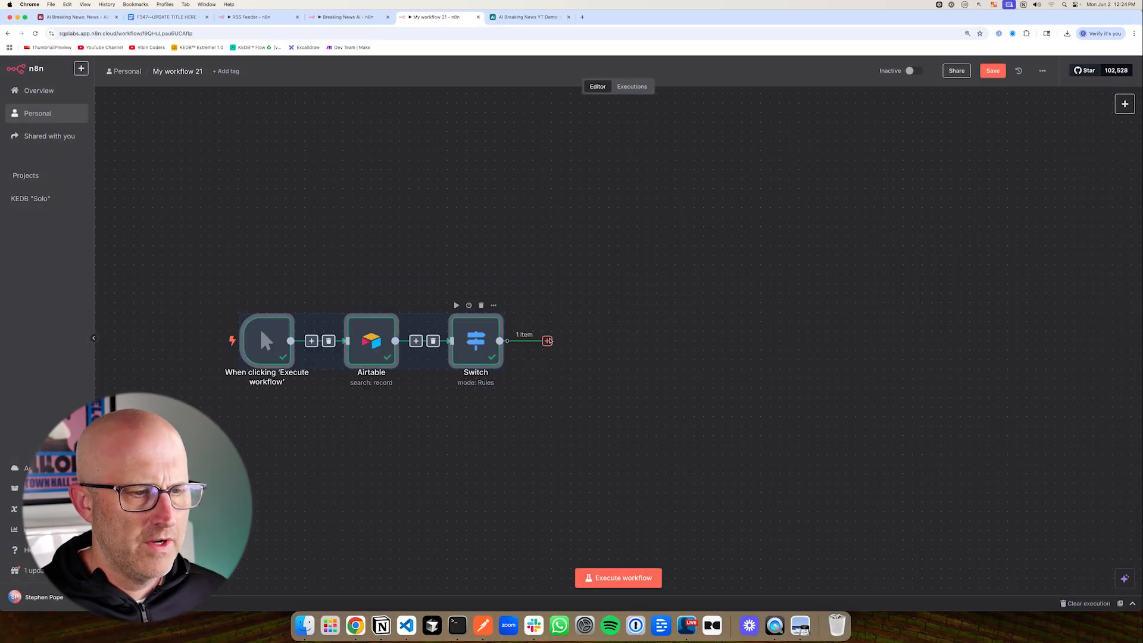
{"action": "left_click", "coordinate": [548, 342]}
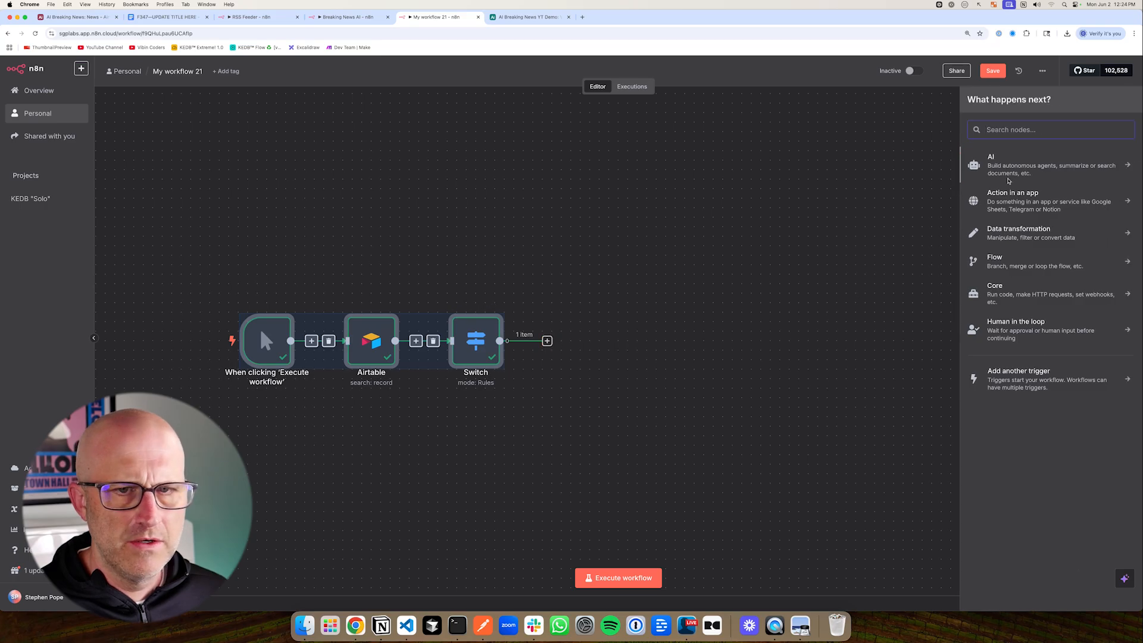
Search nodes for 'http', inspect the Get News FireCrawl in Markdown settings, then open firecrawl.dev
{"action": "type", "text": "http"}
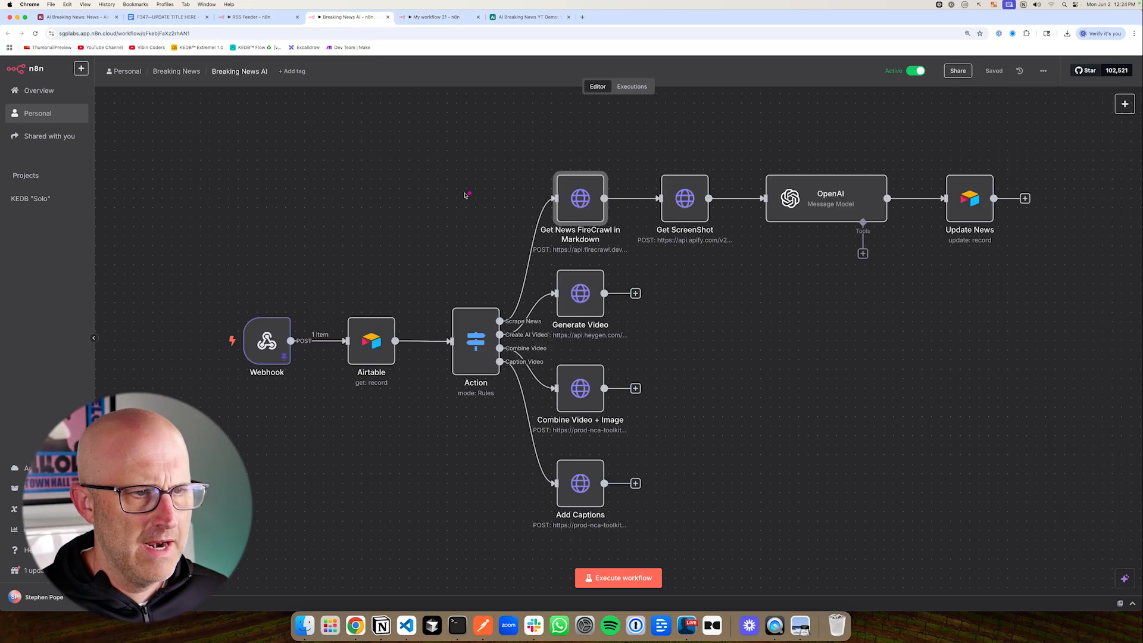
{"action": "left_click_drag", "start_coordinate": [441, 185], "coordinate": [513, 197]}
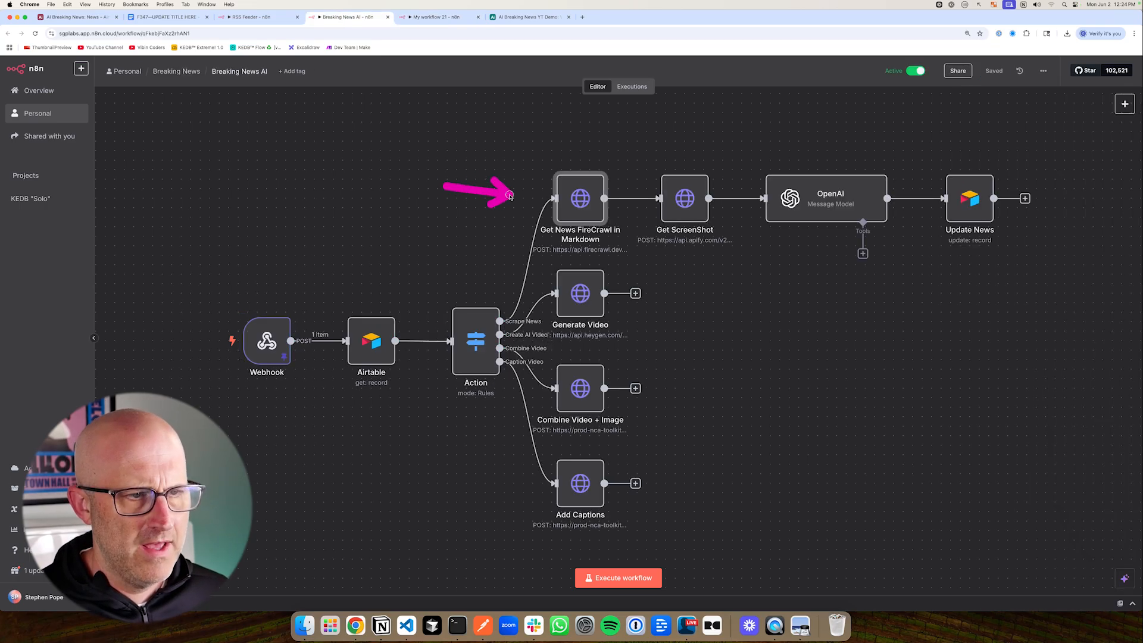
{"action": "double_click", "coordinate": [595, 205]}
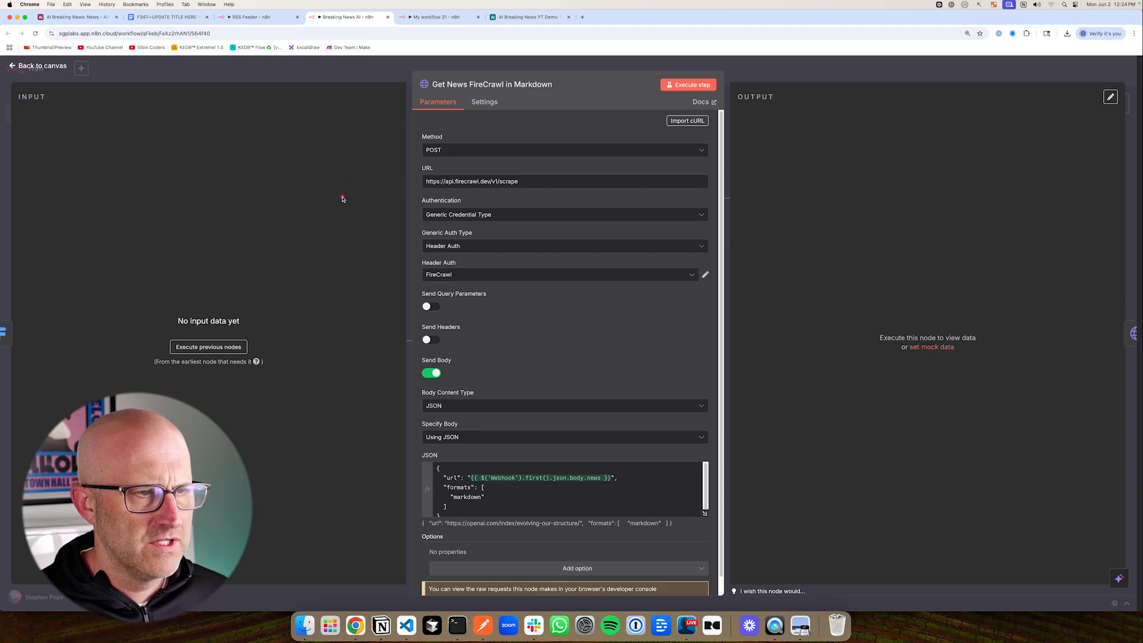
{"action": "left_click_drag", "start_coordinate": [340, 200], "coordinate": [407, 176]}
{"action": "left_click", "coordinate": [582, 17]}
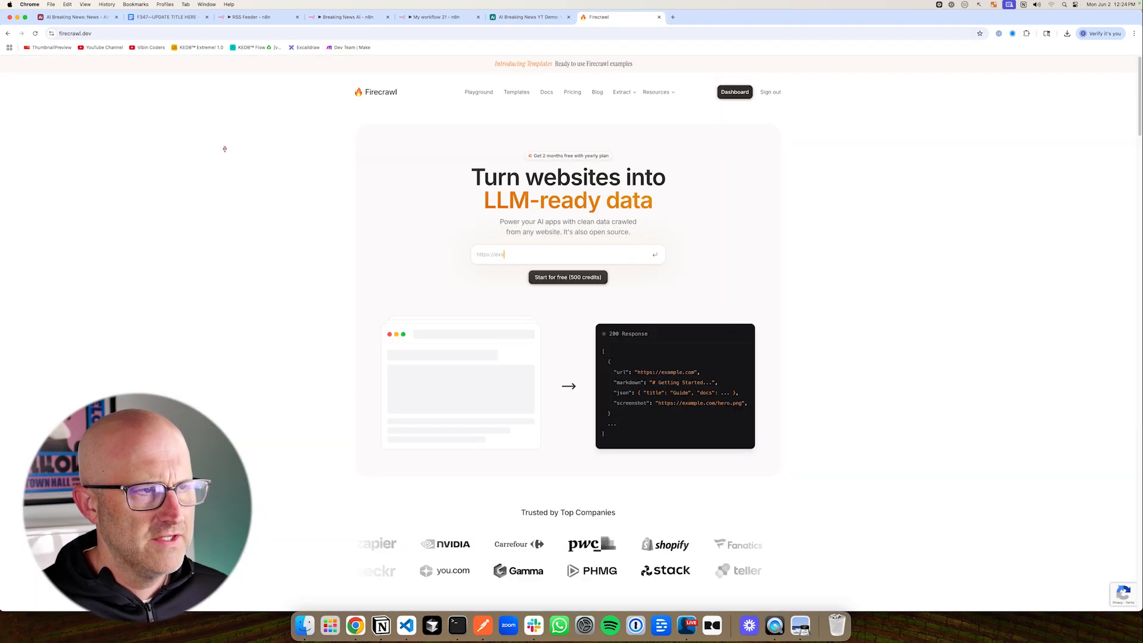
Annotate the firecrawl.dev homepage with pen strokes
{"action": "left_click_drag", "start_coordinate": [225, 148], "coordinate": [342, 100]}
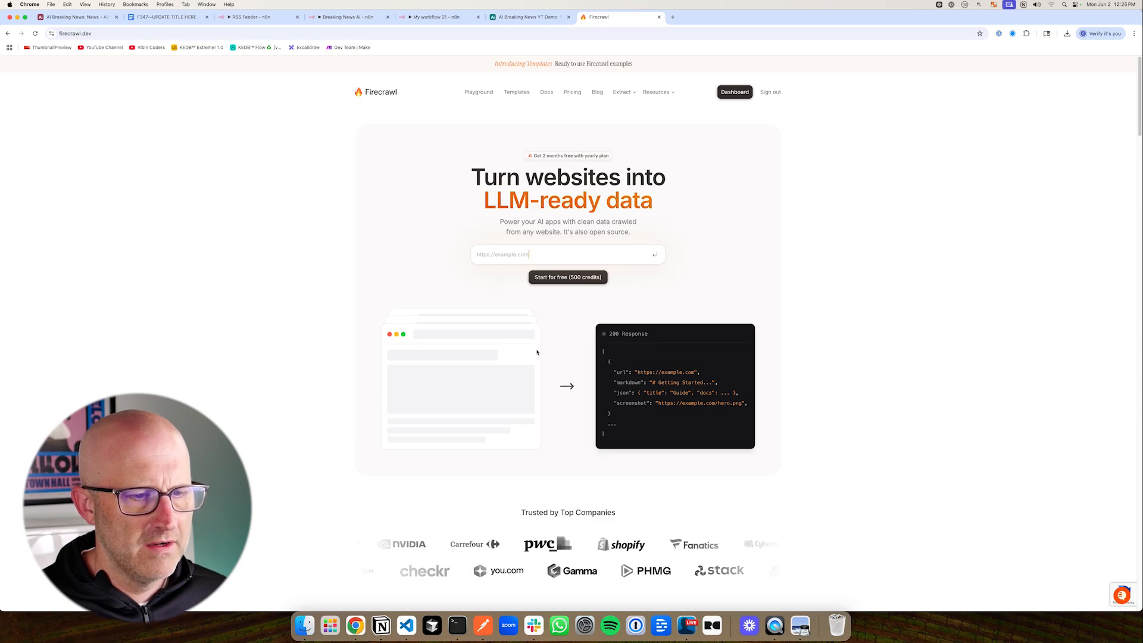
{"action": "left_click_drag", "start_coordinate": [375, 228], "coordinate": [441, 191]}
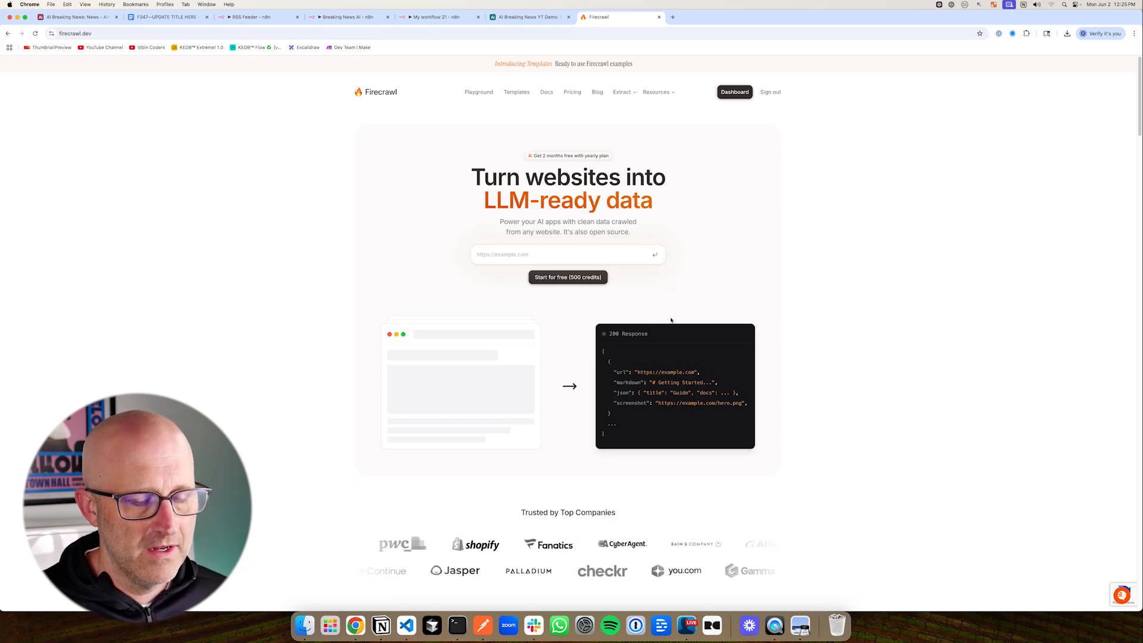
{"action": "left_click_drag", "start_coordinate": [379, 227], "coordinate": [455, 200]}
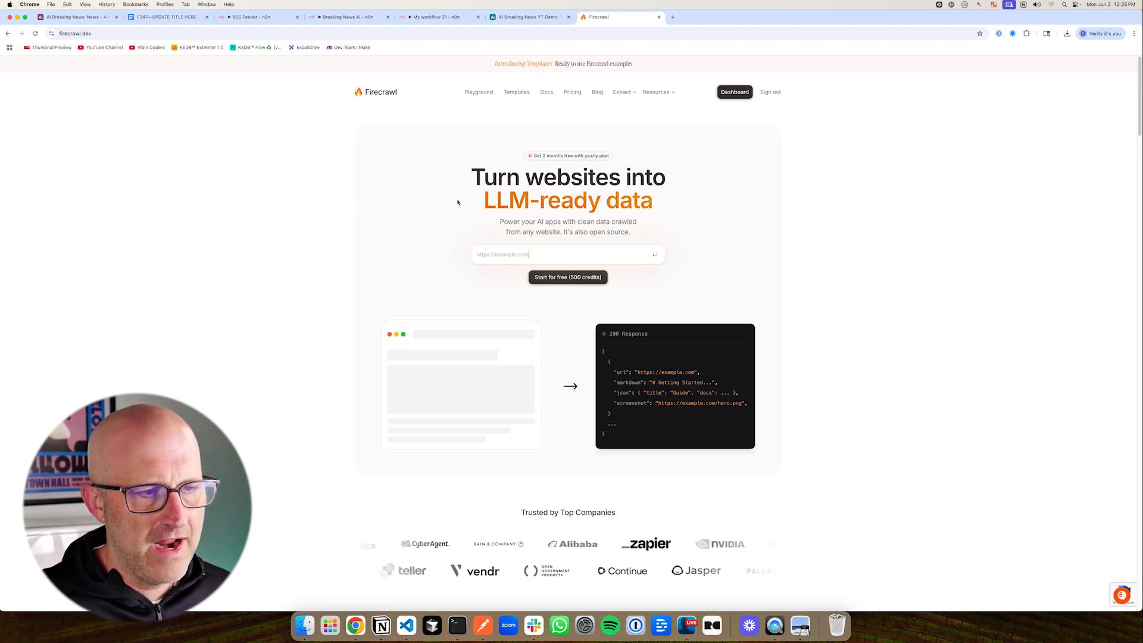
{"action": "scroll", "coordinate": [447, 203], "scroll_direction": "down", "scroll_amount": 1}
{"action": "scroll", "coordinate": [436, 205], "scroll_direction": "up", "scroll_amount": 1}
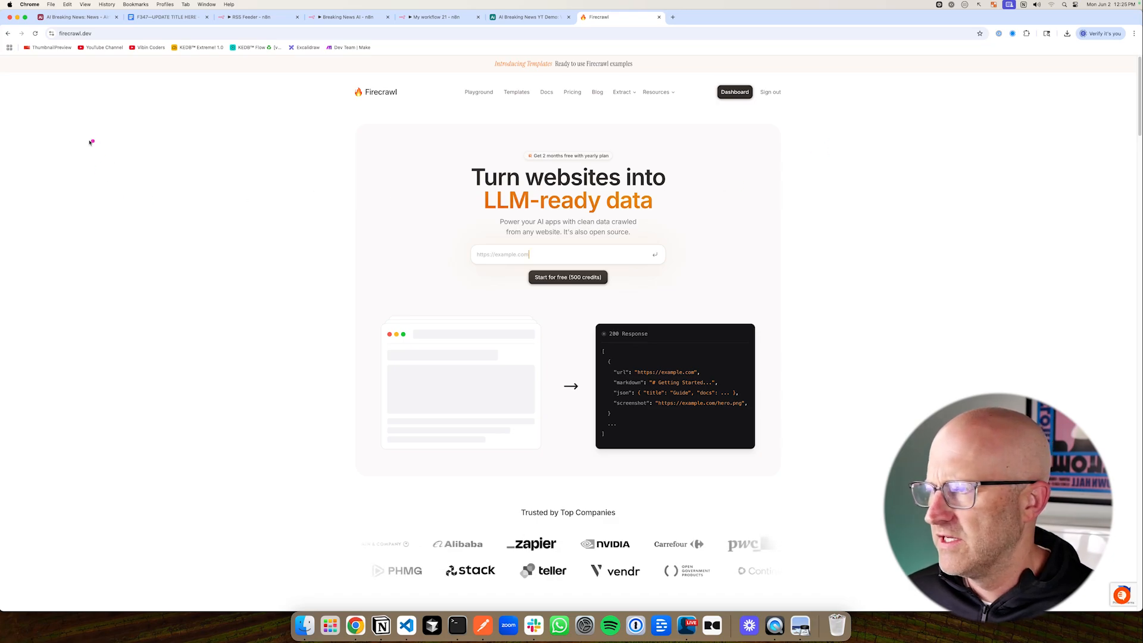
Sketch a page outline with text lines on screen, then clear it
{"action": "left_click_drag", "start_coordinate": [82, 138], "coordinate": [87, 271]}
{"action": "mouse_move", "coordinate": [85, 137]}
{"action": "left_mouse_down"}
{"action": "mouse_move", "coordinate": [192, 129]}
{"action": "mouse_move", "coordinate": [195, 297]}
{"action": "mouse_move", "coordinate": [93, 271]}
{"action": "left_mouse_up"}
{"action": "left_click_drag", "start_coordinate": [102, 167], "coordinate": [172, 157]}
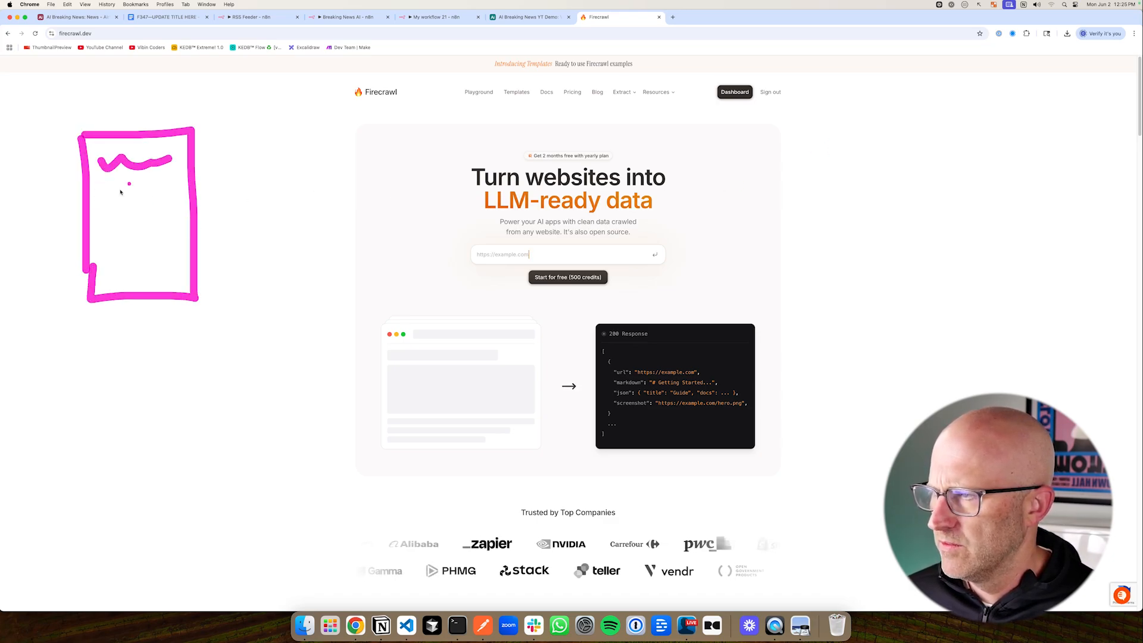
{"action": "left_click_drag", "start_coordinate": [117, 195], "coordinate": [162, 201]}
{"action": "left_click_drag", "start_coordinate": [99, 228], "coordinate": [178, 225]}
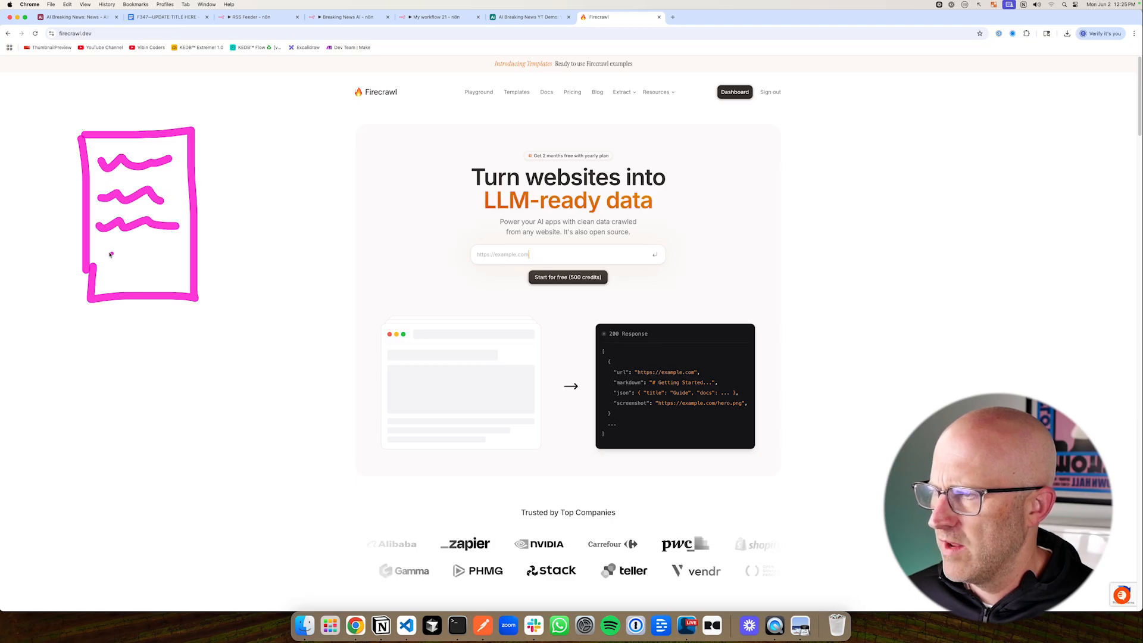
{"action": "left_click_drag", "start_coordinate": [100, 251], "coordinate": [183, 251]}
{"action": "left_click_drag", "start_coordinate": [104, 274], "coordinate": [155, 277]}
{"action": "key", "text": "Delete"}
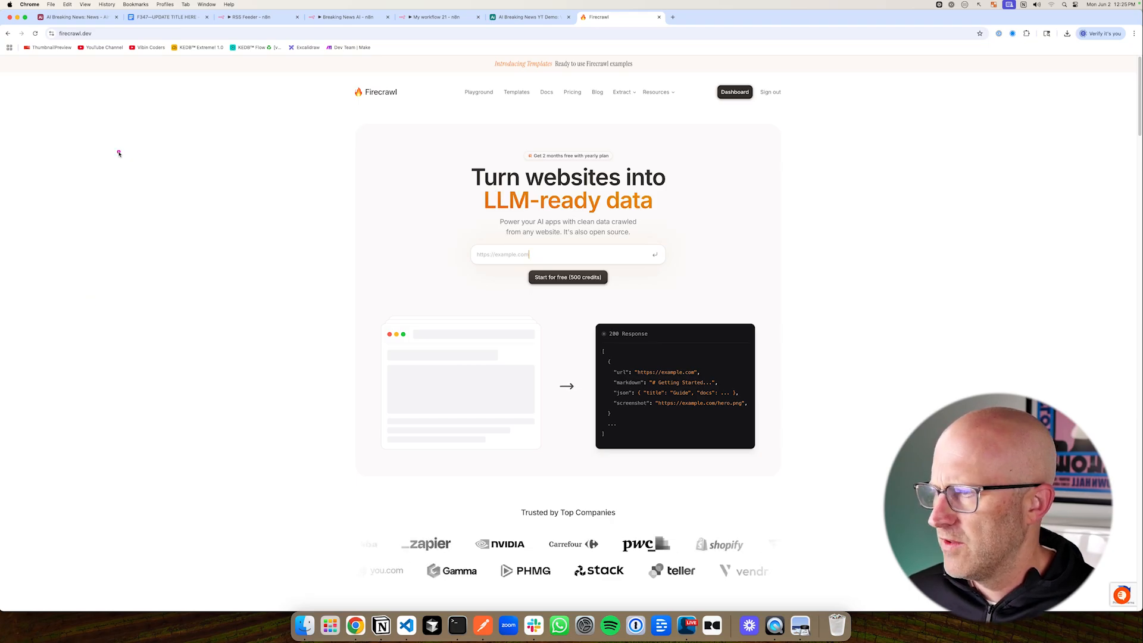
Sketch a new page with text lines, point an arrow at it, and circle the Firecrawl logo
{"action": "mouse_move", "coordinate": [118, 151]}
{"action": "left_mouse_down"}
{"action": "mouse_move", "coordinate": [119, 291]}
{"action": "mouse_move", "coordinate": [161, 153]}
{"action": "mouse_move", "coordinate": [224, 256]}
{"action": "mouse_move", "coordinate": [114, 311]}
{"action": "left_mouse_up"}
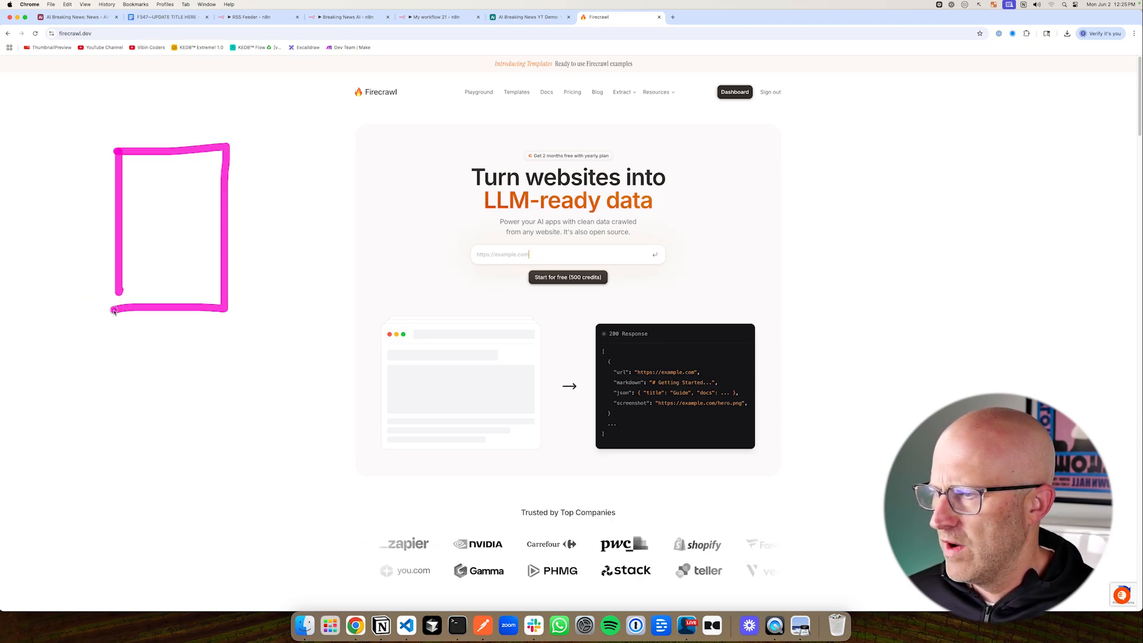
{"action": "left_click_drag", "start_coordinate": [132, 183], "coordinate": [217, 180]}
{"action": "left_click_drag", "start_coordinate": [138, 211], "coordinate": [204, 210]}
{"action": "left_click_drag", "start_coordinate": [130, 238], "coordinate": [211, 239]}
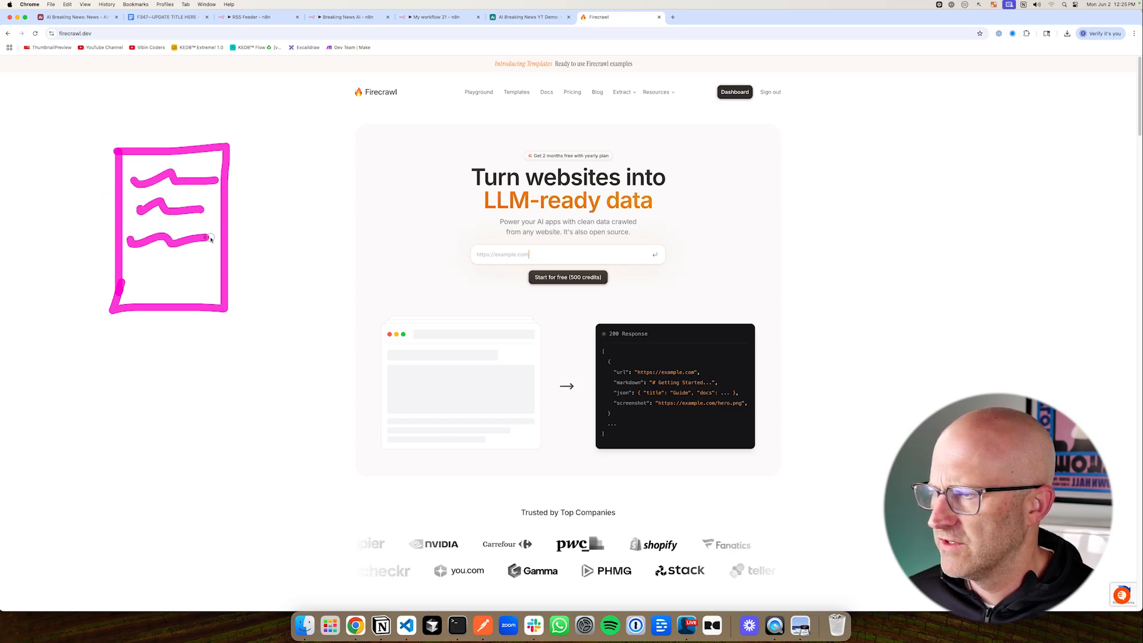
{"action": "mouse_move", "coordinate": [322, 207]}
{"action": "left_mouse_down"}
{"action": "mouse_move", "coordinate": [241, 193]}
{"action": "mouse_move", "coordinate": [265, 176]}
{"action": "mouse_move", "coordinate": [260, 195]}
{"action": "left_mouse_up"}
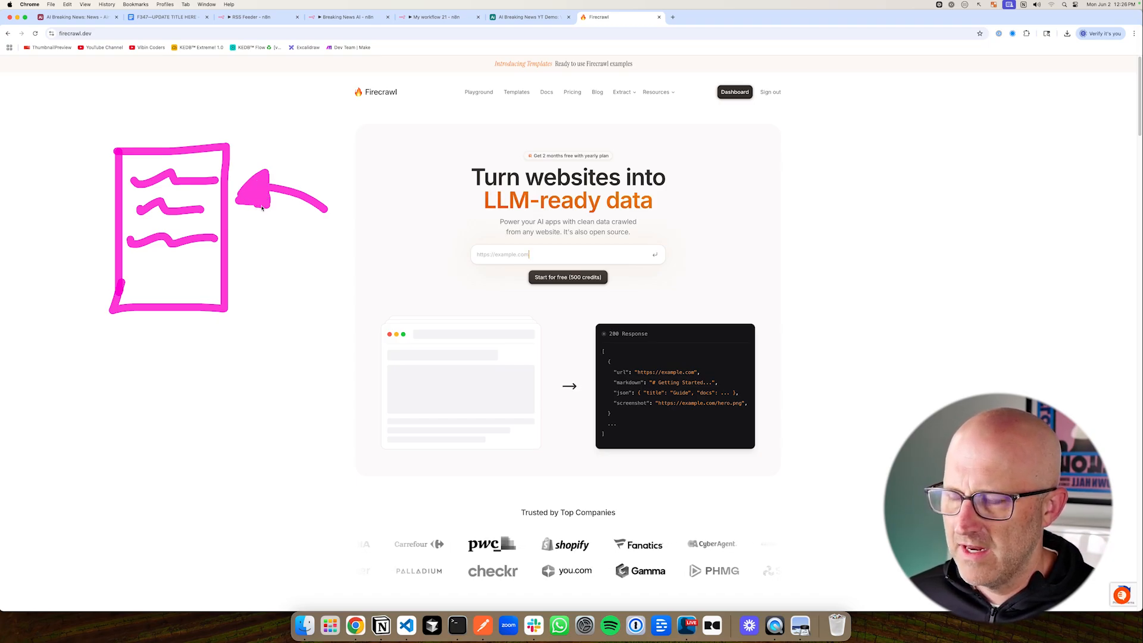
{"action": "mouse_move", "coordinate": [400, 81]}
{"action": "left_mouse_down"}
{"action": "mouse_move", "coordinate": [326, 122]}
{"action": "mouse_move", "coordinate": [412, 76]}
{"action": "left_mouse_up"}
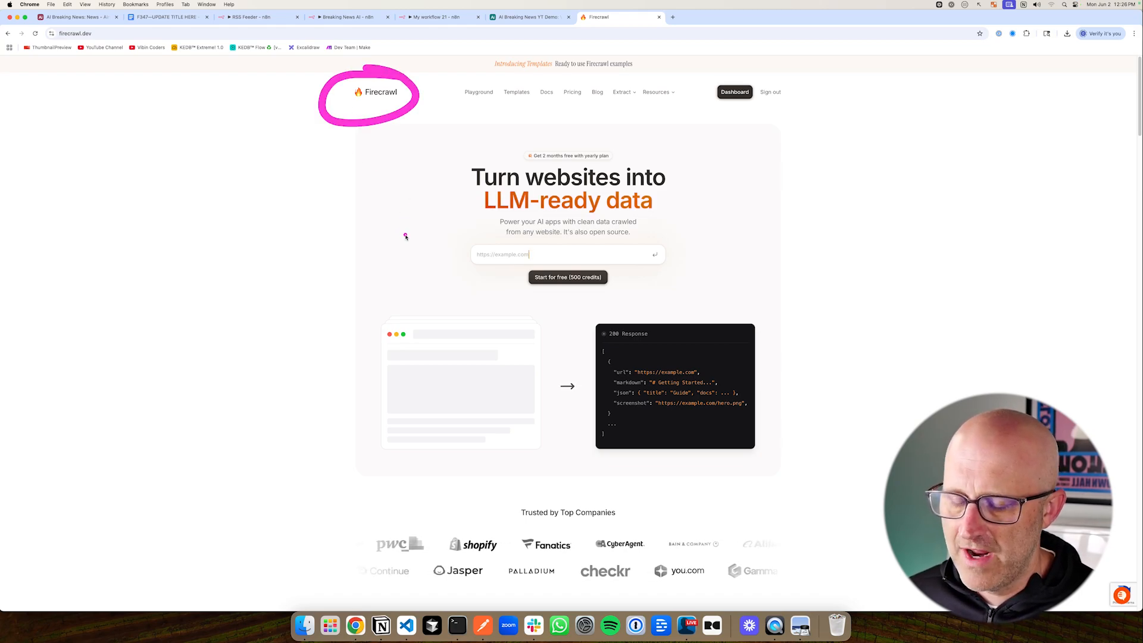
{"action": "key", "text": "Escape"}
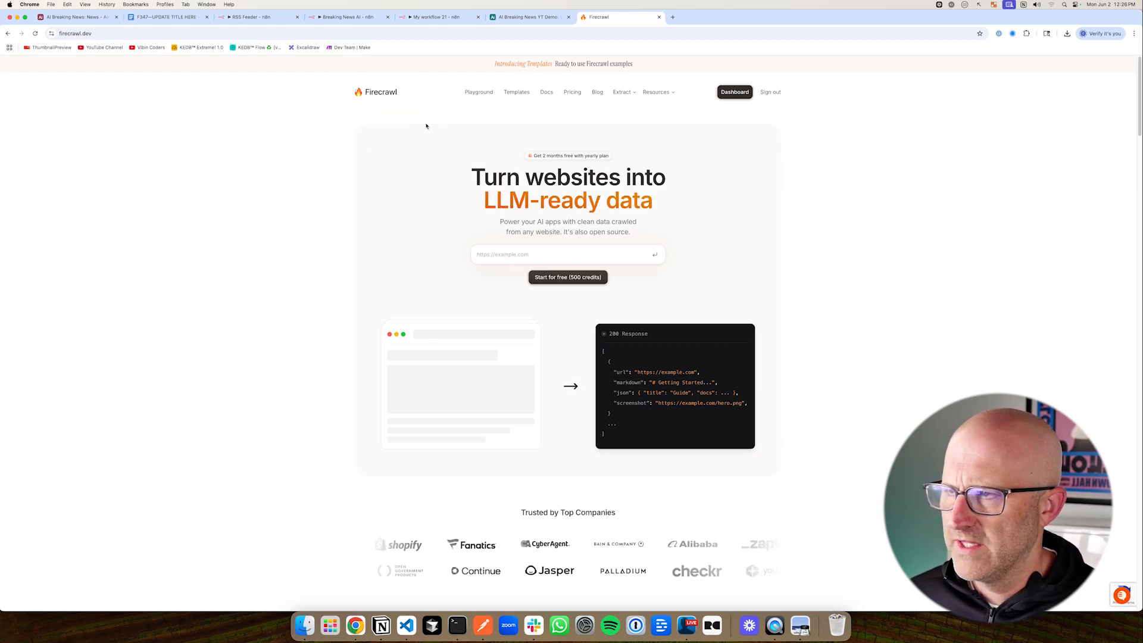
In Get News FireCrawl in Markdown, highlight Method and URL, then select the scrape URL
{"action": "left_click_drag", "start_coordinate": [327, 173], "coordinate": [406, 179]}
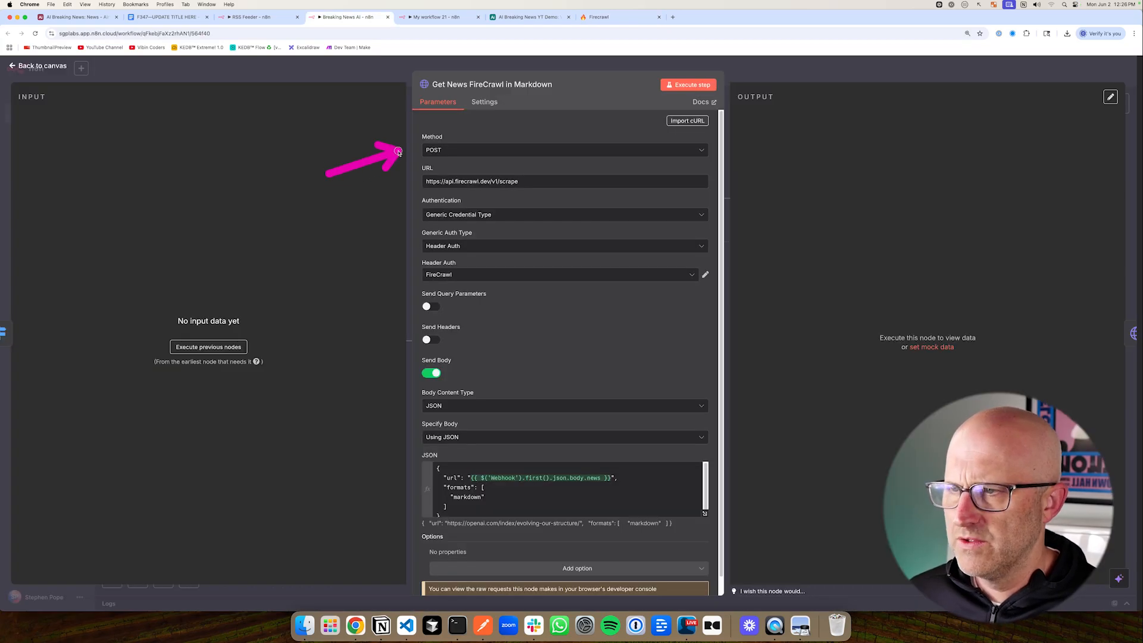
{"action": "key", "text": "Escape"}
{"action": "left_click_drag", "start_coordinate": [519, 181], "coordinate": [423, 185]}
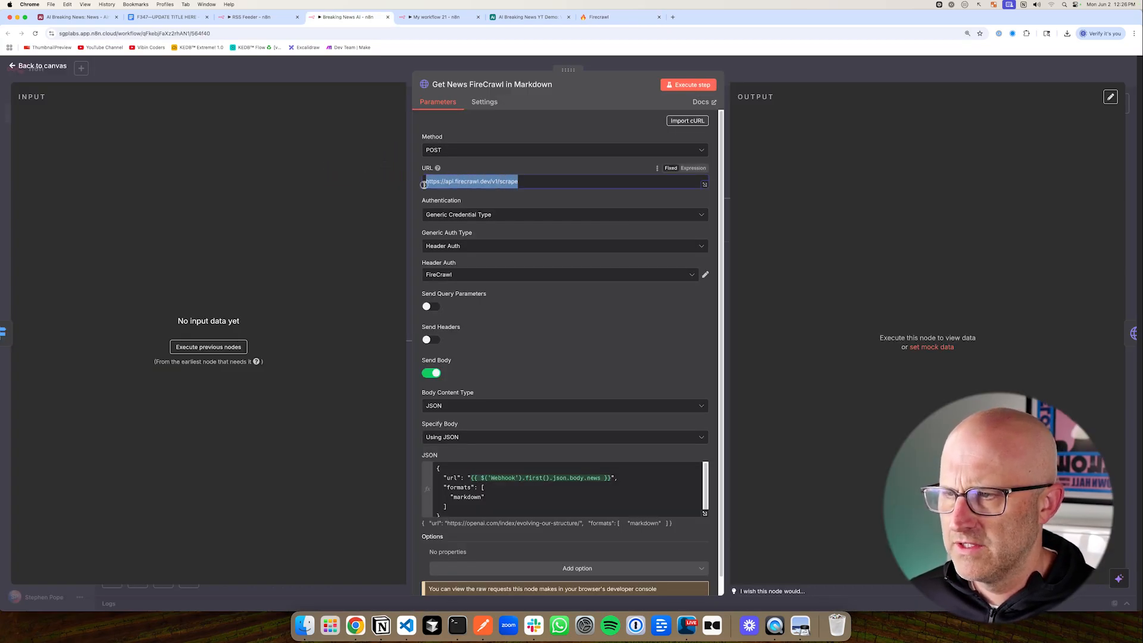
{"action": "right_click", "coordinate": [453, 182]}
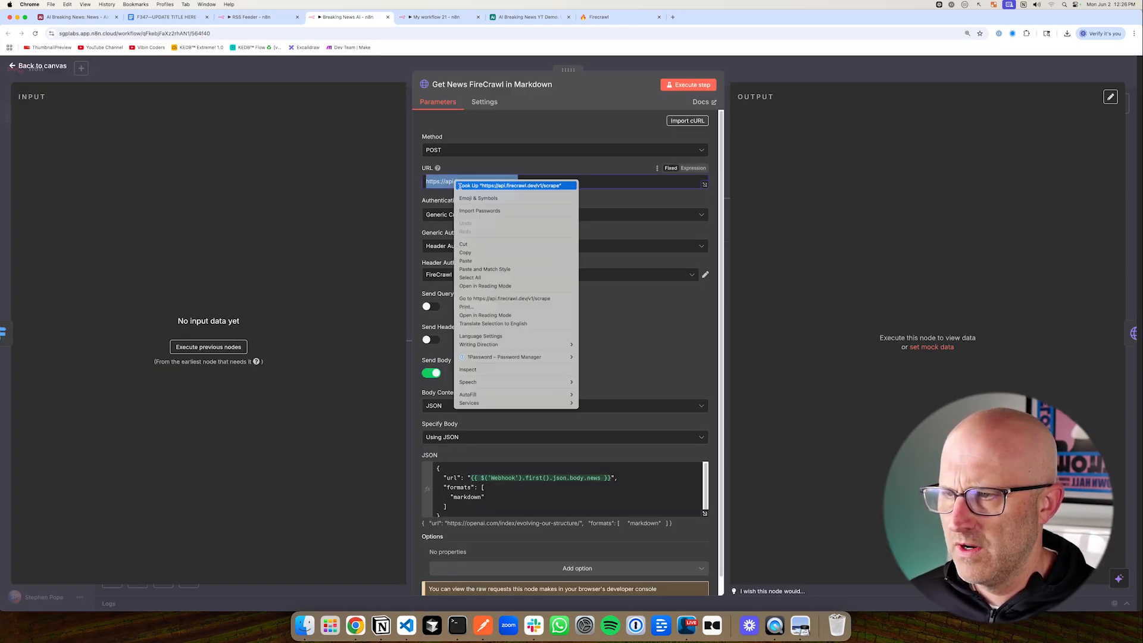
{"action": "left_click", "coordinate": [491, 254]}
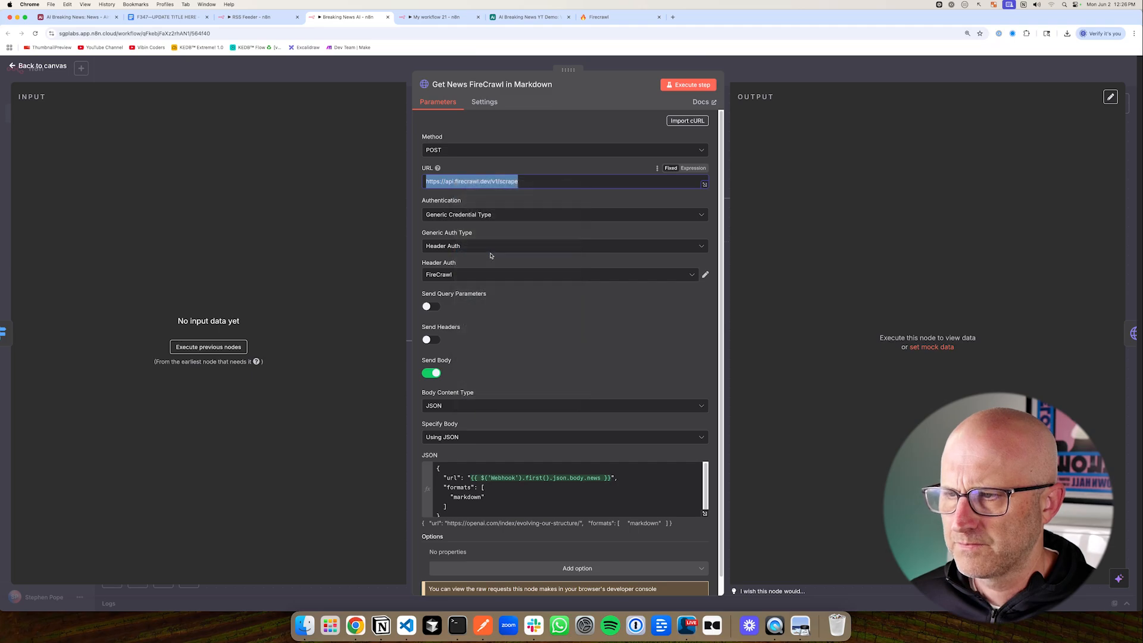
{"action": "left_click", "coordinate": [442, 24]}
{"action": "left_click", "coordinate": [467, 152]}
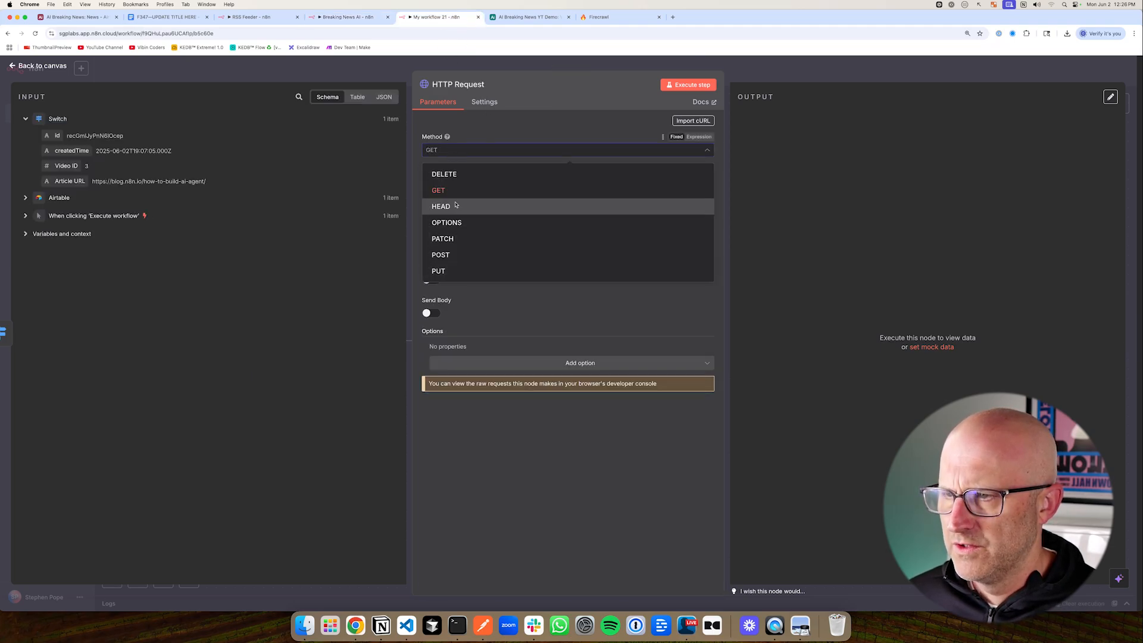
{"action": "left_click", "coordinate": [456, 255]}
{"action": "left_click", "coordinate": [429, 182]}
{"action": "key", "text": "cmd+v"}
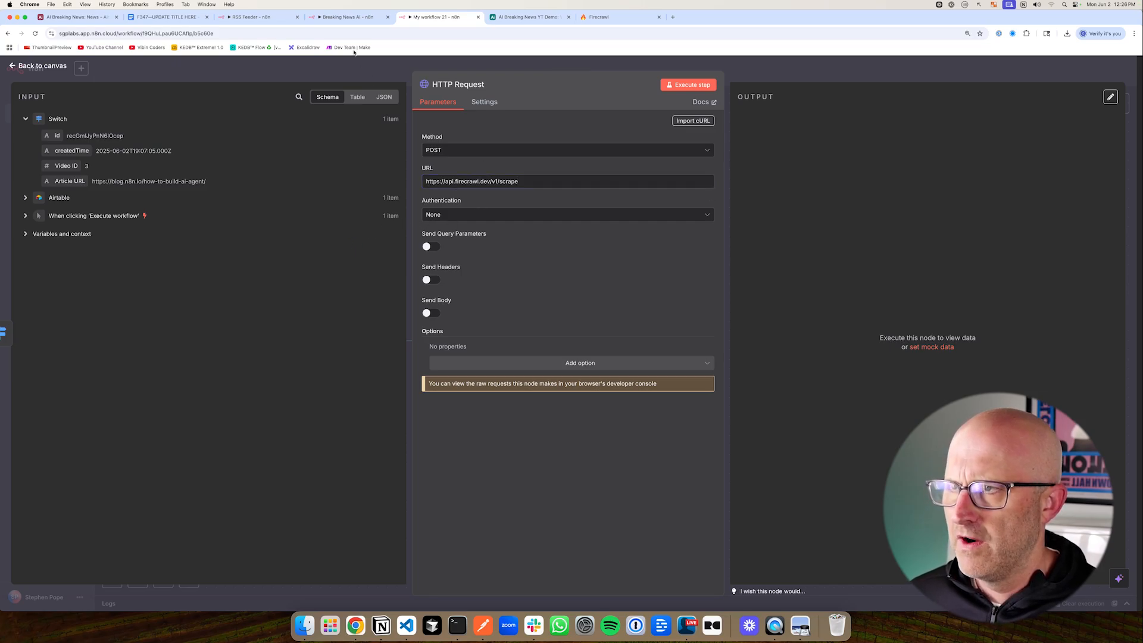
Authenticate with Generic Credential Type, Header Auth, using the FireCrawl credential
{"action": "left_click", "coordinate": [352, 24]}
{"action": "mouse_move", "coordinate": [347, 245]}
{"action": "left_mouse_down"}
{"action": "mouse_move", "coordinate": [405, 246]}
{"action": "mouse_move", "coordinate": [405, 276]}
{"action": "left_mouse_up"}
{"action": "left_click", "coordinate": [424, 22]}
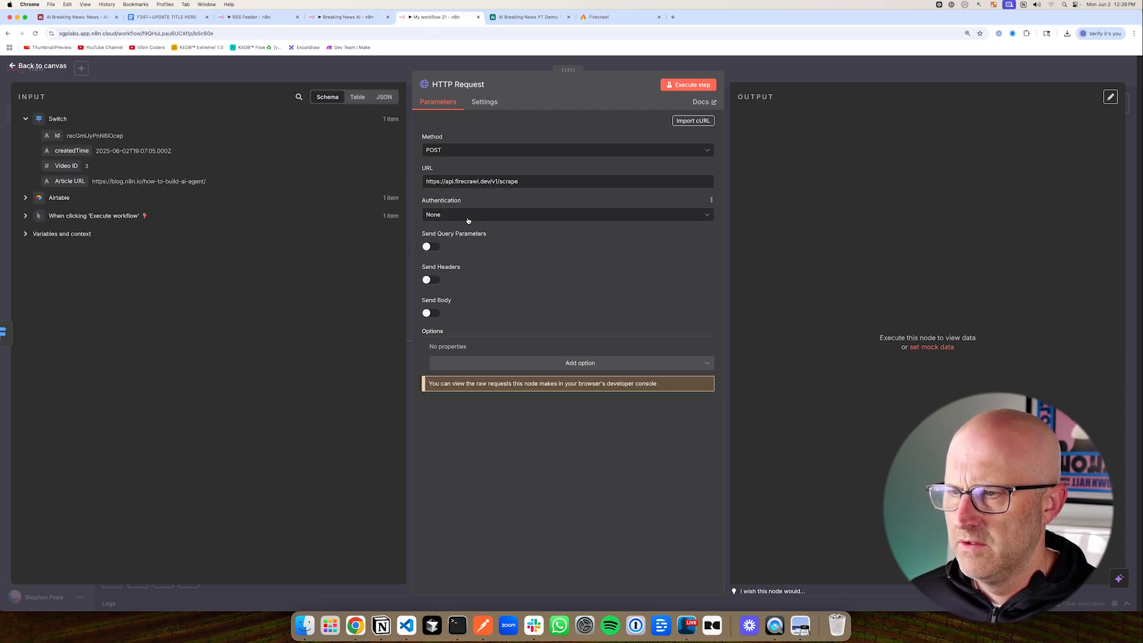
{"action": "left_click", "coordinate": [468, 220]}
{"action": "left_click", "coordinate": [475, 272]}
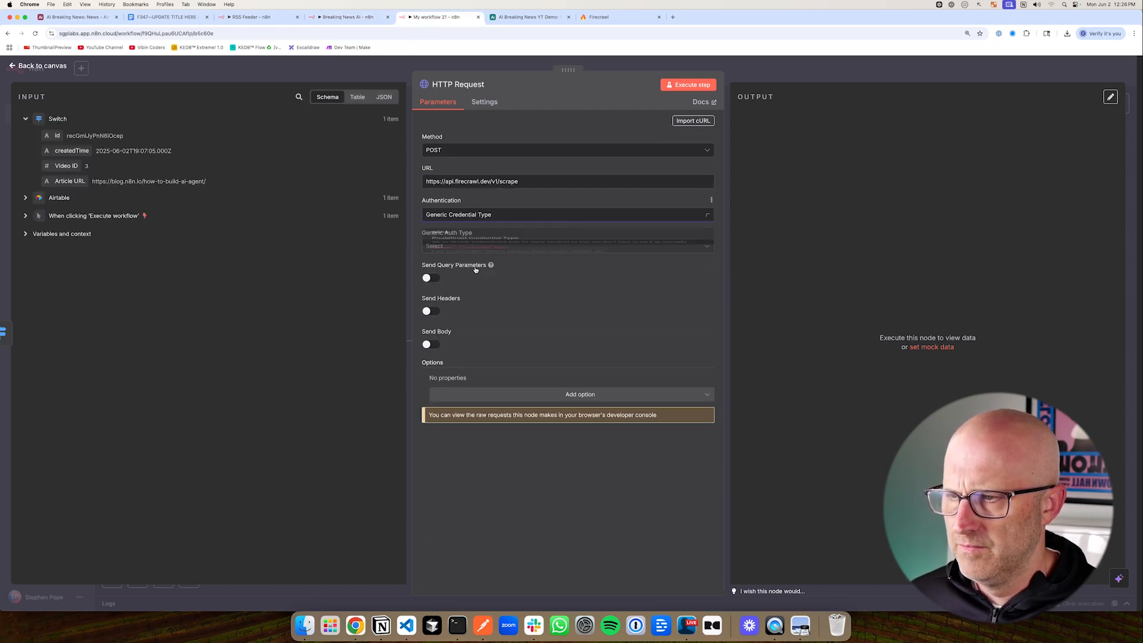
{"action": "left_click", "coordinate": [467, 246]}
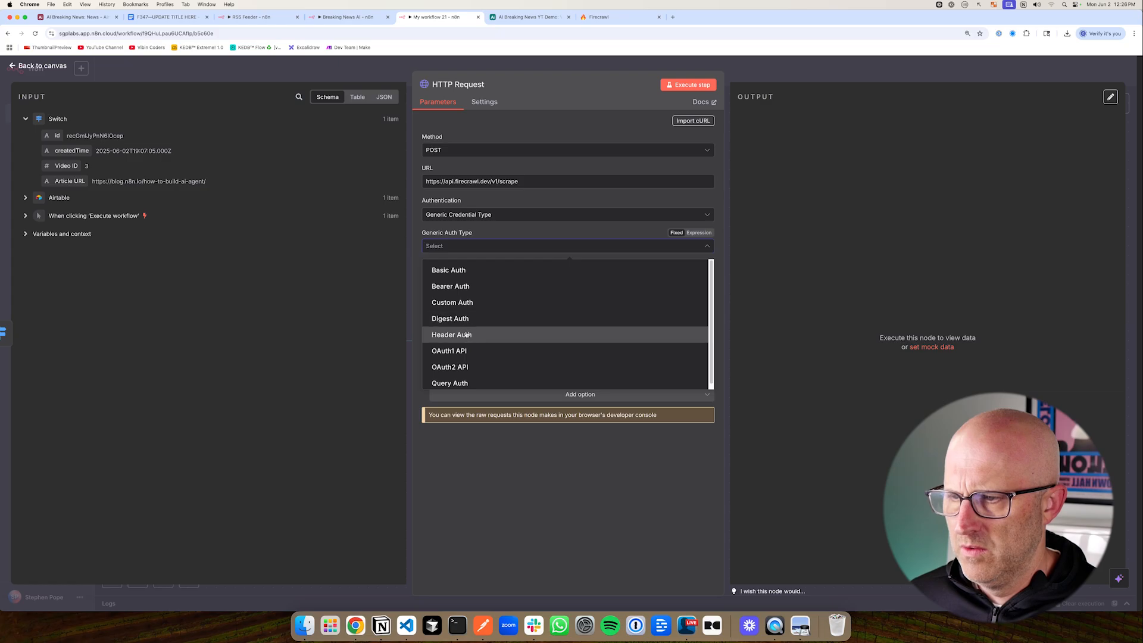
{"action": "left_click", "coordinate": [467, 334]}
{"action": "left_click", "coordinate": [463, 274]}
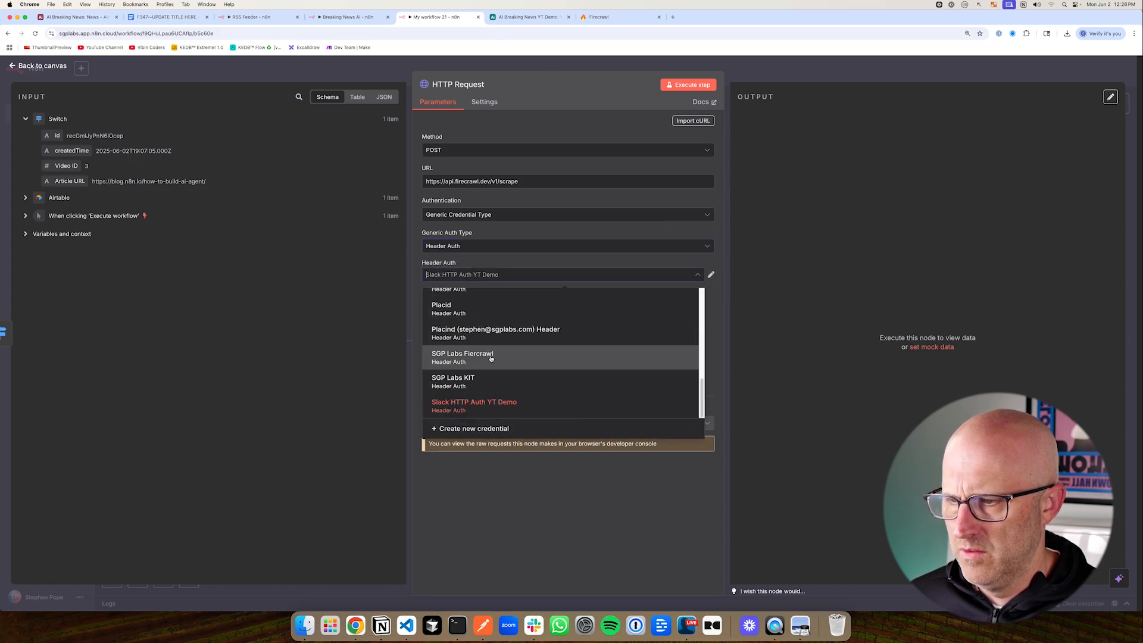
{"action": "type", "text": "fire"}
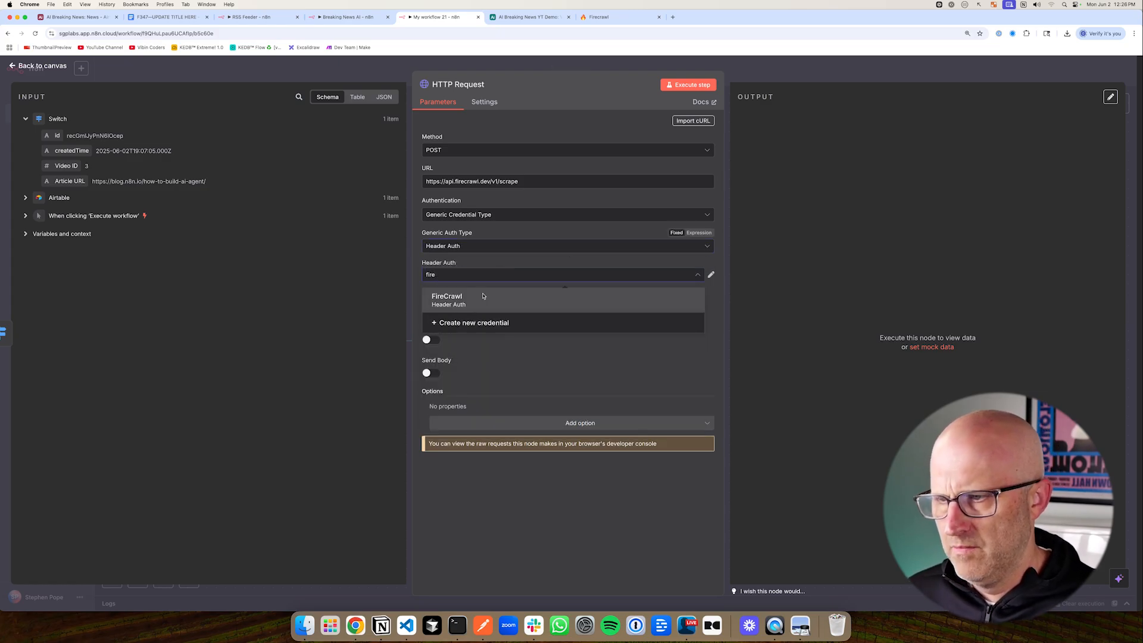
{"action": "left_click", "coordinate": [483, 299]}
Keep the FireCrawl credential and enable Send Body, specified using JSON
{"action": "left_click", "coordinate": [608, 18]}
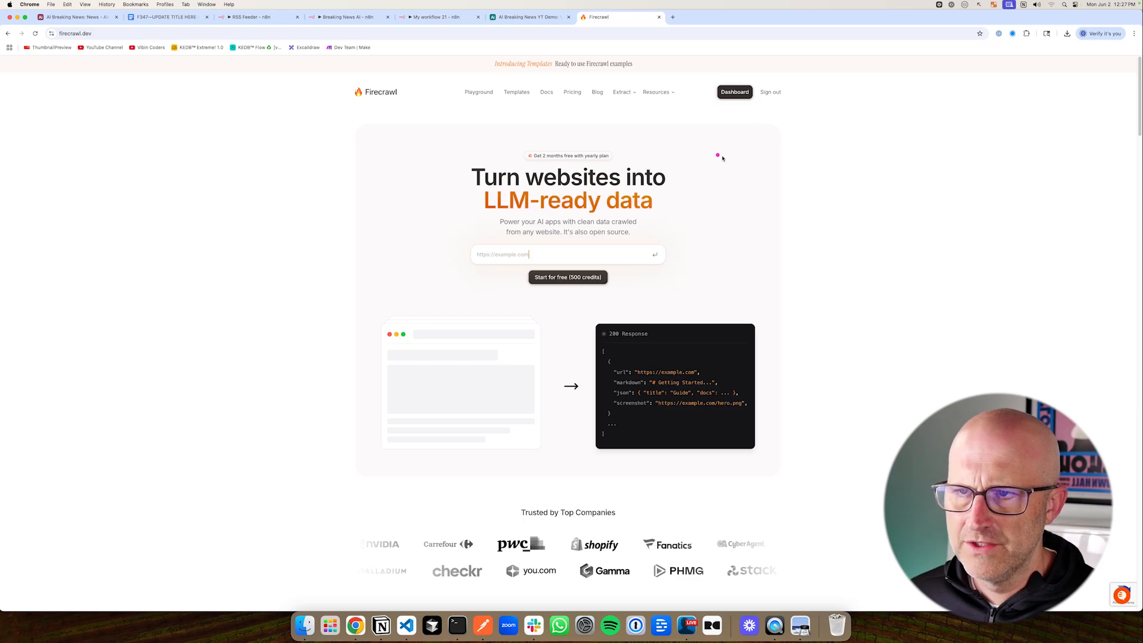
{"action": "left_click", "coordinate": [437, 16]}
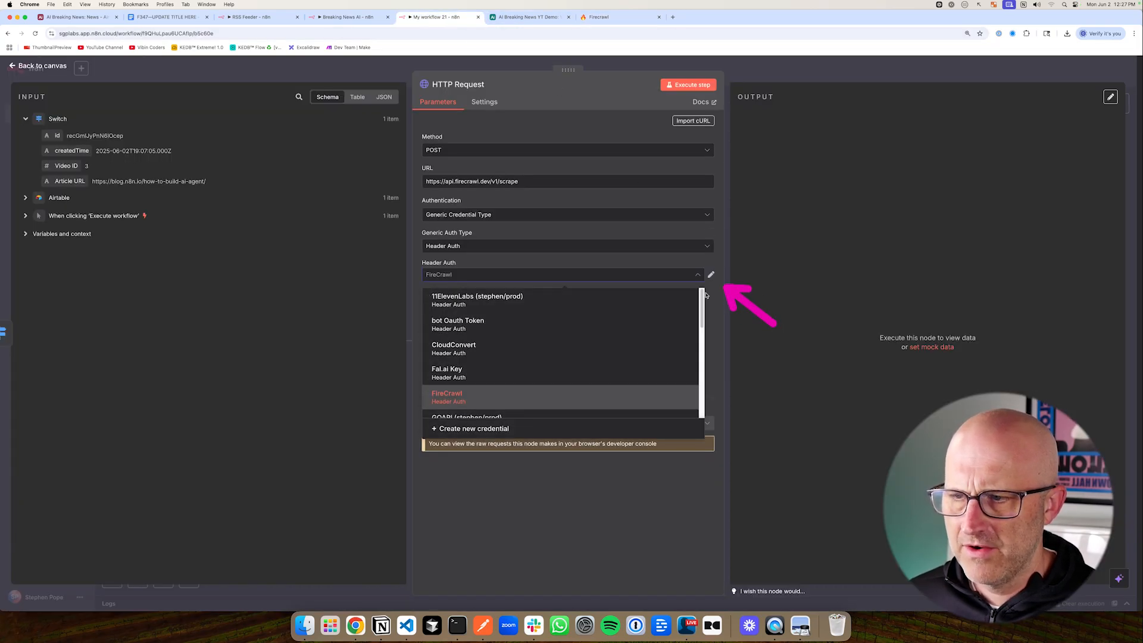
{"action": "left_click", "coordinate": [483, 401]}
{"action": "left_click", "coordinate": [431, 374]}
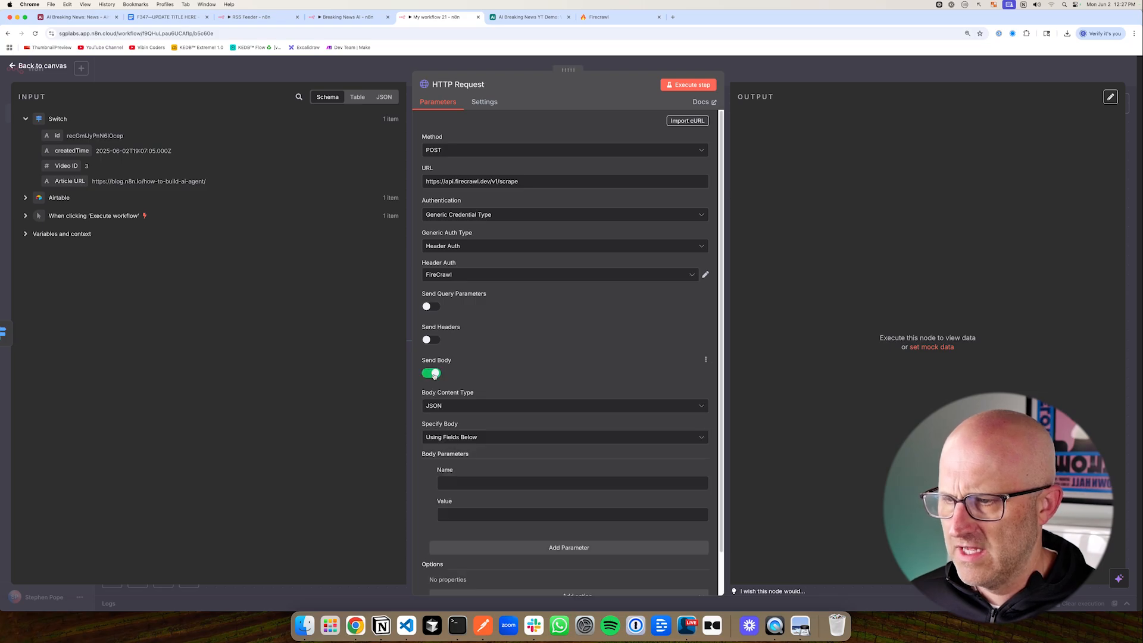
{"action": "left_click", "coordinate": [459, 437]}
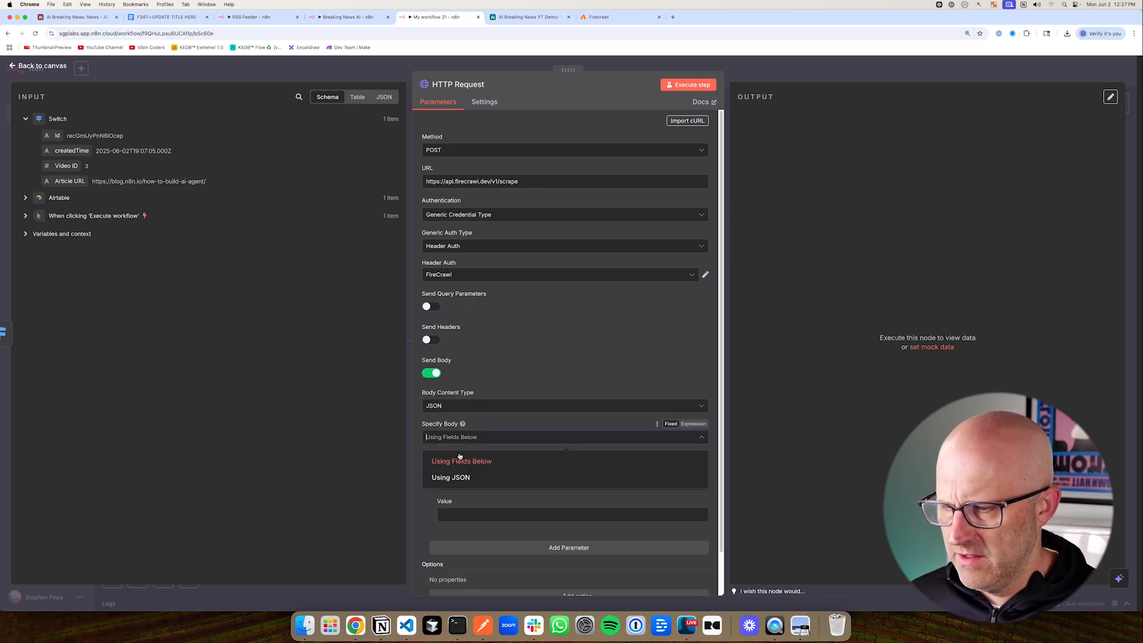
{"action": "left_click", "coordinate": [459, 477]}
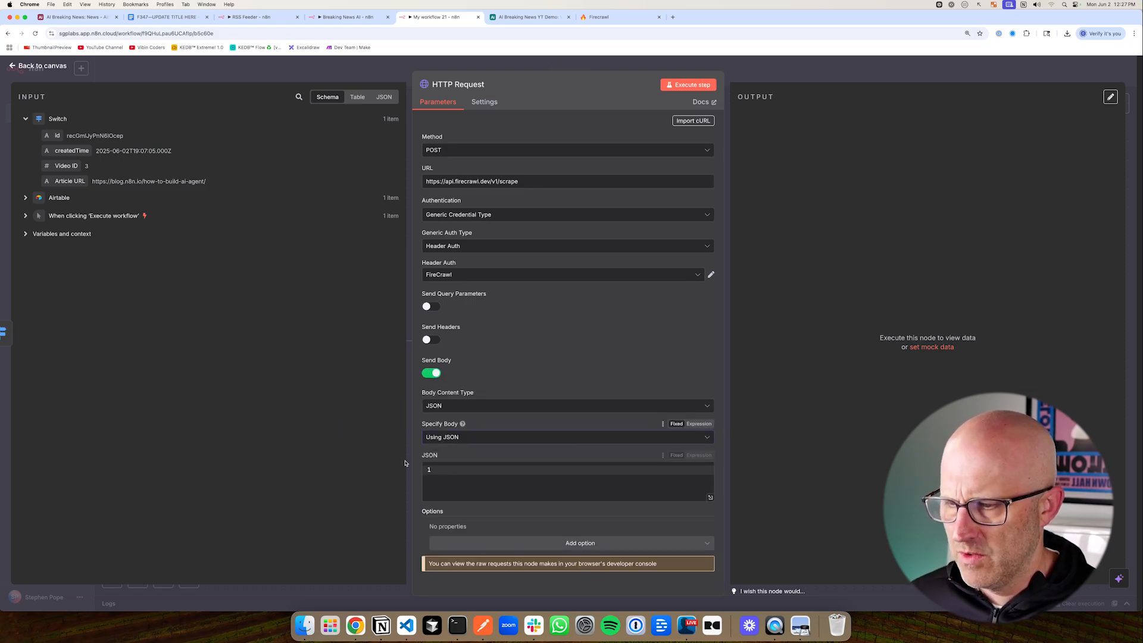
{"action": "left_click", "coordinate": [353, 23]}
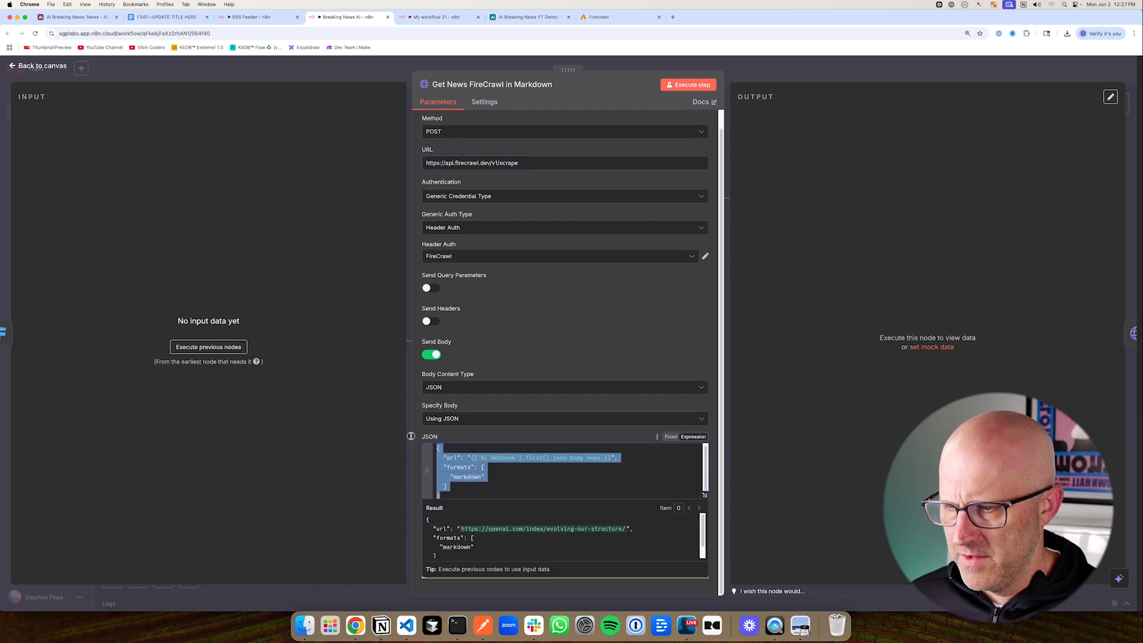
Paste the old node's JSON body and replace its url expression with the Article URL field, keeping markdown format
{"action": "right_click", "coordinate": [467, 388]}
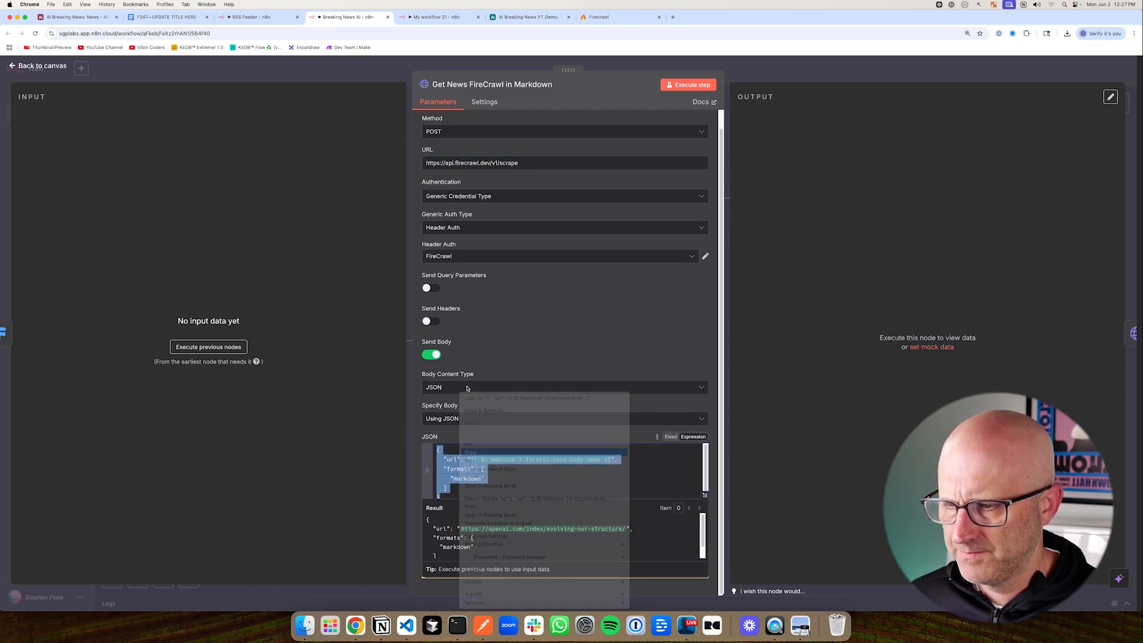
{"action": "left_click", "coordinate": [436, 17]}
{"action": "left_click", "coordinate": [464, 469]}
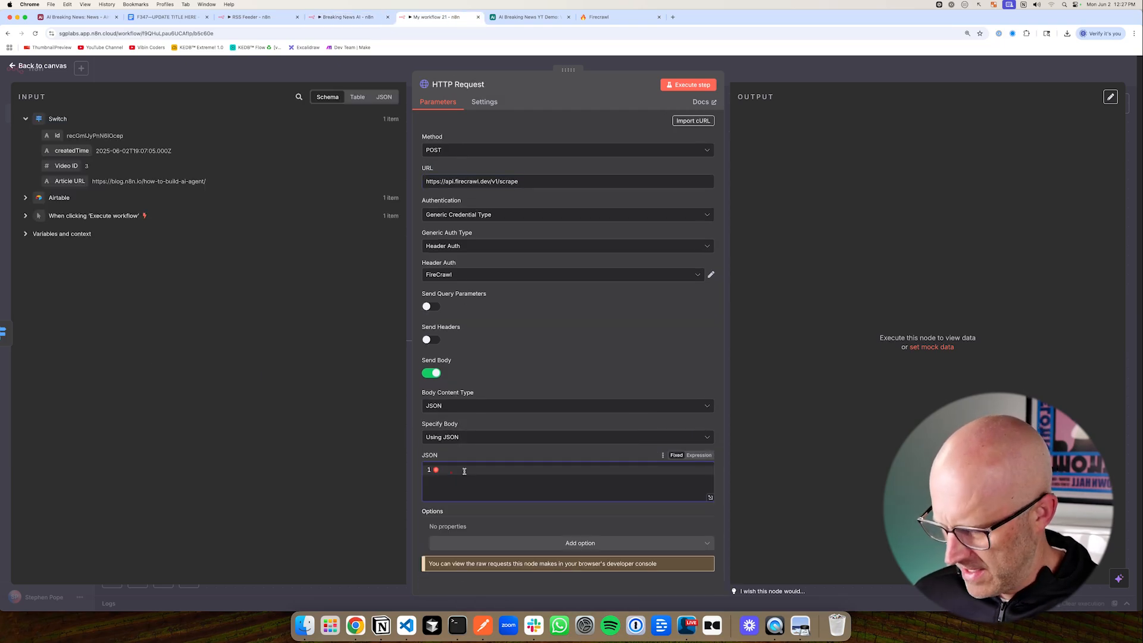
{"action": "key", "text": "super+v"}
{"action": "left_click", "coordinate": [705, 513]}
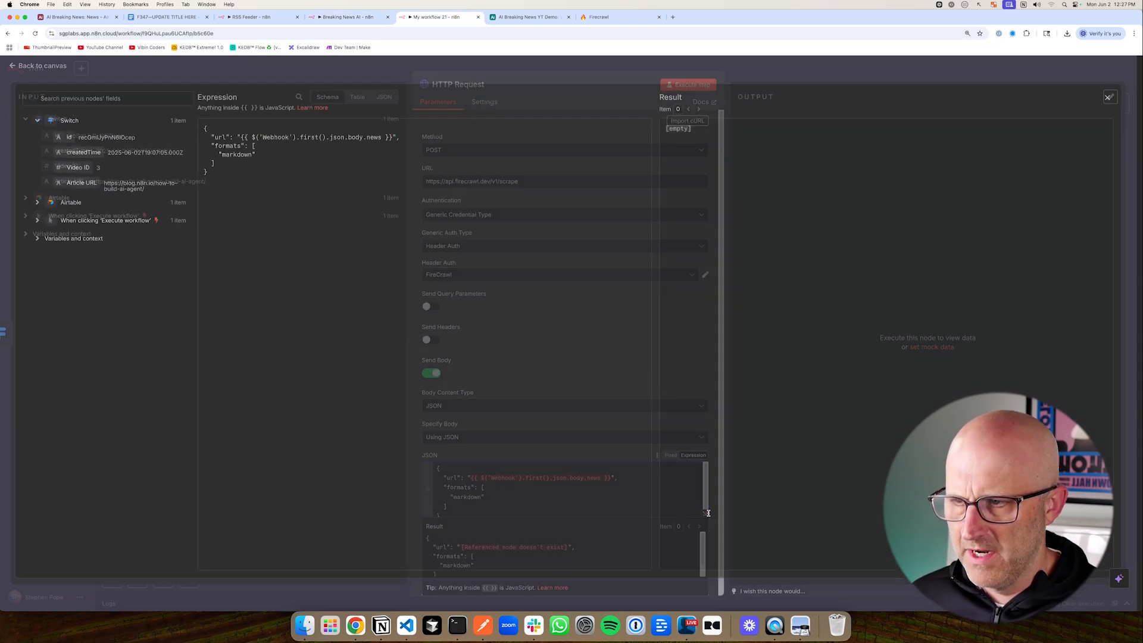
{"action": "left_click_drag", "start_coordinate": [477, 148], "coordinate": [422, 145]}
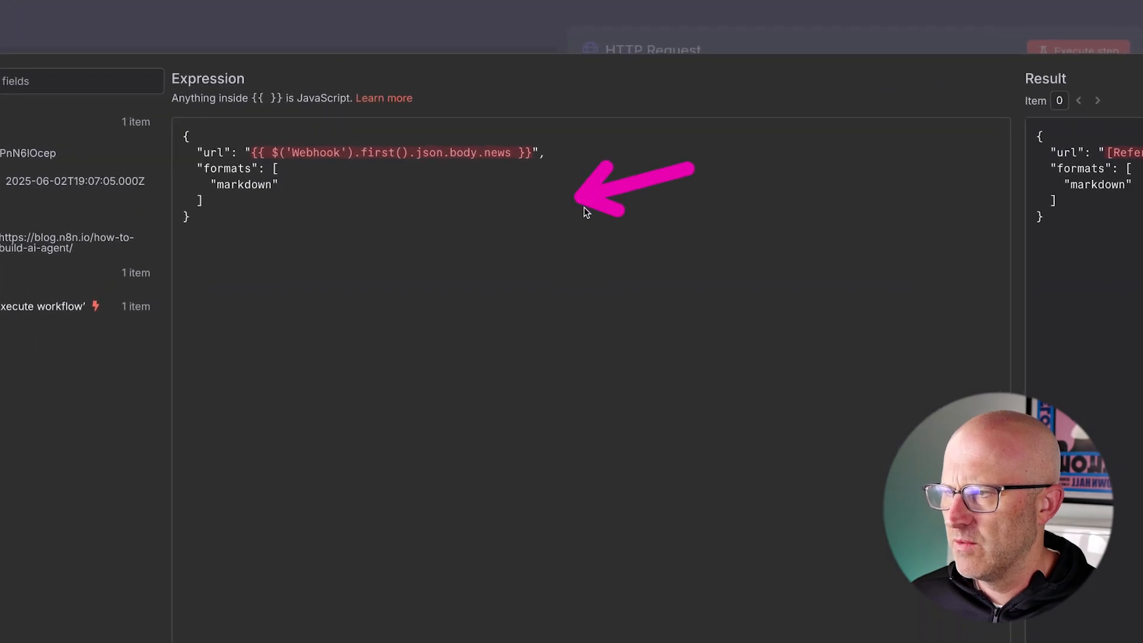
{"action": "mouse_move", "coordinate": [373, 290]}
{"action": "left_mouse_down"}
{"action": "mouse_move", "coordinate": [274, 173]}
{"action": "mouse_move", "coordinate": [495, 180]}
{"action": "left_mouse_up"}
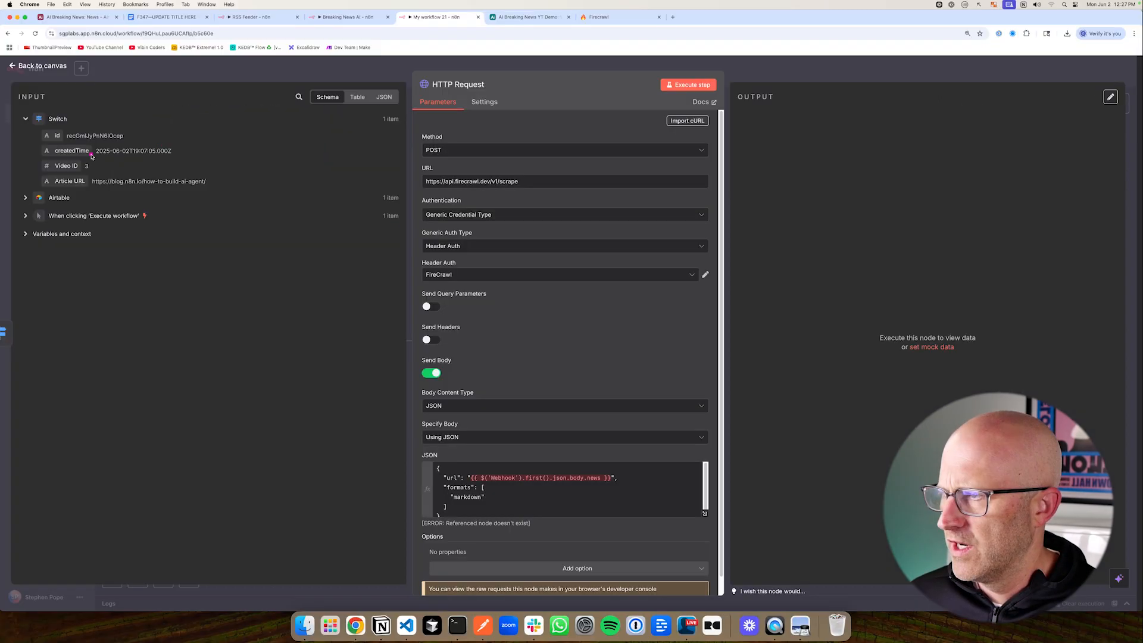
{"action": "left_click_drag", "start_coordinate": [152, 110], "coordinate": [88, 171]}
{"action": "left_click_drag", "start_coordinate": [611, 477], "coordinate": [476, 477]}
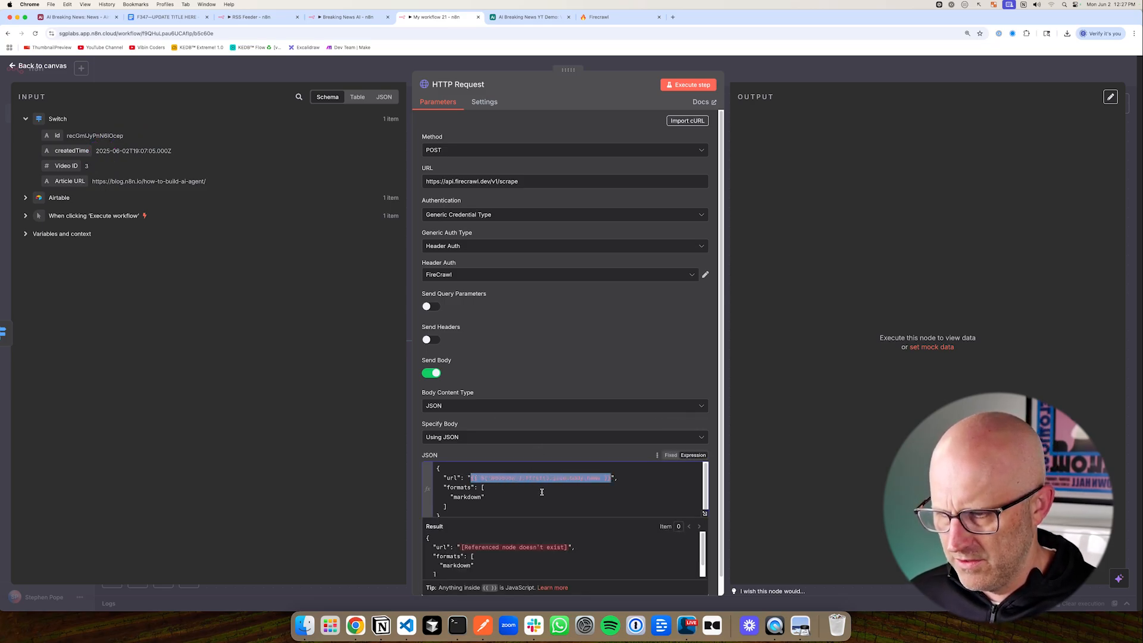
{"action": "key", "text": "BackSpace"}
{"action": "left_click_drag", "start_coordinate": [70, 181], "coordinate": [477, 477]}
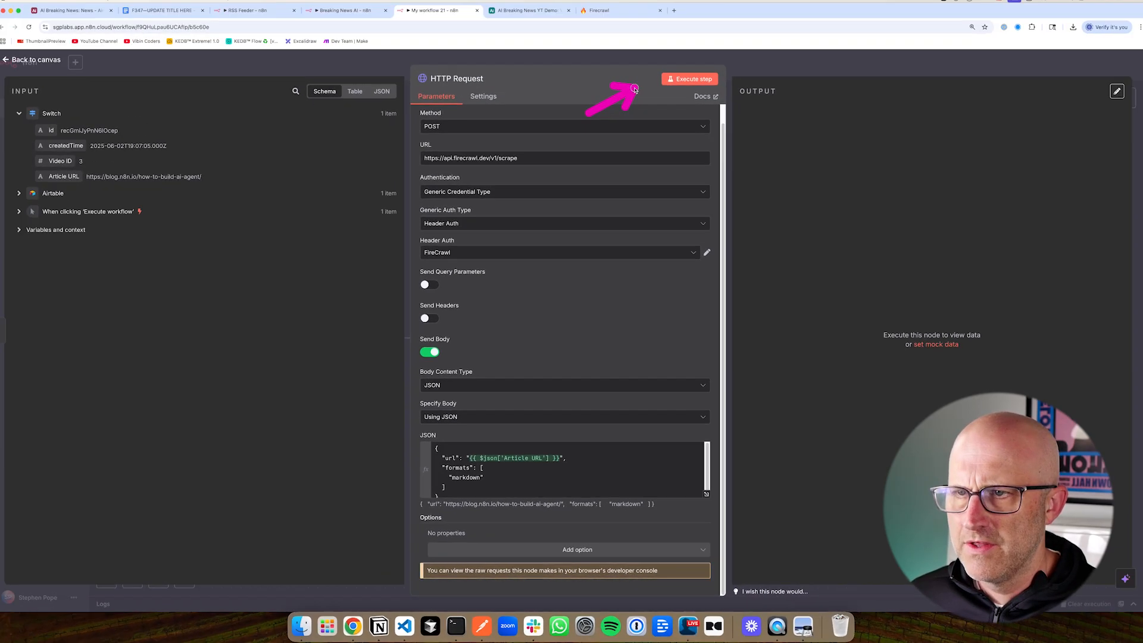
Test the Firecrawl scrape, start a new 'http' step, and inspect the Get ScreenShot node
{"action": "left_click", "coordinate": [689, 78]}
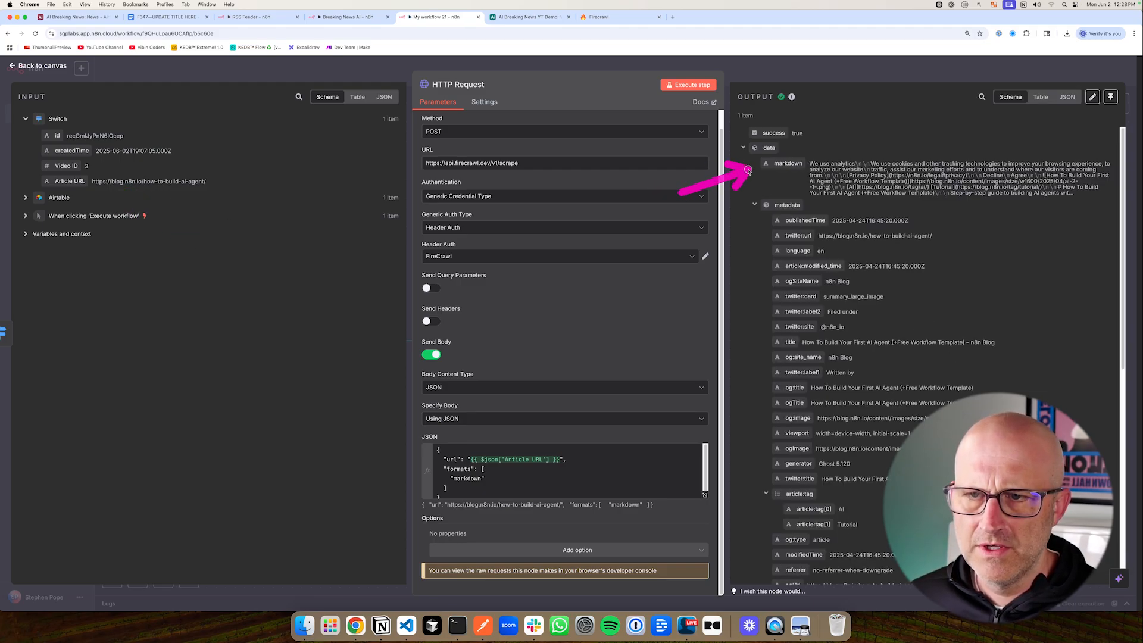
{"action": "key", "text": "Escape"}
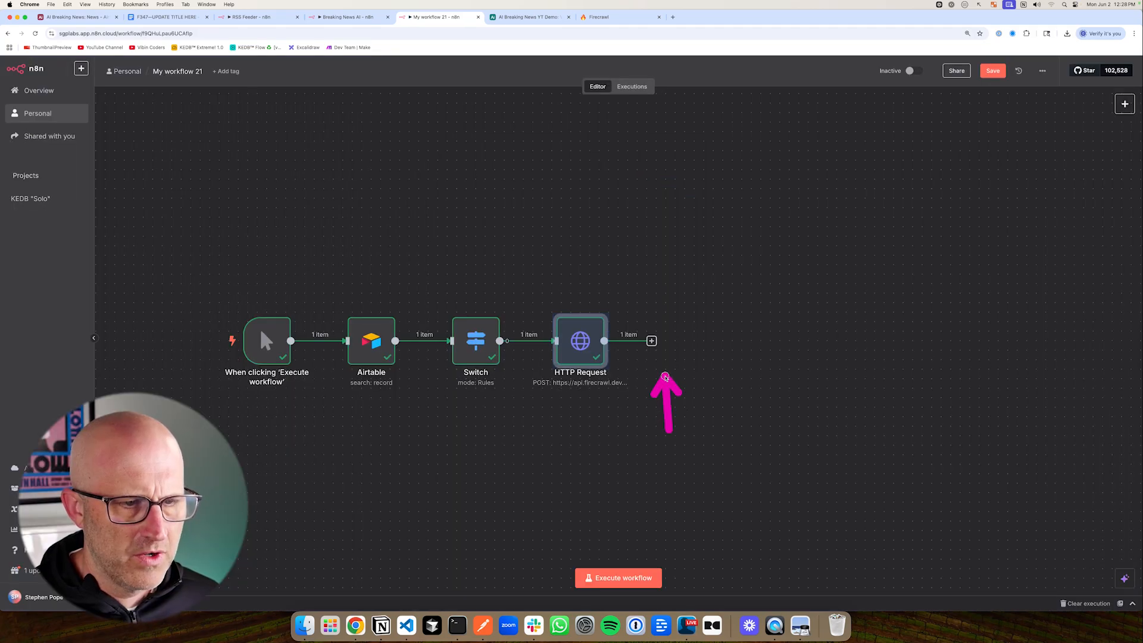
{"action": "left_click", "coordinate": [651, 341]}
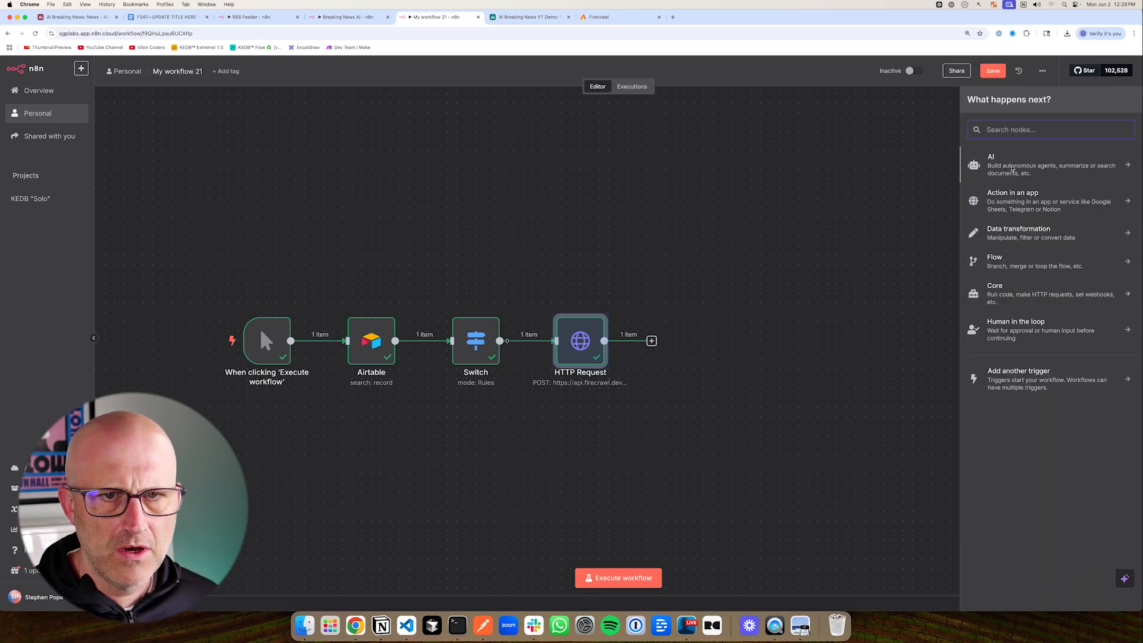
{"action": "type", "text": "http"}
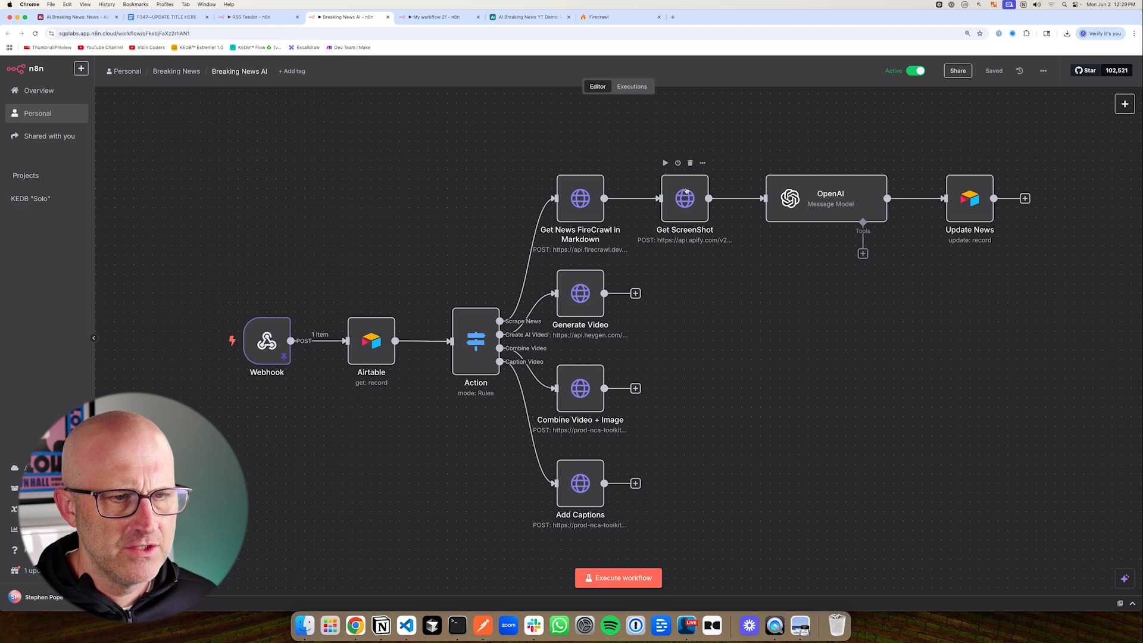
{"action": "left_click", "coordinate": [684, 200]}
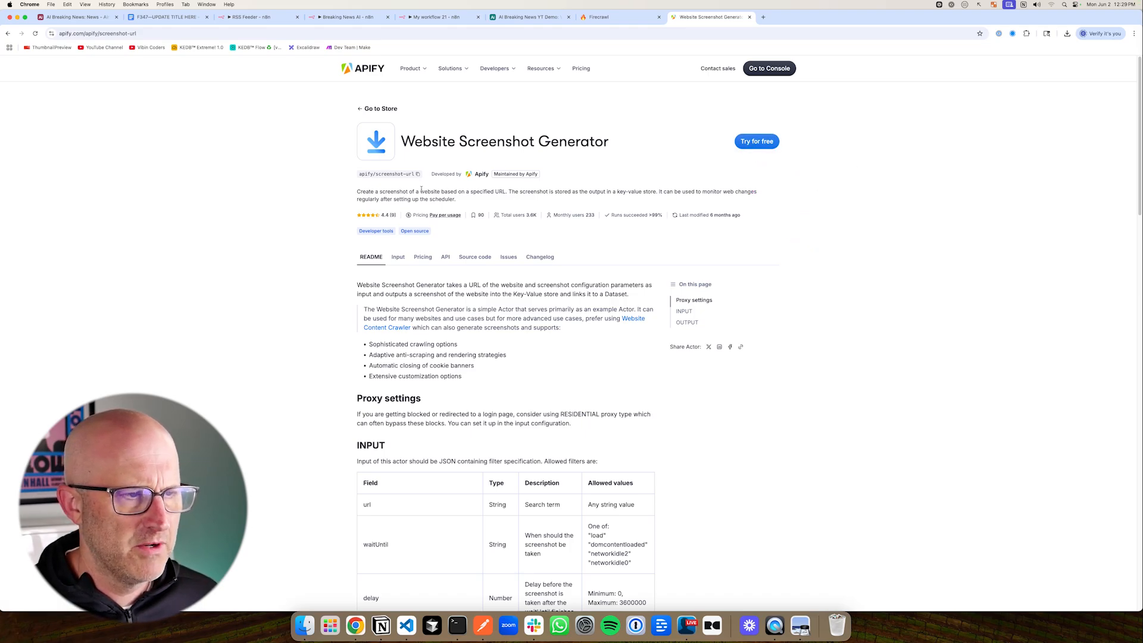
Select the Get ScreenShot node's Apify endpoint URL and open the Website Screenshot Generator actor
{"action": "left_click", "coordinate": [425, 18]}
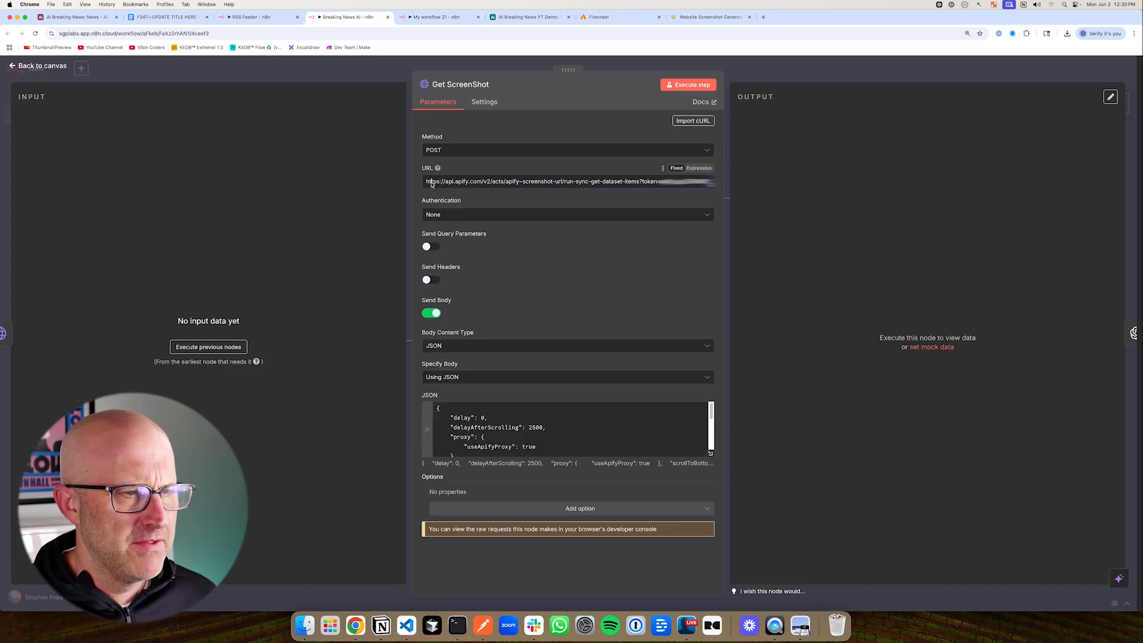
{"action": "triple_click", "coordinate": [448, 187]}
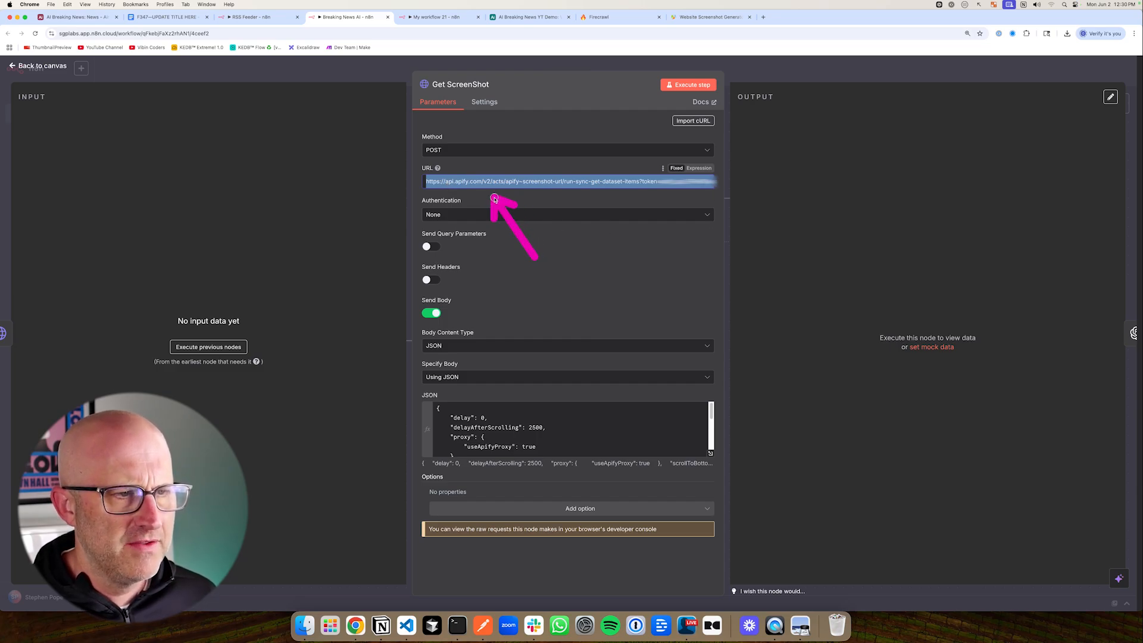
{"action": "left_click", "coordinate": [708, 16]}
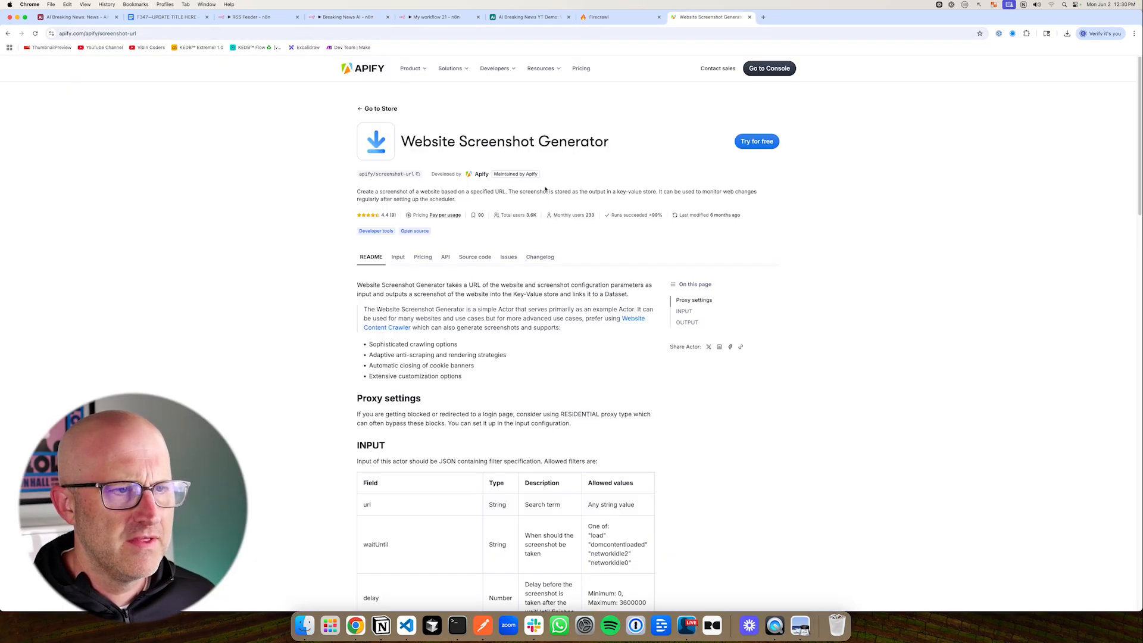
{"action": "left_click", "coordinate": [749, 143]}
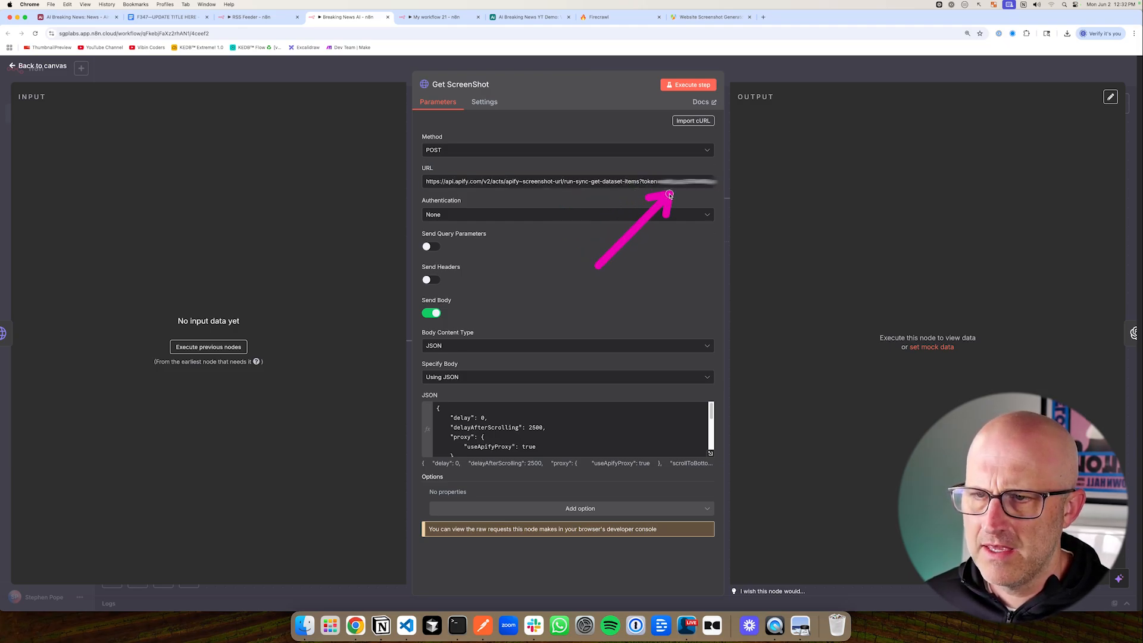
Paste the Apify screenshot endpoint URL, leave authentication None, and set POST with a JSON body
{"action": "left_click", "coordinate": [431, 16]}
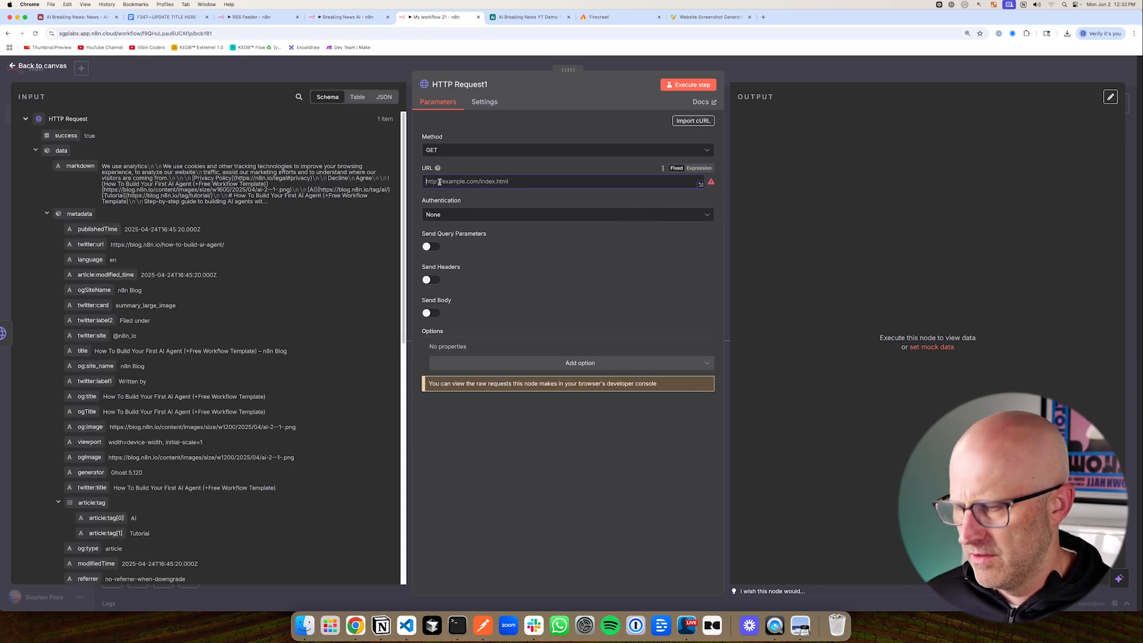
{"action": "key", "text": "super+v"}
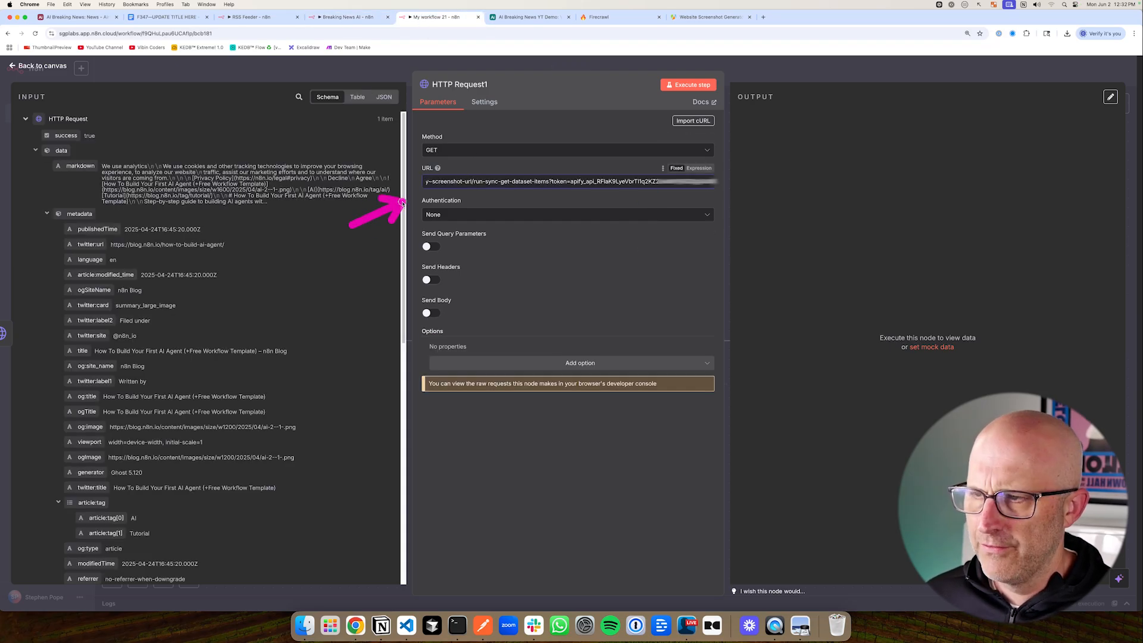
{"action": "left_click", "coordinate": [641, 215]}
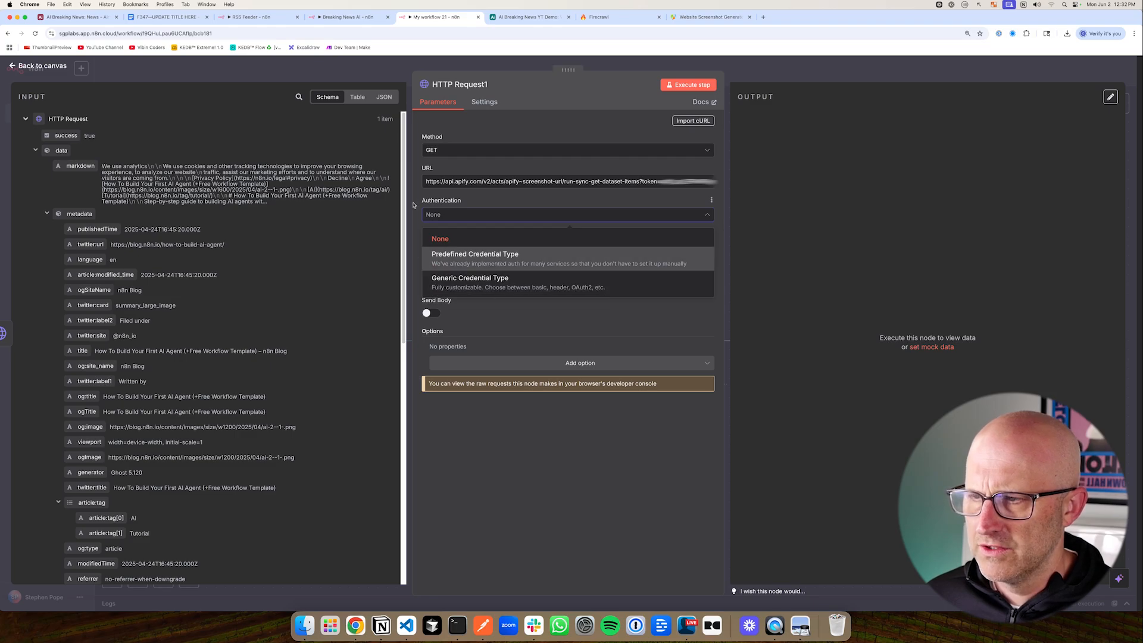
{"action": "left_click", "coordinate": [426, 198]}
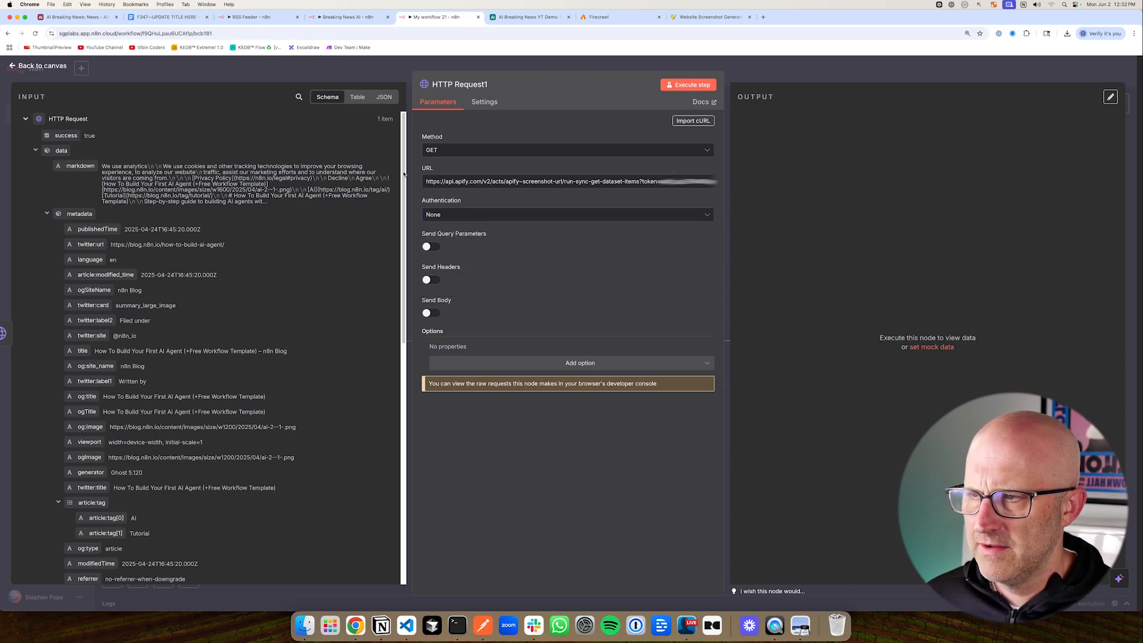
{"action": "left_click", "coordinate": [453, 150]}
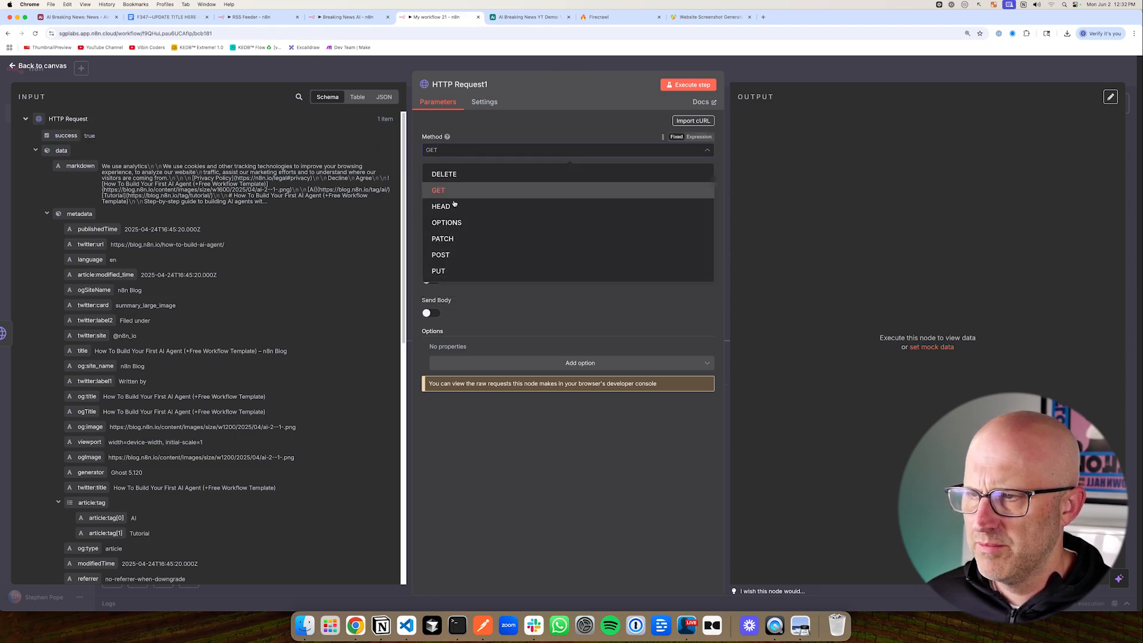
{"action": "left_click", "coordinate": [458, 254]}
{"action": "left_click", "coordinate": [427, 313]}
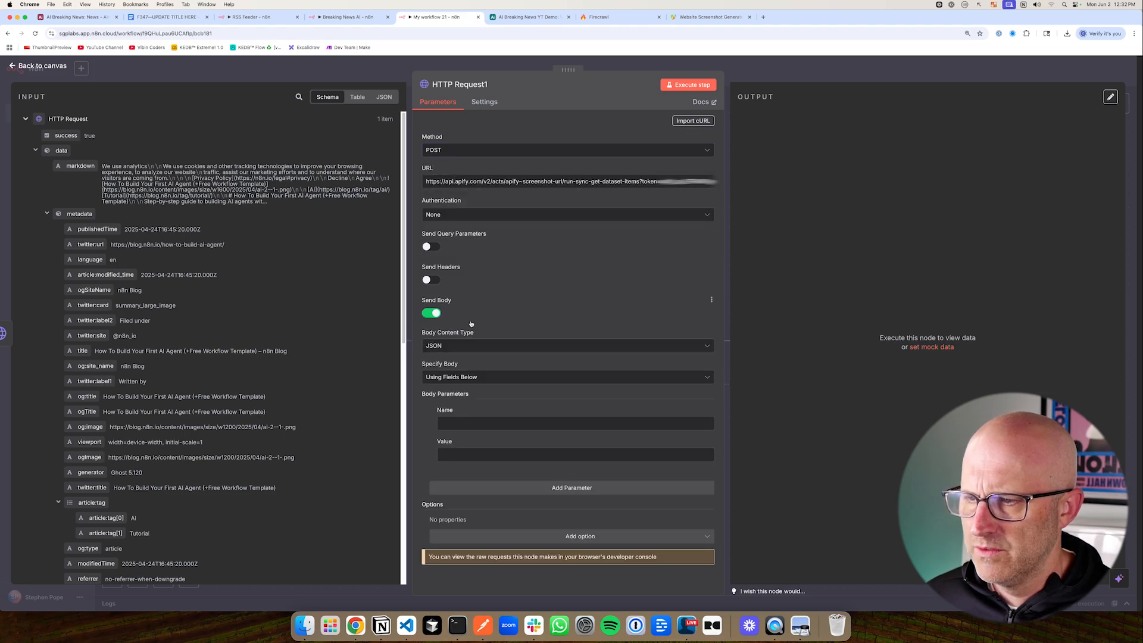
{"action": "left_click", "coordinate": [444, 378]}
{"action": "left_click", "coordinate": [456, 417]}
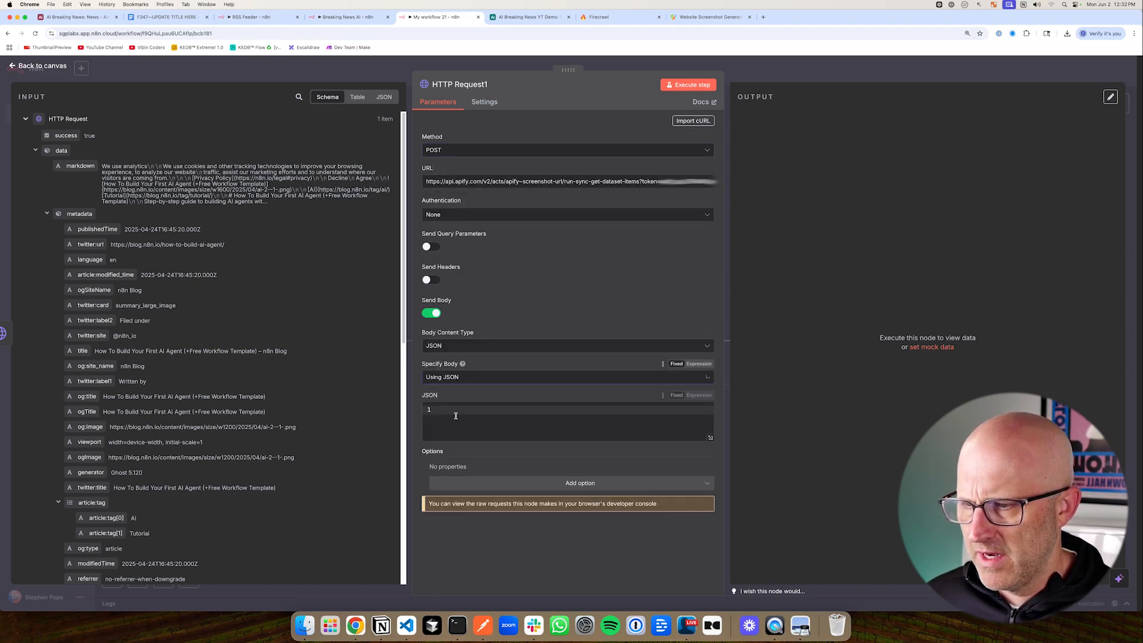
Copy the Get ScreenShot node's JSON body into HTTP Request1
{"action": "left_click", "coordinate": [351, 17]}
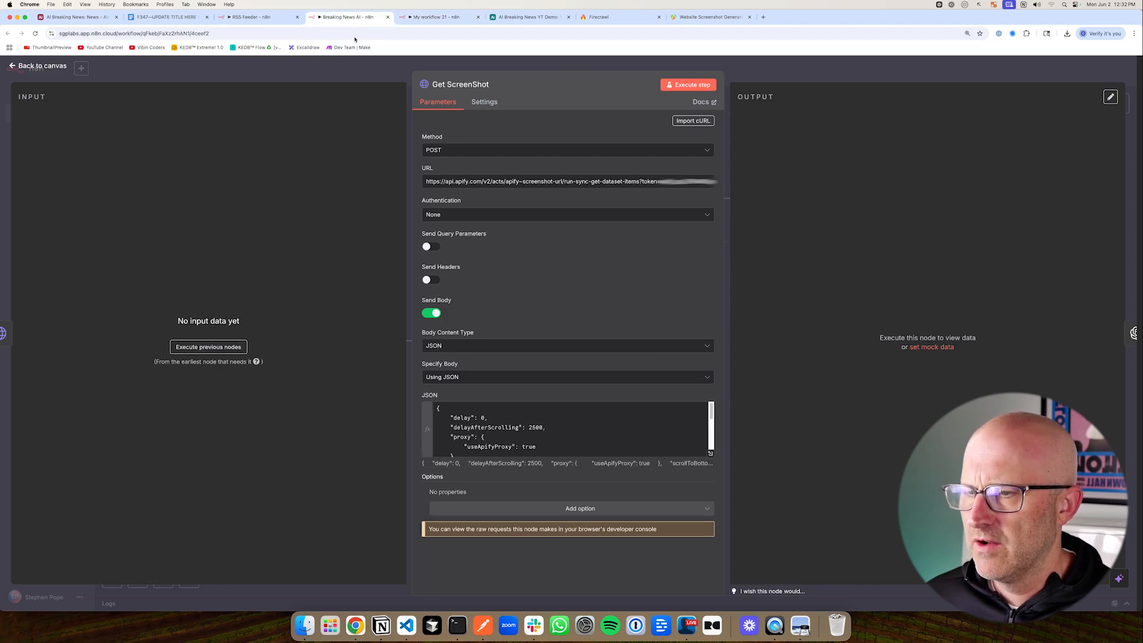
{"action": "left_click", "coordinate": [543, 430]}
{"action": "key", "text": "super+a"}
{"action": "key", "text": "super+c"}
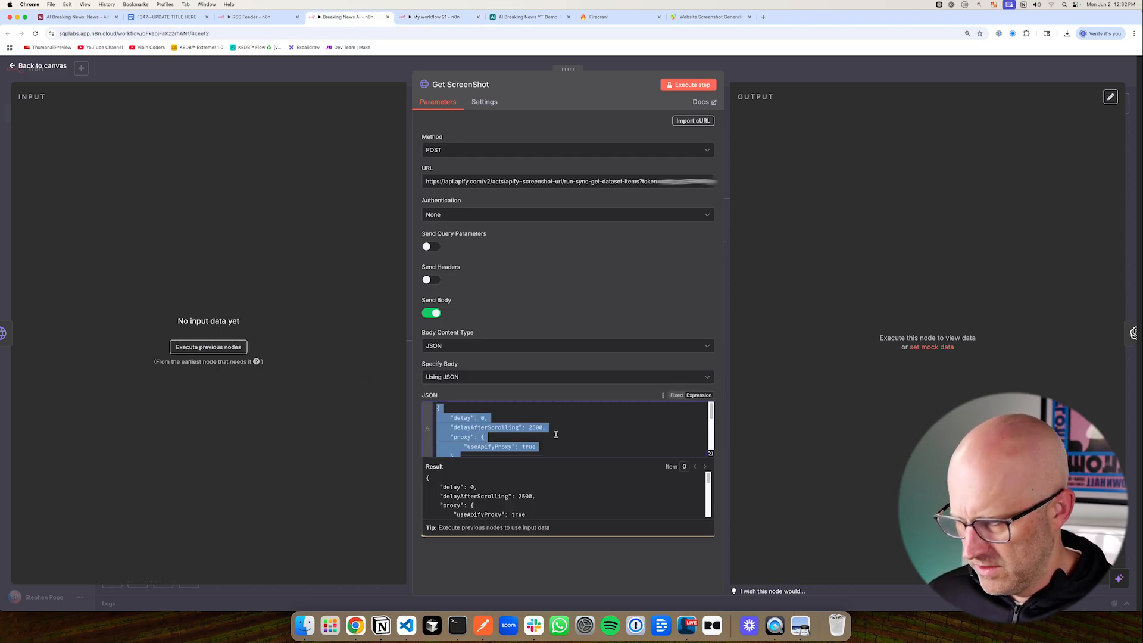
{"action": "left_click", "coordinate": [437, 16]}
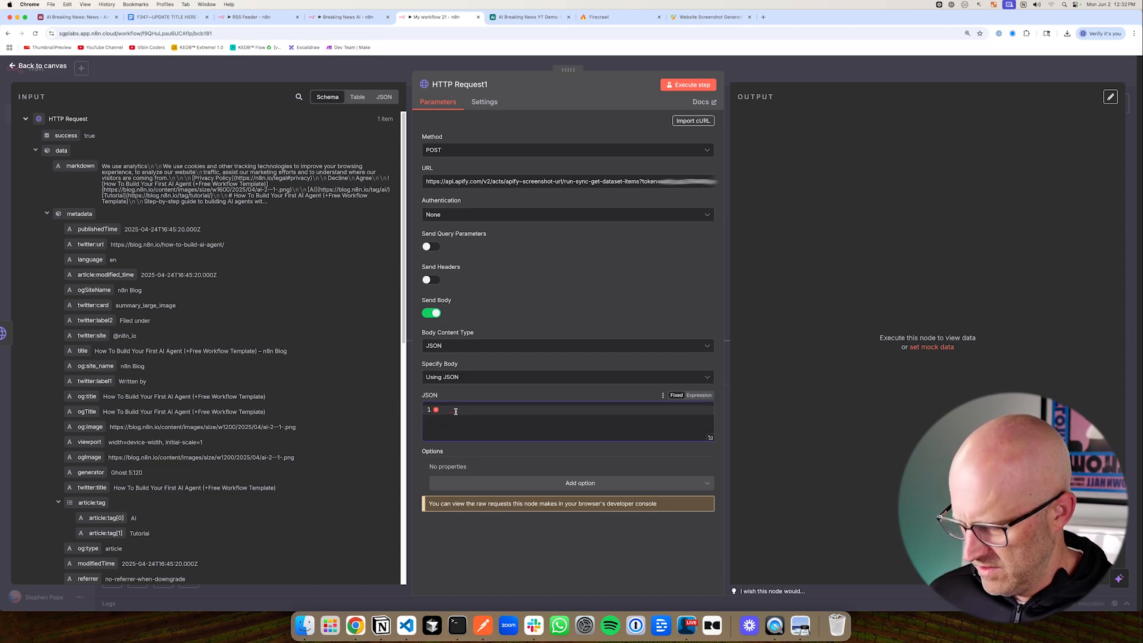
{"action": "key", "text": "super+v"}
Replace the body's webhook url expression with the Airtable Article URL field
{"action": "mouse_move", "coordinate": [429, 72]}
{"action": "left_mouse_down"}
{"action": "mouse_move", "coordinate": [283, 135]}
{"action": "mouse_move", "coordinate": [290, 120]}
{"action": "mouse_move", "coordinate": [413, 128]}
{"action": "mouse_move", "coordinate": [403, 165]}
{"action": "left_mouse_up"}
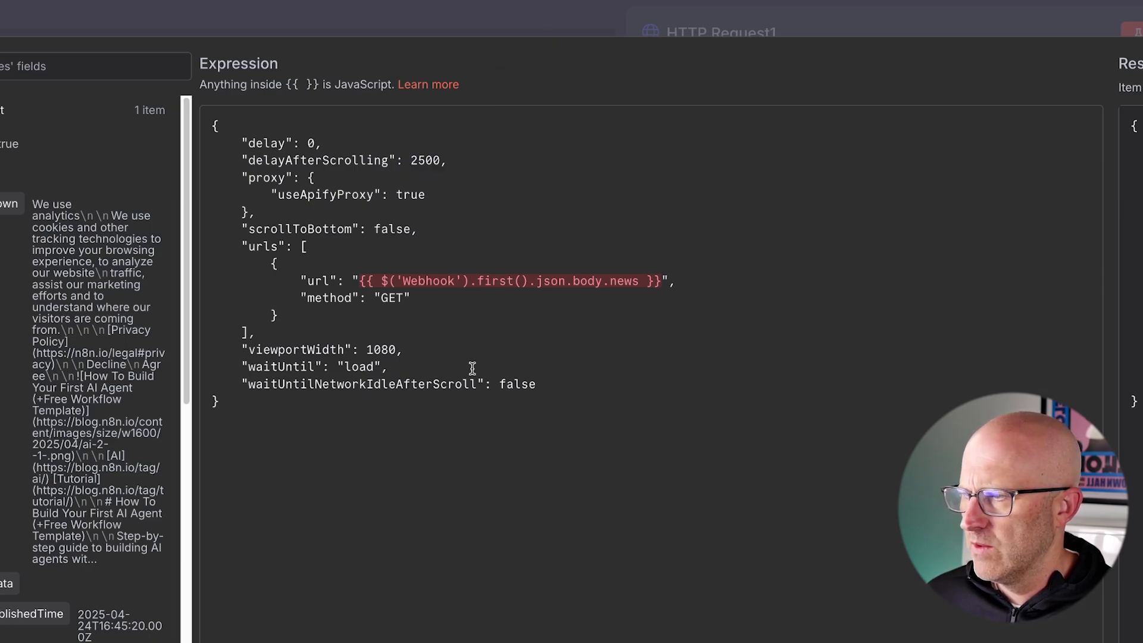
{"action": "left_click_drag", "start_coordinate": [543, 165], "coordinate": [413, 248]}
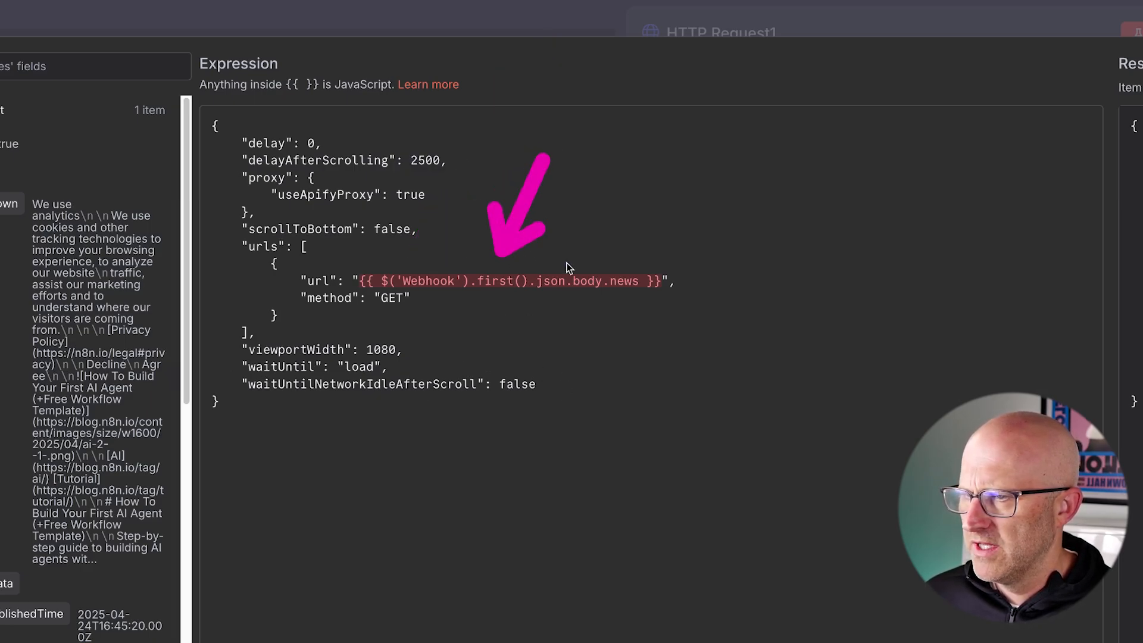
{"action": "left_click_drag", "start_coordinate": [661, 281], "coordinate": [362, 284]}
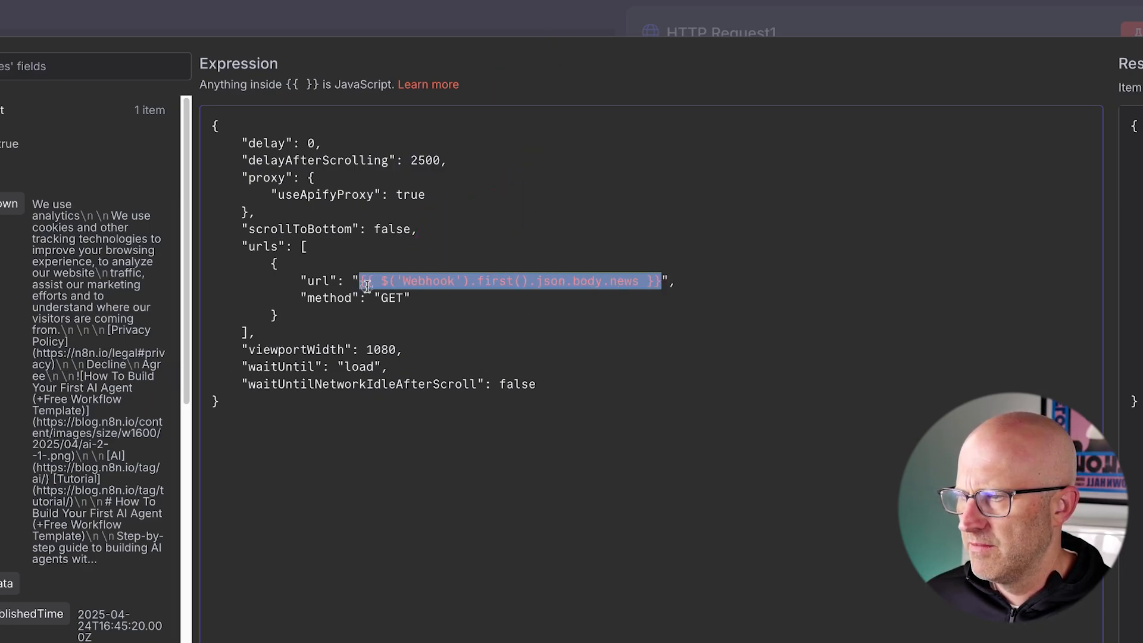
{"action": "key", "text": "BackSpace"}
{"action": "scroll", "coordinate": [71, 547], "scroll_direction": "down", "scroll_amount": 10}
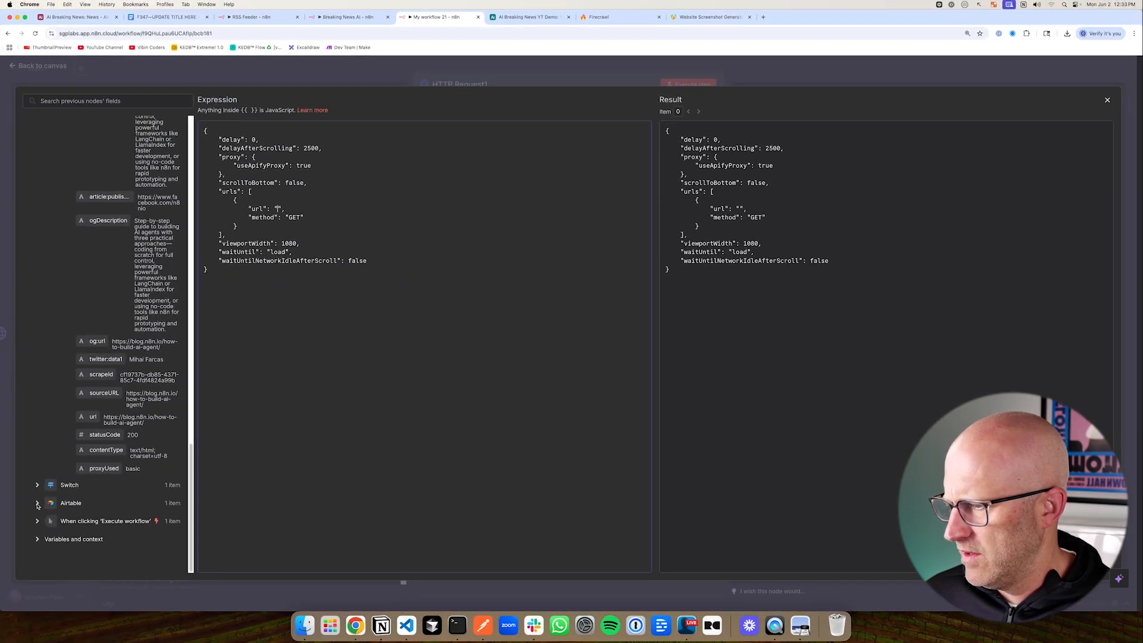
{"action": "left_click", "coordinate": [37, 504]}
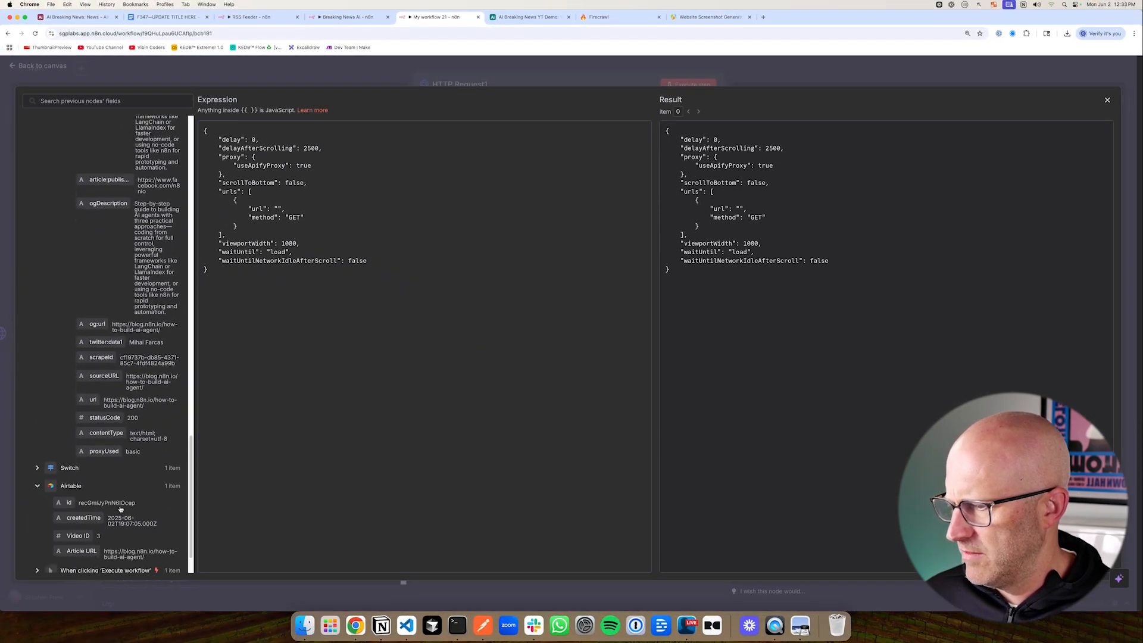
{"action": "scroll", "coordinate": [107, 488], "scroll_direction": "down", "scroll_amount": 2}
{"action": "left_click_drag", "start_coordinate": [129, 476], "coordinate": [279, 209]}
{"action": "key", "text": "Escape"}
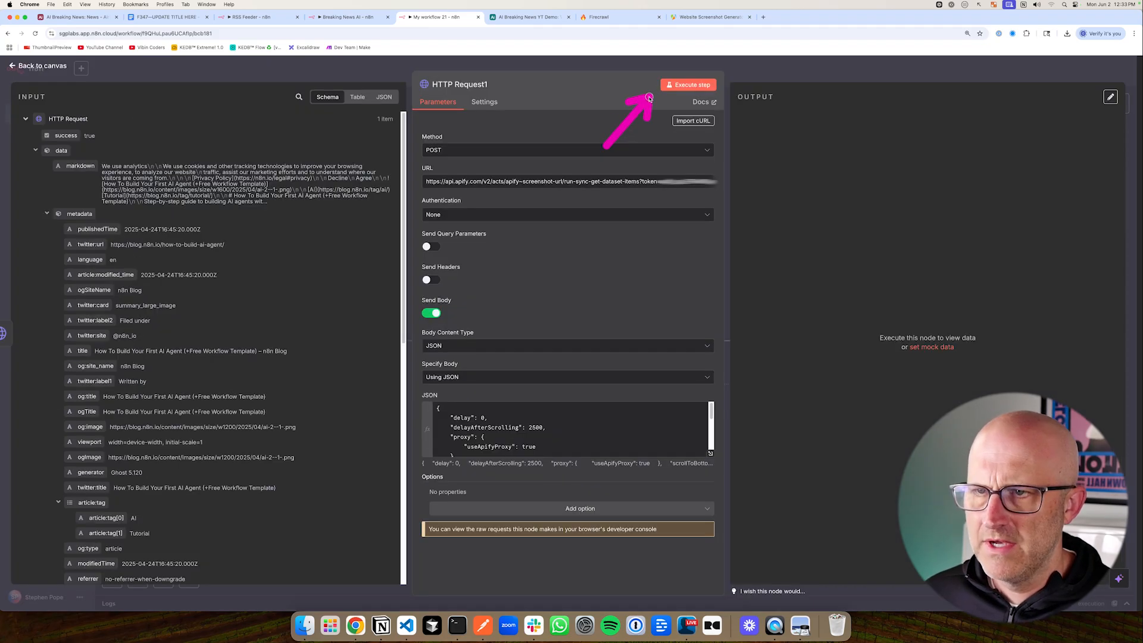
Run HTTP Request1, copy the returned screenshotUrl, and open a new Chrome tab
{"action": "left_click", "coordinate": [688, 86]}
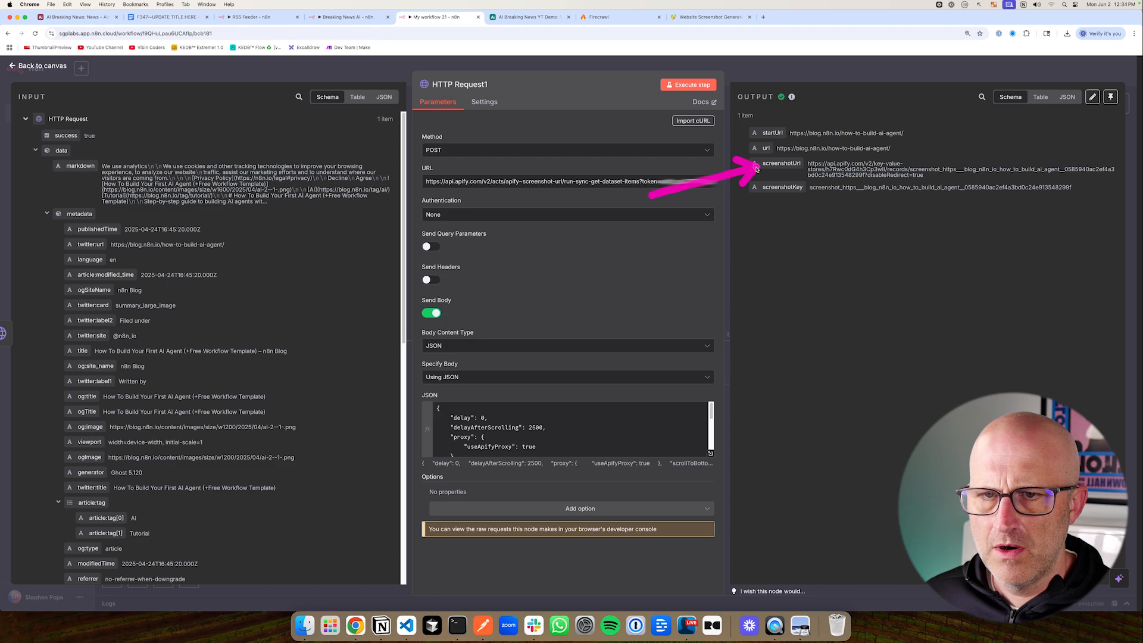
{"action": "triple_click", "coordinate": [817, 166]}
{"action": "right_click", "coordinate": [816, 166]}
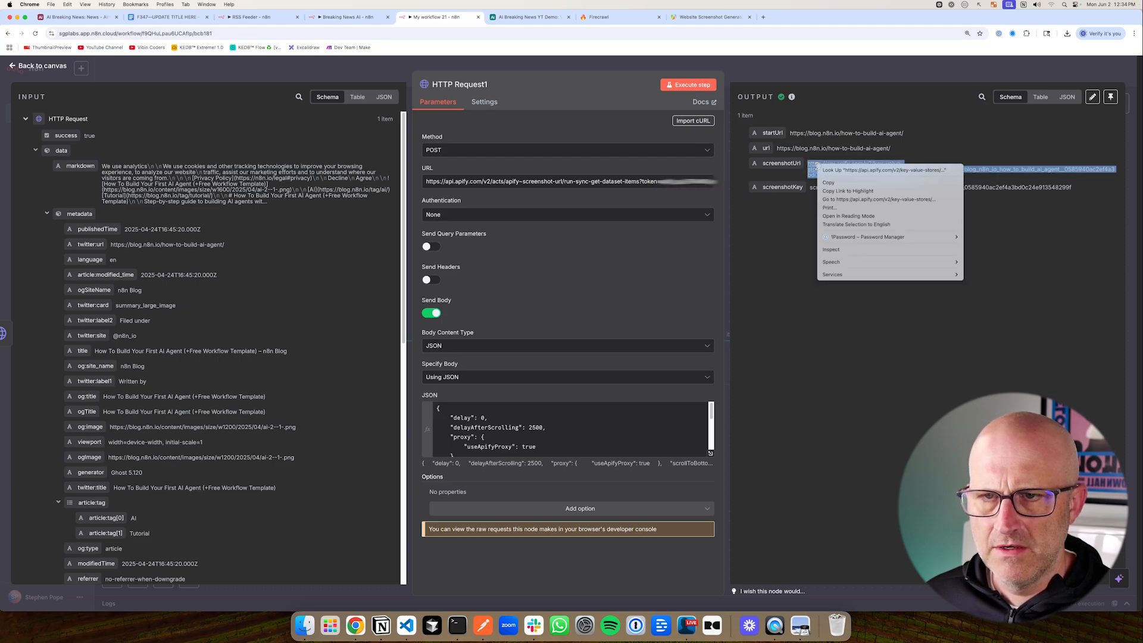
{"action": "left_click", "coordinate": [828, 182]}
{"action": "left_click", "coordinate": [762, 17]}
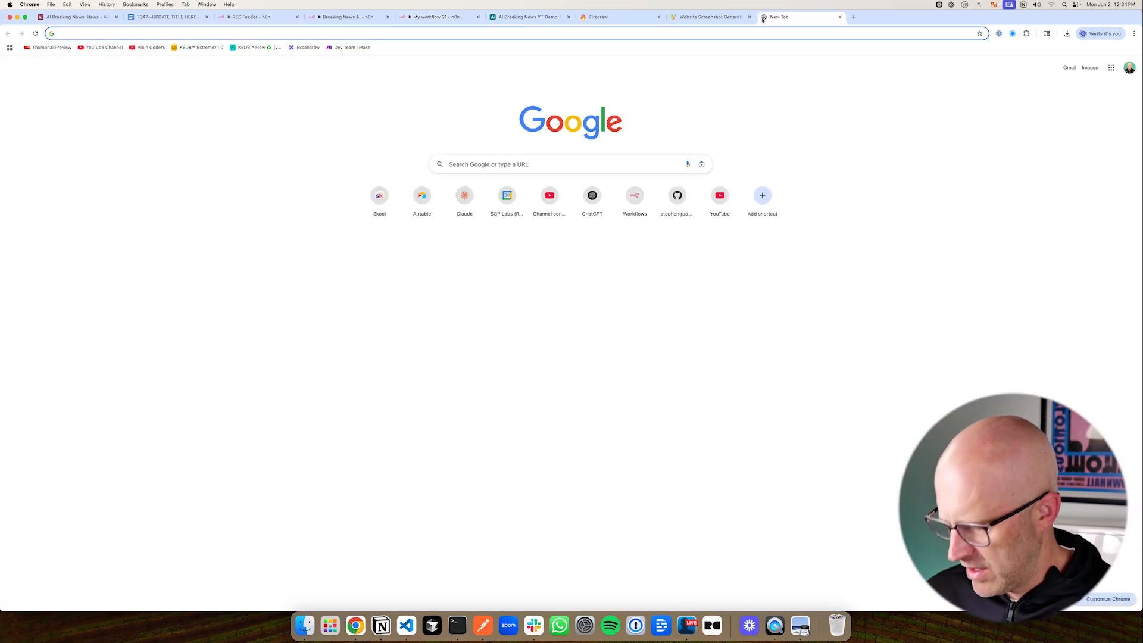
Load the copied screenshot link and scroll through the full-page capture of the AI agent article
{"action": "key", "text": "super+v"}
{"action": "key", "text": "Return"}
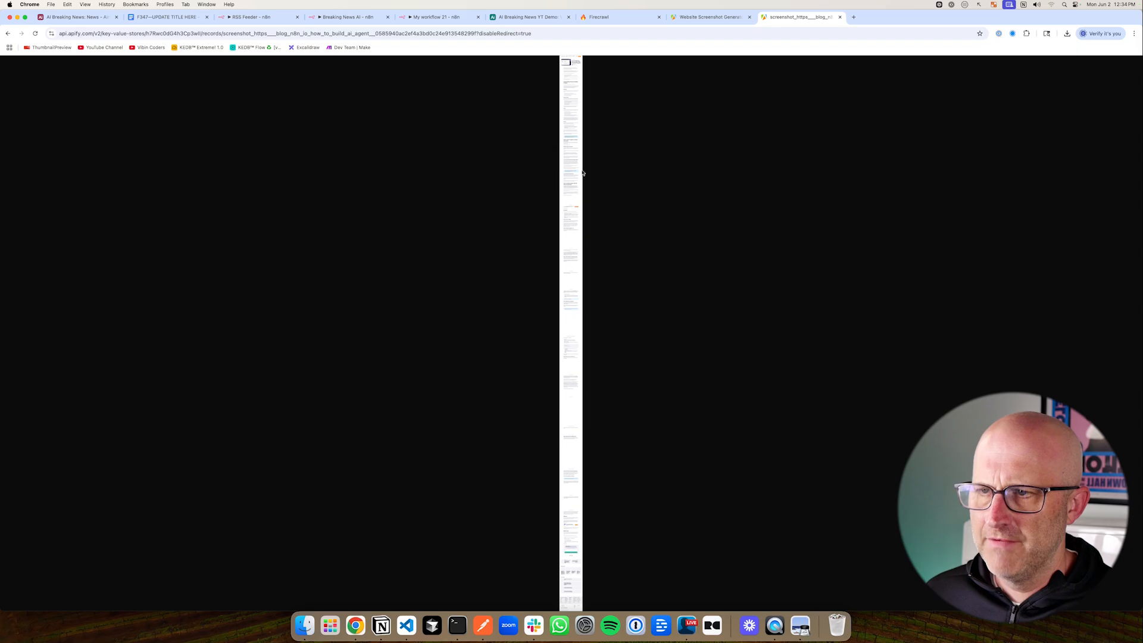
{"action": "left_click", "coordinate": [565, 158]}
{"action": "scroll", "coordinate": [569, 289], "scroll_direction": "up", "scroll_amount": 15}
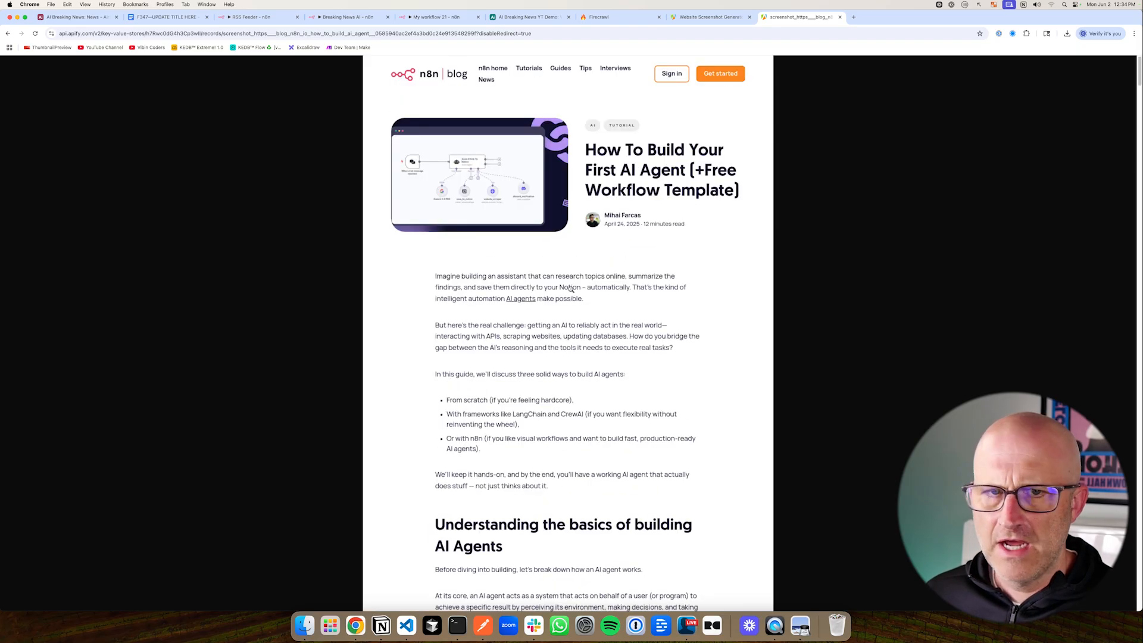
{"action": "scroll", "coordinate": [567, 268], "scroll_direction": "down", "scroll_amount": 10}
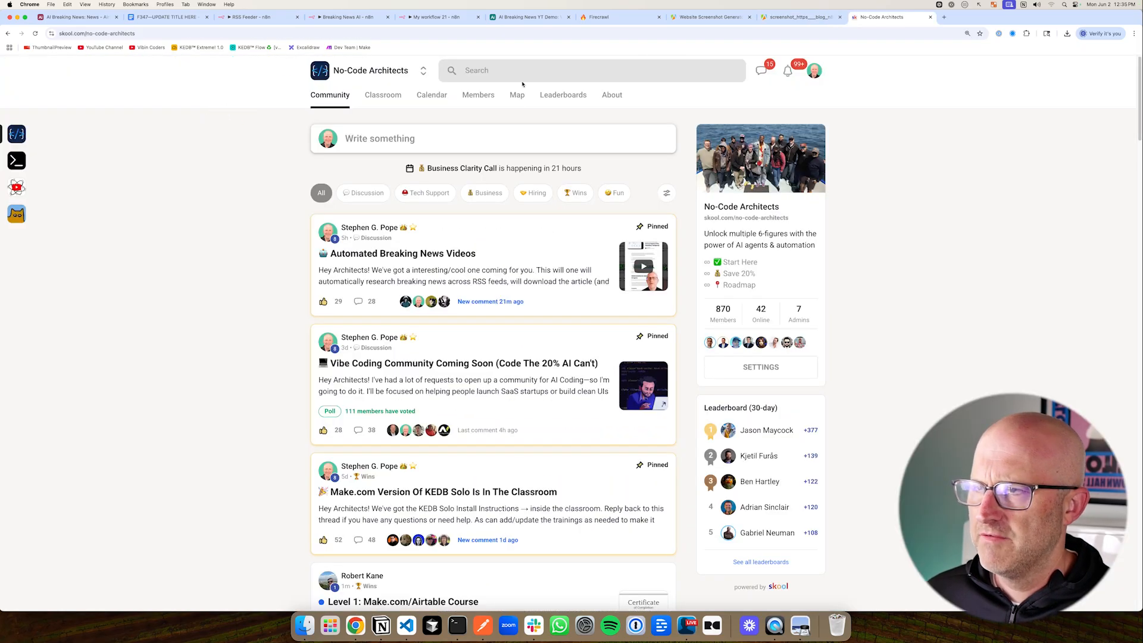
{"action": "left_click", "coordinate": [769, 23]}
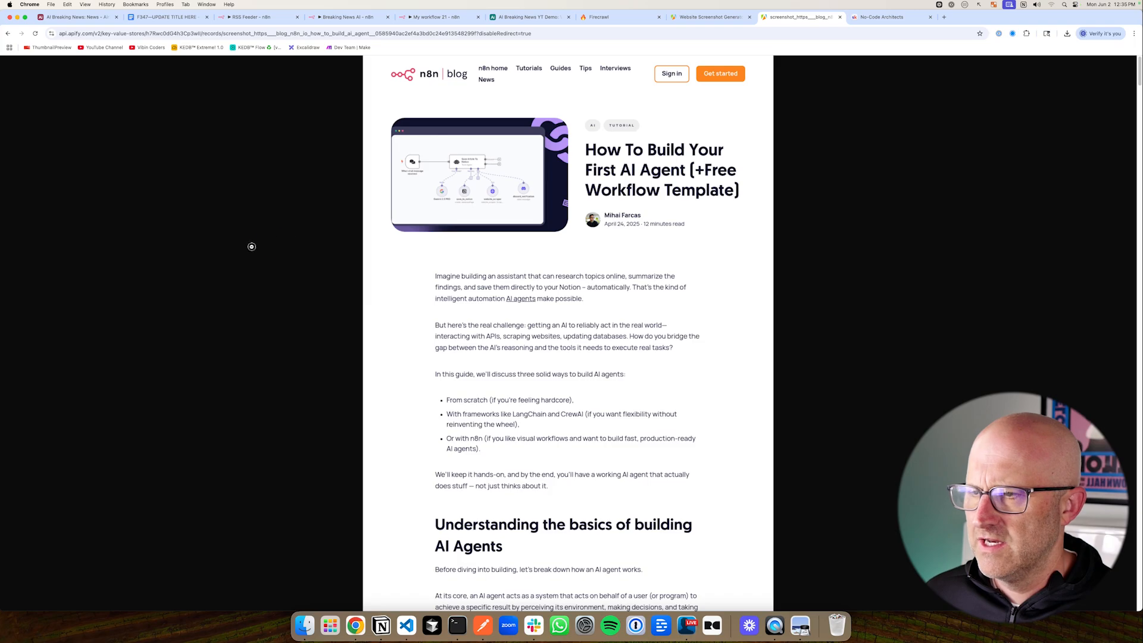
{"action": "scroll", "coordinate": [586, 313], "scroll_direction": "down", "scroll_amount": 2}
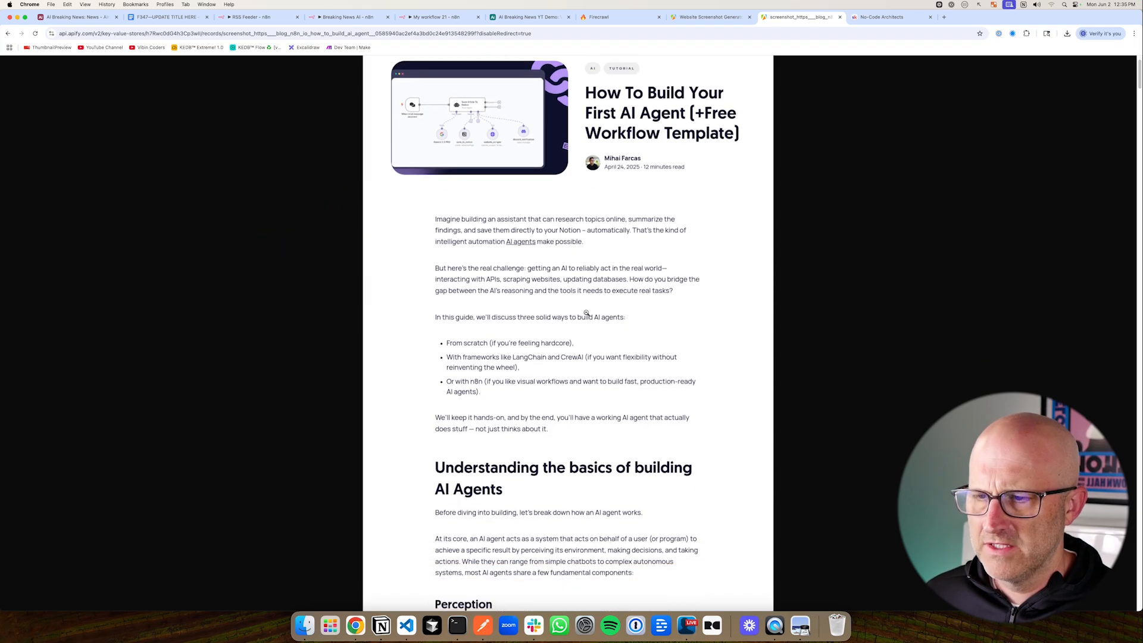
{"action": "scroll", "coordinate": [586, 313], "scroll_direction": "down", "scroll_amount": 15}
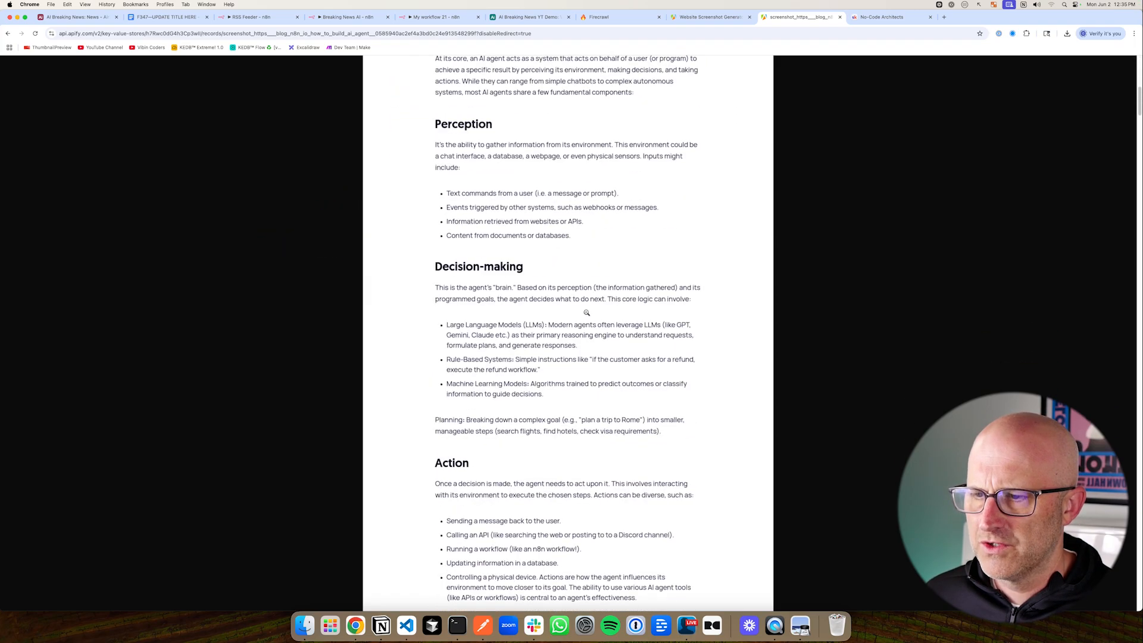
{"action": "scroll", "coordinate": [587, 313], "scroll_direction": "down", "scroll_amount": 11}
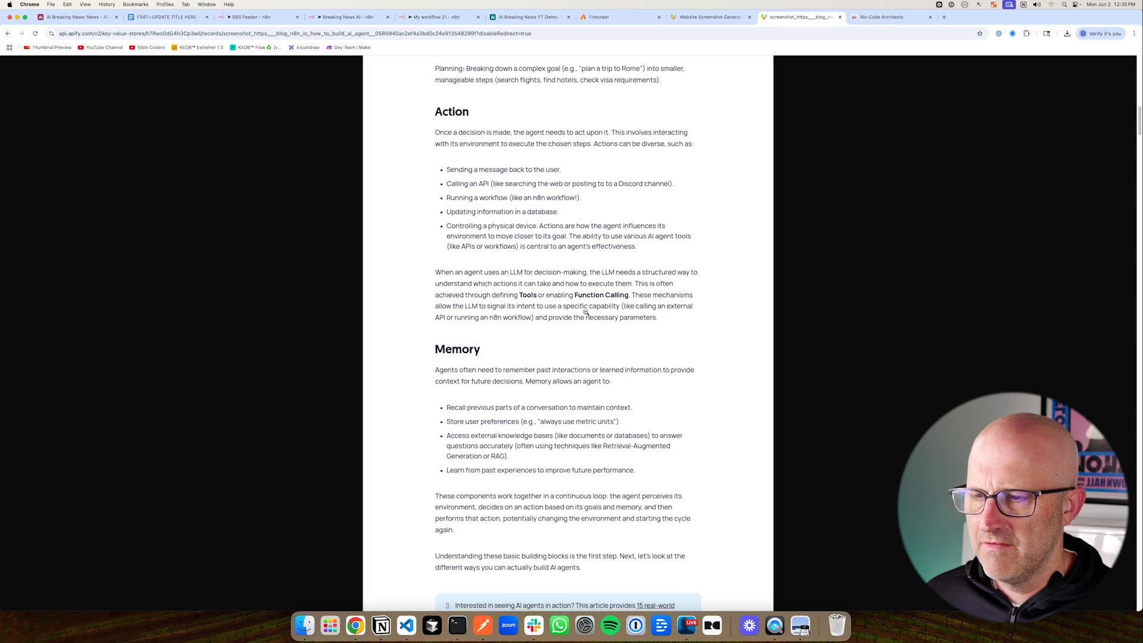
{"action": "scroll", "coordinate": [586, 313], "scroll_direction": "down", "scroll_amount": 10}
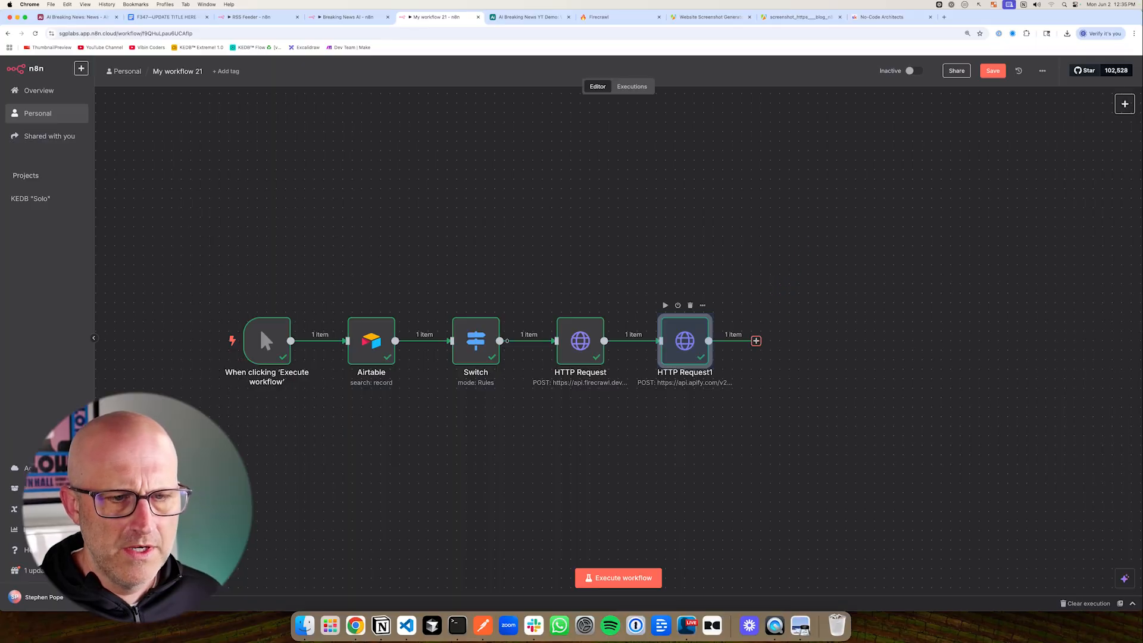
Add an OpenAI Message a Model step after HTTP Request1, using GPT-4O
{"action": "left_click", "coordinate": [755, 341]}
{"action": "type", "text": "openai"}
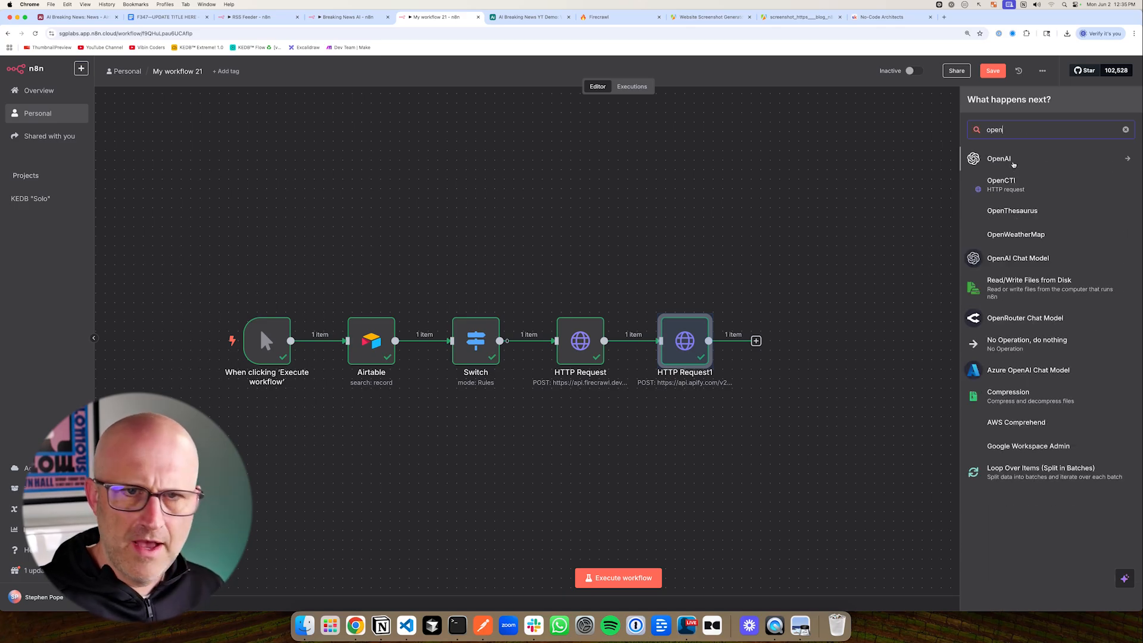
{"action": "left_click", "coordinate": [992, 157]}
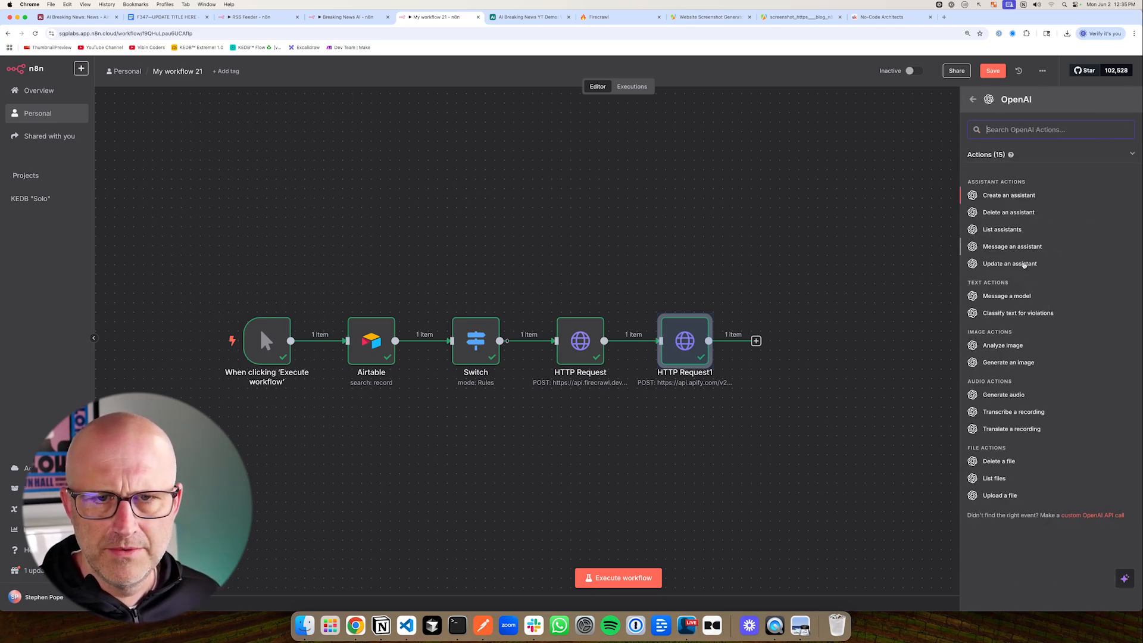
{"action": "left_click", "coordinate": [1005, 296]}
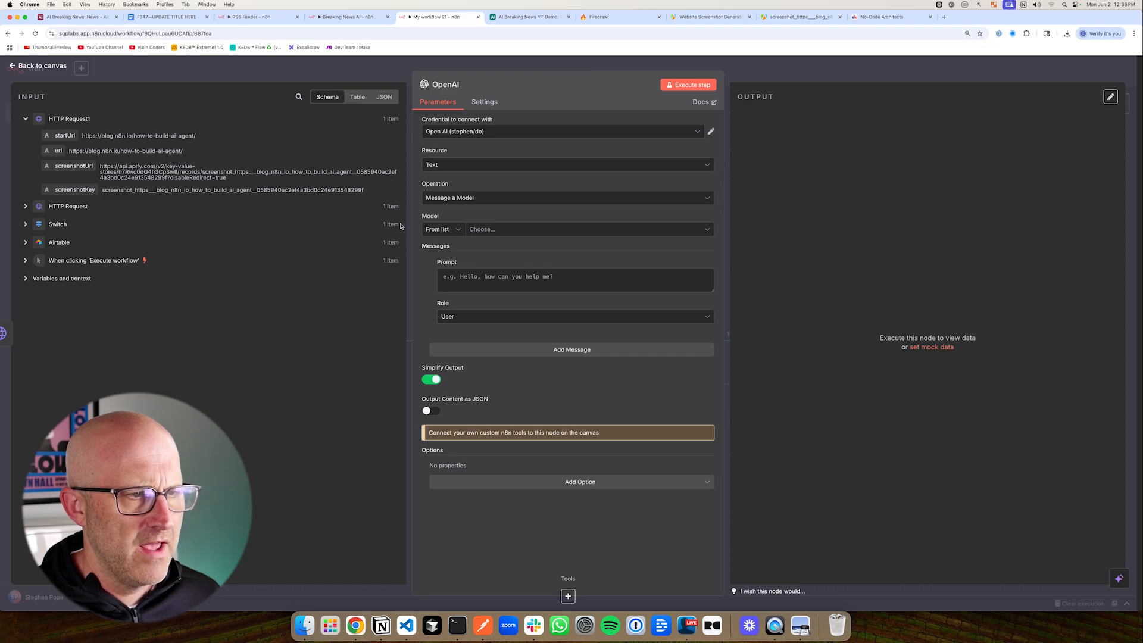
{"action": "left_click", "coordinate": [491, 230]}
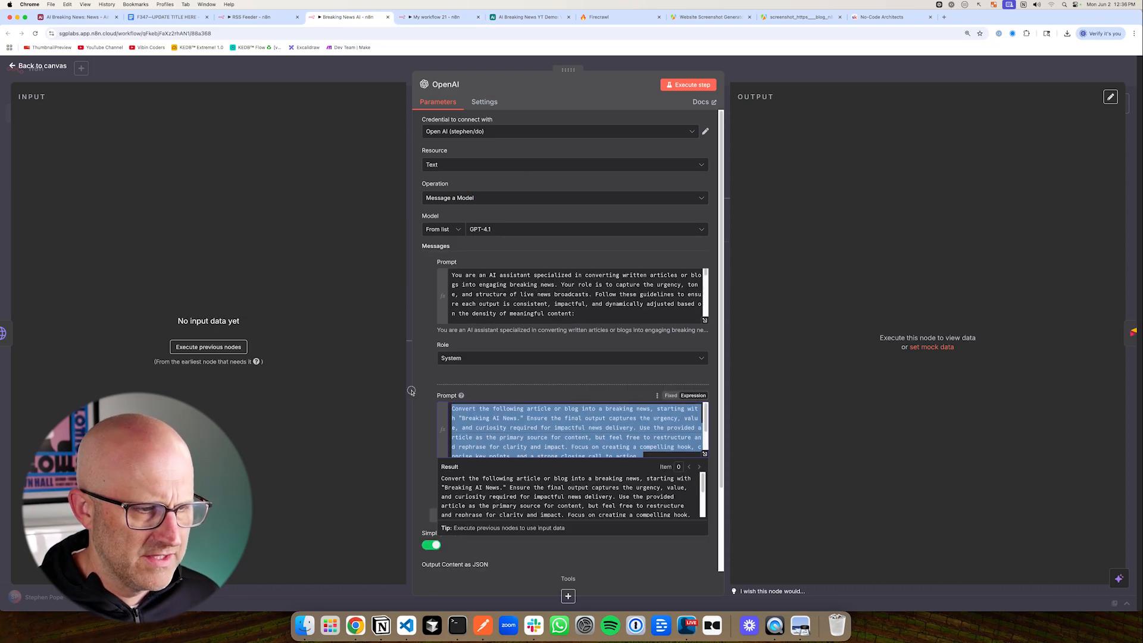
Paste the breaking-news prompt from the old workflow and make it an expression
{"action": "right_click", "coordinate": [519, 426]}
{"action": "left_click", "coordinate": [536, 452]}
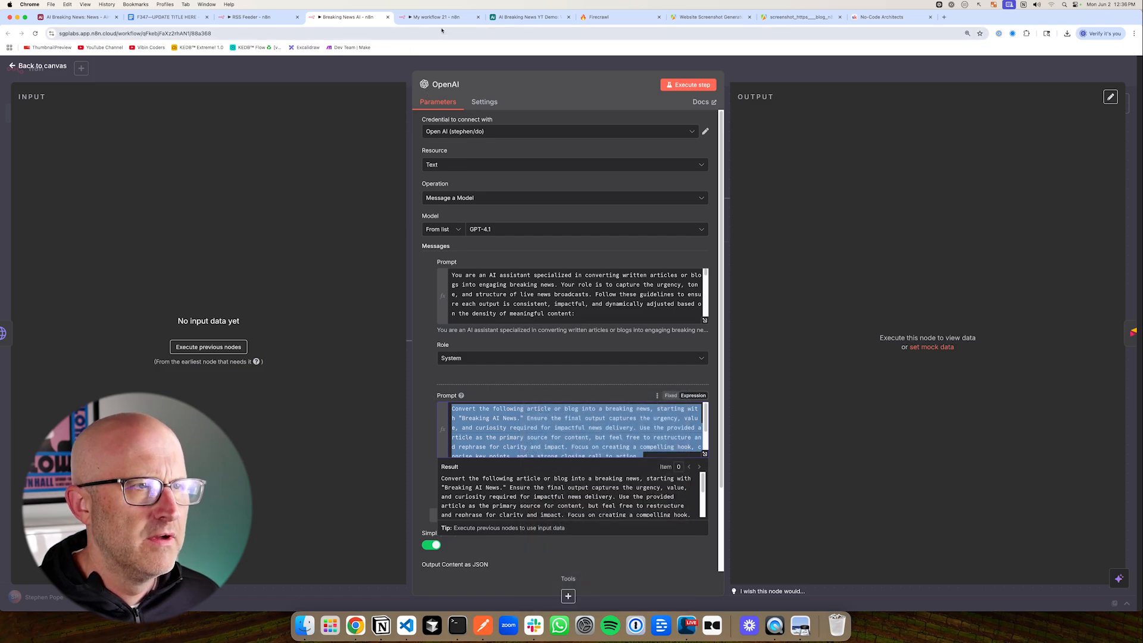
{"action": "left_click", "coordinate": [443, 17]}
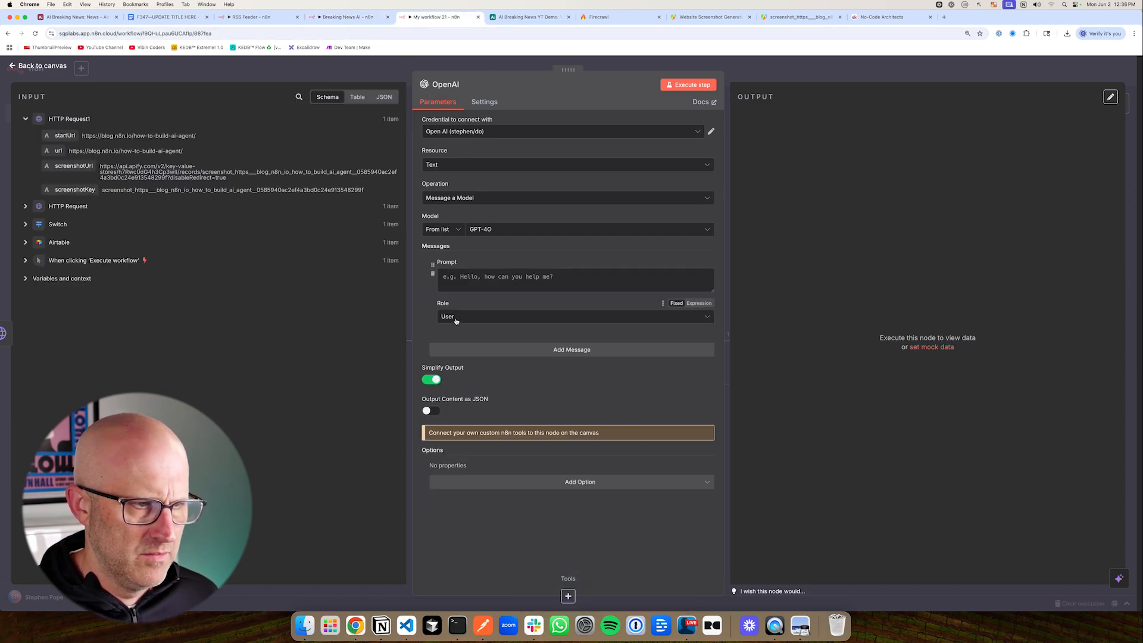
{"action": "left_click", "coordinate": [485, 279]}
{"action": "key", "text": "super+v"}
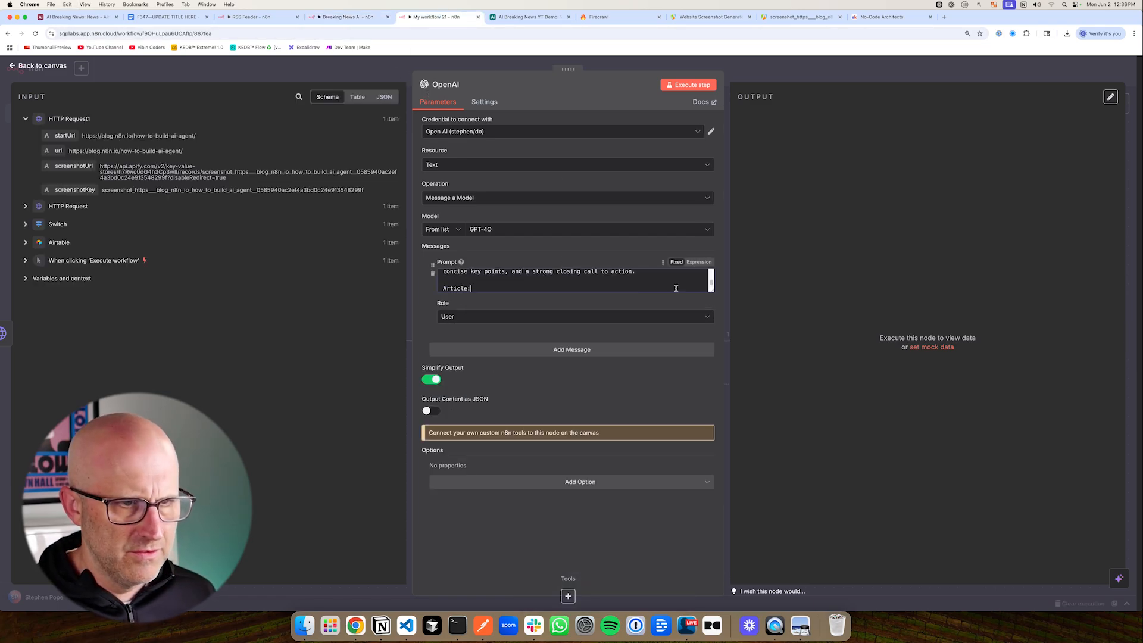
{"action": "left_click", "coordinate": [699, 263]}
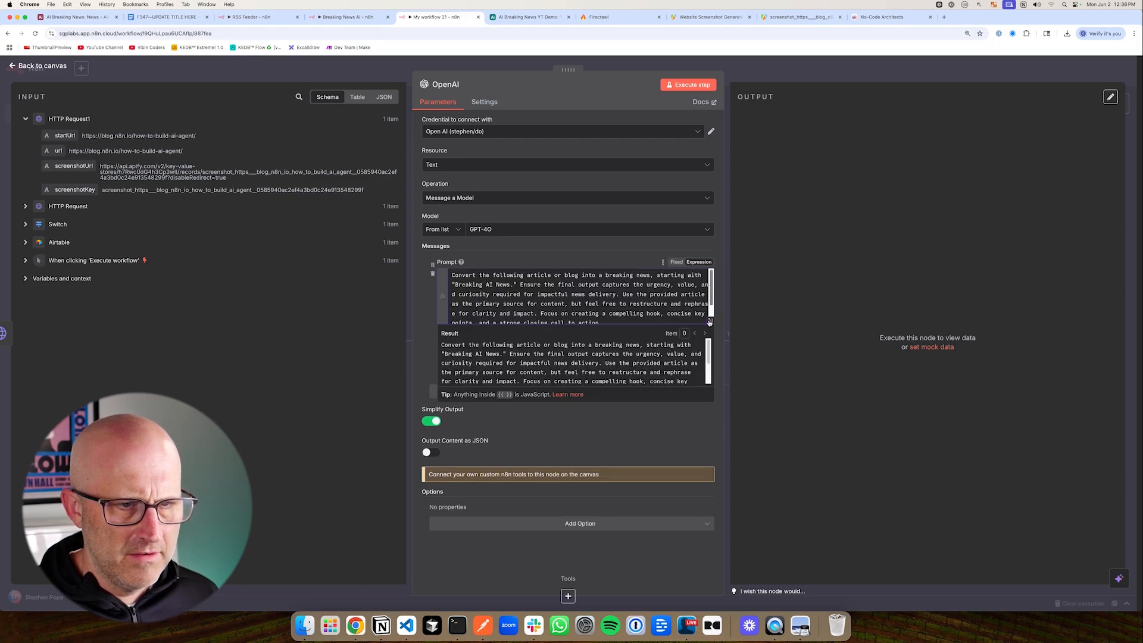
{"action": "left_click", "coordinate": [709, 321]}
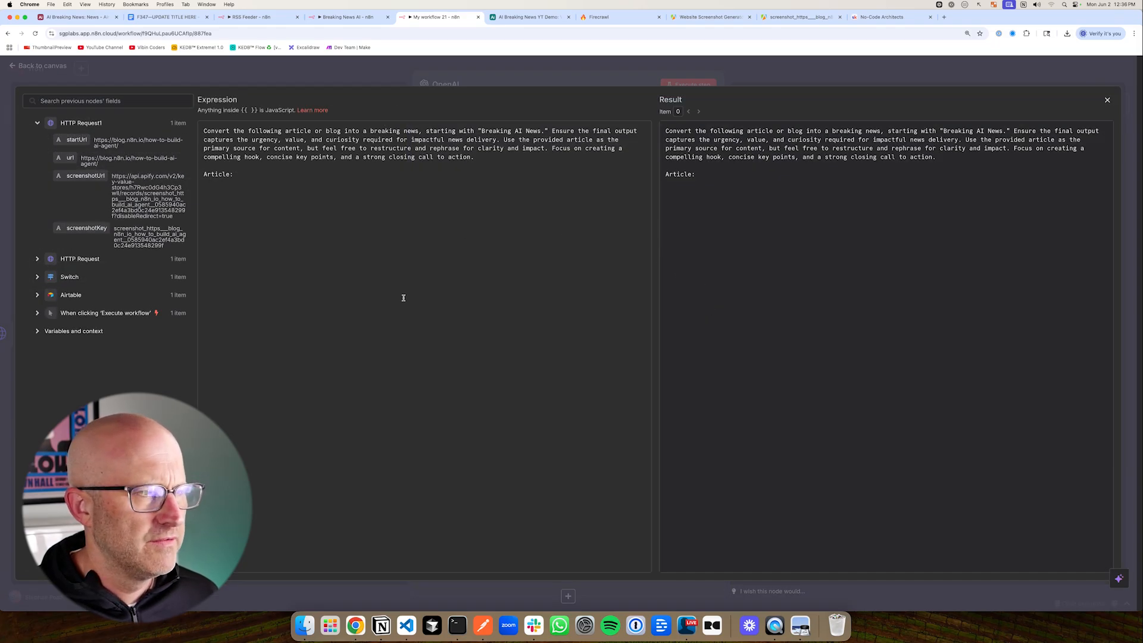
Insert the HTTP Request's markdown field after 'Article:' in the prompt
{"action": "left_click", "coordinate": [38, 260]}
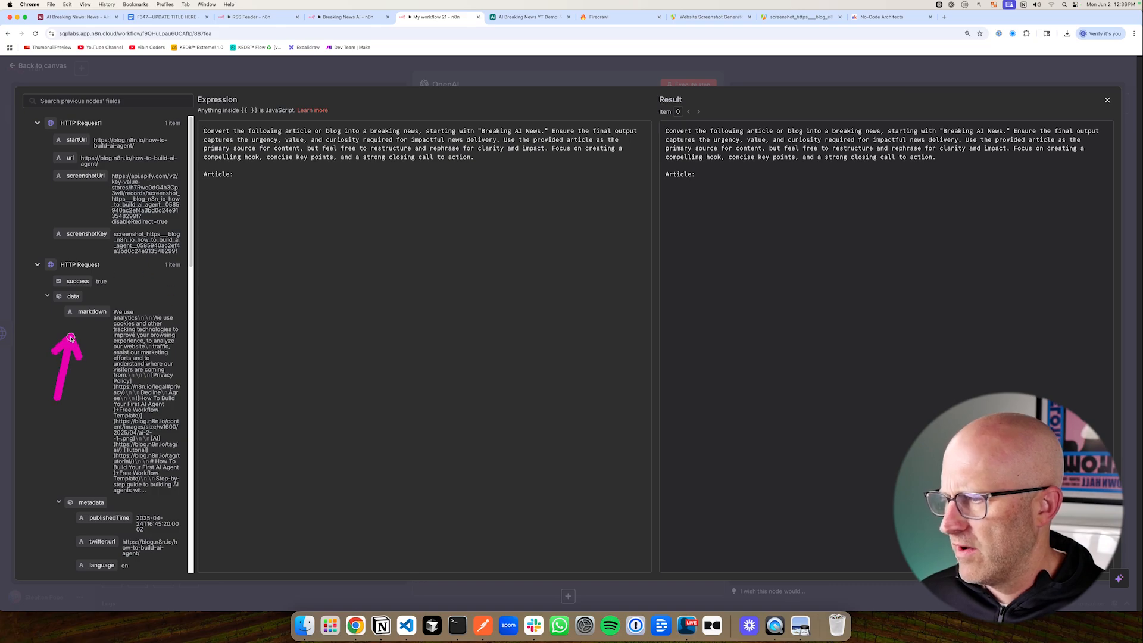
{"action": "left_click", "coordinate": [238, 75]}
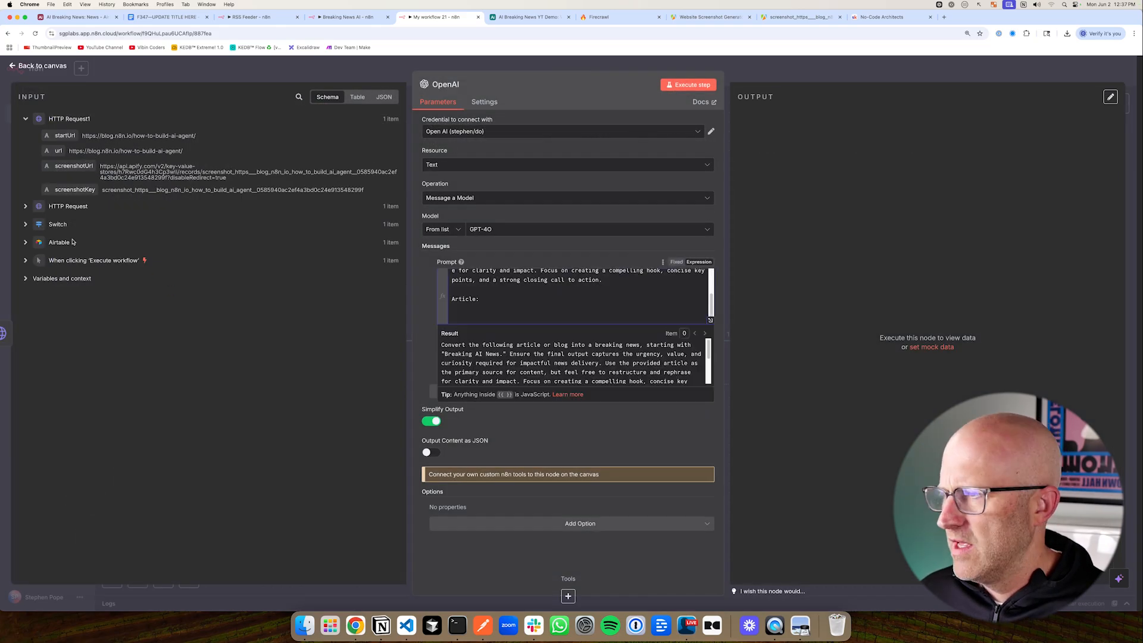
{"action": "left_click", "coordinate": [25, 206]}
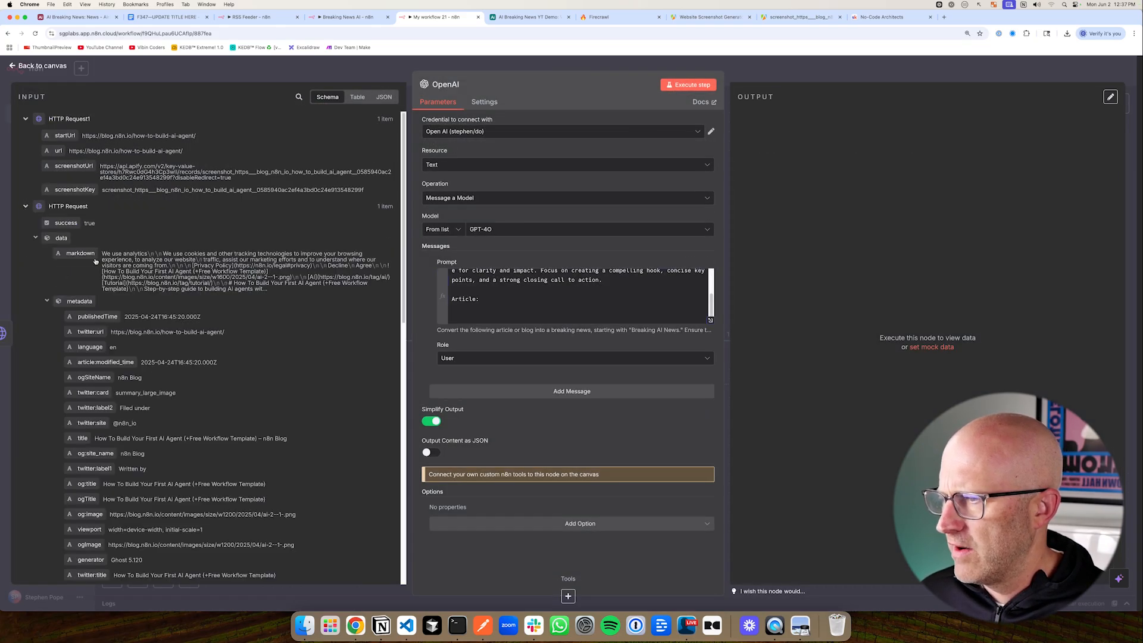
{"action": "left_click_drag", "start_coordinate": [95, 261], "coordinate": [492, 332]}
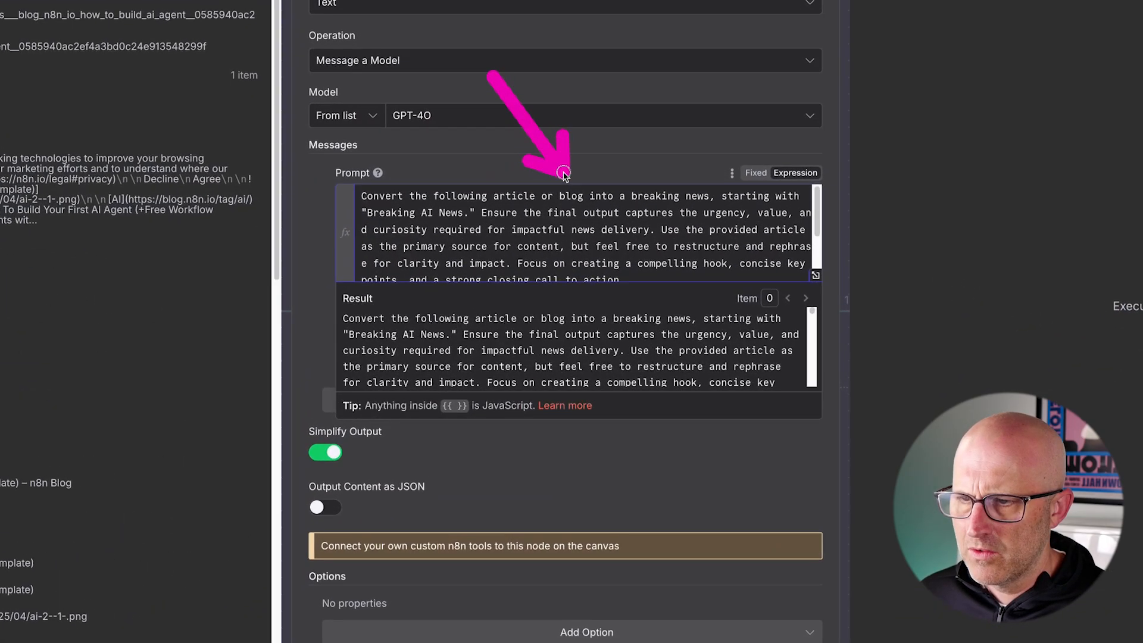
{"action": "scroll", "coordinate": [610, 233], "scroll_direction": "down", "scroll_amount": 1}
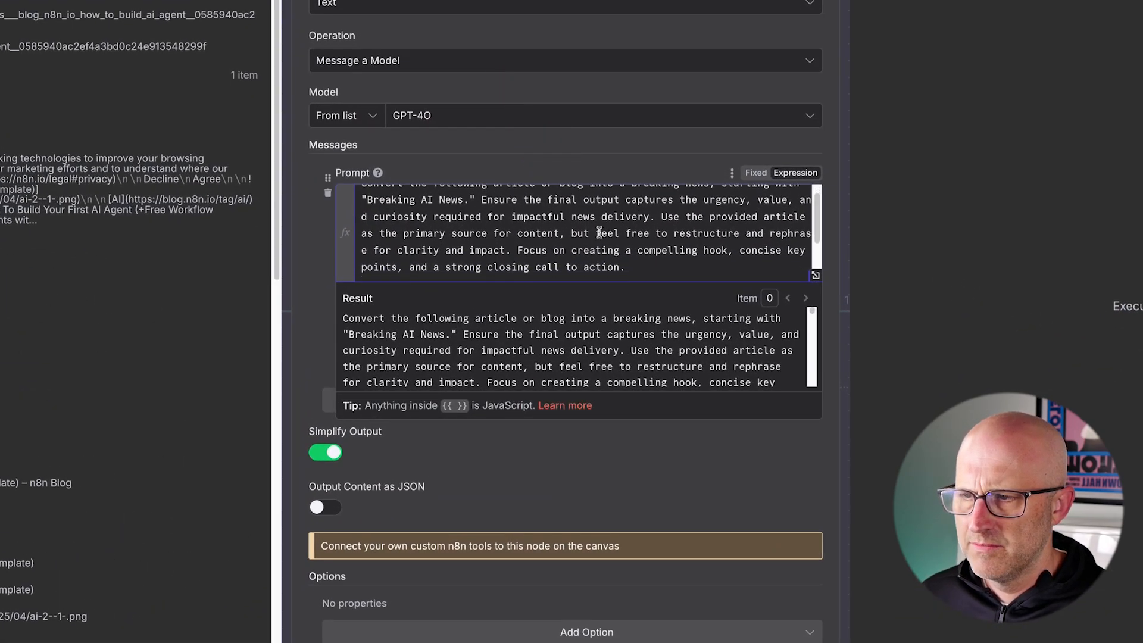
{"action": "scroll", "coordinate": [599, 234], "scroll_direction": "up", "scroll_amount": 1}
{"action": "mouse_move", "coordinate": [483, 117]}
{"action": "left_mouse_down"}
{"action": "mouse_move", "coordinate": [443, 167]}
{"action": "mouse_move", "coordinate": [485, 180]}
{"action": "left_mouse_up"}
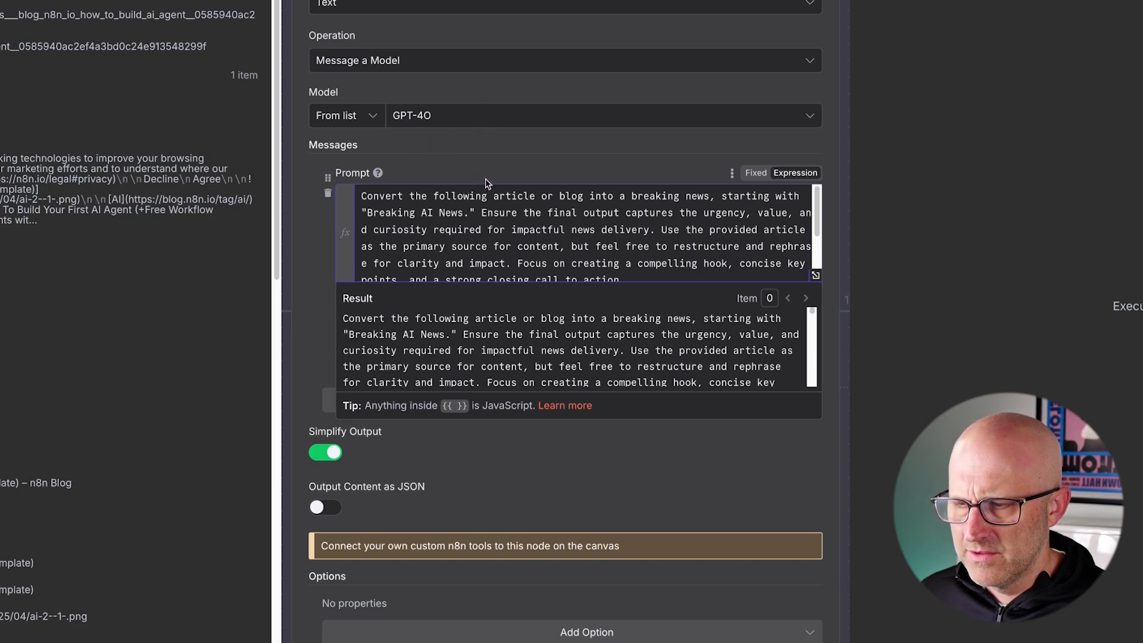
{"action": "left_click", "coordinate": [310, 265]}
{"action": "left_click_drag", "start_coordinate": [411, 360], "coordinate": [421, 240]}
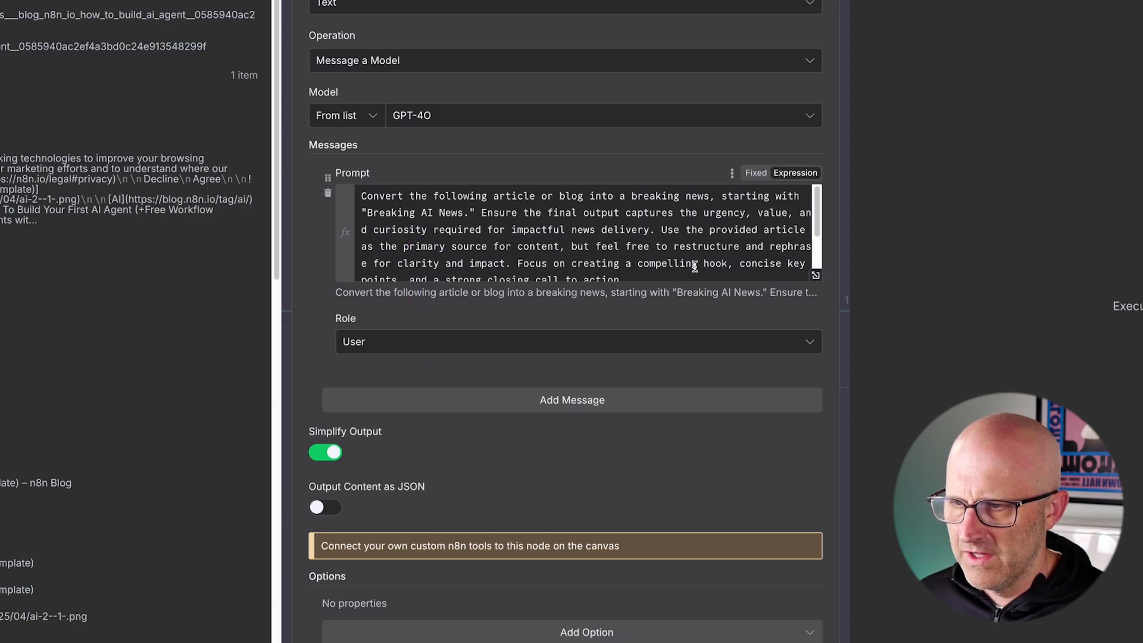
{"action": "scroll", "coordinate": [744, 257], "scroll_direction": "down", "scroll_amount": 3}
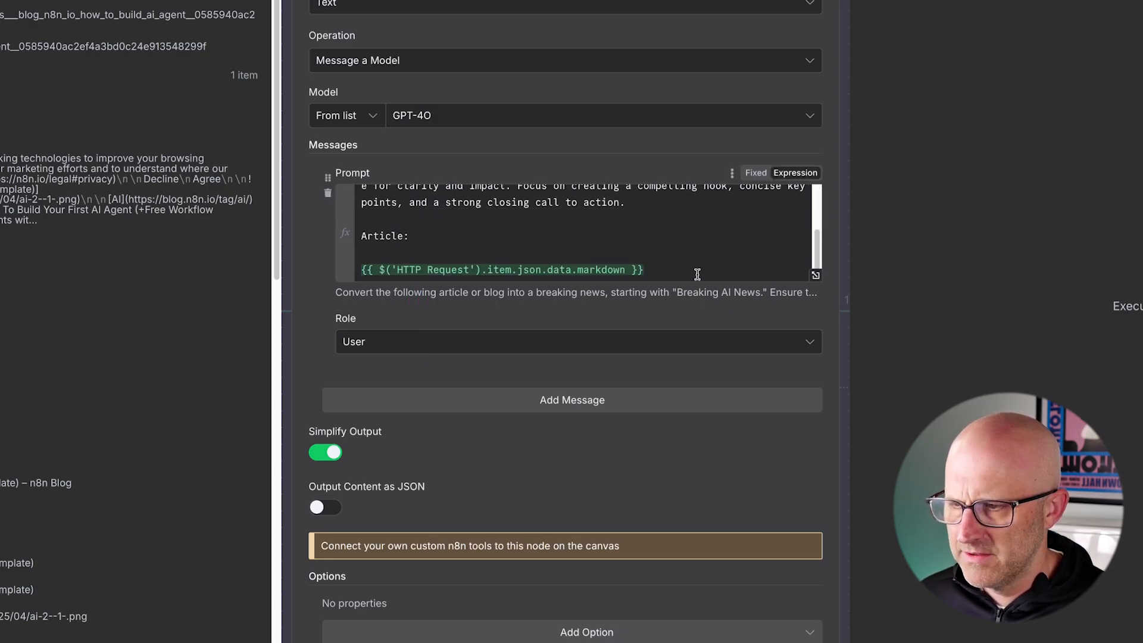
Run the OpenAI step to generate the 'Breaking AI News' rewrite
{"action": "left_click", "coordinate": [693, 85]}
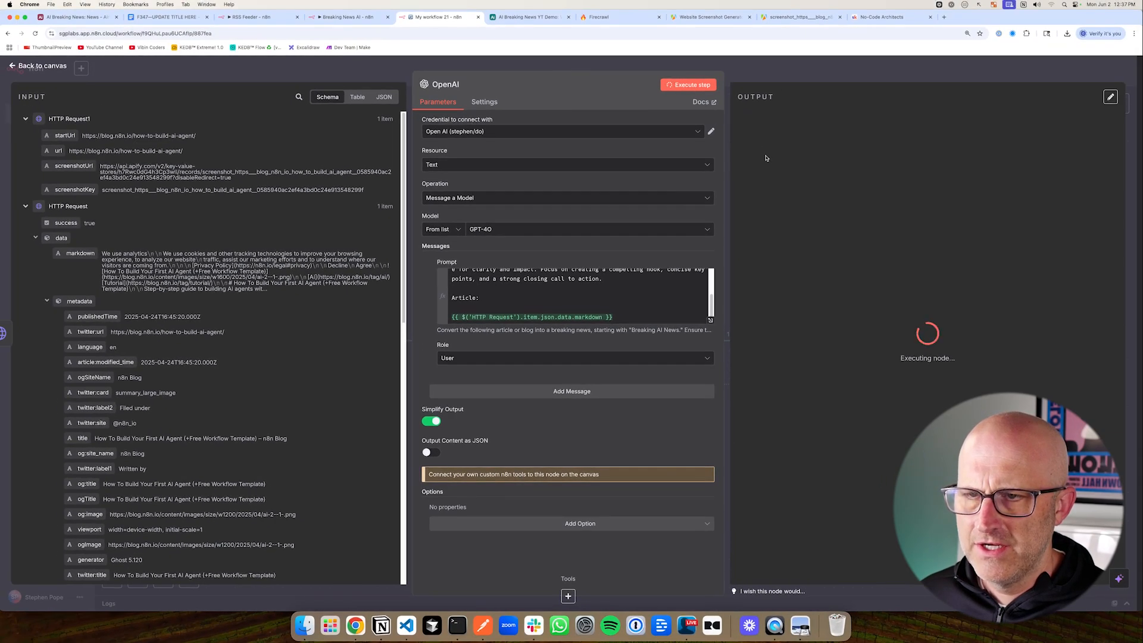
{"action": "left_click_drag", "start_coordinate": [697, 209], "coordinate": [744, 185]}
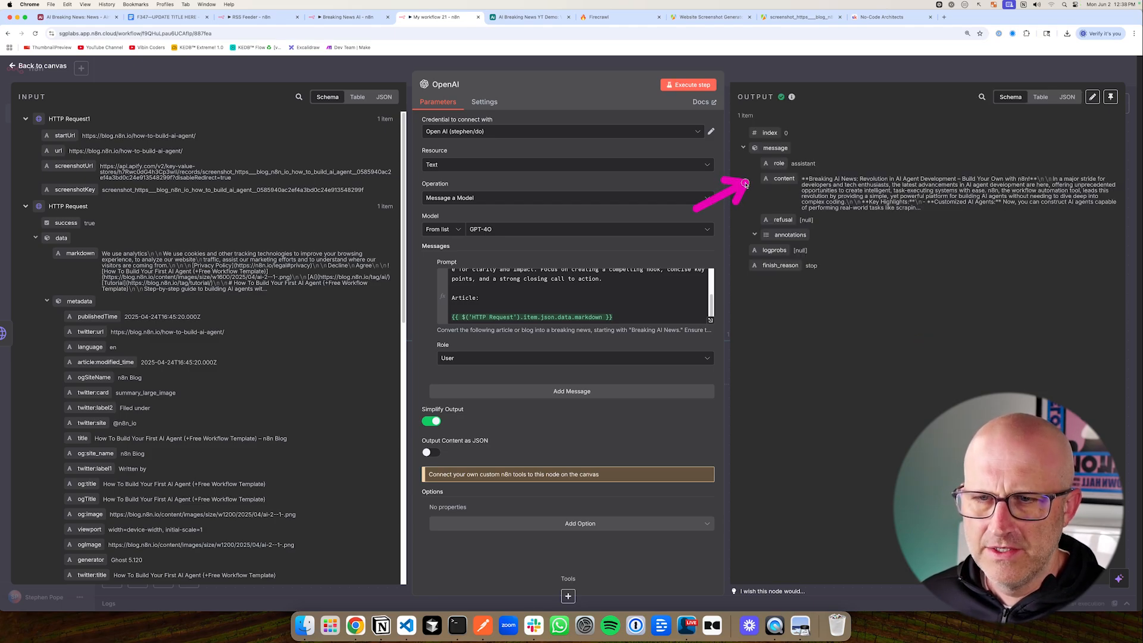
{"action": "key", "text": "Escape"}
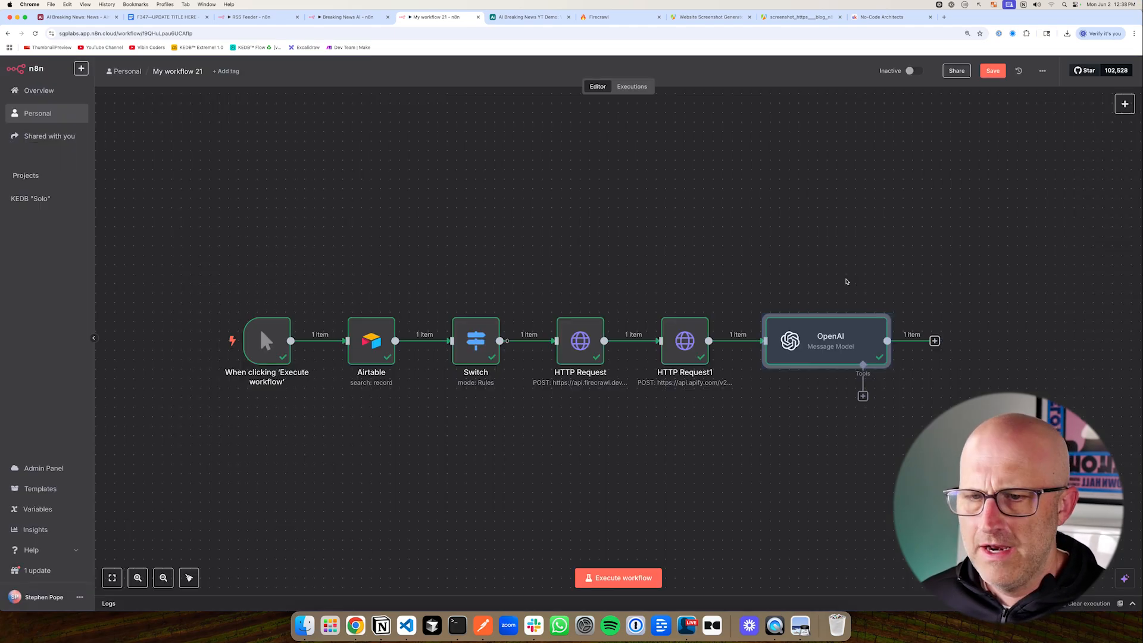
Move all six workflow nodes up-left, then view the AI Breaking News YT Demo table
{"action": "left_click_drag", "start_coordinate": [174, 272], "coordinate": [1049, 460]}
{"action": "left_click_drag", "start_coordinate": [845, 340], "coordinate": [779, 272]}
{"action": "left_click", "coordinate": [512, 17]}
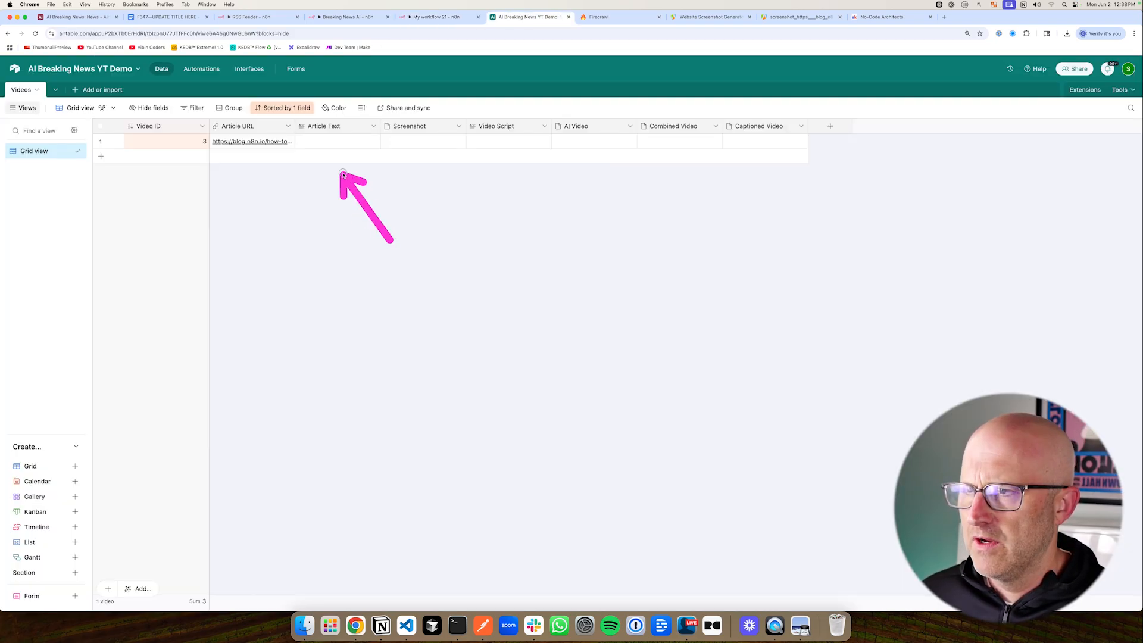
{"action": "mouse_move", "coordinate": [575, 233]}
{"action": "left_mouse_down"}
{"action": "mouse_move", "coordinate": [577, 191]}
{"action": "mouse_move", "coordinate": [607, 158]}
{"action": "mouse_move", "coordinate": [660, 168]}
{"action": "left_mouse_up"}
{"action": "left_click_drag", "start_coordinate": [774, 232], "coordinate": [756, 166]}
Add an Airtable update-record step after OpenAI on the AI Breaking News YT Demo base's Videos table
{"action": "left_click", "coordinate": [439, 18]}
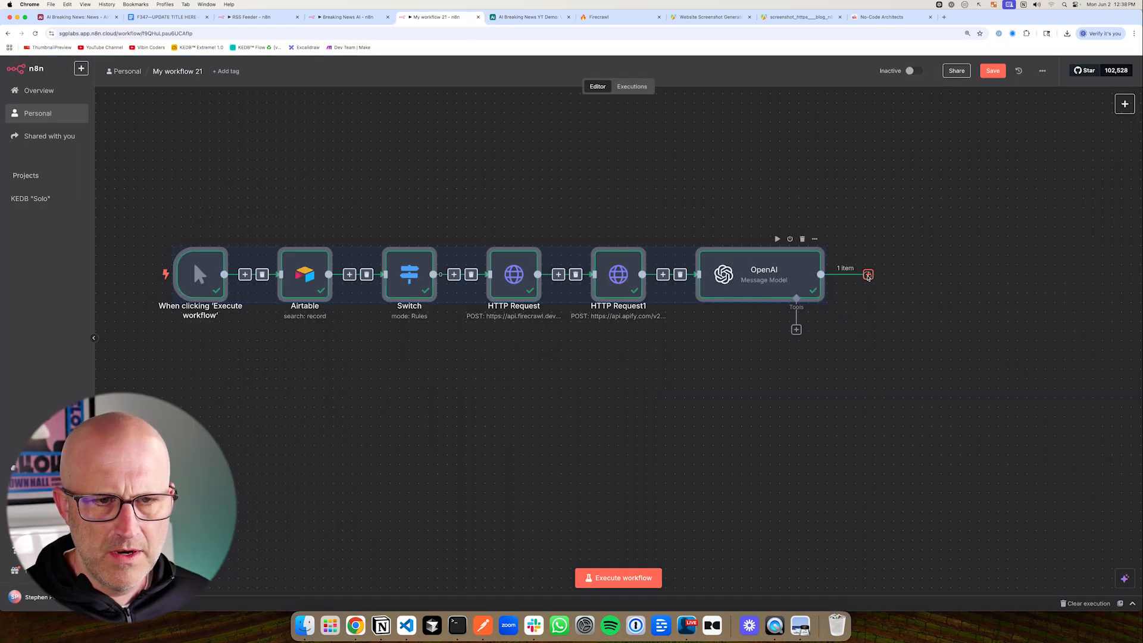
{"action": "left_click", "coordinate": [868, 274]}
{"action": "type", "text": "air"}
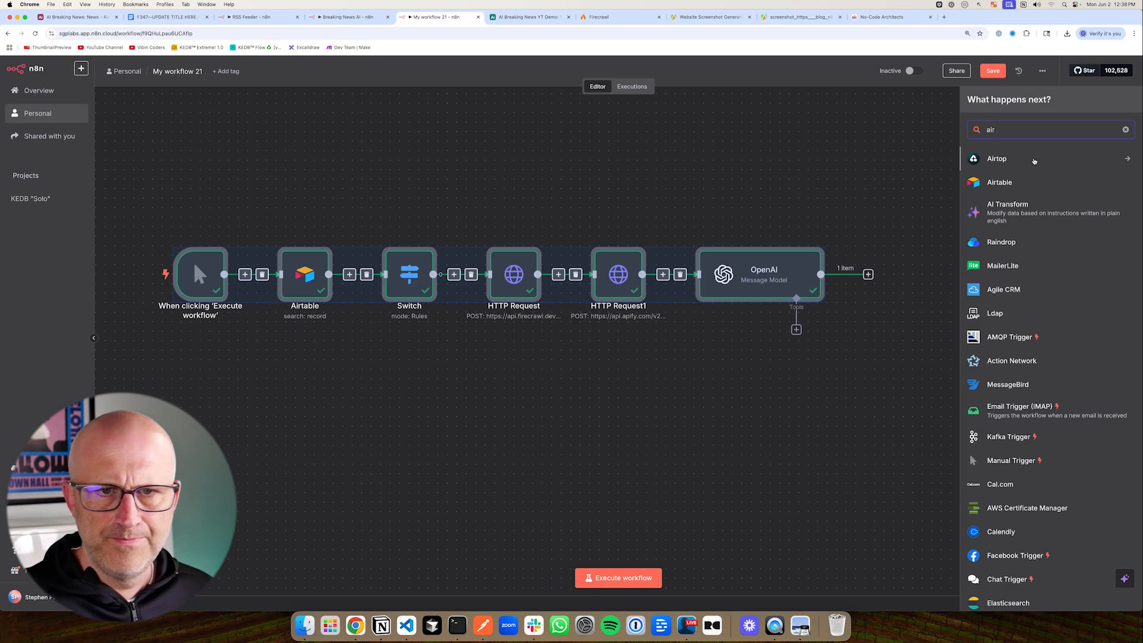
{"action": "left_click", "coordinate": [999, 182]}
{"action": "left_click", "coordinate": [1002, 329]}
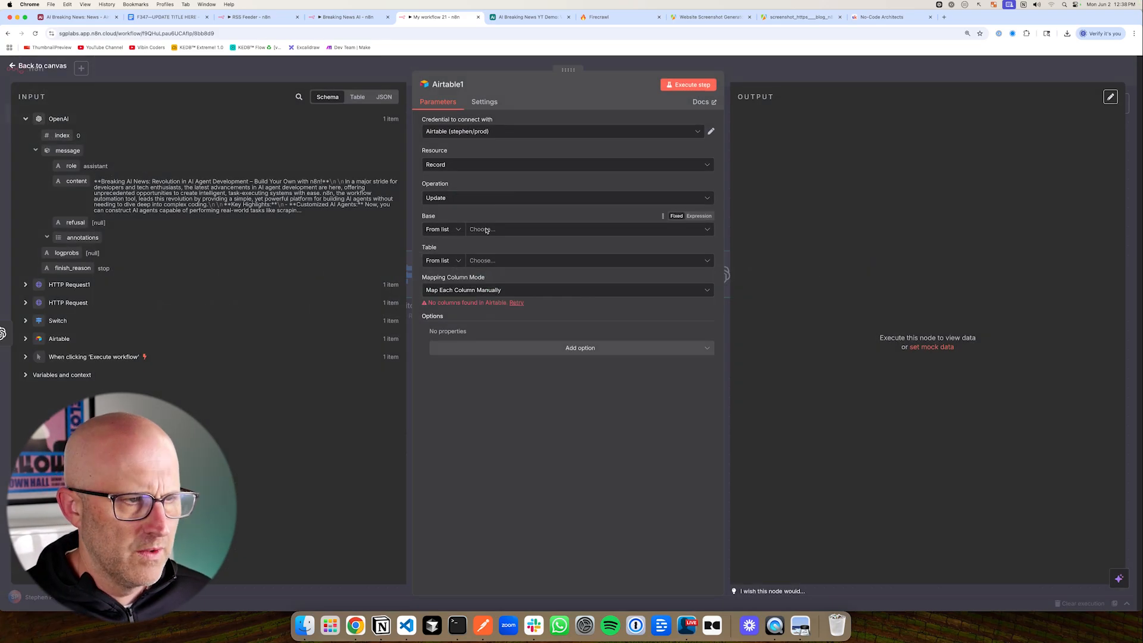
{"action": "left_click", "coordinate": [481, 229]}
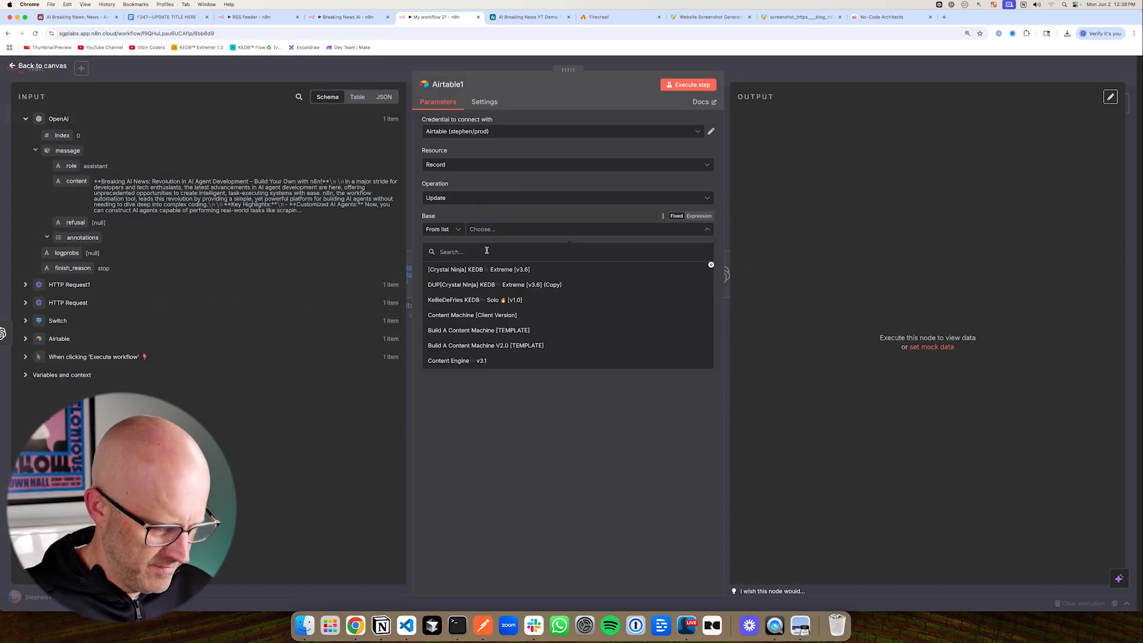
{"action": "type", "text": "news"}
{"action": "left_click", "coordinate": [487, 269]}
{"action": "left_click", "coordinate": [488, 261]}
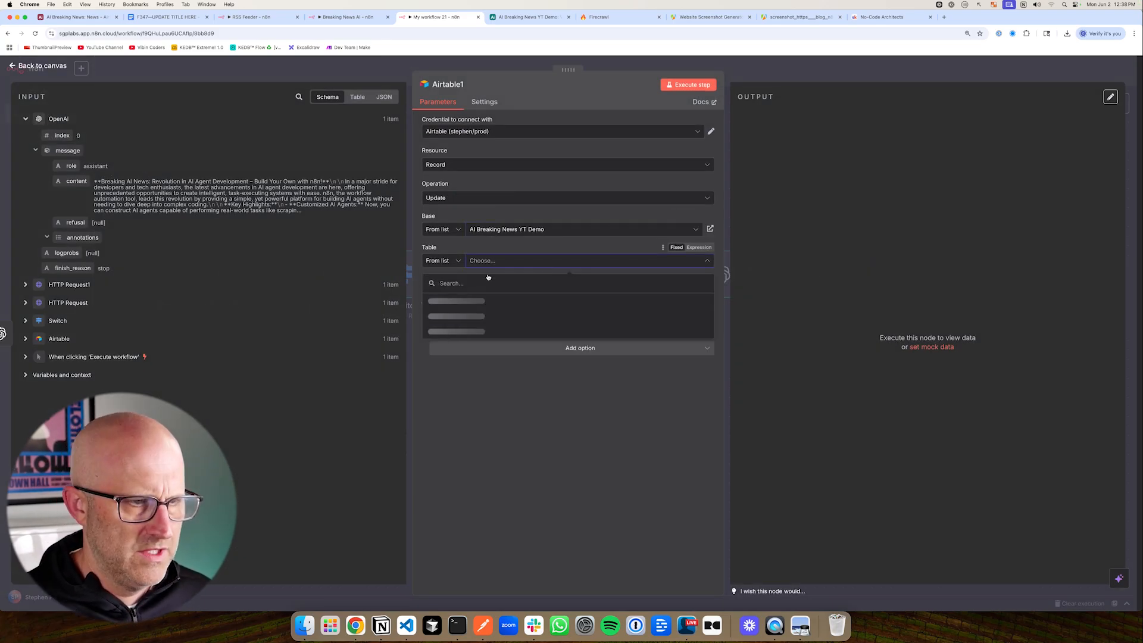
{"action": "left_click", "coordinate": [447, 298]}
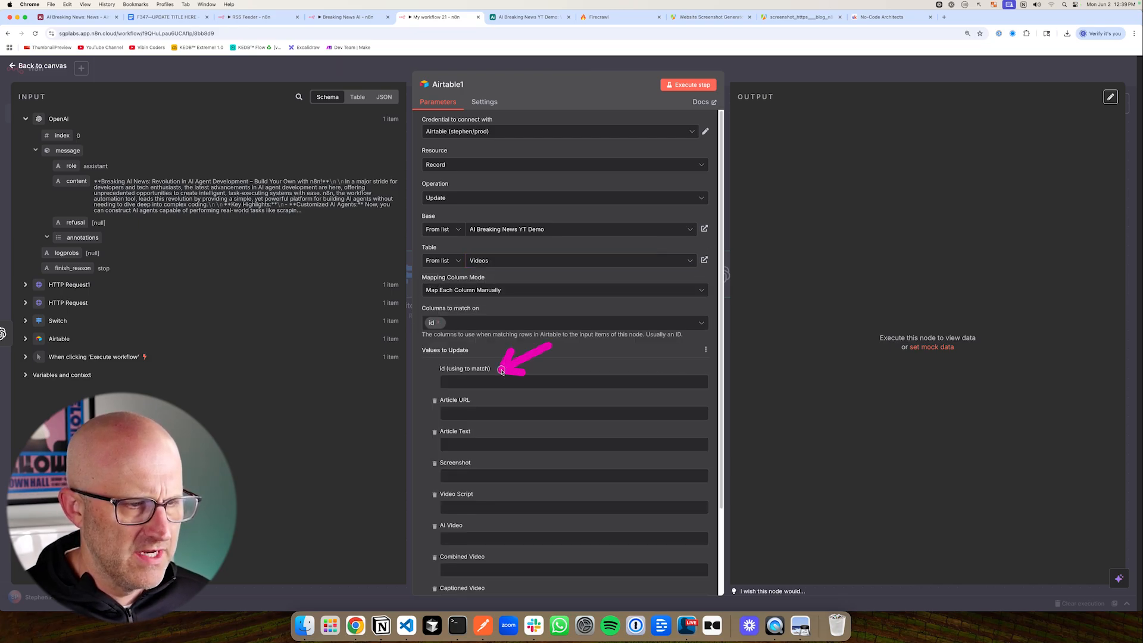
Match on the Airtable record id, drop Article URL, and map the scraped markdown into Article Text
{"action": "left_click", "coordinate": [50, 338]}
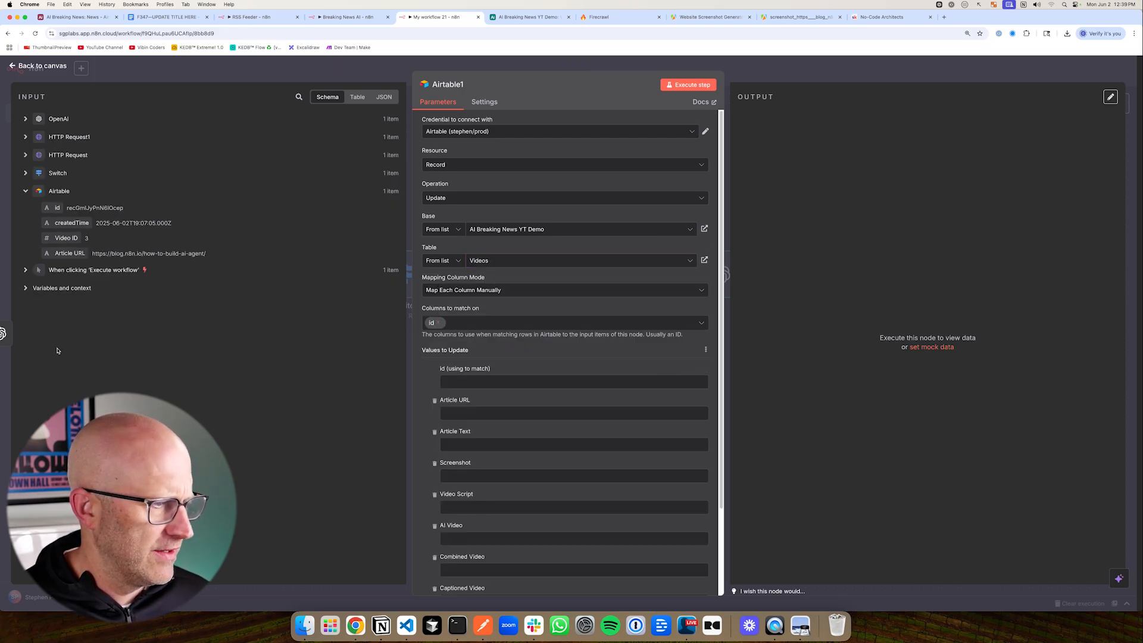
{"action": "left_click_drag", "start_coordinate": [61, 214], "coordinate": [466, 384]}
{"action": "left_click", "coordinate": [433, 411]}
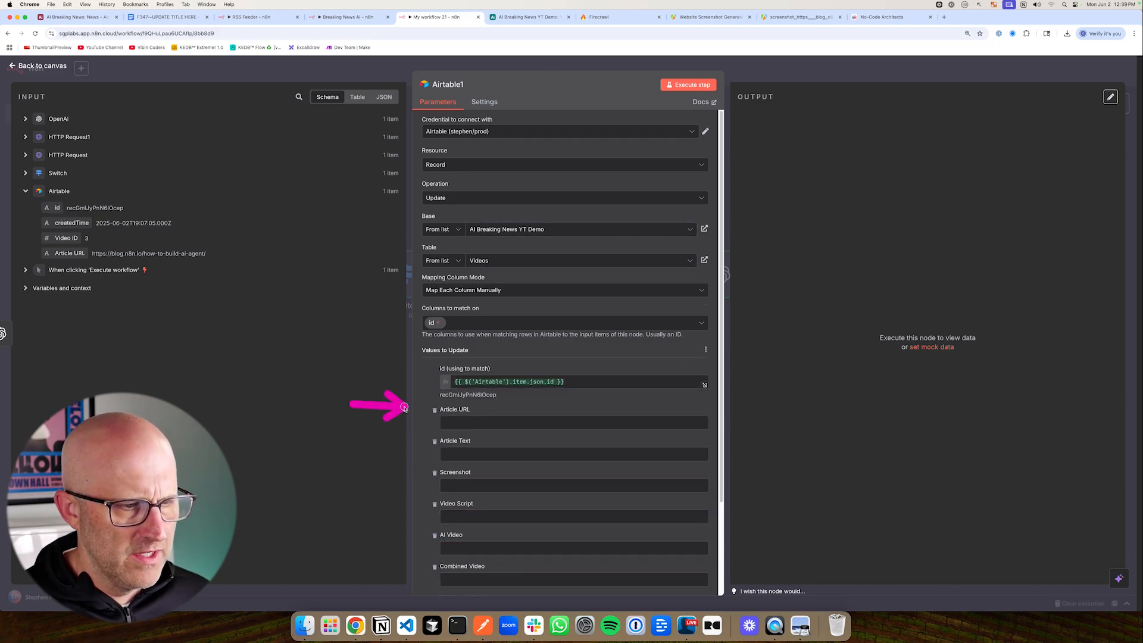
{"action": "left_click", "coordinate": [433, 411]}
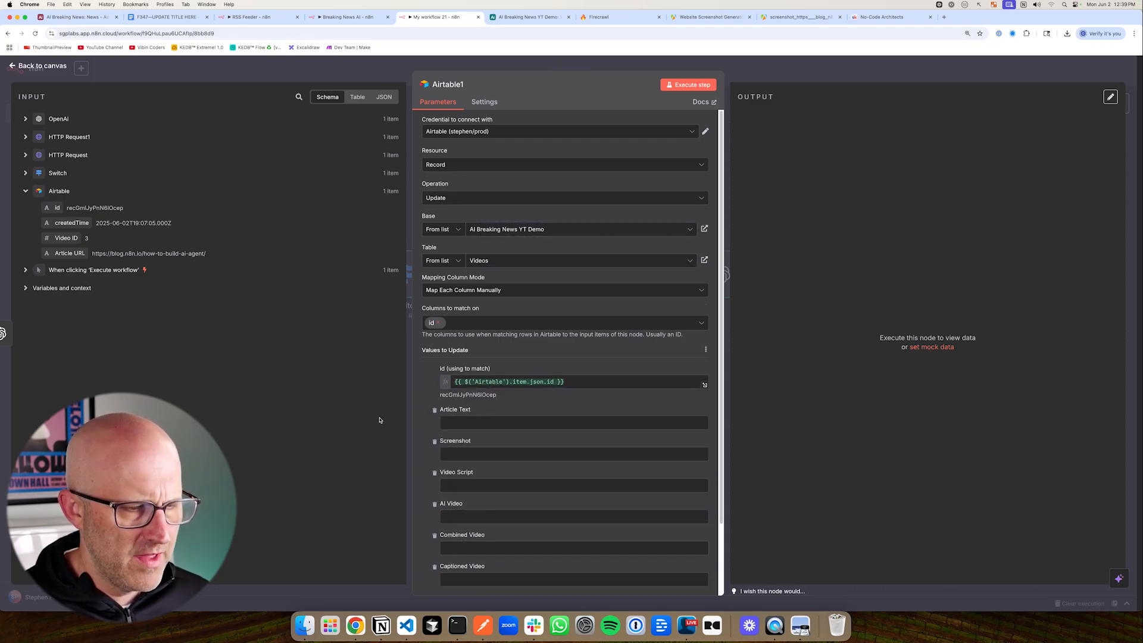
{"action": "left_click", "coordinate": [26, 155]}
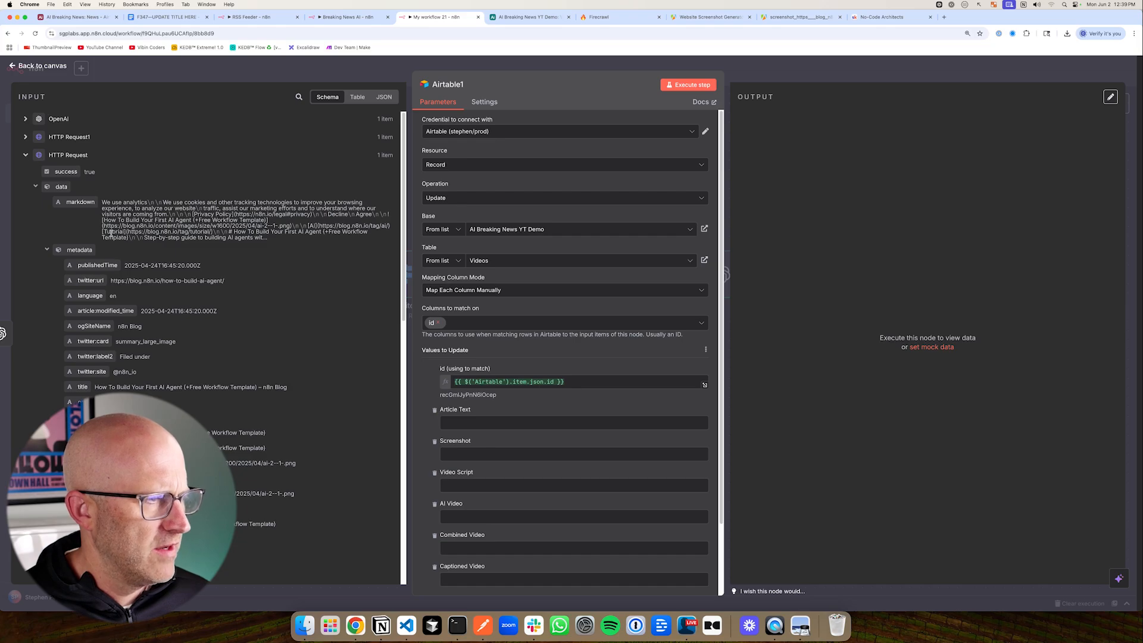
{"action": "left_click_drag", "start_coordinate": [80, 201], "coordinate": [467, 423]}
{"action": "left_click", "coordinate": [418, 413]}
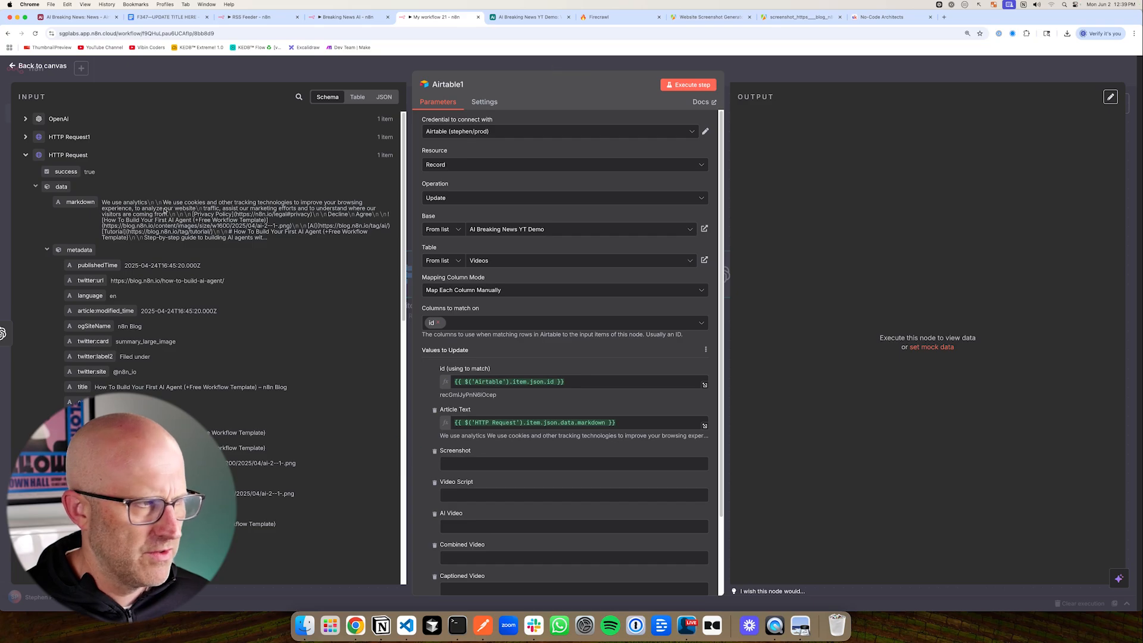
Map HTTP Request1's screenshotUrl into Screenshot and OpenAI's message content into Video Script
{"action": "left_click", "coordinate": [25, 137]}
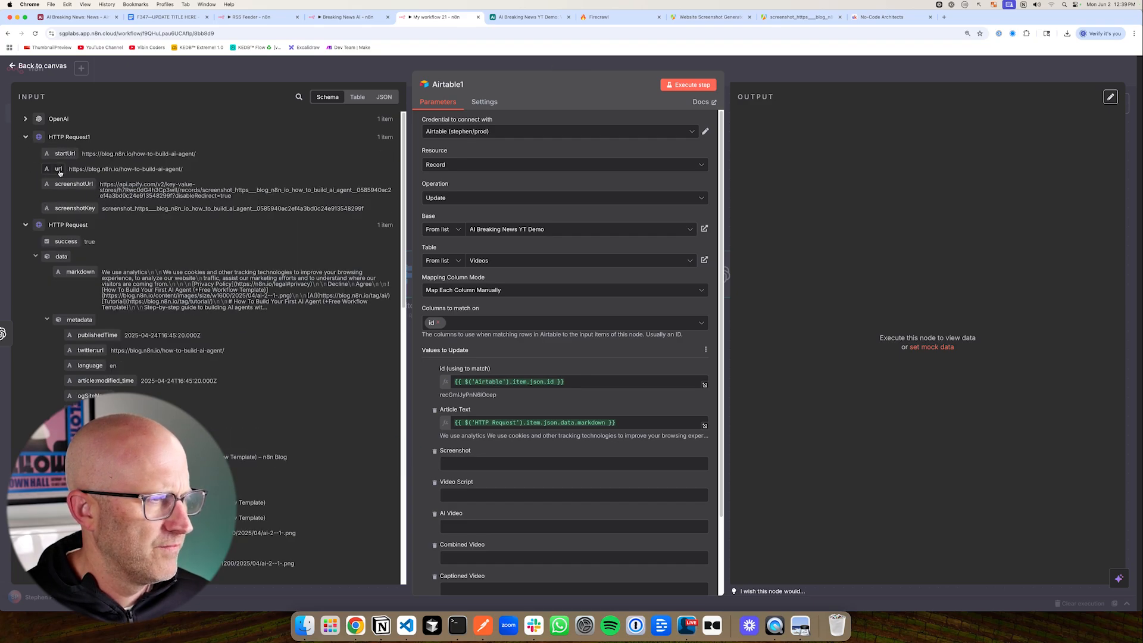
{"action": "left_click_drag", "start_coordinate": [73, 187], "coordinate": [469, 468]}
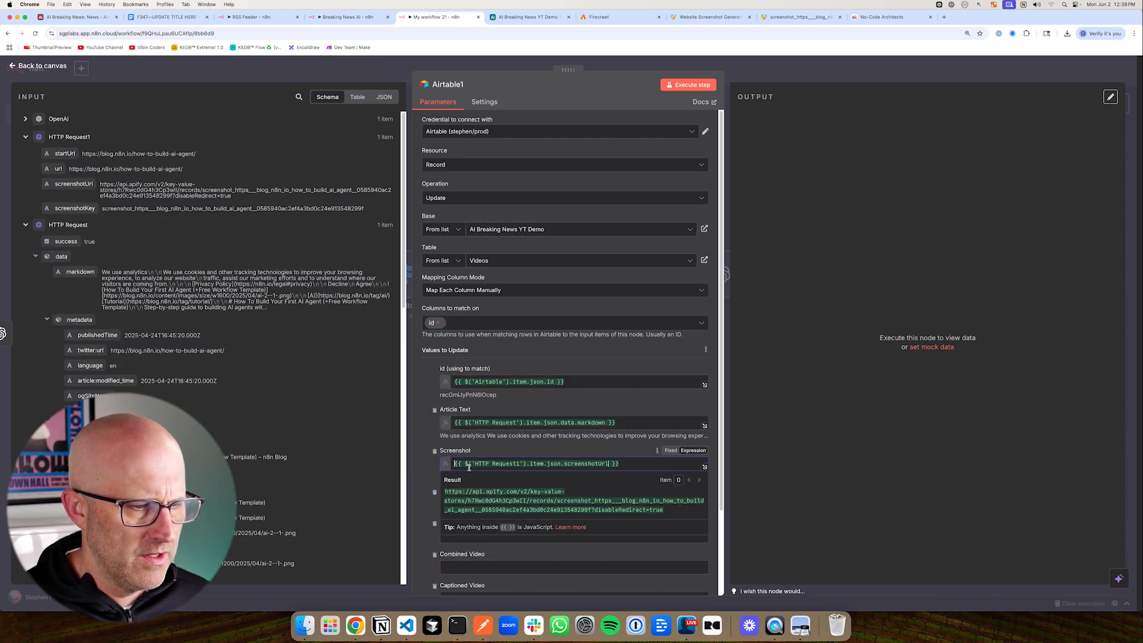
{"action": "left_click", "coordinate": [419, 501]}
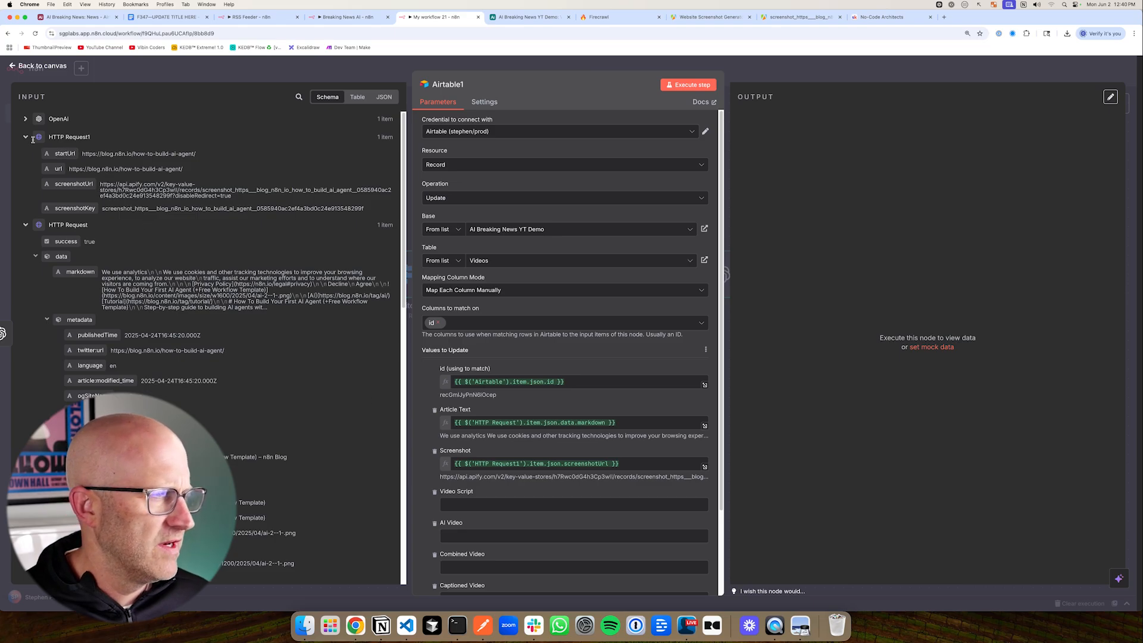
{"action": "left_click", "coordinate": [27, 121]}
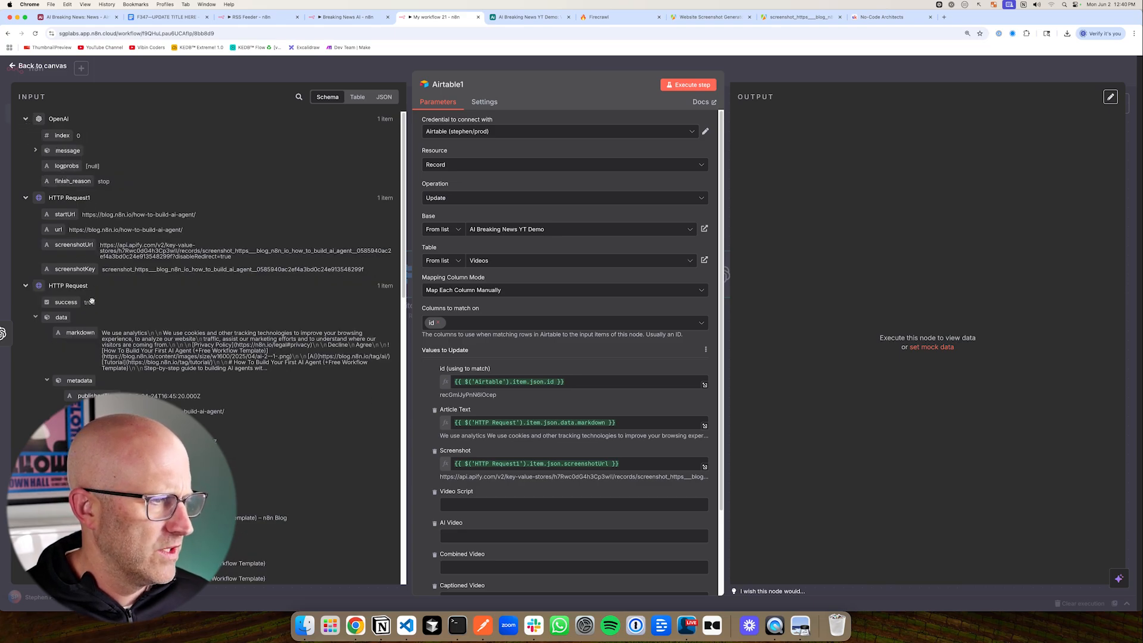
{"action": "left_click", "coordinate": [36, 150]}
{"action": "mouse_move", "coordinate": [76, 182]}
{"action": "left_mouse_down"}
{"action": "mouse_move", "coordinate": [250, 247]}
{"action": "mouse_move", "coordinate": [469, 504]}
{"action": "left_mouse_up"}
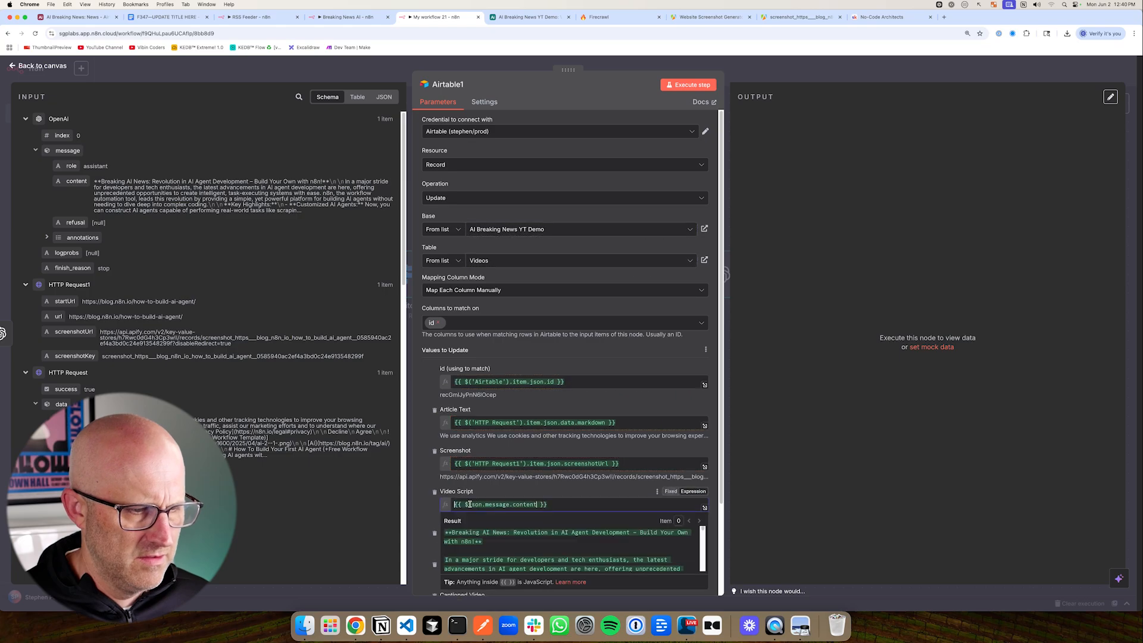
{"action": "left_click", "coordinate": [422, 431]}
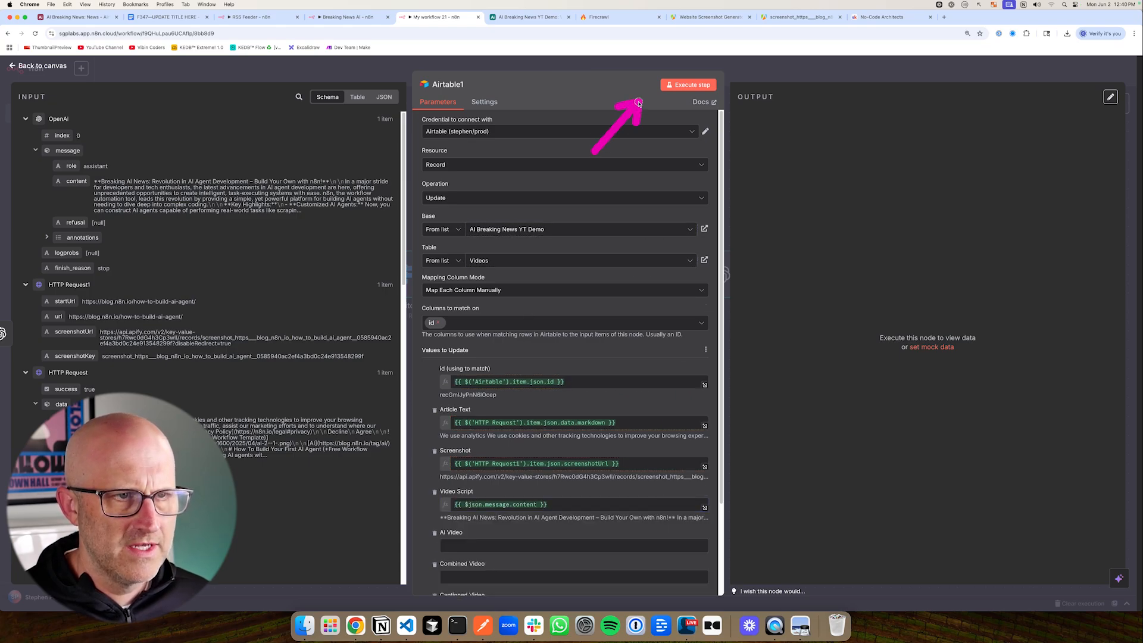
Test the Airtable1 update, check the Videos table, and open the failing Screenshot expression
{"action": "left_click", "coordinate": [688, 84]}
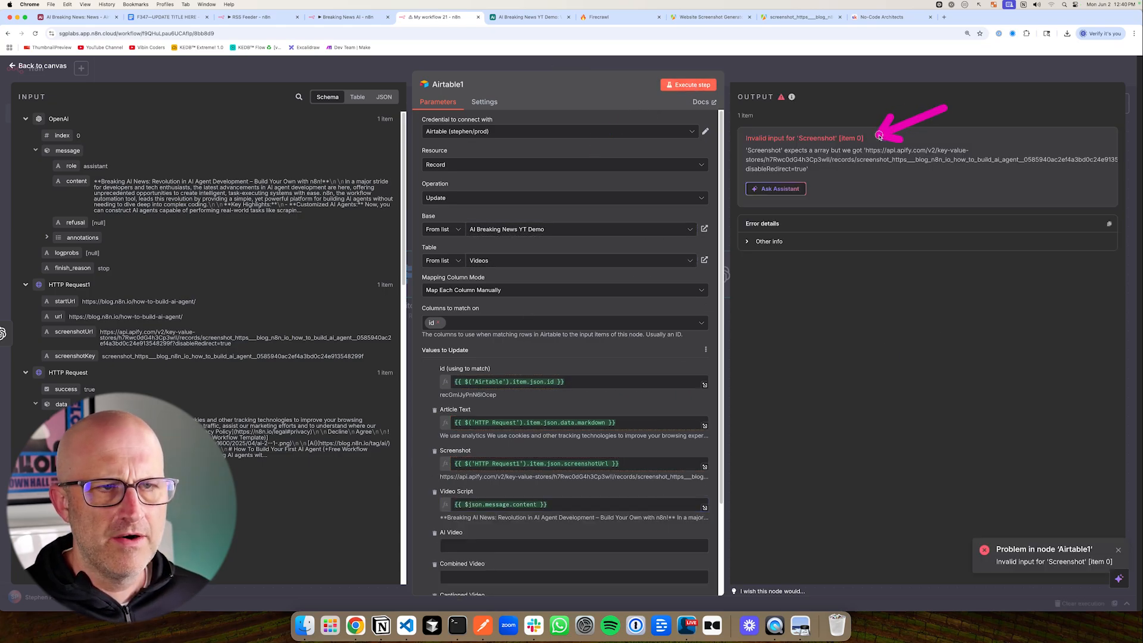
{"action": "left_click", "coordinate": [523, 17]}
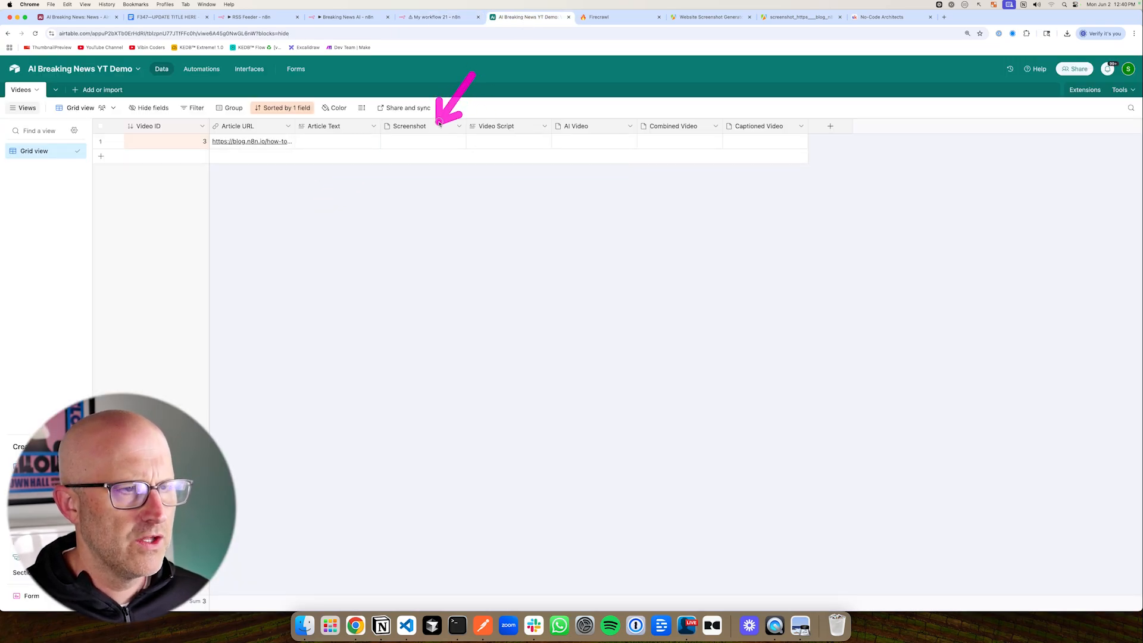
{"action": "left_click", "coordinate": [437, 17]}
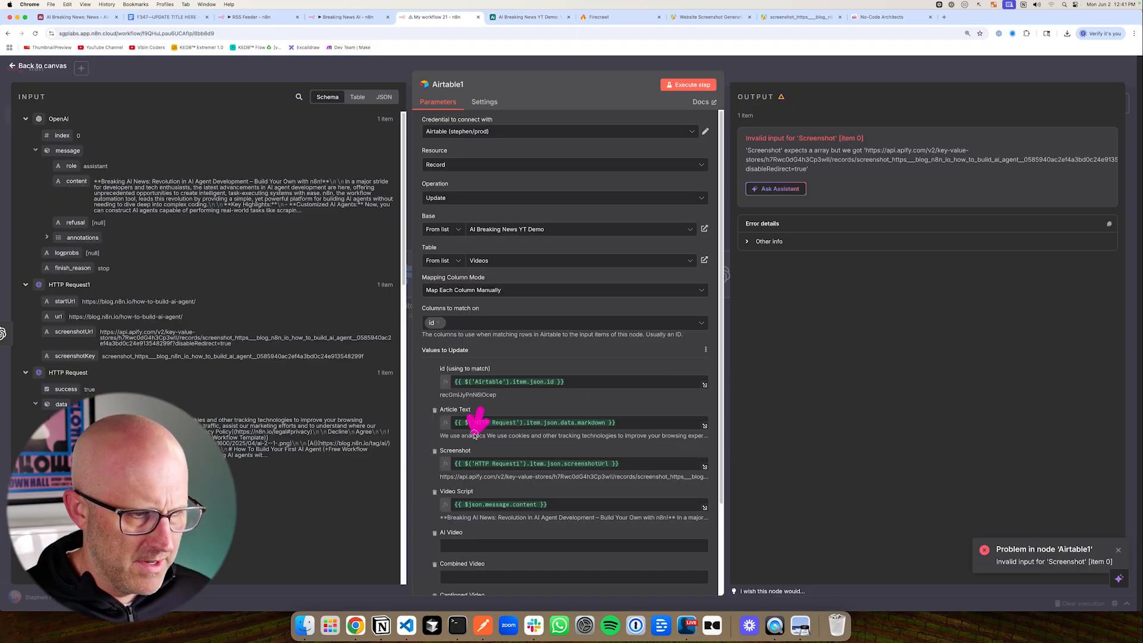
{"action": "left_click", "coordinate": [704, 468]}
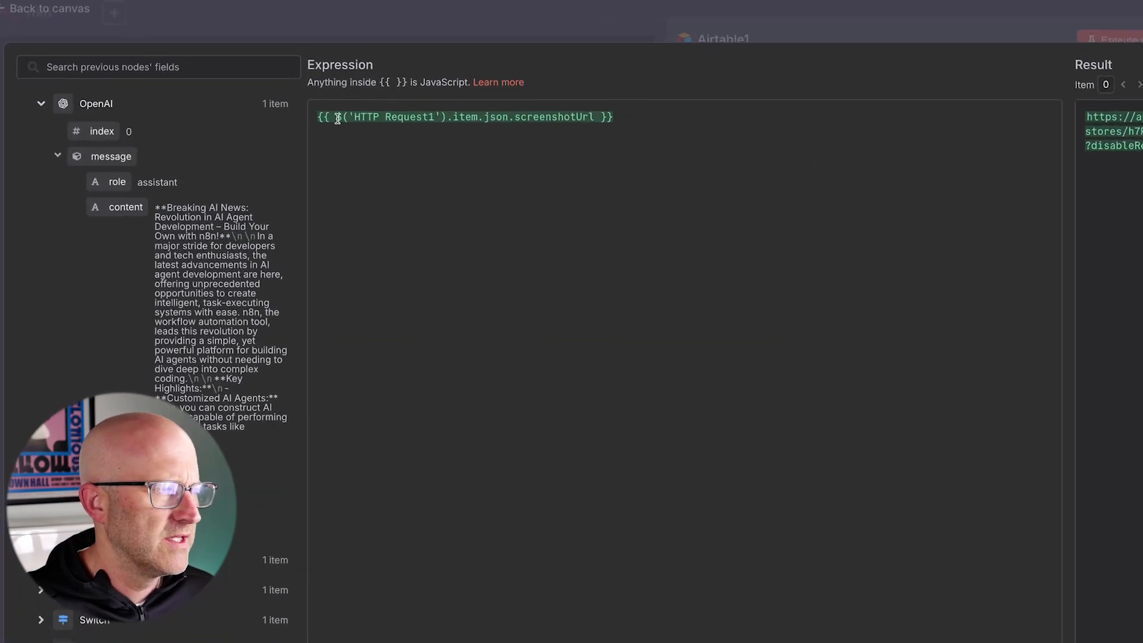
Wrap the Screenshot expression as [{"url": …screenshotUrl}] and rerun the Airtable1 update
{"action": "type", "text": "["}
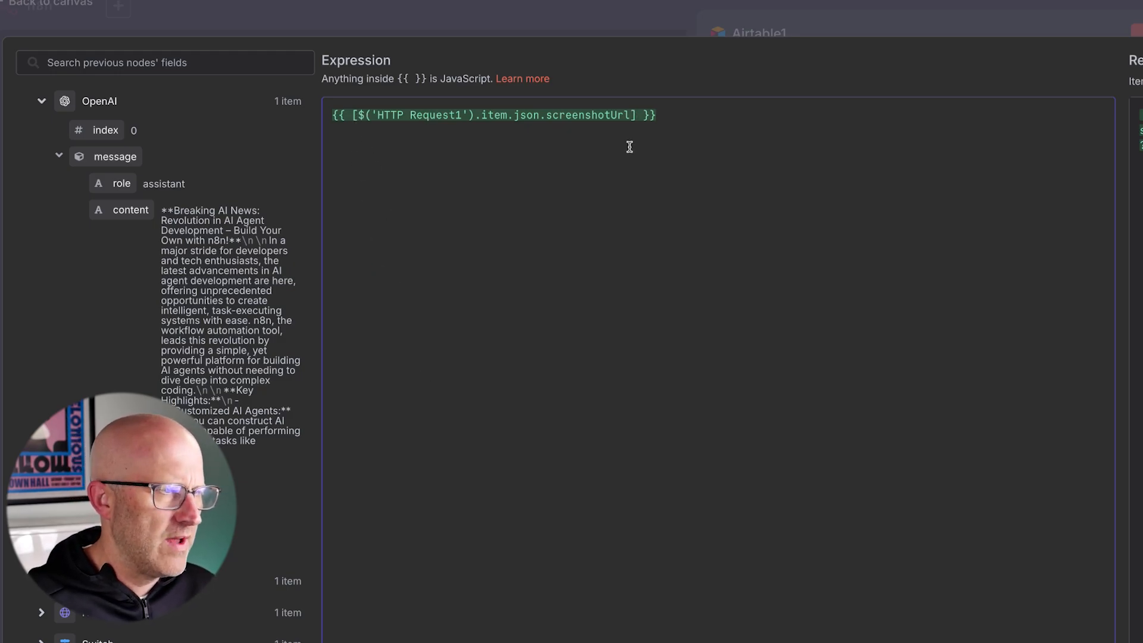
{"action": "type", "text": "{"}
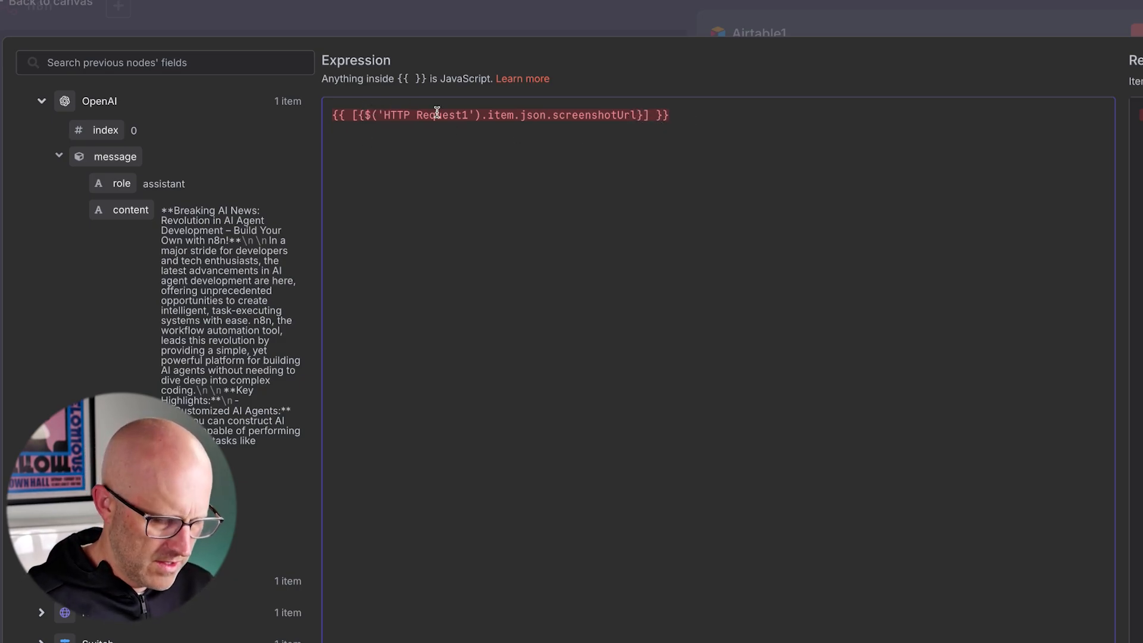
{"action": "type", "text": "\""}
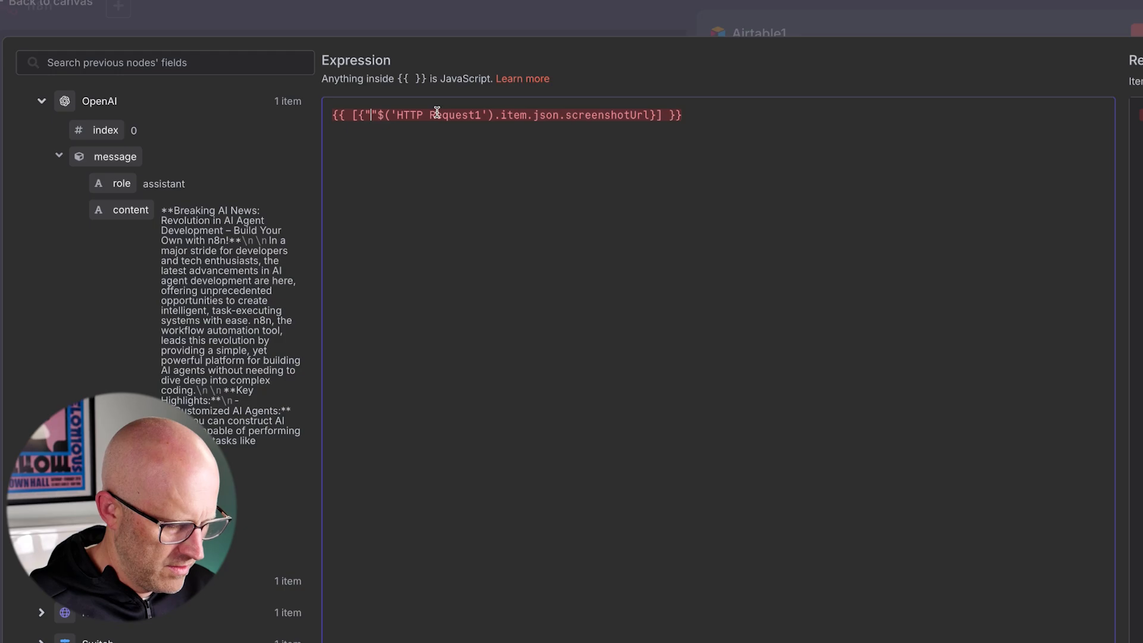
{"action": "type", "text": "url\""}
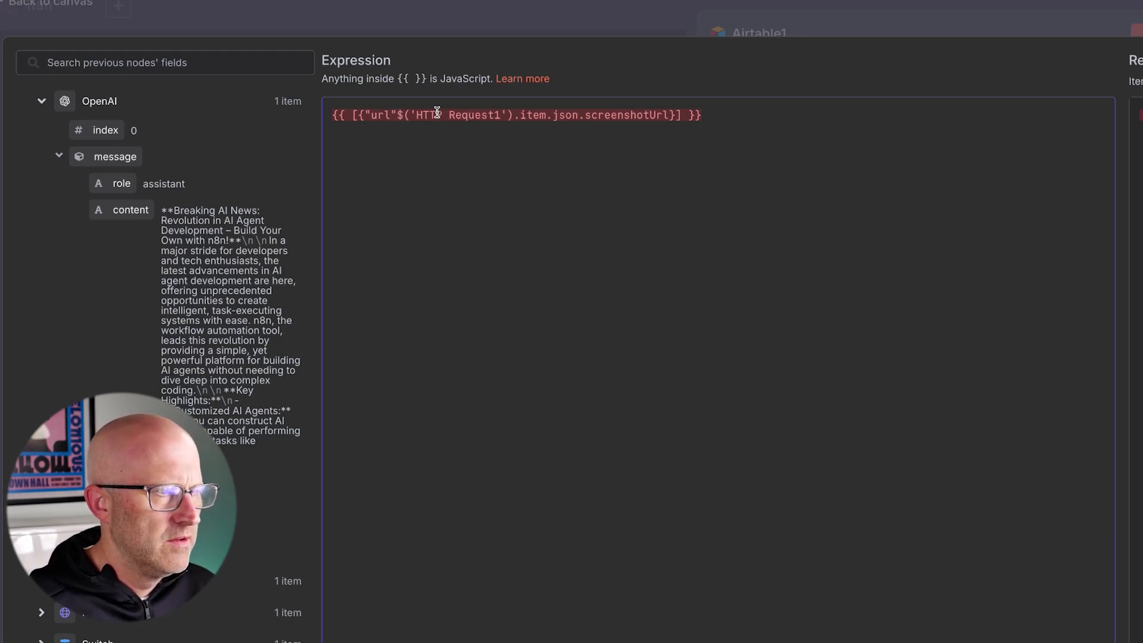
{"action": "type", "text": ":"}
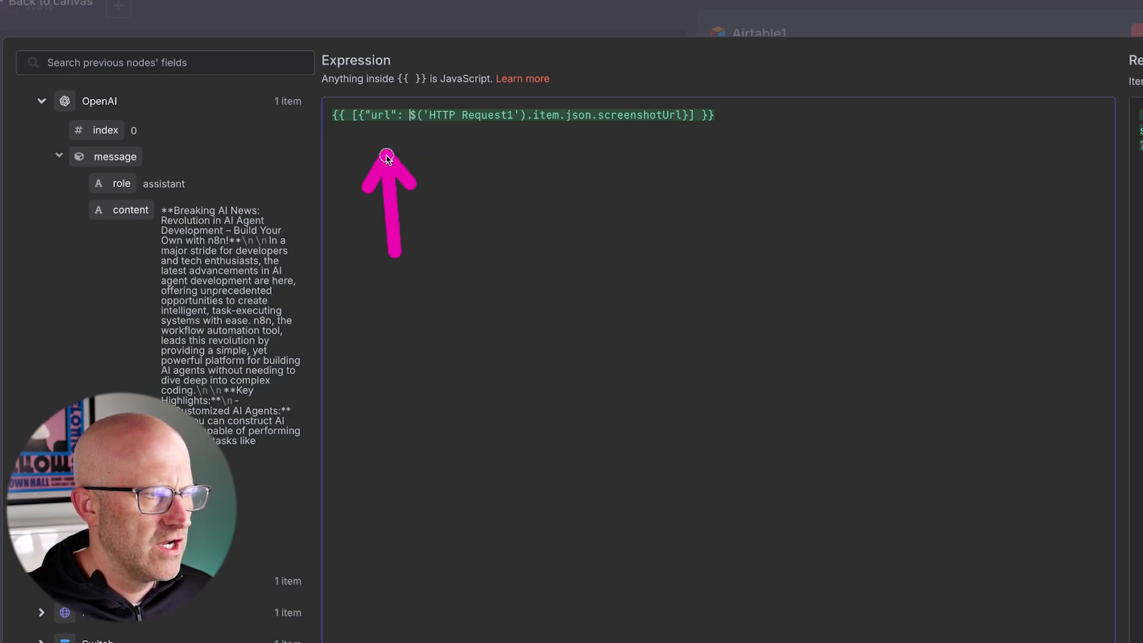
{"action": "left_click", "coordinate": [872, 36]}
{"action": "left_click", "coordinate": [688, 85]}
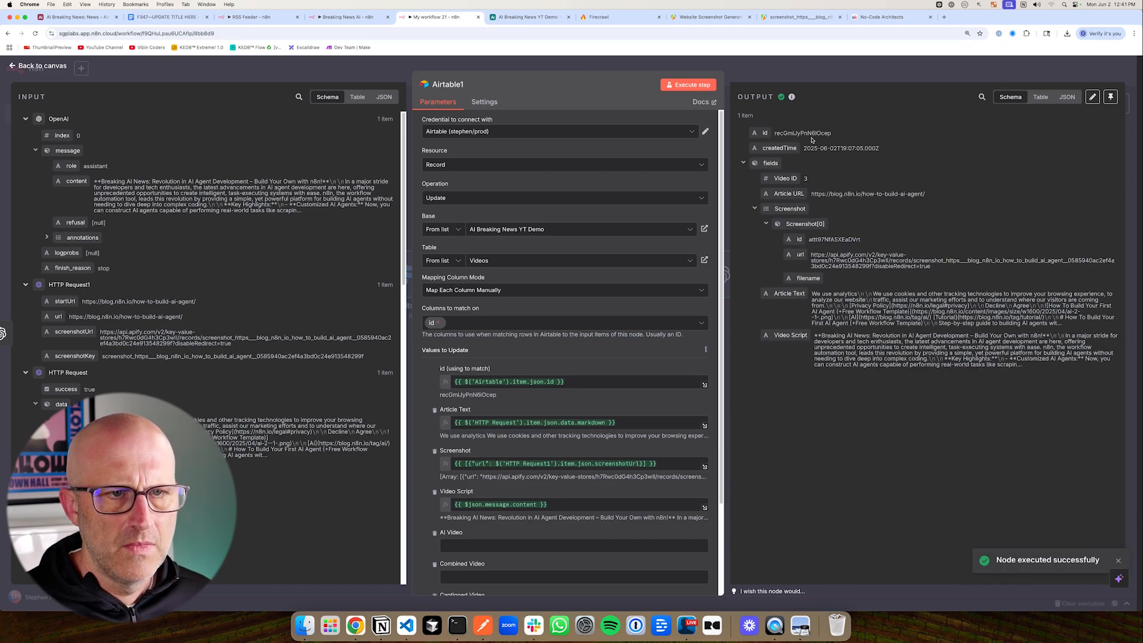
Inspect the Videos record's screenshot attachment and Video Script text in Airtable
{"action": "left_click", "coordinate": [524, 17]}
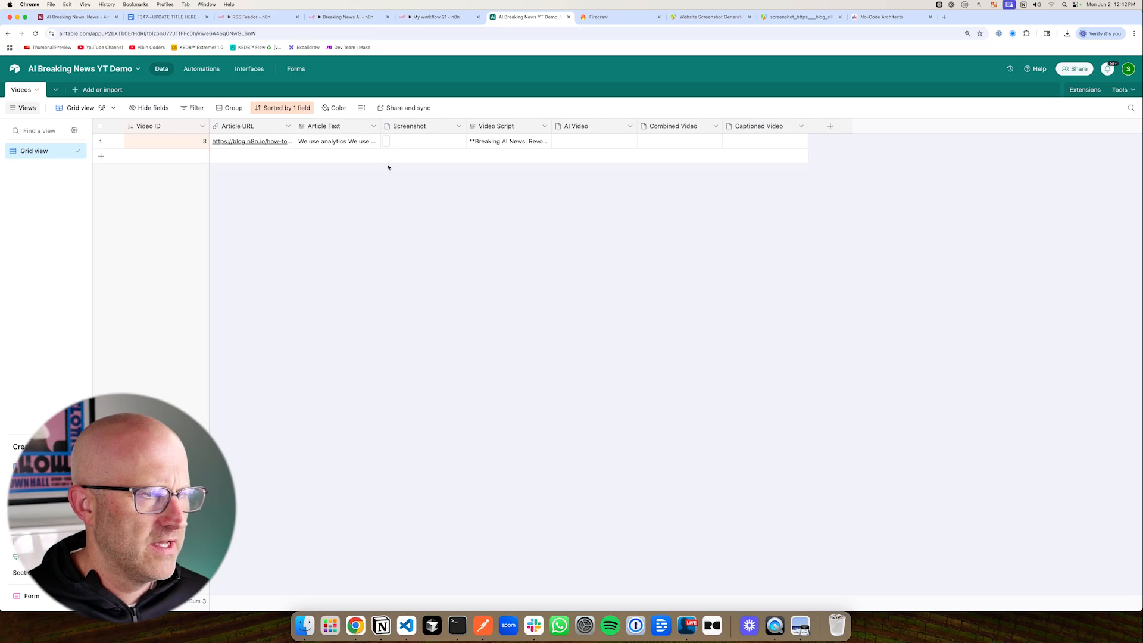
{"action": "left_click", "coordinate": [385, 140]}
{"action": "left_click", "coordinate": [389, 144]}
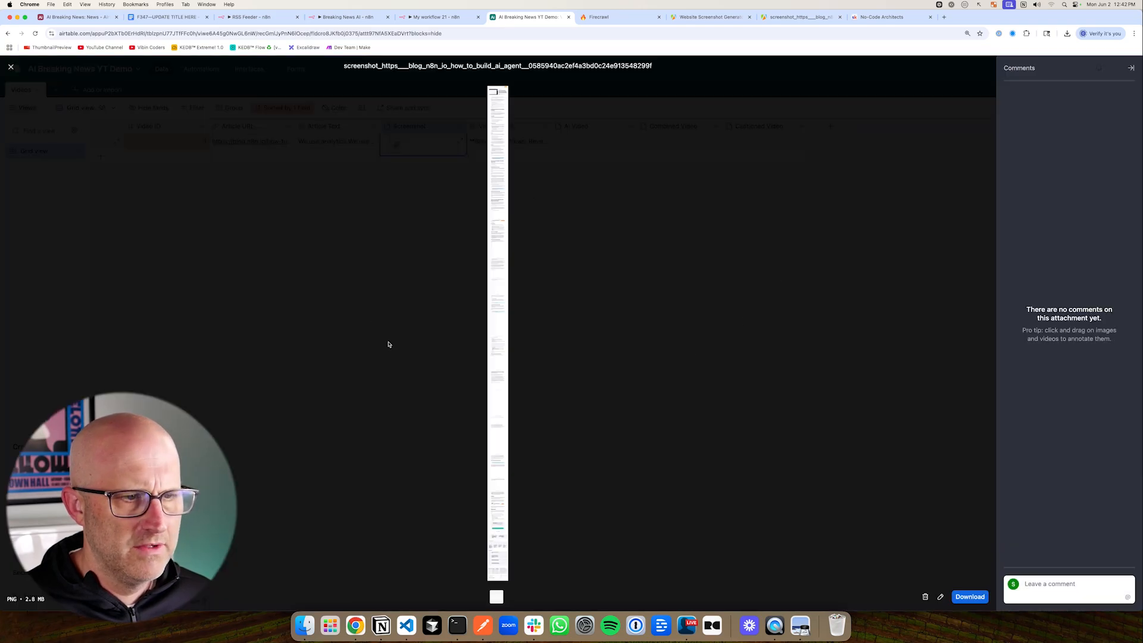
{"action": "left_click", "coordinate": [366, 153]}
{"action": "left_click", "coordinate": [491, 141]}
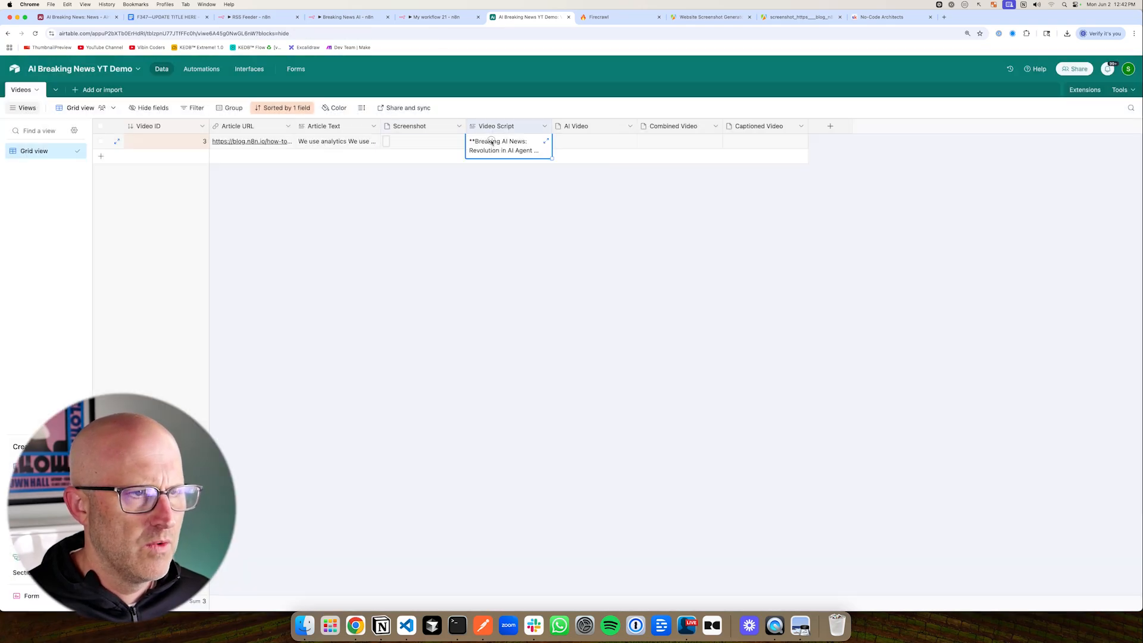
{"action": "left_click", "coordinate": [545, 141]}
{"action": "left_click", "coordinate": [467, 298]}
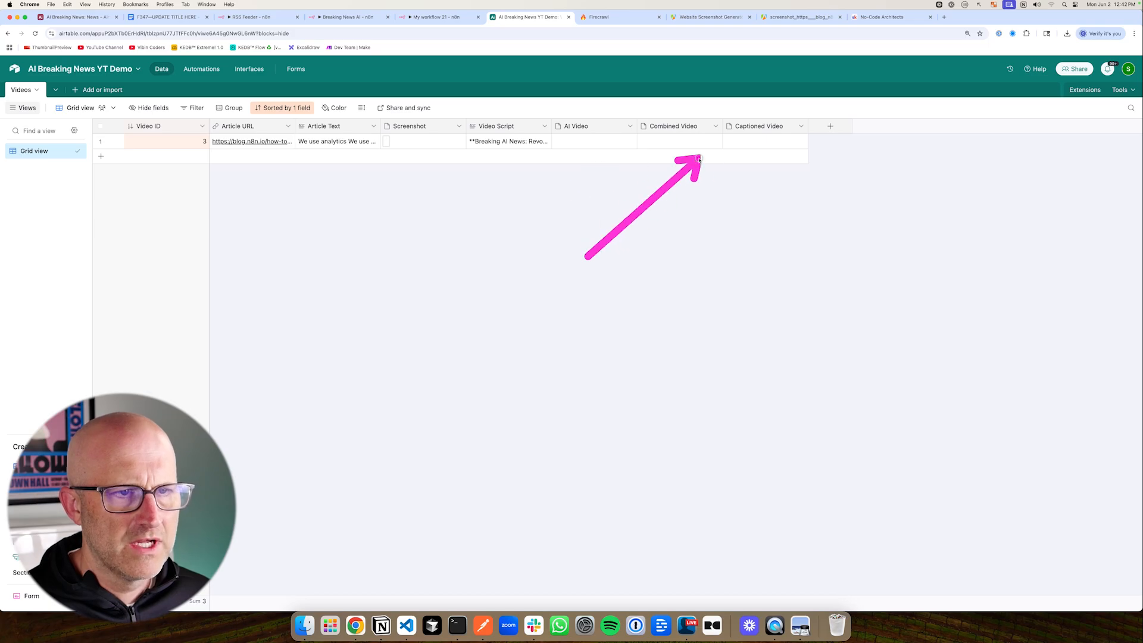
Close the Airtable1 node and return to the workflow canvas
{"action": "mouse_move", "coordinate": [698, 159]}
{"action": "left_mouse_down"}
{"action": "mouse_move", "coordinate": [564, 140]}
{"action": "mouse_move", "coordinate": [682, 144]}
{"action": "left_mouse_up"}
{"action": "left_click_drag", "start_coordinate": [893, 205], "coordinate": [831, 155]}
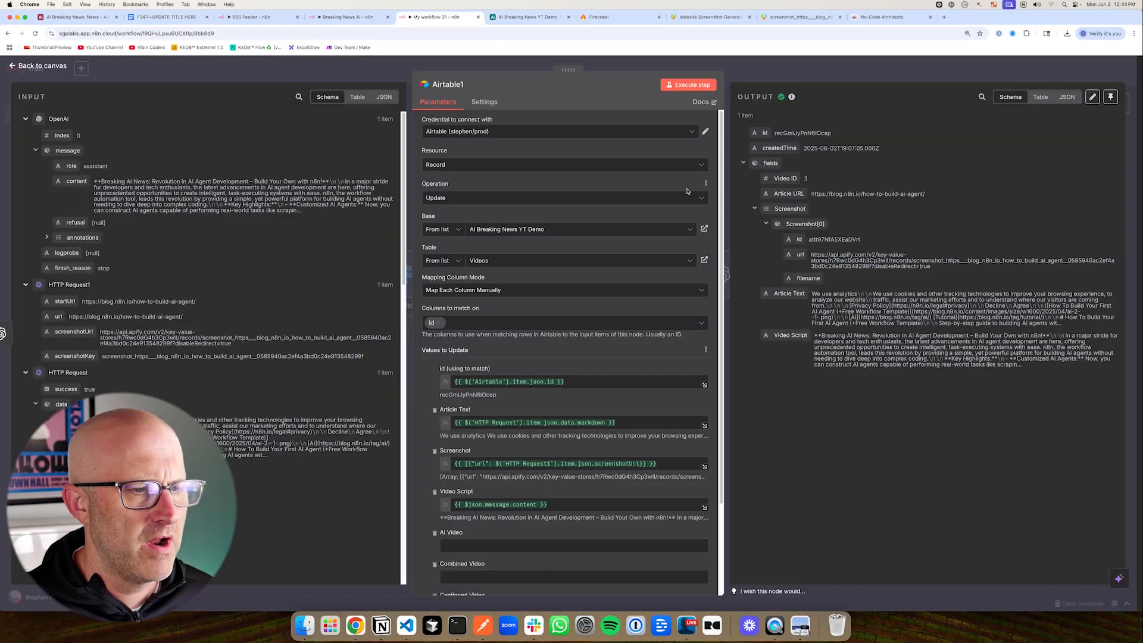
{"action": "left_click", "coordinate": [354, 80]}
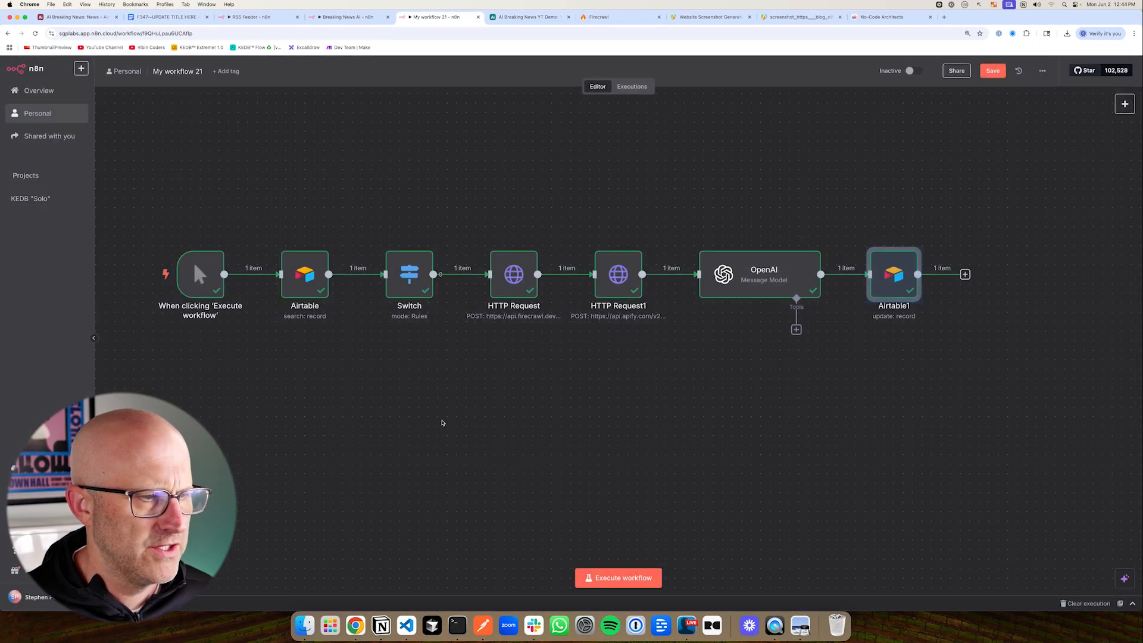
Move the nodes from HTTP Request to Airtable1 higher up the canvas
{"action": "mouse_move", "coordinate": [335, 391]}
{"action": "left_mouse_down"}
{"action": "mouse_move", "coordinate": [374, 334]}
{"action": "mouse_move", "coordinate": [364, 320]}
{"action": "mouse_move", "coordinate": [316, 348]}
{"action": "mouse_move", "coordinate": [373, 323]}
{"action": "left_mouse_up"}
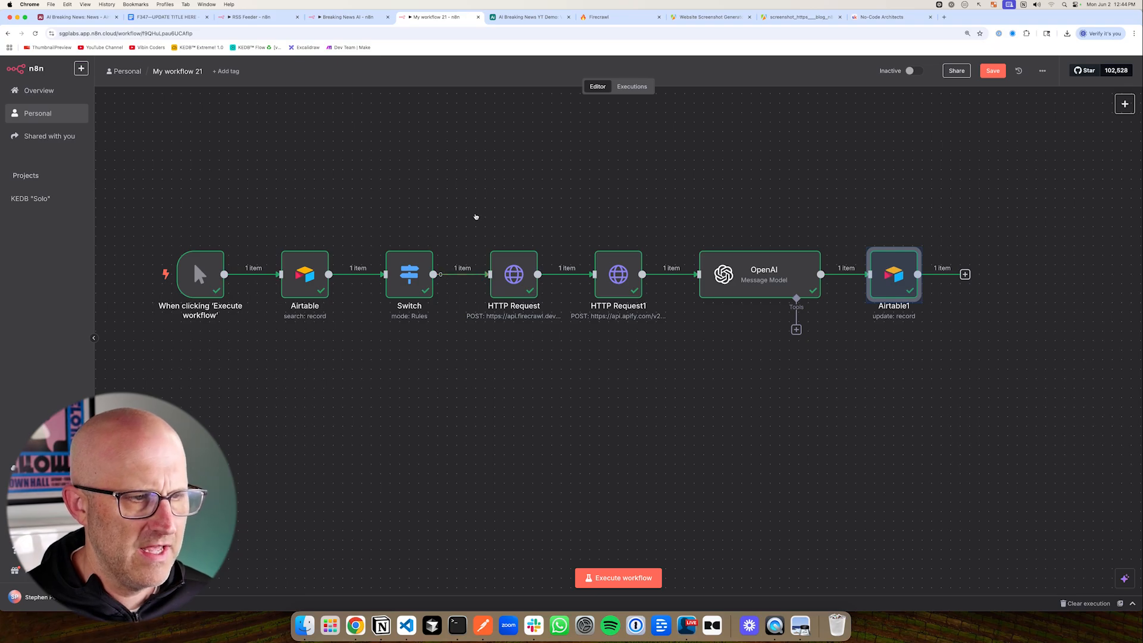
{"action": "left_click_drag", "start_coordinate": [475, 220], "coordinate": [947, 332]}
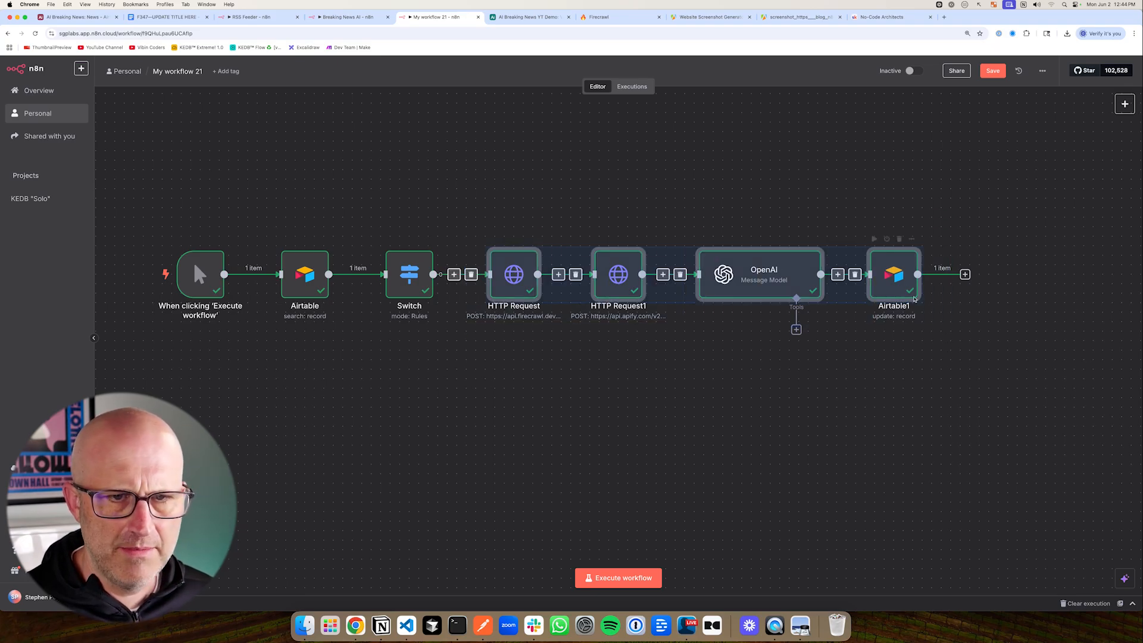
{"action": "left_click_drag", "start_coordinate": [901, 278], "coordinate": [901, 189]}
Add a second, empty routing rule to the Switch node after reviewing the Airtable columns
{"action": "left_click", "coordinate": [539, 16]}
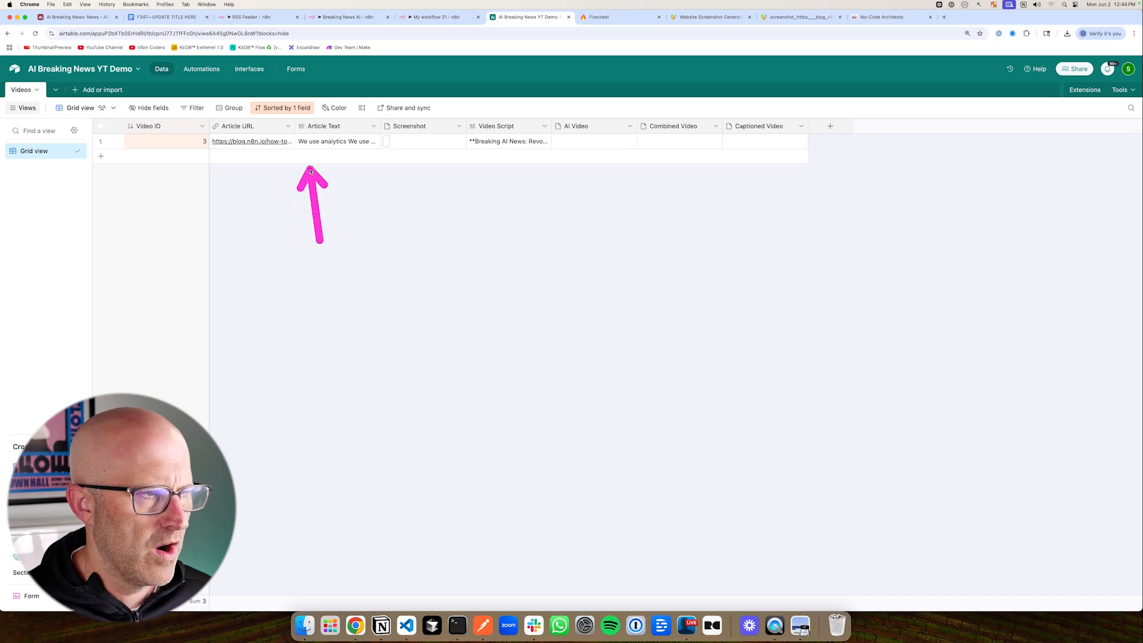
{"action": "left_click", "coordinate": [436, 19]}
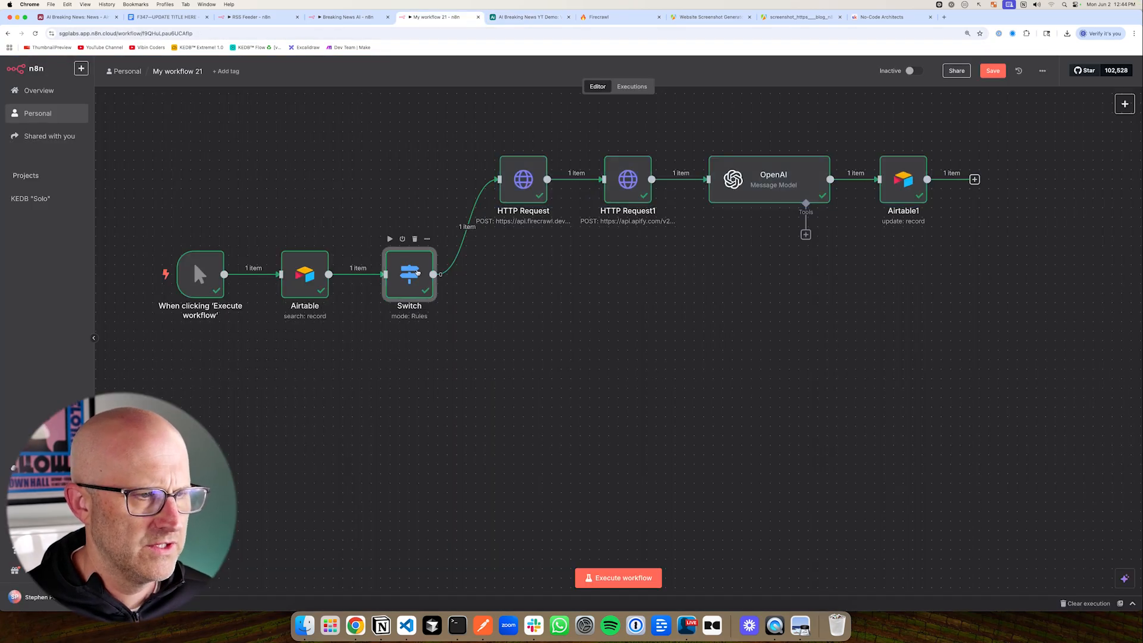
{"action": "double_click", "coordinate": [408, 273]}
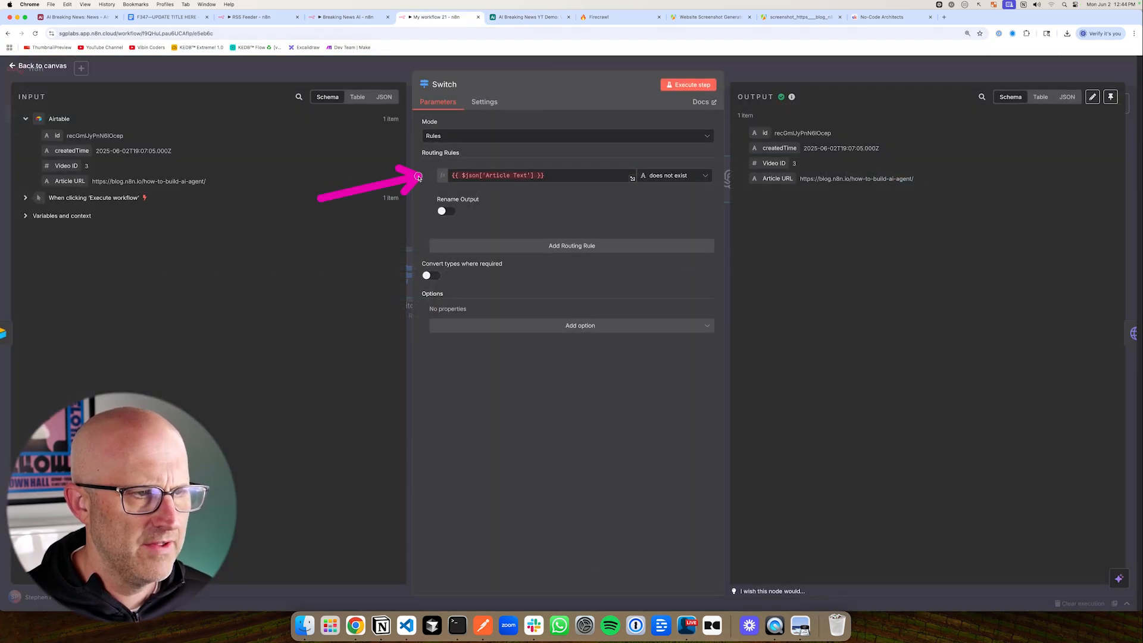
{"action": "left_click", "coordinate": [557, 246]}
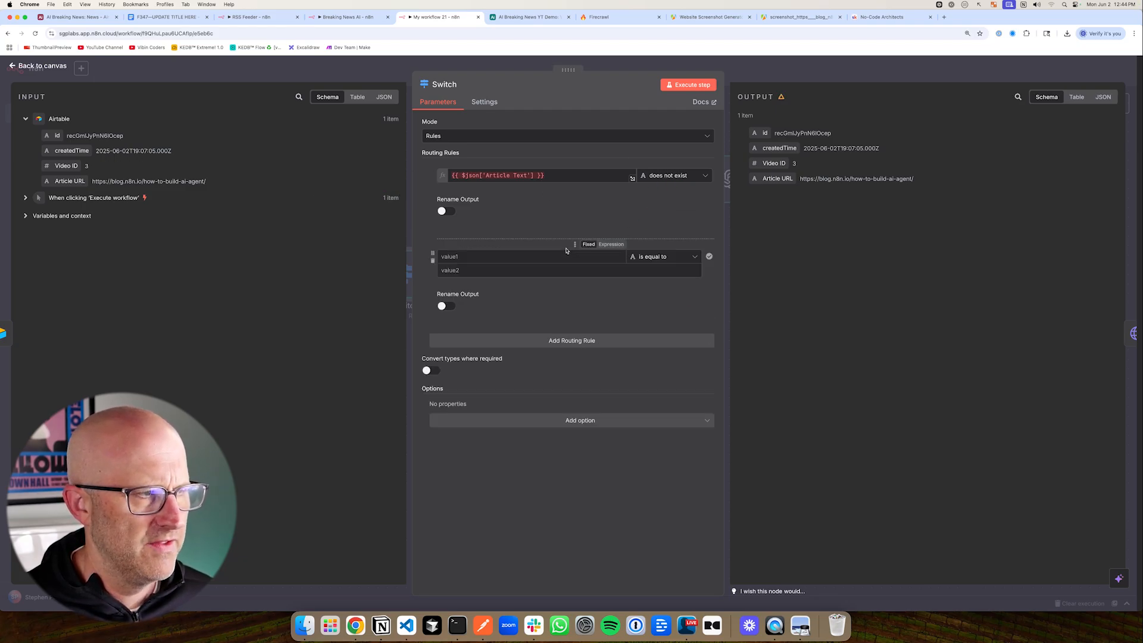
{"action": "left_click", "coordinate": [530, 18]}
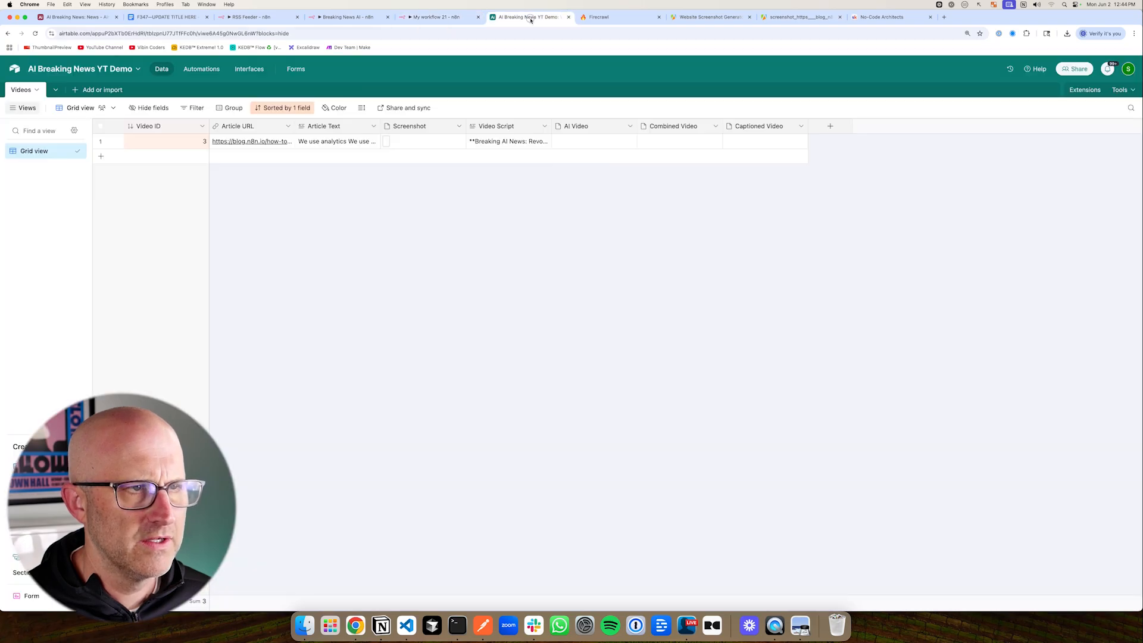
{"action": "mouse_move", "coordinate": [554, 205]}
{"action": "left_mouse_down"}
{"action": "mouse_move", "coordinate": [561, 154]}
{"action": "mouse_move", "coordinate": [577, 155]}
{"action": "left_mouse_up"}
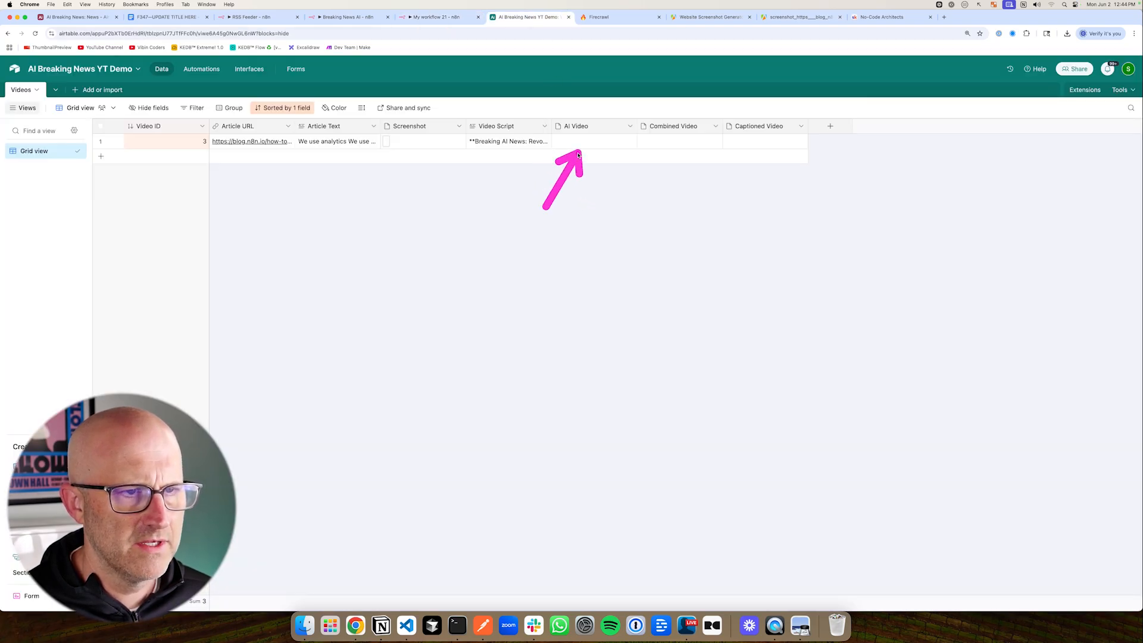
{"action": "mouse_move", "coordinate": [641, 213]}
{"action": "left_mouse_down"}
{"action": "mouse_move", "coordinate": [650, 157]}
{"action": "mouse_move", "coordinate": [696, 134]}
{"action": "left_mouse_up"}
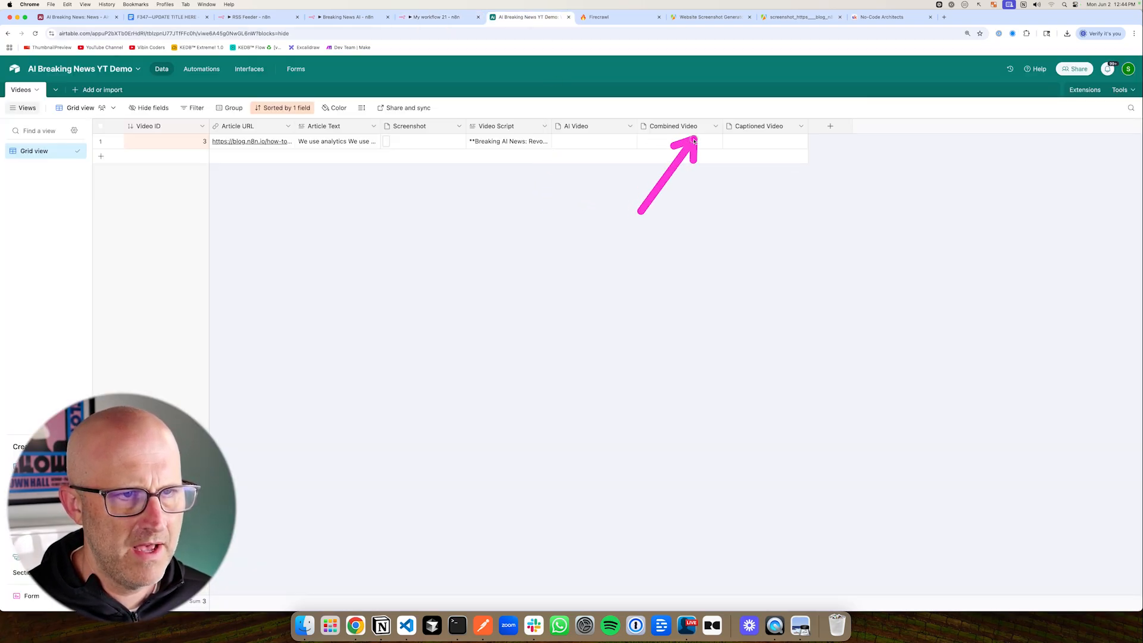
{"action": "left_click_drag", "start_coordinate": [718, 202], "coordinate": [766, 146]}
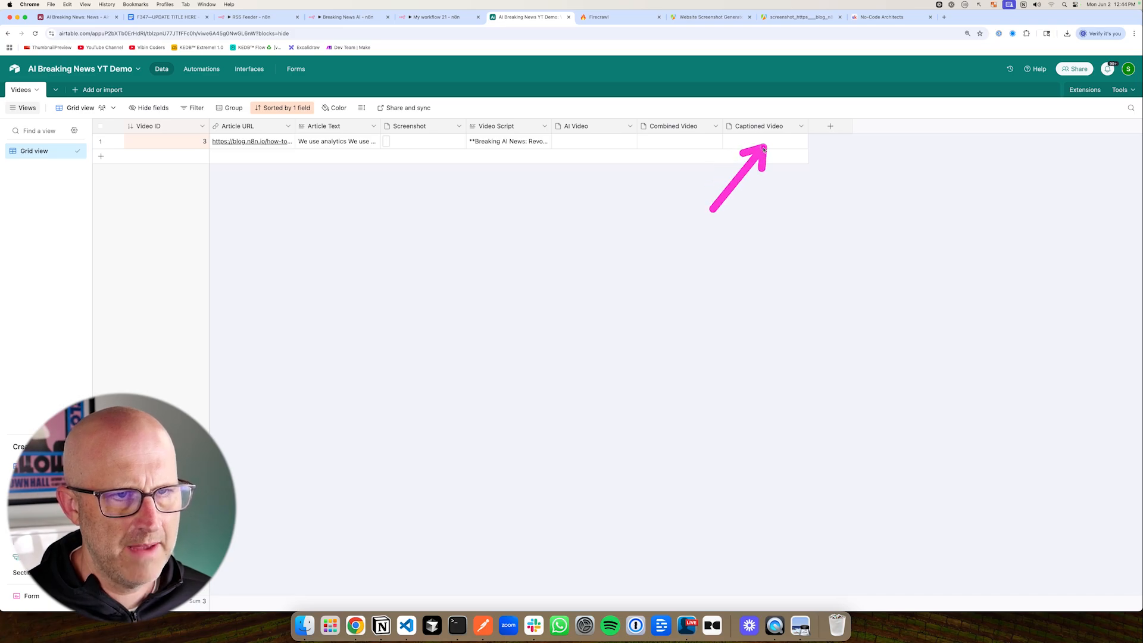
{"action": "left_click", "coordinate": [455, 19]}
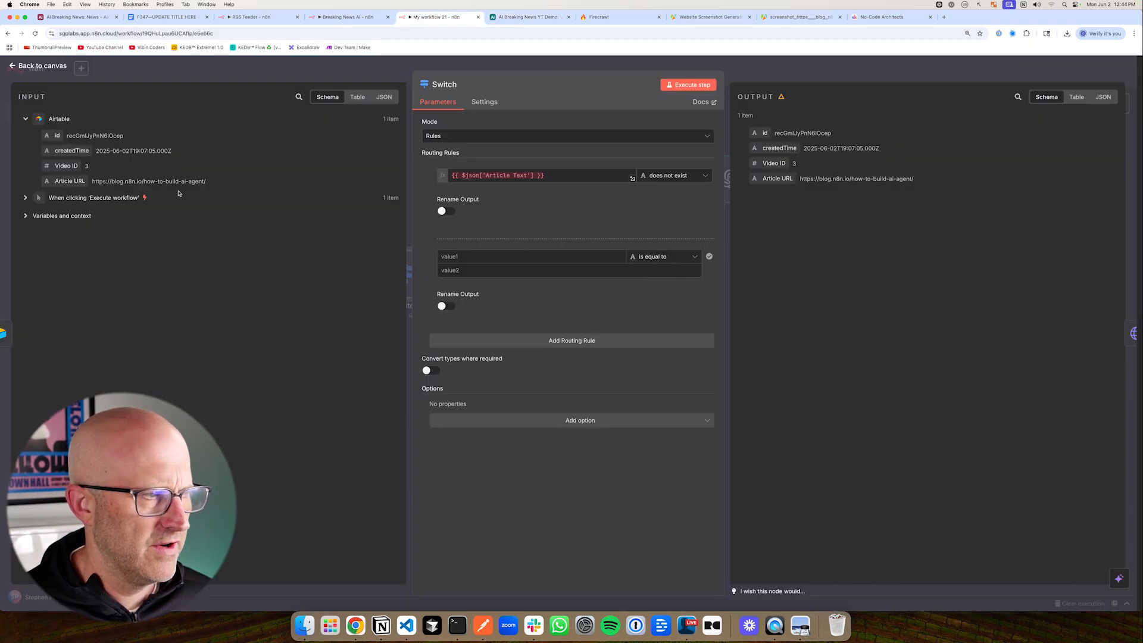
{"action": "key", "text": "Escape"}
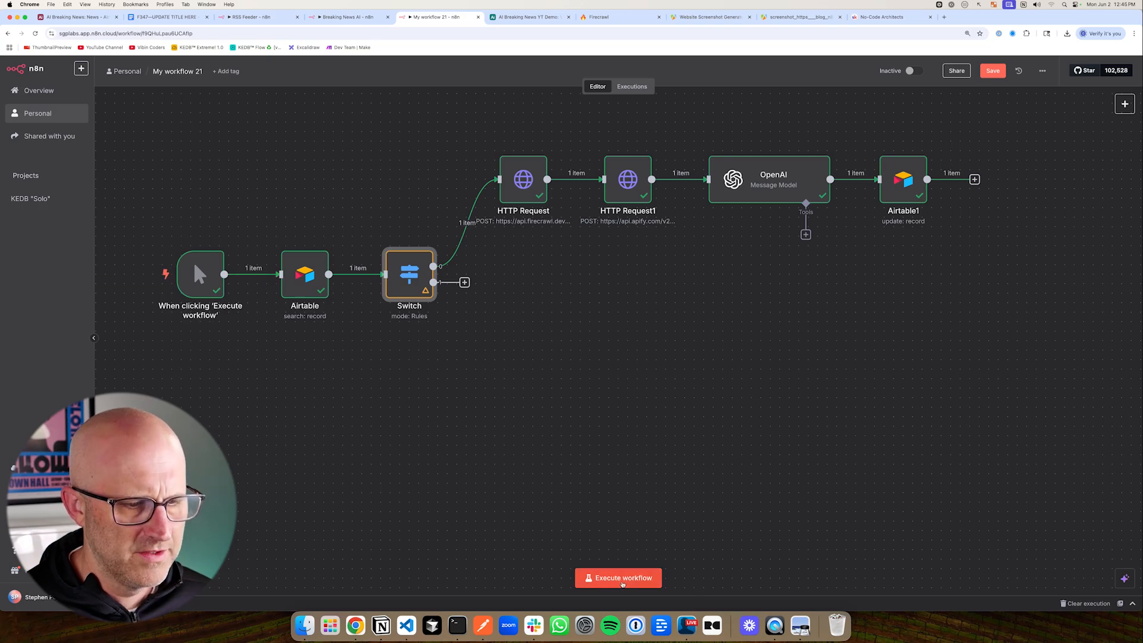
Run the whole workflow and check the Airtable Videos table
{"action": "left_click", "coordinate": [622, 578]}
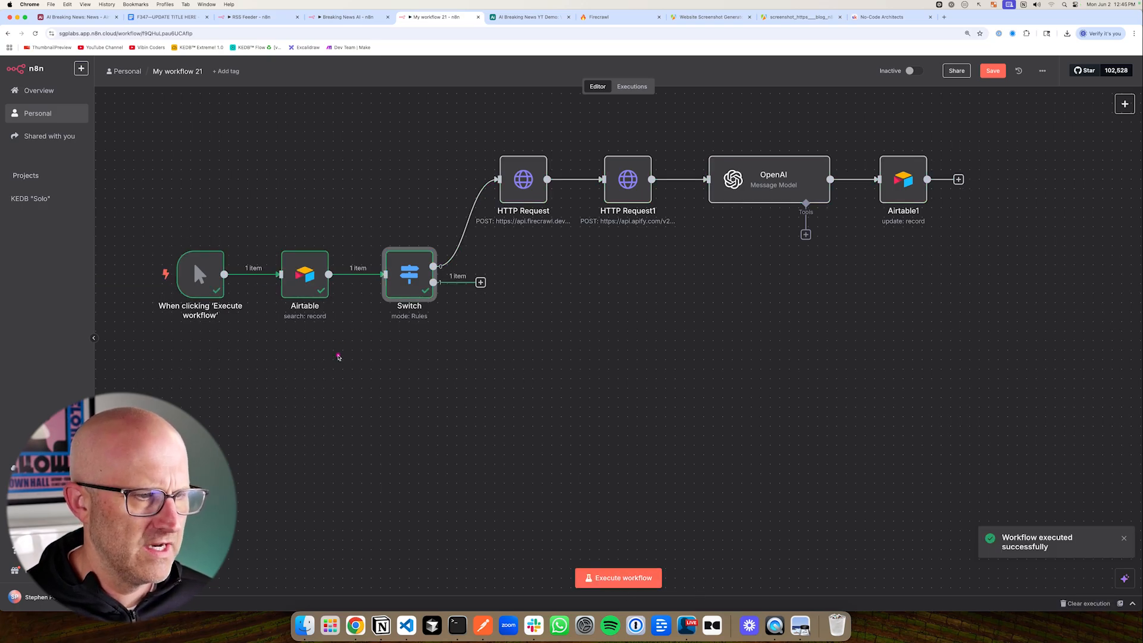
{"action": "mouse_move", "coordinate": [365, 192]}
{"action": "left_mouse_down"}
{"action": "mouse_move", "coordinate": [386, 208]}
{"action": "mouse_move", "coordinate": [481, 179]}
{"action": "left_mouse_up"}
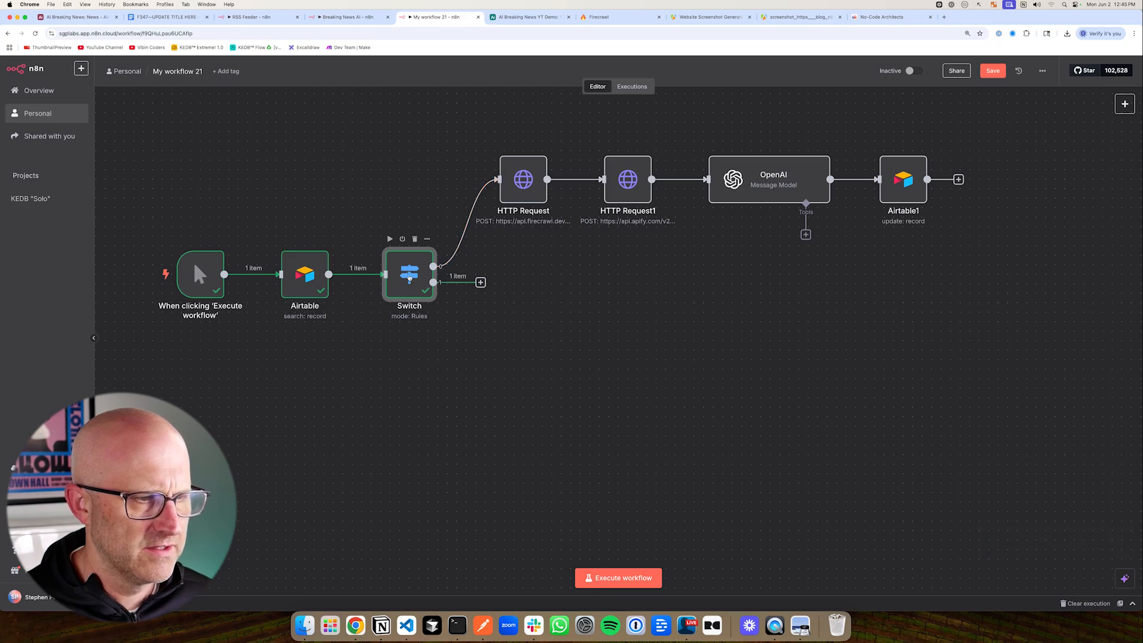
{"action": "key", "text": "ctrl+Tab"}
{"action": "left_click_drag", "start_coordinate": [555, 225], "coordinate": [567, 174]}
{"action": "left_click_drag", "start_coordinate": [654, 211], "coordinate": [667, 175]}
{"action": "left_click_drag", "start_coordinate": [729, 235], "coordinate": [742, 212]}
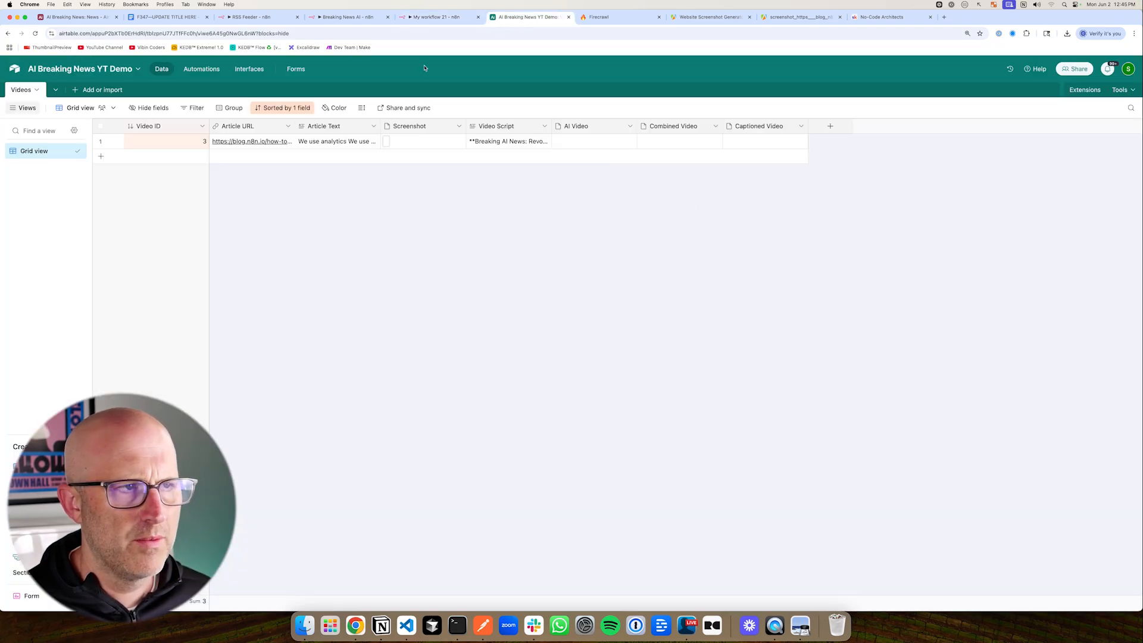
Add a third and fourth routing rule to the Switch node
{"action": "left_click", "coordinate": [437, 16]}
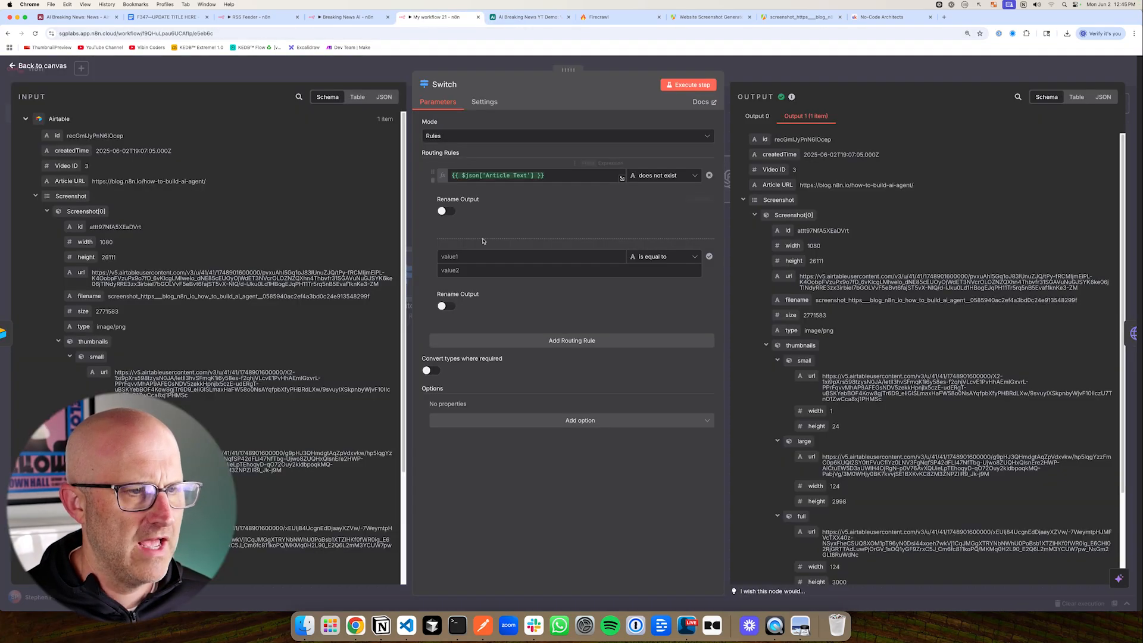
{"action": "left_click", "coordinate": [571, 341]}
{"action": "left_click", "coordinate": [569, 434]}
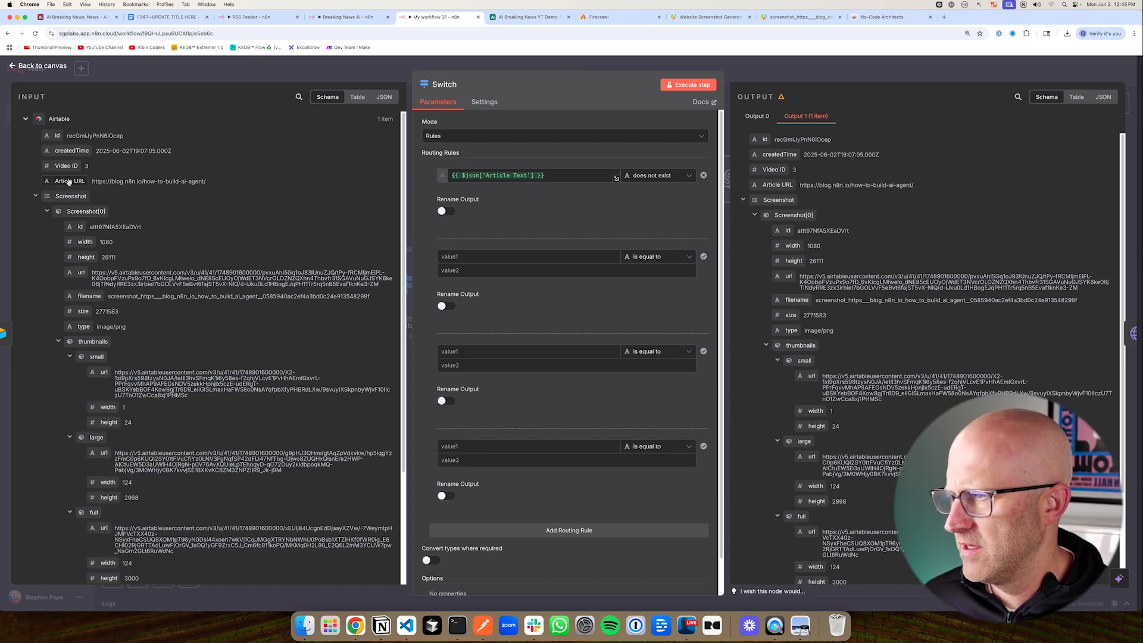
Put Article URL into Switch rules 2–4, each set to 'does not exist'
{"action": "left_click_drag", "start_coordinate": [68, 181], "coordinate": [513, 258]}
{"action": "left_click_drag", "start_coordinate": [68, 181], "coordinate": [470, 352]}
{"action": "left_click_drag", "start_coordinate": [60, 182], "coordinate": [515, 447]}
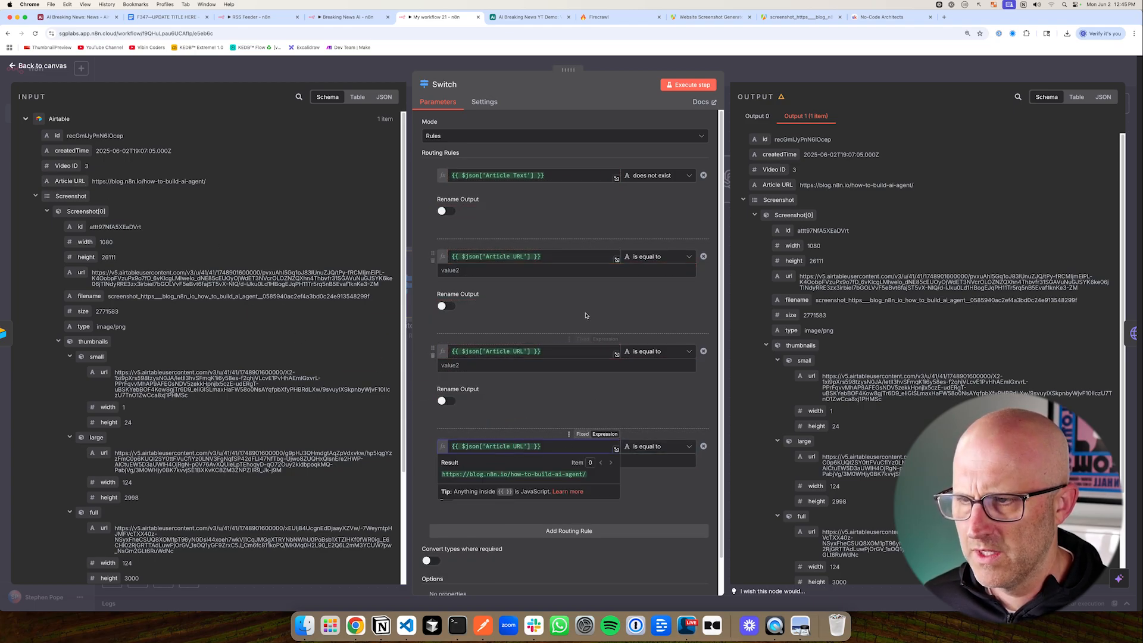
{"action": "left_click", "coordinate": [657, 256]}
{"action": "left_click", "coordinate": [723, 311]}
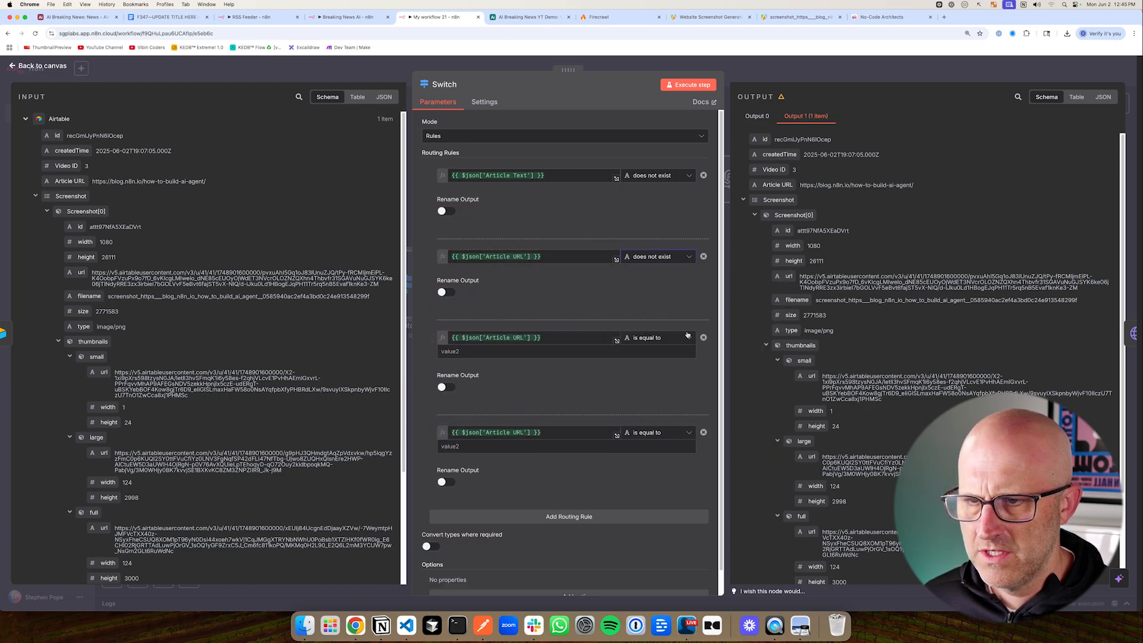
{"action": "left_click", "coordinate": [648, 338]}
{"action": "mouse_move", "coordinate": [655, 365]}
{"action": "left_click", "coordinate": [724, 370]}
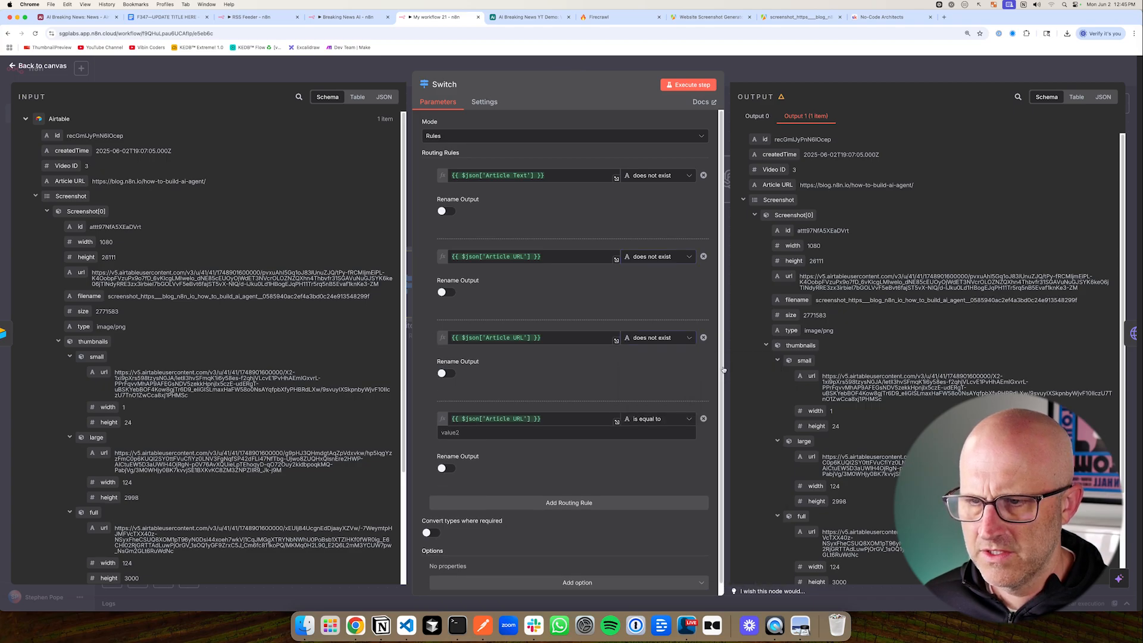
{"action": "left_click", "coordinate": [640, 420]}
{"action": "mouse_move", "coordinate": [648, 443]}
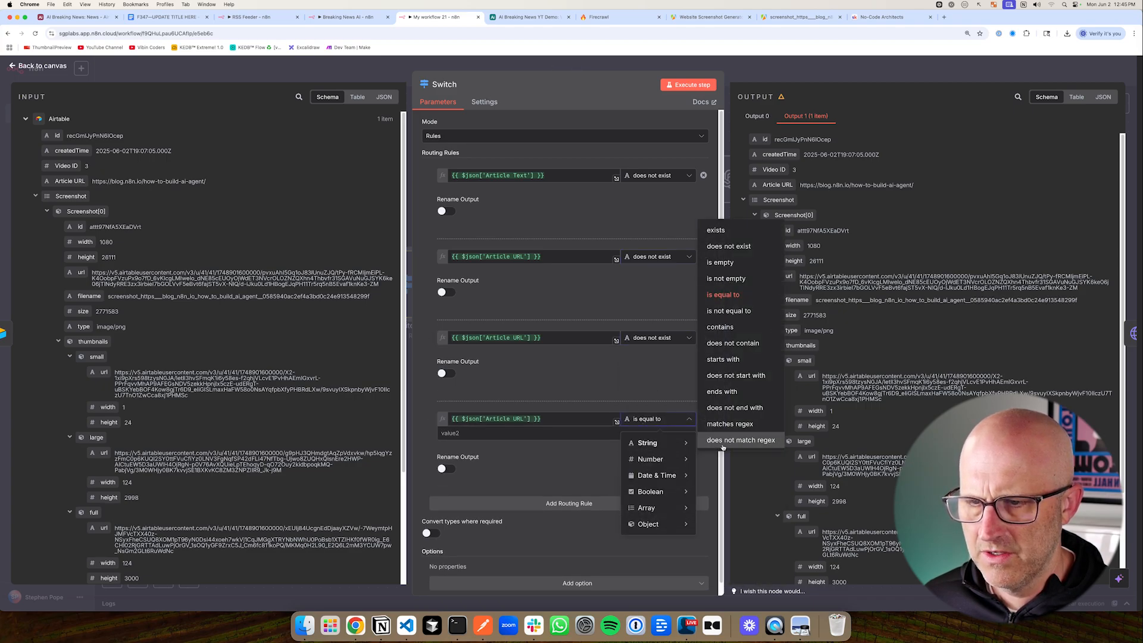
{"action": "left_click", "coordinate": [738, 250]}
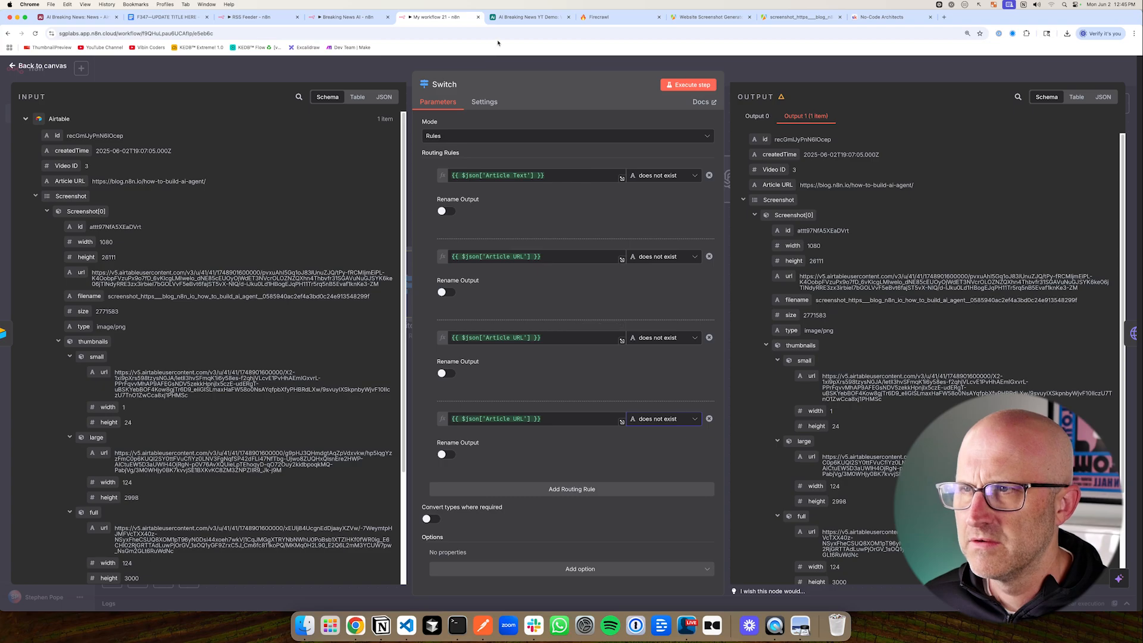
Rename the rule fields to AI Video, Combined Video and Captioned Video, matching Airtable's columns
{"action": "key", "text": "ctrl+Tab"}
{"action": "left_click", "coordinate": [445, 18]}
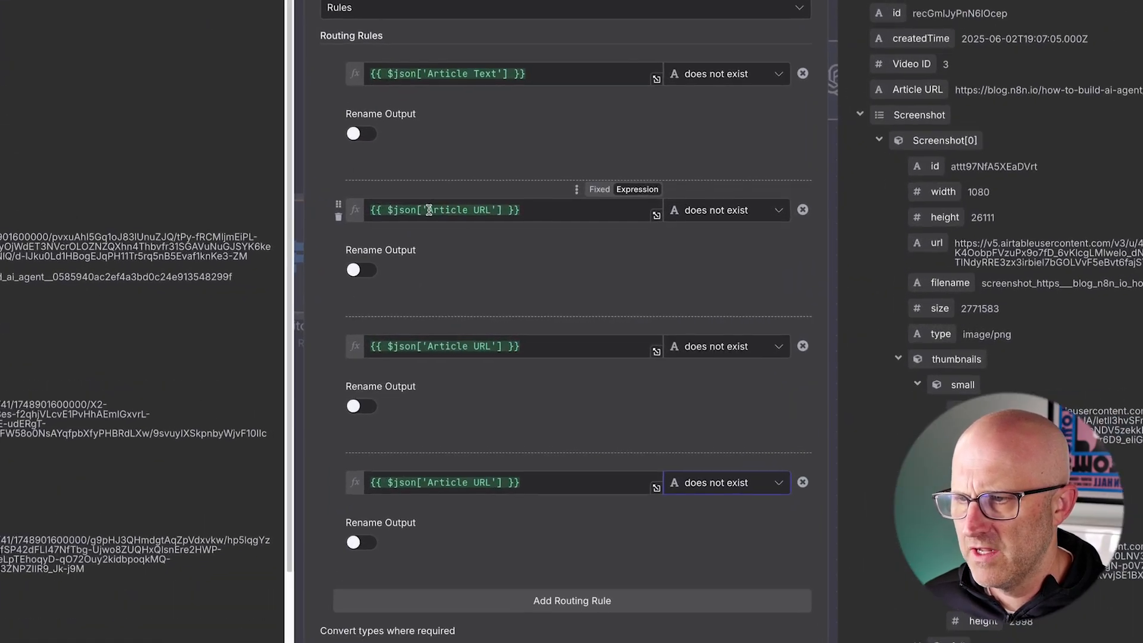
{"action": "left_click_drag", "start_coordinate": [486, 256], "coordinate": [526, 256]}
{"action": "type", "text": "AI Video"}
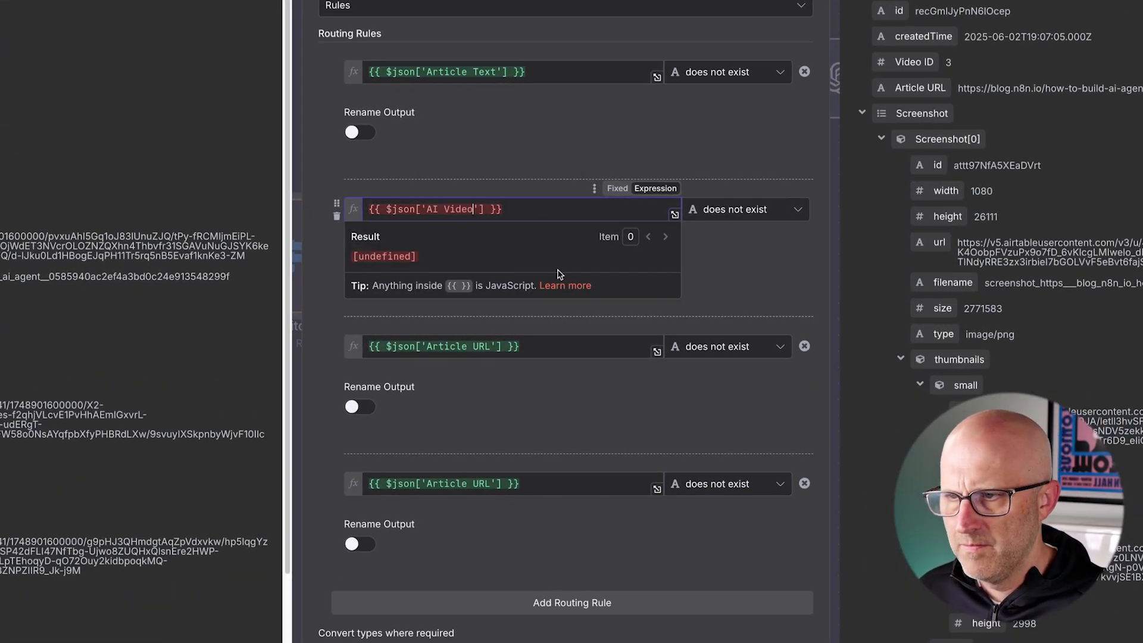
{"action": "key", "text": "ctrl+Tab"}
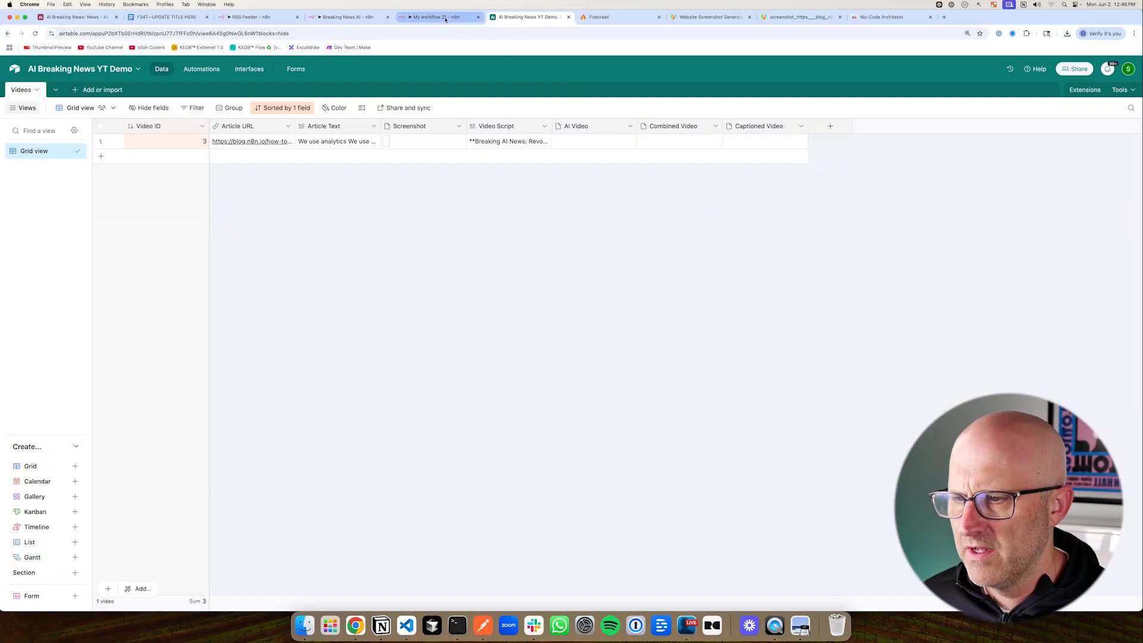
{"action": "left_click", "coordinate": [446, 17]}
{"action": "left_click_drag", "start_coordinate": [486, 343], "coordinate": [516, 342]}
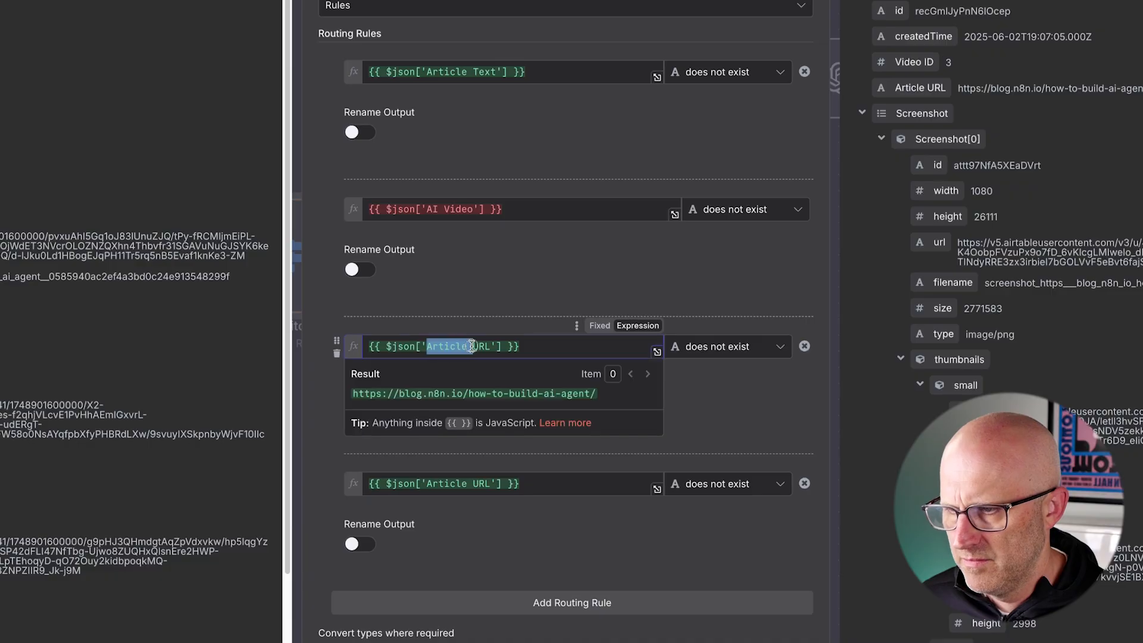
{"action": "type", "text": "Combined"}
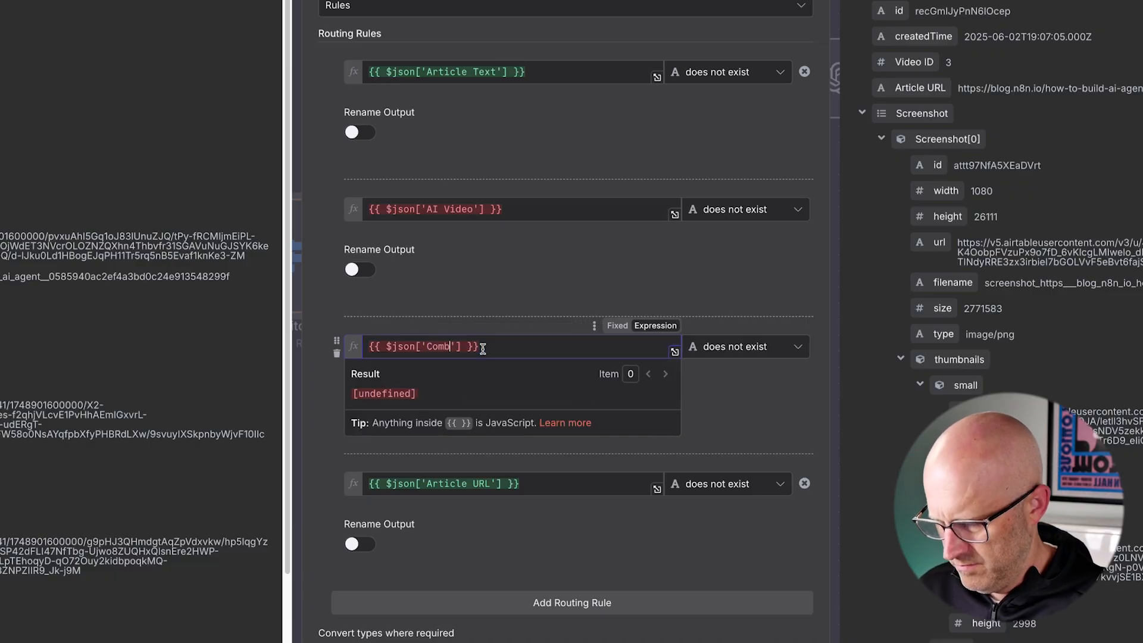
{"action": "key", "text": "ctrl+Tab"}
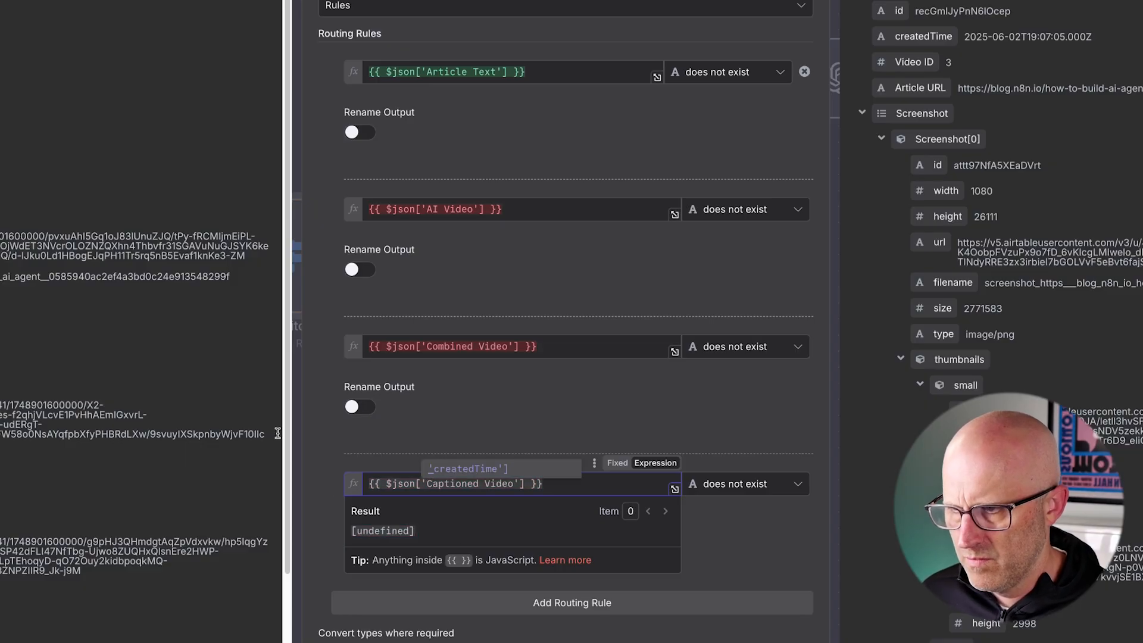
{"action": "key", "text": "Escape"}
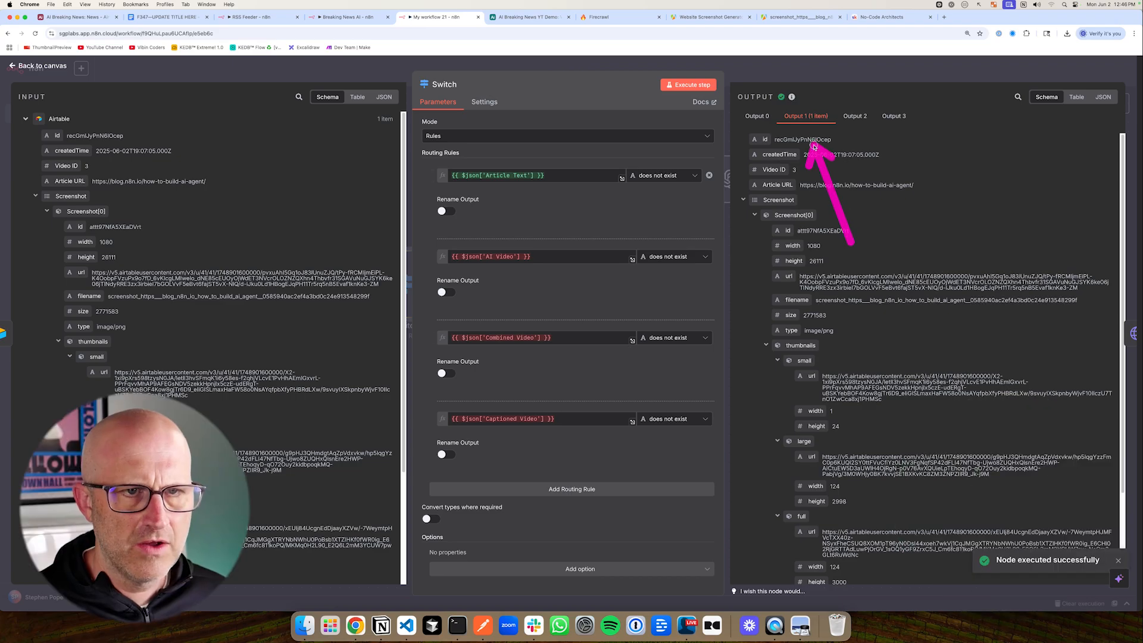
Close the Switch node and the OpenAI node settings back to the canvas
{"action": "left_click", "coordinate": [334, 69]}
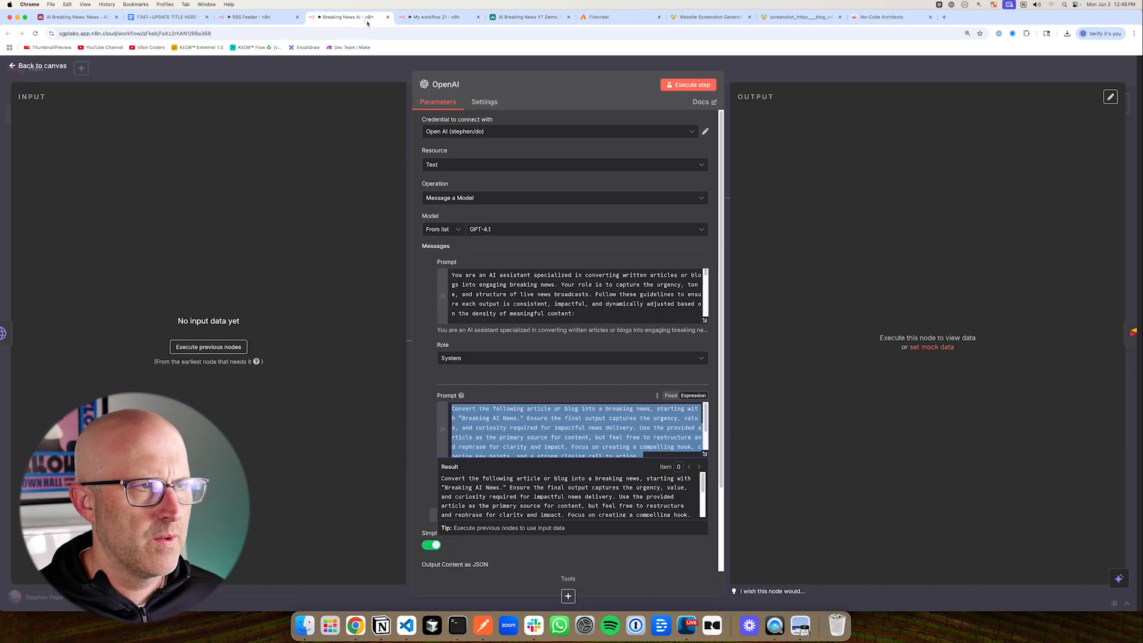
{"action": "left_click", "coordinate": [371, 72]}
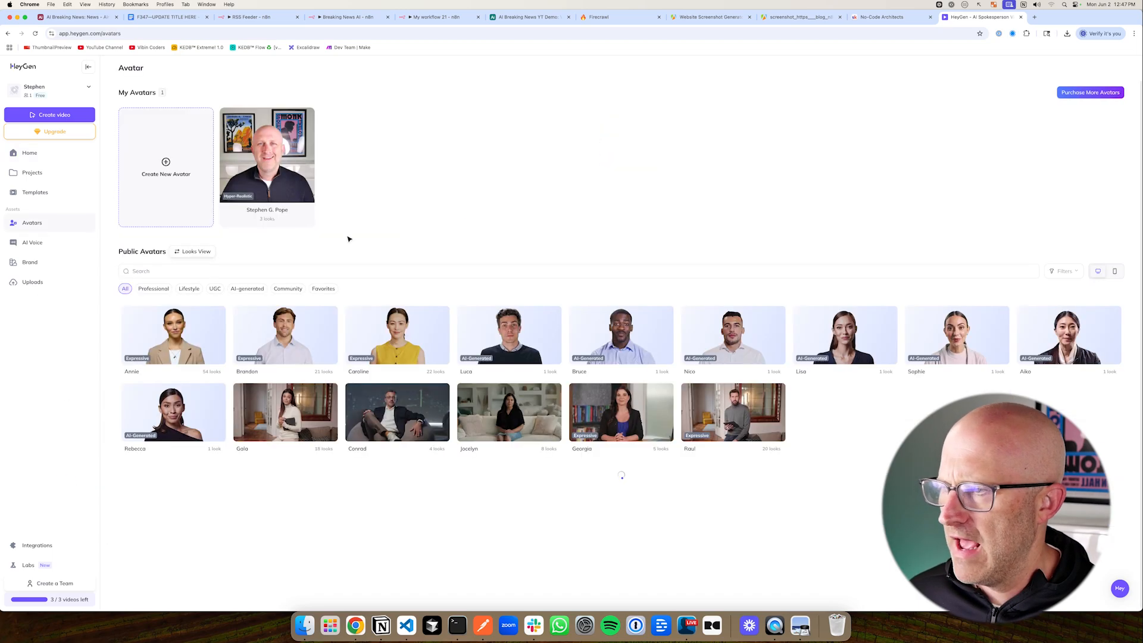
Browse the personal avatar's three hyper-realistic looks in HeyGen, then add a node after Switch output 1
{"action": "left_click", "coordinate": [291, 170]}
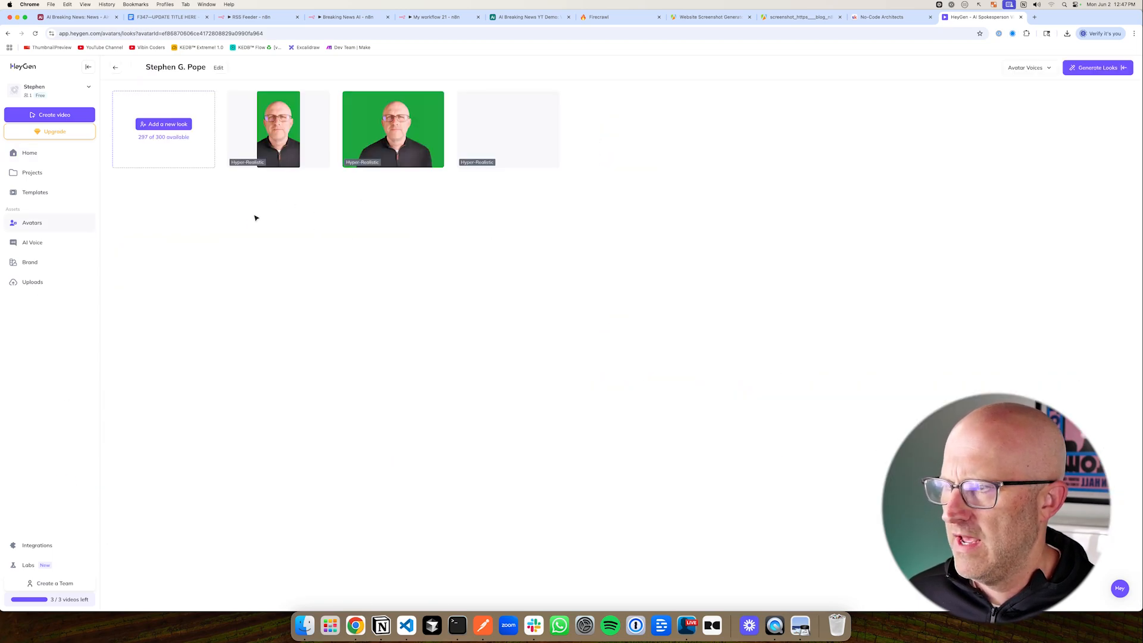
{"action": "left_click_drag", "start_coordinate": [345, 280], "coordinate": [369, 189]}
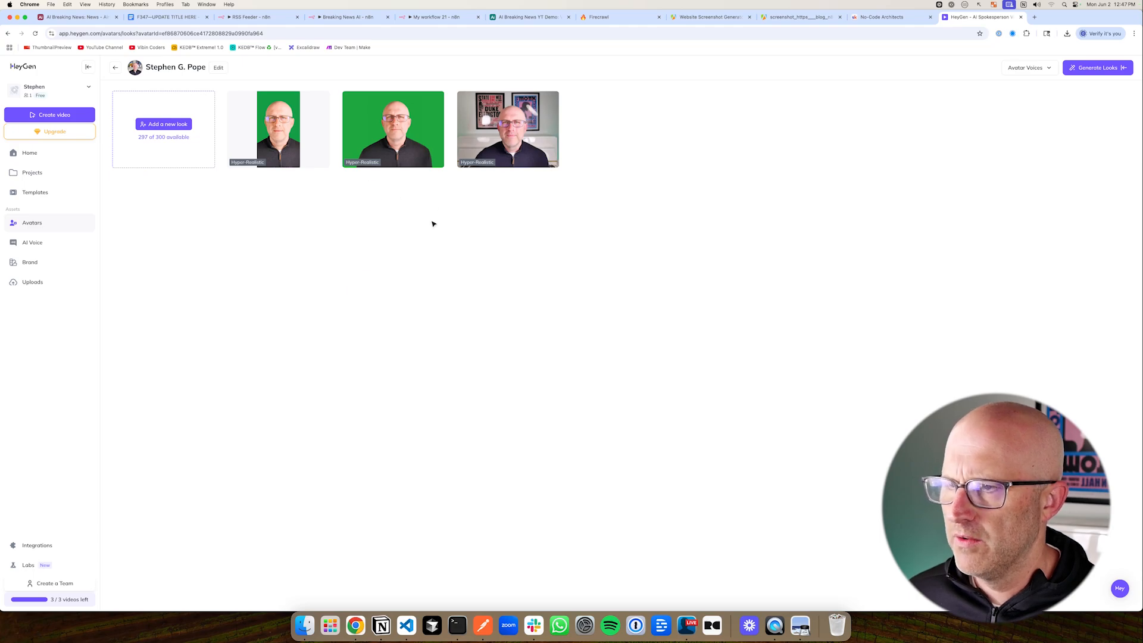
{"action": "left_click_drag", "start_coordinate": [309, 69], "coordinate": [467, 200]}
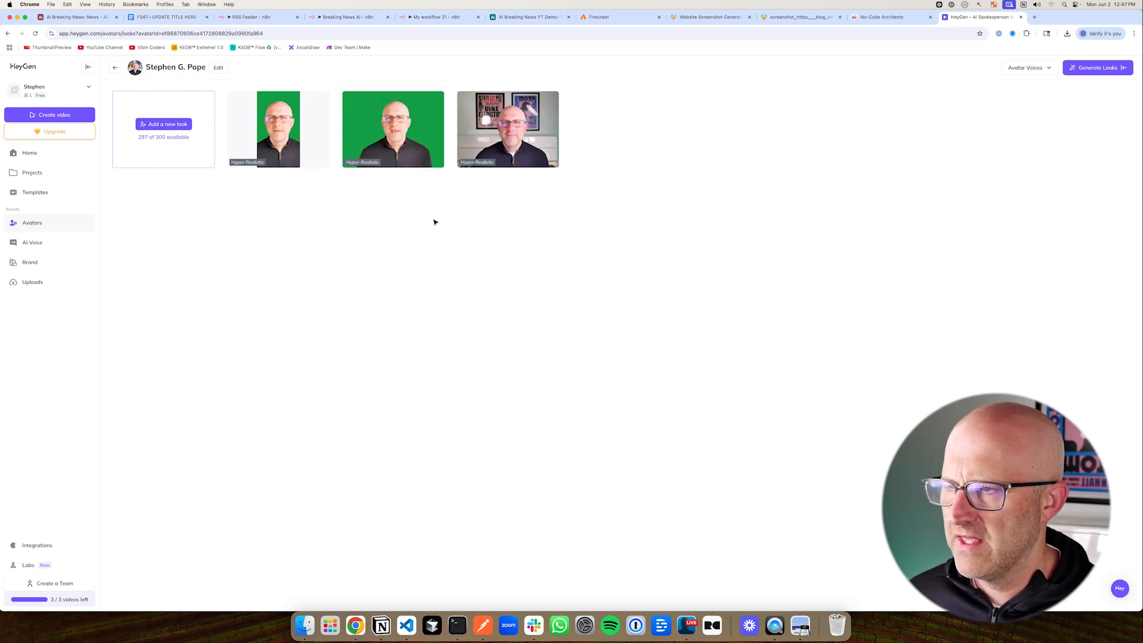
{"action": "left_click_drag", "start_coordinate": [372, 244], "coordinate": [386, 185]}
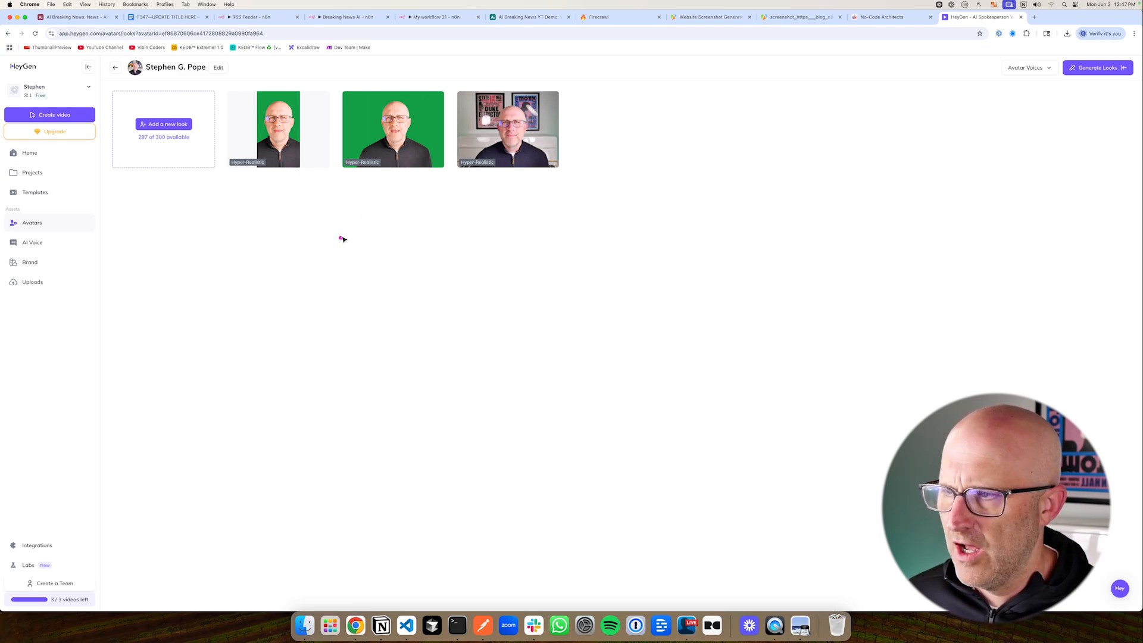
{"action": "left_click_drag", "start_coordinate": [342, 239], "coordinate": [370, 186]}
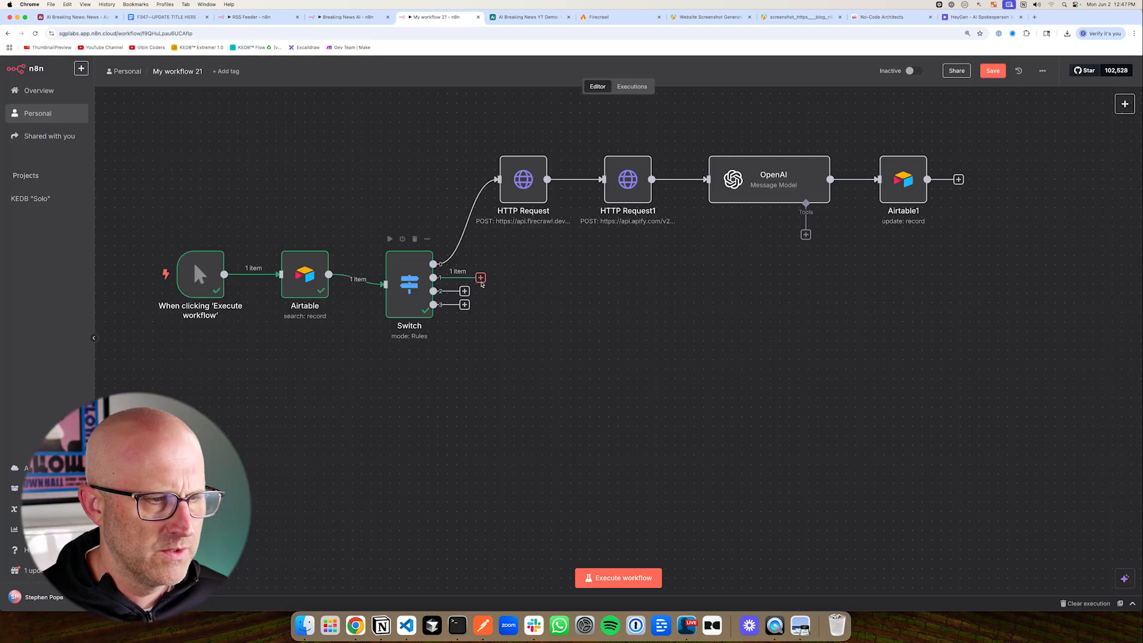
{"action": "left_click", "coordinate": [957, 178]}
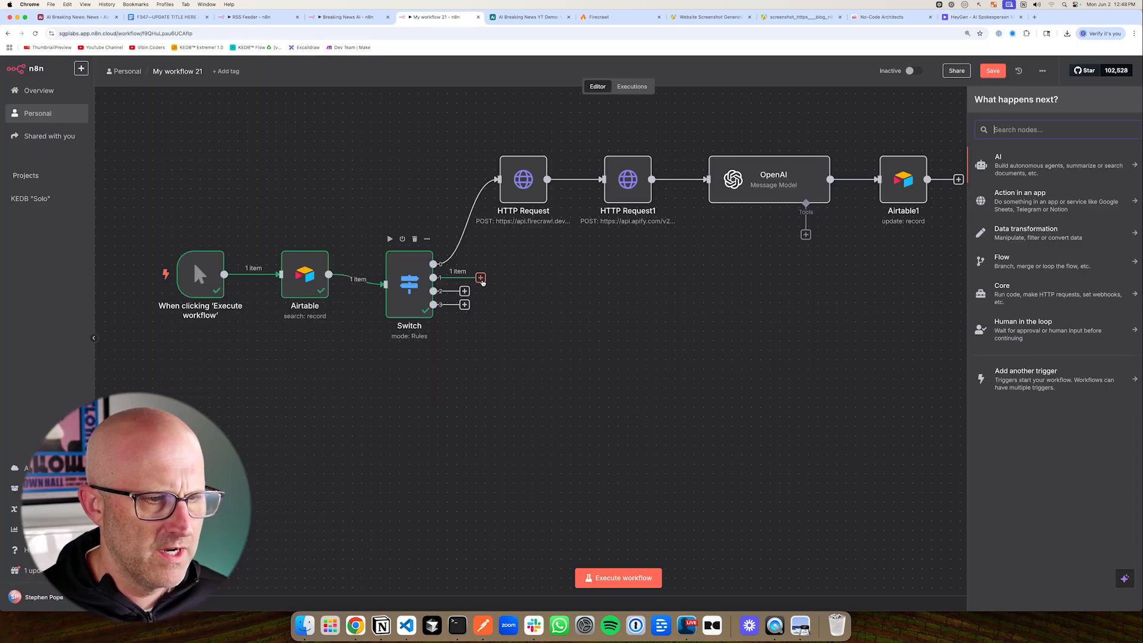
{"action": "type", "text": "http"}
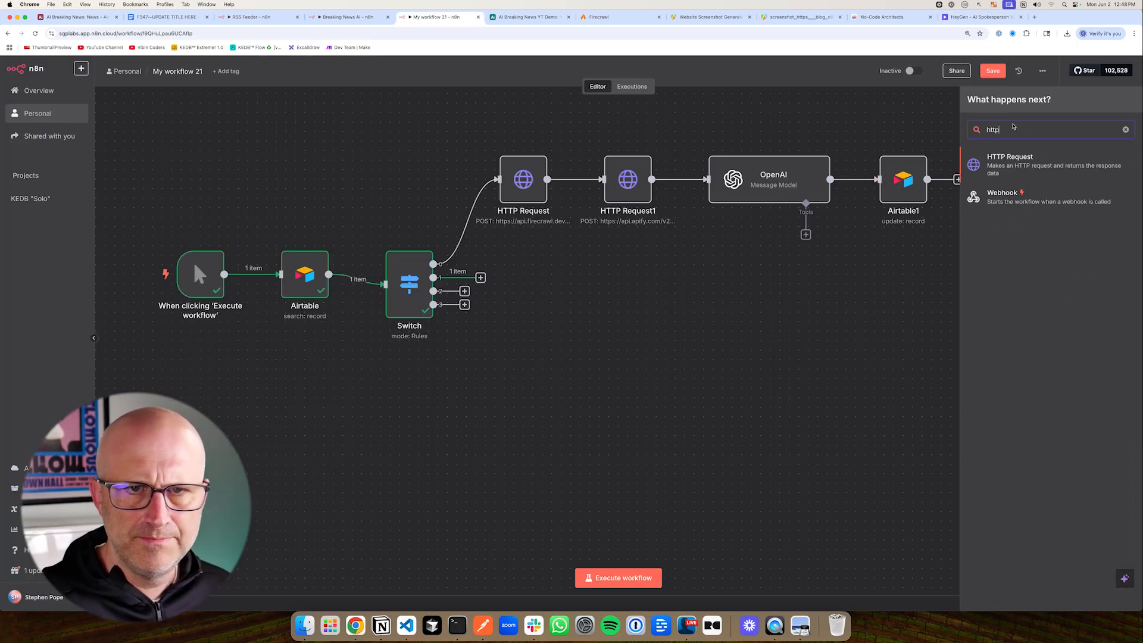
{"action": "left_click", "coordinate": [1019, 163]}
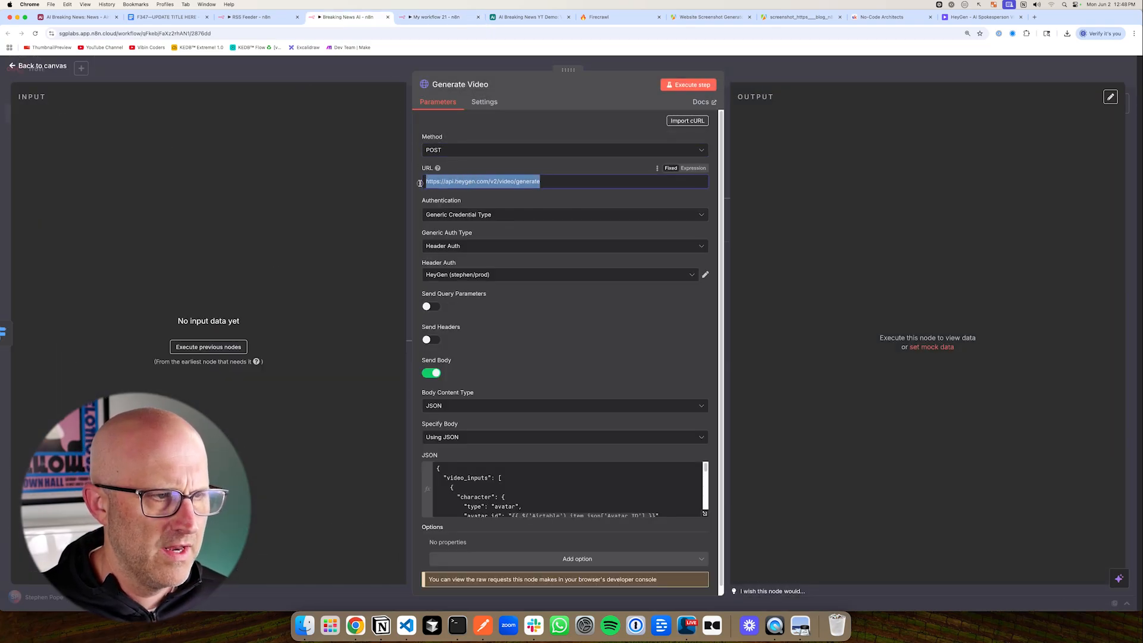
{"action": "right_click", "coordinate": [420, 183]}
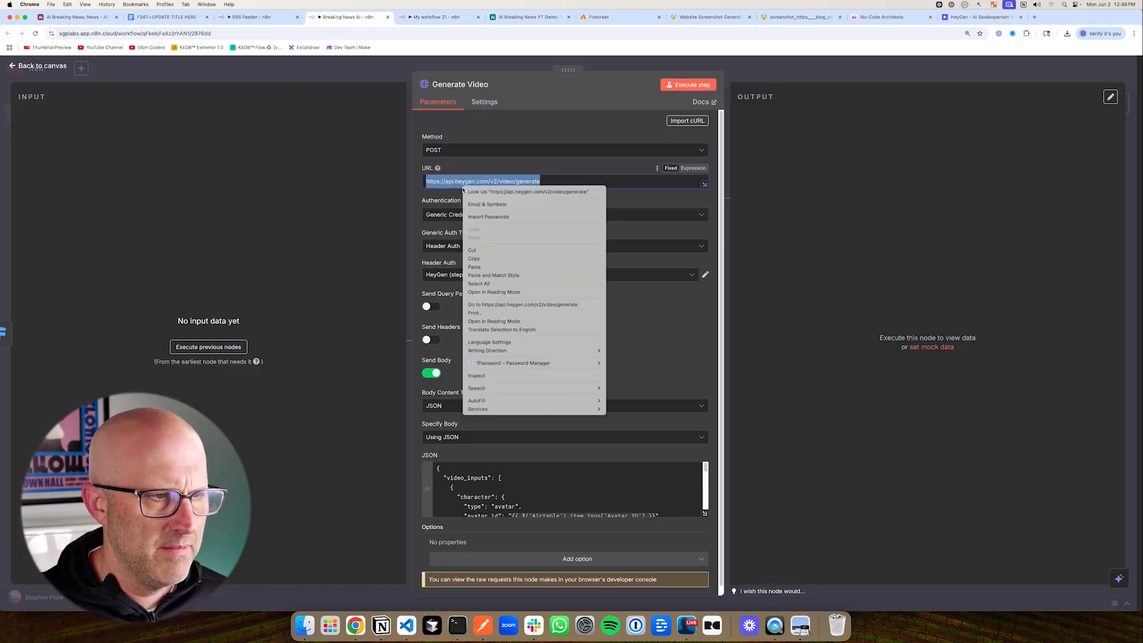
{"action": "left_click", "coordinate": [494, 258]}
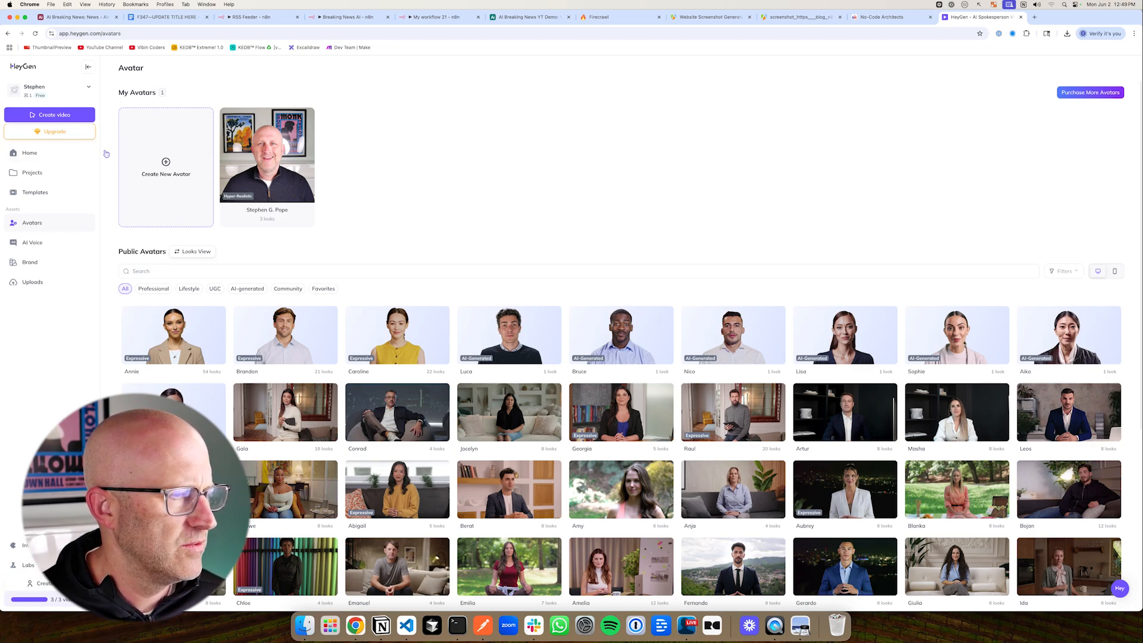
{"action": "left_click", "coordinate": [437, 17]}
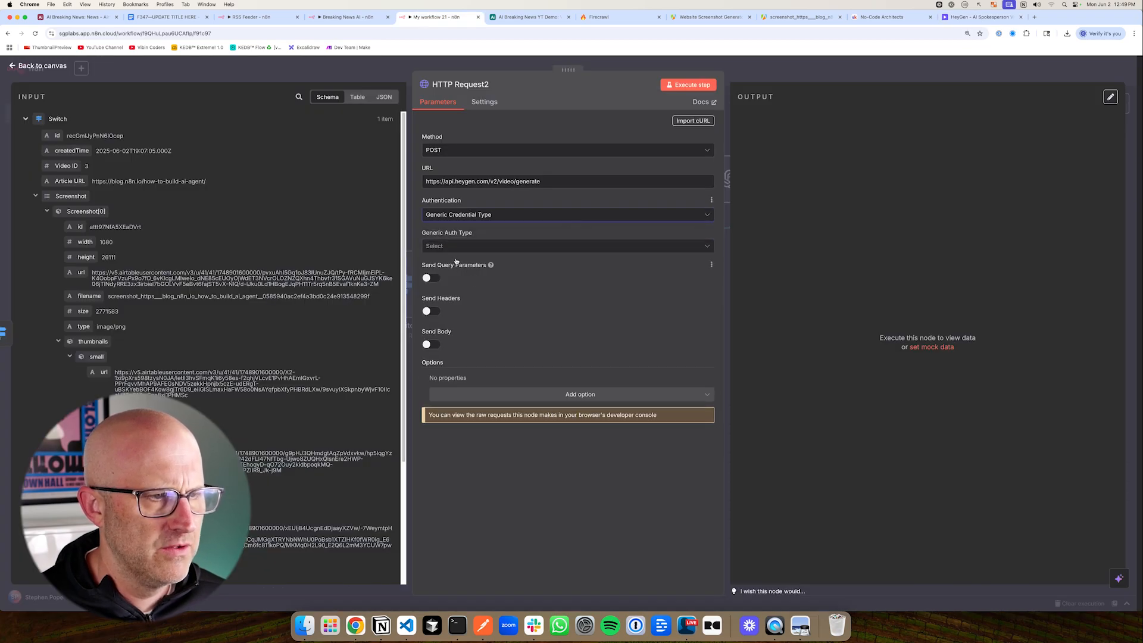
Set Generic Auth Type to Header Auth using the HeyGen production credential
{"action": "left_click", "coordinate": [456, 249]}
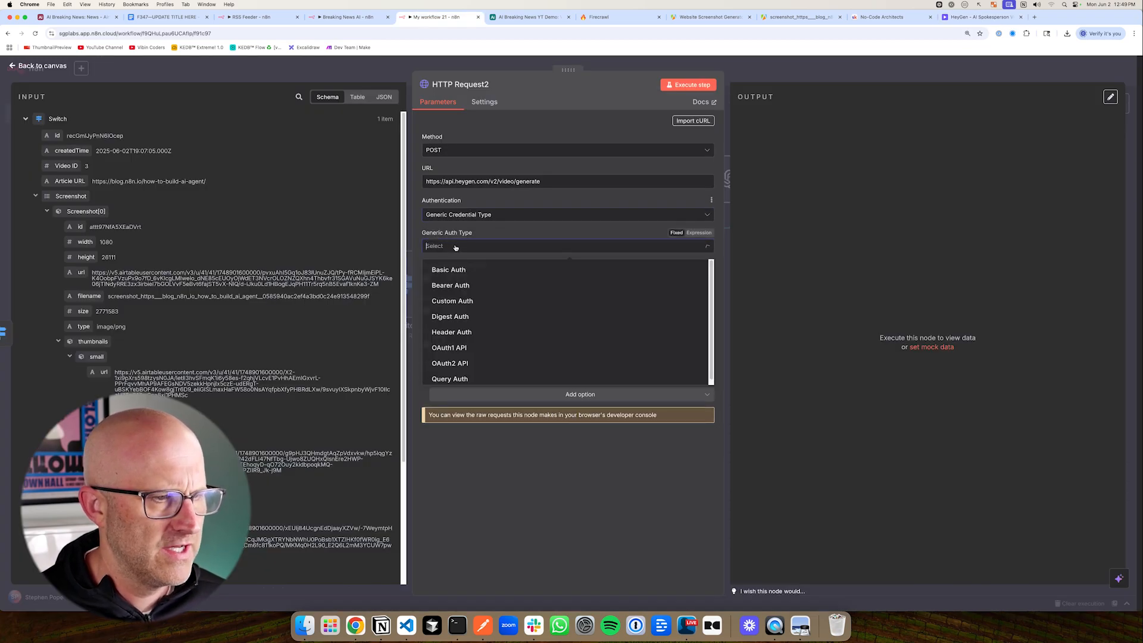
{"action": "left_click", "coordinate": [466, 329]}
{"action": "left_click", "coordinate": [479, 275]}
{"action": "left_click", "coordinate": [471, 275]}
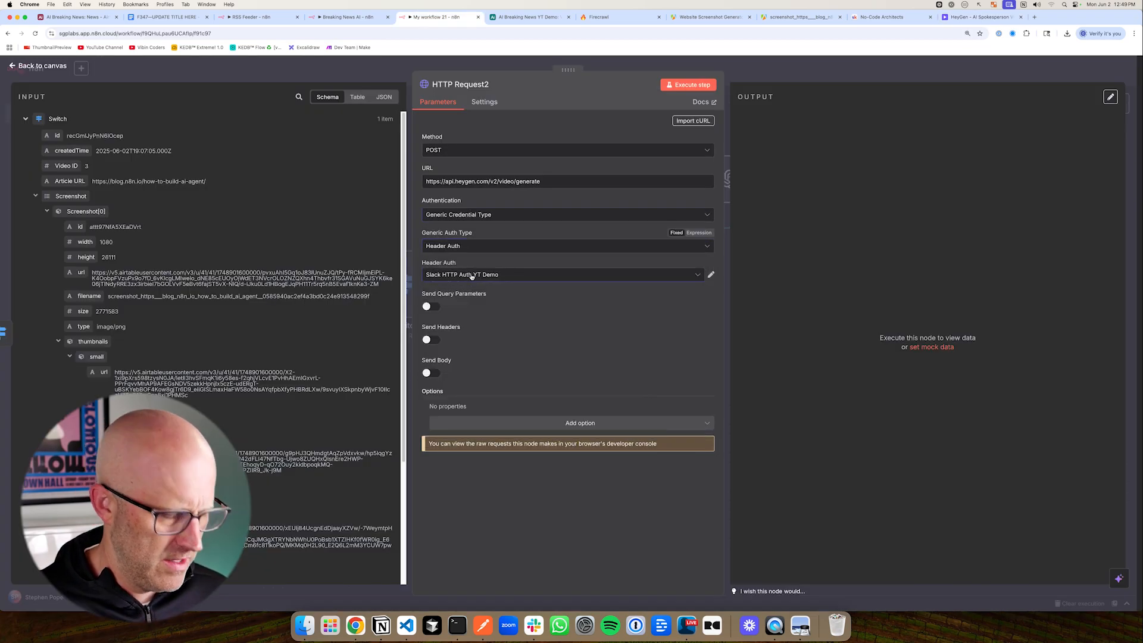
{"action": "left_click", "coordinate": [474, 275]}
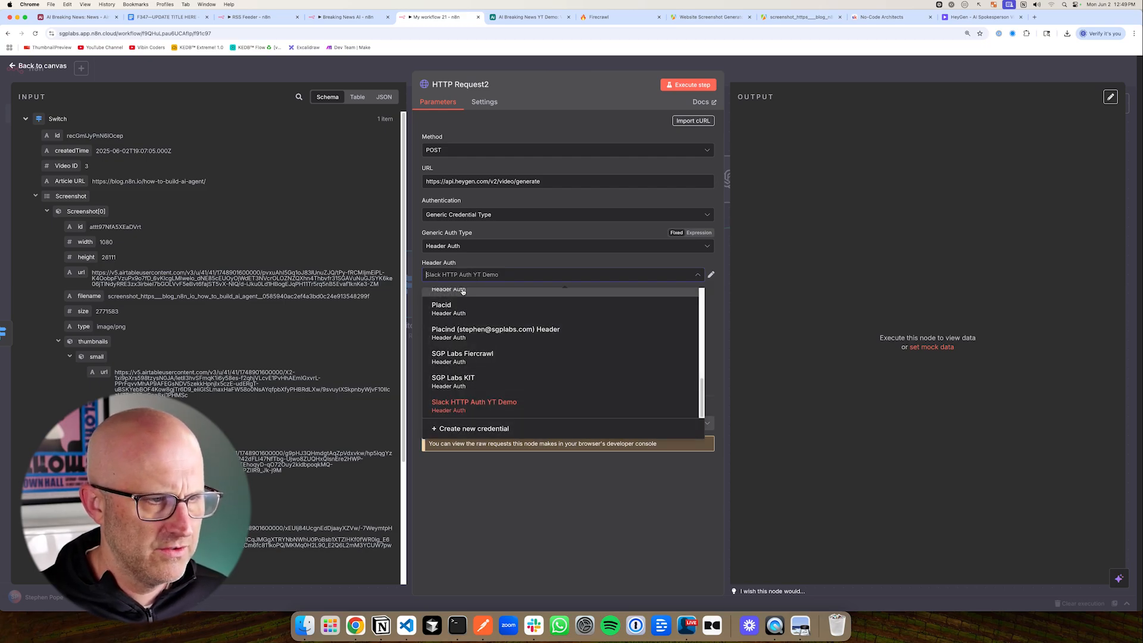
{"action": "left_click", "coordinate": [465, 356]}
Enable Send Body using JSON and paste the copied video_inputs payload
{"action": "left_click", "coordinate": [432, 373]}
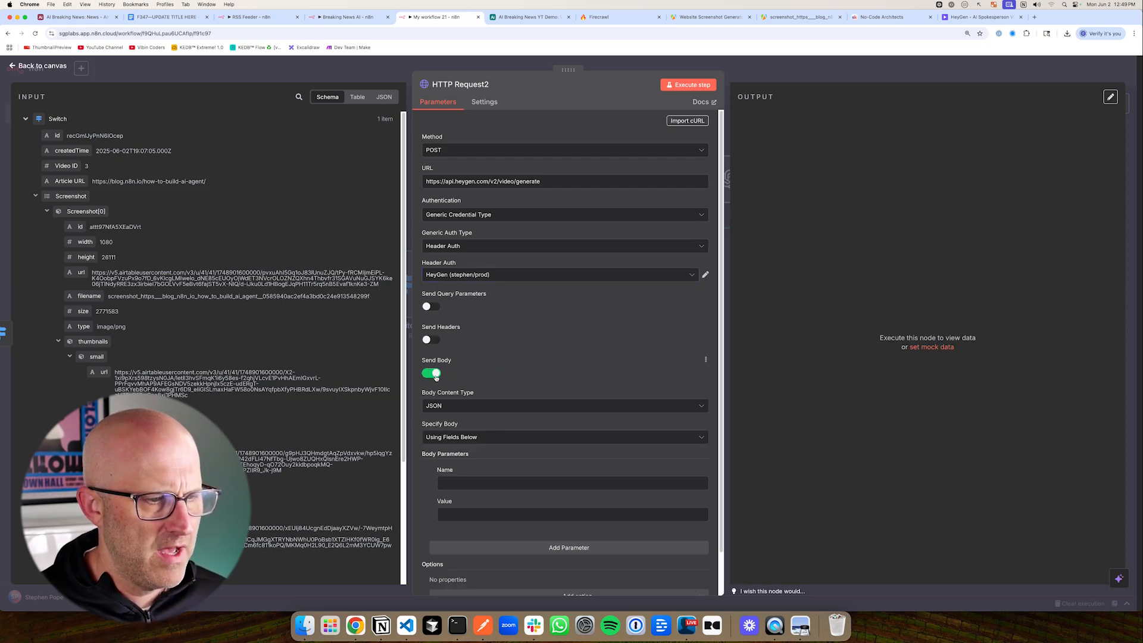
{"action": "left_click", "coordinate": [451, 436]}
{"action": "left_click", "coordinate": [447, 474]}
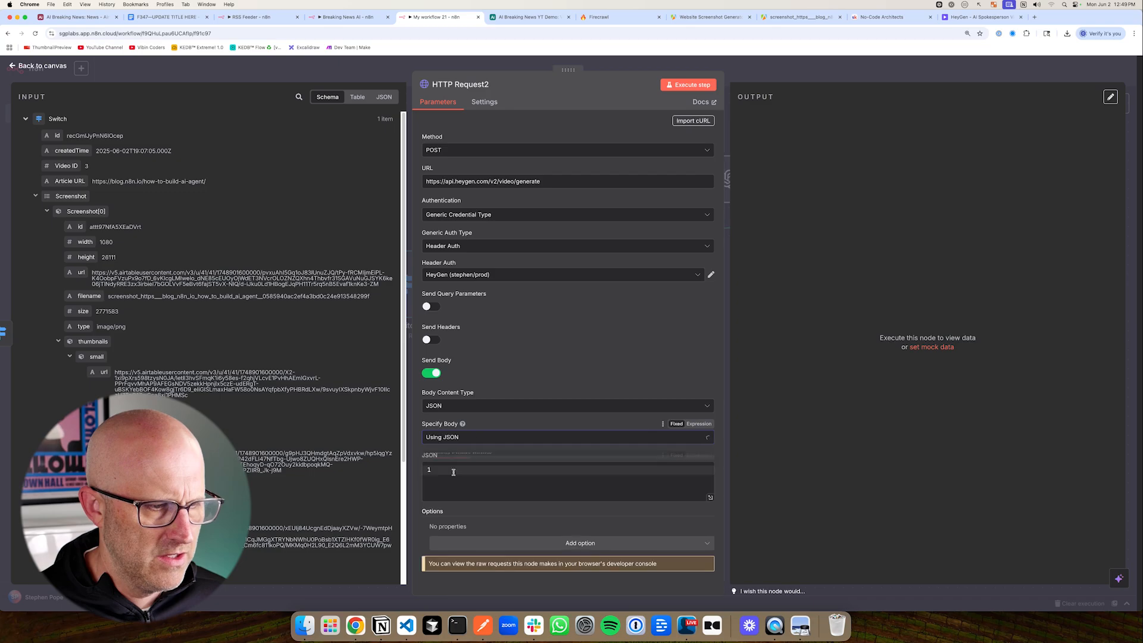
{"action": "left_click", "coordinate": [342, 17]}
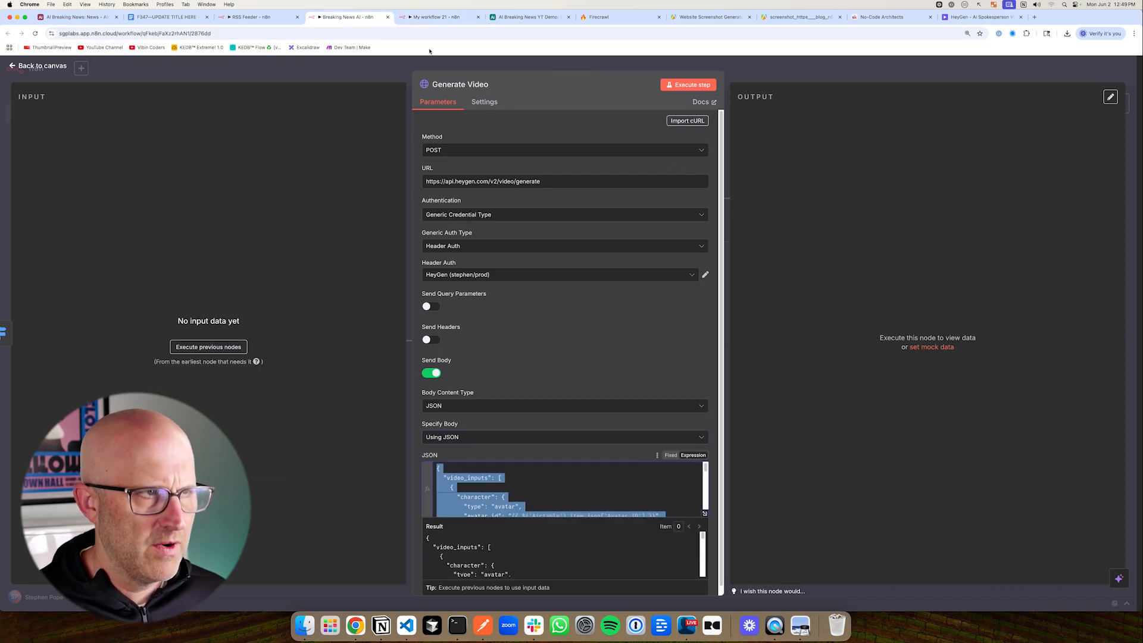
{"action": "left_click", "coordinate": [416, 21]}
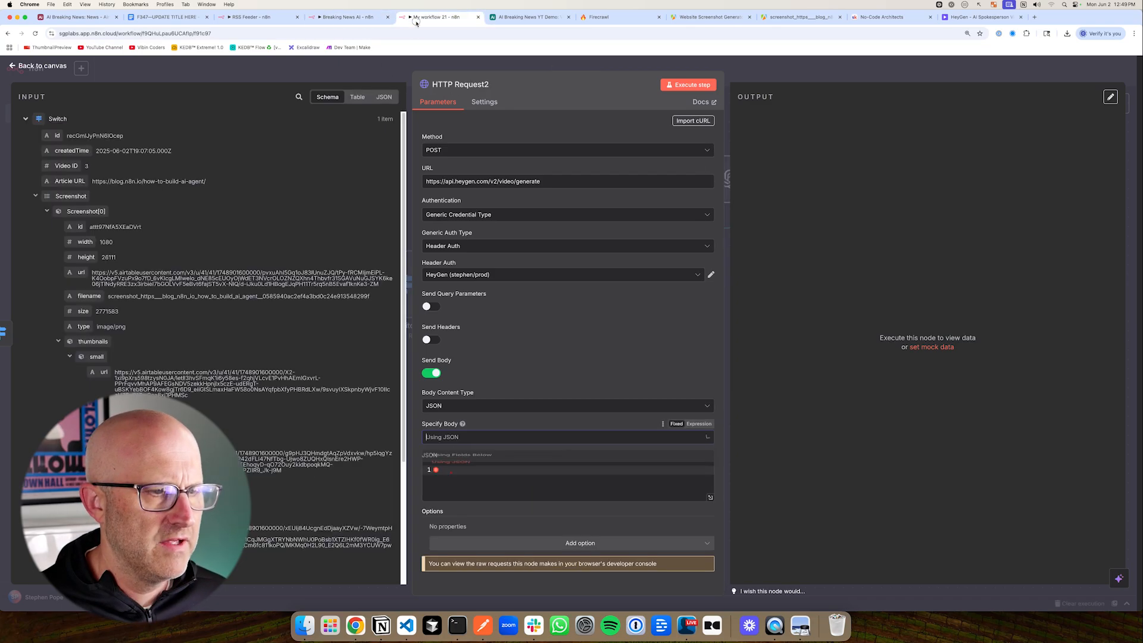
{"action": "left_click", "coordinate": [451, 470]}
{"action": "key", "text": "super+v"}
Rearrange the windows and bring up the avatar's looks in HeyGen
{"action": "mouse_move", "coordinate": [509, 12]}
{"action": "left_mouse_down"}
{"action": "mouse_move", "coordinate": [394, 52]}
{"action": "mouse_move", "coordinate": [300, 66]}
{"action": "mouse_move", "coordinate": [302, 81]}
{"action": "mouse_move", "coordinate": [339, 97]}
{"action": "mouse_move", "coordinate": [337, 115]}
{"action": "mouse_move", "coordinate": [306, 83]}
{"action": "left_mouse_up"}
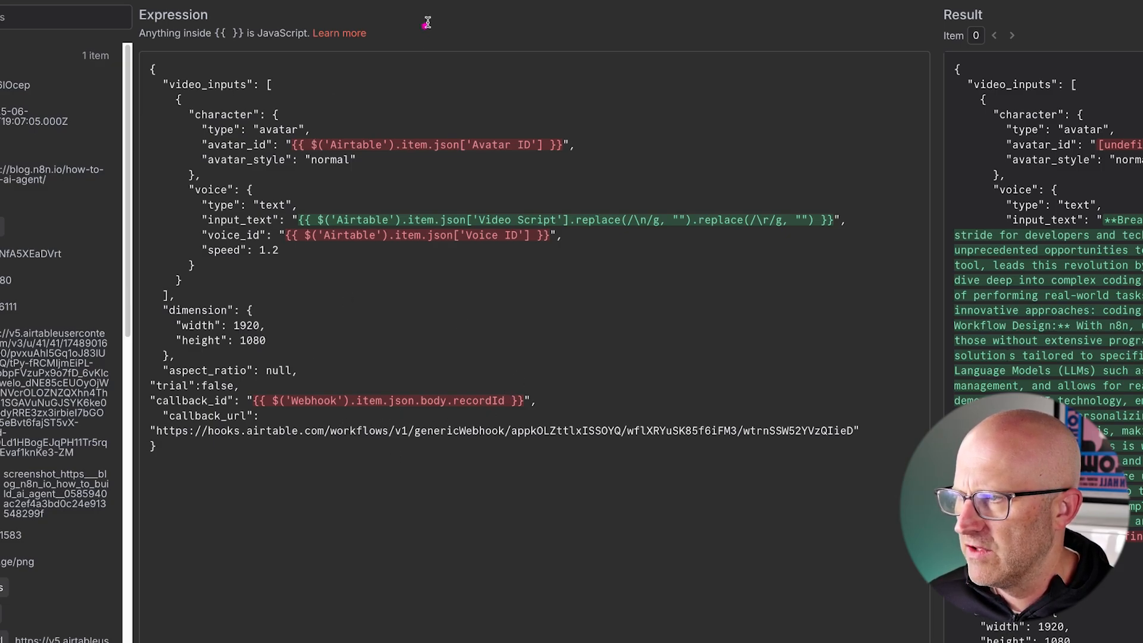
{"action": "mouse_move", "coordinate": [448, 10]}
{"action": "left_mouse_down"}
{"action": "mouse_move", "coordinate": [305, 77]}
{"action": "mouse_move", "coordinate": [327, 97]}
{"action": "left_mouse_up"}
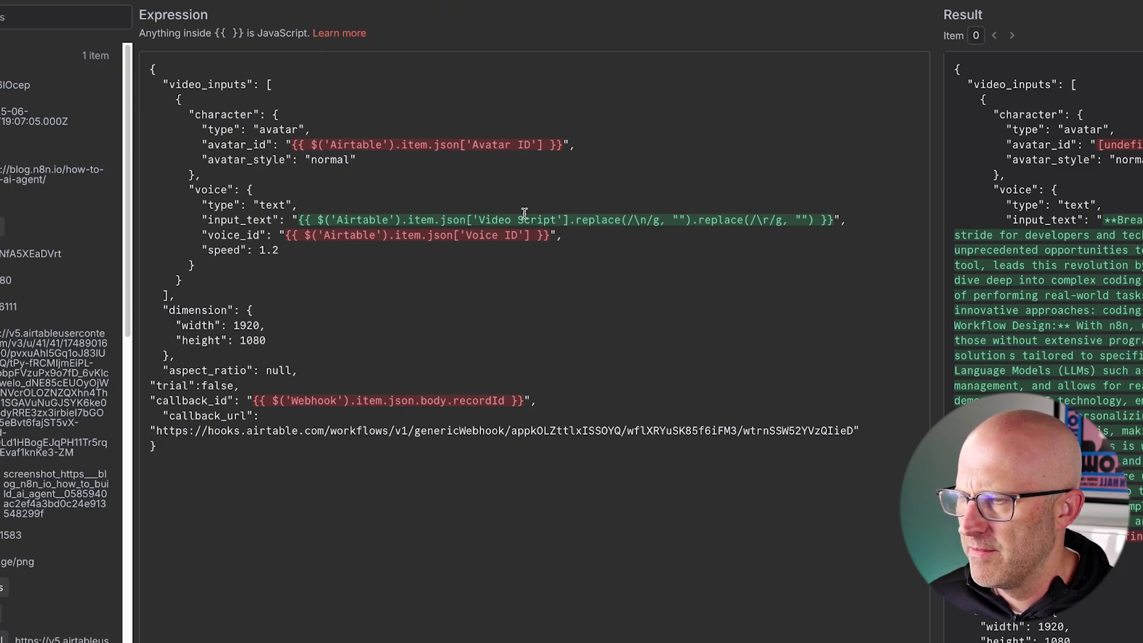
{"action": "mouse_move", "coordinate": [776, 28]}
{"action": "left_mouse_down"}
{"action": "mouse_move", "coordinate": [595, 148]}
{"action": "mouse_move", "coordinate": [598, 164]}
{"action": "left_mouse_up"}
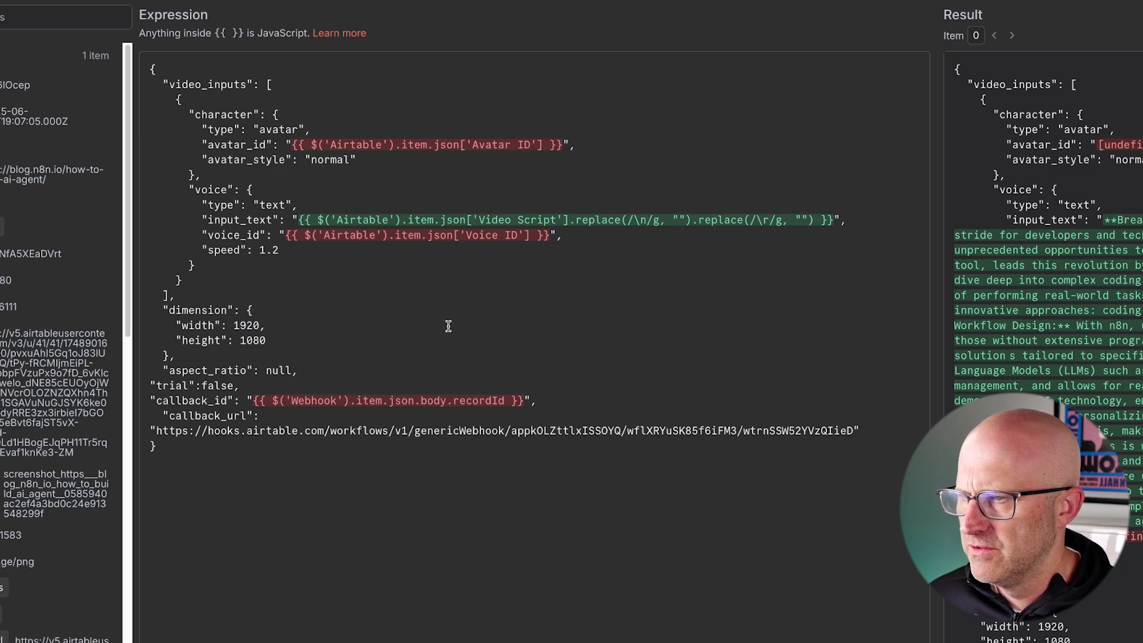
{"action": "left_click_drag", "start_coordinate": [439, 54], "coordinate": [388, 116]}
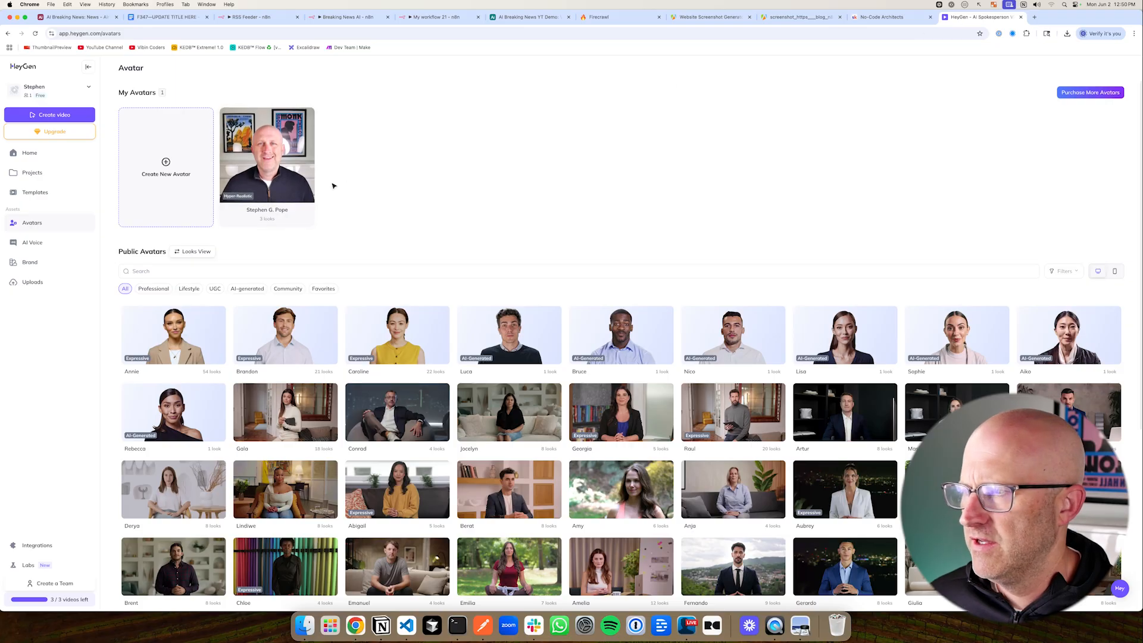
{"action": "left_click", "coordinate": [297, 172]}
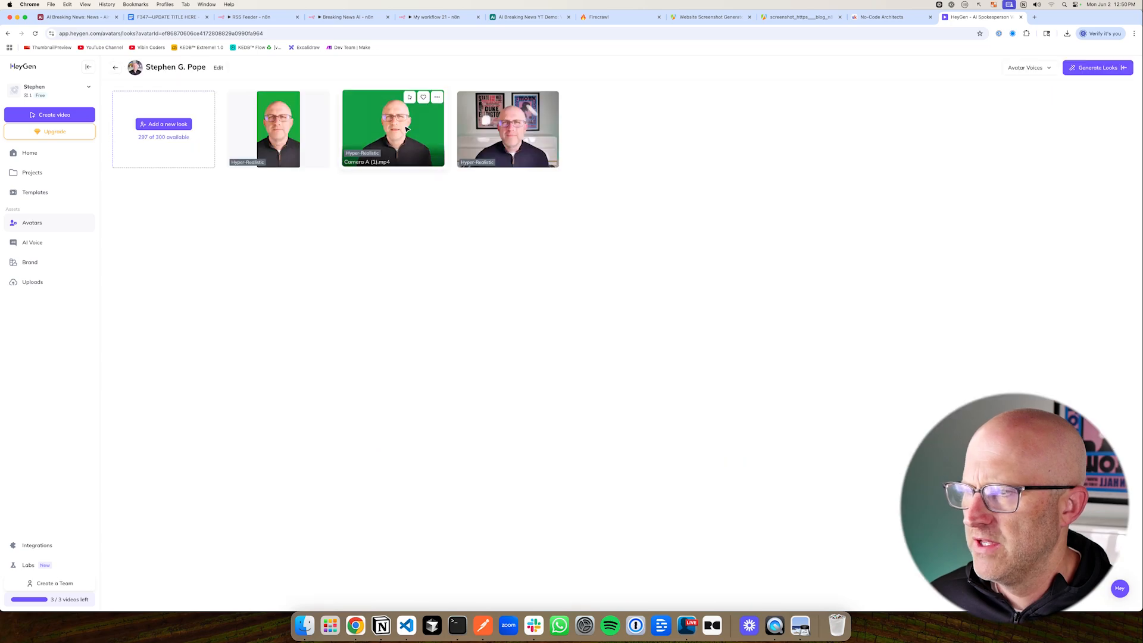
Copy the green-screen look's avatar ID and paste it over the avatar_id expression
{"action": "left_click", "coordinate": [437, 97]}
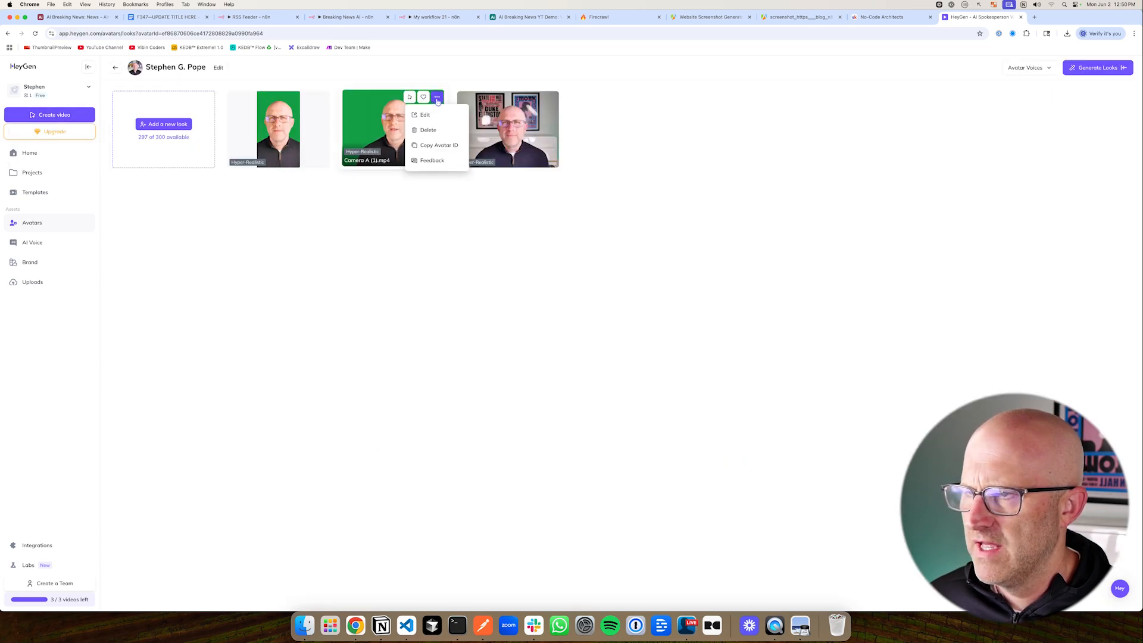
{"action": "left_click", "coordinate": [438, 146]}
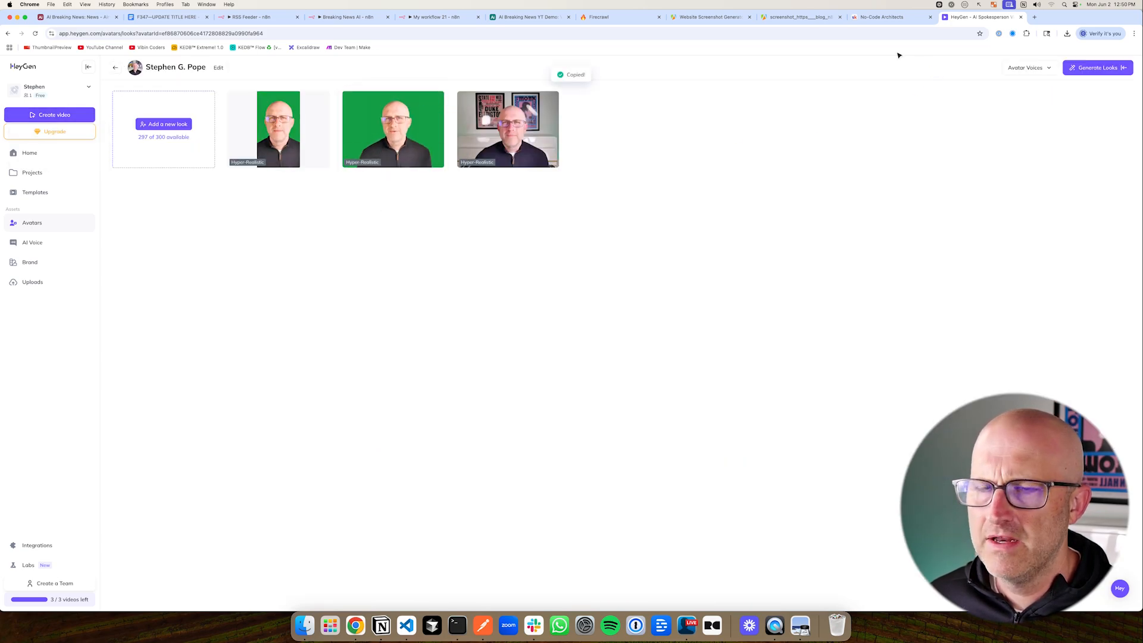
{"action": "left_click", "coordinate": [437, 16]}
{"action": "left_click_drag", "start_coordinate": [441, 174], "coordinate": [284, 175]}
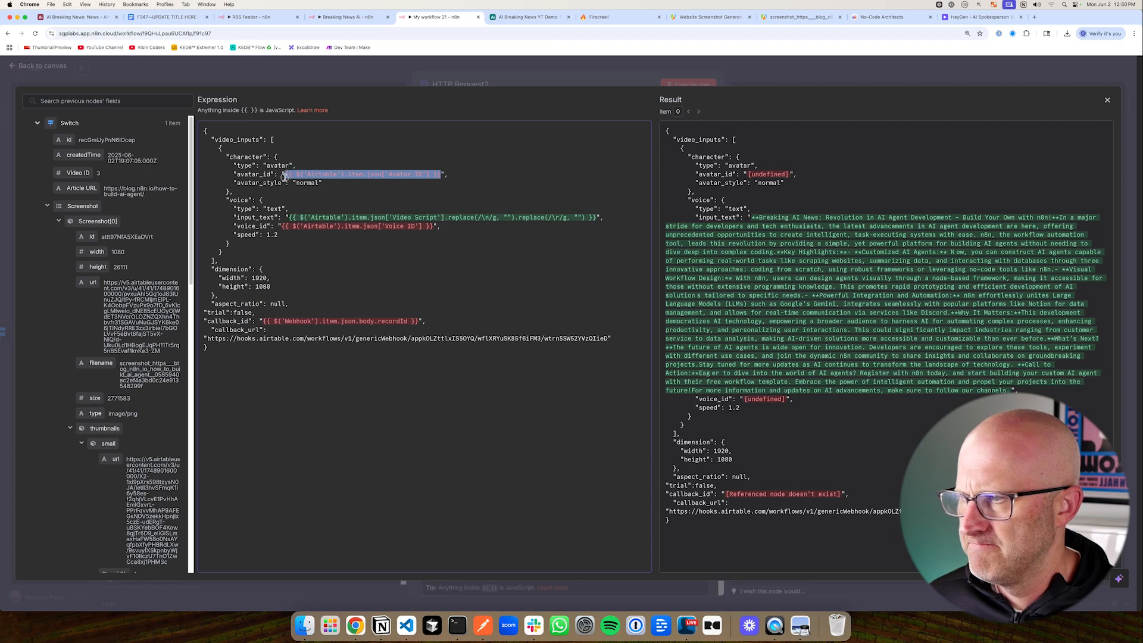
{"action": "key", "text": "super+v"}
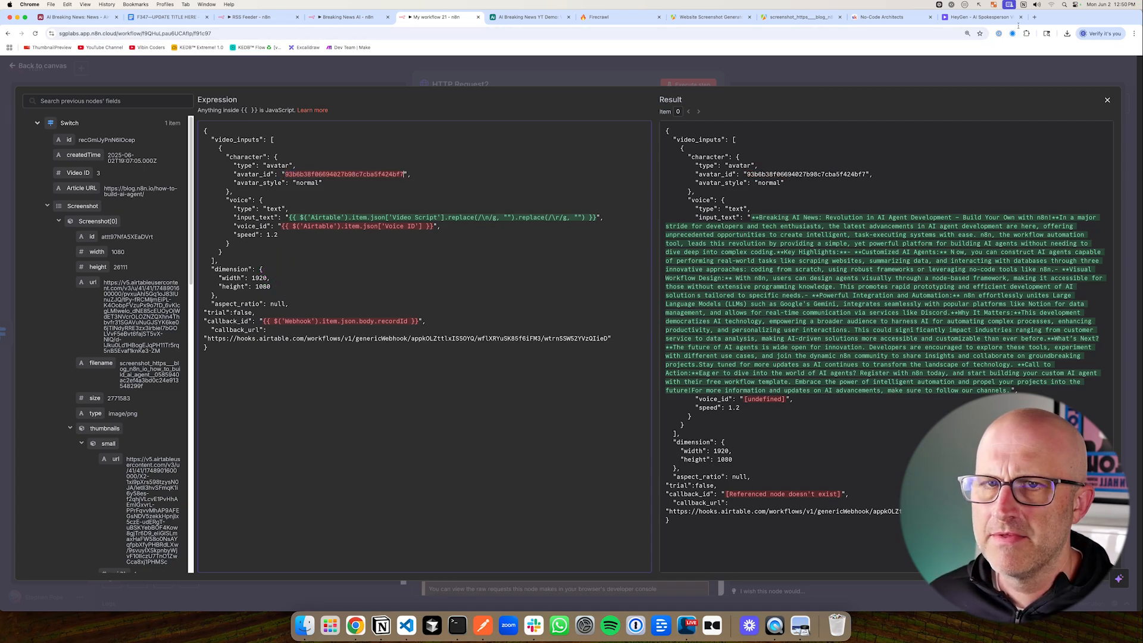
Copy the first cloned voice's ID from AI Voice and paste it into voice_id
{"action": "left_click", "coordinate": [982, 16]}
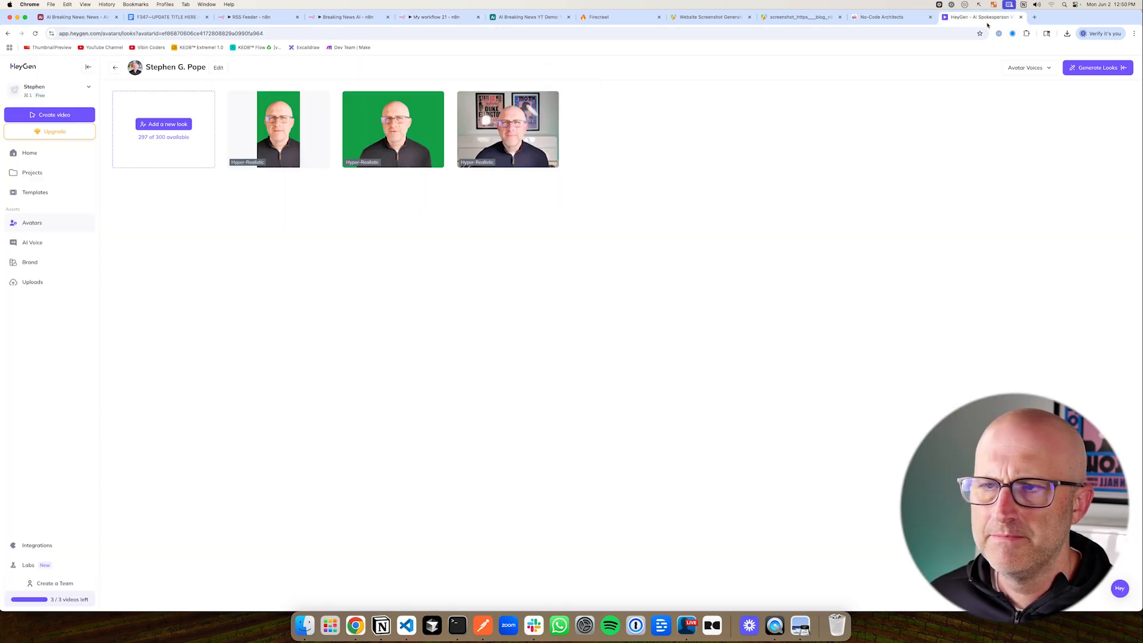
{"action": "left_click", "coordinate": [36, 242]}
{"action": "left_click", "coordinate": [227, 152]}
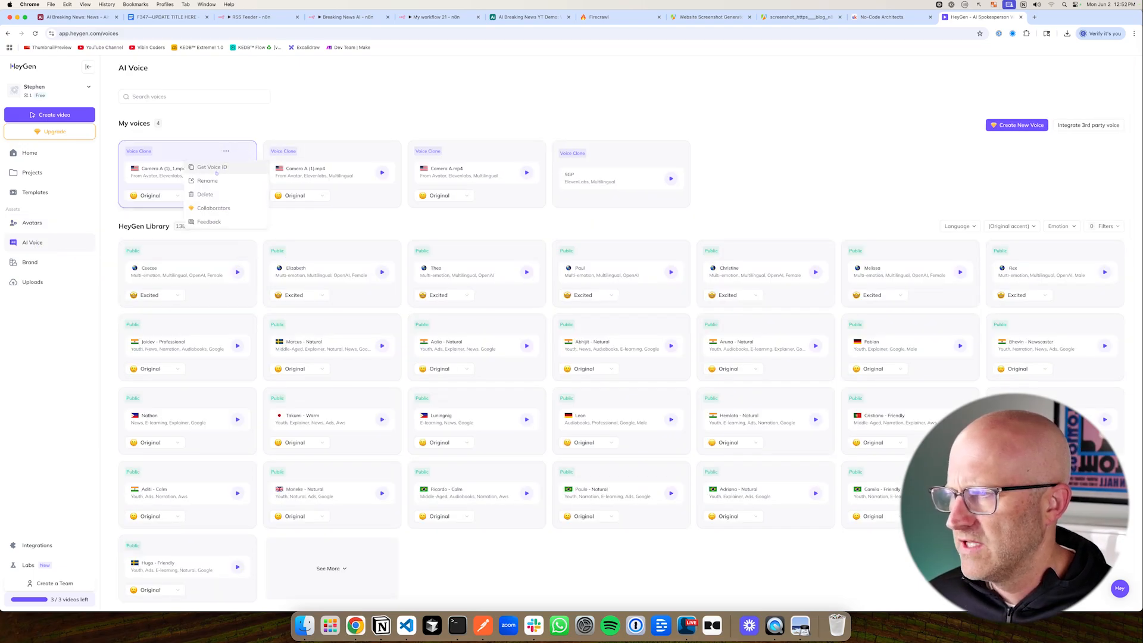
{"action": "left_click", "coordinate": [212, 167]}
{"action": "left_click", "coordinate": [437, 16]}
{"action": "key", "text": "super+v"}
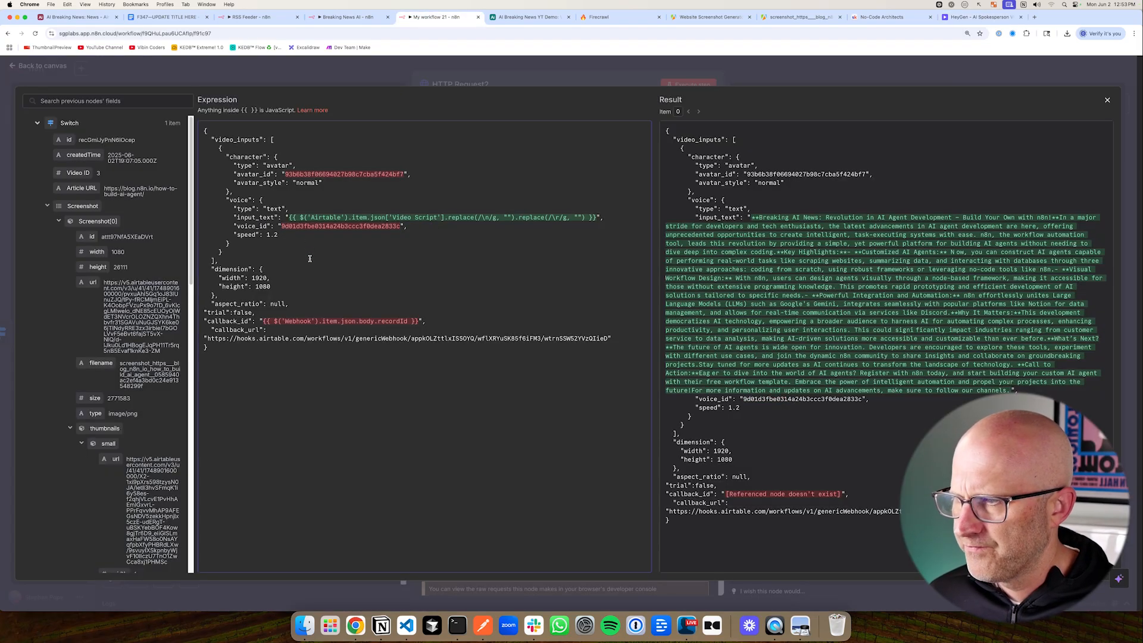
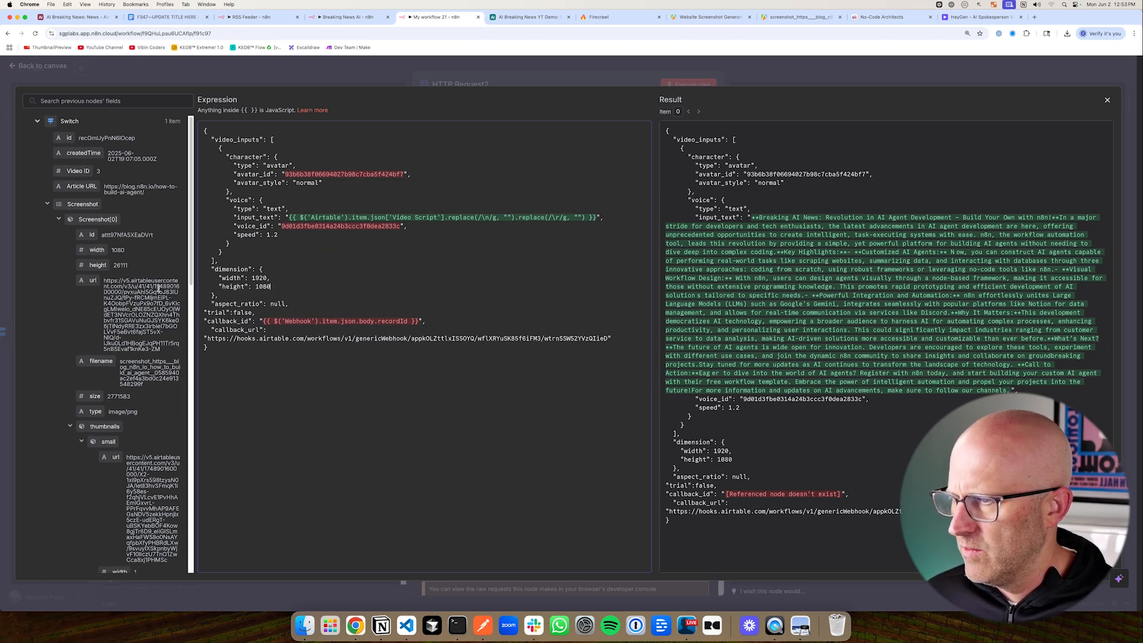
Replace callback_id's Webhook recordId expression with the Airtable node's record id field
{"action": "scroll", "coordinate": [158, 289], "scroll_direction": "down", "scroll_amount": 15}
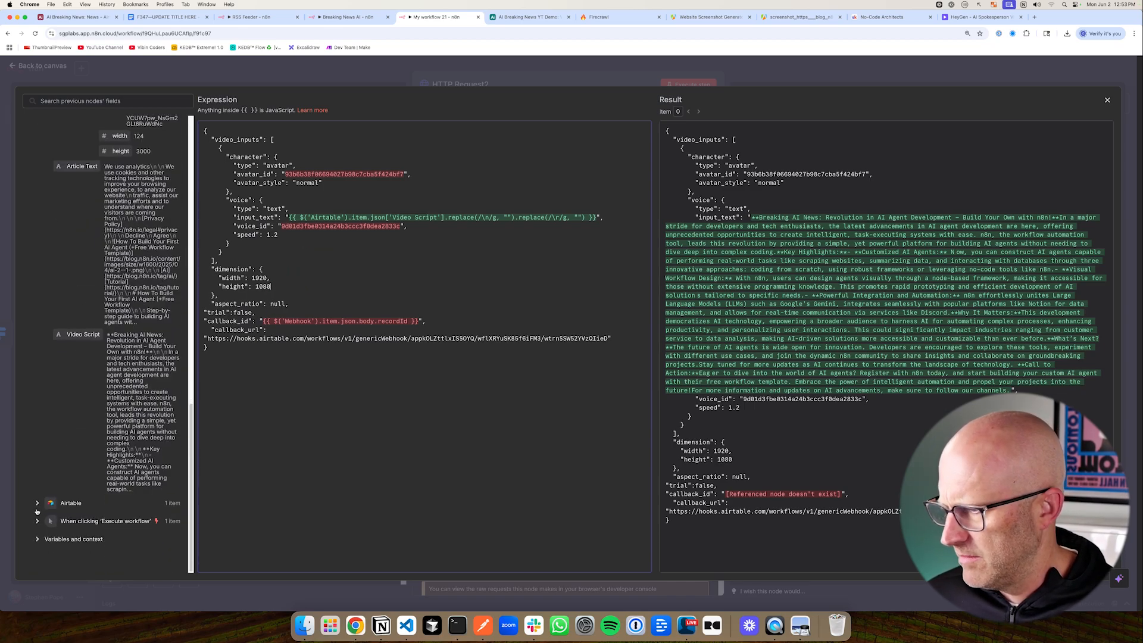
{"action": "left_click", "coordinate": [37, 503]}
{"action": "scroll", "coordinate": [95, 479], "scroll_direction": "down", "scroll_amount": 3}
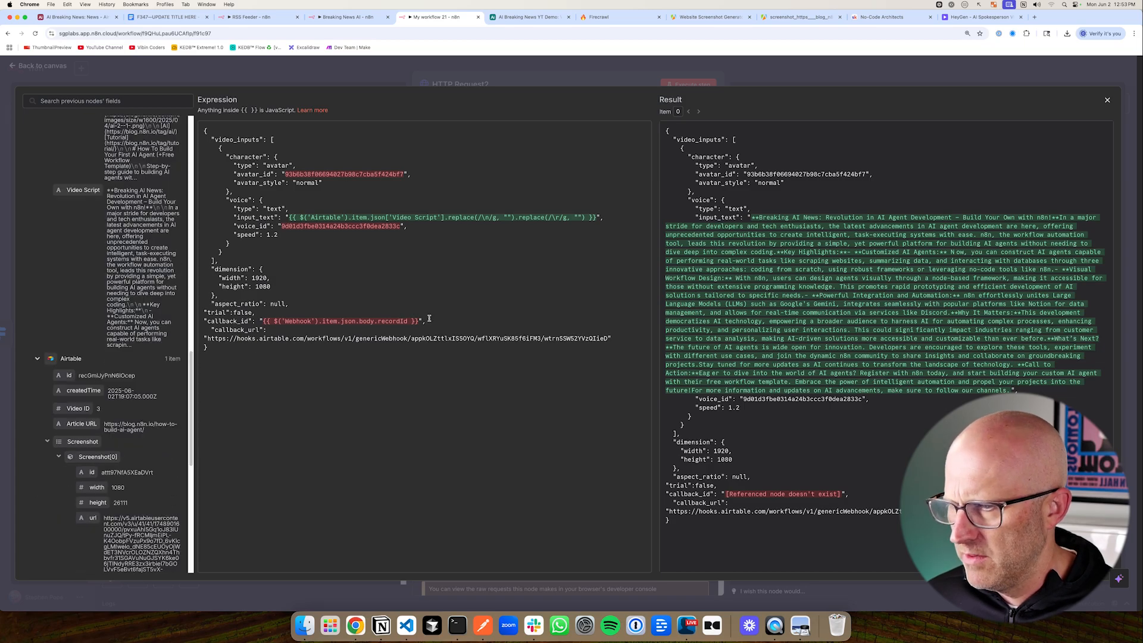
{"action": "left_click_drag", "start_coordinate": [420, 322], "coordinate": [264, 322]}
{"action": "key", "text": "BackSpace"}
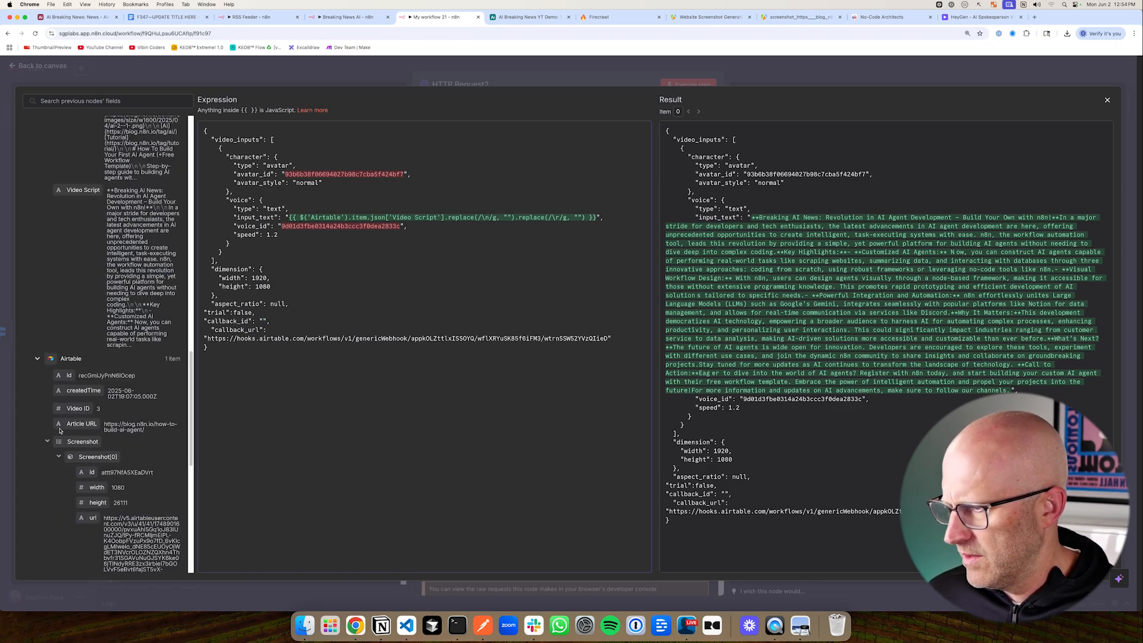
{"action": "left_click_drag", "start_coordinate": [67, 376], "coordinate": [264, 322]}
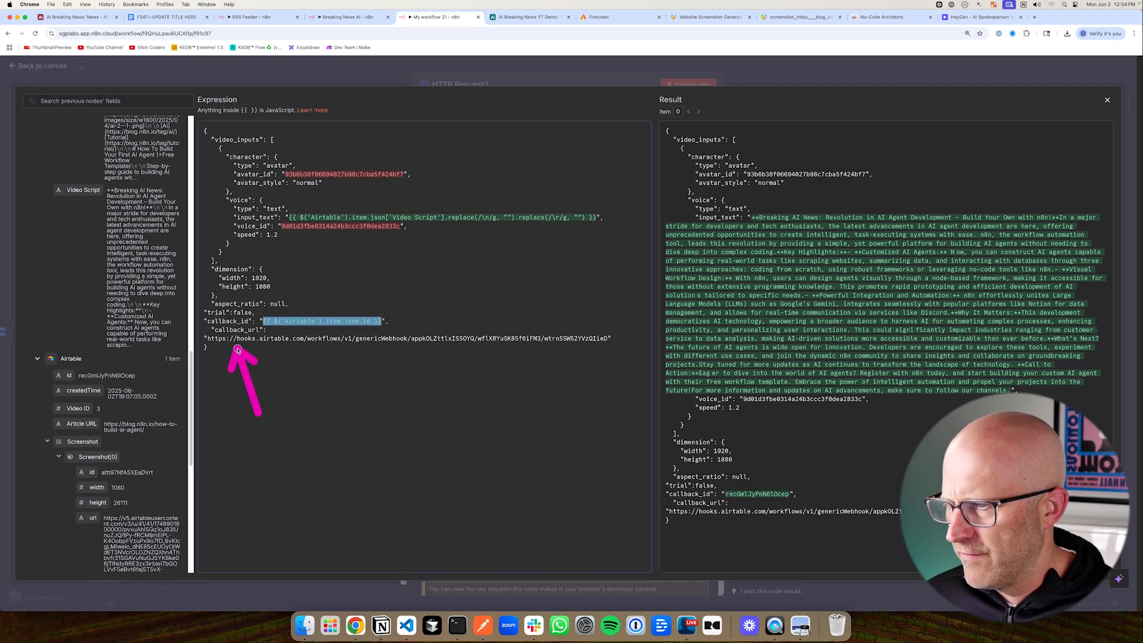
{"action": "left_click", "coordinate": [525, 18]}
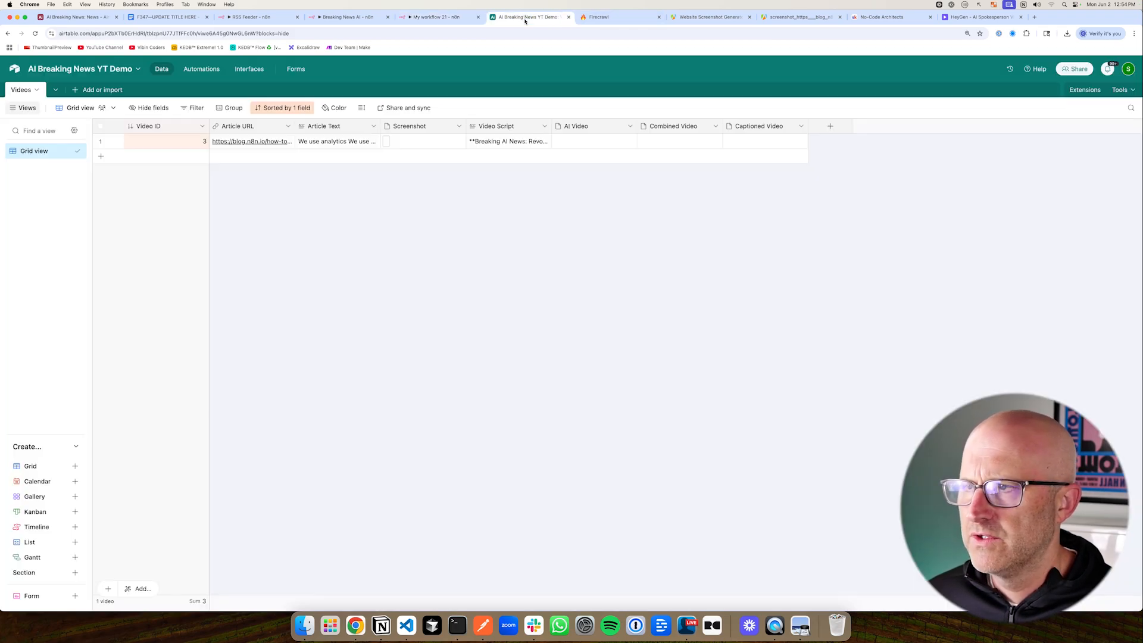
Add an Airtable automation triggered by 'When webhook received' and copy its webhook URL
{"action": "left_click", "coordinate": [208, 72]}
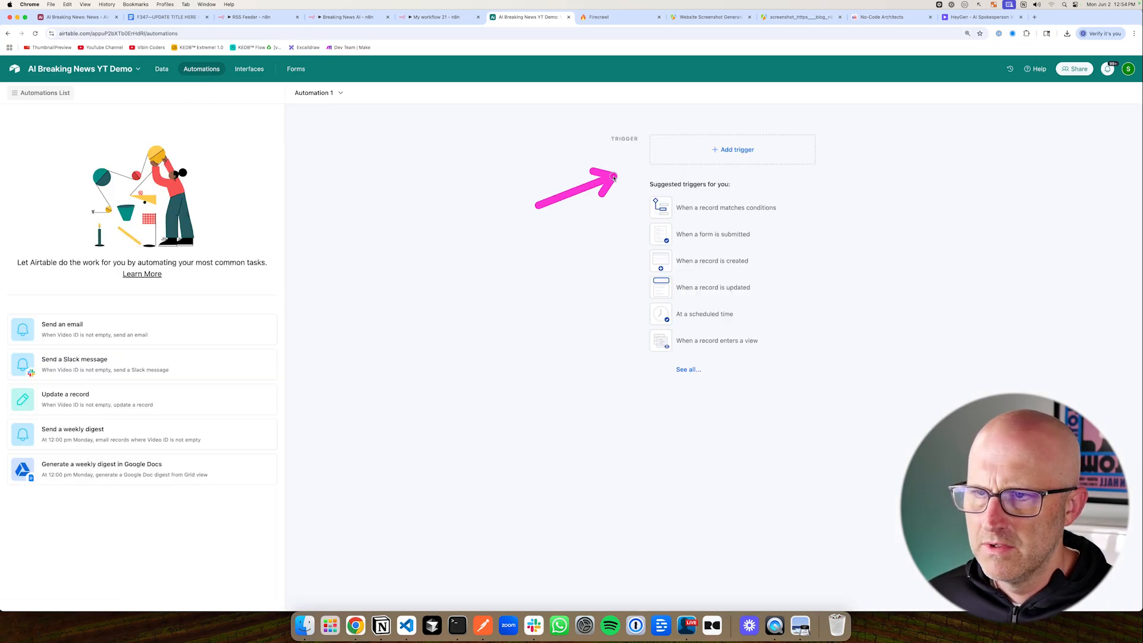
{"action": "left_click", "coordinate": [729, 152]}
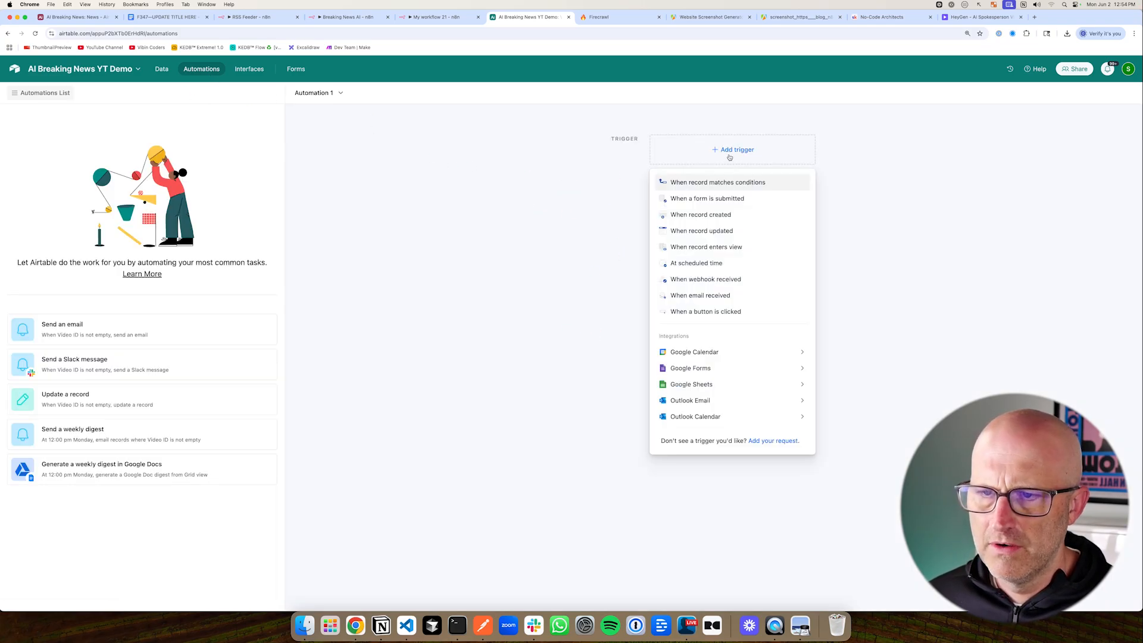
{"action": "left_click", "coordinate": [714, 281]}
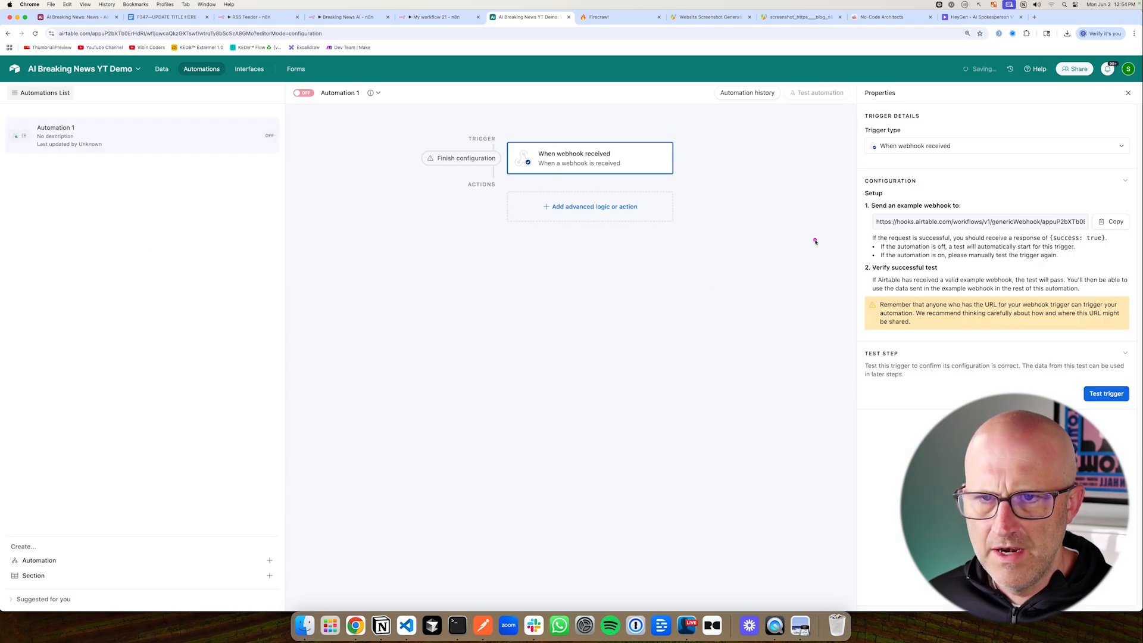
{"action": "left_click", "coordinate": [1114, 222]}
{"action": "left_click", "coordinate": [438, 17]}
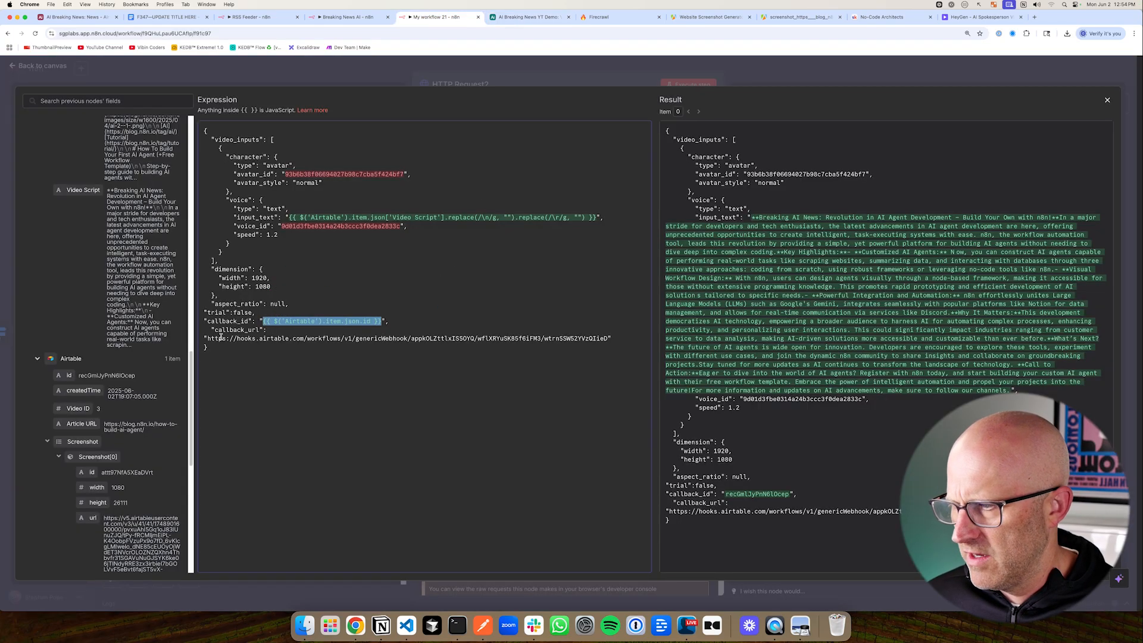
Swap the old callback_url for the copied Airtable automation webhook URL
{"action": "left_click", "coordinate": [206, 338]}
{"action": "left_click", "coordinate": [609, 338], "text": "shift"}
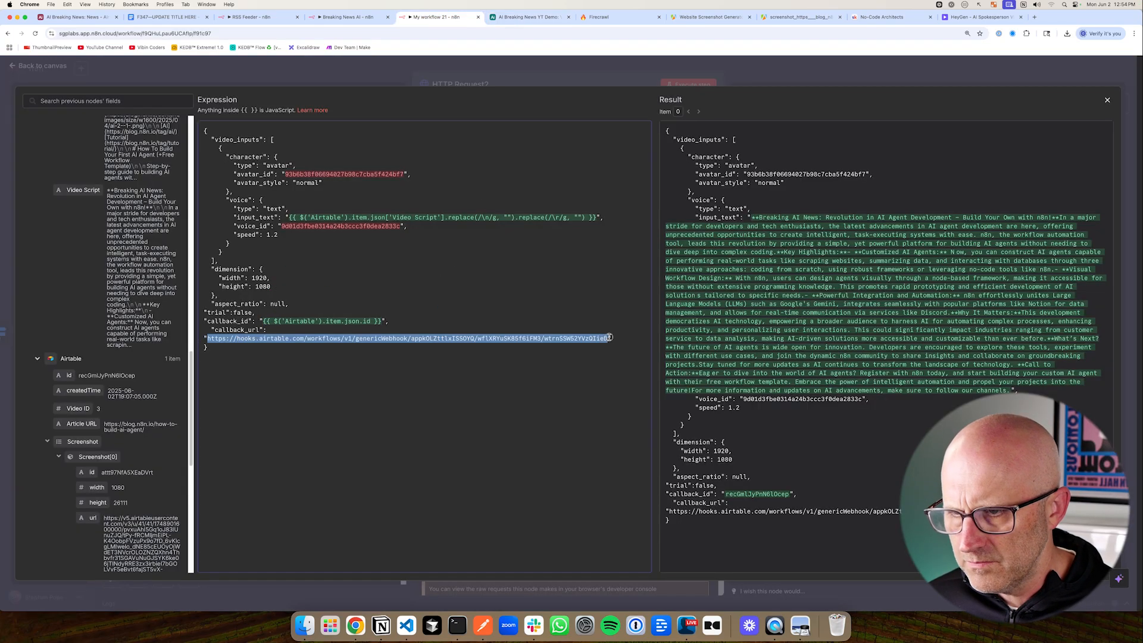
{"action": "key", "text": "BackSpace"}
{"action": "key", "text": "super+z"}
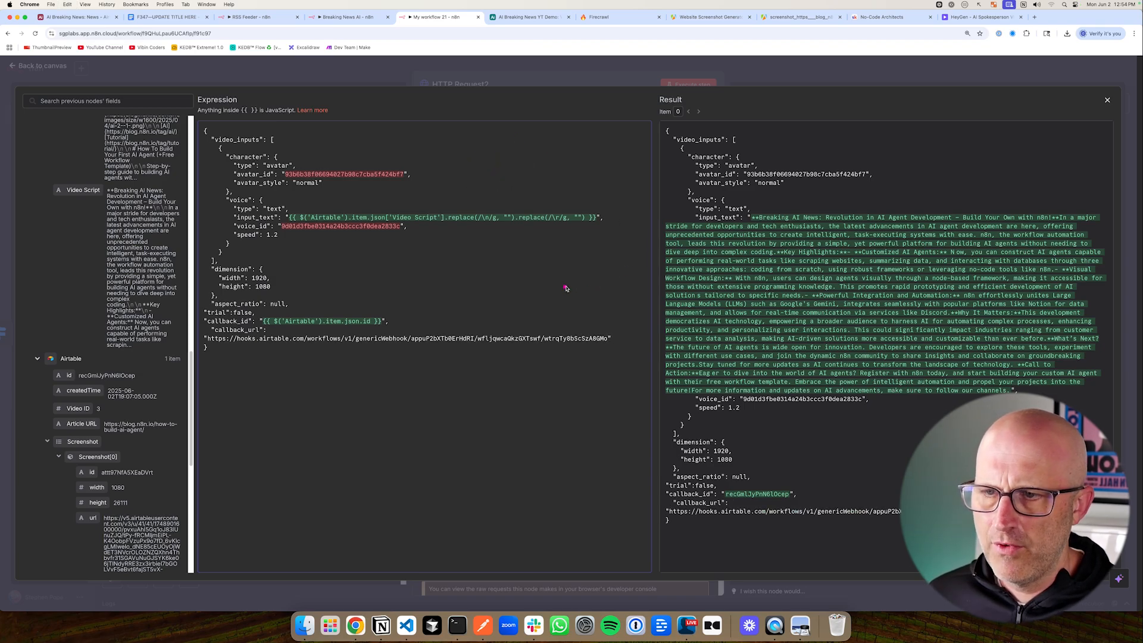
{"action": "left_click", "coordinate": [517, 18]}
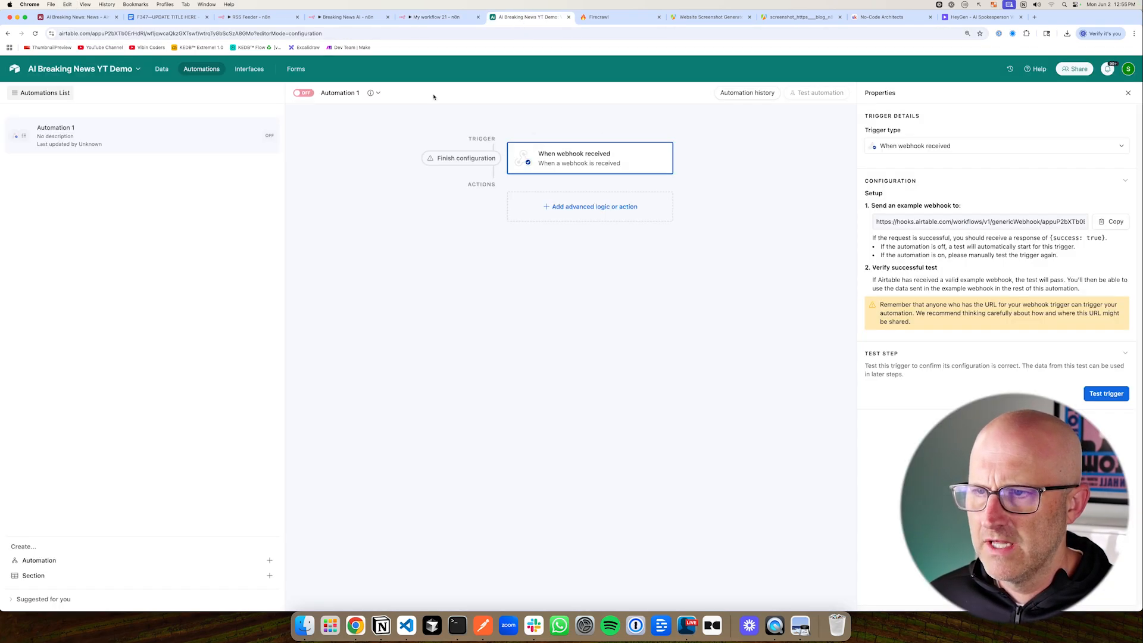
Delete everything after the title in the record's expanded Video Script cell
{"action": "left_click", "coordinate": [521, 143]}
{"action": "left_click", "coordinate": [545, 141]}
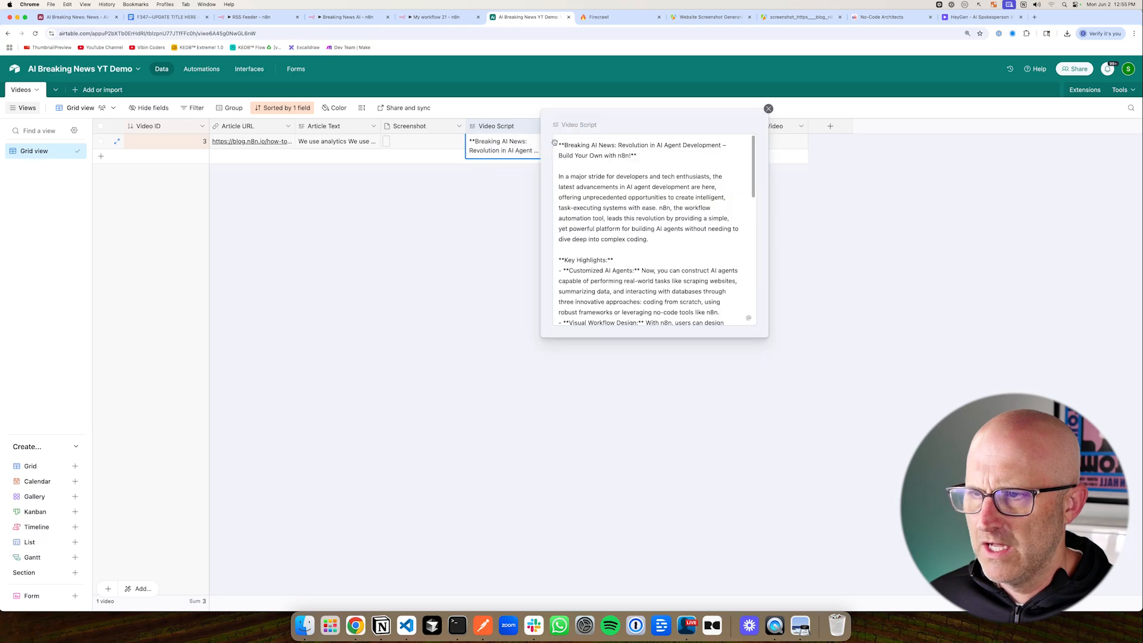
{"action": "left_click_drag", "start_coordinate": [641, 158], "coordinate": [779, 442]}
{"action": "key", "text": "BackSpace"}
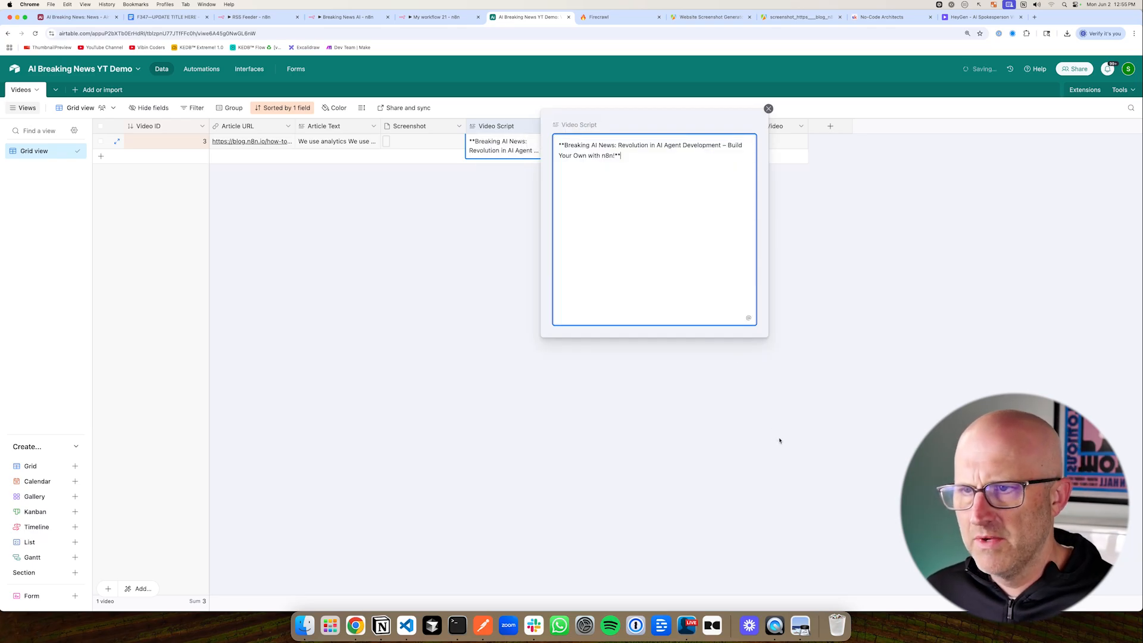
{"action": "left_click", "coordinate": [466, 316]}
{"action": "left_click", "coordinate": [436, 17]}
{"action": "left_click", "coordinate": [373, 67]}
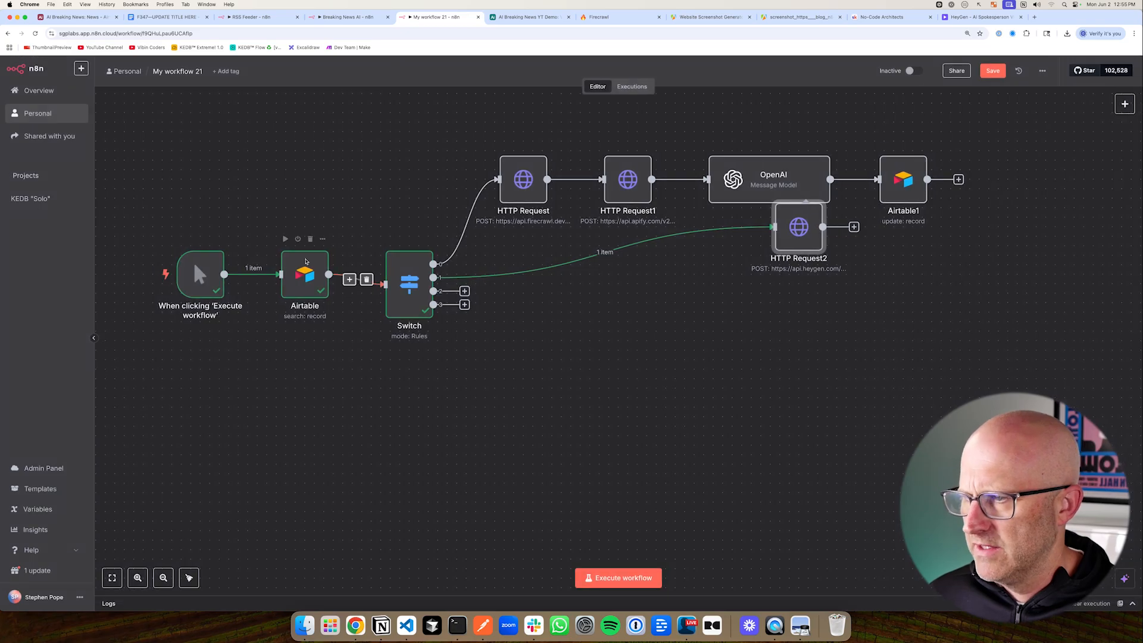
Rerun the Airtable node and move HTTP Request2 beside the Switch node
{"action": "left_click", "coordinate": [285, 240]}
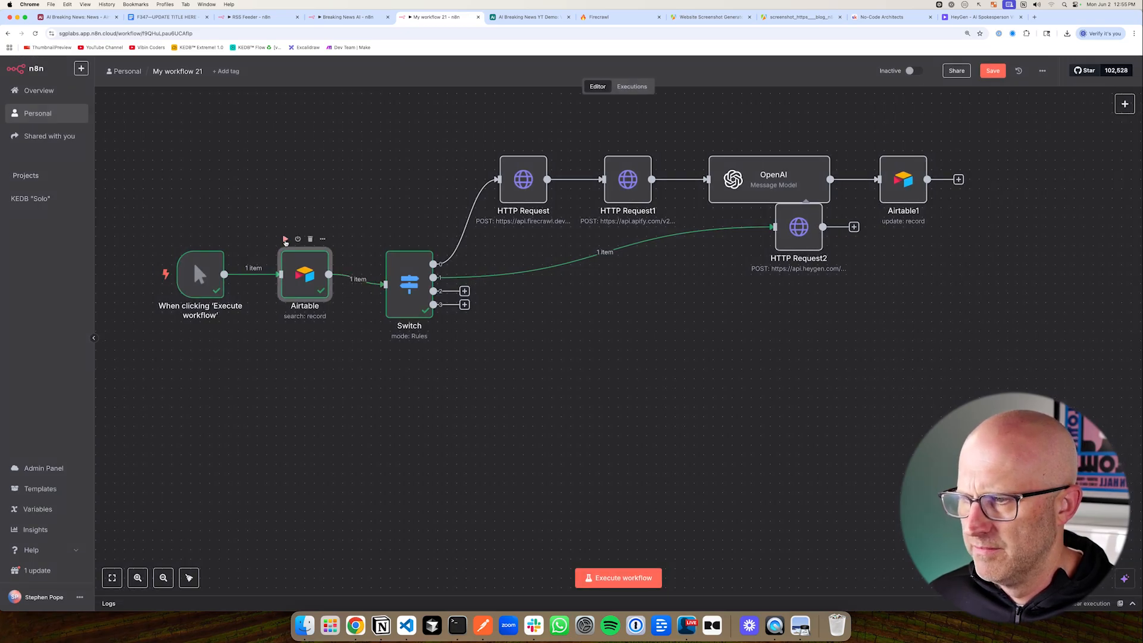
{"action": "left_click", "coordinate": [285, 240]}
{"action": "left_click_drag", "start_coordinate": [804, 226], "coordinate": [560, 273]}
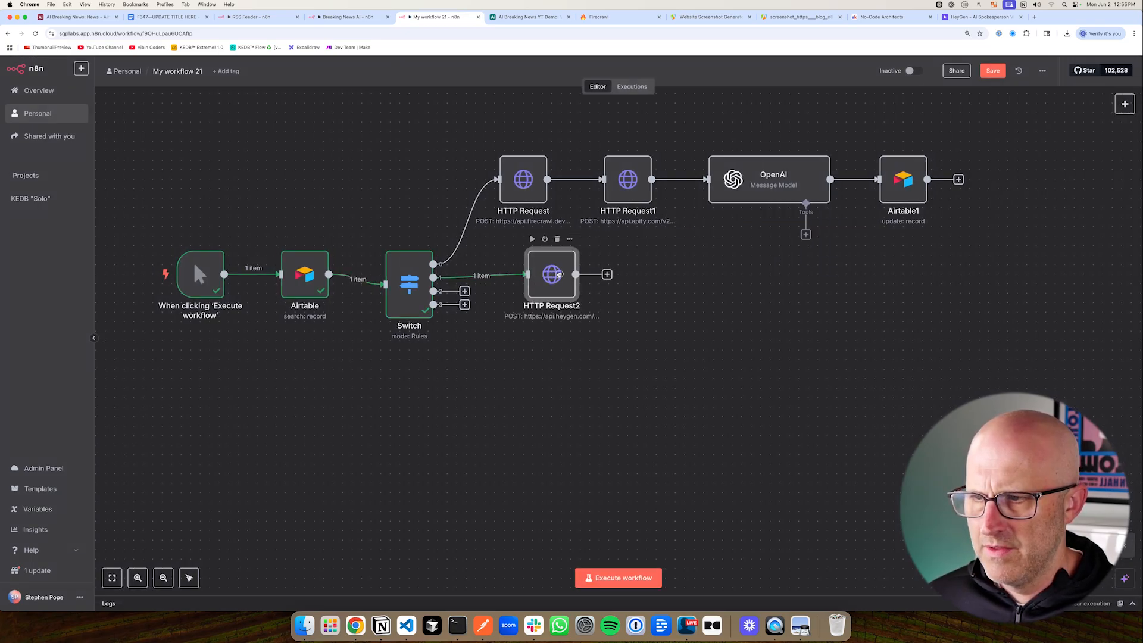
Check HTTP Request2's JSON body, then execute it to get a video_id
{"action": "double_click", "coordinate": [555, 274]}
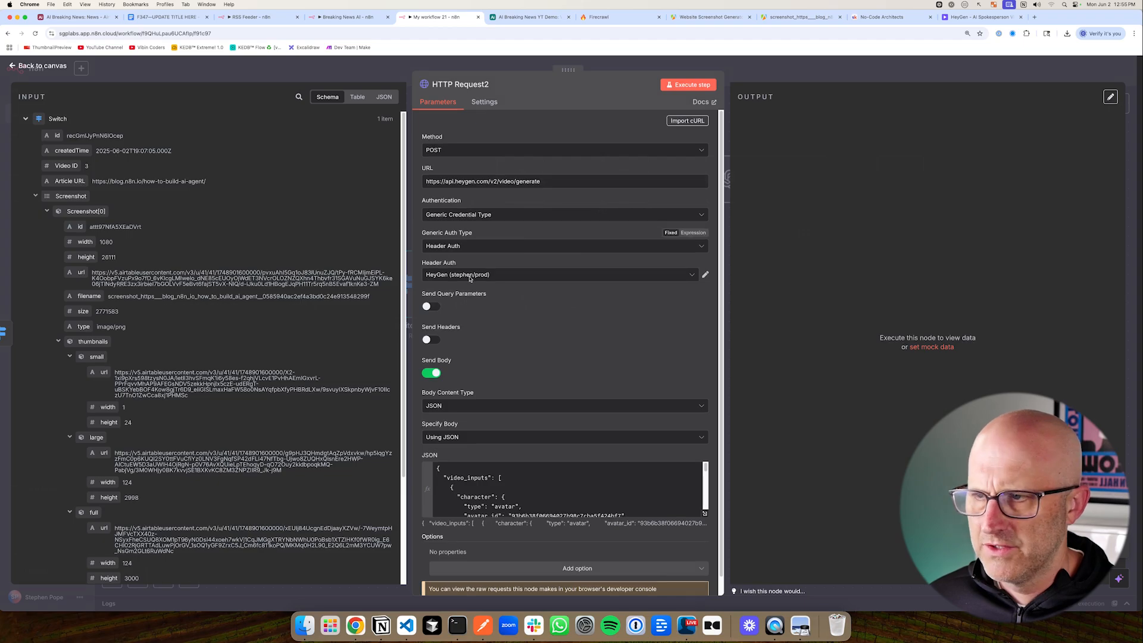
{"action": "left_click", "coordinate": [705, 513]}
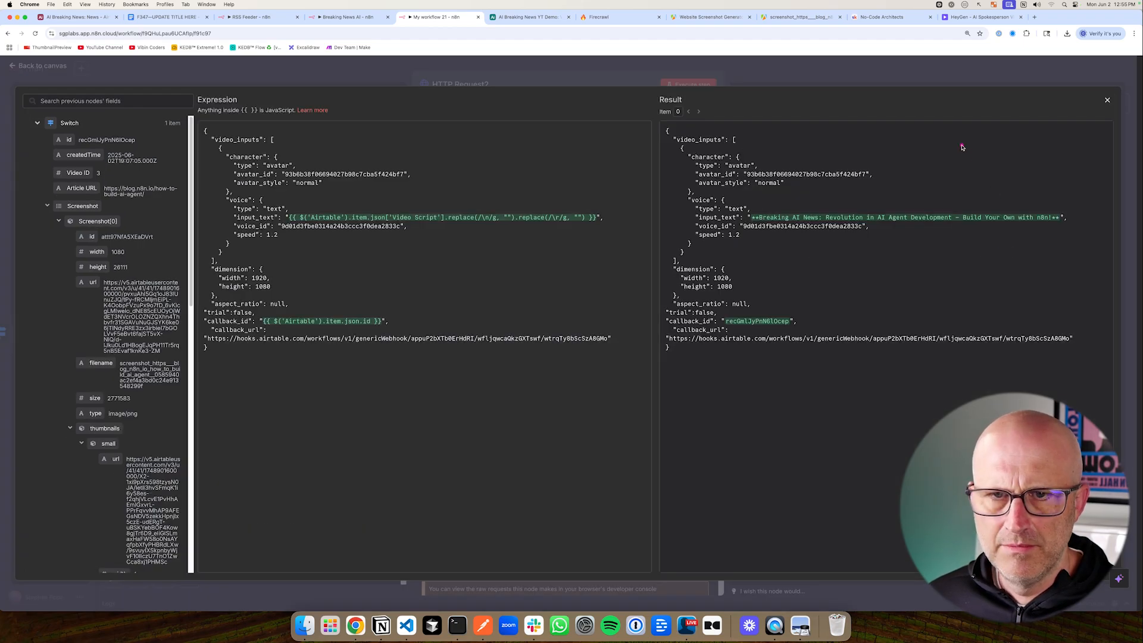
{"action": "left_click_drag", "start_coordinate": [962, 146], "coordinate": [910, 201]}
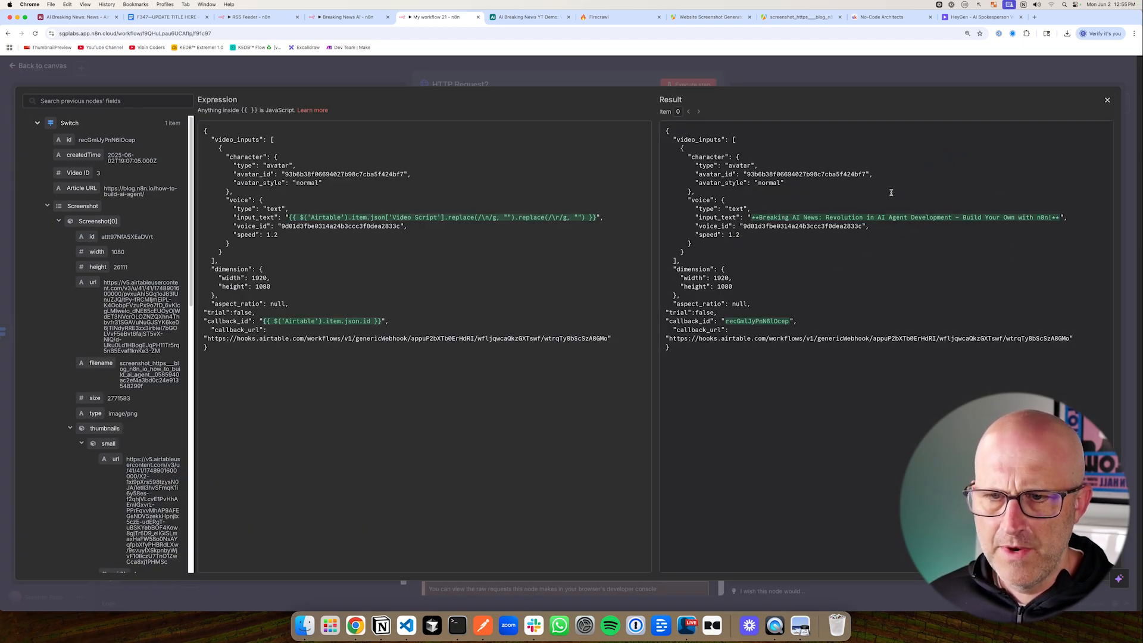
{"action": "left_click", "coordinate": [618, 66]}
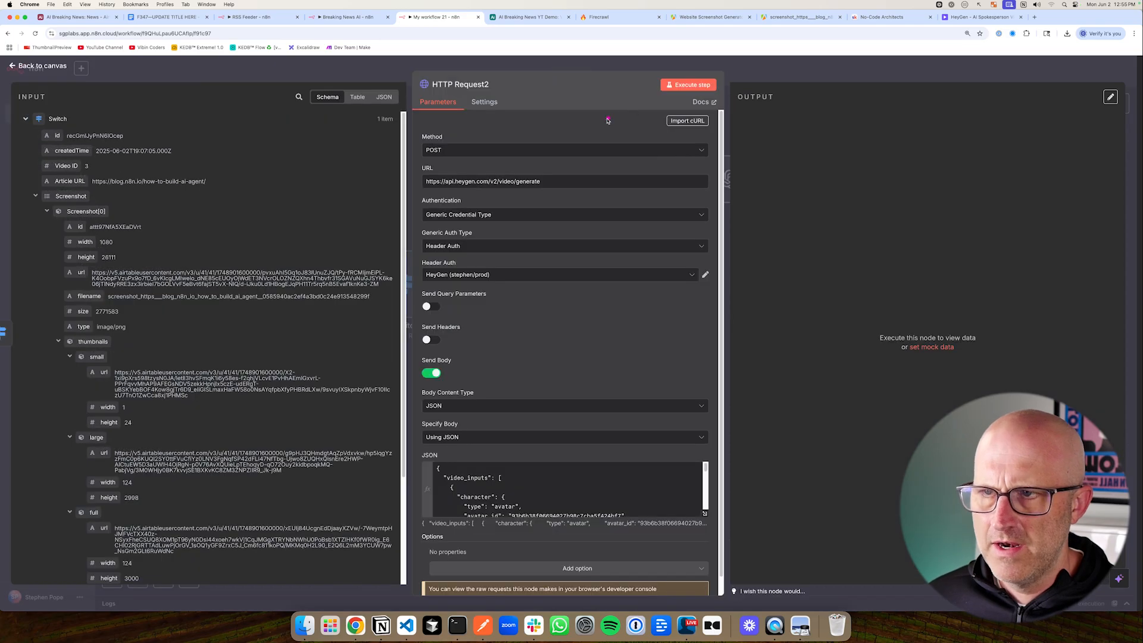
{"action": "left_click_drag", "start_coordinate": [607, 120], "coordinate": [658, 92]}
{"action": "left_click", "coordinate": [683, 90]}
{"action": "left_click_drag", "start_coordinate": [878, 94], "coordinate": [811, 128]}
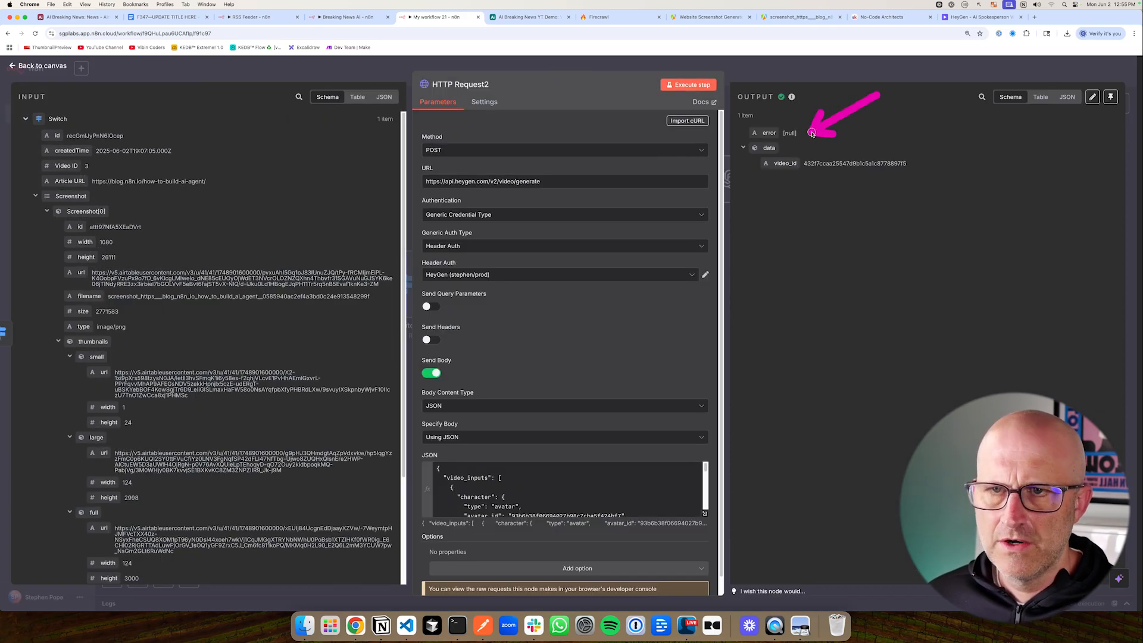
{"action": "left_click", "coordinate": [959, 19]}
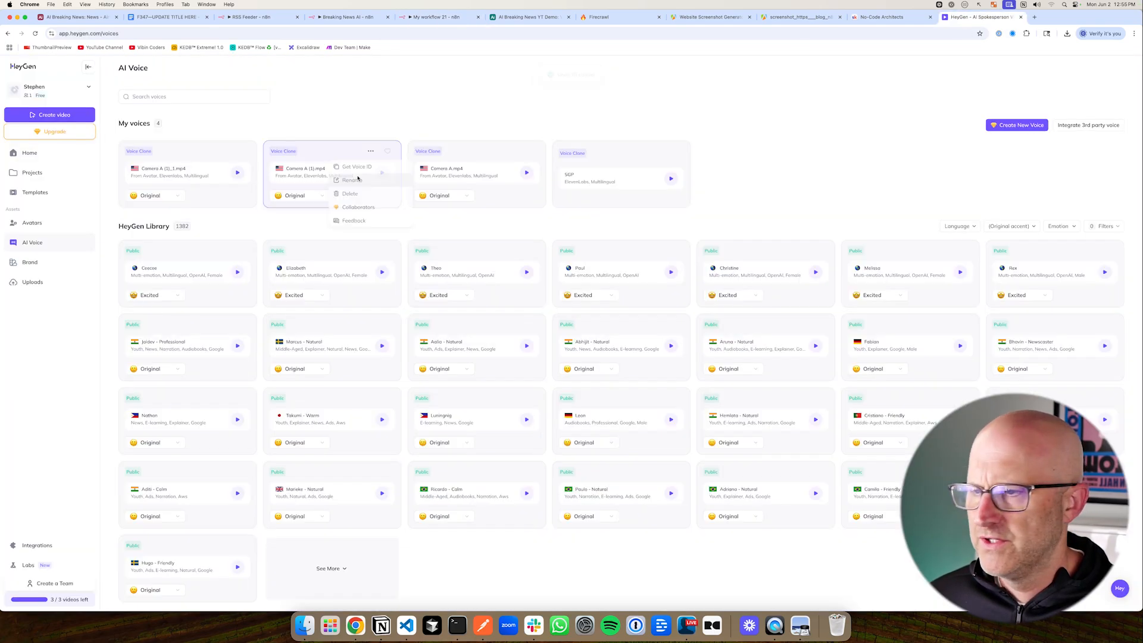
Check HeyGen's Recent creations, where the new video shows 13% Ready
{"action": "left_click", "coordinate": [36, 156]}
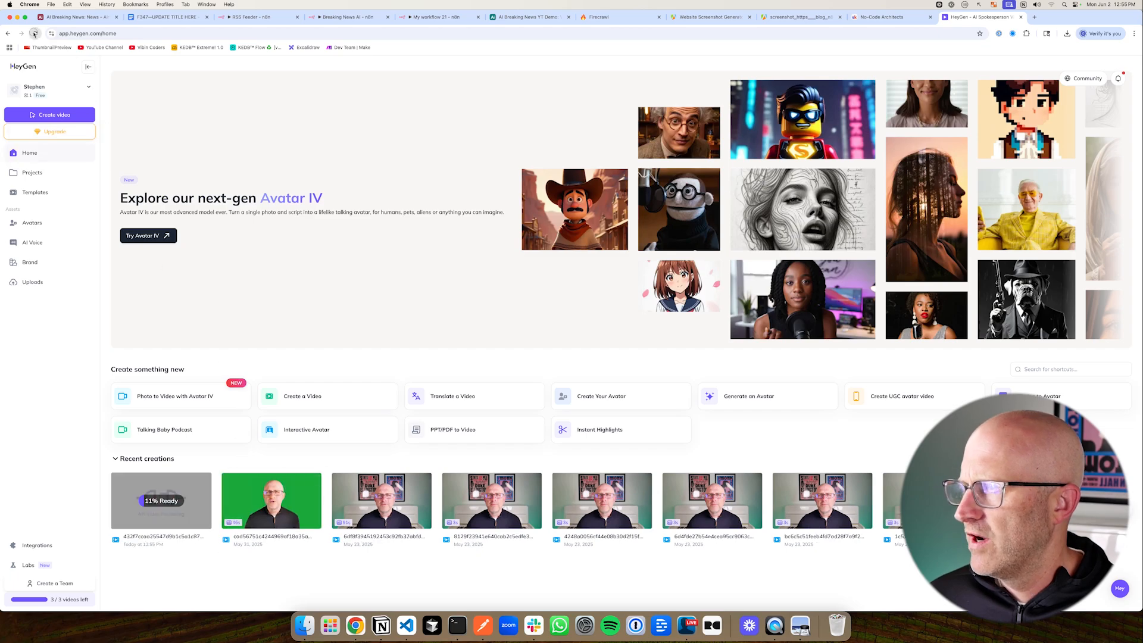
{"action": "left_click_drag", "start_coordinate": [202, 588], "coordinate": [182, 554]}
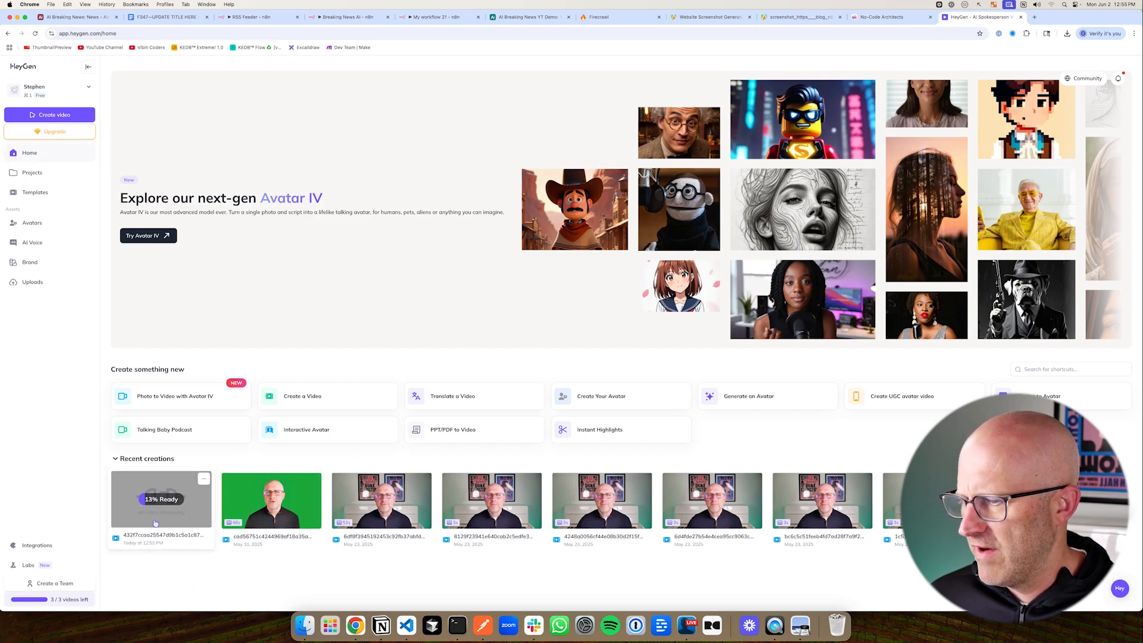
{"action": "left_click", "coordinate": [437, 17]}
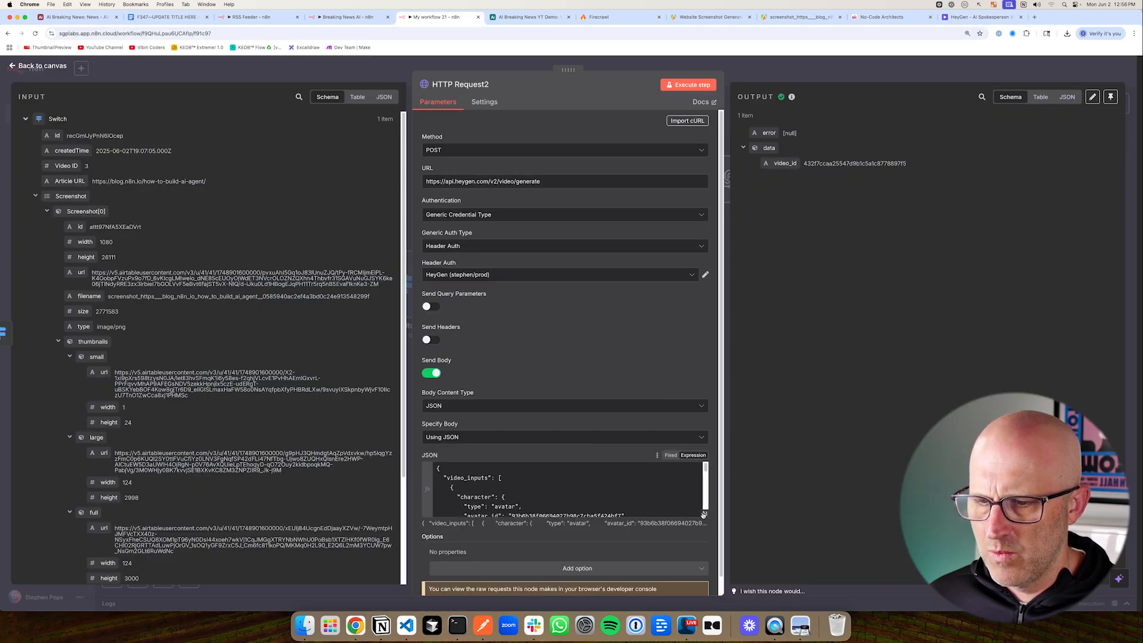
Review callback_id and callback_url in the JSON body, then open Airtable's Automation 1
{"action": "left_click", "coordinate": [703, 513]}
{"action": "mouse_move", "coordinate": [307, 434]}
{"action": "left_mouse_down"}
{"action": "mouse_move", "coordinate": [299, 367]}
{"action": "mouse_move", "coordinate": [352, 372]}
{"action": "left_mouse_up"}
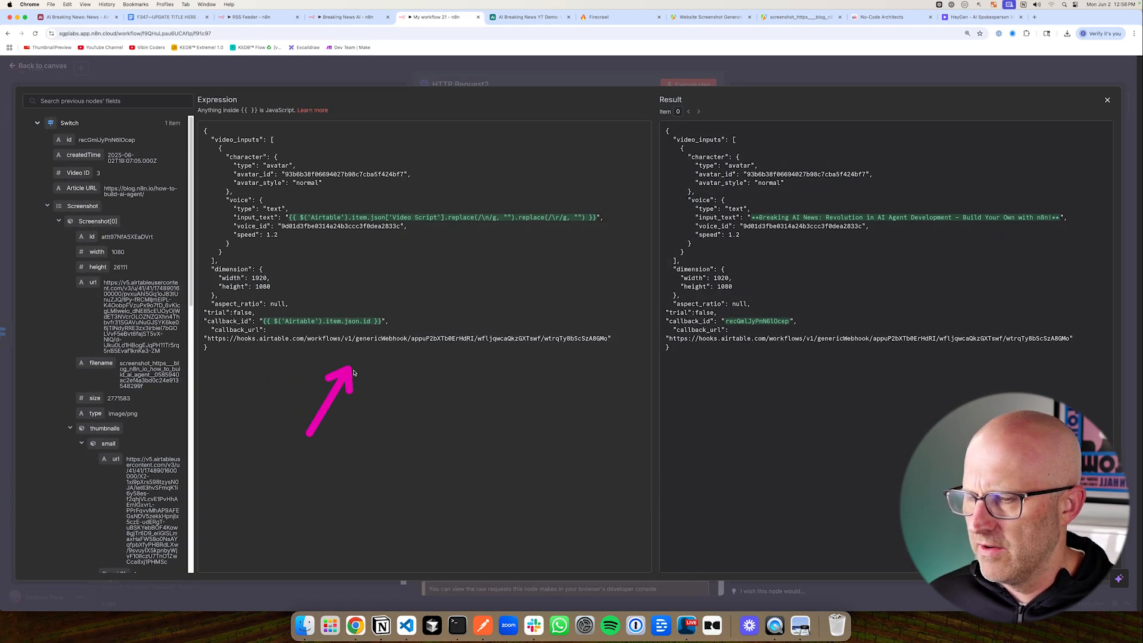
{"action": "left_click", "coordinate": [525, 16]}
{"action": "left_click", "coordinate": [201, 69]}
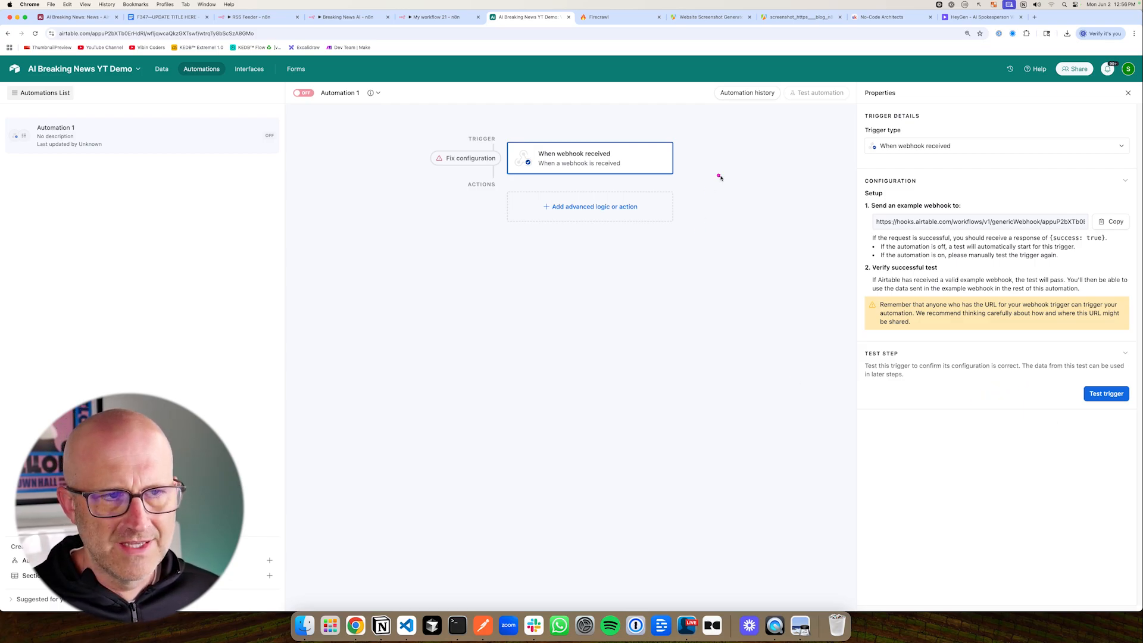
Expand the webhook test body showing event_type avatar_video_gif.success, then open the add-action list
{"action": "left_click_drag", "start_coordinate": [776, 196], "coordinate": [685, 168]}
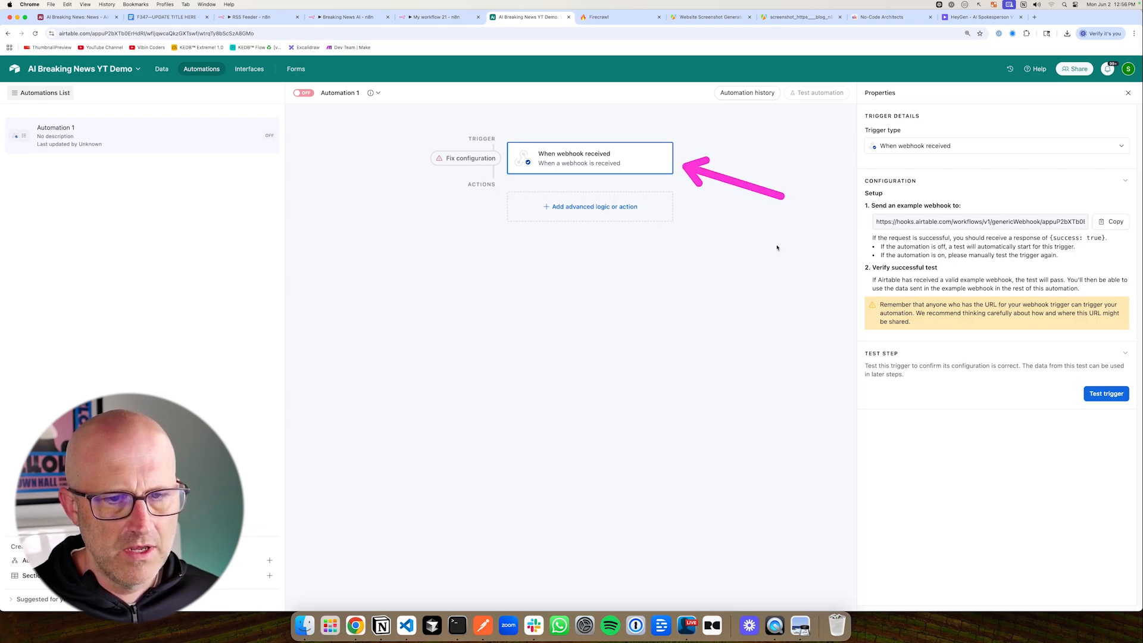
{"action": "left_click", "coordinate": [162, 69]}
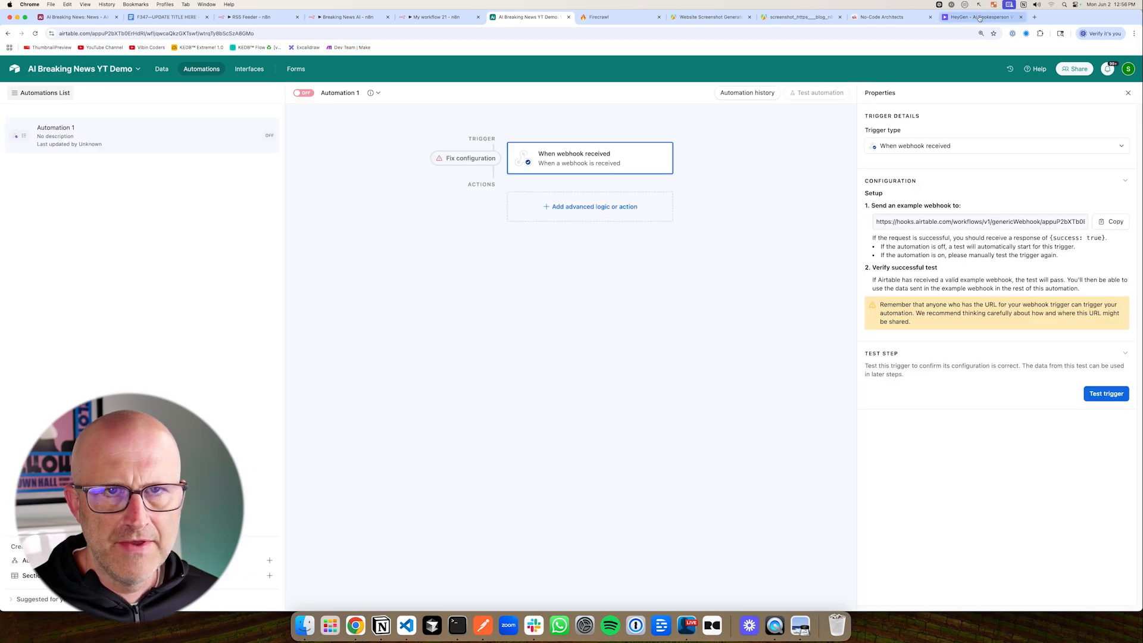
{"action": "left_click", "coordinate": [971, 17]}
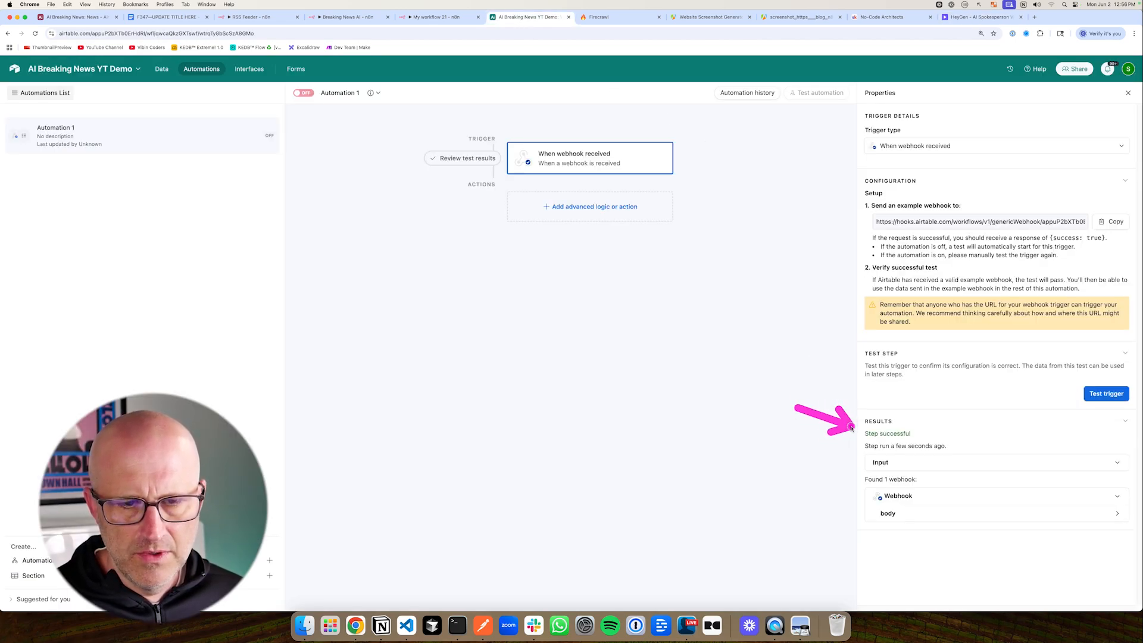
{"action": "left_click", "coordinate": [889, 514]}
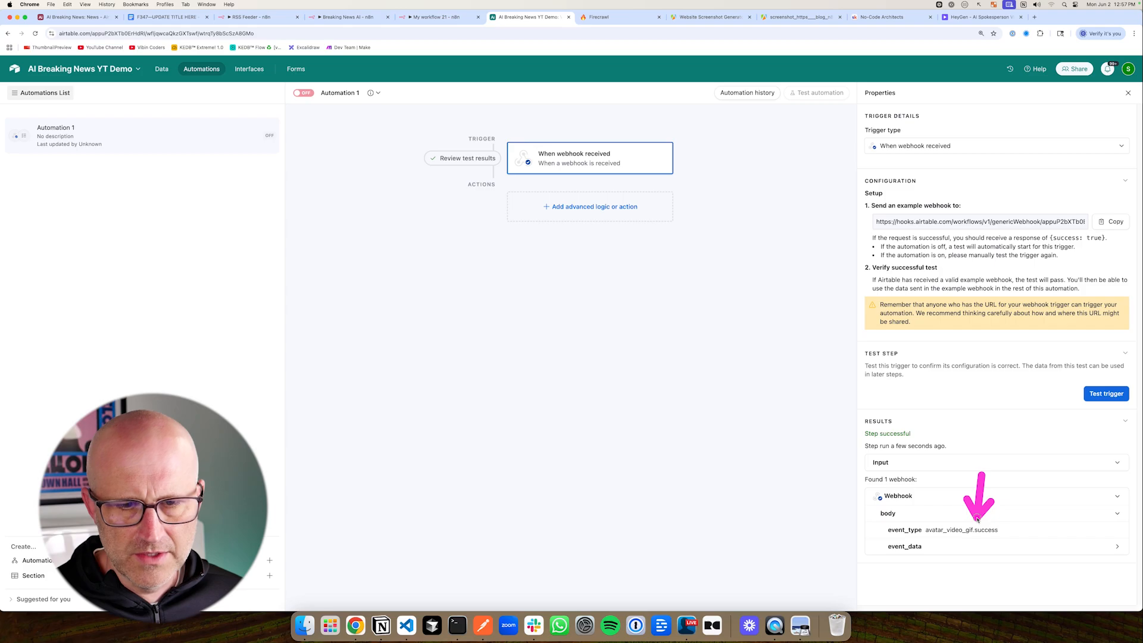
{"action": "left_click", "coordinate": [594, 210]}
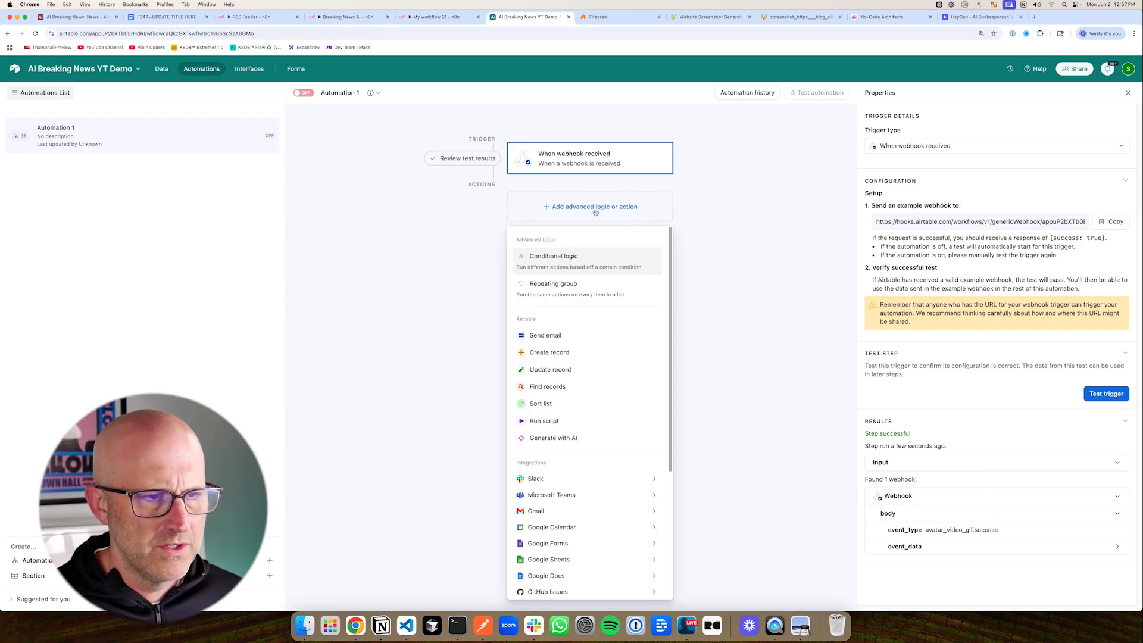
Add a conditional logic group and rerun the webhook trigger test for fresh data
{"action": "left_click", "coordinate": [560, 258]}
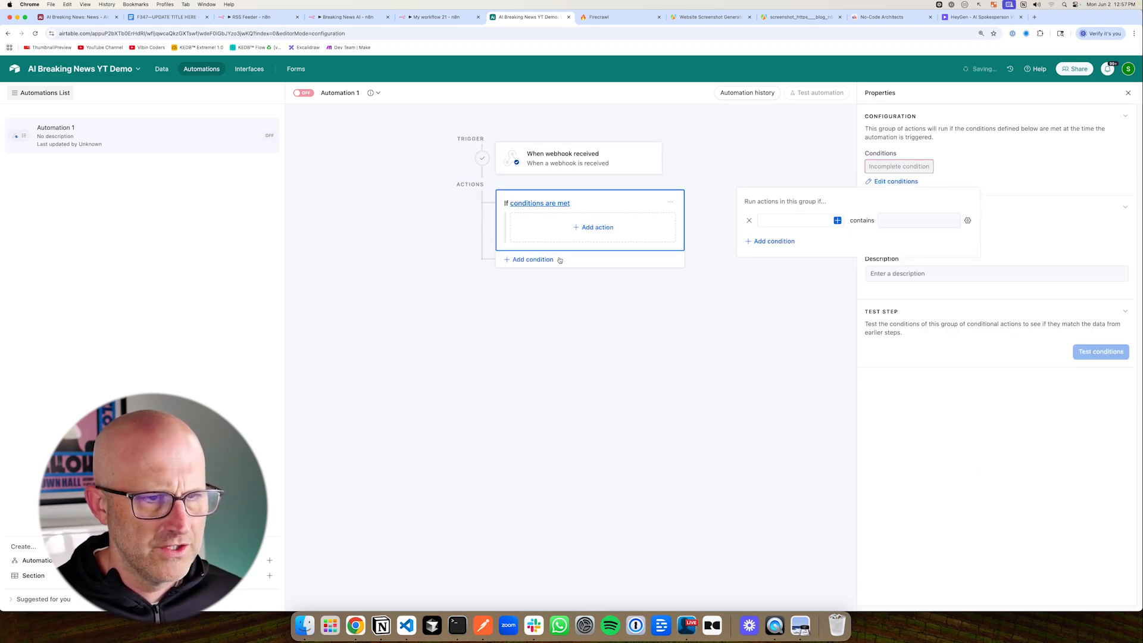
{"action": "left_click", "coordinate": [837, 221]}
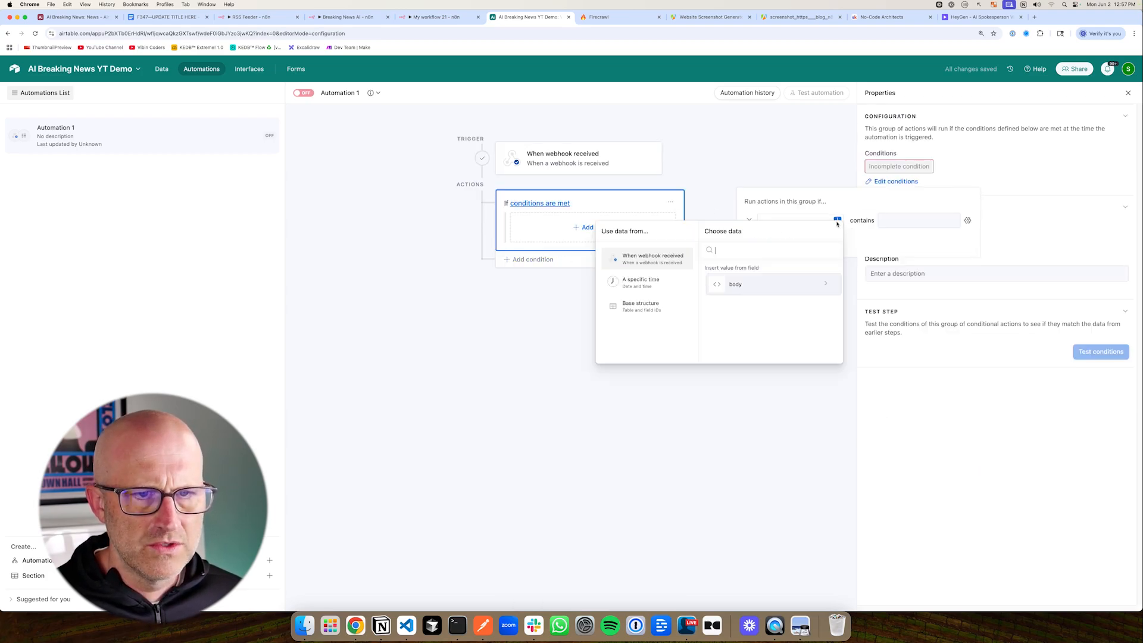
{"action": "left_click", "coordinate": [758, 290]}
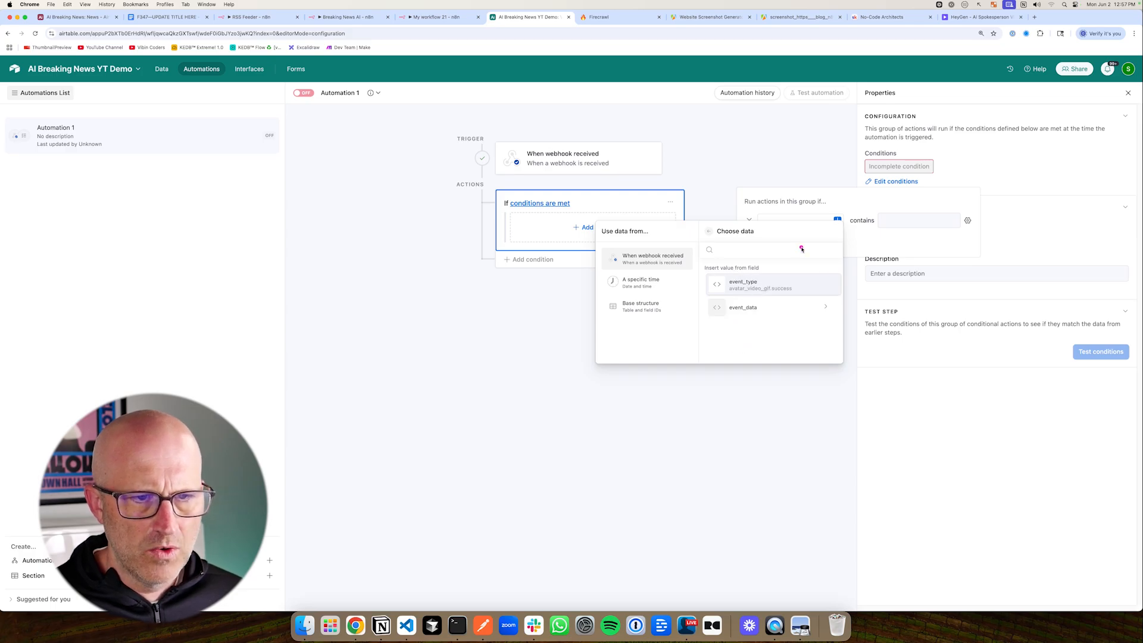
{"action": "left_click", "coordinate": [754, 286]}
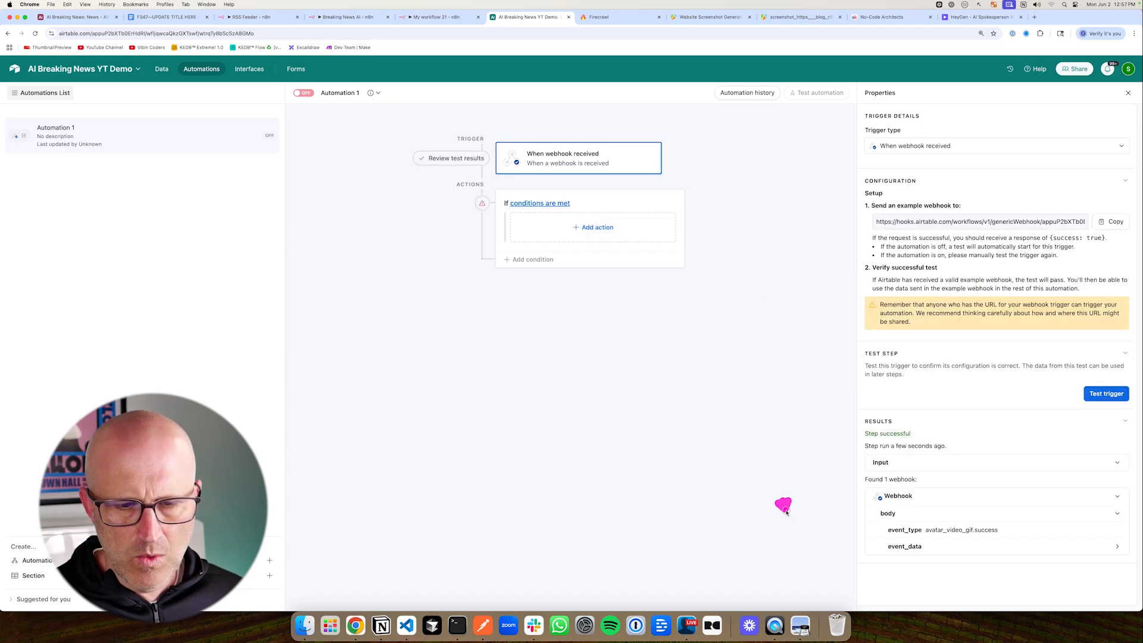
{"action": "left_click_drag", "start_coordinate": [786, 512], "coordinate": [878, 535]}
{"action": "left_click_drag", "start_coordinate": [995, 372], "coordinate": [1048, 387]}
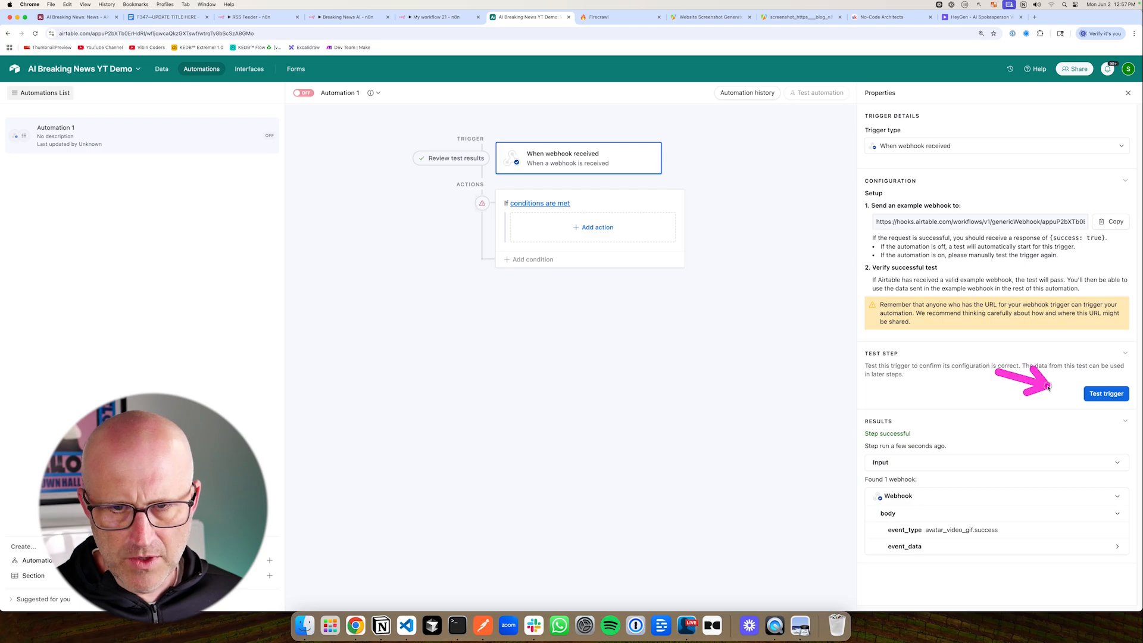
{"action": "left_click", "coordinate": [1106, 393]}
{"action": "mouse_move", "coordinate": [961, 468]}
{"action": "left_mouse_down"}
{"action": "mouse_move", "coordinate": [941, 507]}
{"action": "mouse_move", "coordinate": [956, 533]}
{"action": "mouse_move", "coordinate": [926, 534]}
{"action": "left_mouse_up"}
{"action": "key", "text": "super+c"}
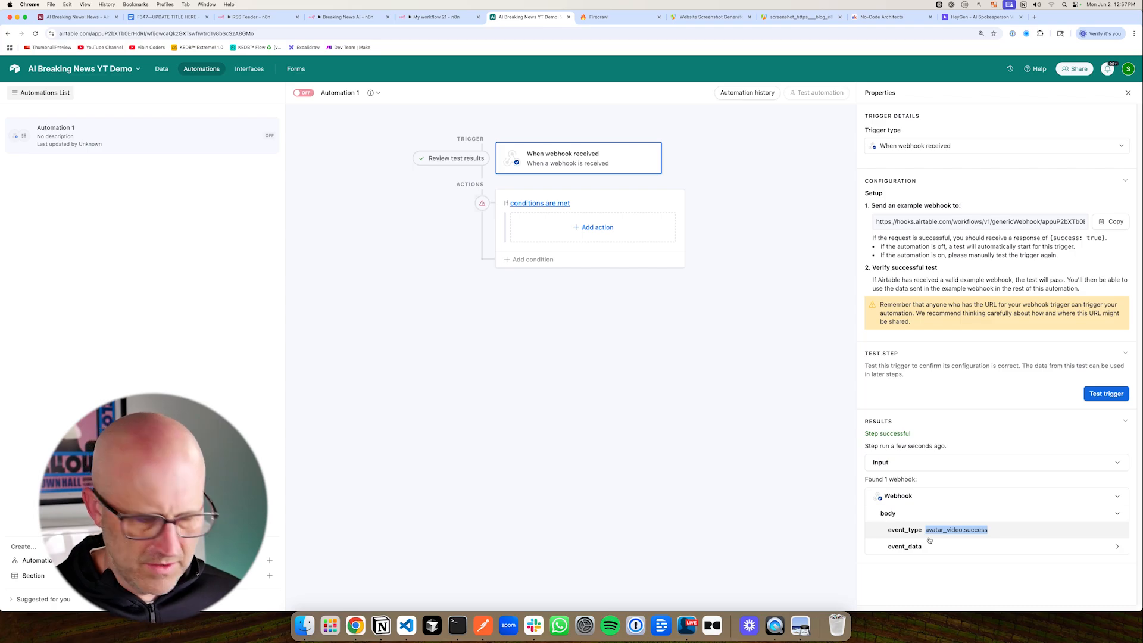
Set the condition to body event_type is avatar_video.success and test it
{"action": "left_click", "coordinate": [548, 203]}
{"action": "left_click_drag", "start_coordinate": [928, 162], "coordinate": [900, 206]}
{"action": "left_click", "coordinate": [892, 221]}
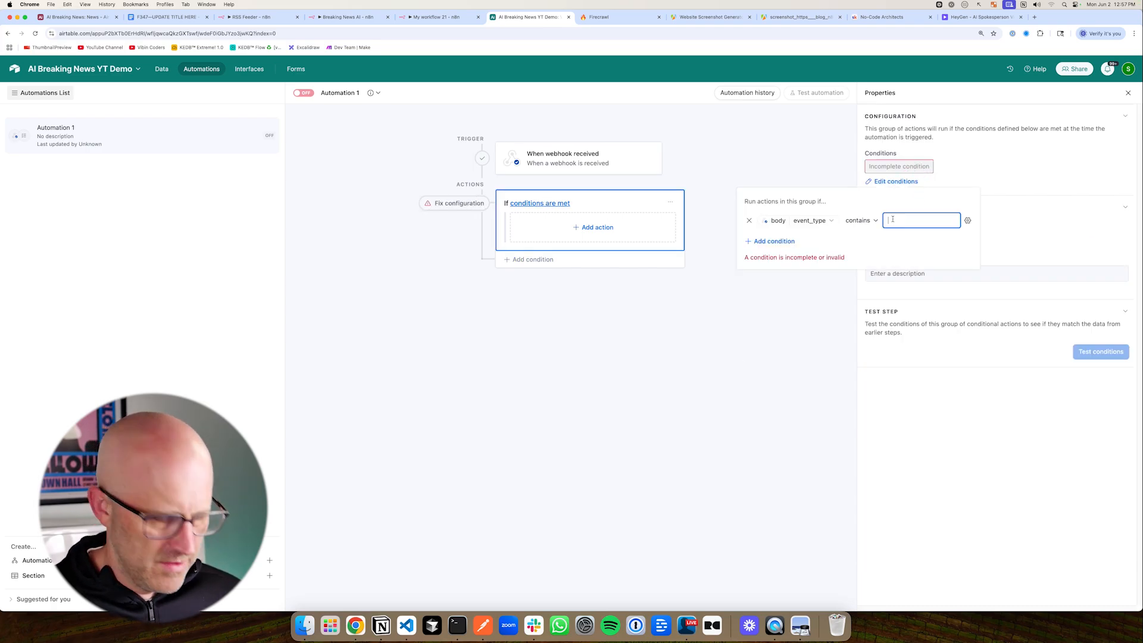
{"action": "key", "text": "super+v"}
{"action": "left_click", "coordinate": [865, 224]}
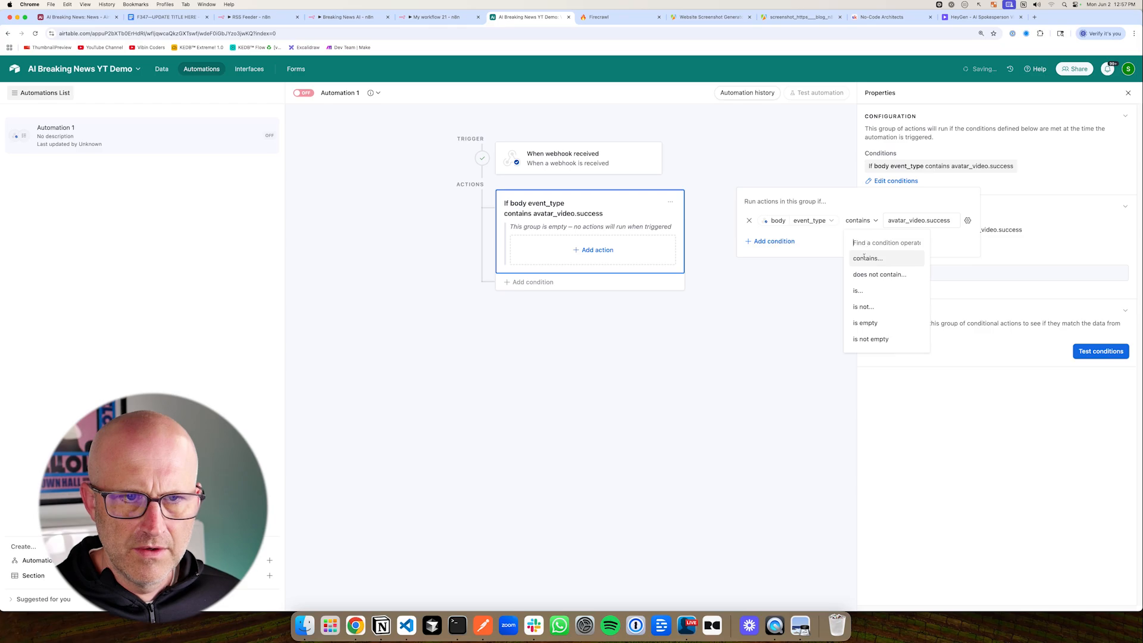
{"action": "left_click", "coordinate": [864, 289]}
{"action": "left_click", "coordinate": [880, 223]}
{"action": "key", "text": "super+v"}
{"action": "left_click_drag", "start_coordinate": [906, 162], "coordinate": [907, 219]}
{"action": "left_click", "coordinate": [725, 298]}
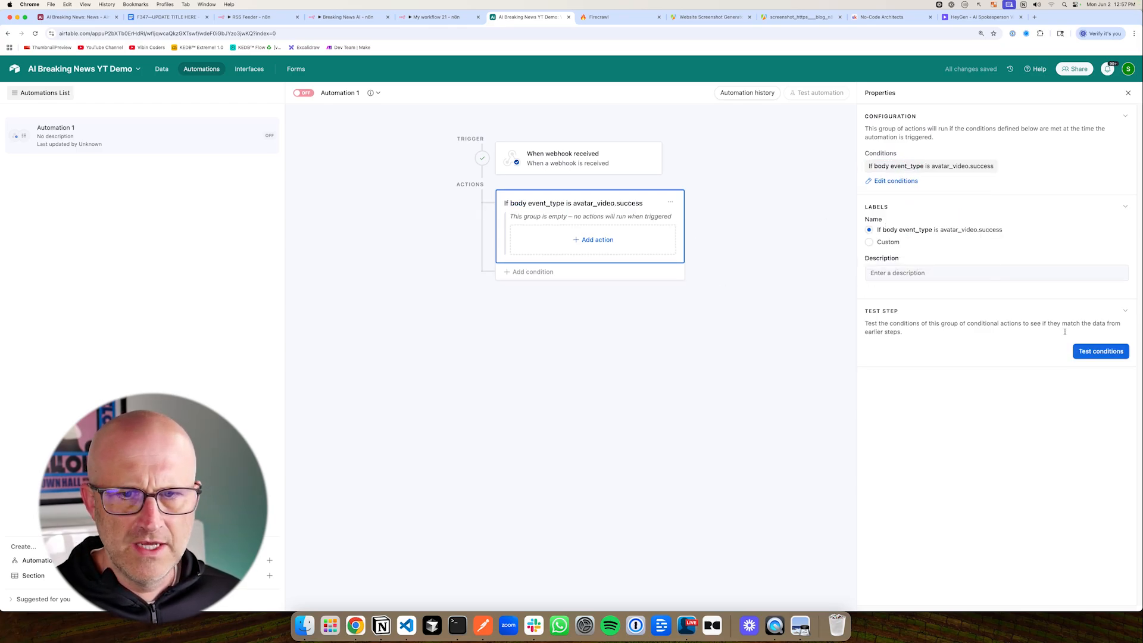
{"action": "left_click", "coordinate": [1090, 351]}
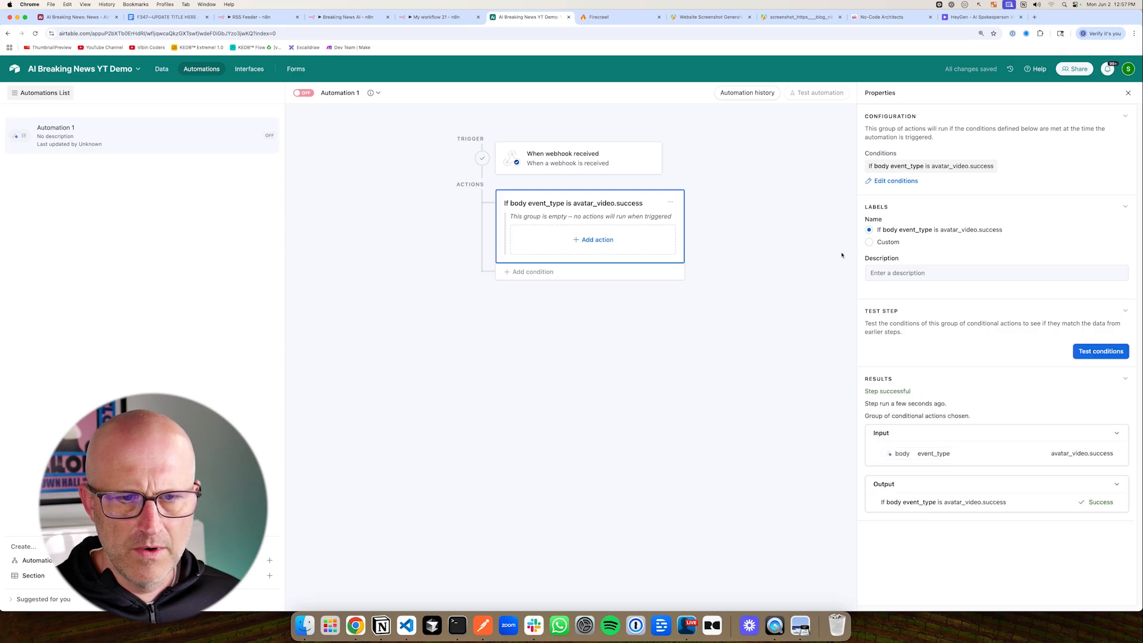
Add an Update record action on the Videos table with Record ID from callback_id
{"action": "left_click", "coordinate": [584, 242]}
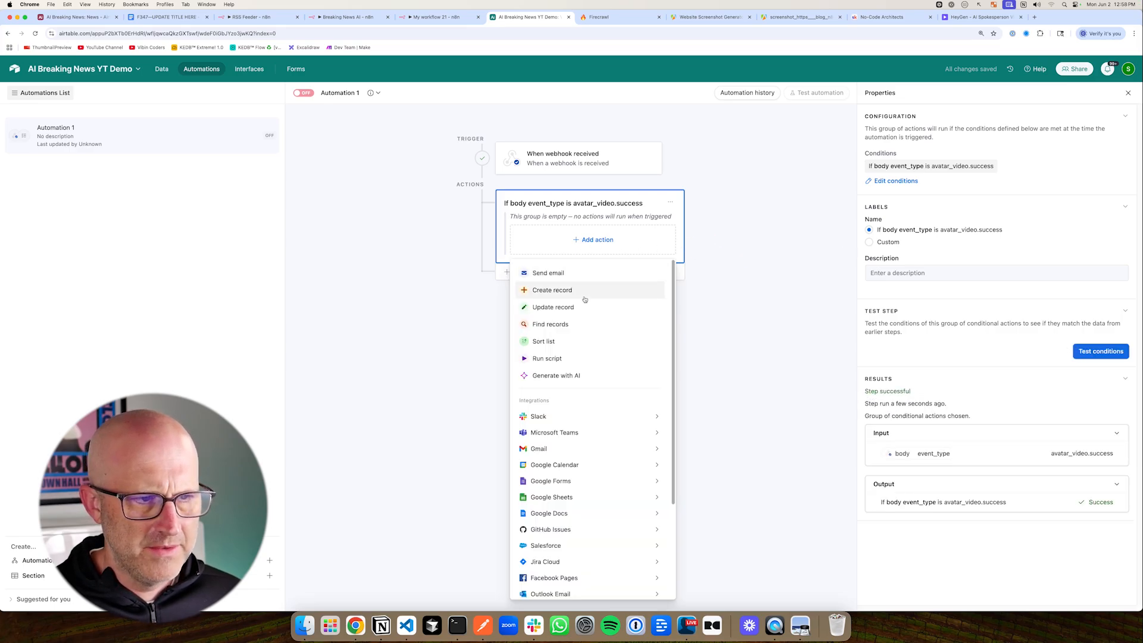
{"action": "left_click", "coordinate": [552, 307]}
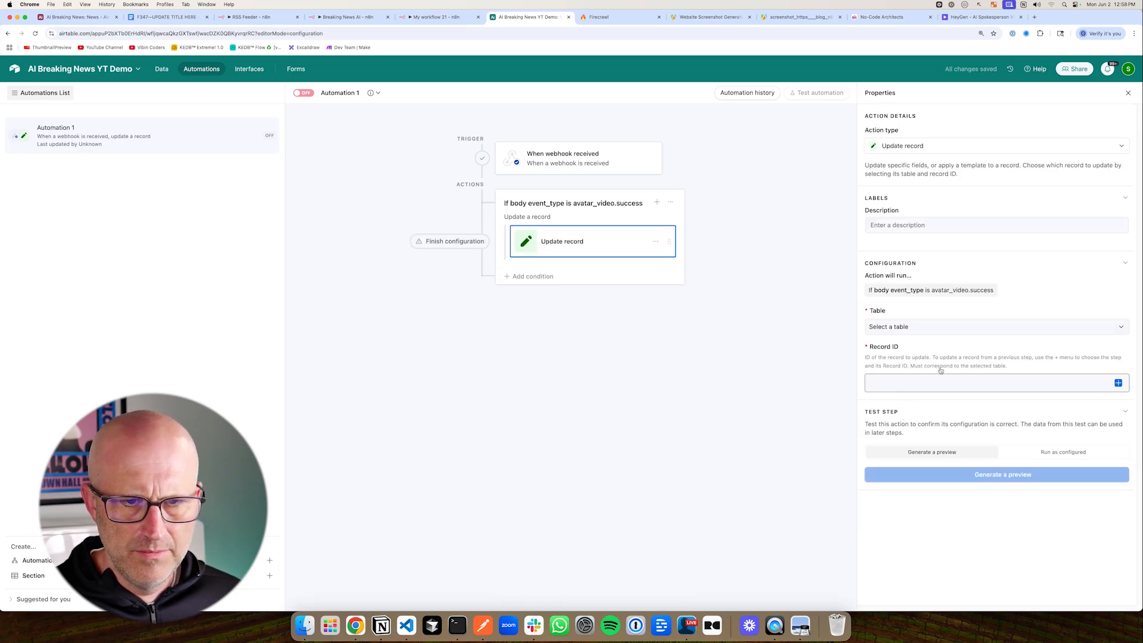
{"action": "left_click", "coordinate": [891, 333]}
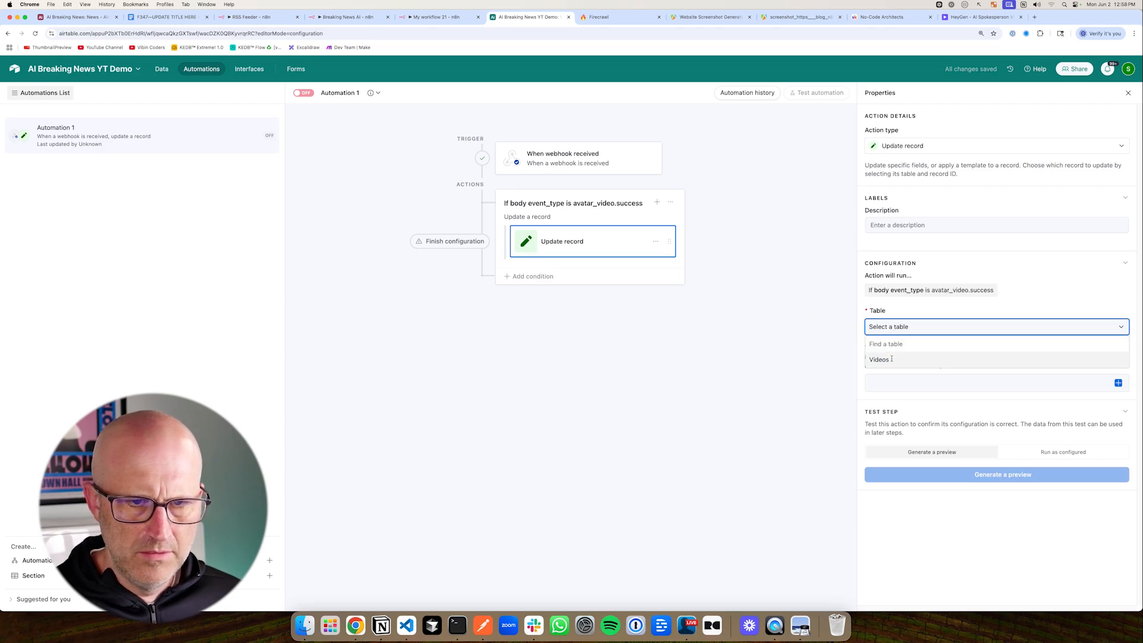
{"action": "left_click", "coordinate": [880, 359]}
{"action": "left_click", "coordinate": [1117, 385]}
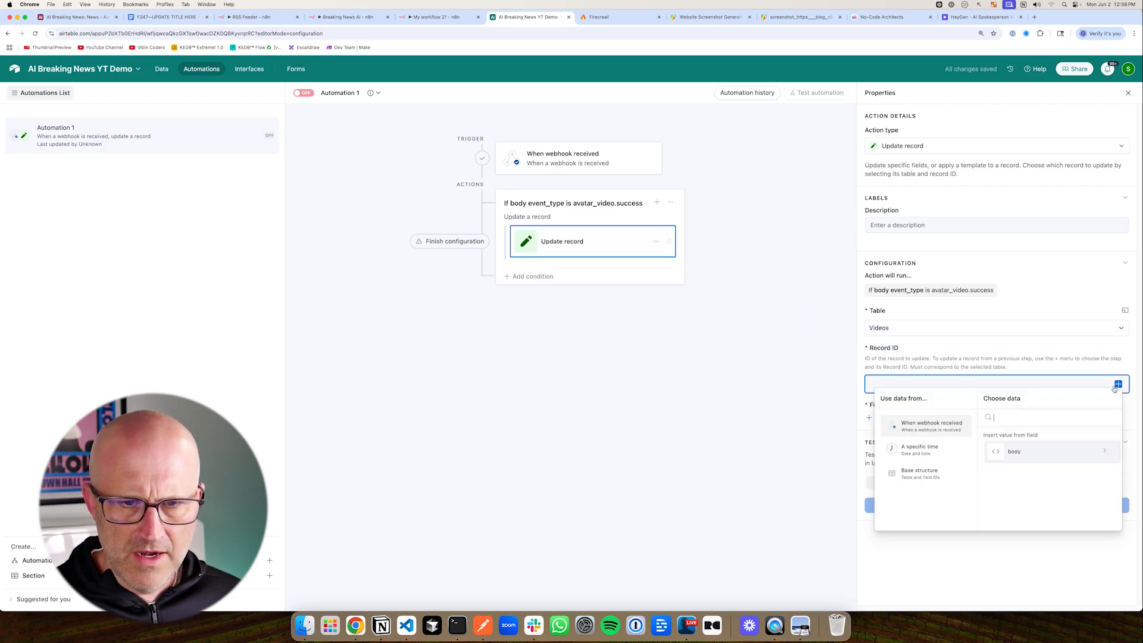
{"action": "left_click", "coordinate": [1020, 454]}
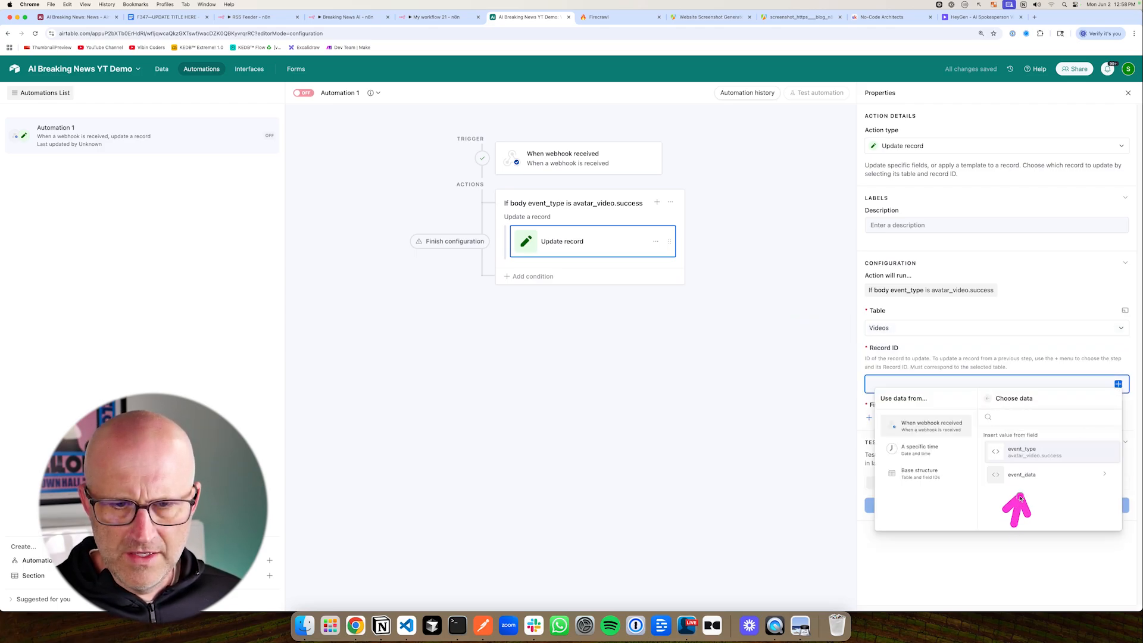
{"action": "left_click", "coordinate": [1022, 474]}
{"action": "scroll", "coordinate": [1048, 500], "scroll_direction": "down", "scroll_amount": 2}
{"action": "scroll", "coordinate": [1049, 500], "scroll_direction": "down", "scroll_amount": 2}
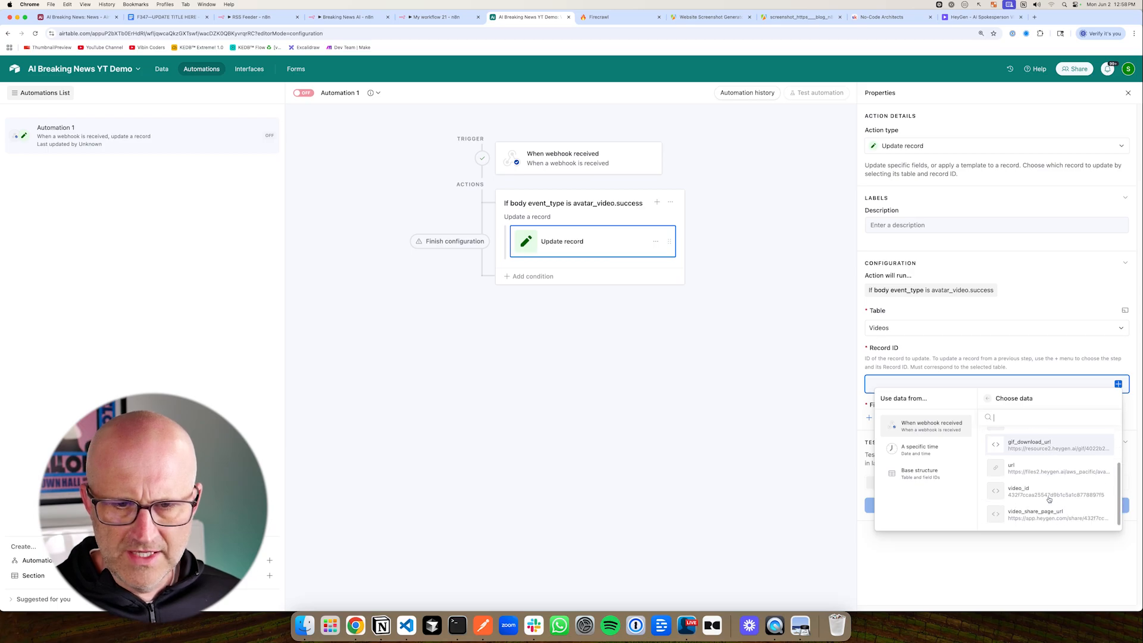
{"action": "scroll", "coordinate": [1047, 502], "scroll_direction": "up", "scroll_amount": 4}
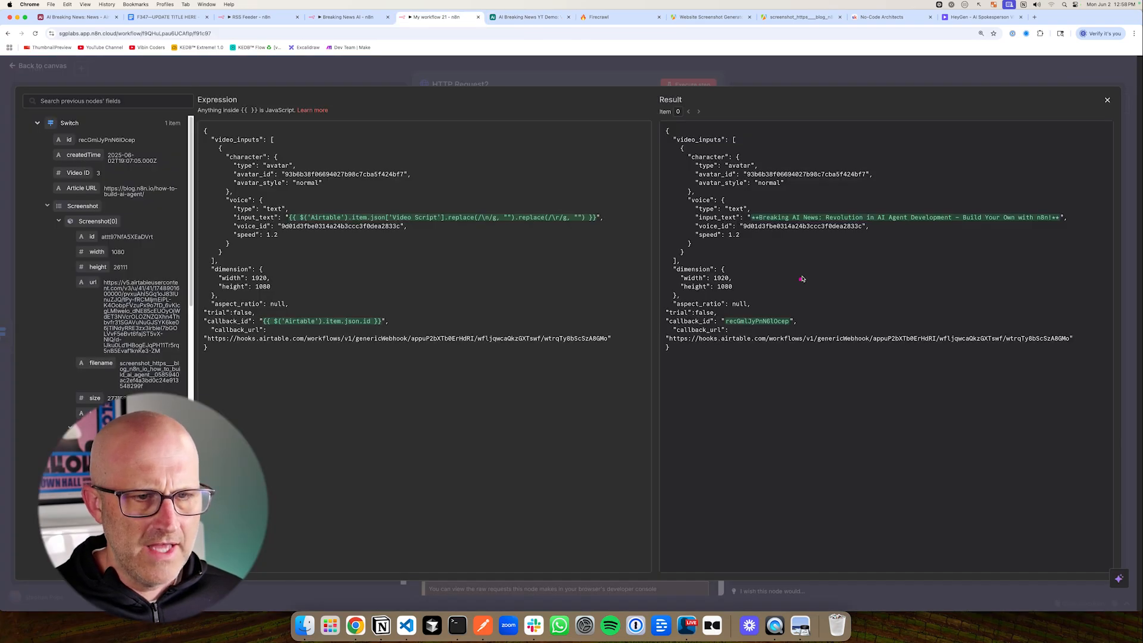
{"action": "mouse_move", "coordinate": [789, 249]}
{"action": "left_mouse_down"}
{"action": "mouse_move", "coordinate": [679, 305]}
{"action": "mouse_move", "coordinate": [787, 313]}
{"action": "left_mouse_up"}
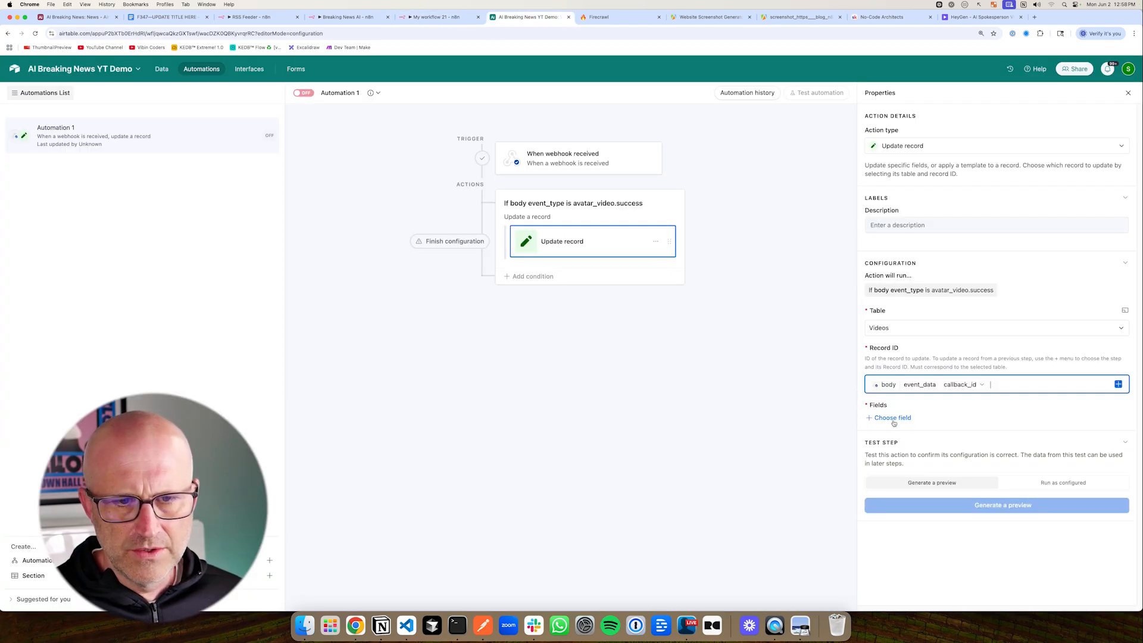
Set AI Video to the webhook's event_data url and test the update
{"action": "left_click", "coordinate": [893, 418]}
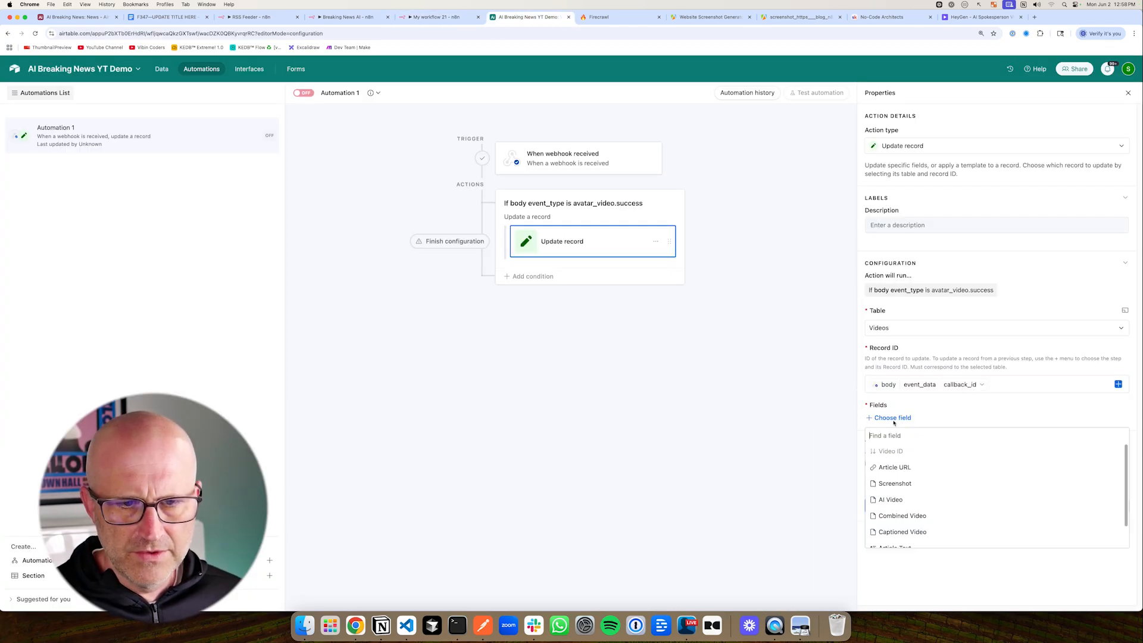
{"action": "left_click", "coordinate": [904, 501]}
{"action": "left_click", "coordinate": [1117, 438]}
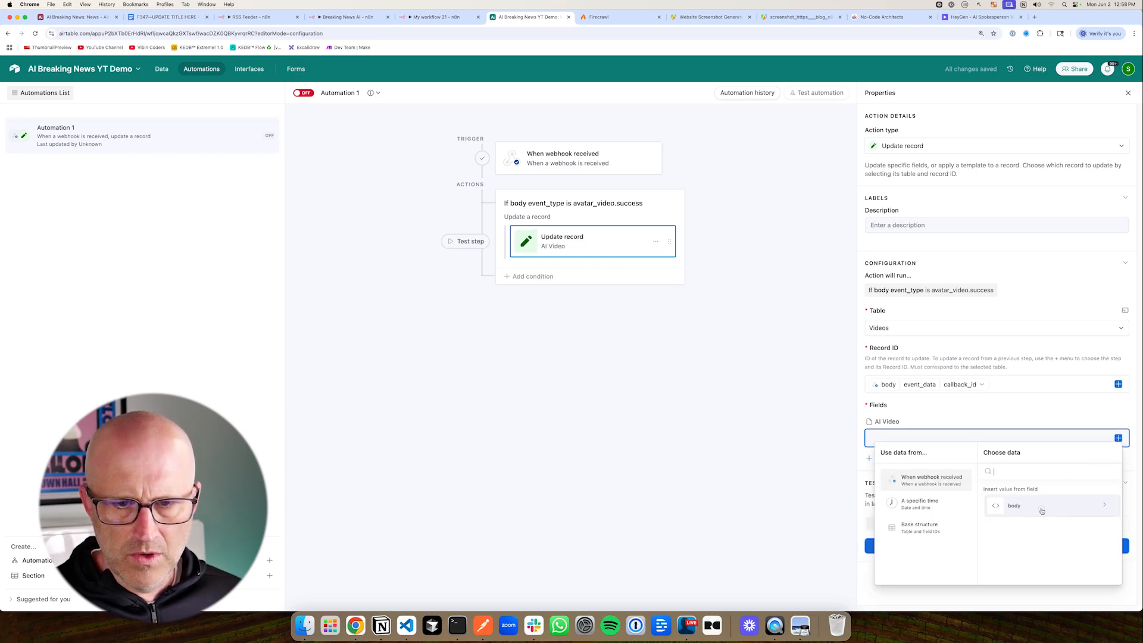
{"action": "scroll", "coordinate": [1056, 528], "scroll_direction": "down", "scroll_amount": 2}
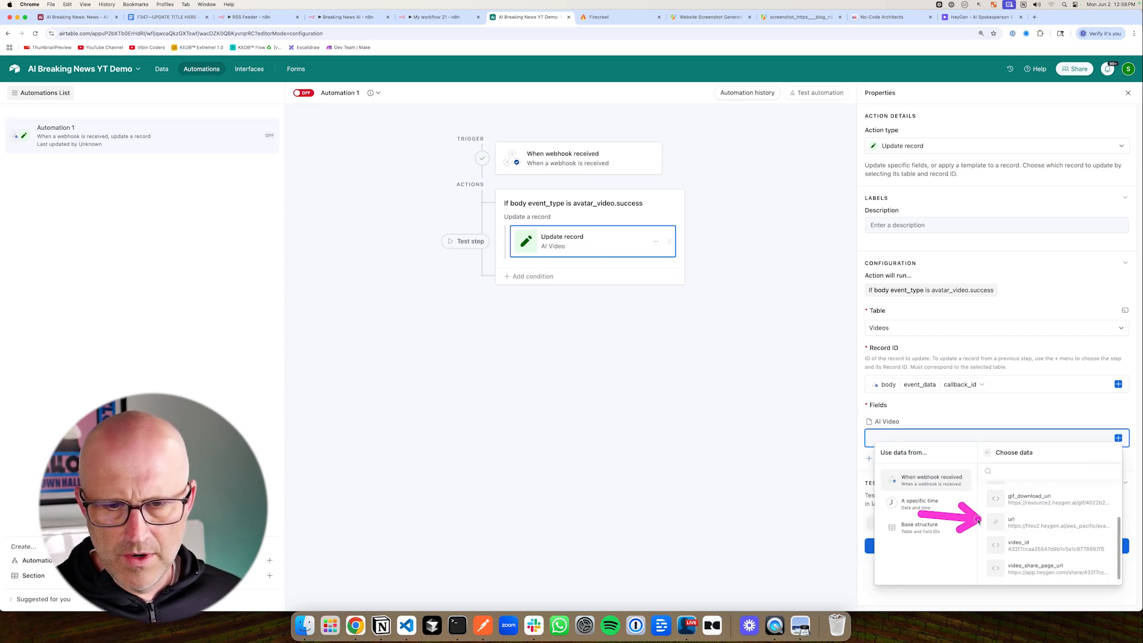
{"action": "left_click", "coordinate": [1040, 521]}
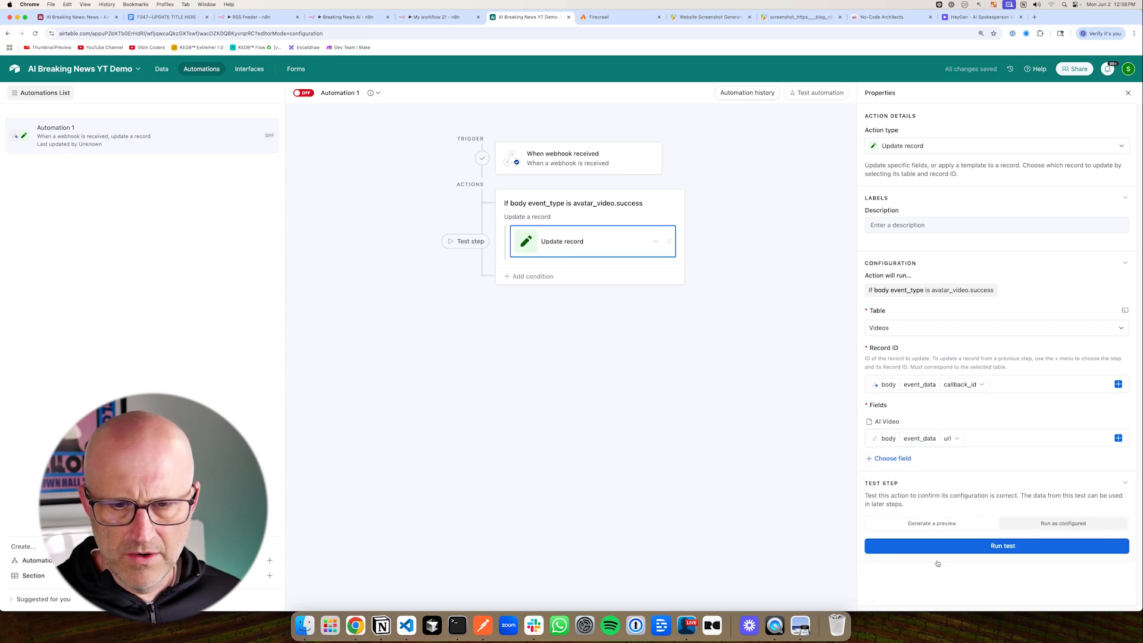
{"action": "left_click", "coordinate": [998, 547]}
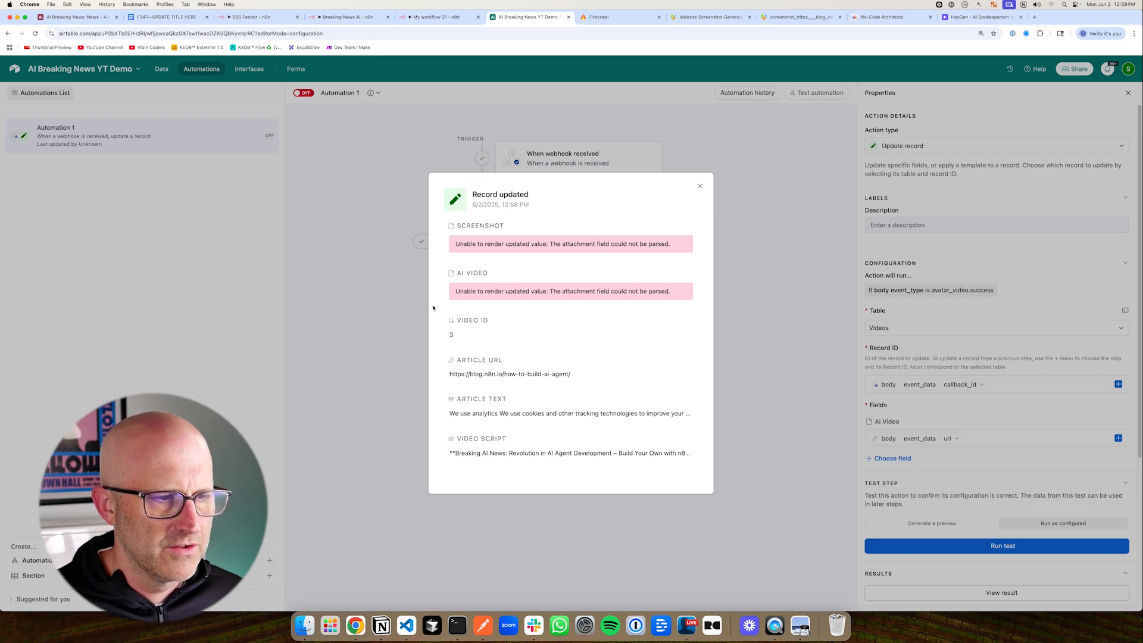
Play the HeyGen mp4 now in the Videos record's AI Video field, then return to n8n
{"action": "left_click", "coordinate": [397, 352]}
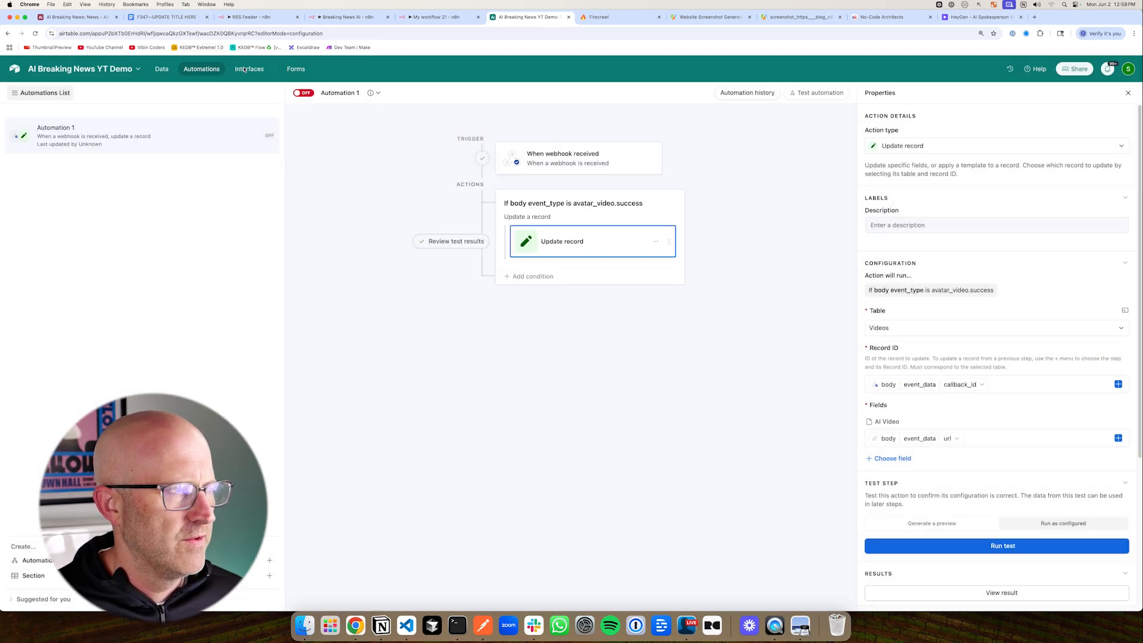
{"action": "left_click", "coordinate": [162, 70]}
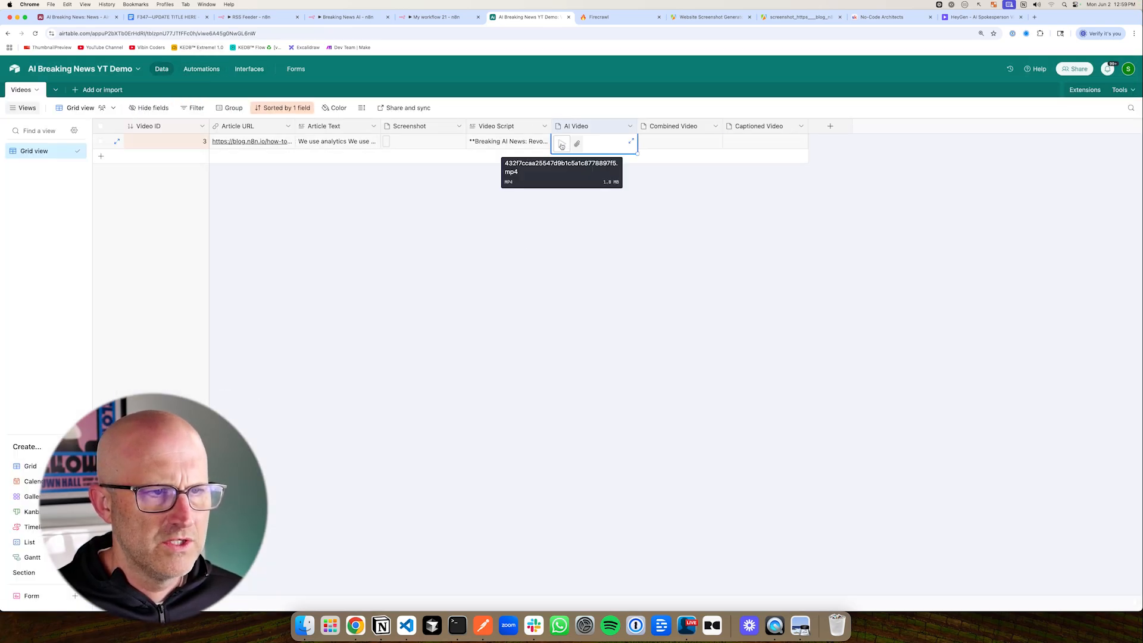
{"action": "left_click", "coordinate": [560, 143]}
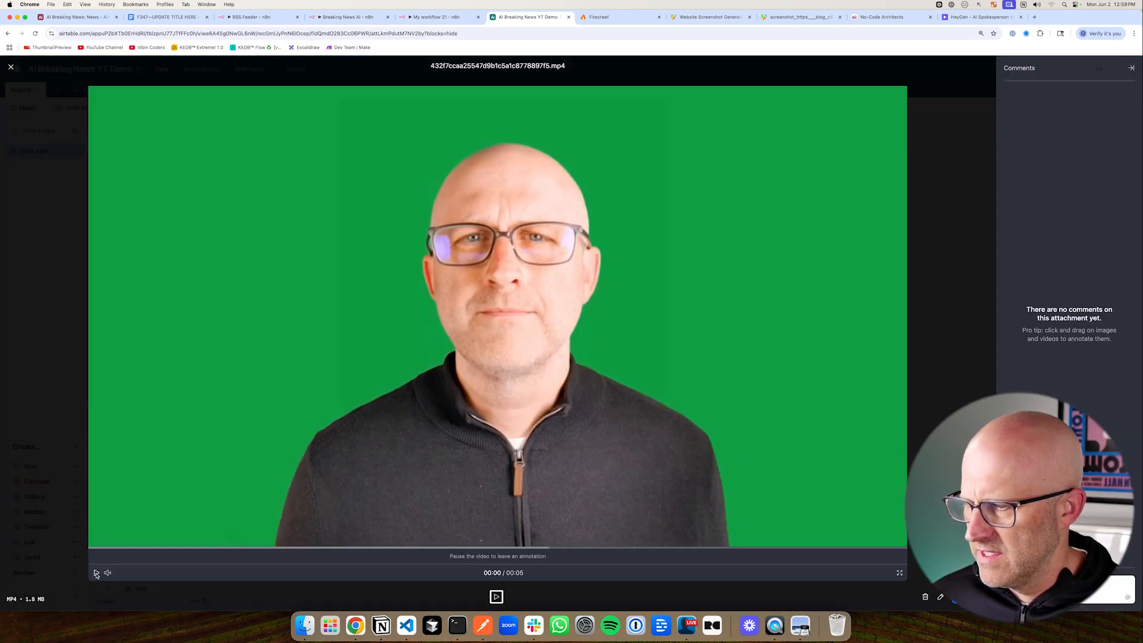
{"action": "left_click", "coordinate": [96, 573]}
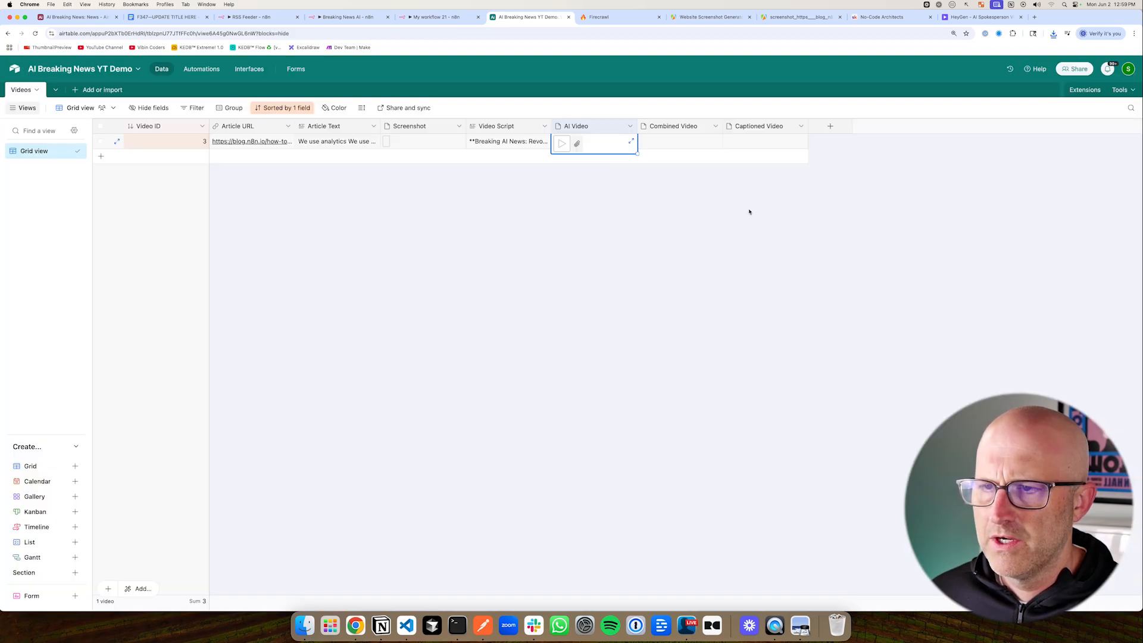
{"action": "left_click", "coordinate": [696, 256]}
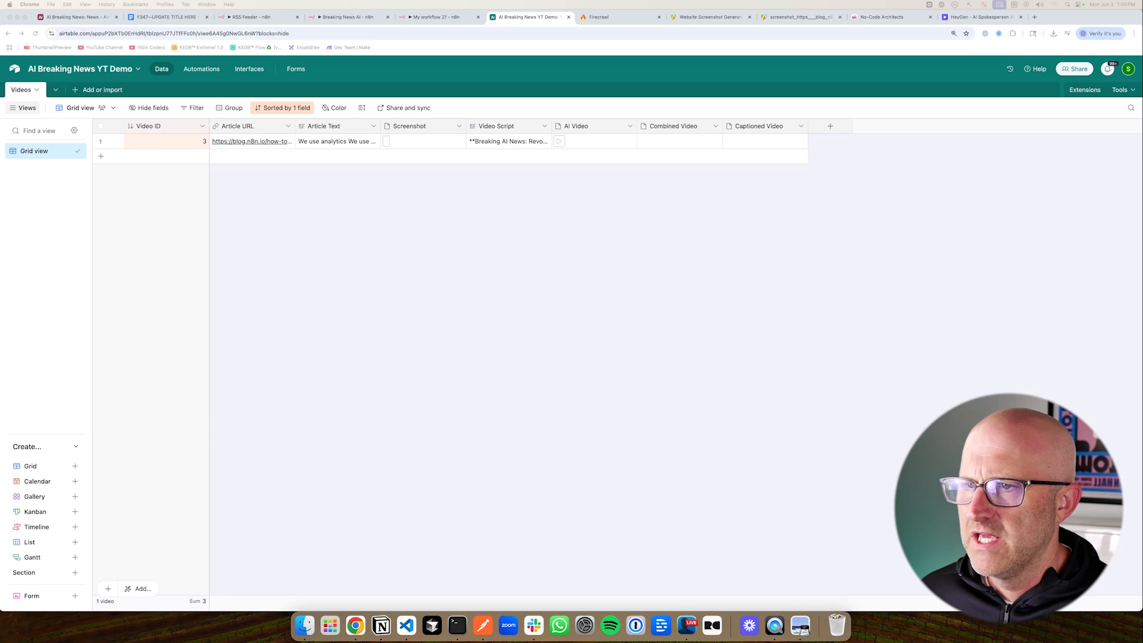
{"action": "left_click", "coordinate": [445, 18]}
{"action": "key", "text": "Escape"}
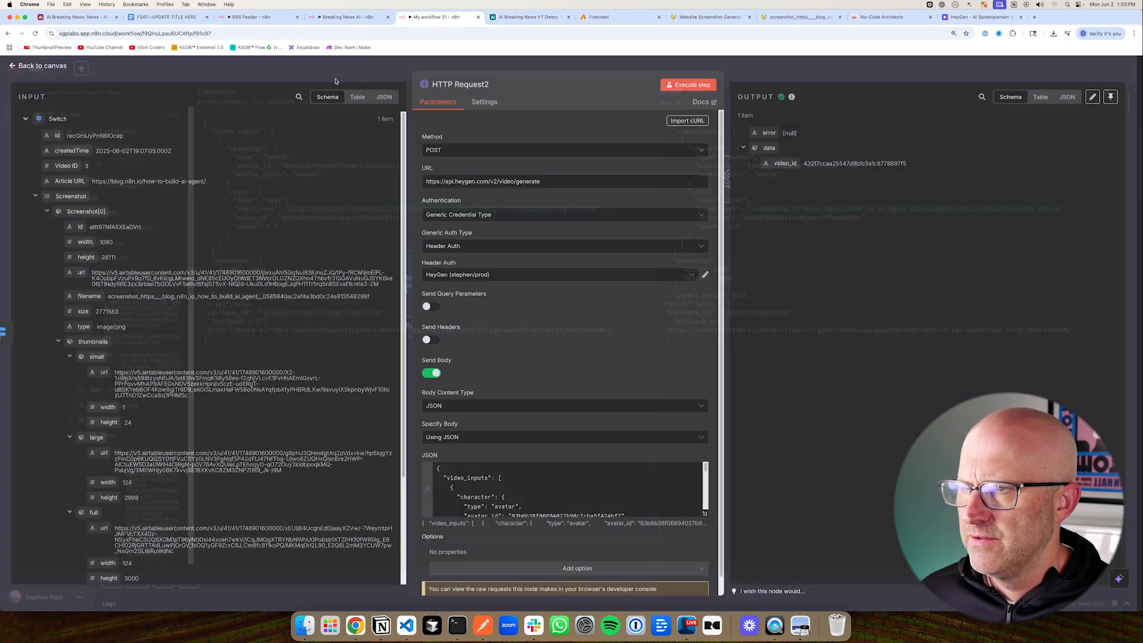
Run the workflow, then change the Switch AI Video rule to Array > does not exist and re-run it
{"action": "key", "text": "Escape"}
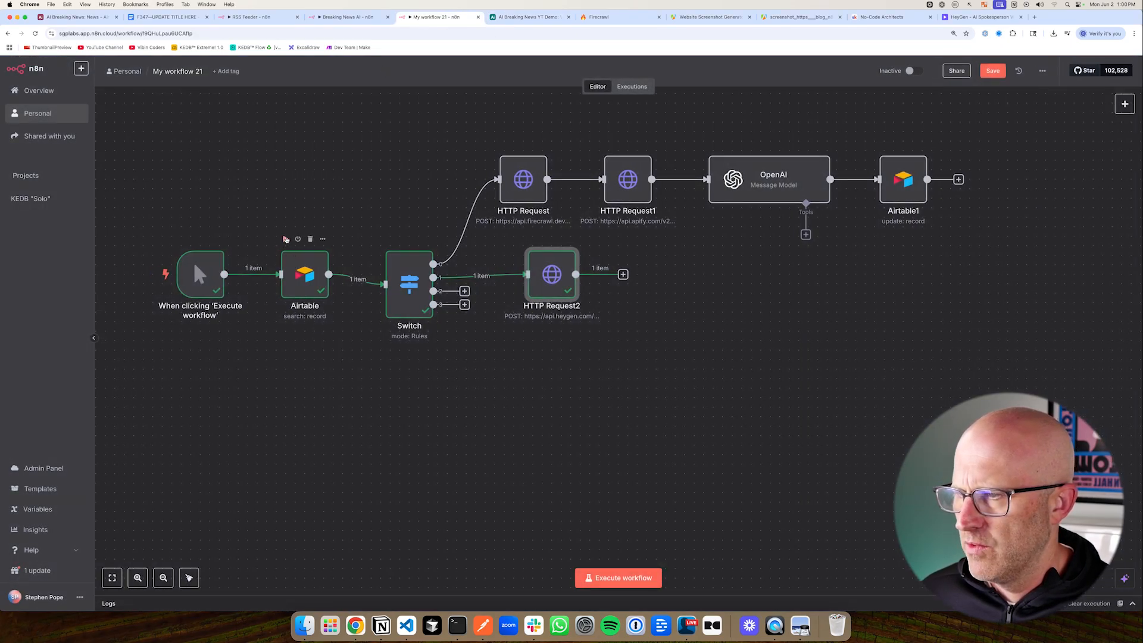
{"action": "left_click", "coordinate": [285, 239]}
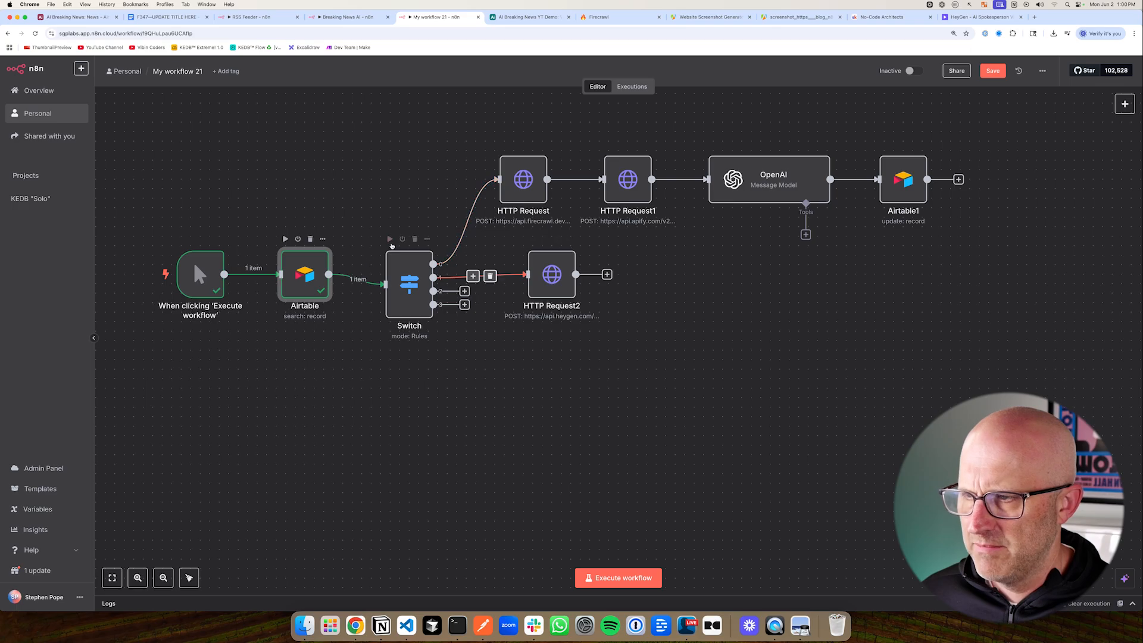
{"action": "left_click", "coordinate": [389, 239]}
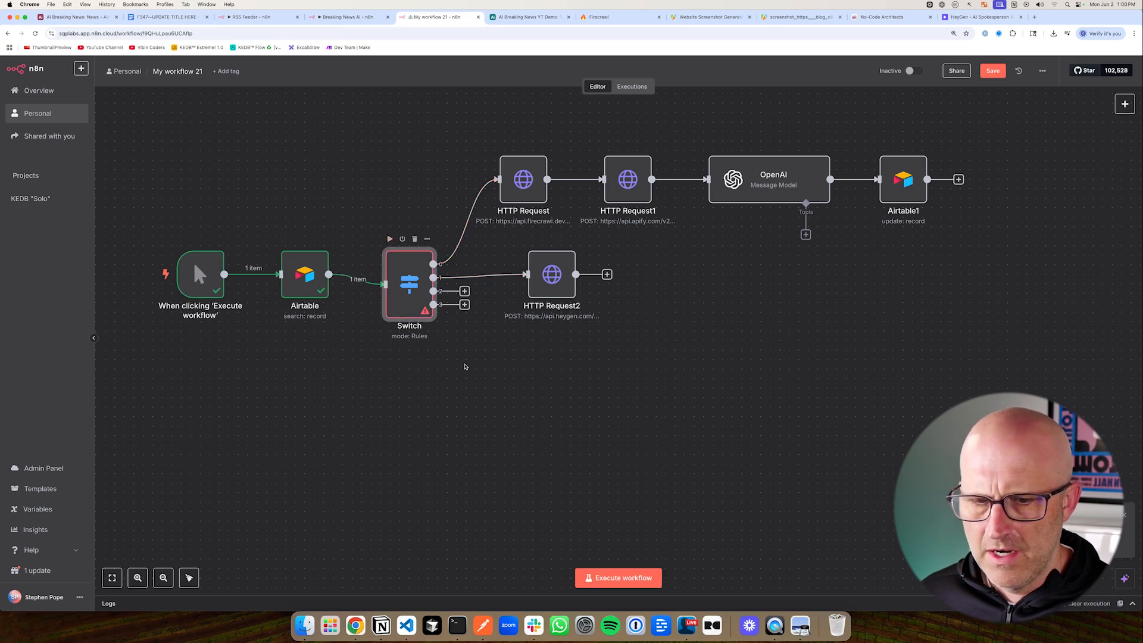
{"action": "double_click", "coordinate": [409, 278]}
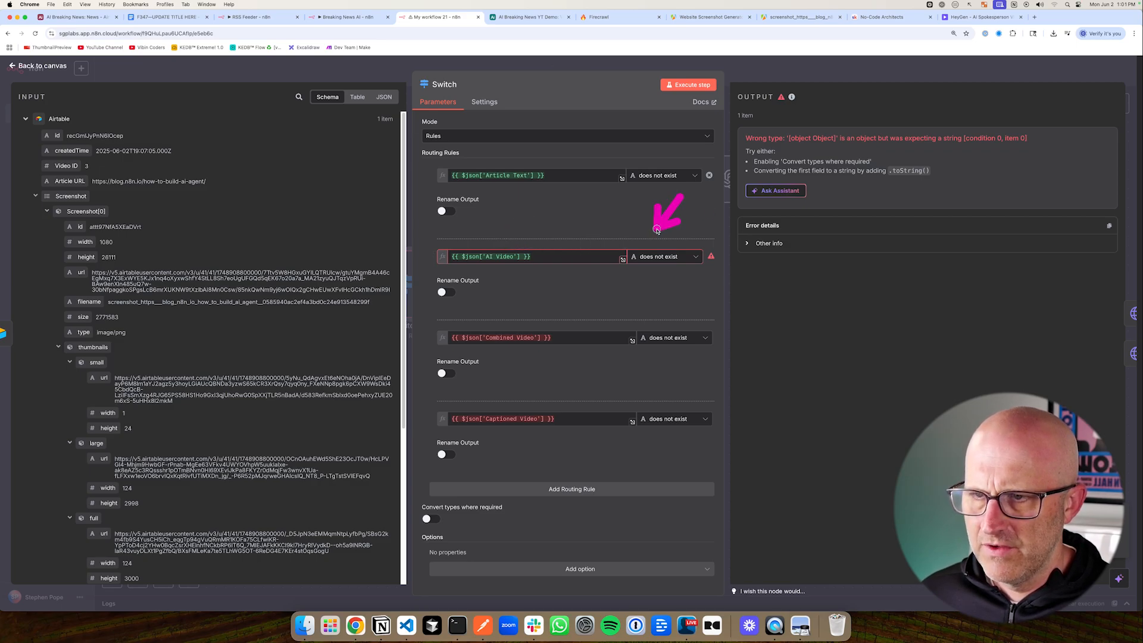
{"action": "left_click", "coordinate": [659, 256]}
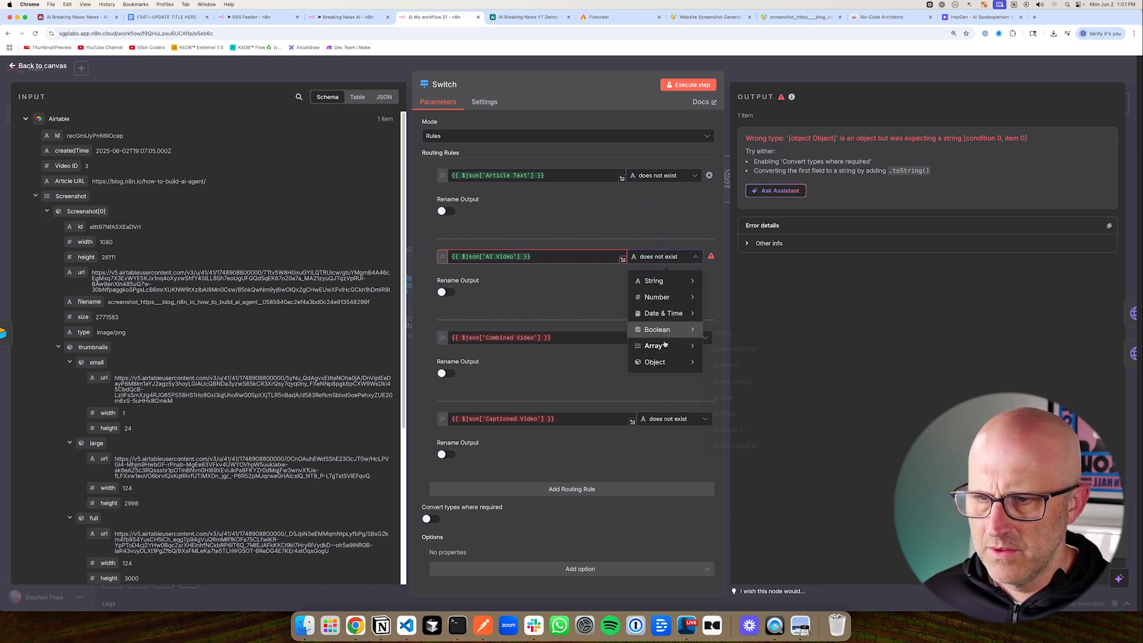
{"action": "left_click", "coordinate": [736, 348]}
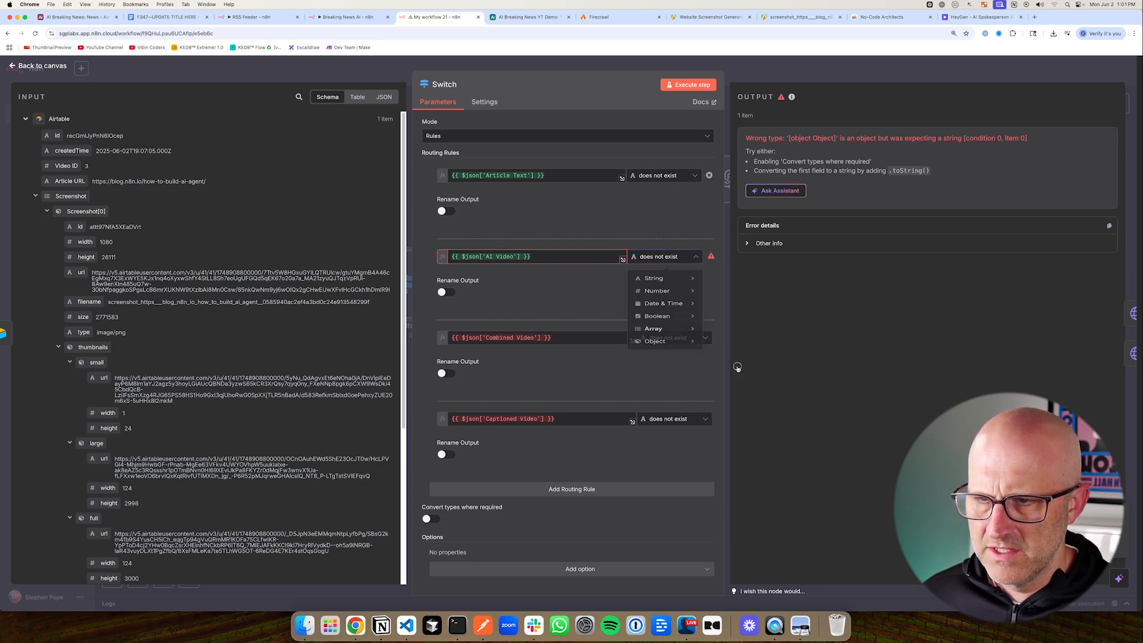
{"action": "left_click", "coordinate": [685, 87]}
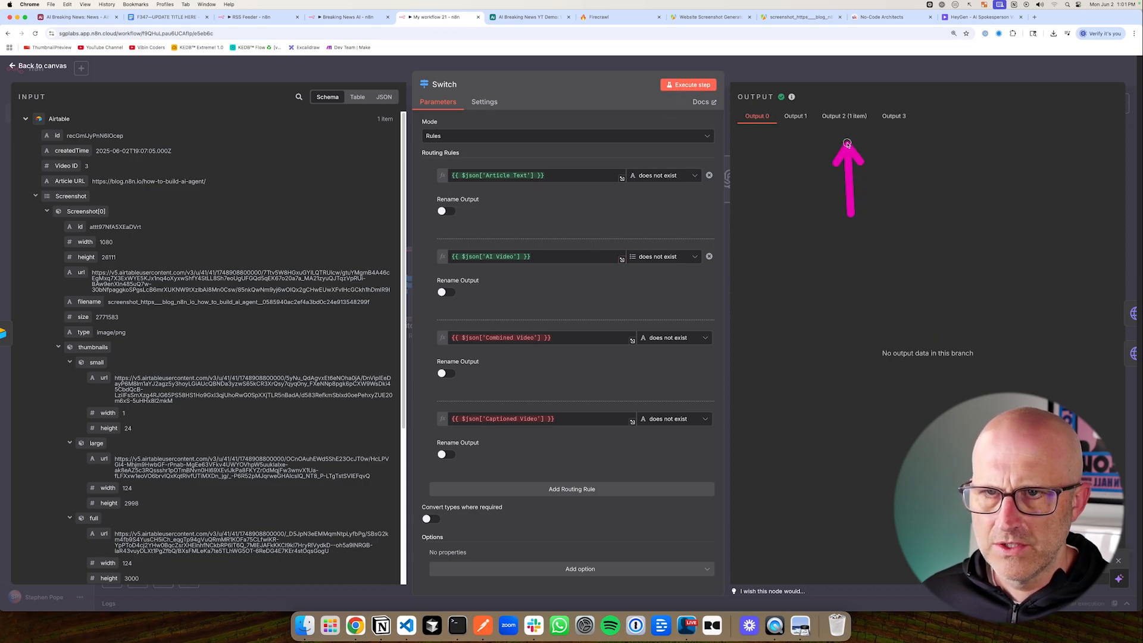
{"action": "key", "text": "Escape"}
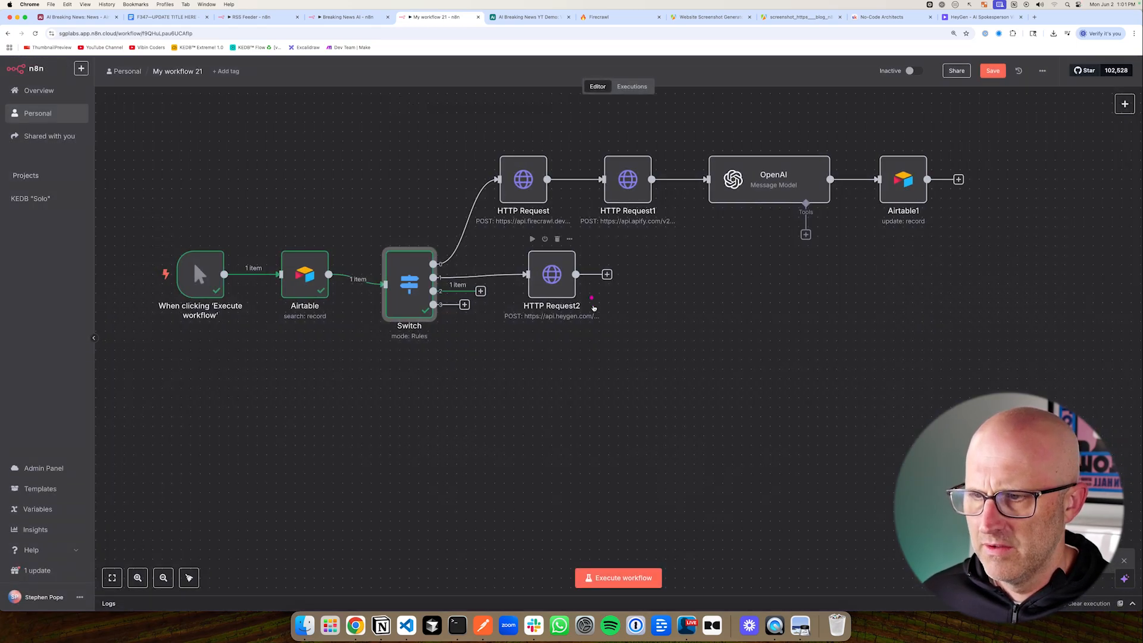
Tidy the workflow layout and move the top branch and HTTP Request2 upward
{"action": "key", "text": "shift+alt+t"}
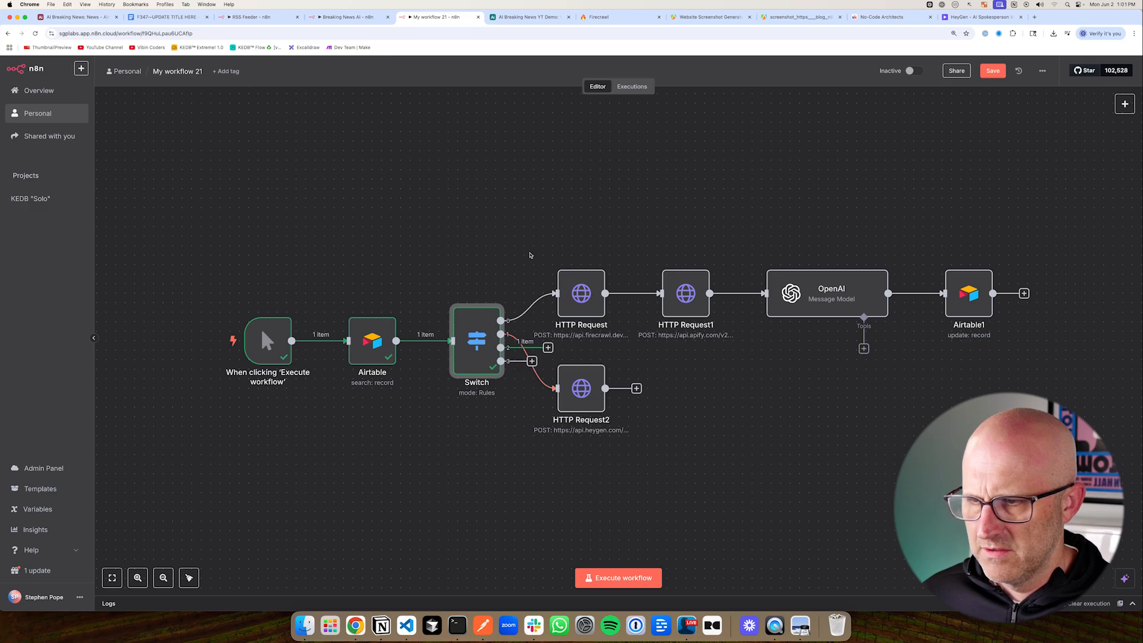
{"action": "left_click_drag", "start_coordinate": [532, 249], "coordinate": [1014, 326]}
{"action": "left_click_drag", "start_coordinate": [827, 302], "coordinate": [827, 188]}
{"action": "left_click_drag", "start_coordinate": [581, 392], "coordinate": [590, 269]}
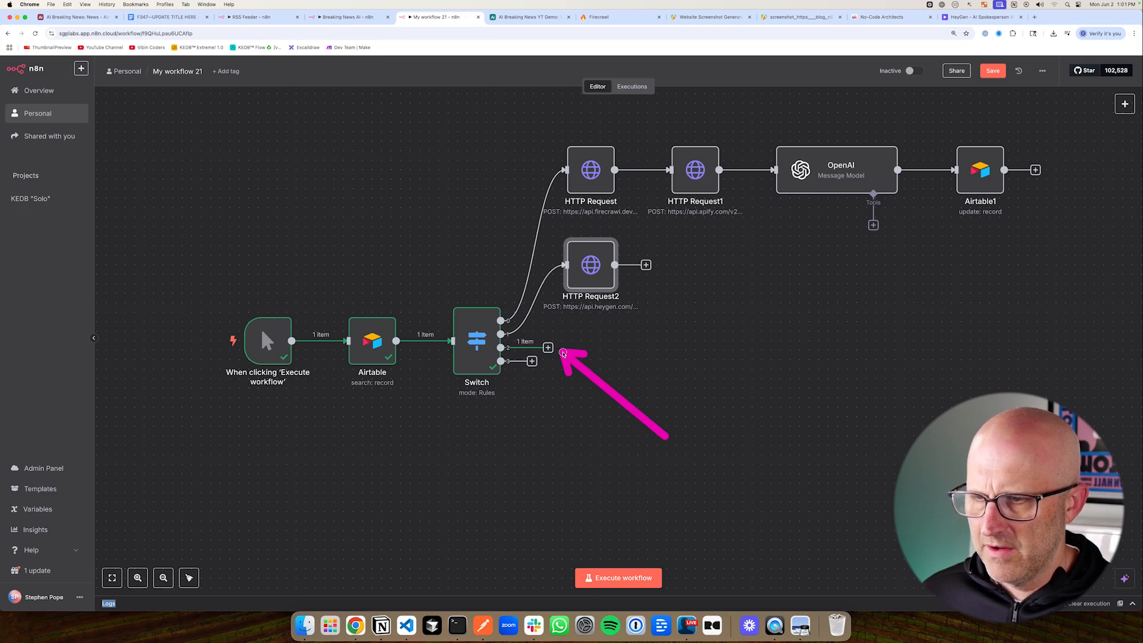
View the record's AI Video and Screenshot attachments in the Airtable base
{"action": "key", "text": "ctrl+Tab"}
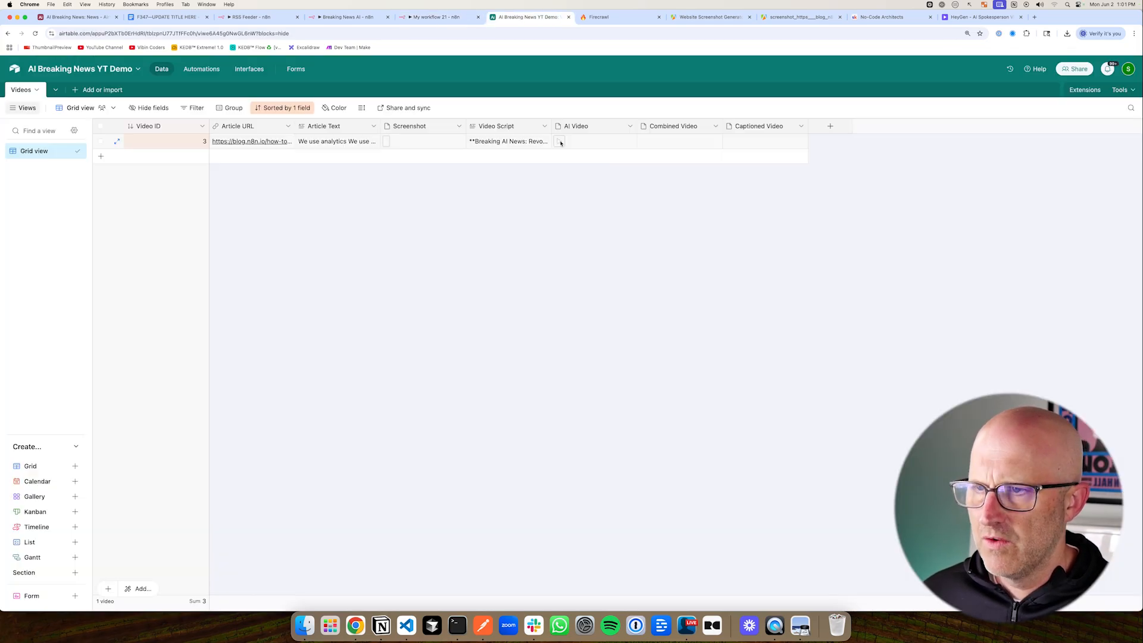
{"action": "left_click", "coordinate": [572, 145]}
{"action": "left_click", "coordinate": [575, 144]}
{"action": "key", "text": "Escape"}
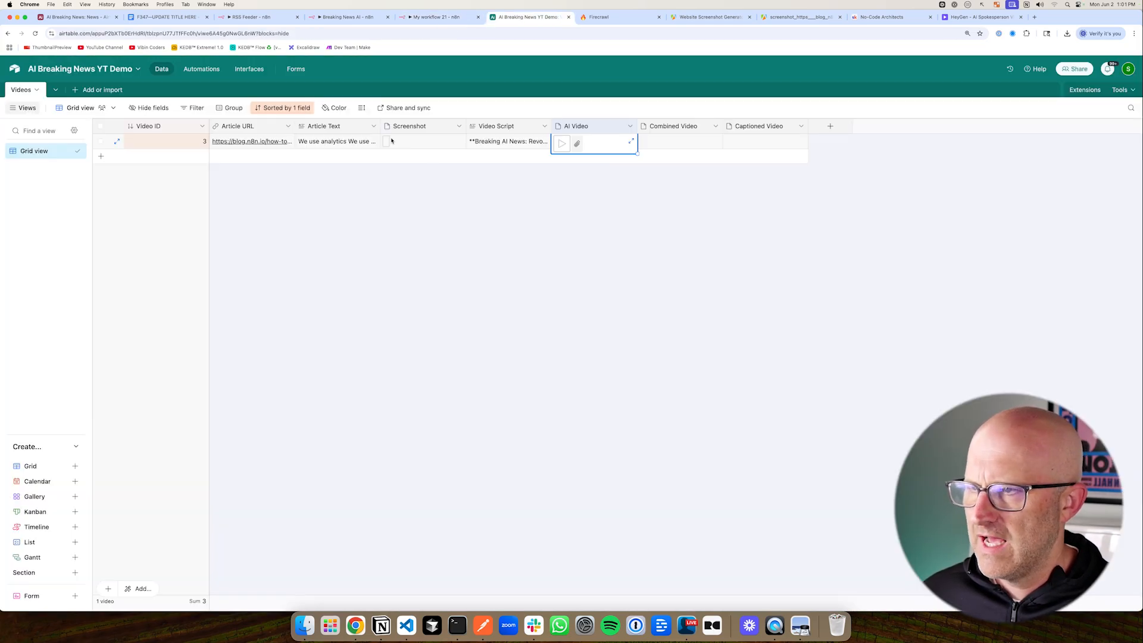
{"action": "left_click", "coordinate": [386, 146]}
{"action": "left_click", "coordinate": [386, 145]}
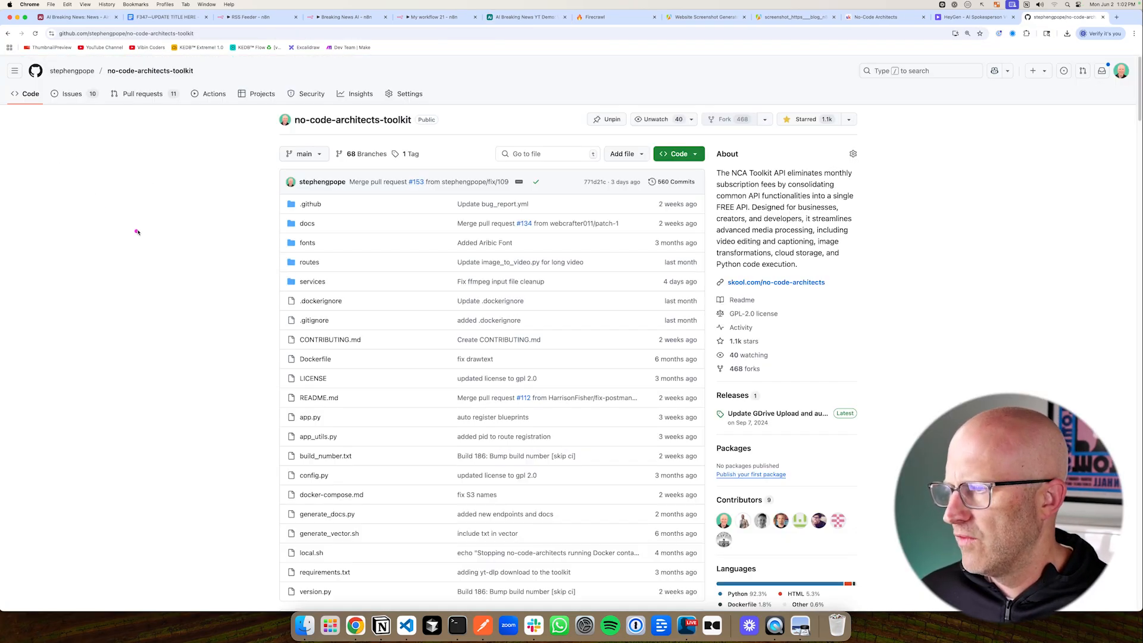
Mark up the no-code-architects-toolkit repository page and briefly check the Airtable base
{"action": "mouse_move", "coordinate": [158, 200]}
{"action": "left_mouse_down"}
{"action": "mouse_move", "coordinate": [161, 247]}
{"action": "mouse_move", "coordinate": [154, 196]}
{"action": "left_mouse_up"}
{"action": "mouse_move", "coordinate": [162, 248]}
{"action": "left_mouse_down"}
{"action": "mouse_move", "coordinate": [162, 288]}
{"action": "mouse_move", "coordinate": [179, 269]}
{"action": "left_mouse_up"}
{"action": "mouse_move", "coordinate": [89, 126]}
{"action": "left_mouse_down"}
{"action": "mouse_move", "coordinate": [98, 226]}
{"action": "mouse_move", "coordinate": [146, 294]}
{"action": "mouse_move", "coordinate": [198, 215]}
{"action": "mouse_move", "coordinate": [202, 123]}
{"action": "left_mouse_up"}
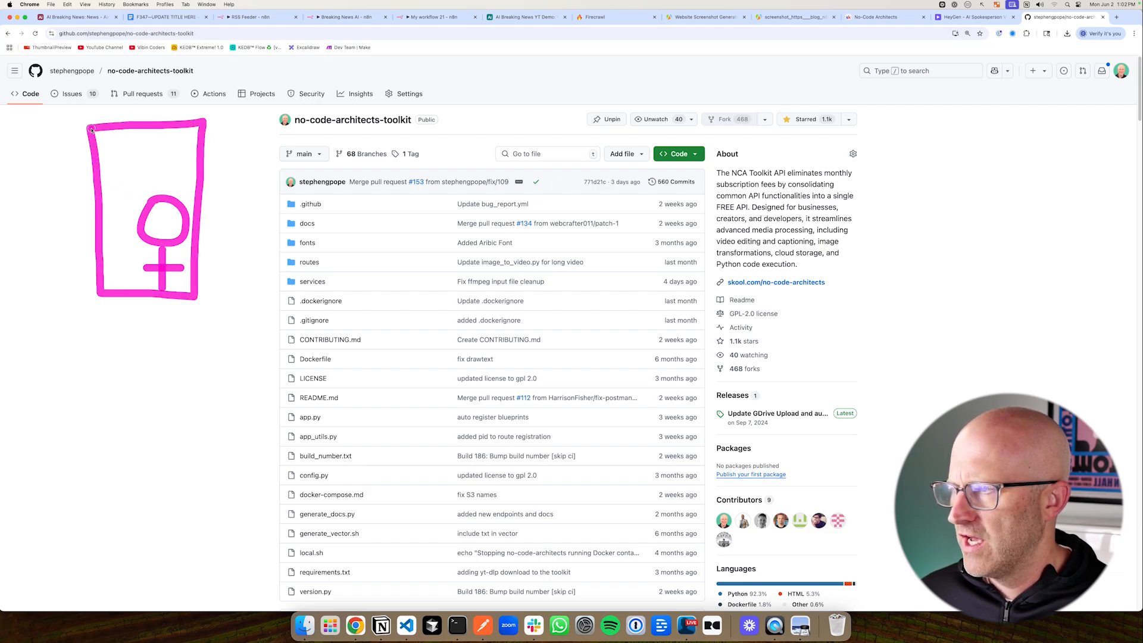
{"action": "left_click_drag", "start_coordinate": [172, 180], "coordinate": [259, 129]}
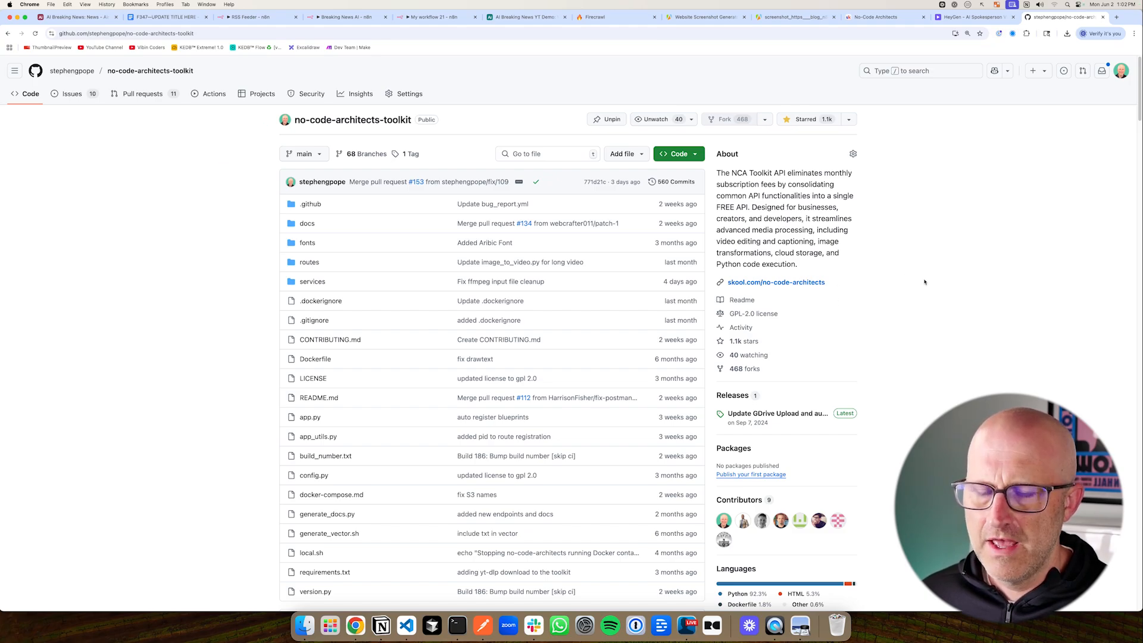
{"action": "mouse_move", "coordinate": [953, 226]}
{"action": "left_mouse_down"}
{"action": "mouse_move", "coordinate": [897, 197]}
{"action": "mouse_move", "coordinate": [879, 248]}
{"action": "left_mouse_up"}
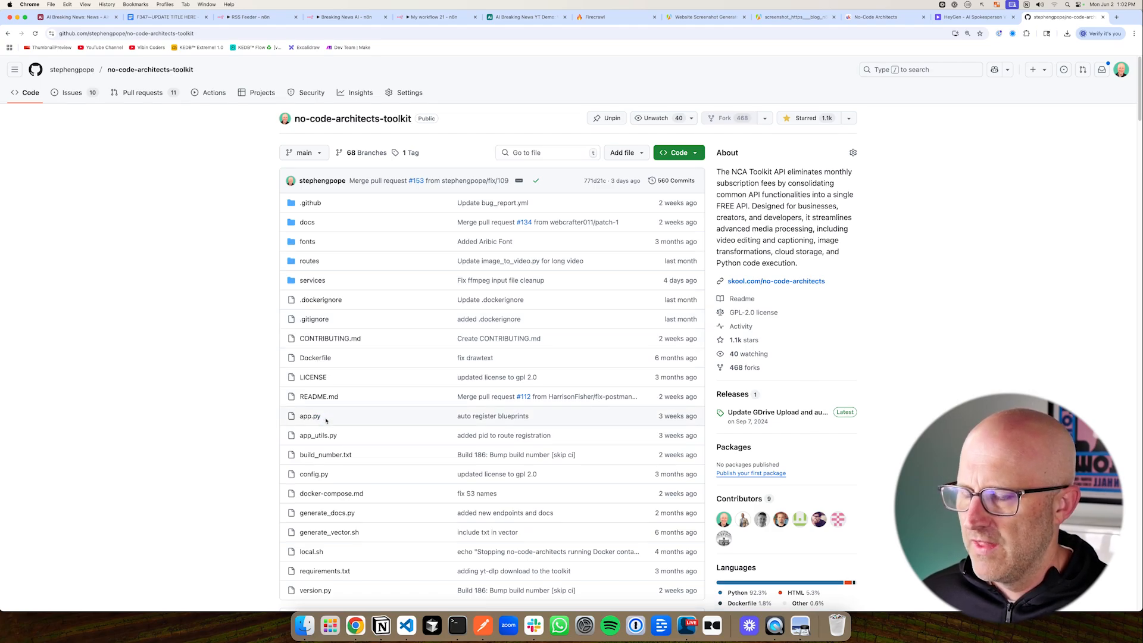
{"action": "scroll", "coordinate": [326, 420], "scroll_direction": "down", "scroll_amount": 1}
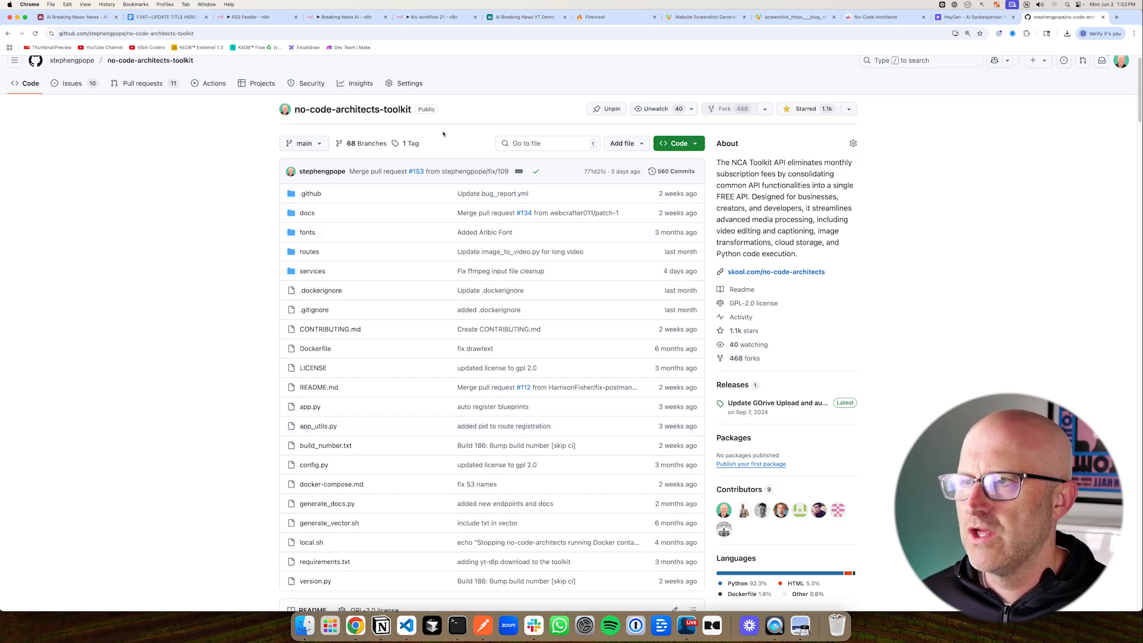
{"action": "left_click", "coordinate": [501, 19]}
{"action": "left_click_drag", "start_coordinate": [805, 229], "coordinate": [762, 160]}
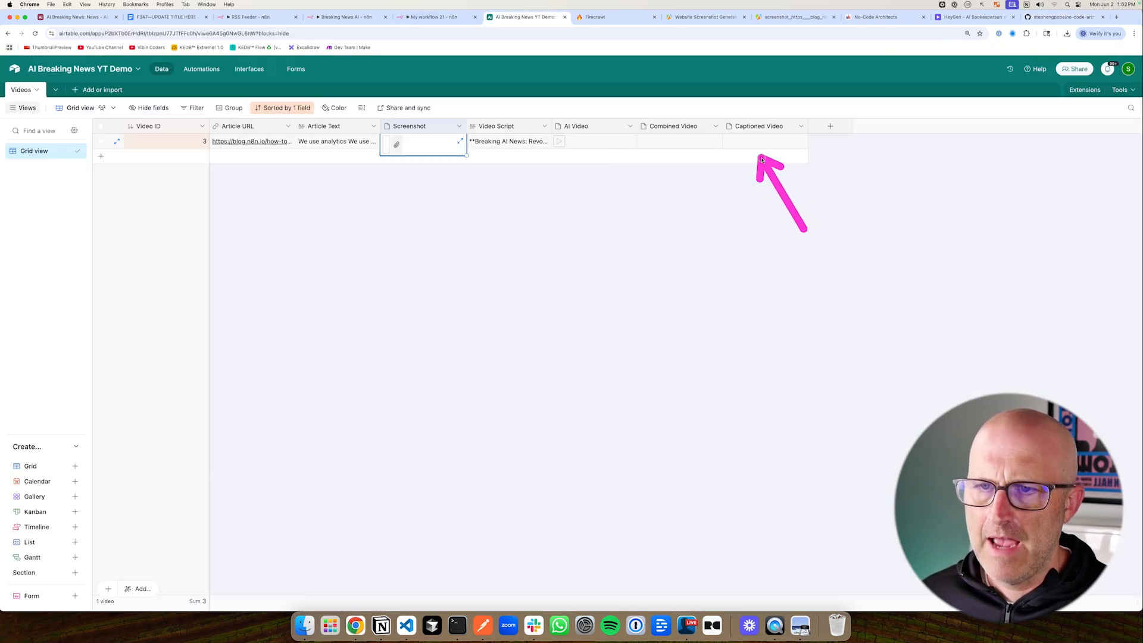
Scroll the README to the Media endpoints such as /v1/media/convert/mp3, then return to n8n
{"action": "left_click", "coordinate": [1062, 16]}
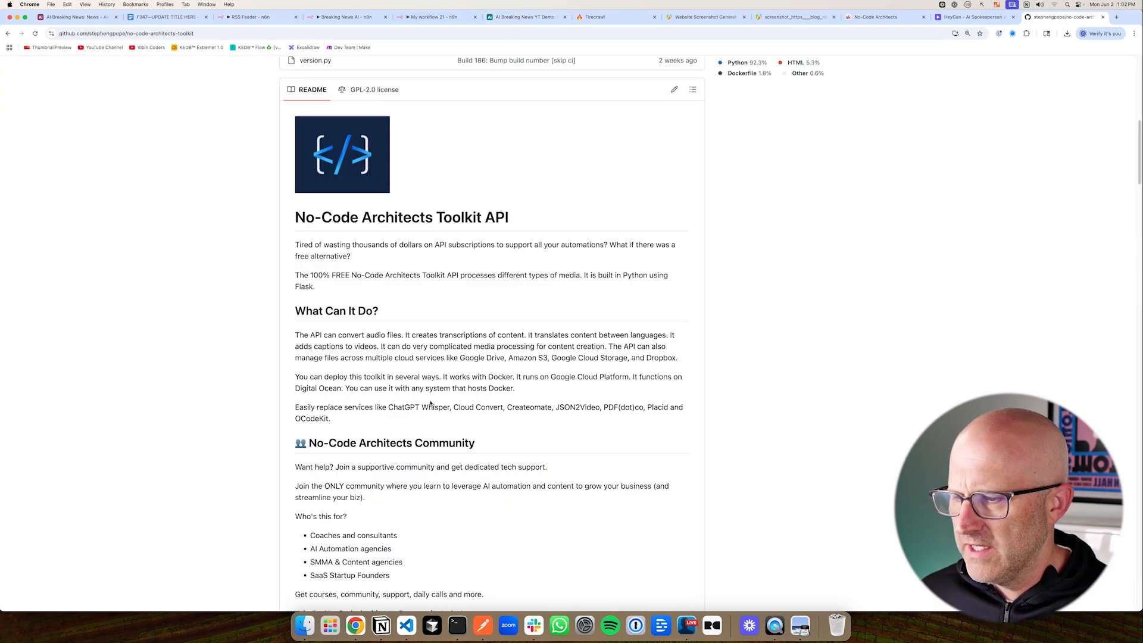
{"action": "scroll", "coordinate": [408, 383], "scroll_direction": "down", "scroll_amount": 8}
{"action": "left_click_drag", "start_coordinate": [140, 270], "coordinate": [254, 178]}
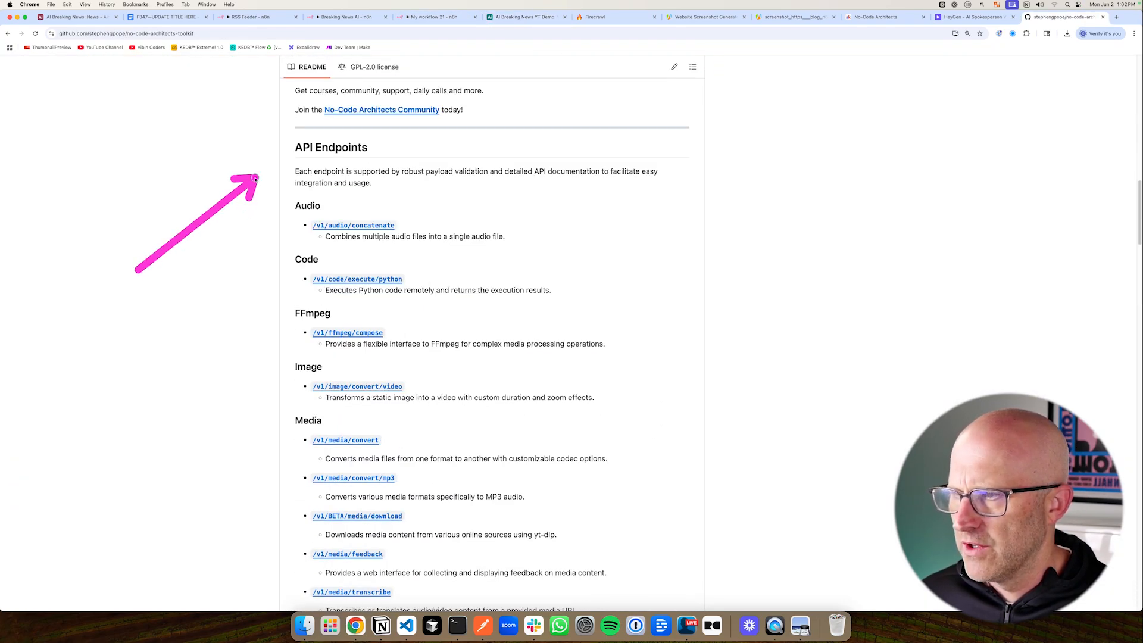
{"action": "scroll", "coordinate": [173, 357], "scroll_direction": "down", "scroll_amount": 4}
{"action": "left_click_drag", "start_coordinate": [168, 359], "coordinate": [234, 314]}
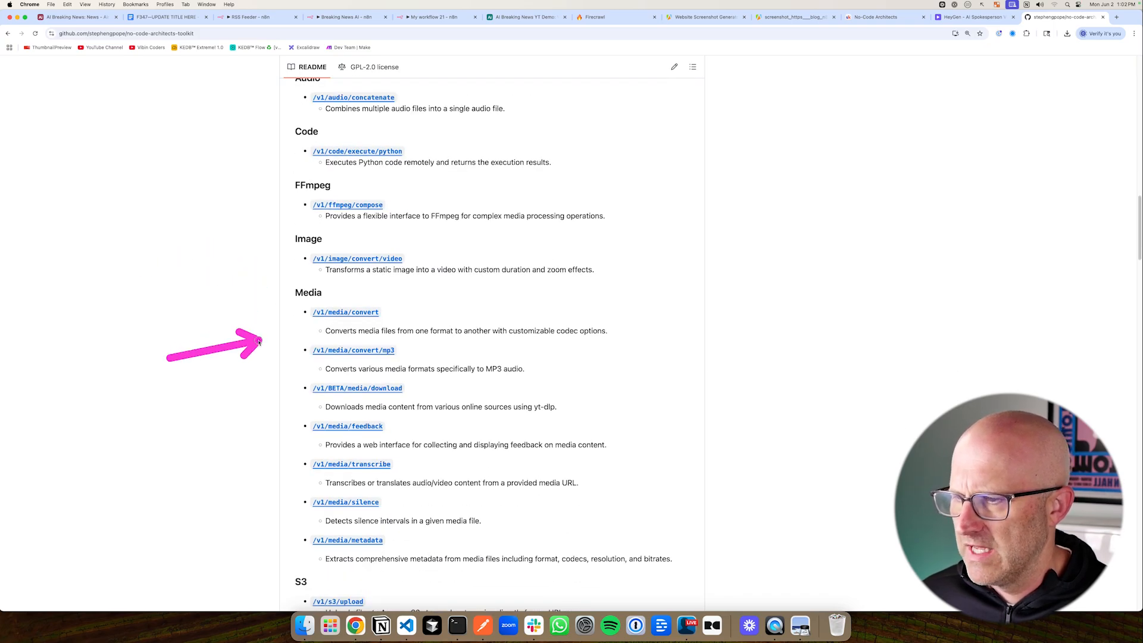
{"action": "scroll", "coordinate": [347, 365], "scroll_direction": "down", "scroll_amount": 2}
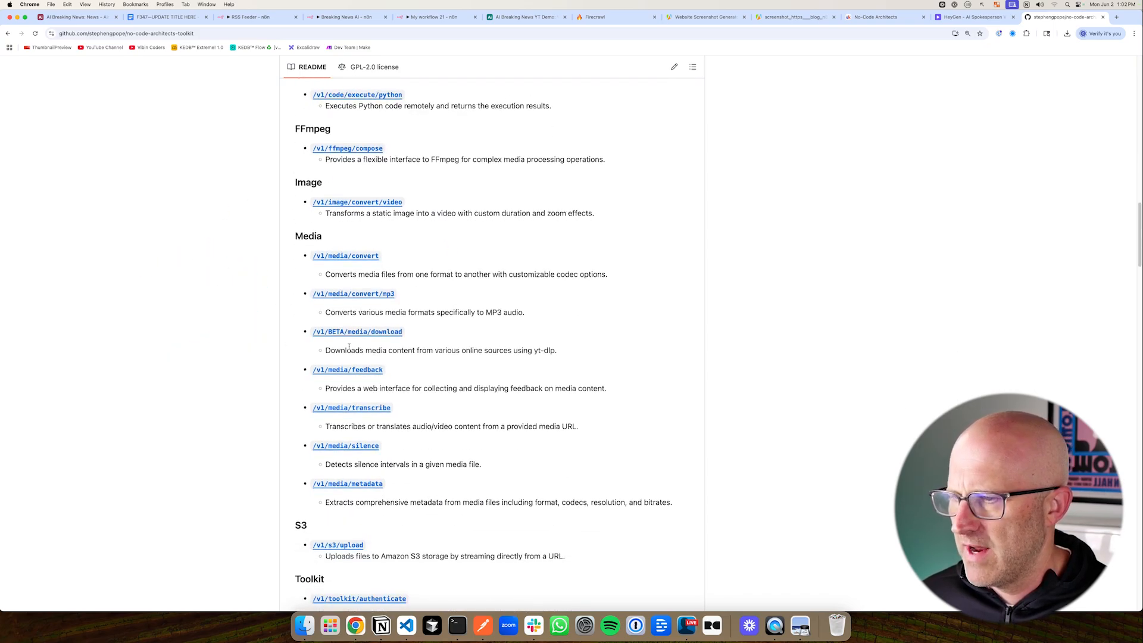
{"action": "left_click_drag", "start_coordinate": [197, 294], "coordinate": [255, 259]}
{"action": "mouse_move", "coordinate": [204, 323]}
{"action": "left_mouse_down"}
{"action": "mouse_move", "coordinate": [274, 298]}
{"action": "mouse_move", "coordinate": [278, 338]}
{"action": "left_mouse_up"}
{"action": "scroll", "coordinate": [374, 287], "scroll_direction": "up", "scroll_amount": 20}
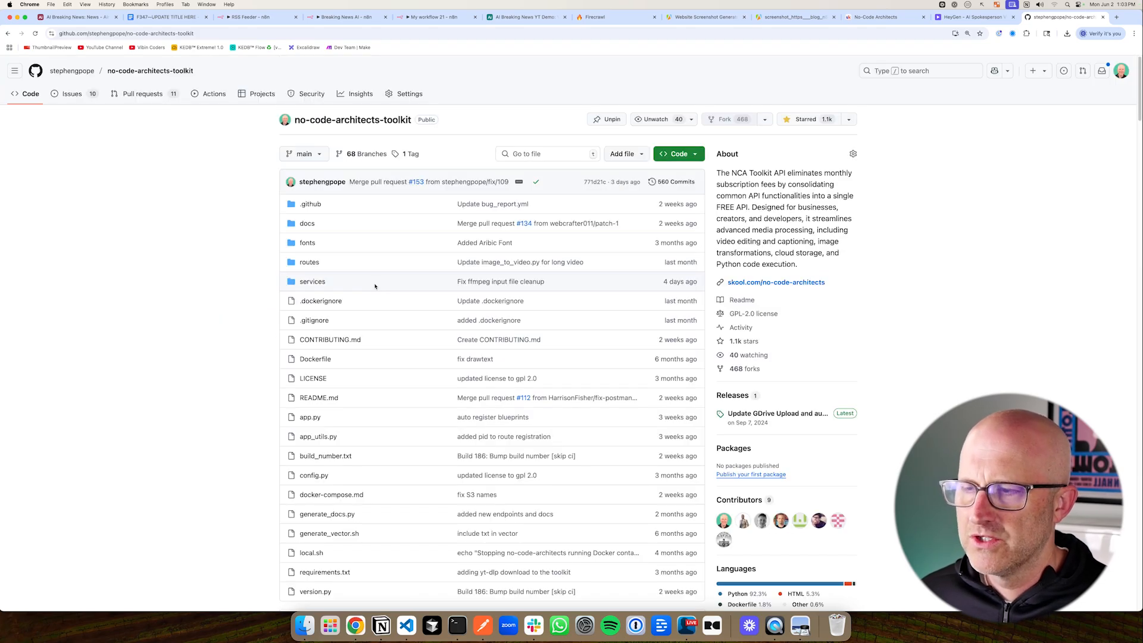
{"action": "left_click", "coordinate": [434, 16]}
{"action": "left_click_drag", "start_coordinate": [623, 428], "coordinate": [586, 360]}
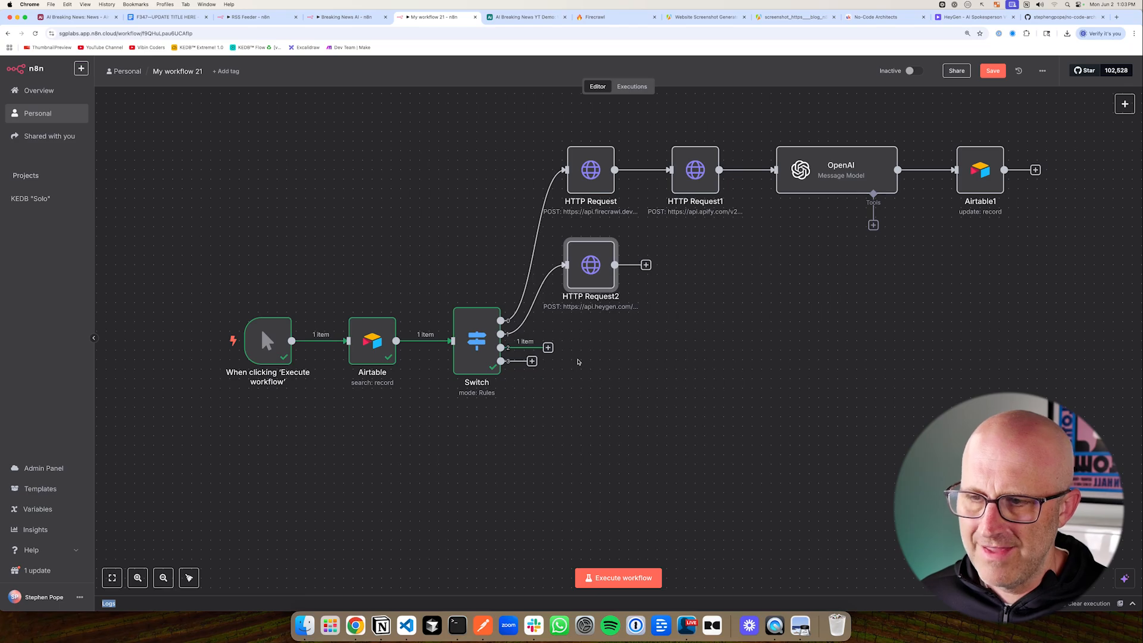
Add a POST HTTP Request node after the Switch's second output
{"action": "left_click", "coordinate": [548, 347]}
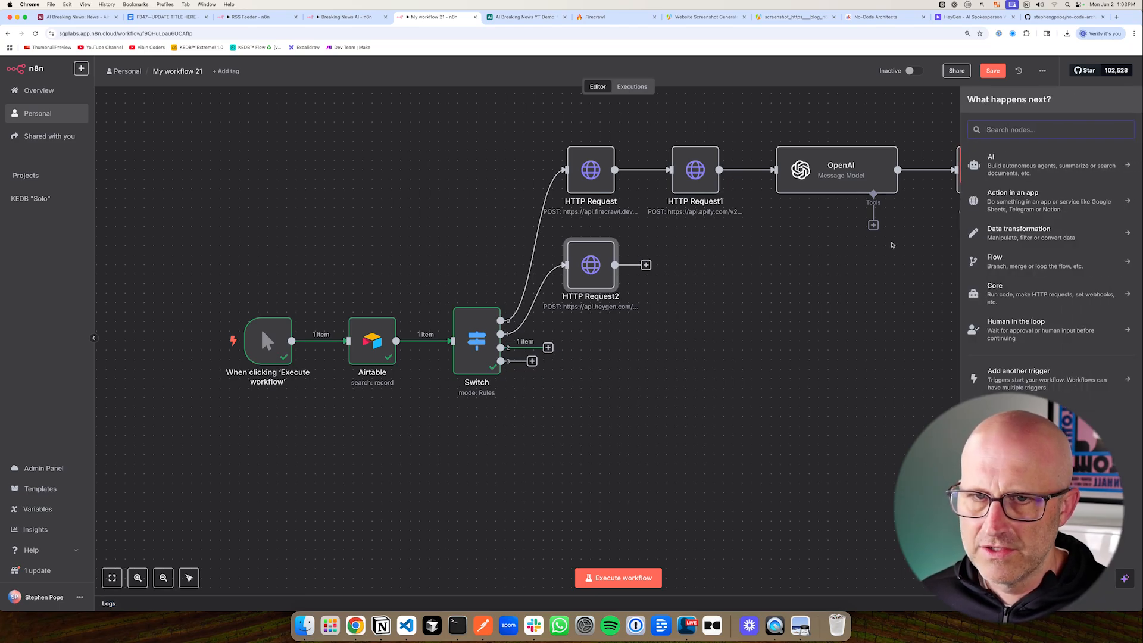
{"action": "type", "text": "http"}
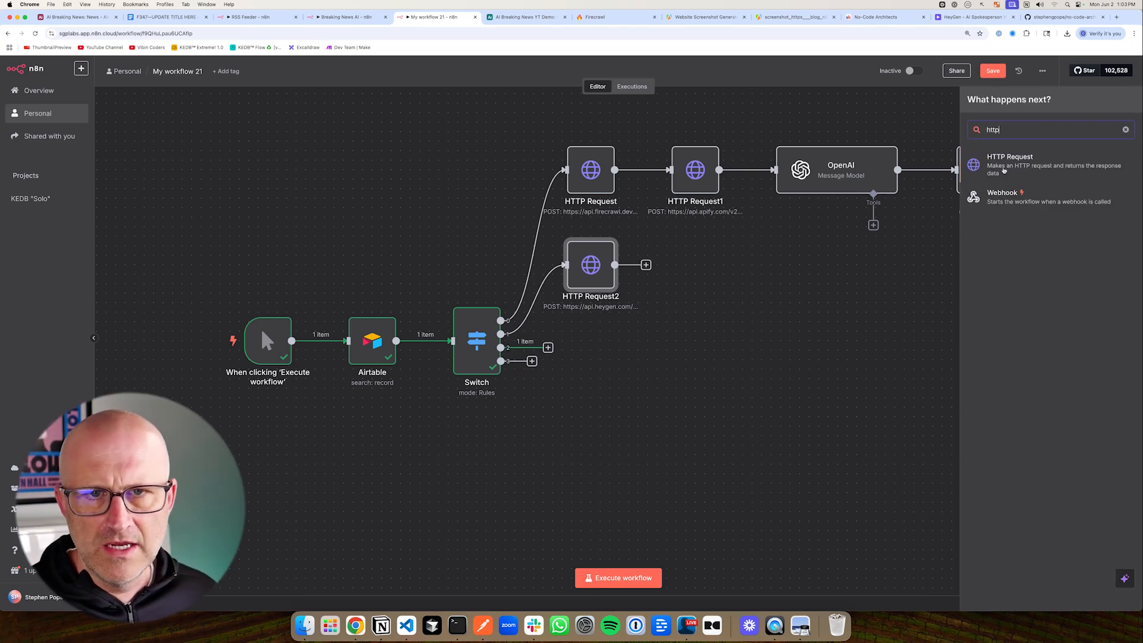
{"action": "left_click", "coordinate": [1003, 157]}
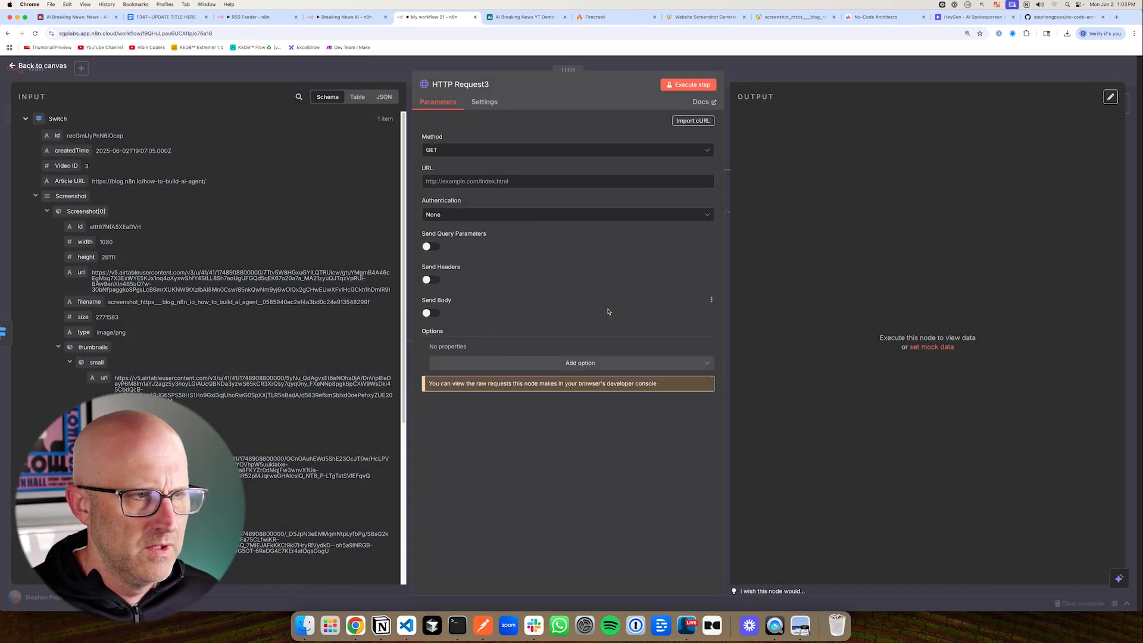
{"action": "left_click", "coordinate": [433, 151]}
{"action": "left_click", "coordinate": [441, 255]}
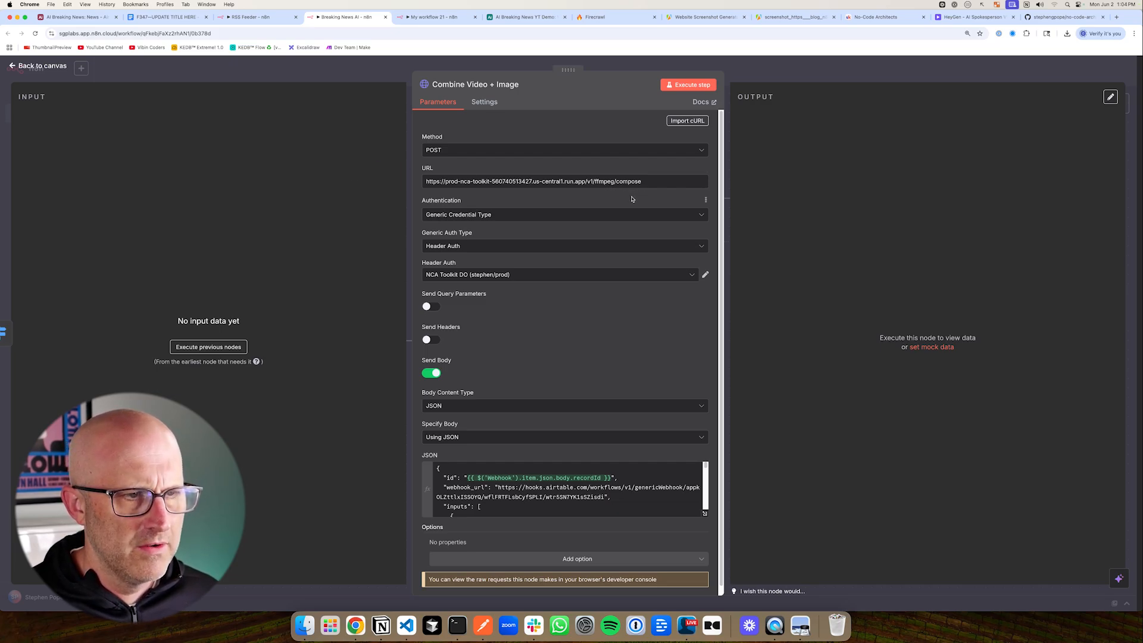
Copy the compose URL from the existing node into the new request's URL
{"action": "left_click_drag", "start_coordinate": [426, 181], "coordinate": [532, 181]}
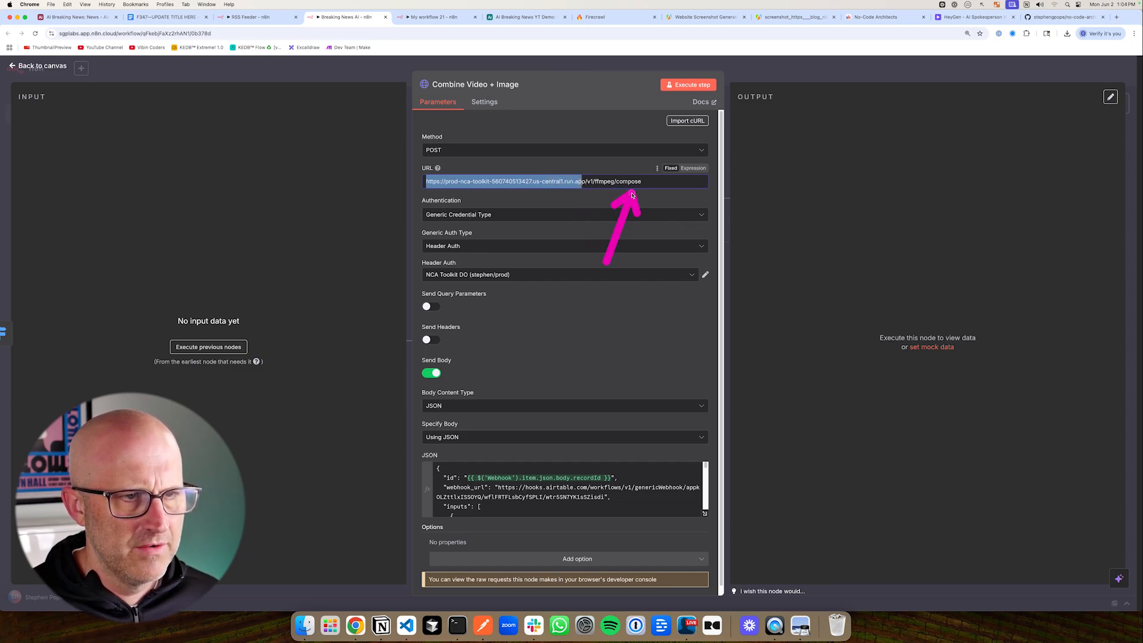
{"action": "left_click_drag", "start_coordinate": [649, 182], "coordinate": [420, 182]}
{"action": "right_click", "coordinate": [462, 182]}
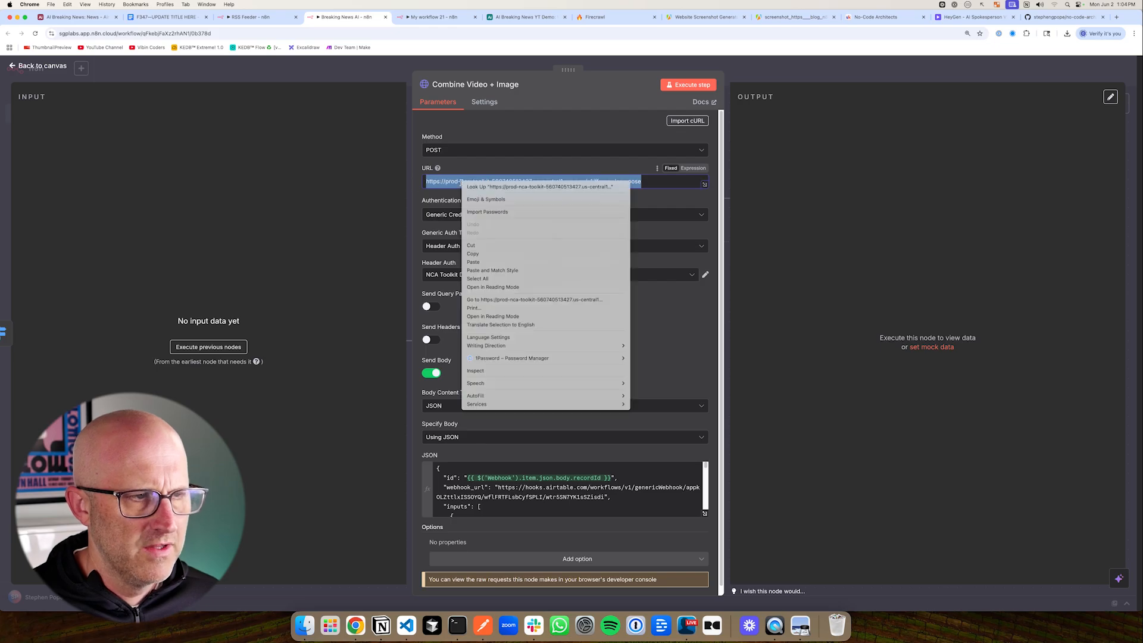
{"action": "left_click", "coordinate": [495, 254]}
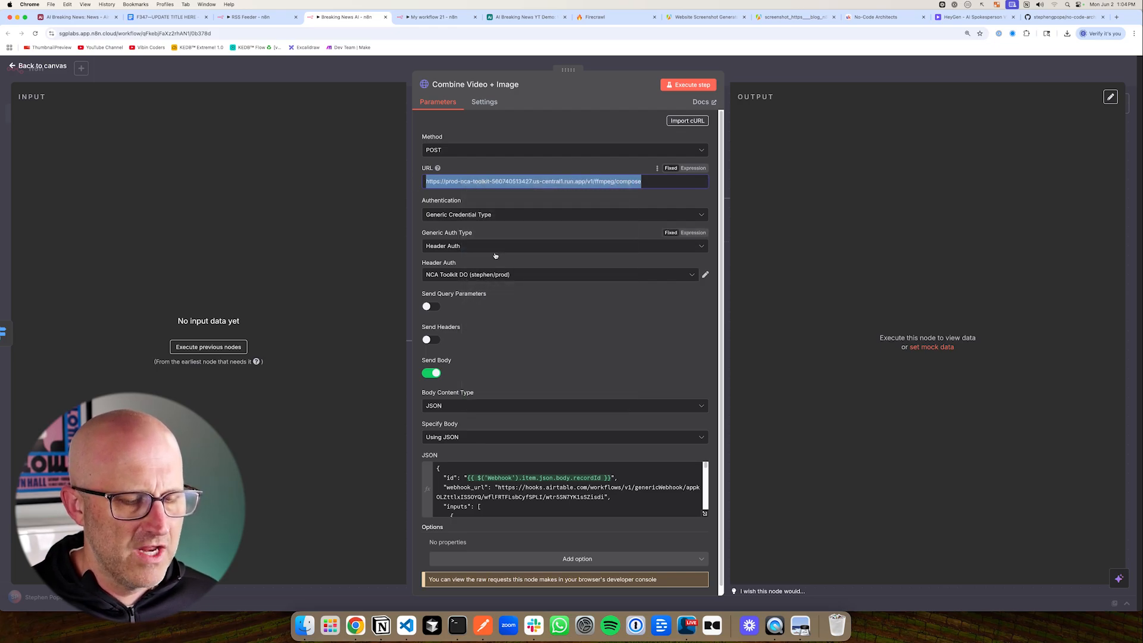
{"action": "key", "text": "ctrl+Tab"}
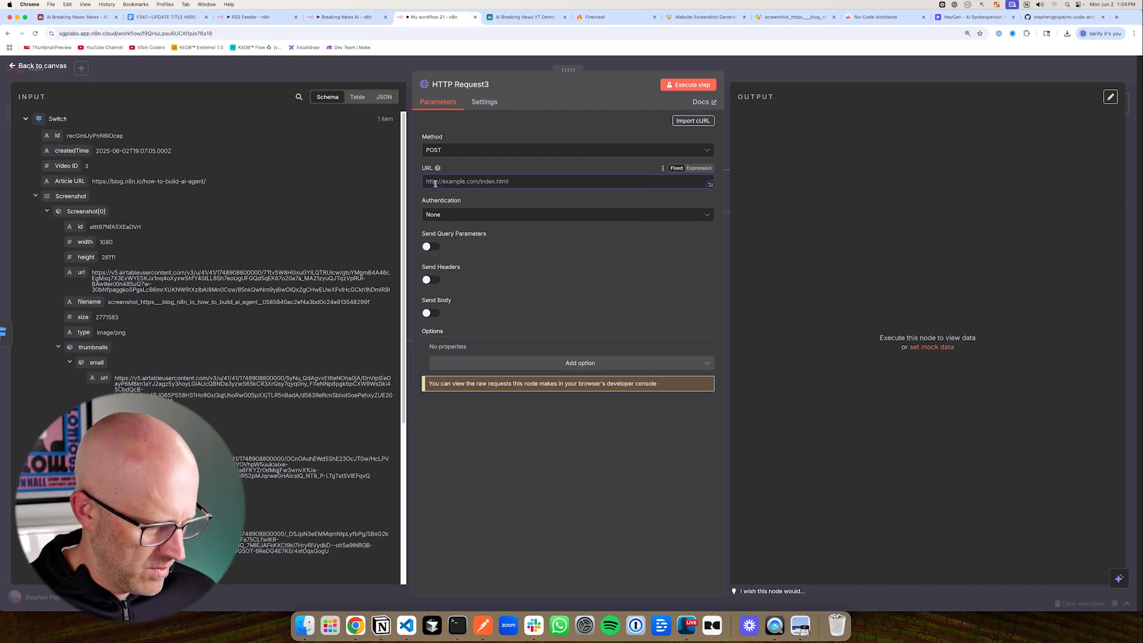
{"action": "key", "text": "super+v"}
Authenticate the request with the generic Header Auth NCA Toolkit credential
{"action": "left_click", "coordinate": [452, 214]}
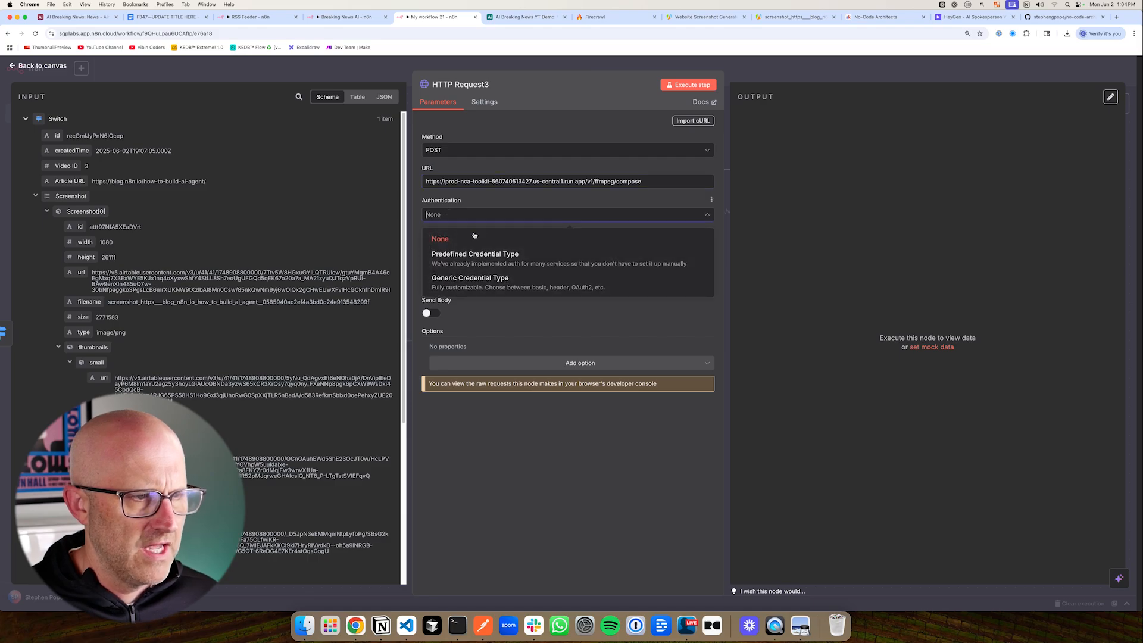
{"action": "left_click", "coordinate": [494, 288]}
{"action": "left_click", "coordinate": [445, 247]}
{"action": "left_click", "coordinate": [451, 328]}
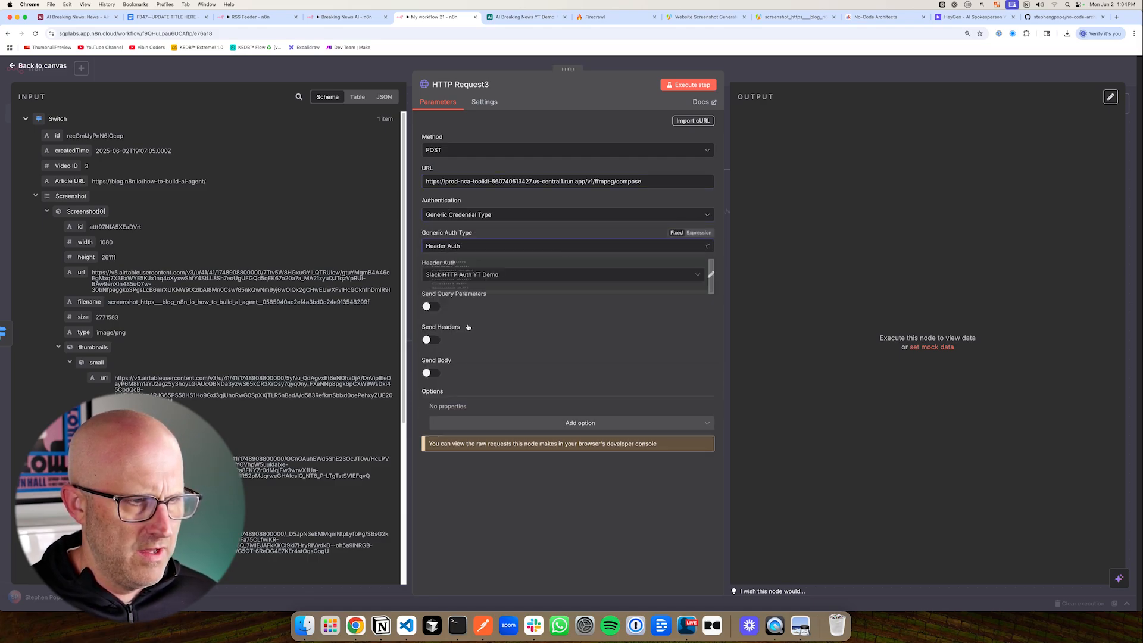
{"action": "left_click", "coordinate": [470, 274]}
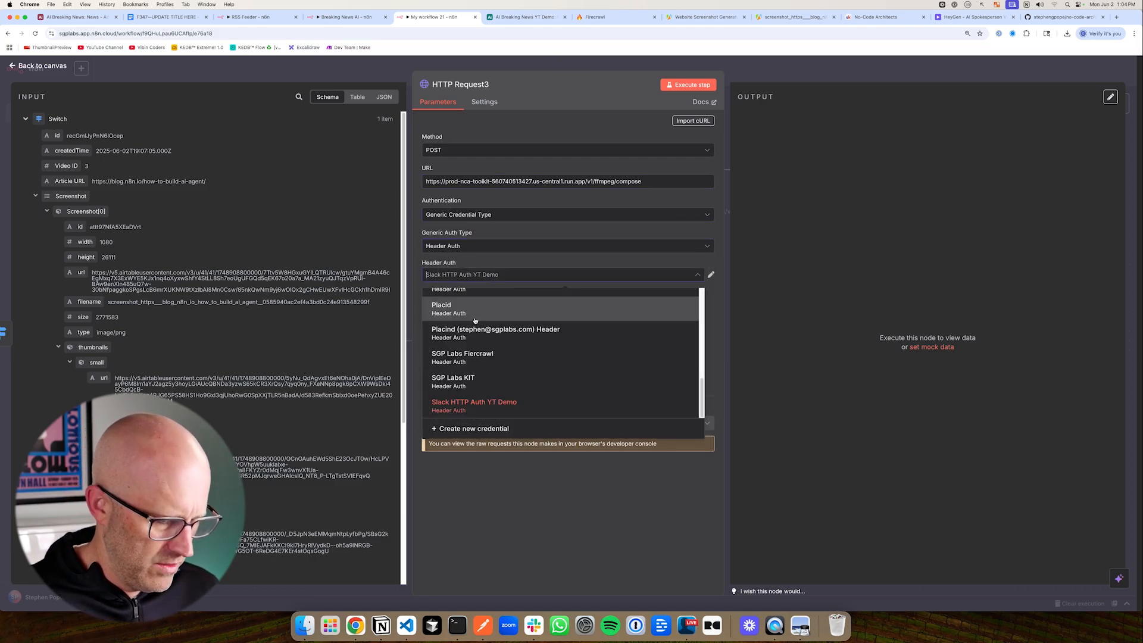
{"action": "type", "text": "nca"}
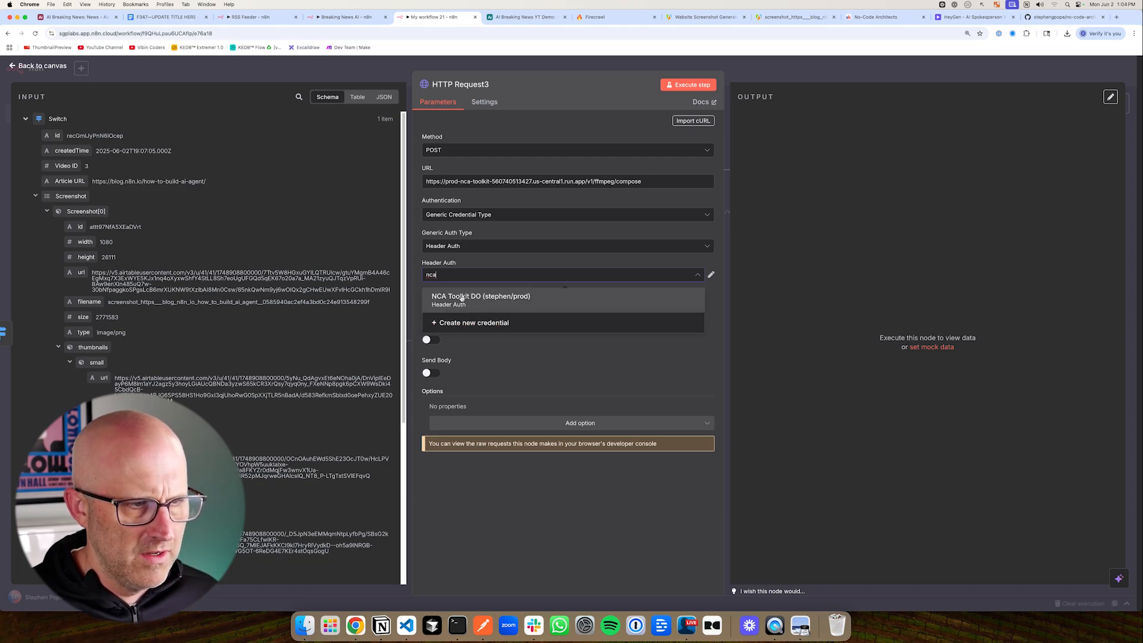
{"action": "left_click", "coordinate": [461, 298]}
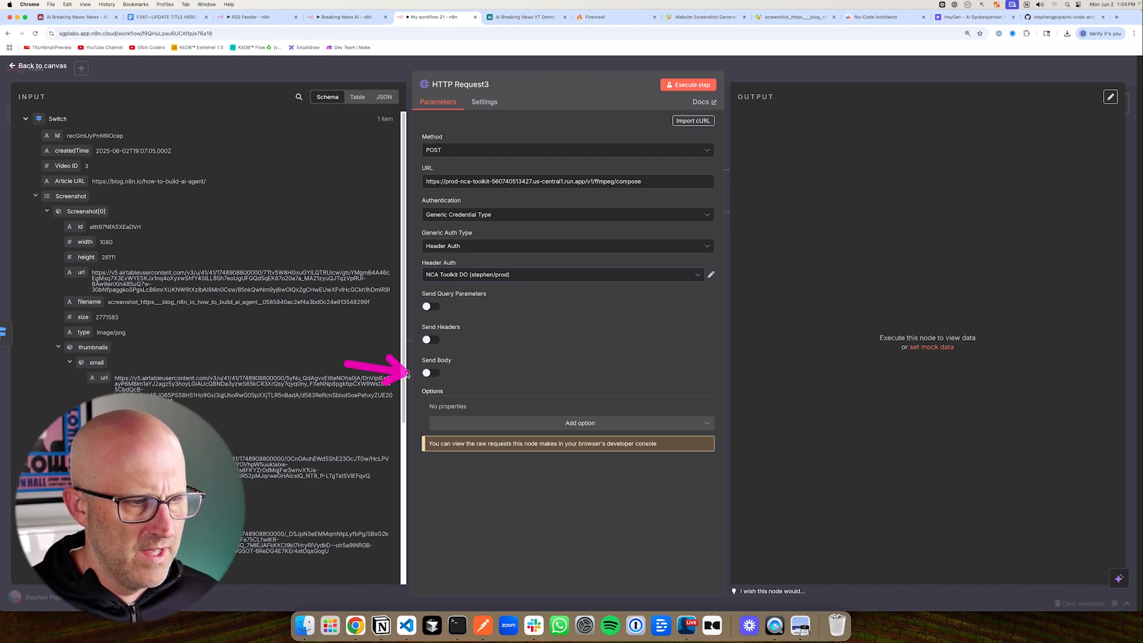
Enable Send Body and paste the Combine Video + Image JSON body
{"action": "left_click", "coordinate": [430, 373]}
{"action": "left_click", "coordinate": [350, 18]}
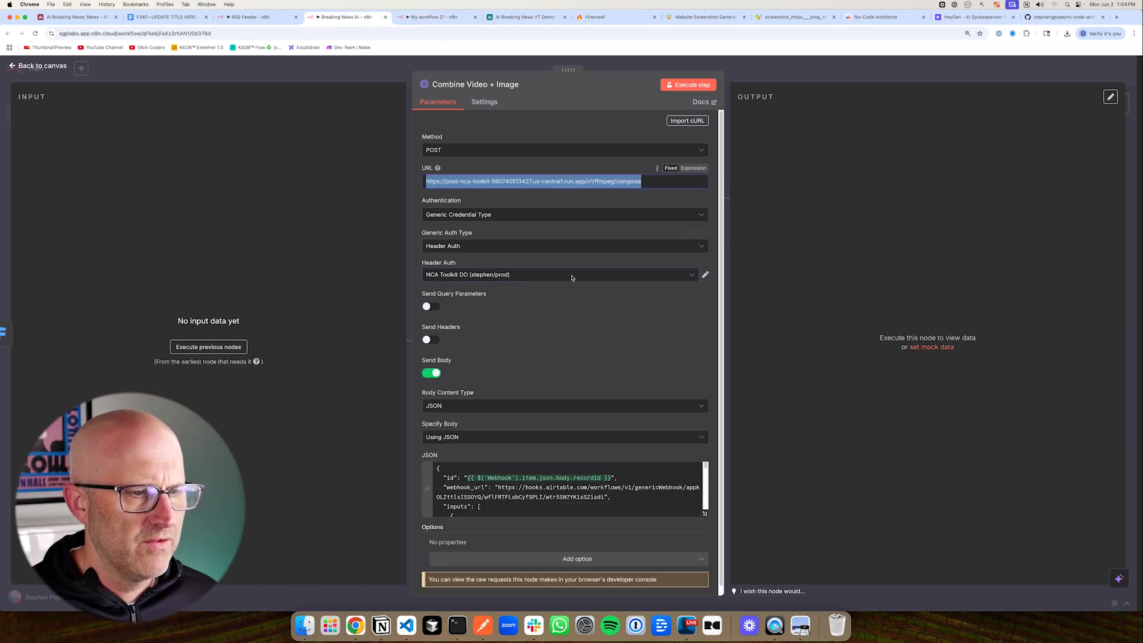
{"action": "left_click", "coordinate": [451, 489]}
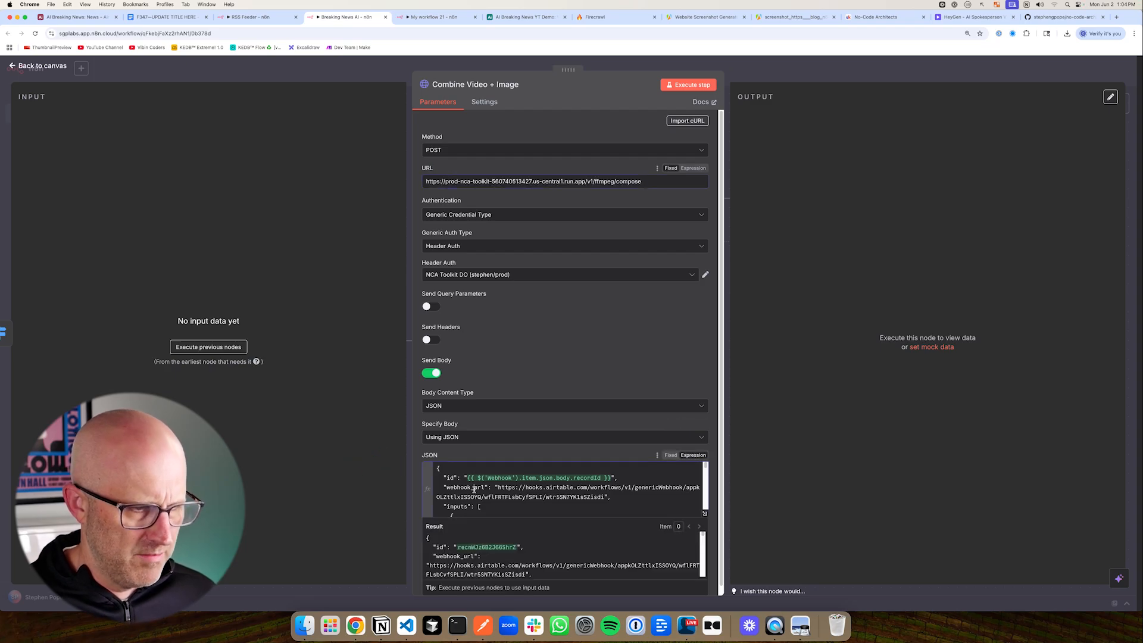
{"action": "key", "text": "super+a"}
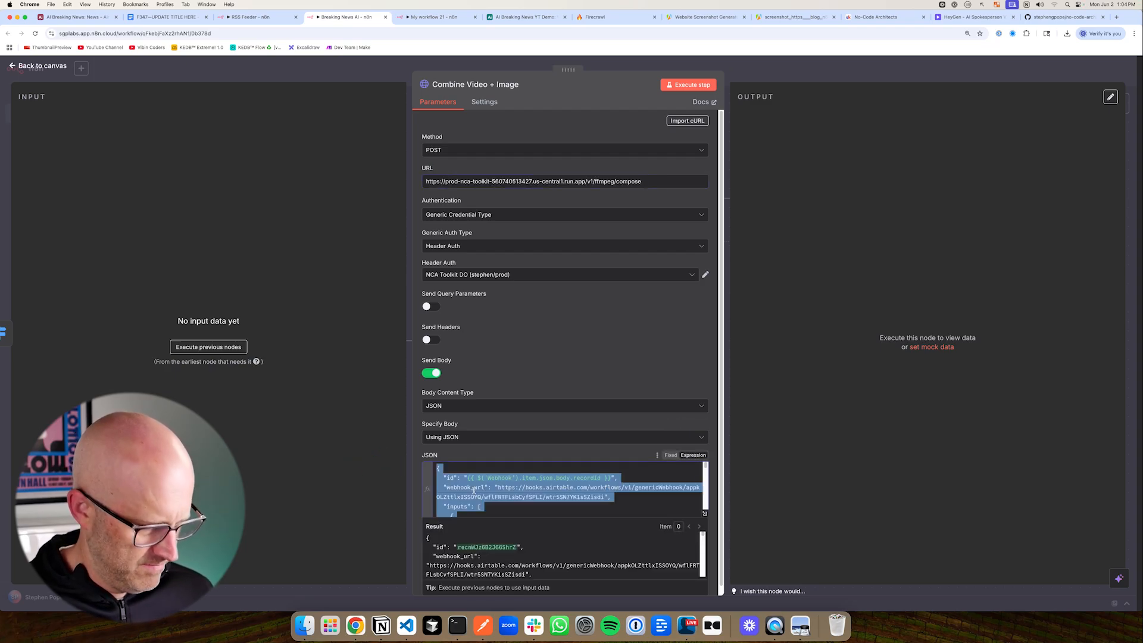
{"action": "left_click", "coordinate": [432, 17]}
{"action": "left_click", "coordinate": [533, 438]}
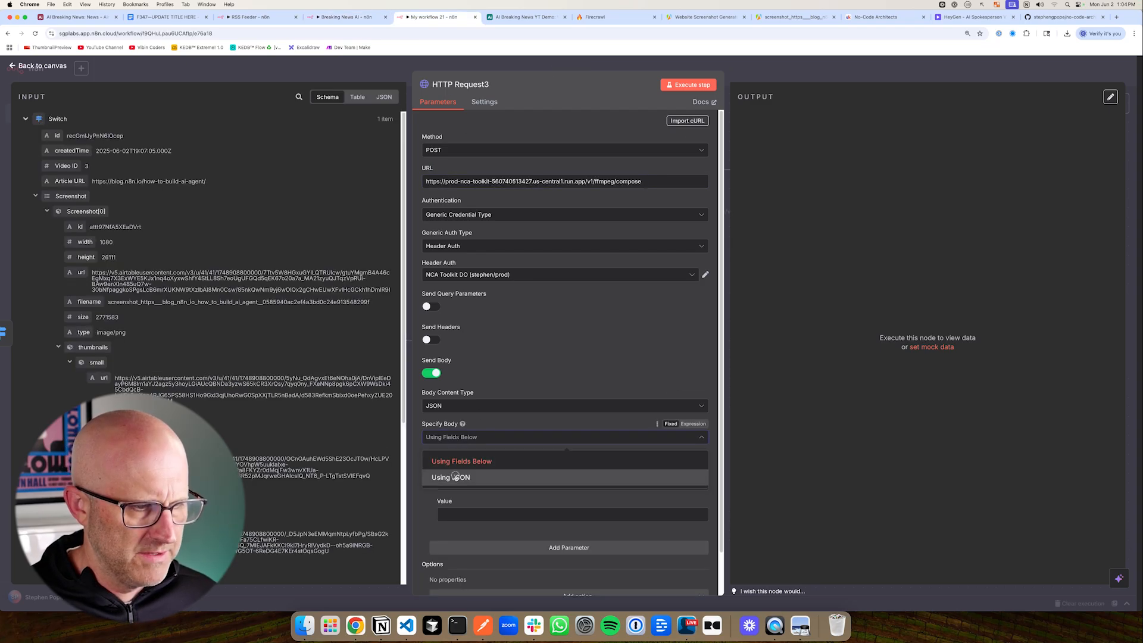
{"action": "left_click", "coordinate": [456, 477]}
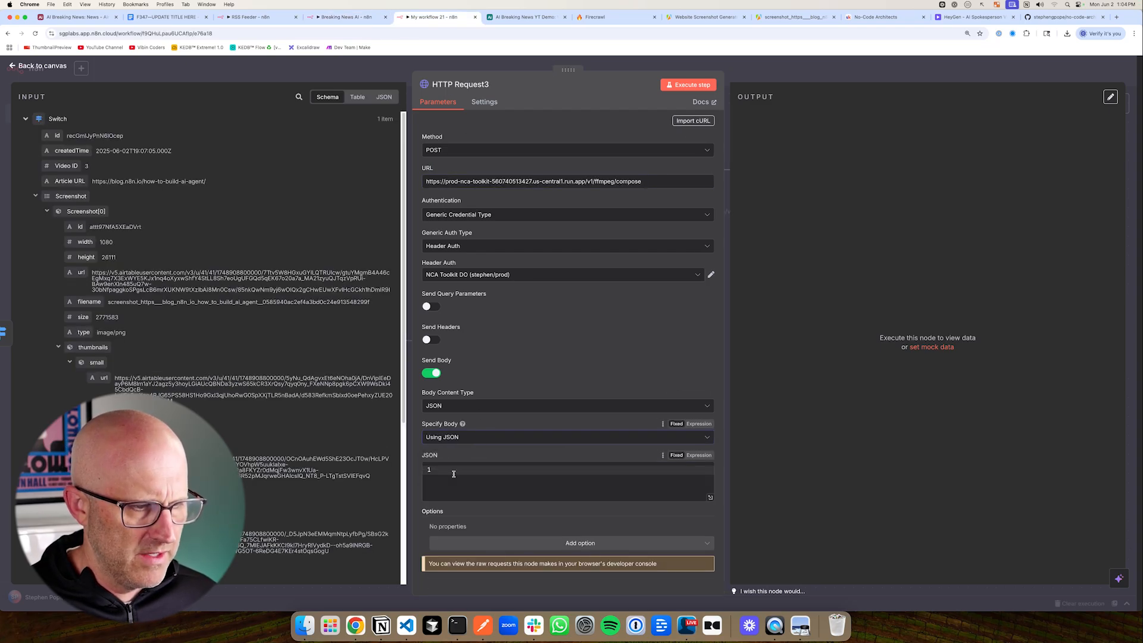
{"action": "key", "text": "super+v"}
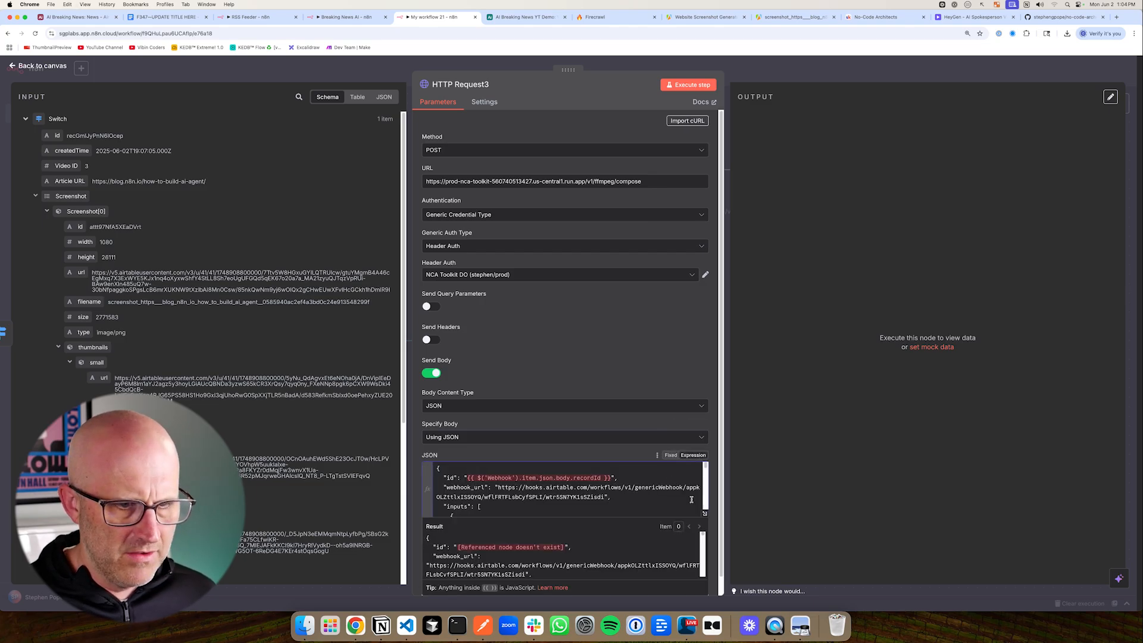
{"action": "left_click", "coordinate": [704, 514]}
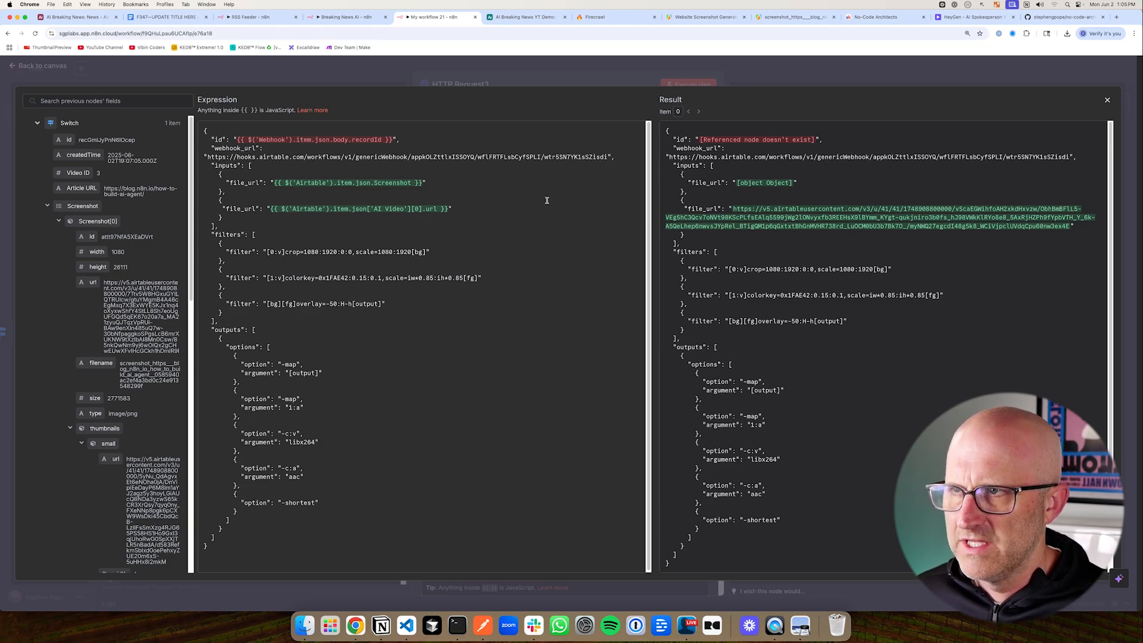
{"action": "left_click", "coordinate": [534, 19]}
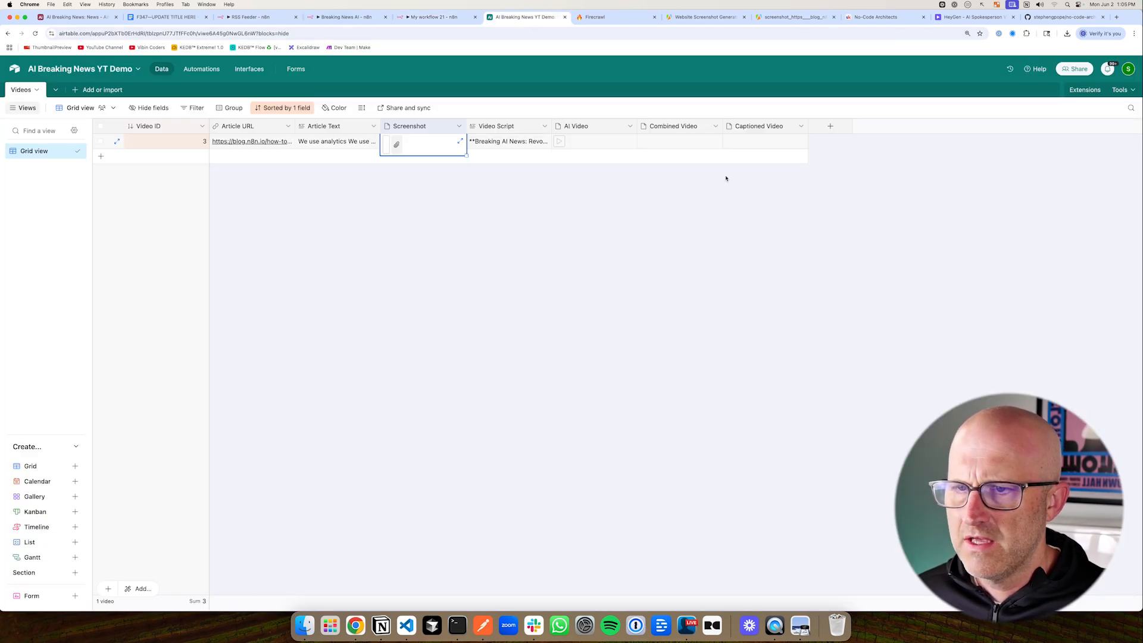
{"action": "left_click", "coordinate": [560, 143]}
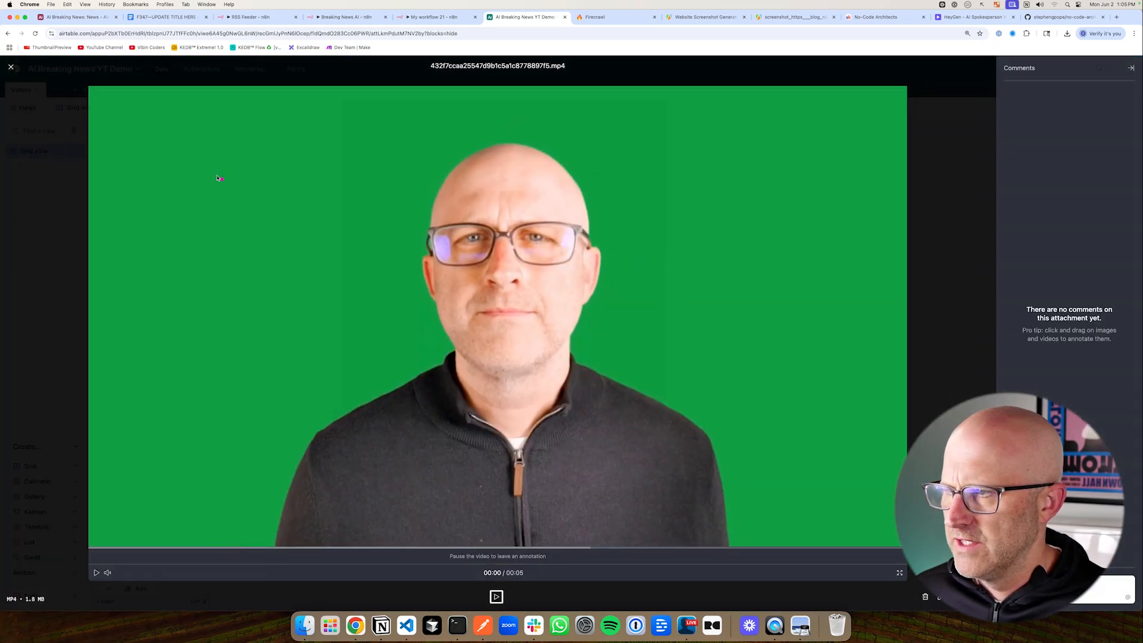
{"action": "mouse_move", "coordinate": [177, 123]}
{"action": "left_mouse_down"}
{"action": "mouse_move", "coordinate": [124, 198]}
{"action": "mouse_move", "coordinate": [344, 149]}
{"action": "mouse_move", "coordinate": [242, 429]}
{"action": "left_mouse_up"}
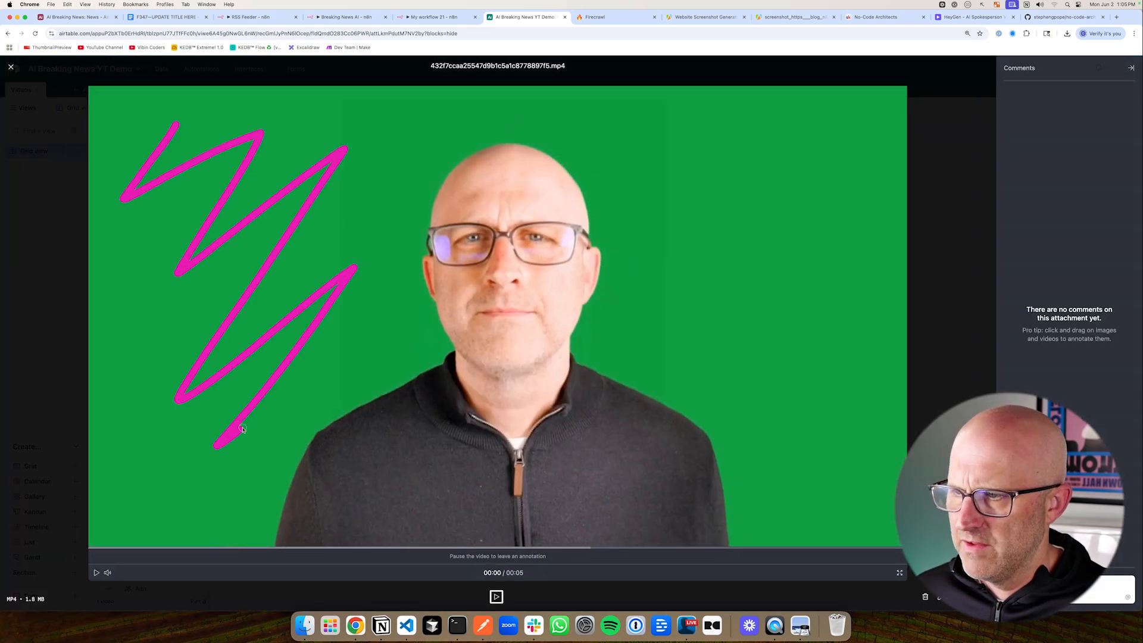
{"action": "mouse_move", "coordinate": [712, 150]}
{"action": "left_mouse_down"}
{"action": "mouse_move", "coordinate": [844, 376]}
{"action": "mouse_move", "coordinate": [840, 473]}
{"action": "left_mouse_up"}
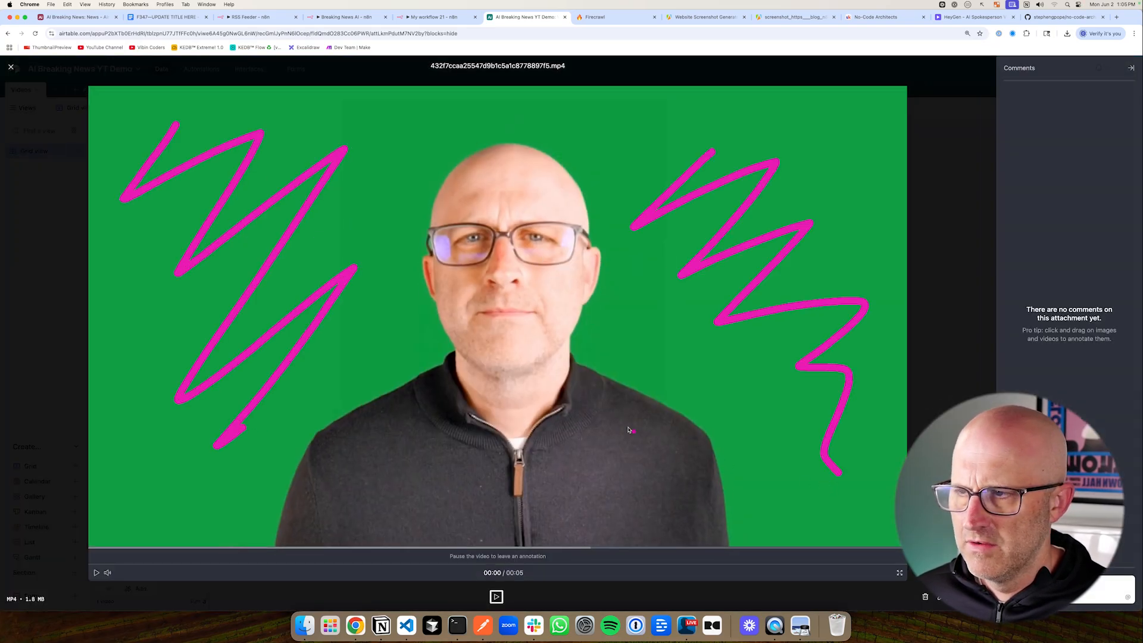
{"action": "key", "text": "Escape"}
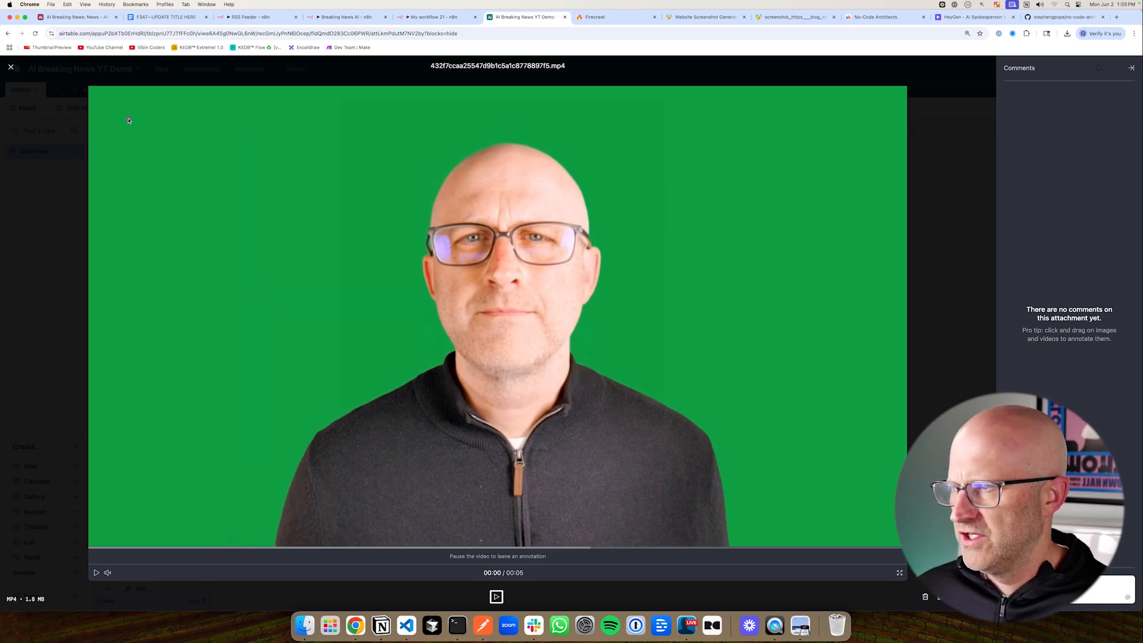
{"action": "left_click_drag", "start_coordinate": [129, 120], "coordinate": [121, 299]}
{"action": "mouse_move", "coordinate": [128, 111]}
{"action": "left_mouse_down"}
{"action": "mouse_move", "coordinate": [272, 109]}
{"action": "mouse_move", "coordinate": [275, 340]}
{"action": "mouse_move", "coordinate": [126, 288]}
{"action": "left_mouse_up"}
{"action": "left_click_drag", "start_coordinate": [179, 245], "coordinate": [198, 352]}
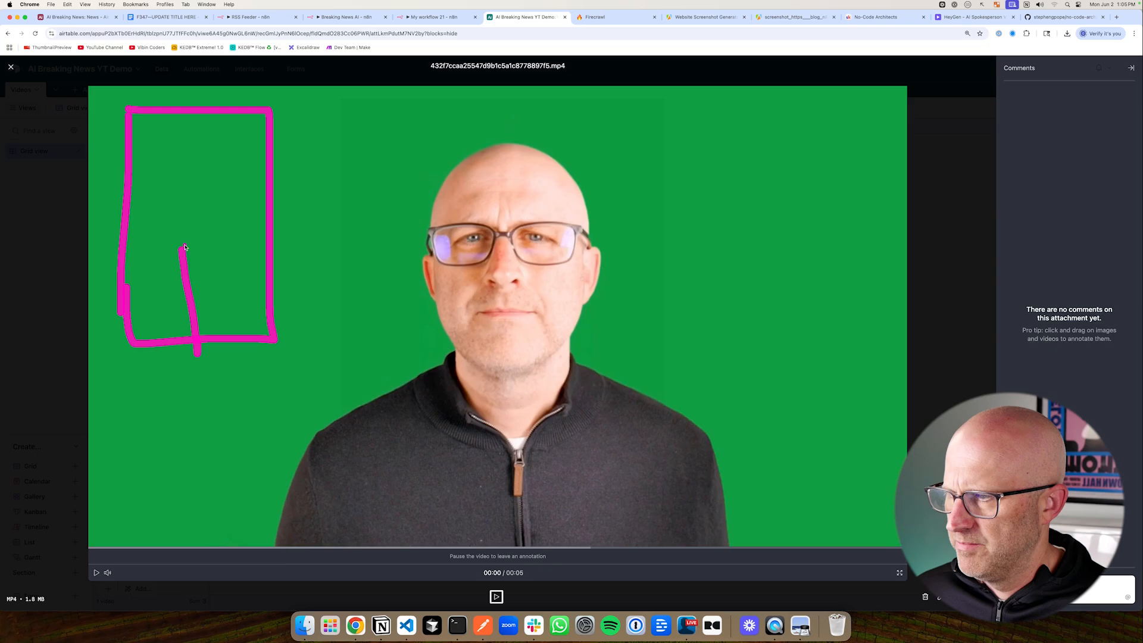
{"action": "left_click_drag", "start_coordinate": [182, 247], "coordinate": [268, 247]}
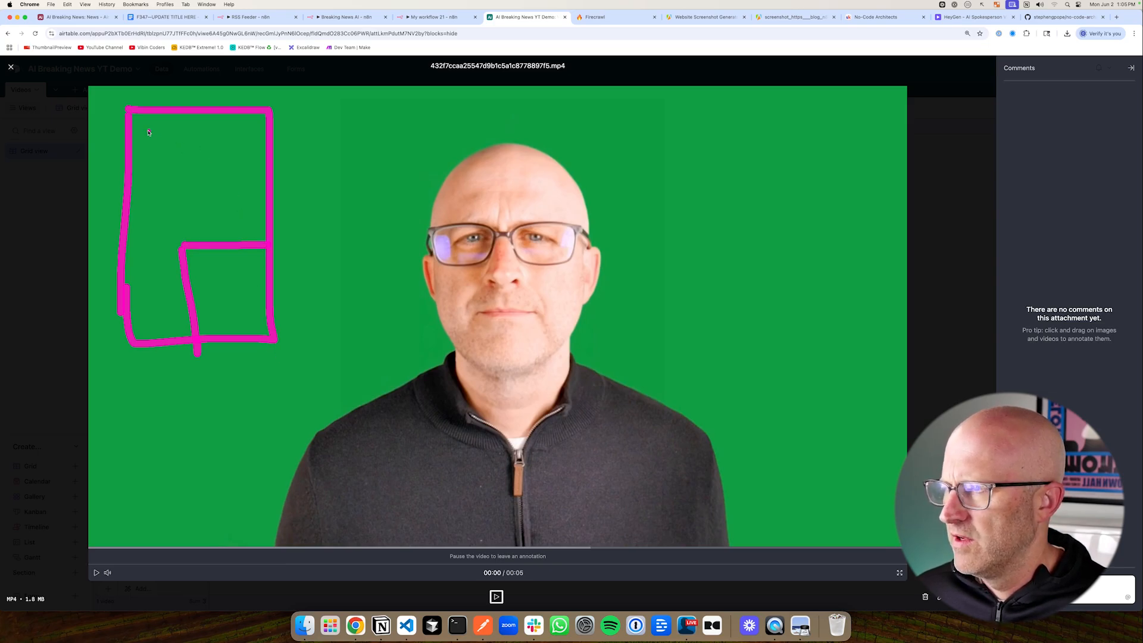
{"action": "left_click_drag", "start_coordinate": [147, 133], "coordinate": [252, 154]}
{"action": "left_click_drag", "start_coordinate": [159, 188], "coordinate": [228, 189]}
{"action": "left_click_drag", "start_coordinate": [156, 220], "coordinate": [218, 224]}
{"action": "left_click_drag", "start_coordinate": [146, 273], "coordinate": [172, 286]}
{"action": "left_click_drag", "start_coordinate": [146, 323], "coordinate": [167, 325]}
{"action": "left_click_drag", "start_coordinate": [228, 263], "coordinate": [225, 318]}
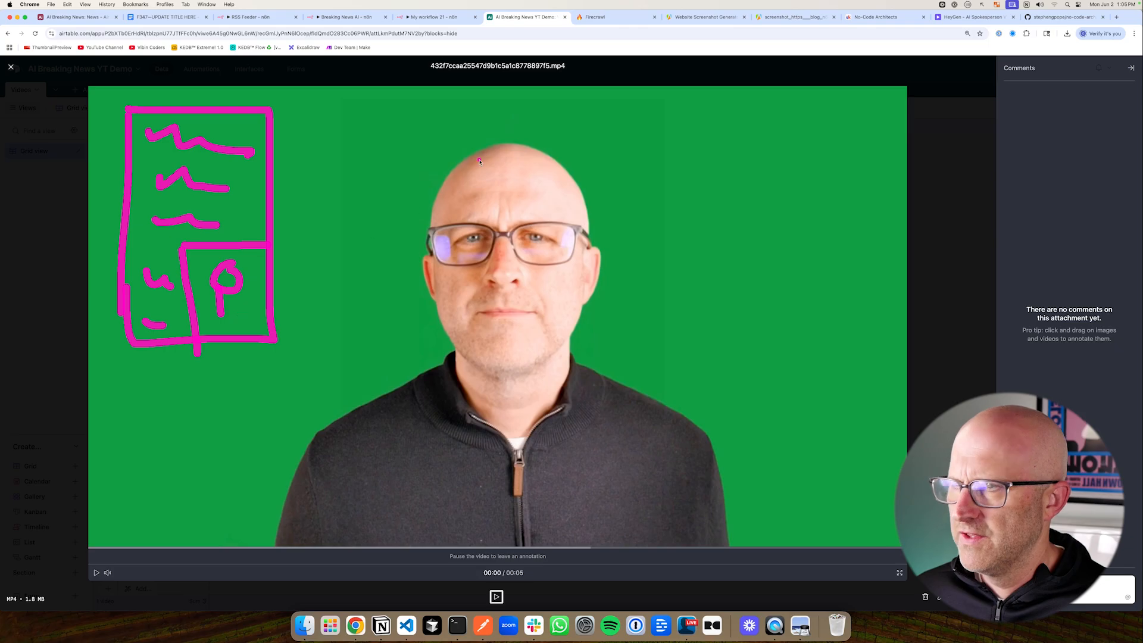
{"action": "key", "text": "Escape"}
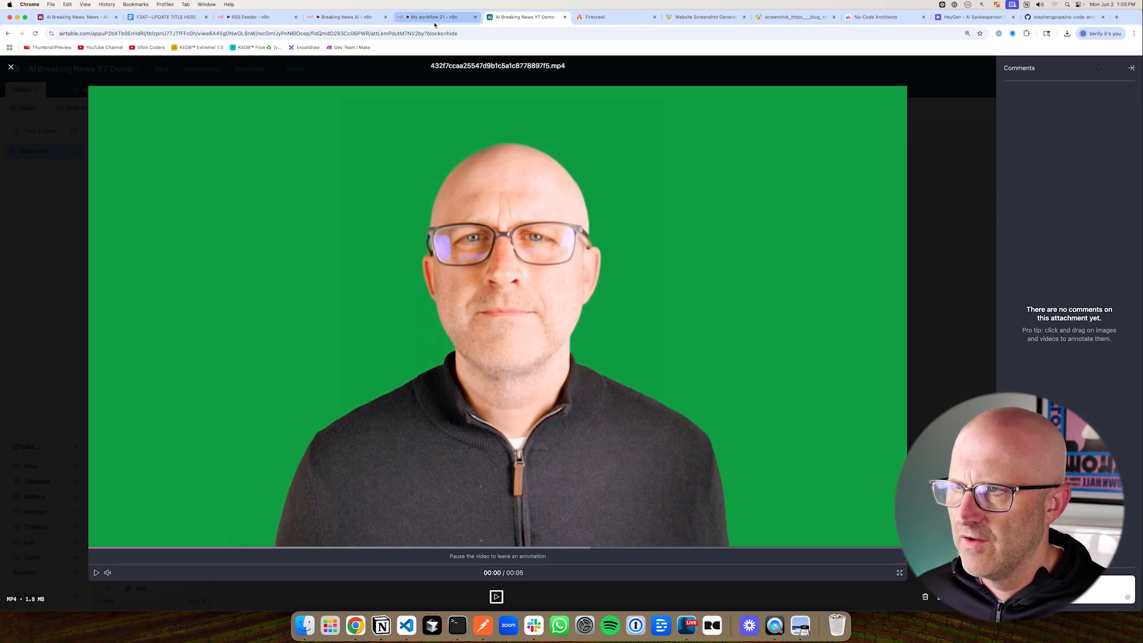
{"action": "left_click", "coordinate": [433, 18]}
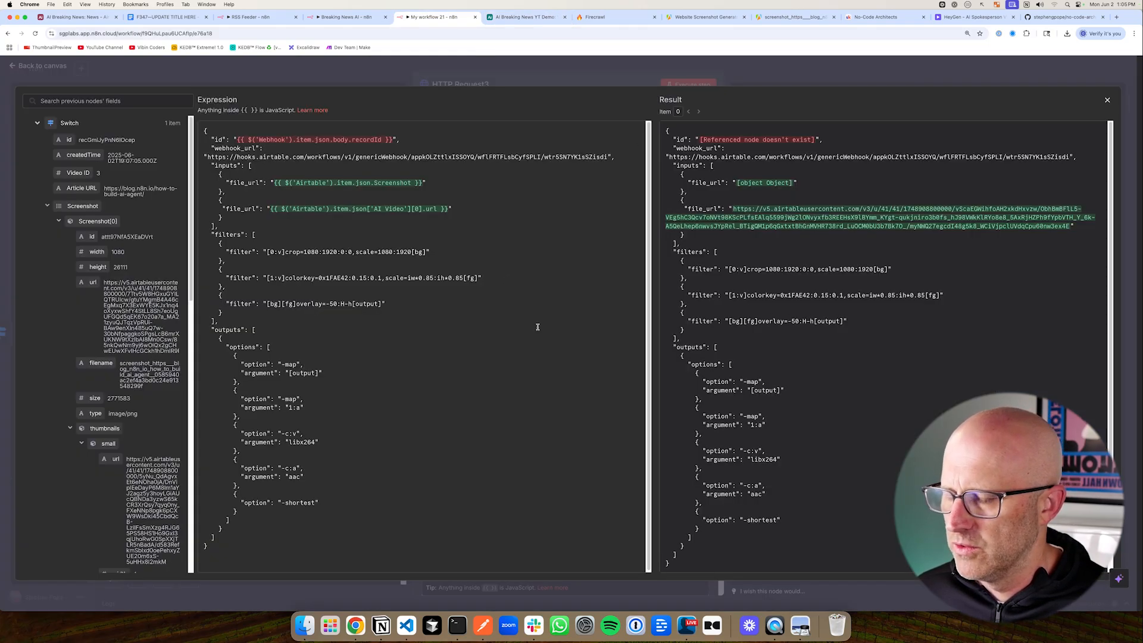
Replace the body's id expression with the Airtable node's id field
{"action": "left_click_drag", "start_coordinate": [570, 233], "coordinate": [502, 247]}
{"action": "key", "text": "Escape"}
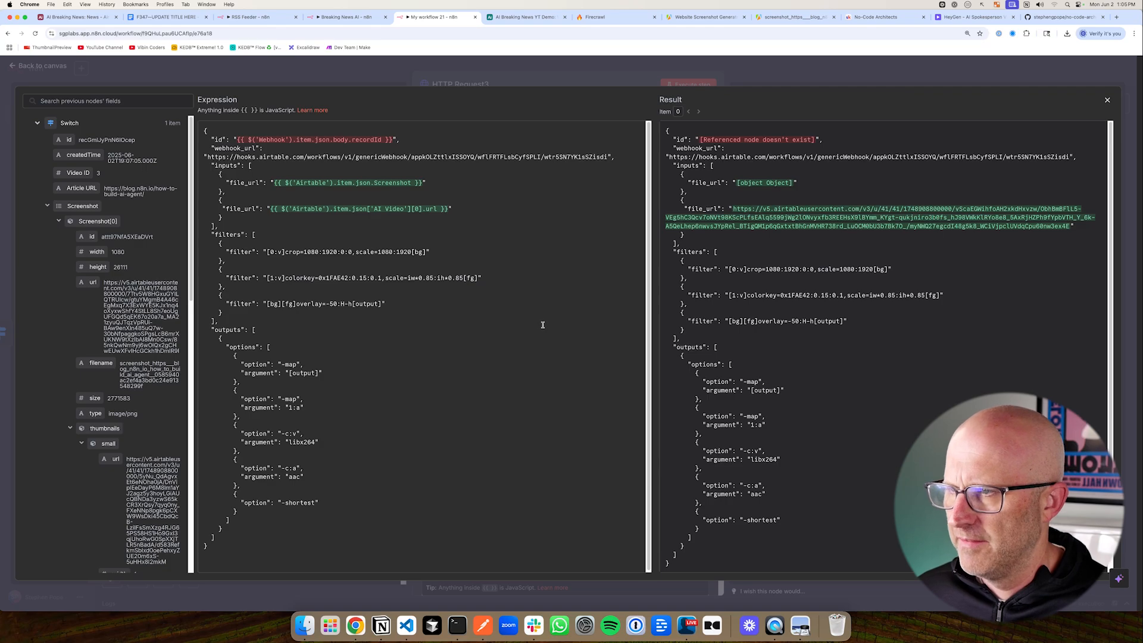
{"action": "mouse_move", "coordinate": [293, 81]}
{"action": "left_mouse_down"}
{"action": "mouse_move", "coordinate": [250, 126]}
{"action": "mouse_move", "coordinate": [396, 140]}
{"action": "left_mouse_up"}
{"action": "key", "text": "Escape"}
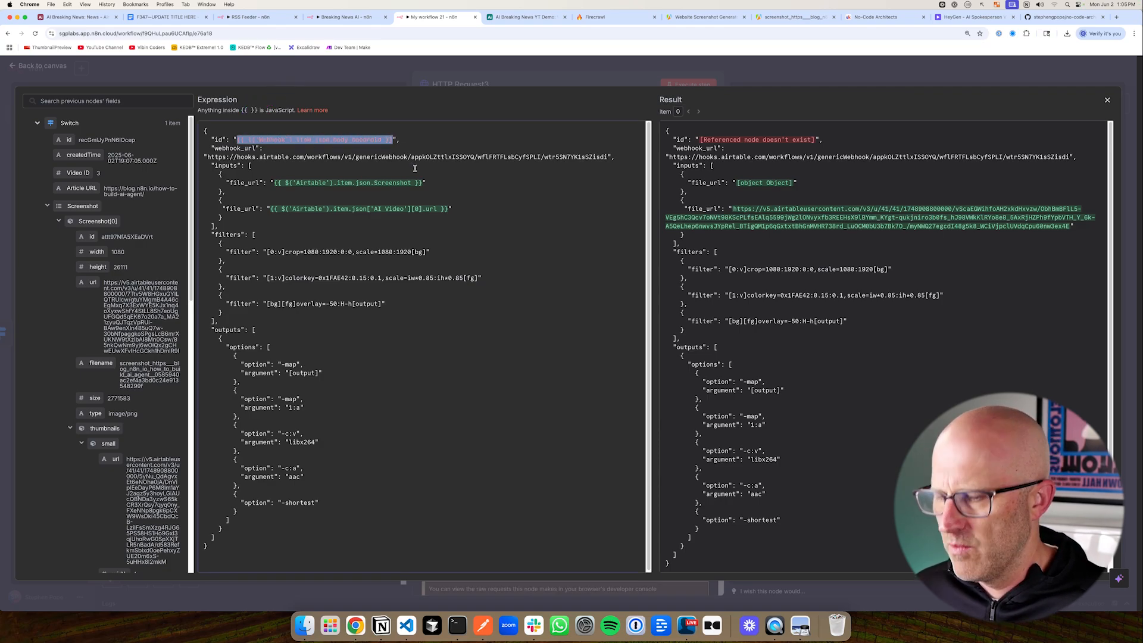
{"action": "key", "text": "BackSpace"}
{"action": "scroll", "coordinate": [146, 365], "scroll_direction": "down", "scroll_amount": 5}
{"action": "scroll", "coordinate": [146, 364], "scroll_direction": "down", "scroll_amount": 5}
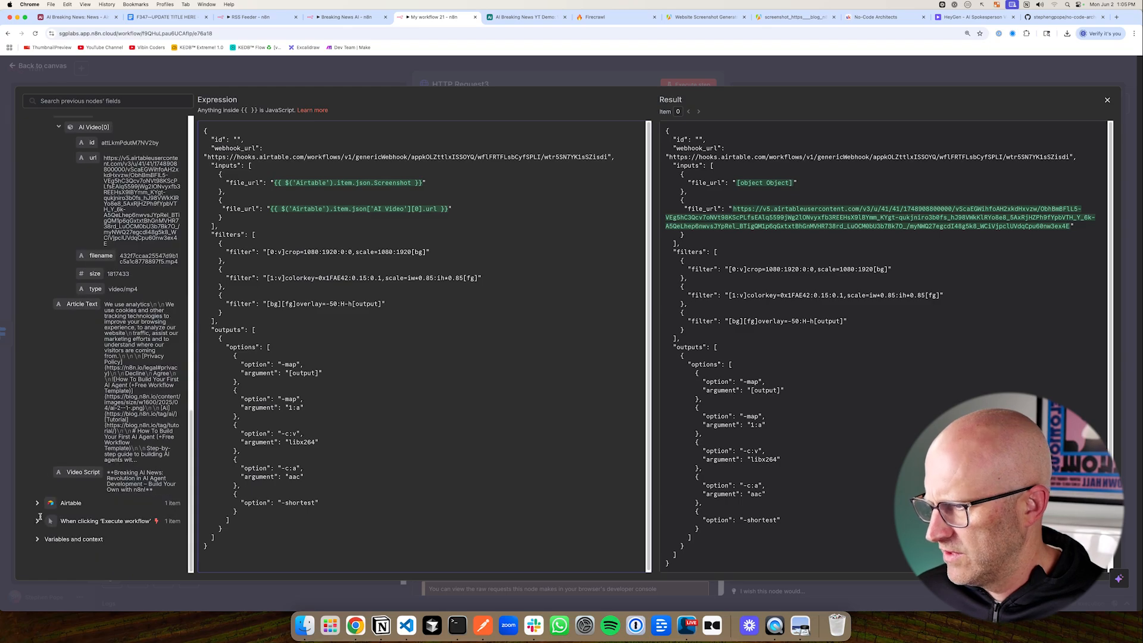
{"action": "left_click", "coordinate": [35, 506]}
{"action": "left_click_drag", "start_coordinate": [68, 519], "coordinate": [237, 140]}
Empty the webhook_url value, then open the Airtable base's automations
{"action": "left_click_drag", "start_coordinate": [608, 155], "coordinate": [207, 156]}
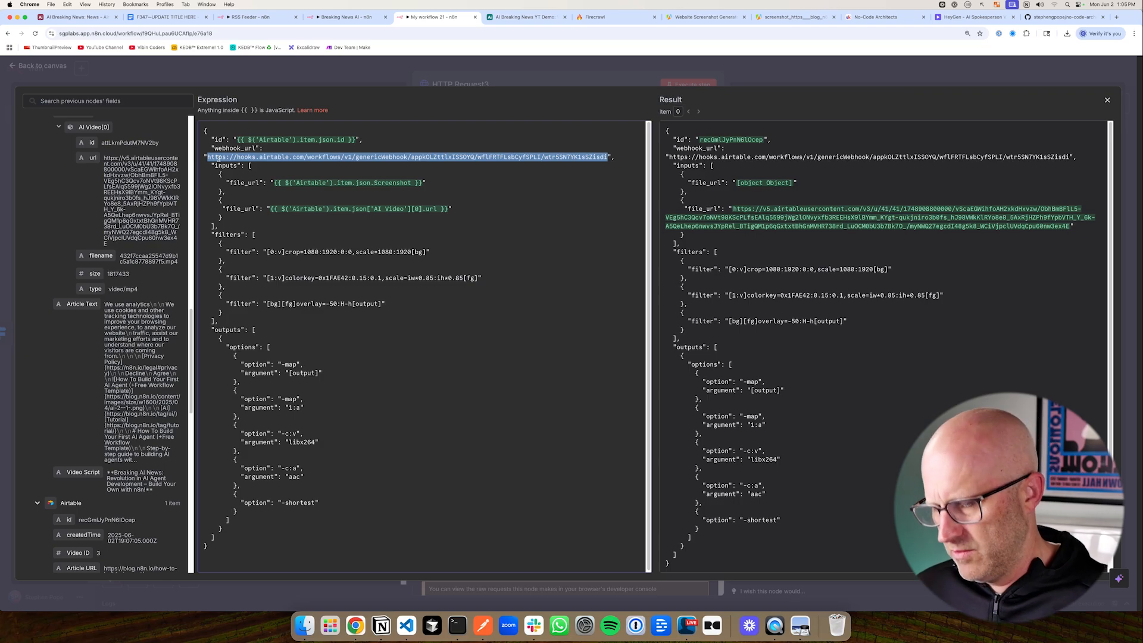
{"action": "key", "text": "BackSpace"}
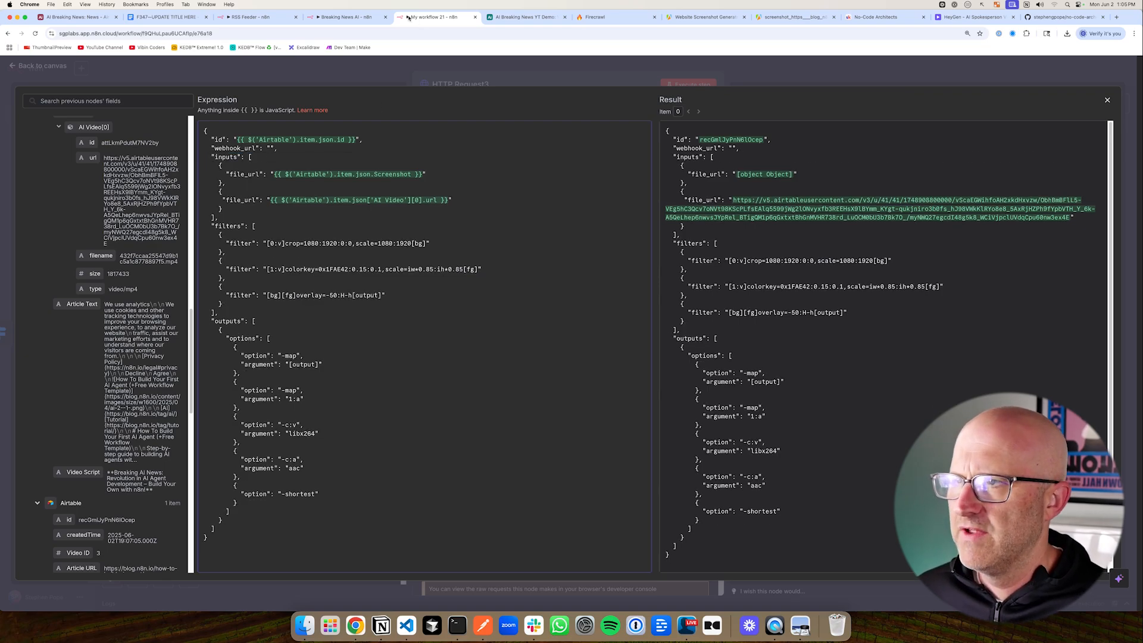
{"action": "left_click", "coordinate": [488, 20]}
{"action": "left_click", "coordinate": [272, 80]}
{"action": "left_click", "coordinate": [201, 68]}
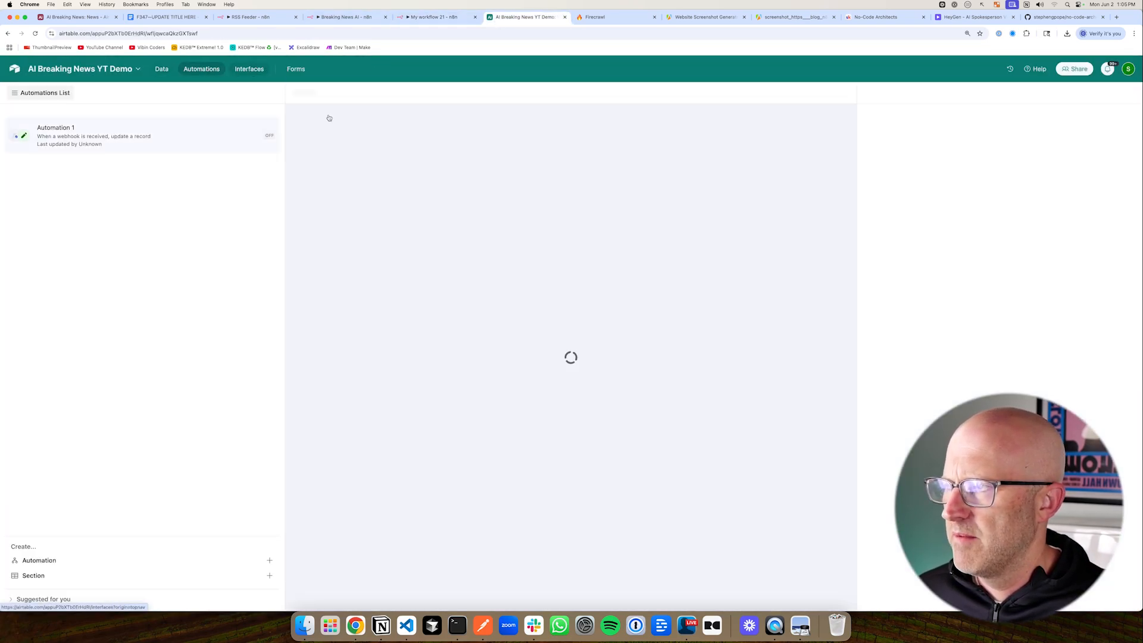
Turn Automation 1 on and add Automation 2 with a 'When webhook received' trigger, copying its URL
{"action": "left_click", "coordinate": [304, 93]}
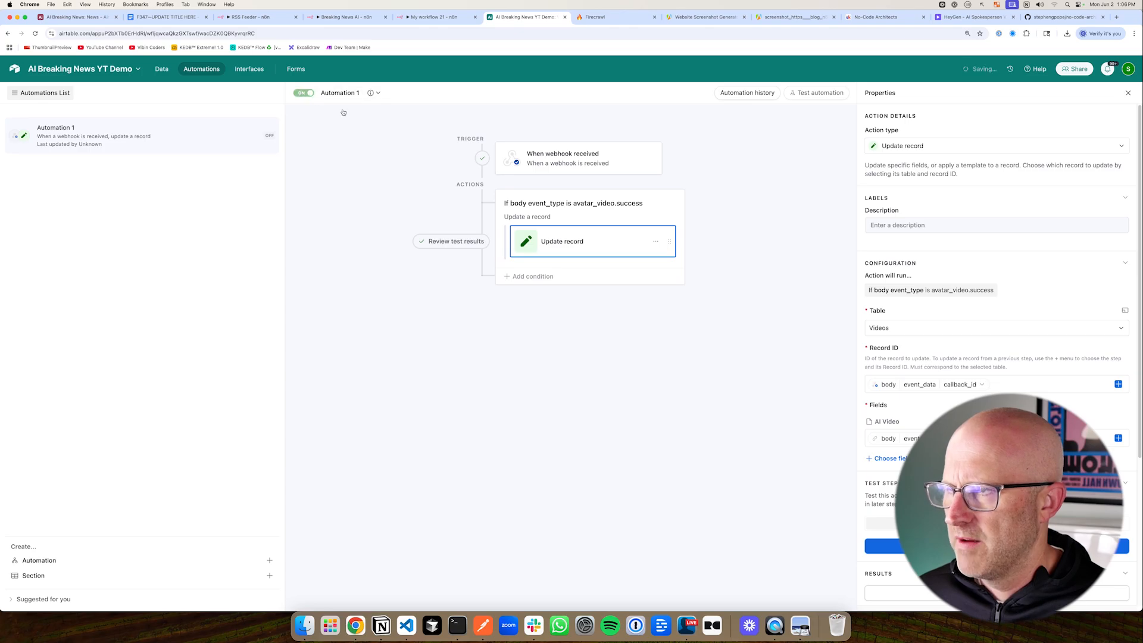
{"action": "left_click", "coordinate": [40, 559]}
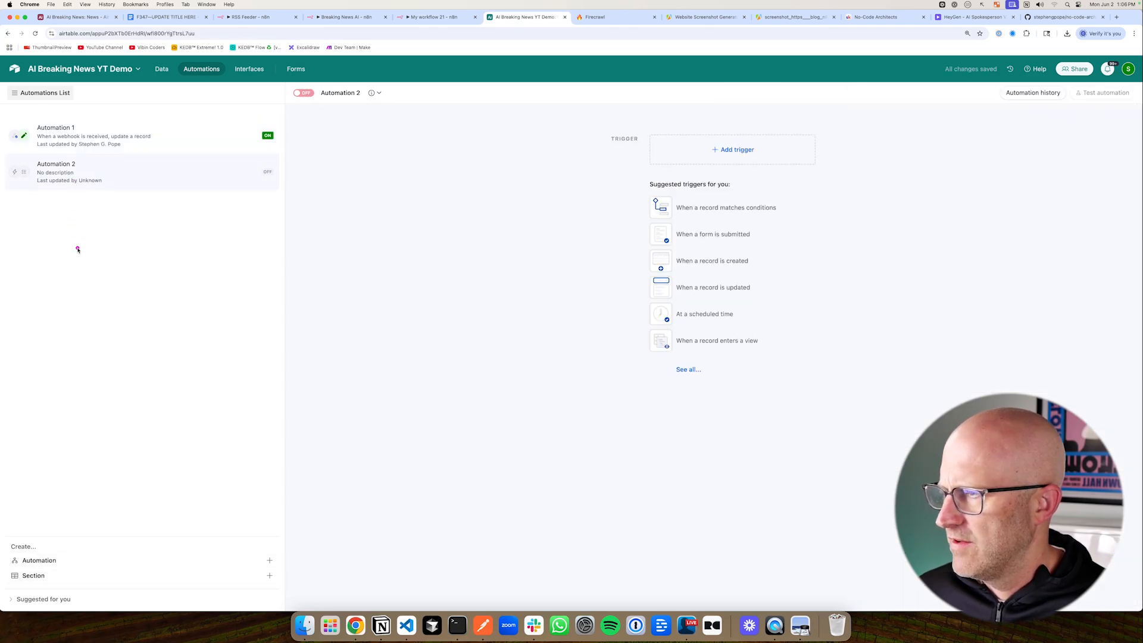
{"action": "left_click", "coordinate": [734, 153]}
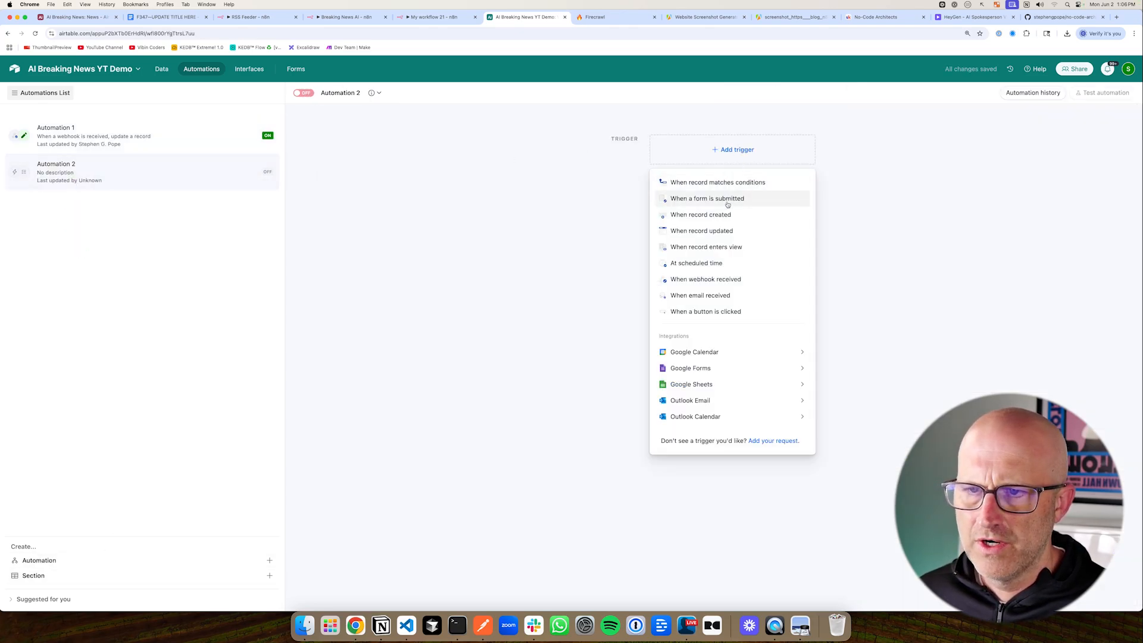
{"action": "left_click", "coordinate": [712, 280]}
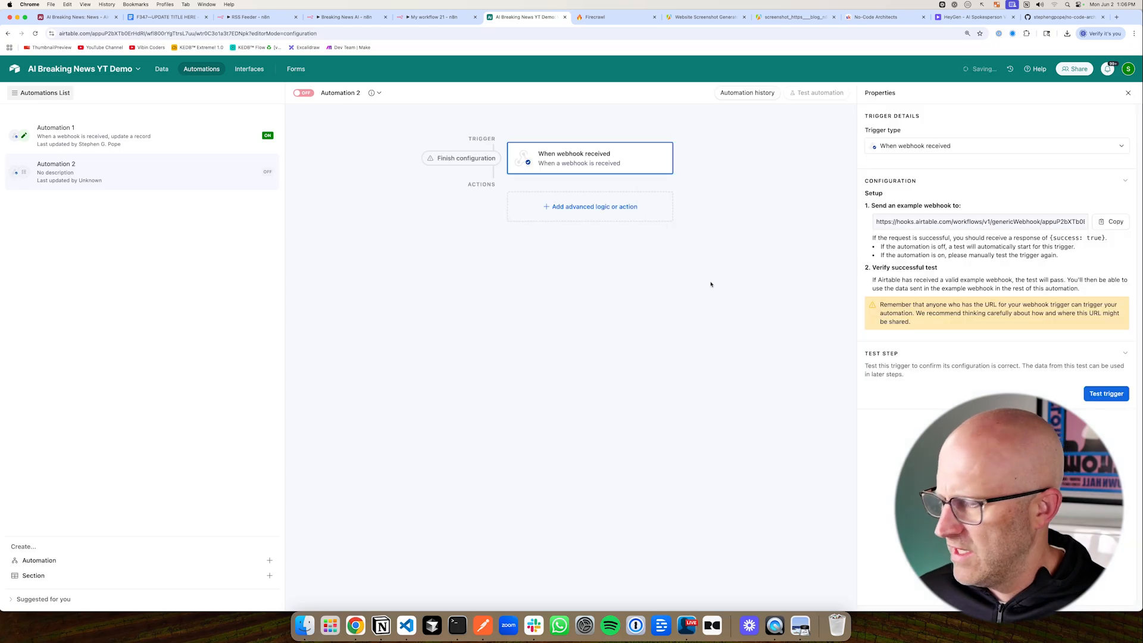
{"action": "left_click", "coordinate": [1111, 221]}
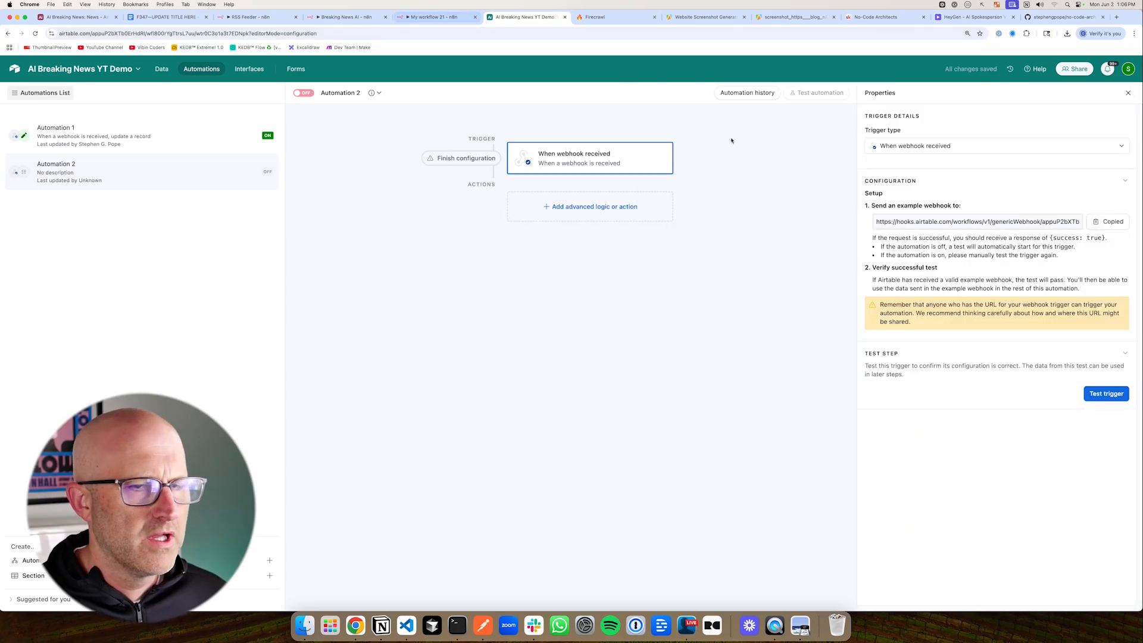
{"action": "left_click", "coordinate": [435, 17]}
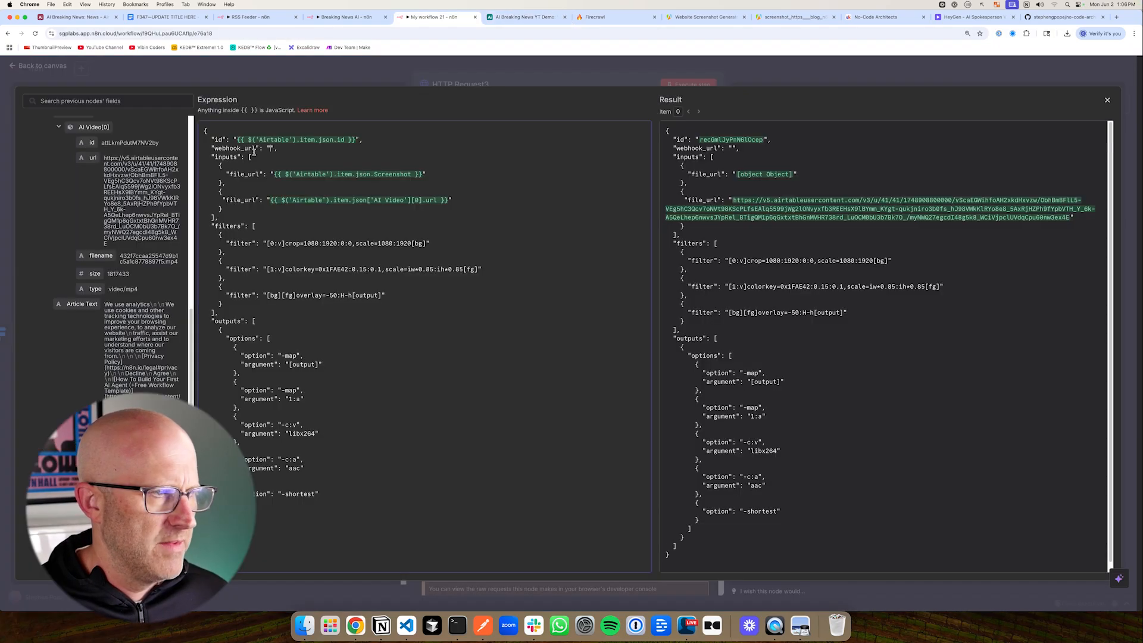
Paste the Airtable Automation 2 webhook URL into webhook_url and check the demo base's Videos table
{"action": "key", "text": "super+v"}
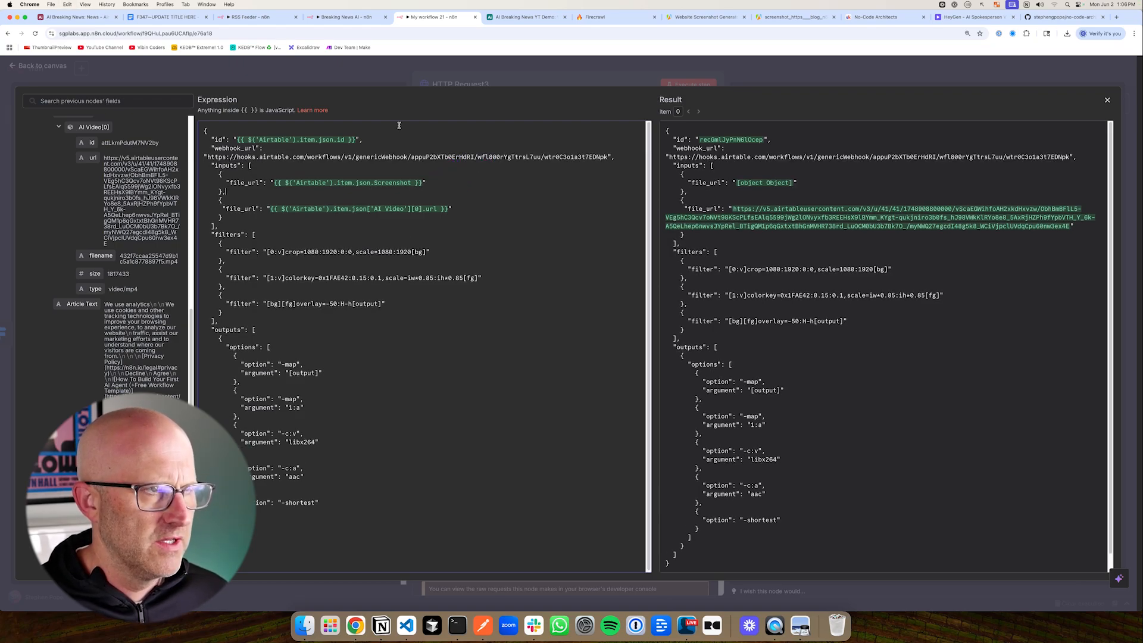
{"action": "key", "text": "ctrl+shift+Tab"}
{"action": "key", "text": "ctrl+shift+Tab"}
{"action": "key", "text": "ctrl+shift+Tab"}
{"action": "key", "text": "ctrl+shift+Tab"}
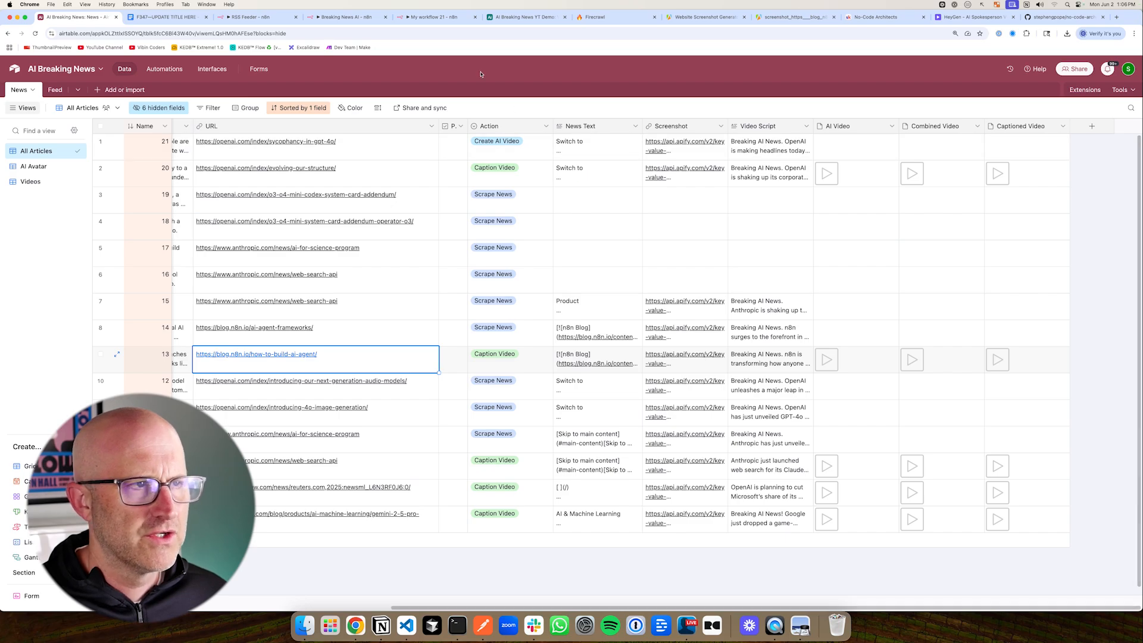
{"action": "left_click", "coordinate": [492, 21]}
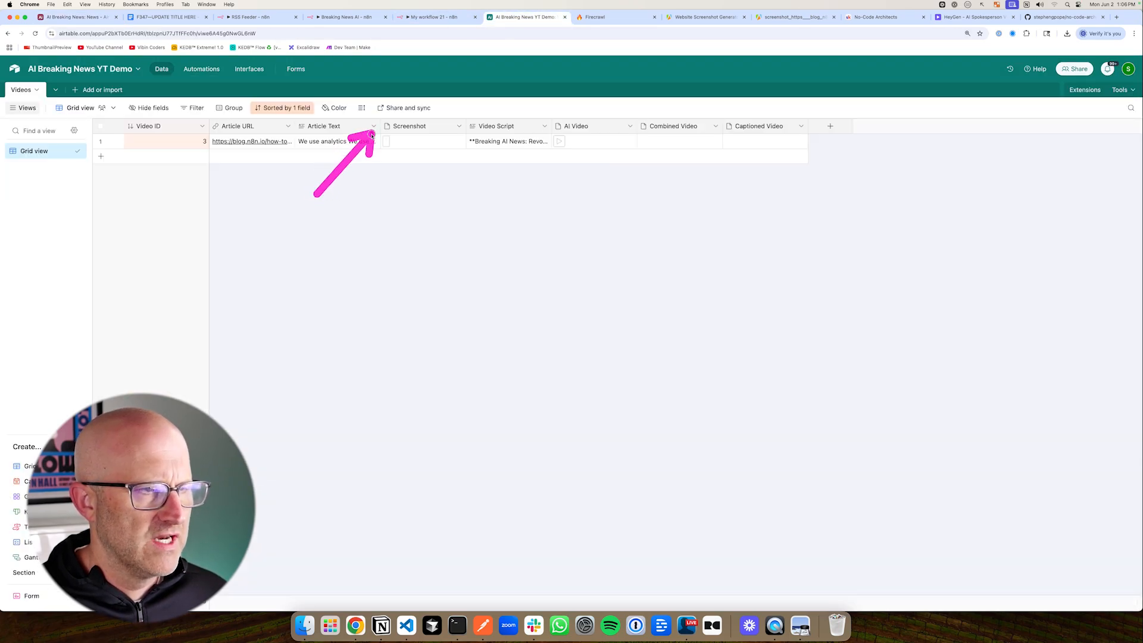
{"action": "left_click", "coordinate": [434, 16]}
Replace the first file_url expression with the dragged Screenshot[0].url field
{"action": "left_click_drag", "start_coordinate": [423, 183], "coordinate": [273, 183]}
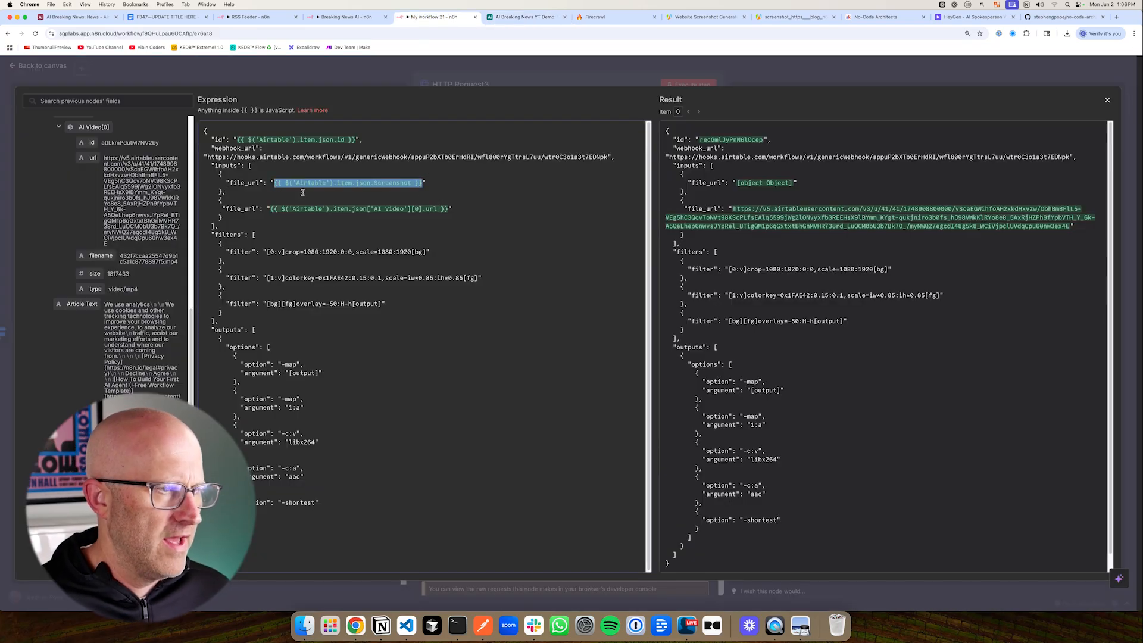
{"action": "key", "text": "BackSpace"}
{"action": "scroll", "coordinate": [147, 348], "scroll_direction": "down", "scroll_amount": 5}
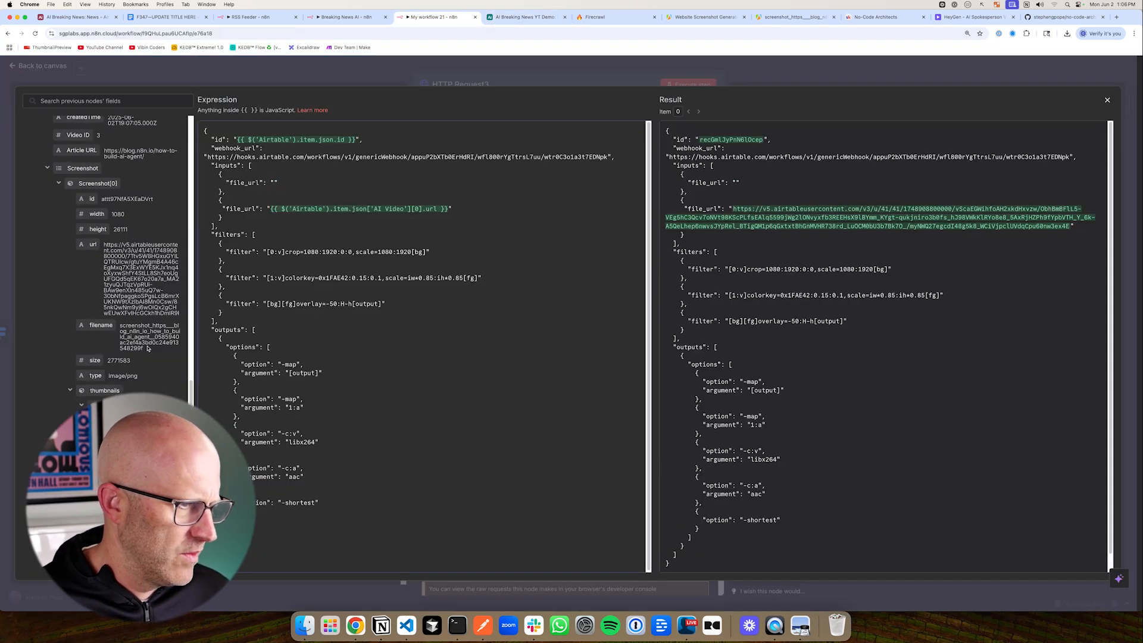
{"action": "scroll", "coordinate": [147, 348], "scroll_direction": "down", "scroll_amount": 3}
{"action": "scroll", "coordinate": [88, 363], "scroll_direction": "up", "scroll_amount": 5}
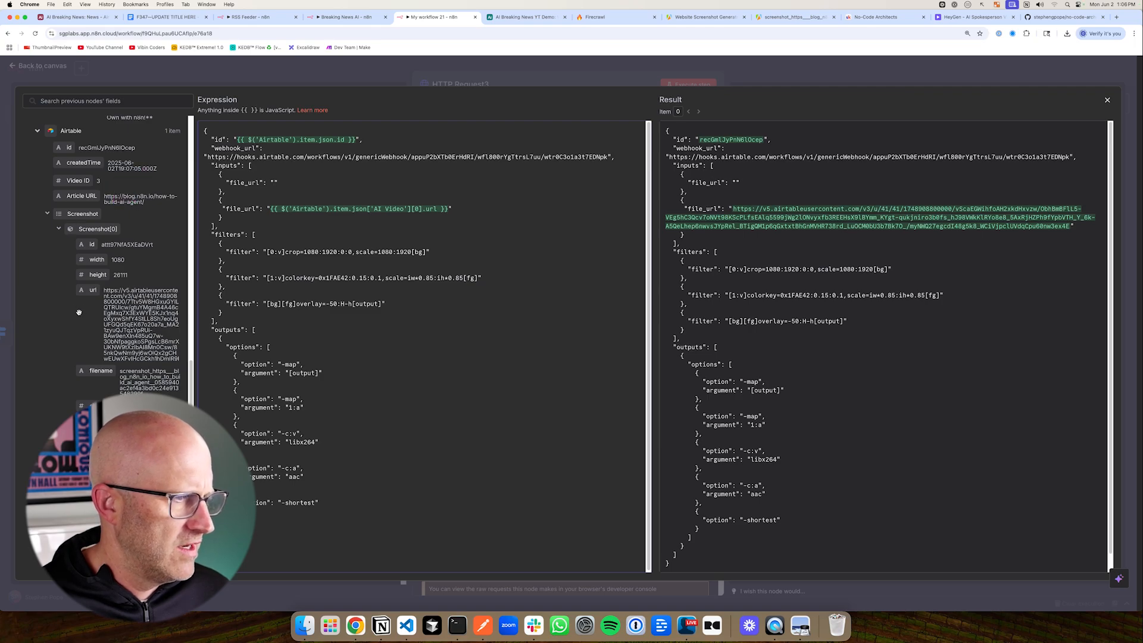
{"action": "left_click_drag", "start_coordinate": [91, 290], "coordinate": [276, 184]}
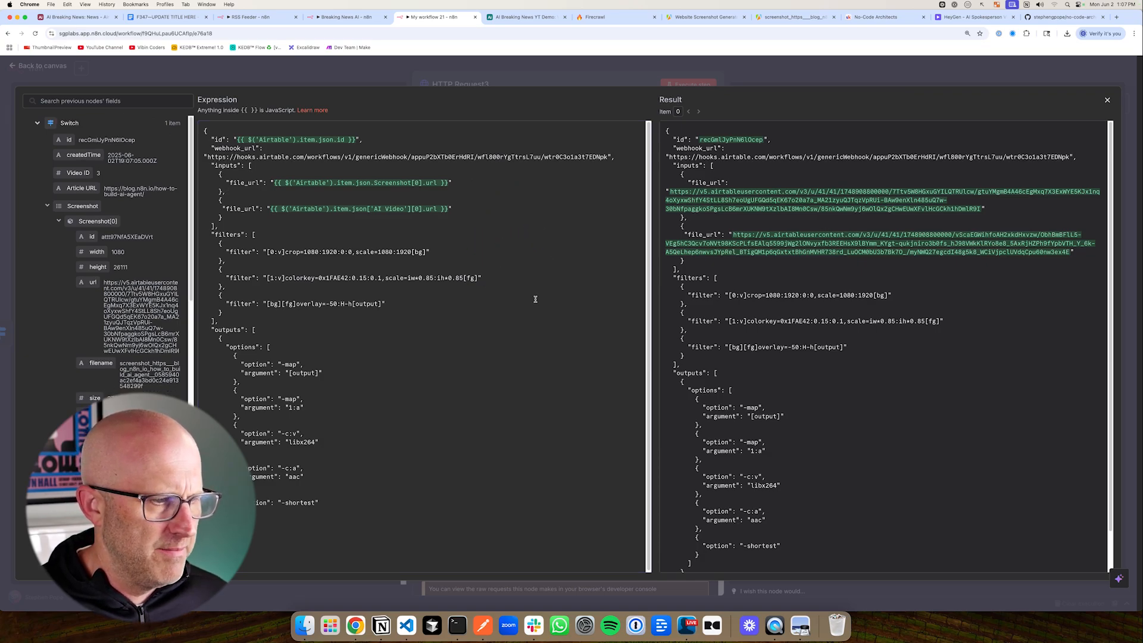
{"action": "left_click", "coordinate": [1049, 19]}
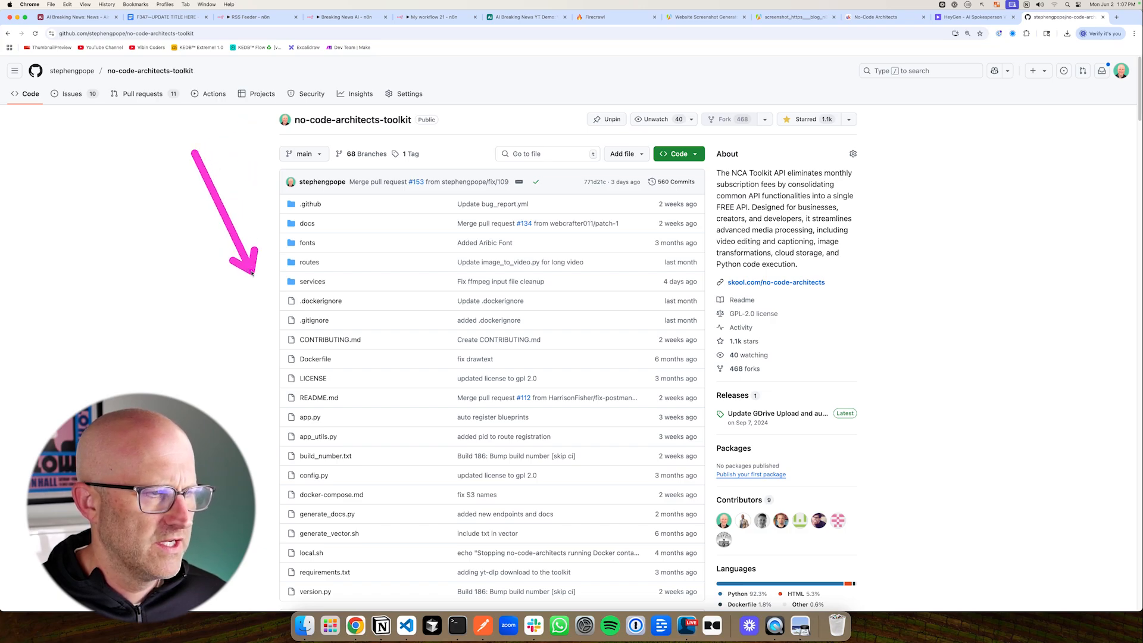
Annotate the no-code-architects-toolkit repository page, then return to HTTP Request3's body expression
{"action": "left_click_drag", "start_coordinate": [44, 208], "coordinate": [49, 275]}
{"action": "left_click_drag", "start_coordinate": [44, 208], "coordinate": [76, 206]}
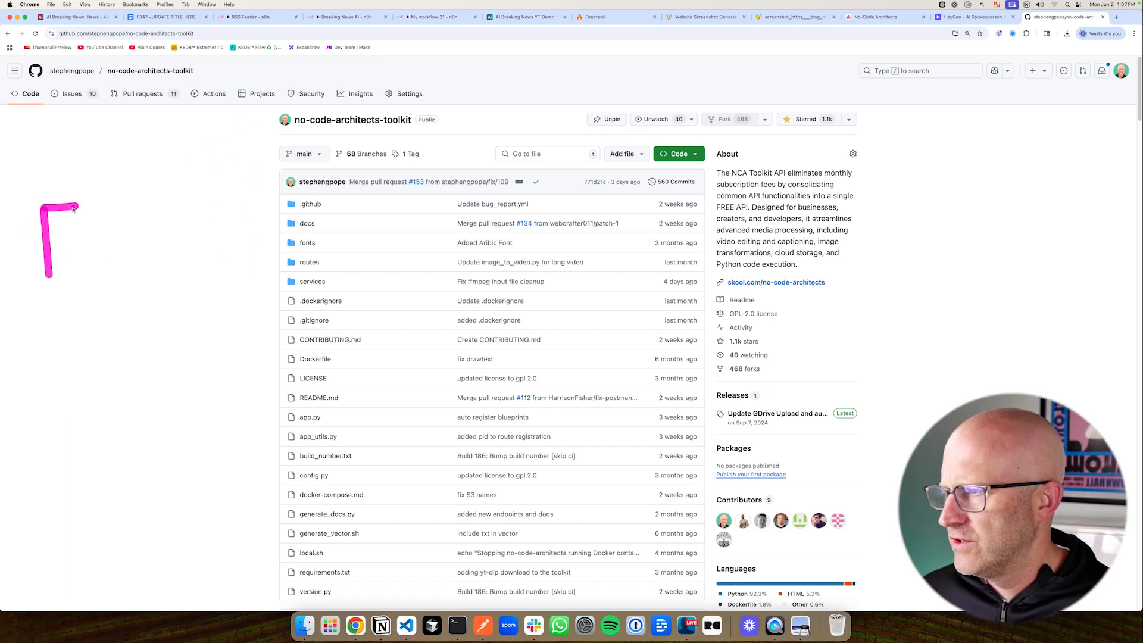
{"action": "left_click_drag", "start_coordinate": [42, 241], "coordinate": [81, 239]}
{"action": "mouse_move", "coordinate": [94, 207]}
{"action": "left_mouse_down"}
{"action": "mouse_move", "coordinate": [99, 256]}
{"action": "mouse_move", "coordinate": [123, 203]}
{"action": "left_mouse_up"}
{"action": "mouse_move", "coordinate": [93, 237]}
{"action": "left_mouse_down"}
{"action": "mouse_move", "coordinate": [131, 236]}
{"action": "mouse_move", "coordinate": [156, 257]}
{"action": "mouse_move", "coordinate": [179, 256]}
{"action": "left_mouse_up"}
{"action": "mouse_move", "coordinate": [176, 232]}
{"action": "left_mouse_down"}
{"action": "mouse_move", "coordinate": [197, 269]}
{"action": "mouse_move", "coordinate": [236, 235]}
{"action": "mouse_move", "coordinate": [283, 258]}
{"action": "left_mouse_up"}
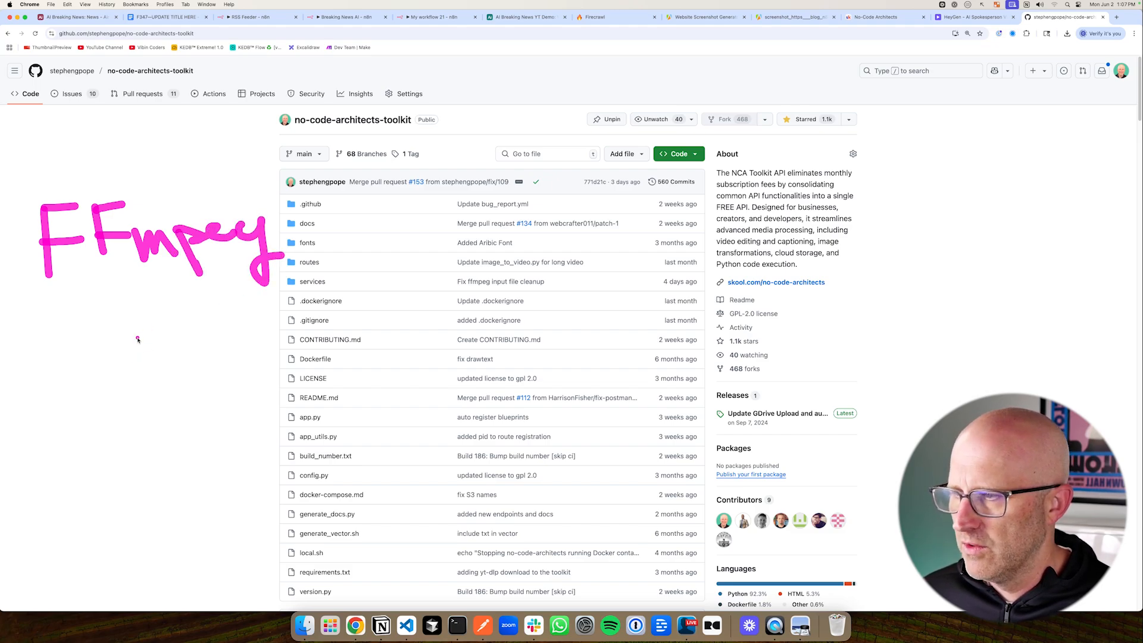
{"action": "mouse_move", "coordinate": [22, 190]}
{"action": "left_mouse_down"}
{"action": "mouse_move", "coordinate": [208, 307]}
{"action": "mouse_move", "coordinate": [274, 166]}
{"action": "mouse_move", "coordinate": [19, 187]}
{"action": "left_mouse_up"}
{"action": "mouse_move", "coordinate": [126, 340]}
{"action": "left_mouse_down"}
{"action": "mouse_move", "coordinate": [161, 402]}
{"action": "mouse_move", "coordinate": [140, 416]}
{"action": "mouse_move", "coordinate": [216, 360]}
{"action": "mouse_move", "coordinate": [266, 443]}
{"action": "mouse_move", "coordinate": [221, 385]}
{"action": "mouse_move", "coordinate": [212, 407]}
{"action": "mouse_move", "coordinate": [221, 391]}
{"action": "mouse_move", "coordinate": [250, 412]}
{"action": "mouse_move", "coordinate": [255, 438]}
{"action": "left_mouse_up"}
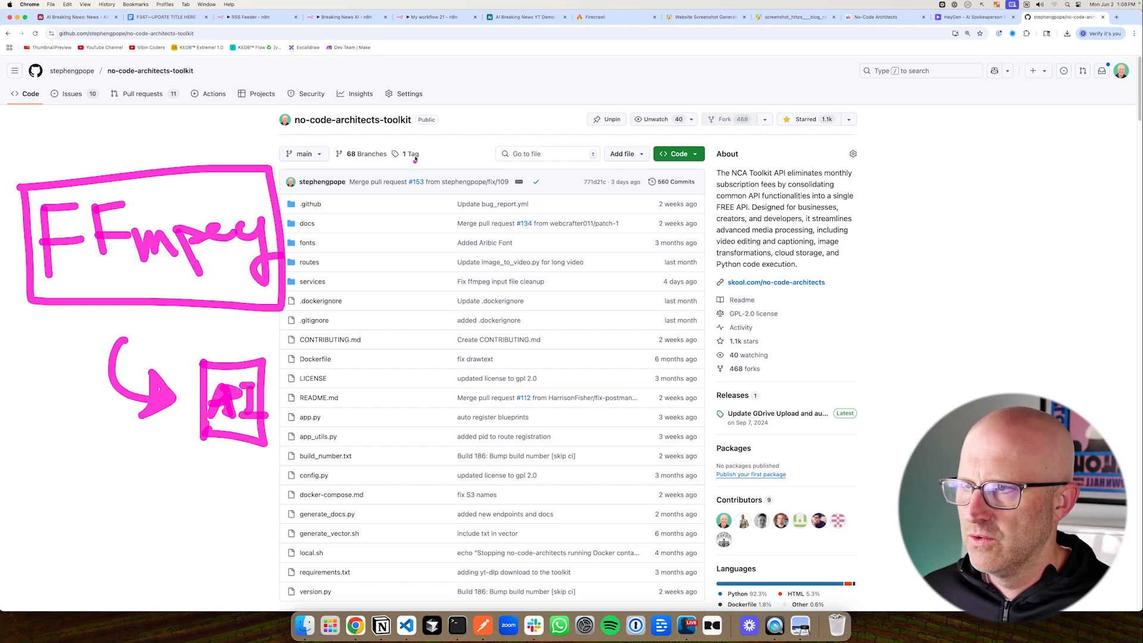
{"action": "mouse_move", "coordinate": [420, 90]}
{"action": "left_mouse_down"}
{"action": "mouse_move", "coordinate": [275, 104]}
{"action": "mouse_move", "coordinate": [455, 101]}
{"action": "mouse_move", "coordinate": [357, 89]}
{"action": "left_mouse_up"}
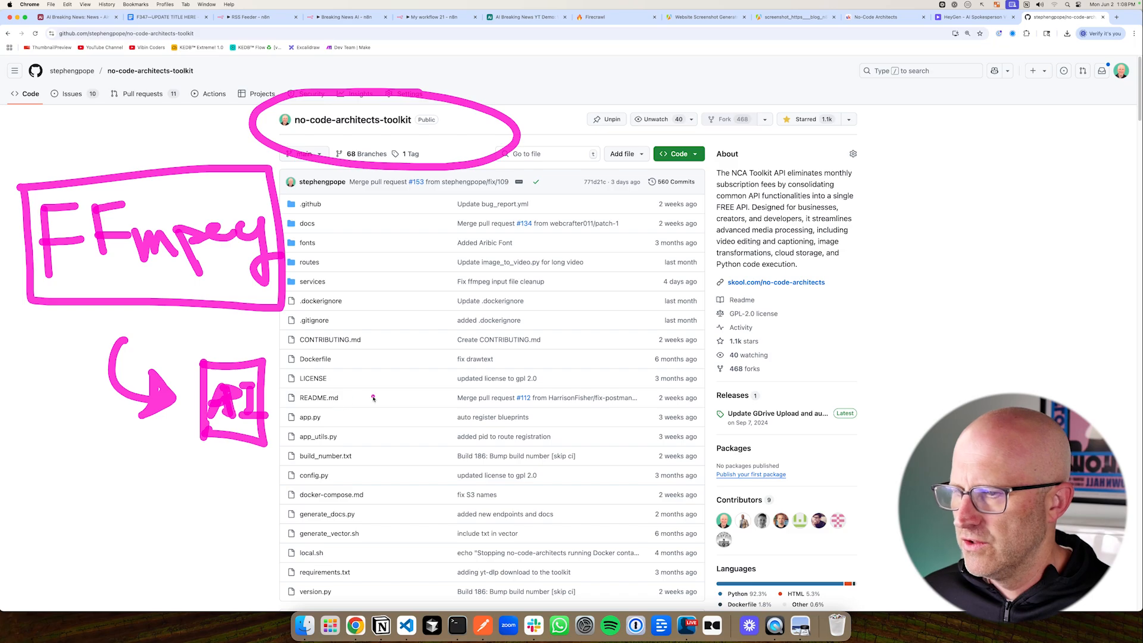
{"action": "key", "text": "Escape"}
{"action": "left_click", "coordinate": [440, 17]}
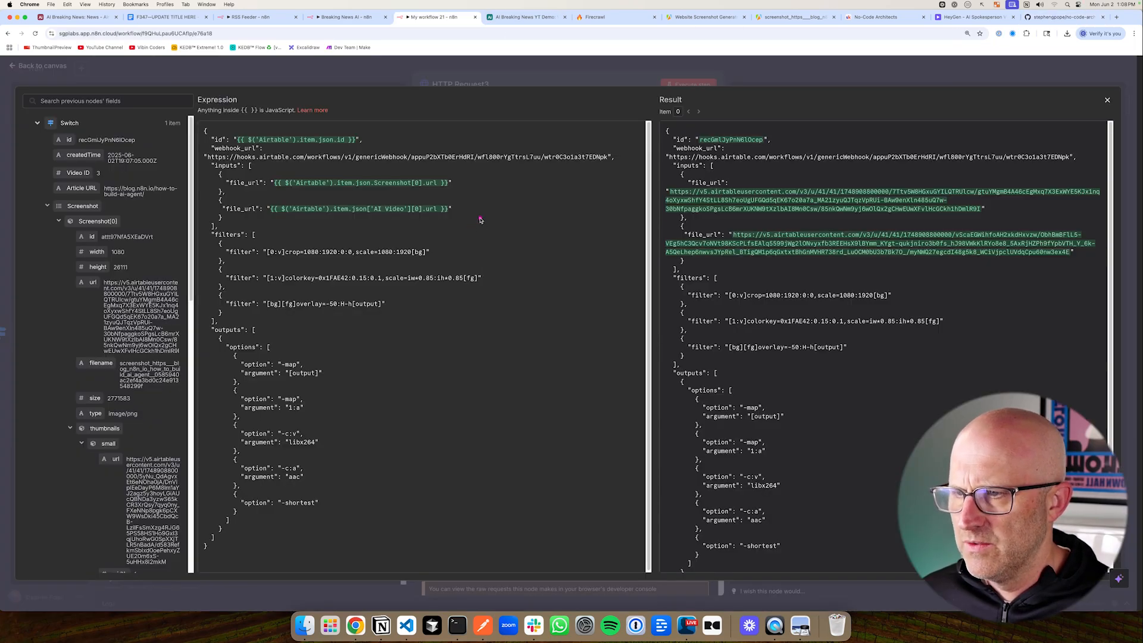
{"action": "left_click_drag", "start_coordinate": [503, 201], "coordinate": [438, 249]}
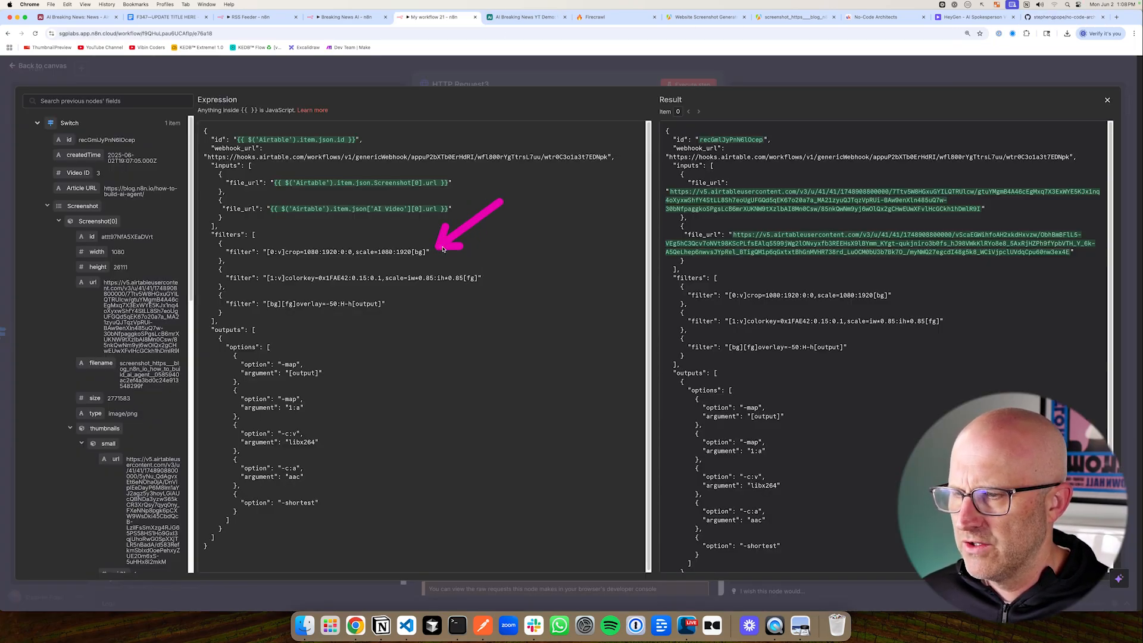
Execute HTTP Request3 and review the 202 'processing' response with its job_id and queue fields
{"action": "left_click_drag", "start_coordinate": [529, 198], "coordinate": [532, 321]}
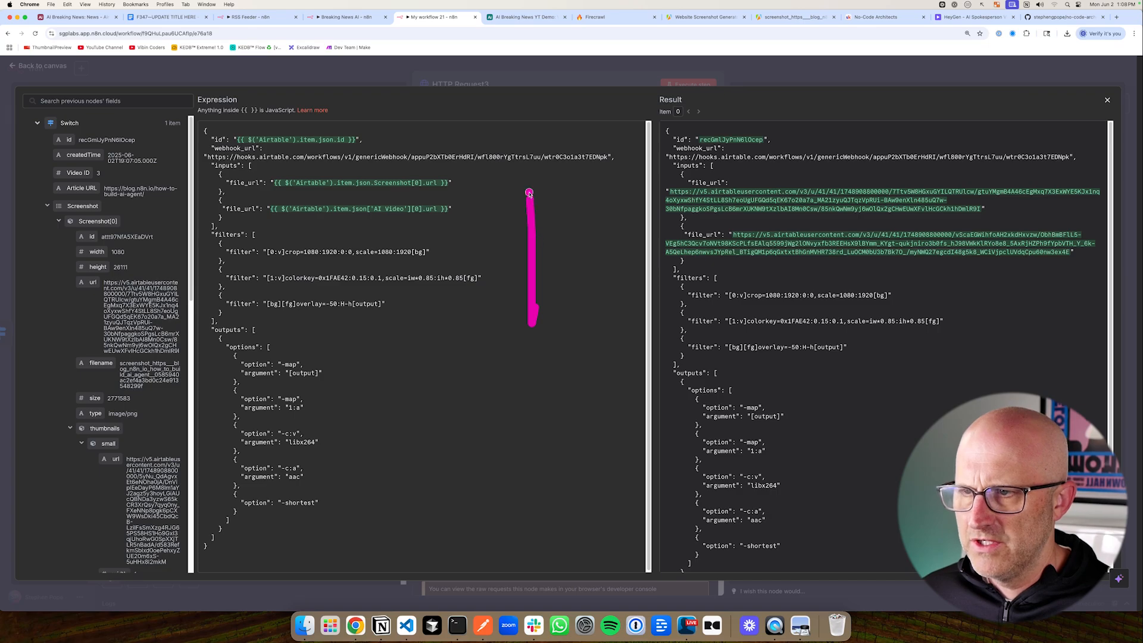
{"action": "mouse_move", "coordinate": [529, 193]}
{"action": "left_mouse_down"}
{"action": "mouse_move", "coordinate": [610, 319]}
{"action": "mouse_move", "coordinate": [527, 315]}
{"action": "left_mouse_up"}
{"action": "left_click_drag", "start_coordinate": [580, 266], "coordinate": [589, 315]}
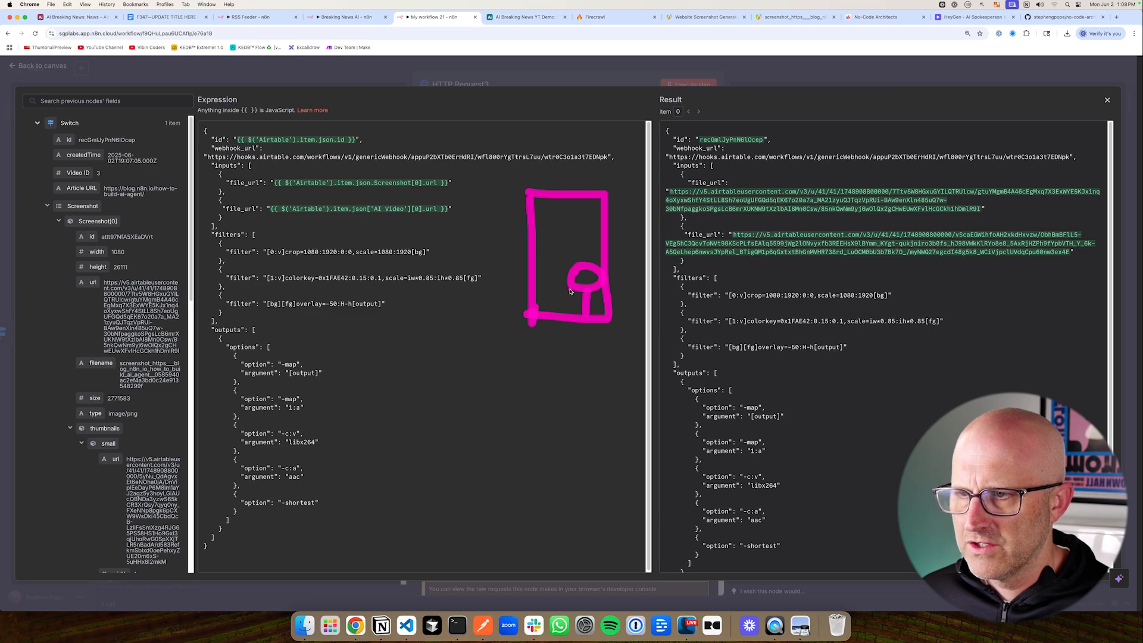
{"action": "mouse_move", "coordinate": [550, 207]}
{"action": "left_mouse_down"}
{"action": "mouse_move", "coordinate": [570, 262]}
{"action": "mouse_move", "coordinate": [551, 297]}
{"action": "mouse_move", "coordinate": [588, 242]}
{"action": "left_mouse_up"}
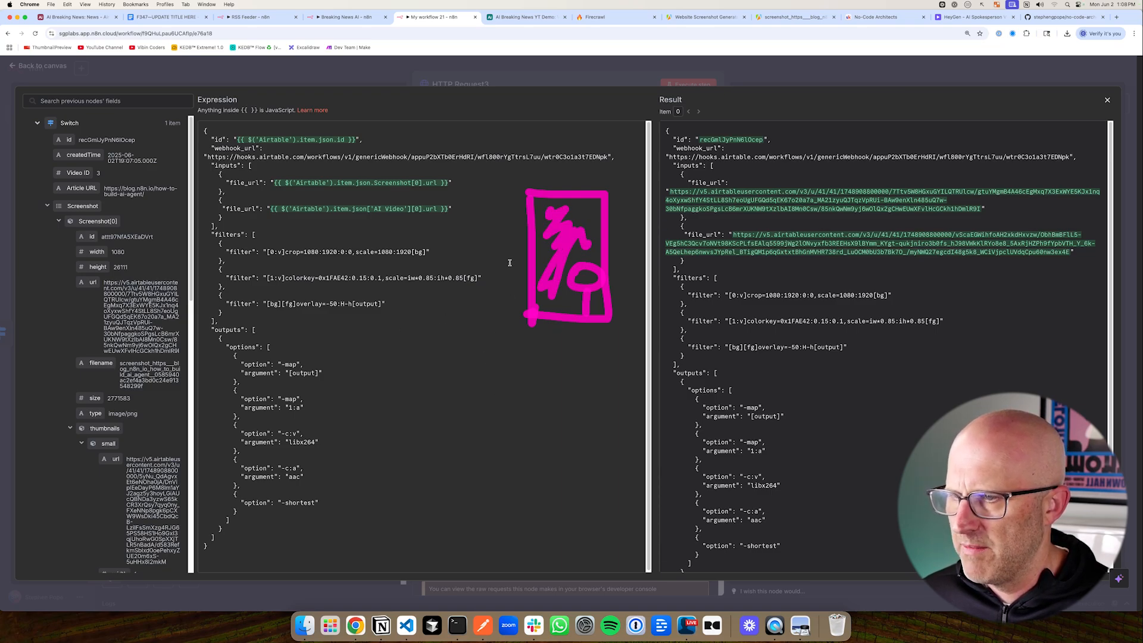
{"action": "mouse_move", "coordinate": [517, 220]}
{"action": "left_mouse_down"}
{"action": "mouse_move", "coordinate": [362, 256]}
{"action": "mouse_move", "coordinate": [387, 302]}
{"action": "mouse_move", "coordinate": [327, 351]}
{"action": "mouse_move", "coordinate": [324, 490]}
{"action": "left_mouse_up"}
{"action": "left_click_drag", "start_coordinate": [578, 144], "coordinate": [641, 91]}
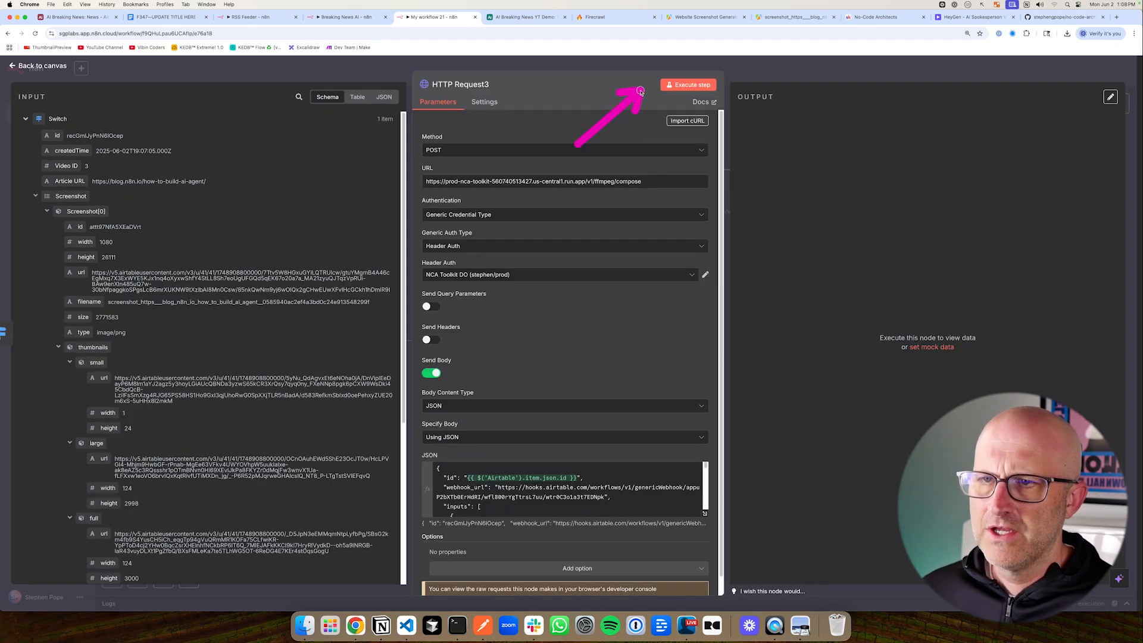
{"action": "left_click", "coordinate": [689, 85]}
{"action": "mouse_move", "coordinate": [968, 242]}
{"action": "left_mouse_down"}
{"action": "mouse_move", "coordinate": [882, 266]}
{"action": "mouse_move", "coordinate": [859, 262]}
{"action": "mouse_move", "coordinate": [883, 222]}
{"action": "mouse_move", "coordinate": [871, 241]}
{"action": "left_mouse_up"}
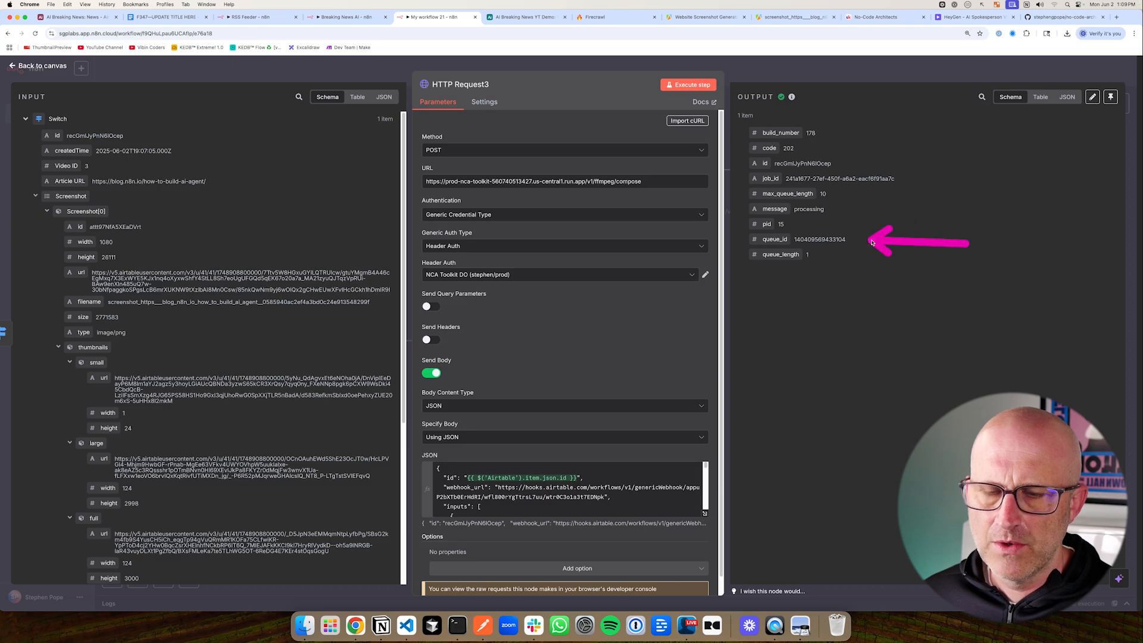
{"action": "left_click", "coordinate": [1042, 17]}
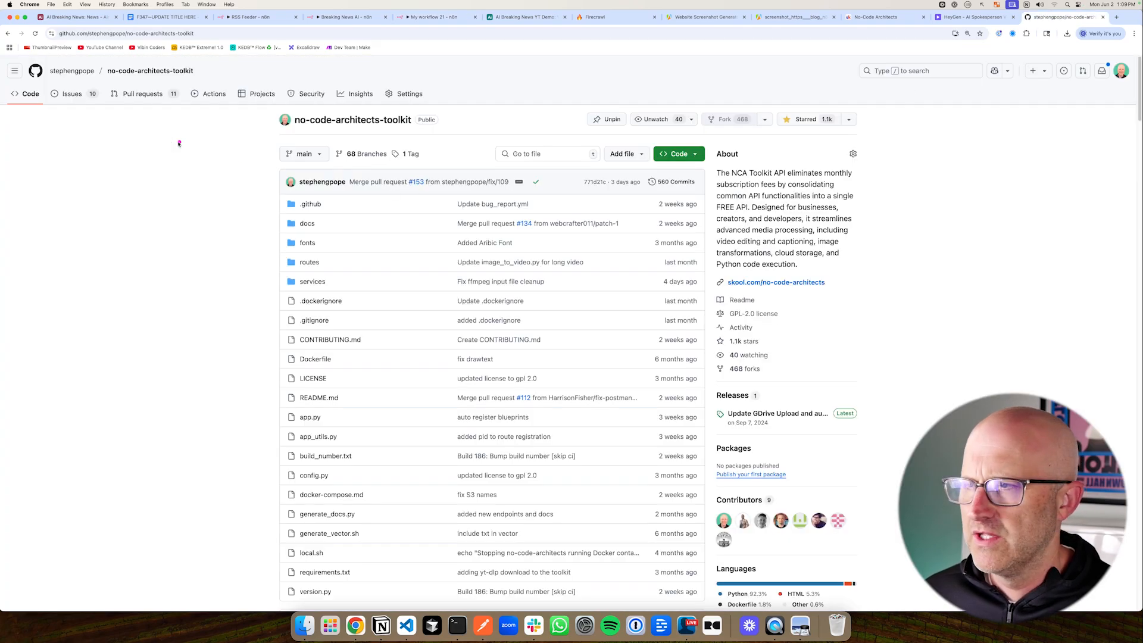
Inspect Automation 2's received /v1/ffmpeg/compose callback showing code 200 and message success
{"action": "left_click_drag", "start_coordinate": [168, 175], "coordinate": [218, 127]}
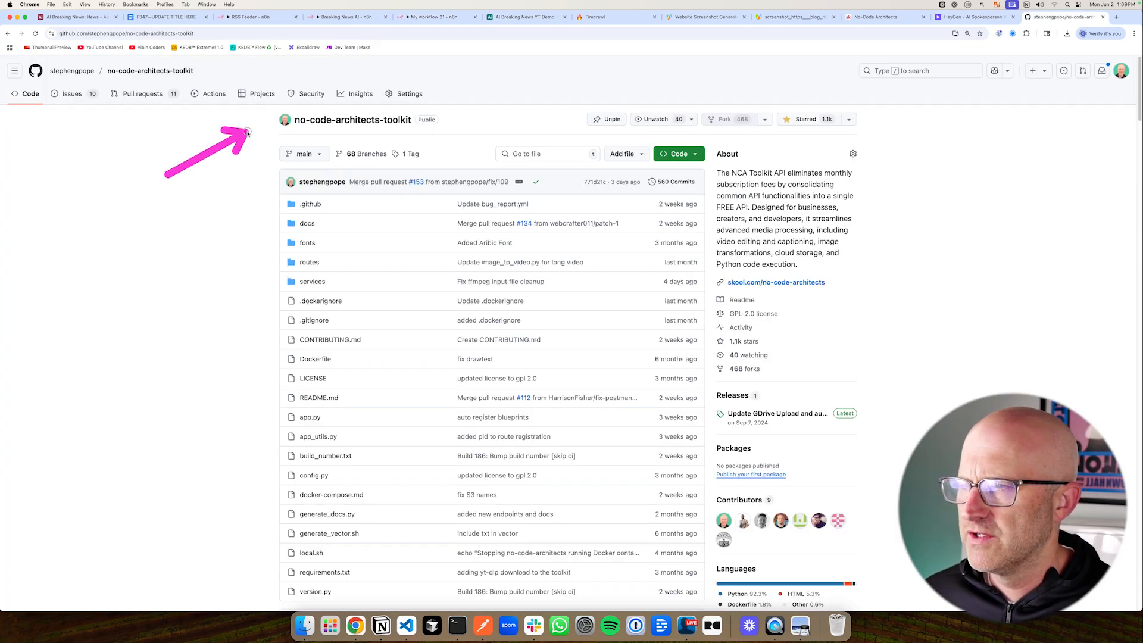
{"action": "left_click", "coordinate": [435, 16]}
{"action": "left_click", "coordinate": [524, 18]}
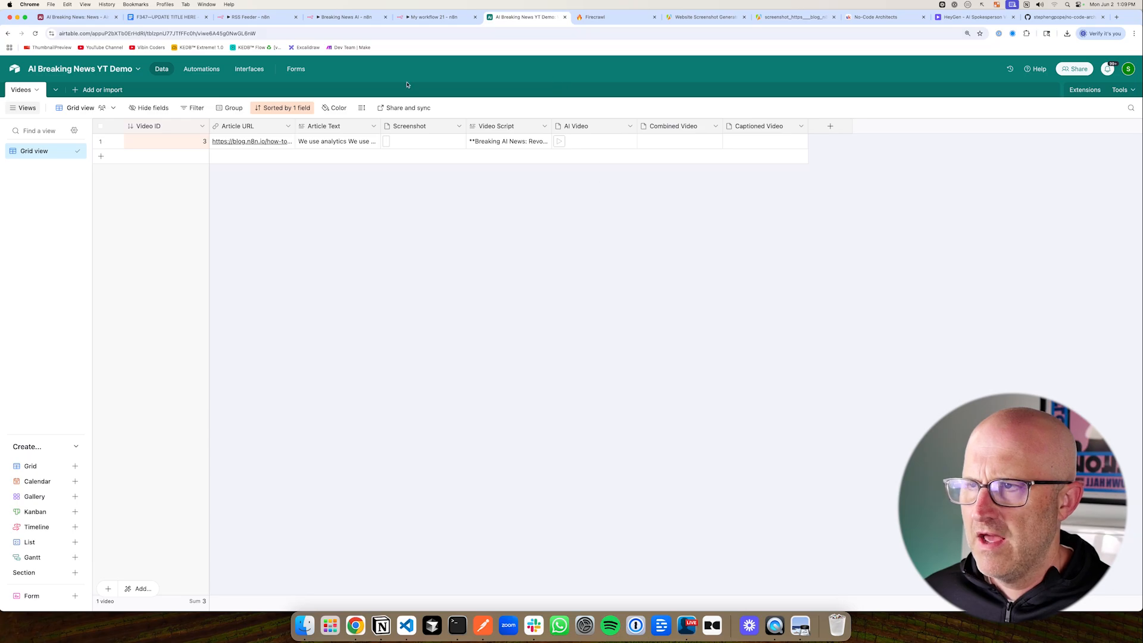
{"action": "left_click", "coordinate": [201, 68]}
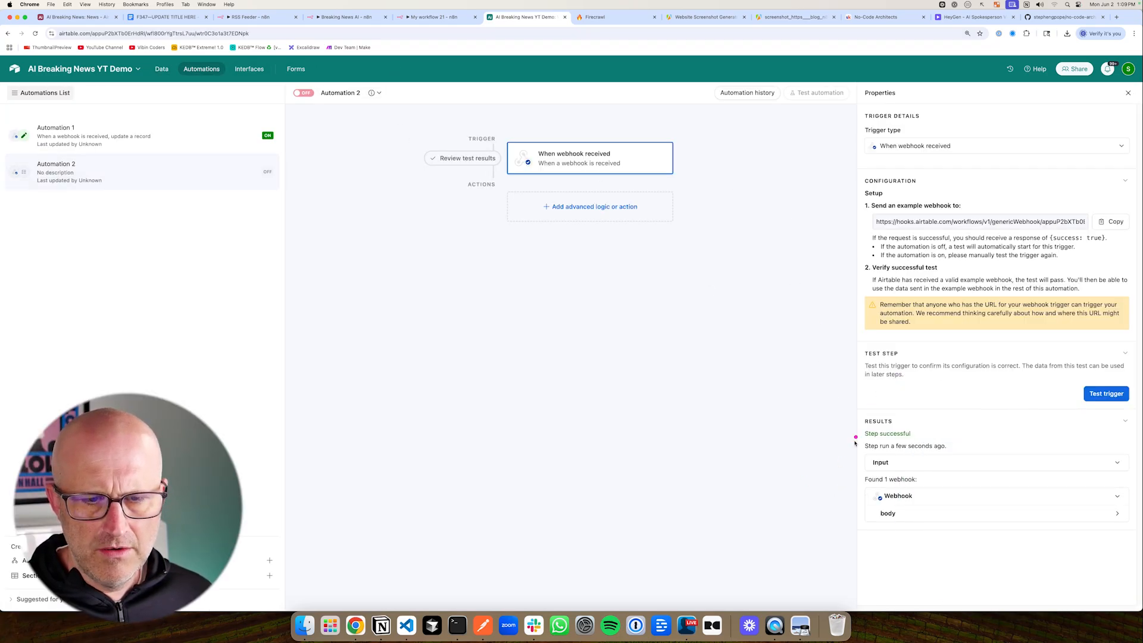
{"action": "left_click_drag", "start_coordinate": [991, 393], "coordinate": [1067, 395]}
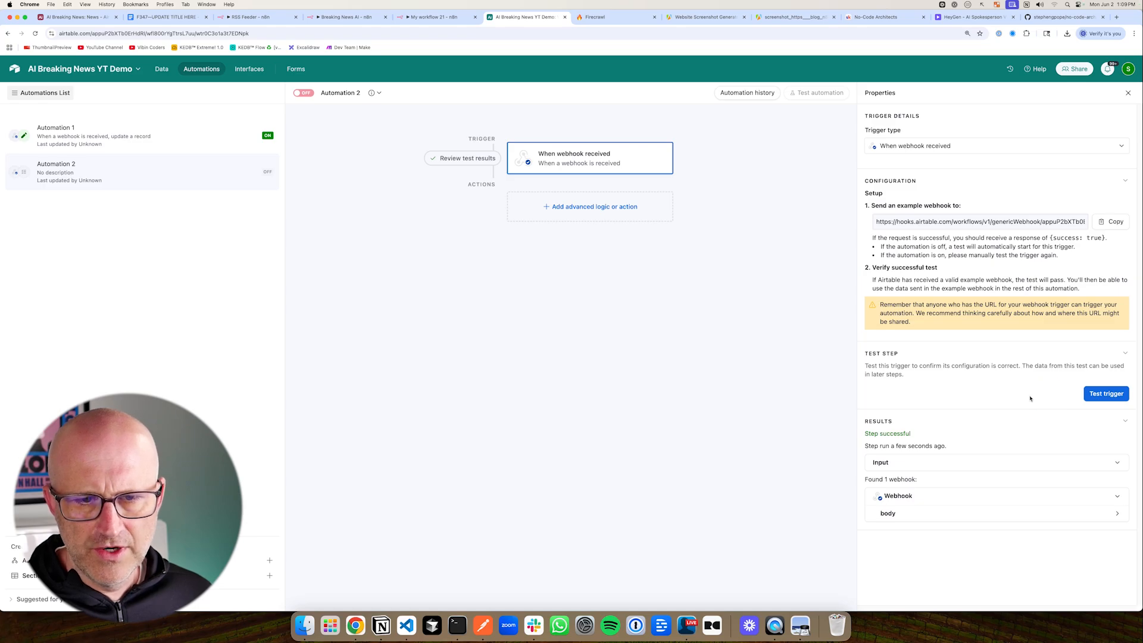
{"action": "left_click", "coordinate": [887, 513]}
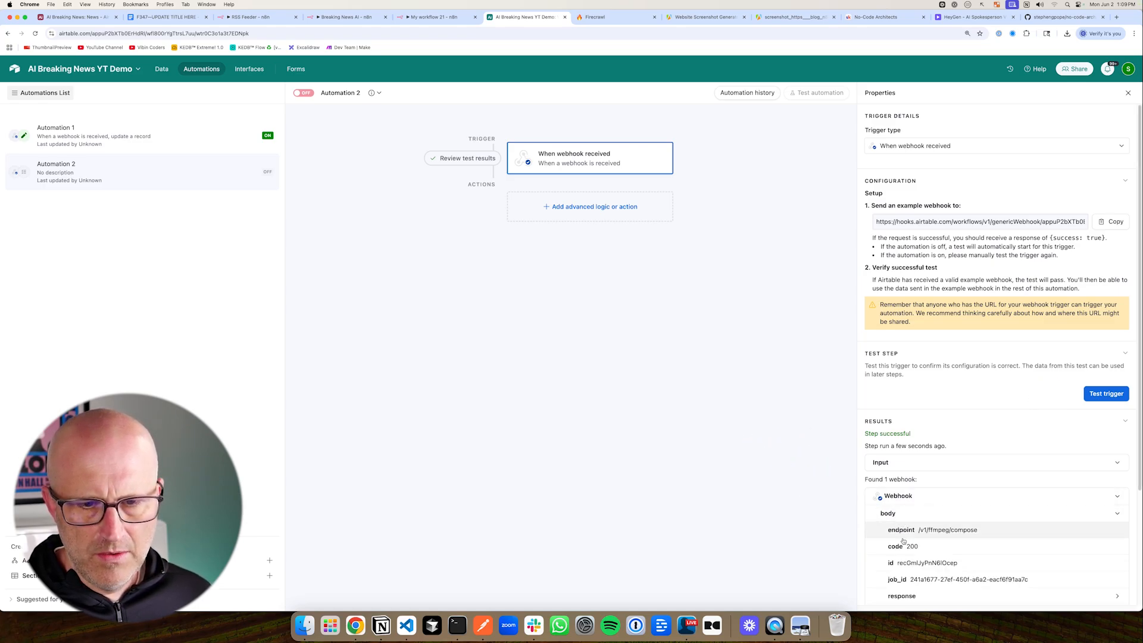
{"action": "scroll", "coordinate": [952, 476], "scroll_direction": "down", "scroll_amount": 3}
{"action": "left_click_drag", "start_coordinate": [774, 459], "coordinate": [864, 467]}
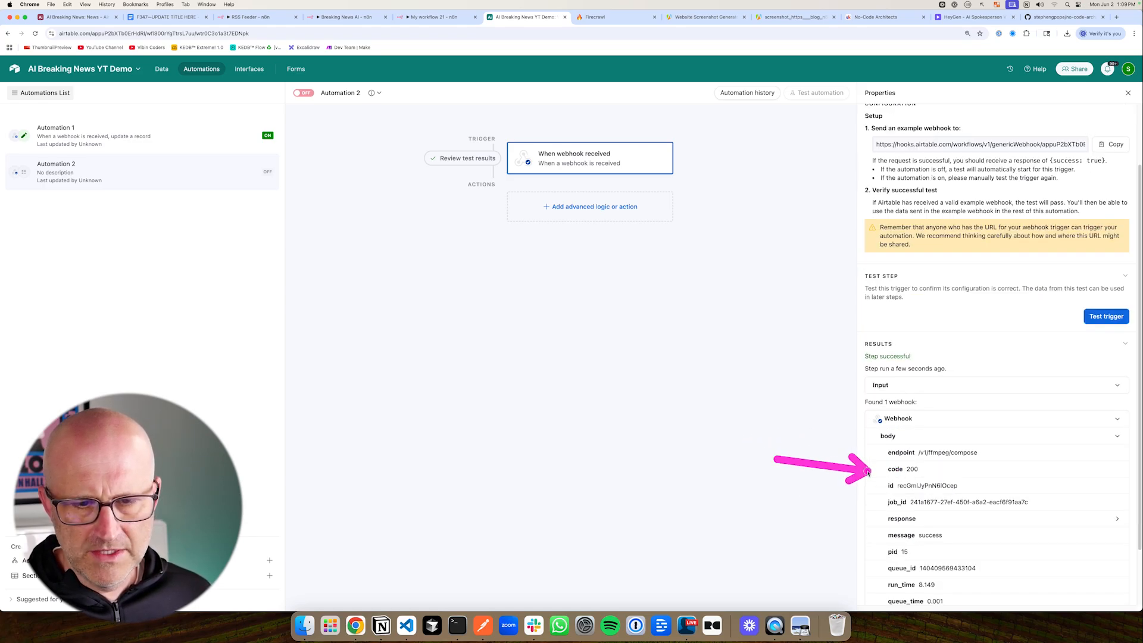
{"action": "left_click_drag", "start_coordinate": [700, 284], "coordinate": [646, 234]}
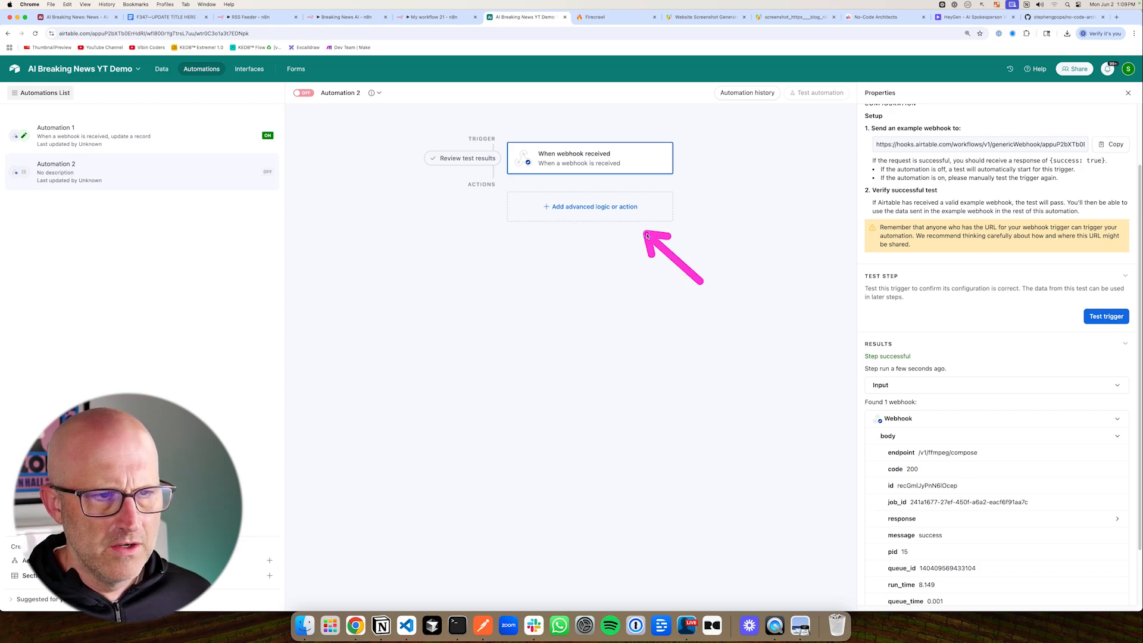
{"action": "left_click", "coordinate": [582, 209]}
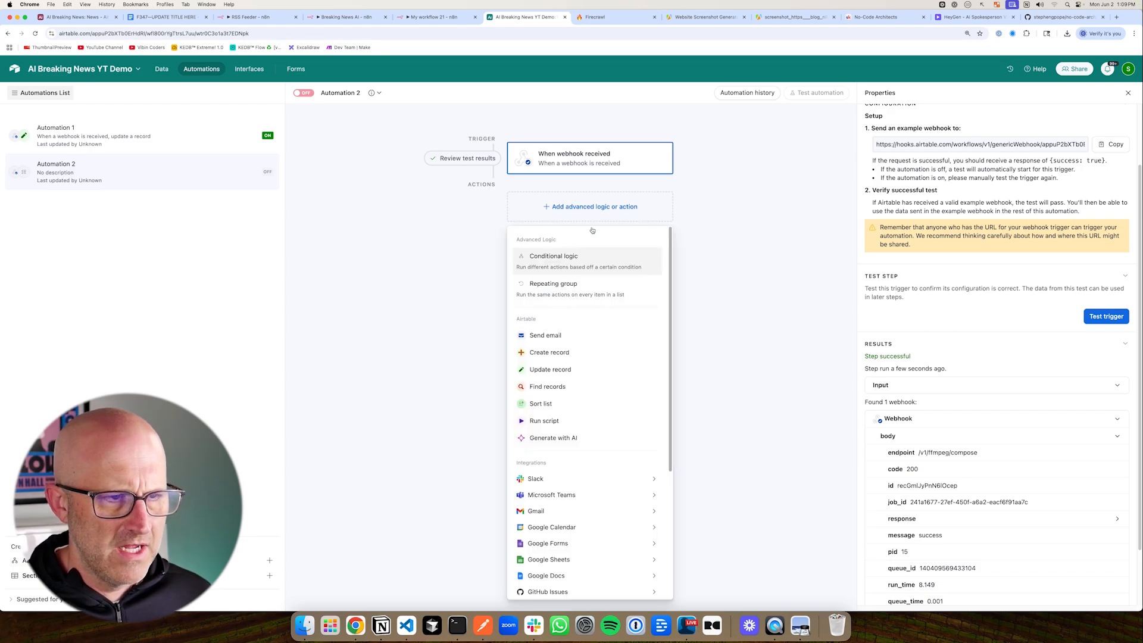
Add an Update record action on the Videos table with Record ID from the webhook body id
{"action": "left_click", "coordinate": [553, 370]}
{"action": "left_click_drag", "start_coordinate": [779, 314], "coordinate": [827, 313]}
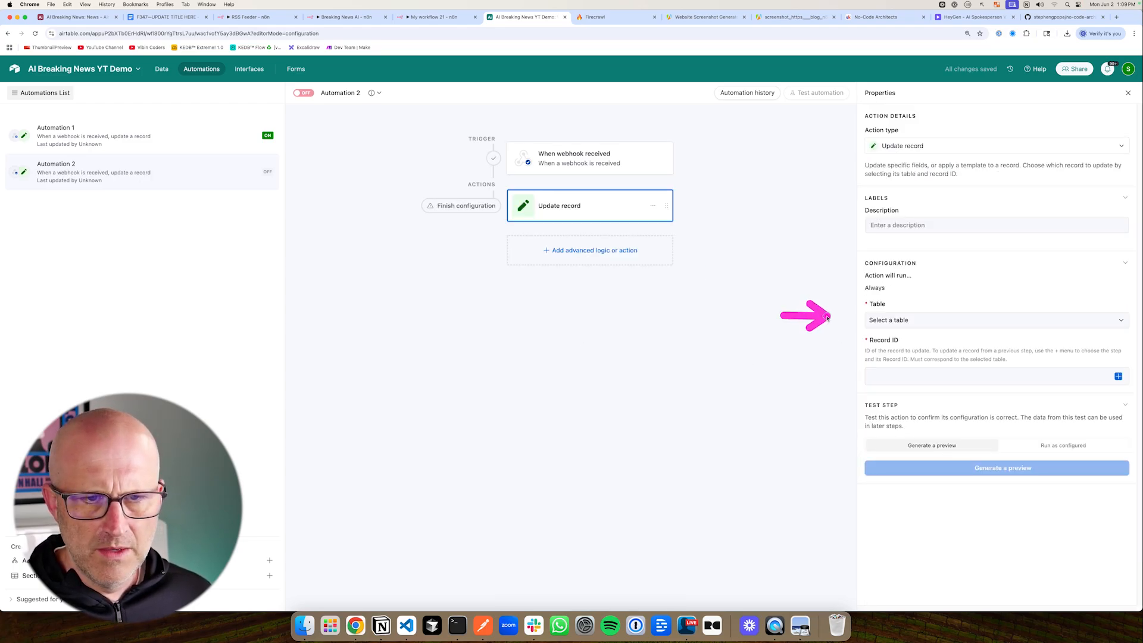
{"action": "left_click", "coordinate": [885, 321]}
{"action": "left_click", "coordinate": [879, 352]}
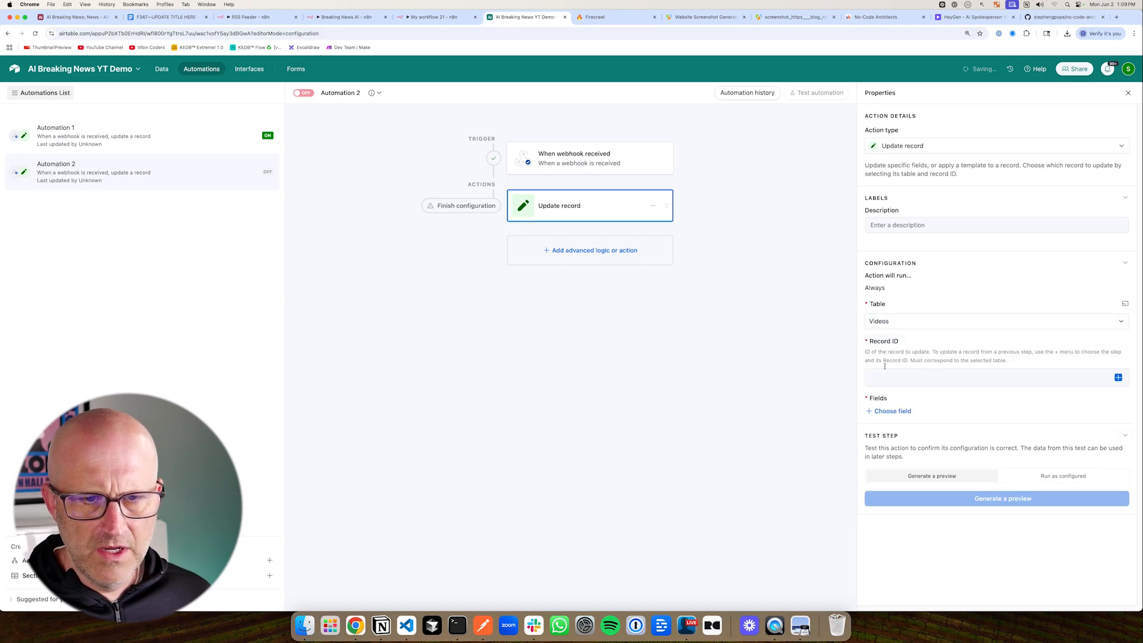
{"action": "left_click", "coordinate": [1118, 377]}
{"action": "scroll", "coordinate": [1053, 477], "scroll_direction": "down", "scroll_amount": 2}
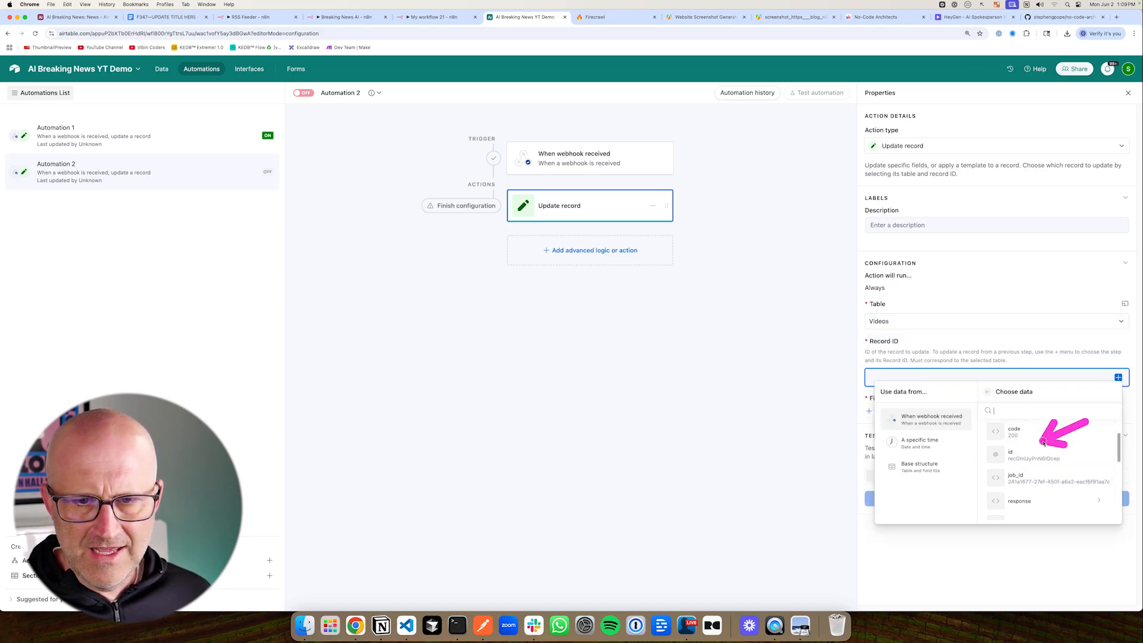
{"action": "left_click", "coordinate": [1026, 456]}
Set the Combined Video field to the webhook body's response file_url
{"action": "left_click", "coordinate": [434, 17]}
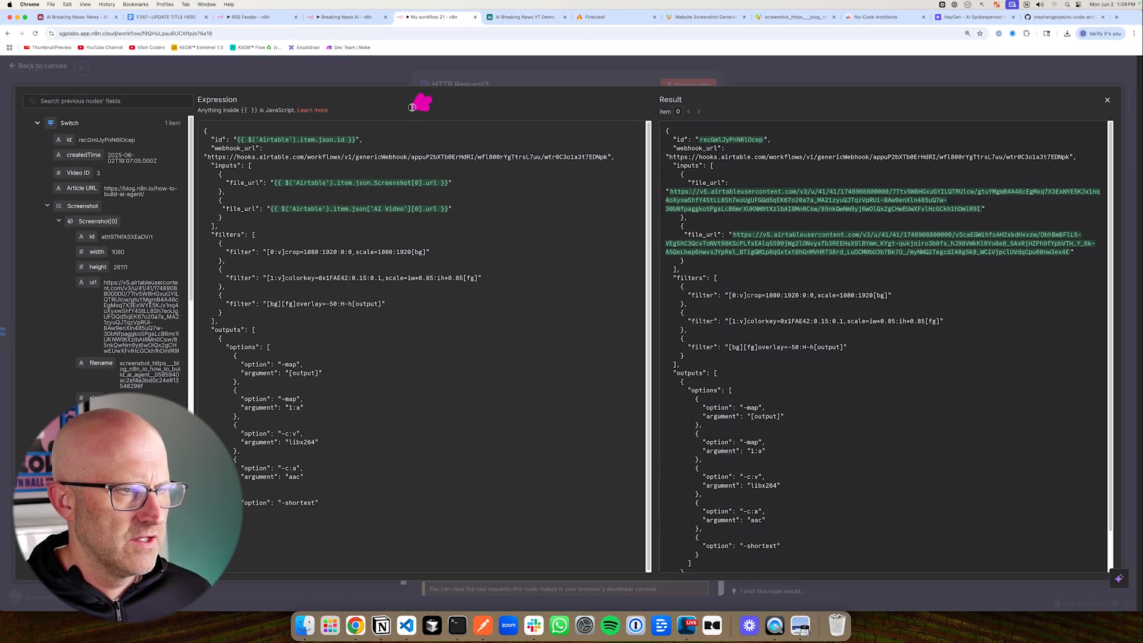
{"action": "left_click", "coordinate": [515, 18]}
{"action": "left_click", "coordinate": [902, 412]}
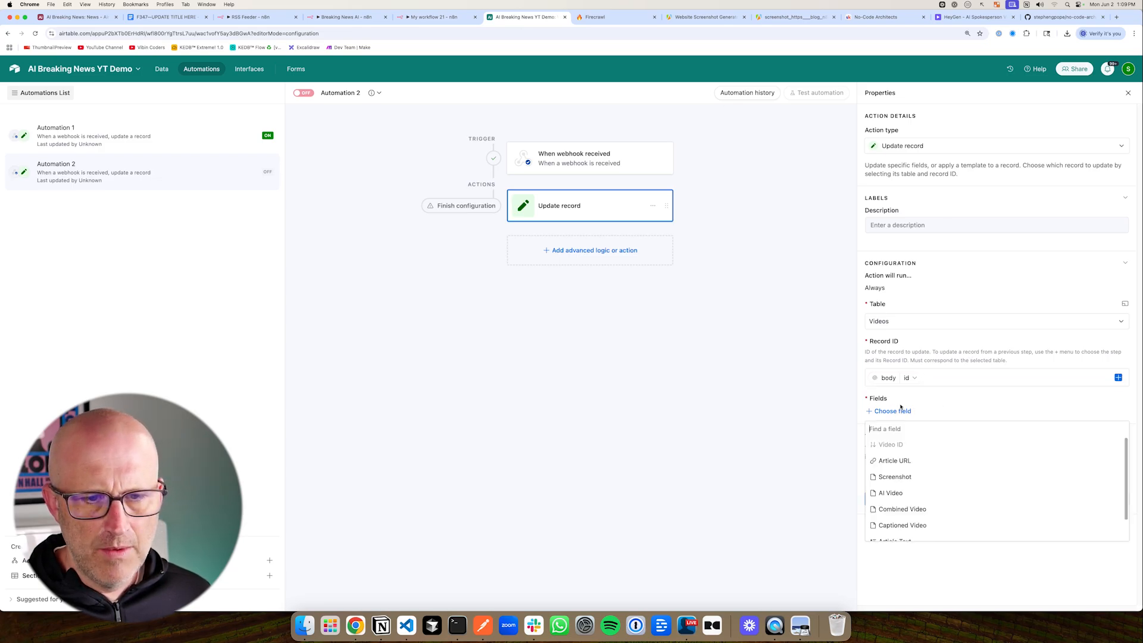
{"action": "scroll", "coordinate": [920, 507], "scroll_direction": "down", "scroll_amount": 1}
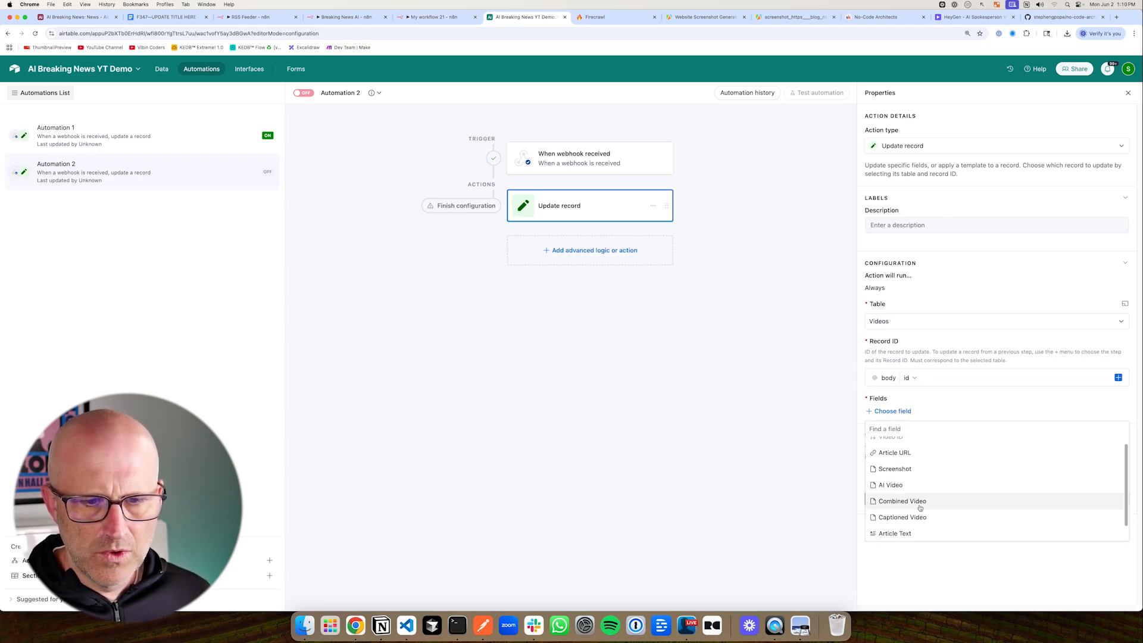
{"action": "left_click", "coordinate": [893, 501]}
{"action": "left_click", "coordinate": [1086, 431]}
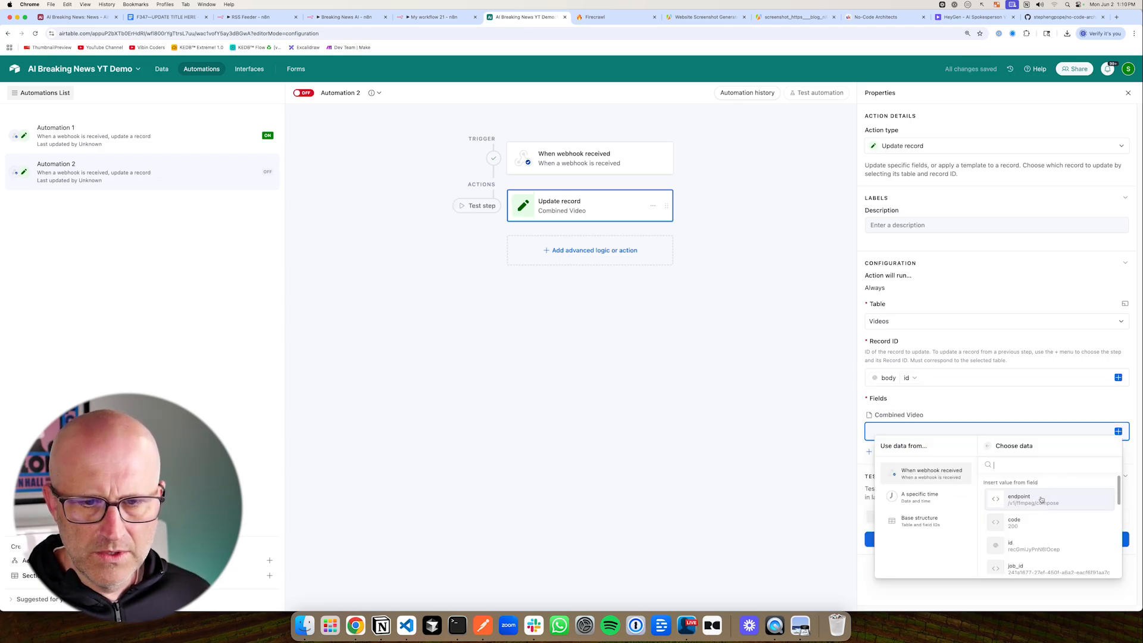
{"action": "scroll", "coordinate": [1054, 518], "scroll_direction": "down", "scroll_amount": 4}
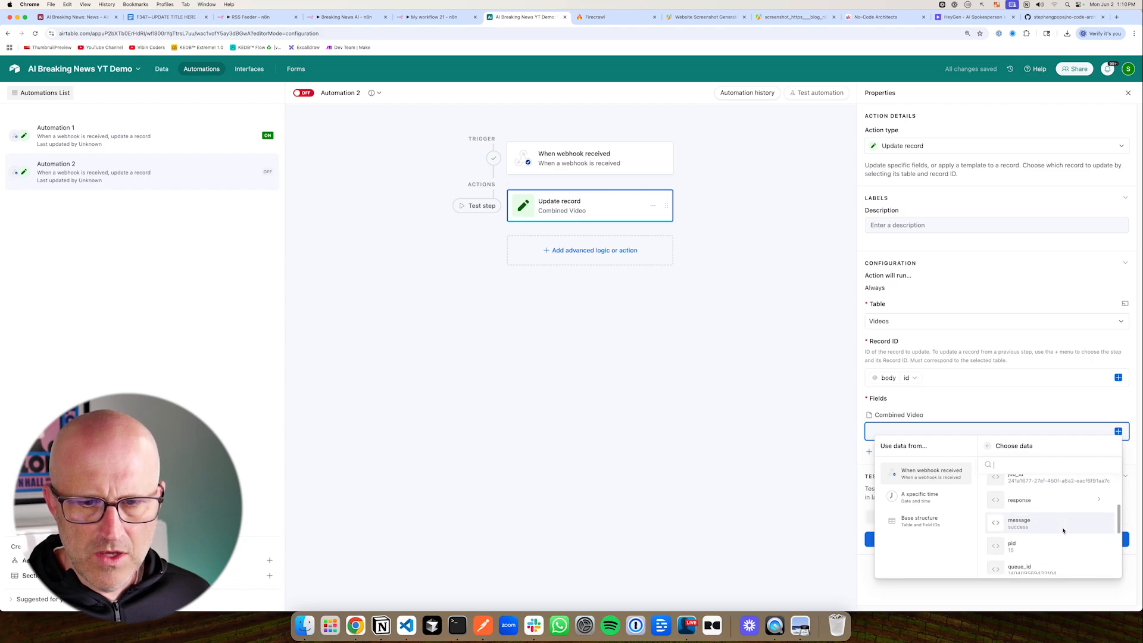
{"action": "scroll", "coordinate": [1063, 530], "scroll_direction": "up", "scroll_amount": 4}
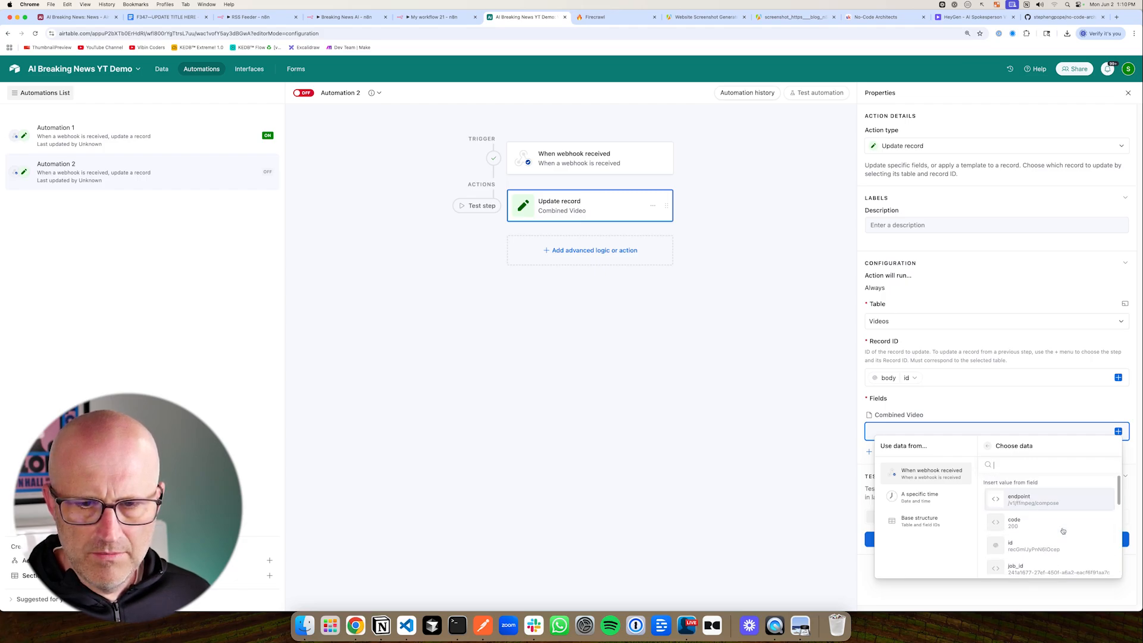
{"action": "scroll", "coordinate": [1063, 529], "scroll_direction": "down", "scroll_amount": 2}
{"action": "left_click", "coordinate": [1028, 539]}
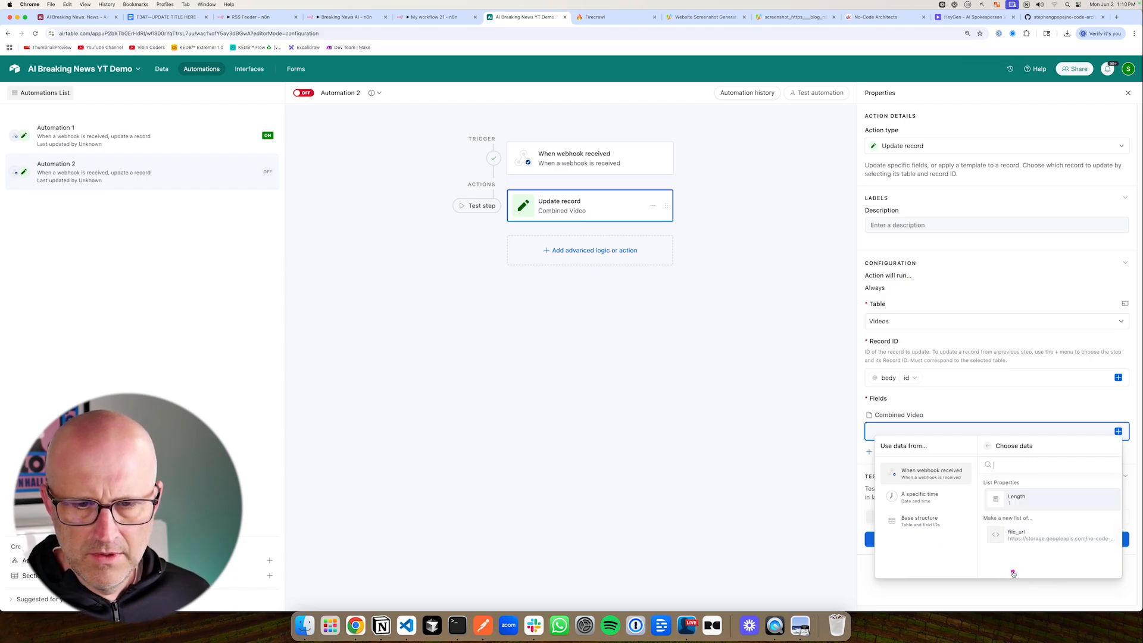
{"action": "left_click", "coordinate": [1034, 536]}
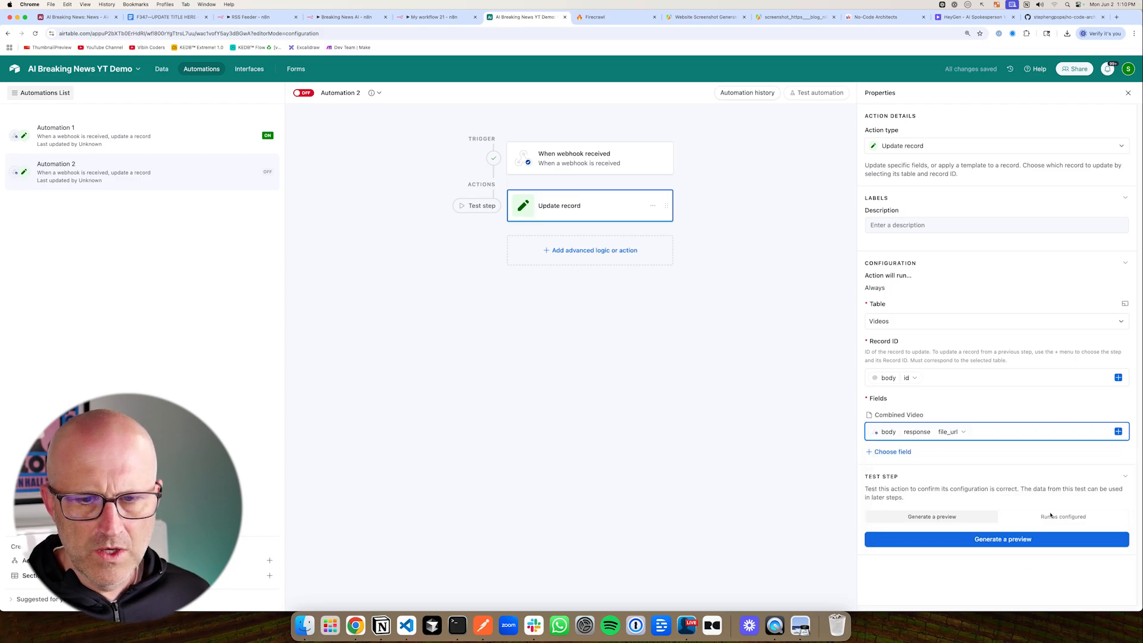
Test the update step, then return to the Videos table
{"action": "left_click", "coordinate": [1051, 515]}
{"action": "left_click", "coordinate": [1050, 539]}
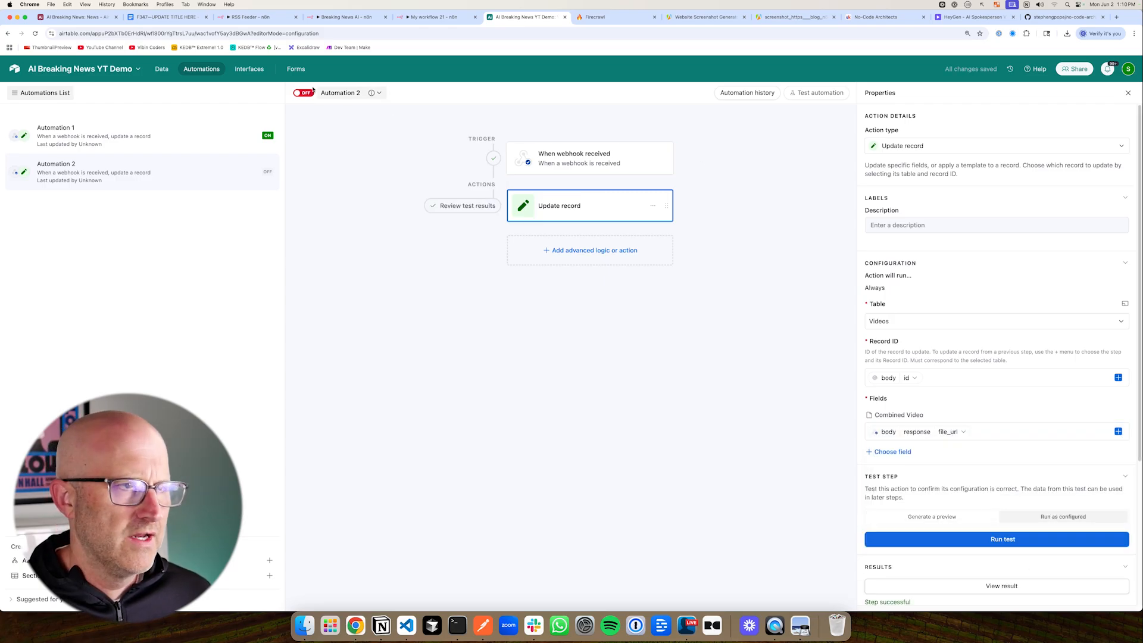
{"action": "left_click", "coordinate": [162, 67]}
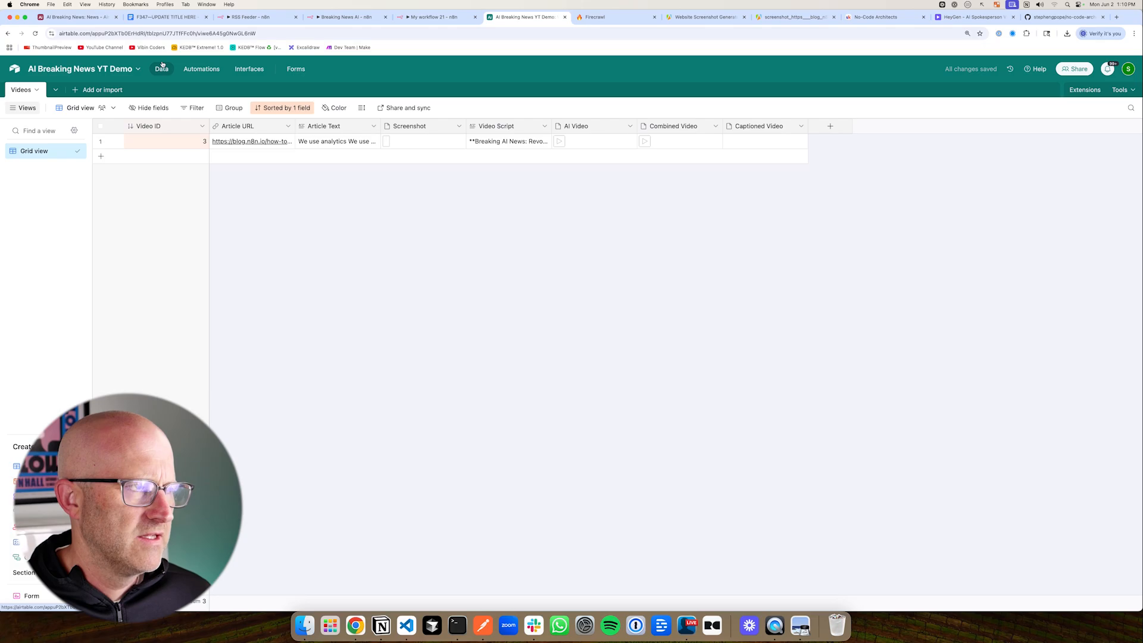
Play the combined mp4 from the Combined Video cell, then return to n8n
{"action": "left_click", "coordinate": [644, 141]}
{"action": "left_click", "coordinate": [662, 144]}
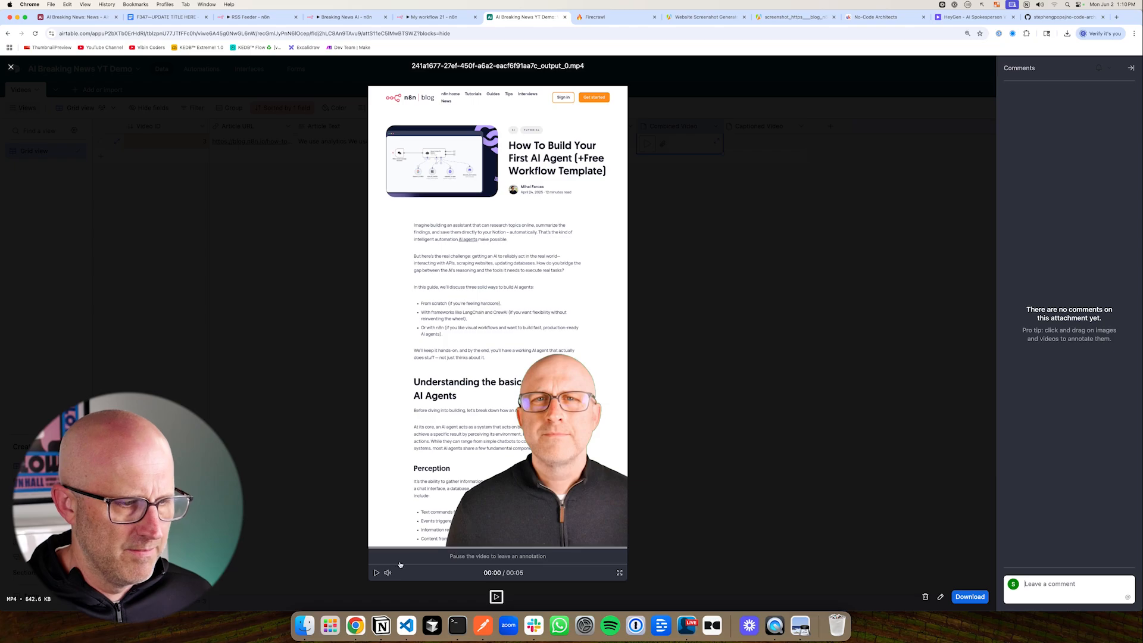
{"action": "left_click", "coordinate": [376, 572]}
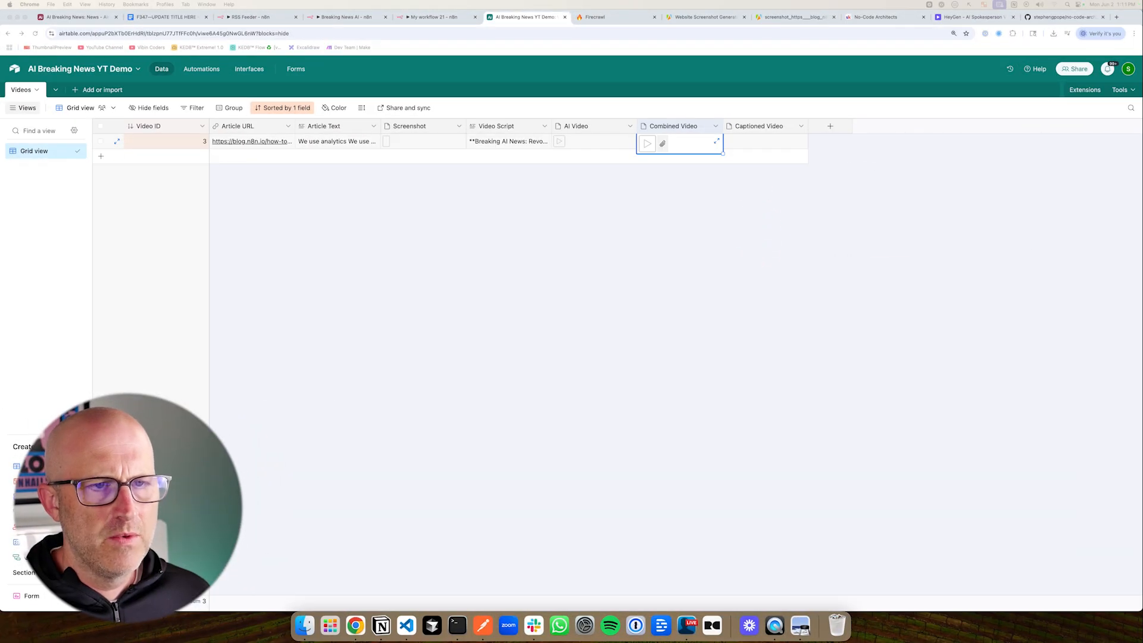
{"action": "left_click", "coordinate": [438, 18]}
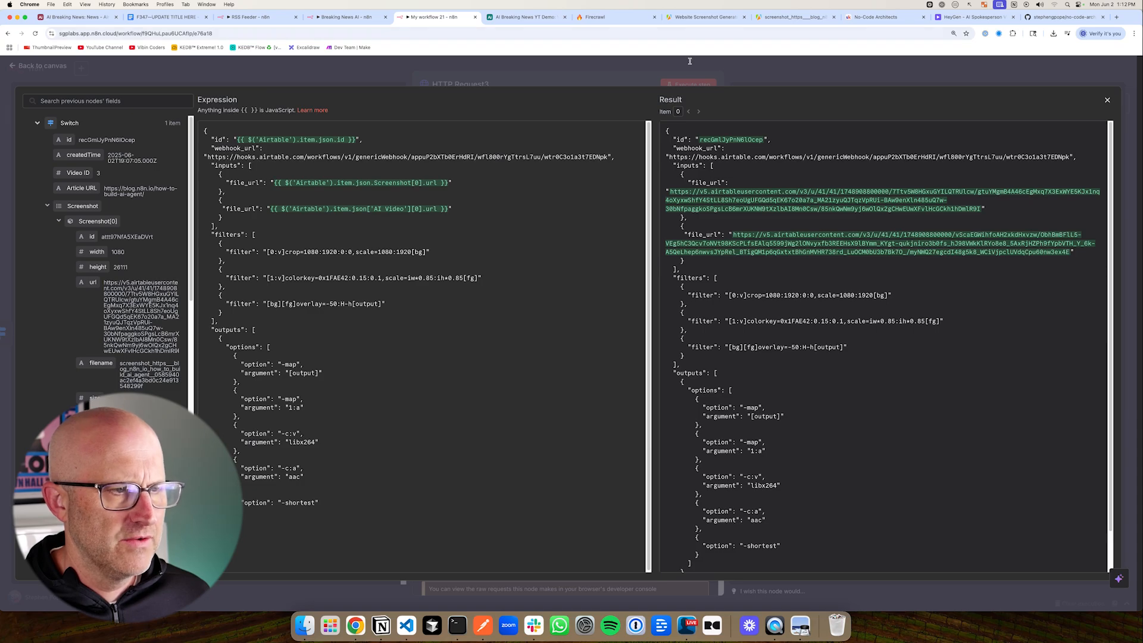
Run the workflow, then set the Combined Video and Captioned Video rules to Array › does not exist
{"action": "key", "text": "Escape"}
{"action": "key", "text": "Escape"}
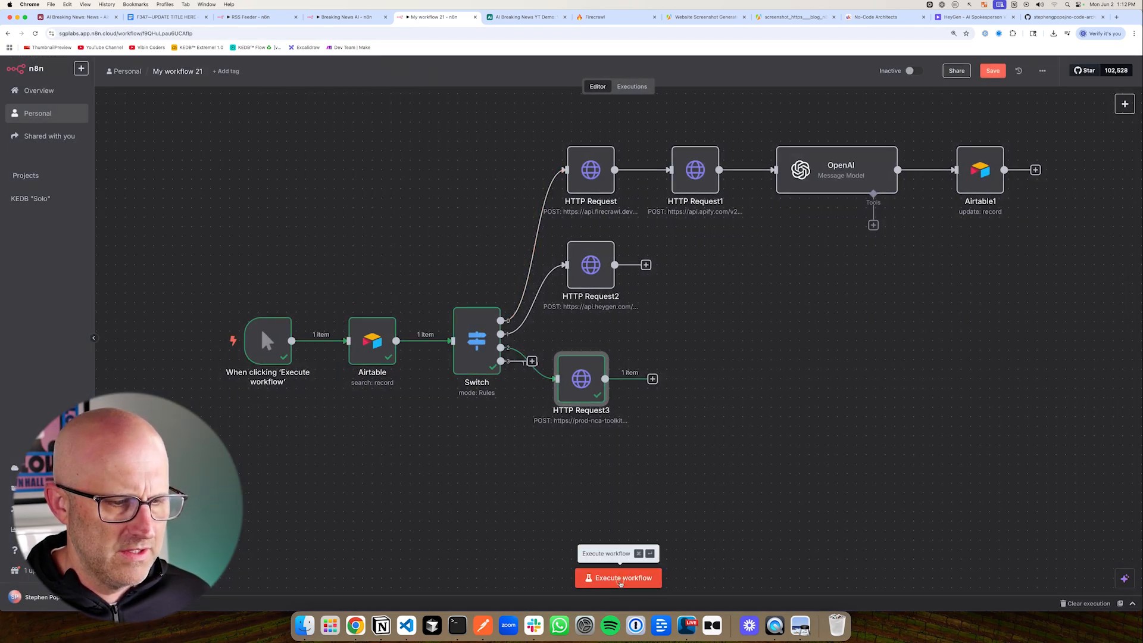
{"action": "left_click", "coordinate": [619, 577]}
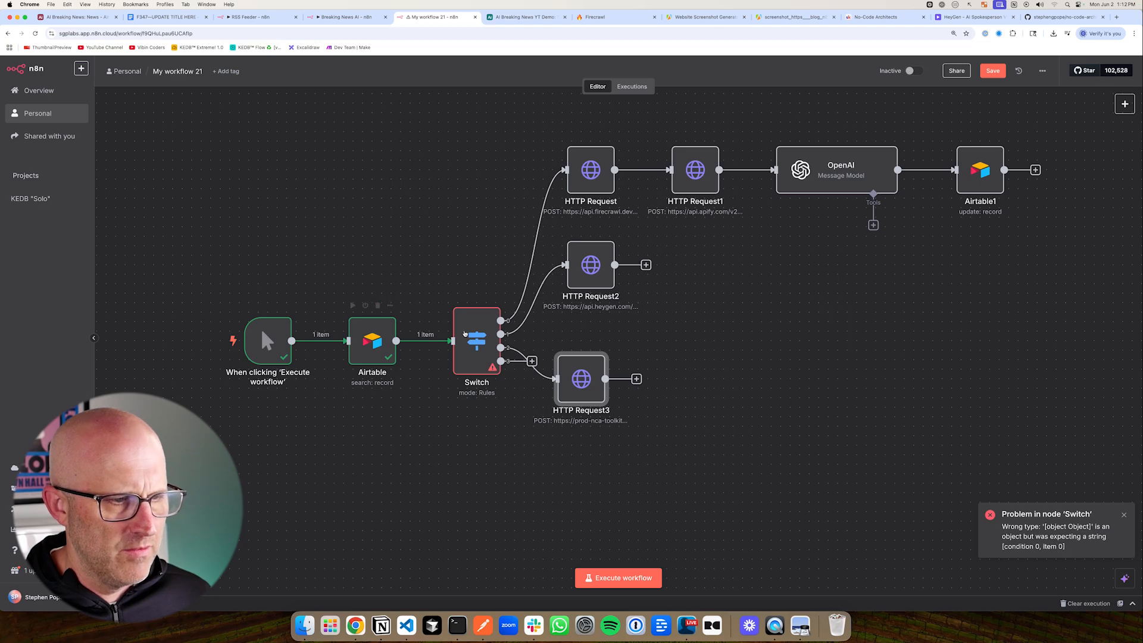
{"action": "double_click", "coordinate": [476, 338]}
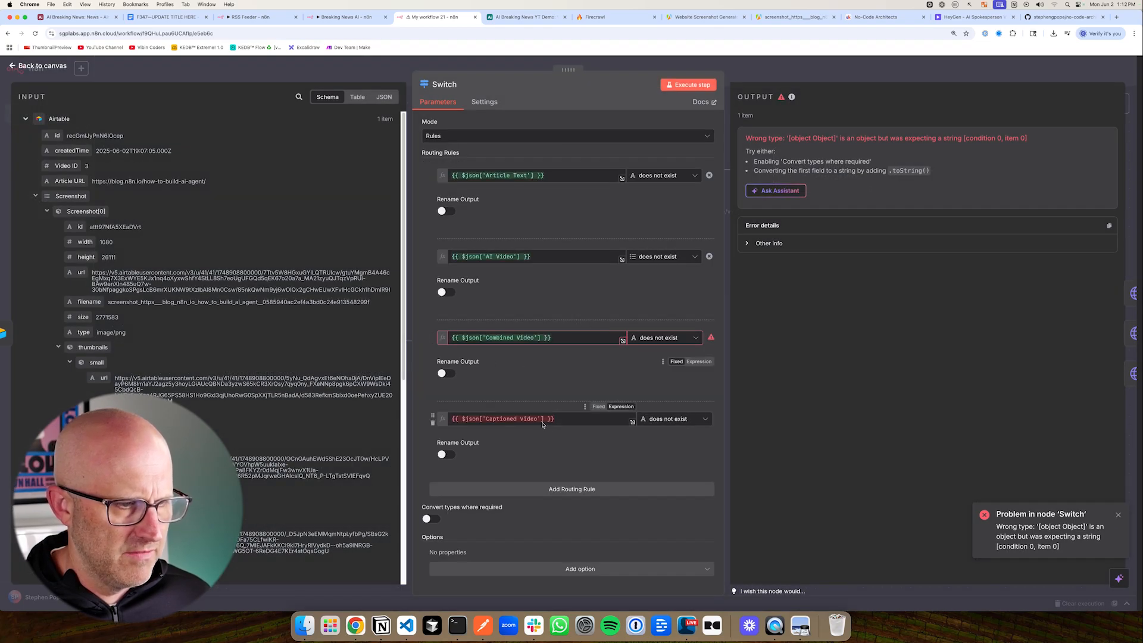
{"action": "left_click", "coordinate": [652, 340]}
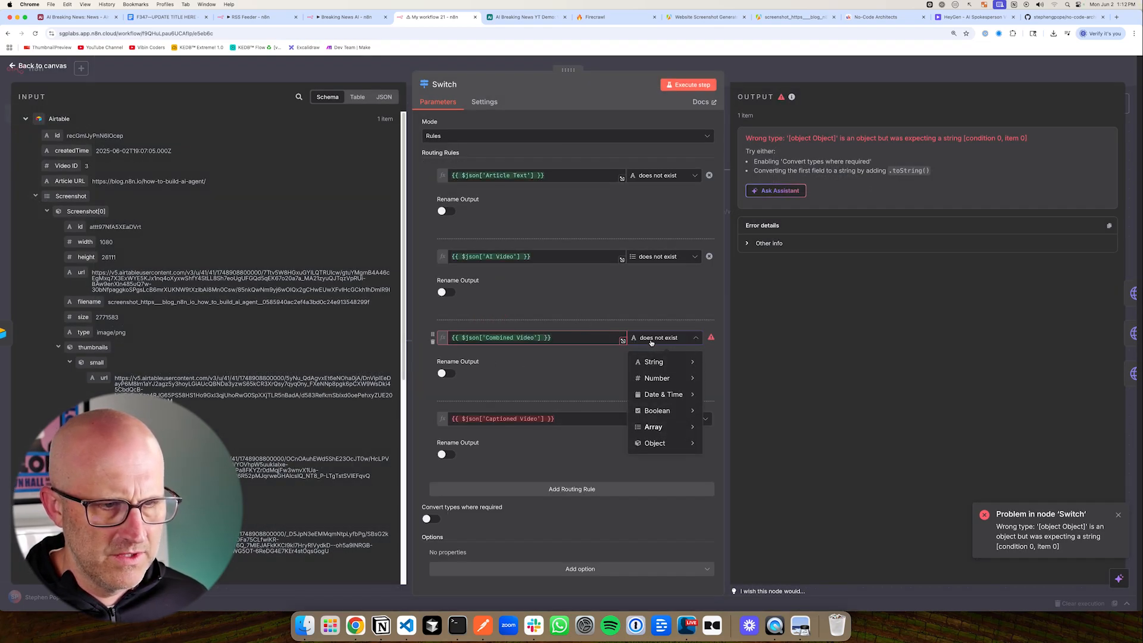
{"action": "mouse_move", "coordinate": [653, 426]}
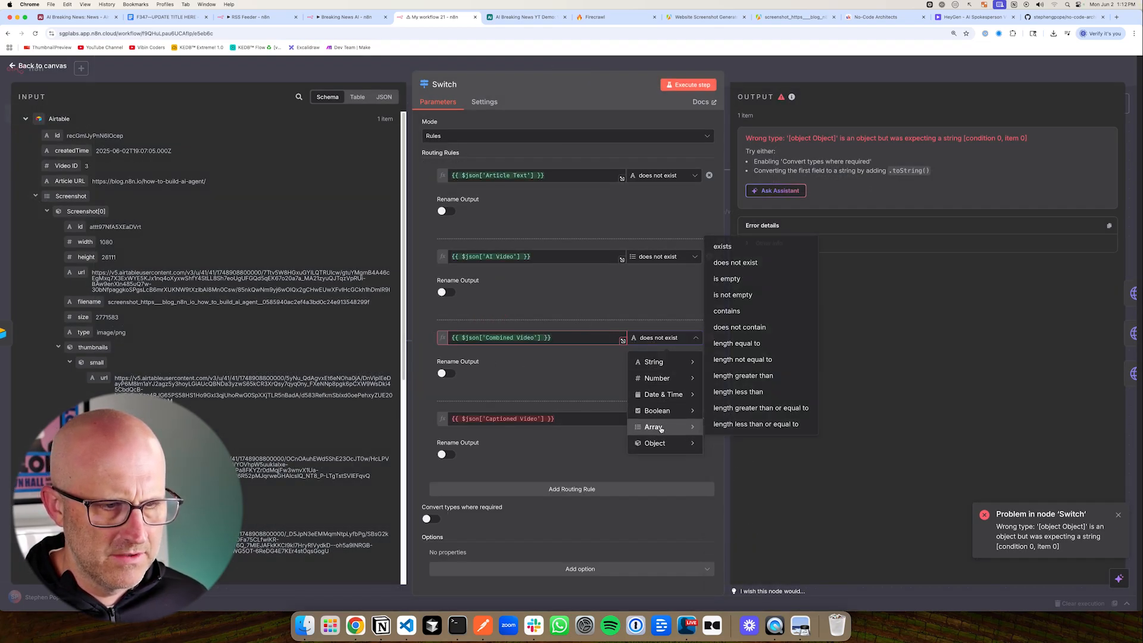
{"action": "left_click", "coordinate": [742, 266]}
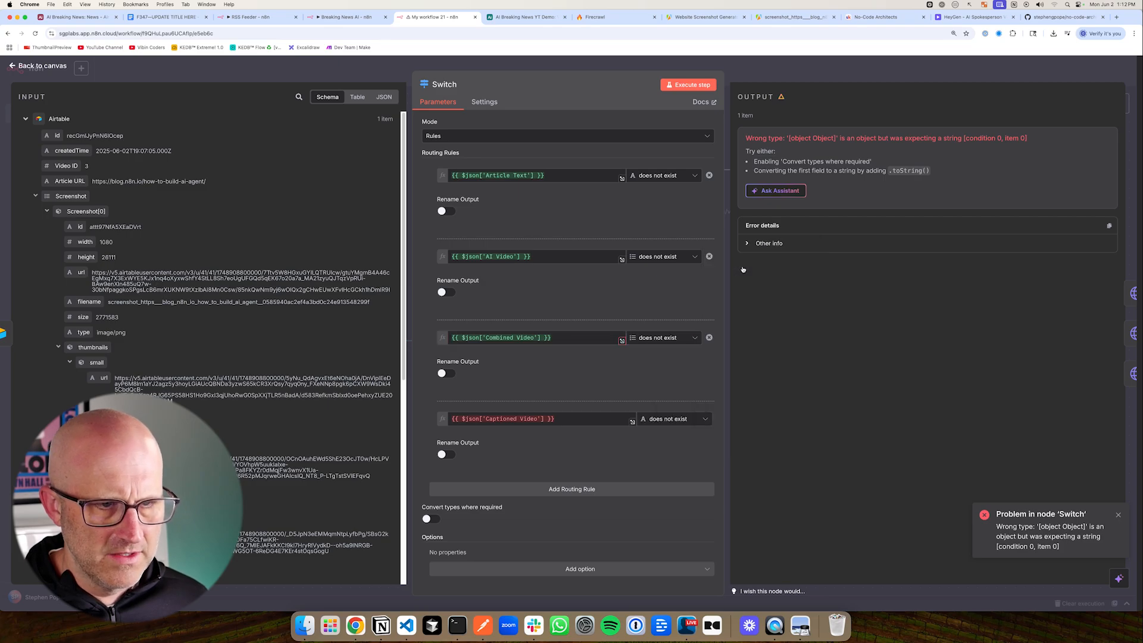
{"action": "left_click", "coordinate": [660, 418]}
{"action": "mouse_move", "coordinate": [662, 508]}
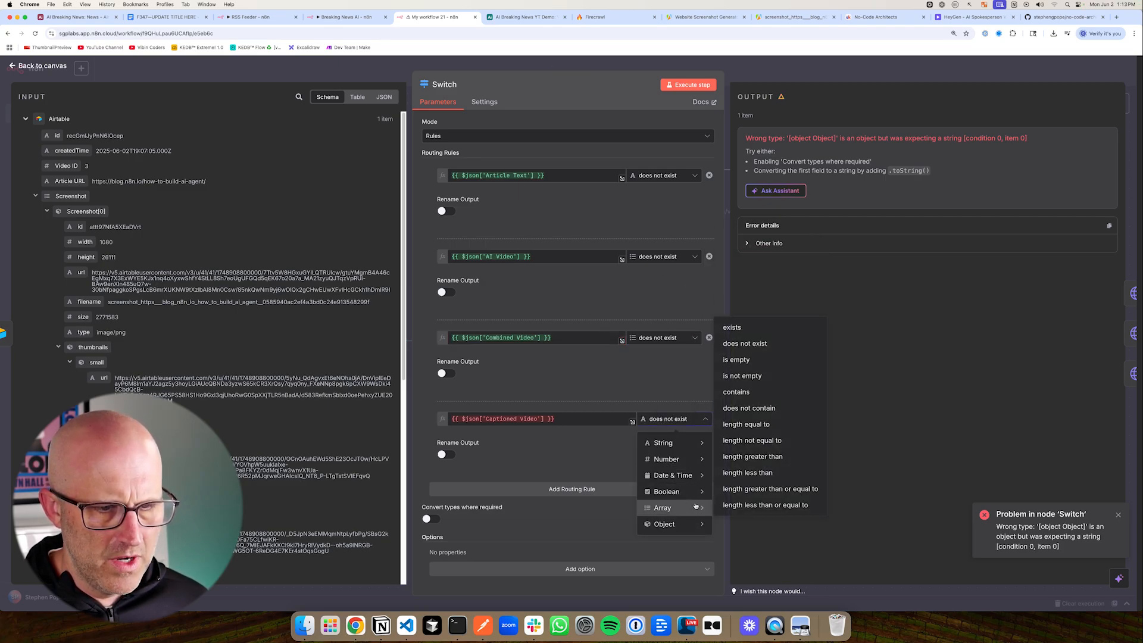
{"action": "left_click", "coordinate": [766, 347]}
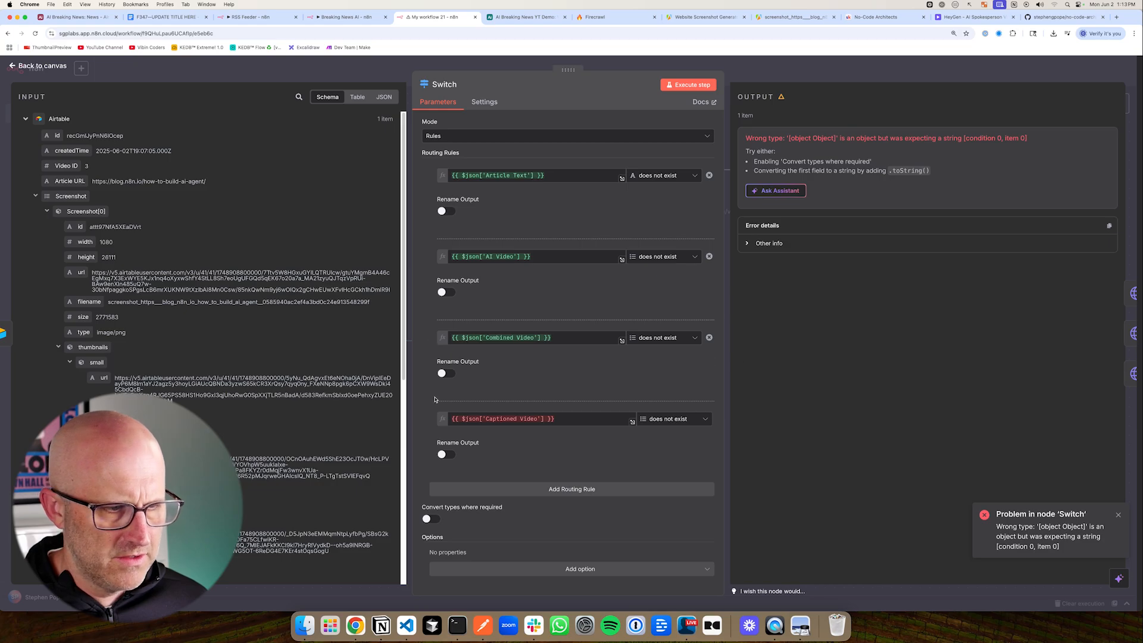
Move HTTP Request3 closer to the Switch outputs and execute the Switch step
{"action": "key", "text": "Escape"}
{"action": "left_click_drag", "start_coordinate": [590, 410], "coordinate": [598, 382]}
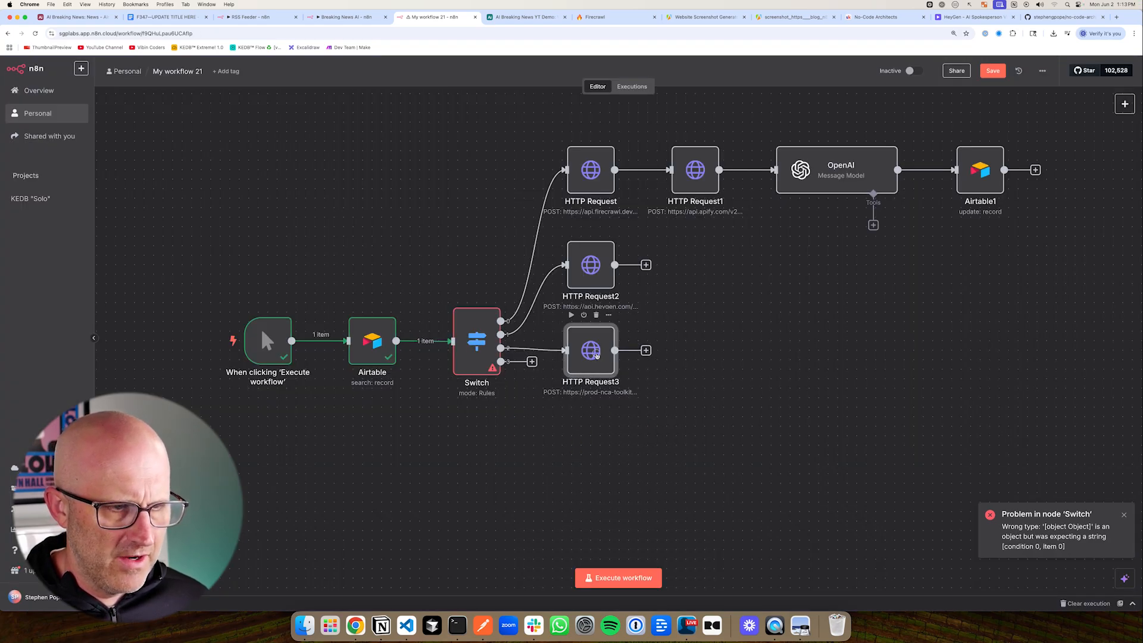
{"action": "left_click", "coordinate": [457, 295]}
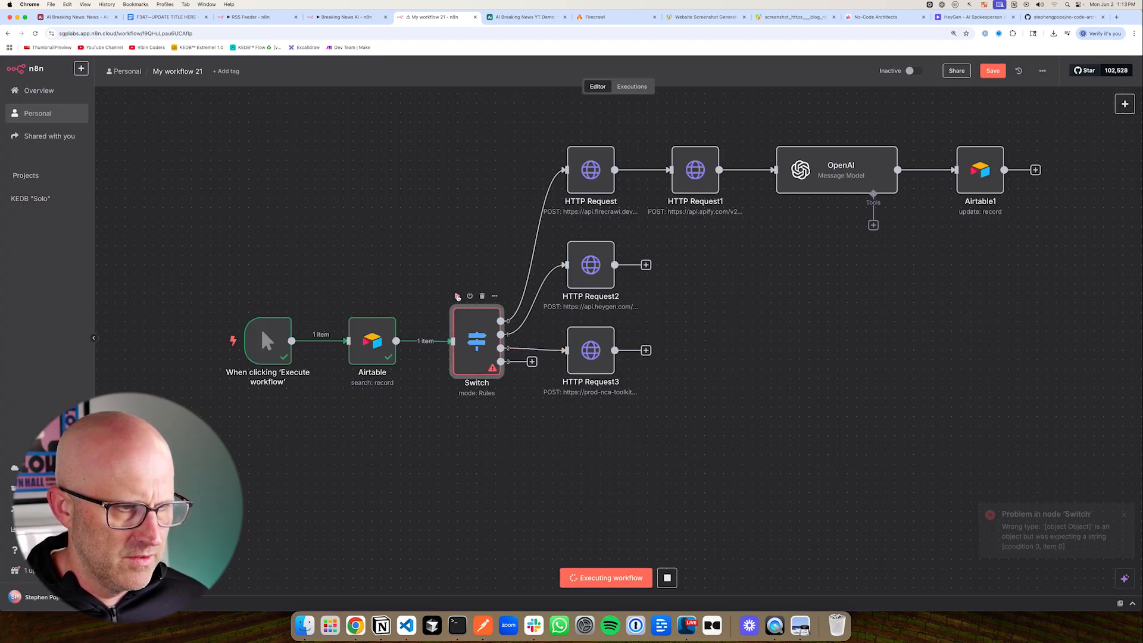
Add an HTTP Request node after the Switch's last output
{"action": "left_click", "coordinate": [548, 361]}
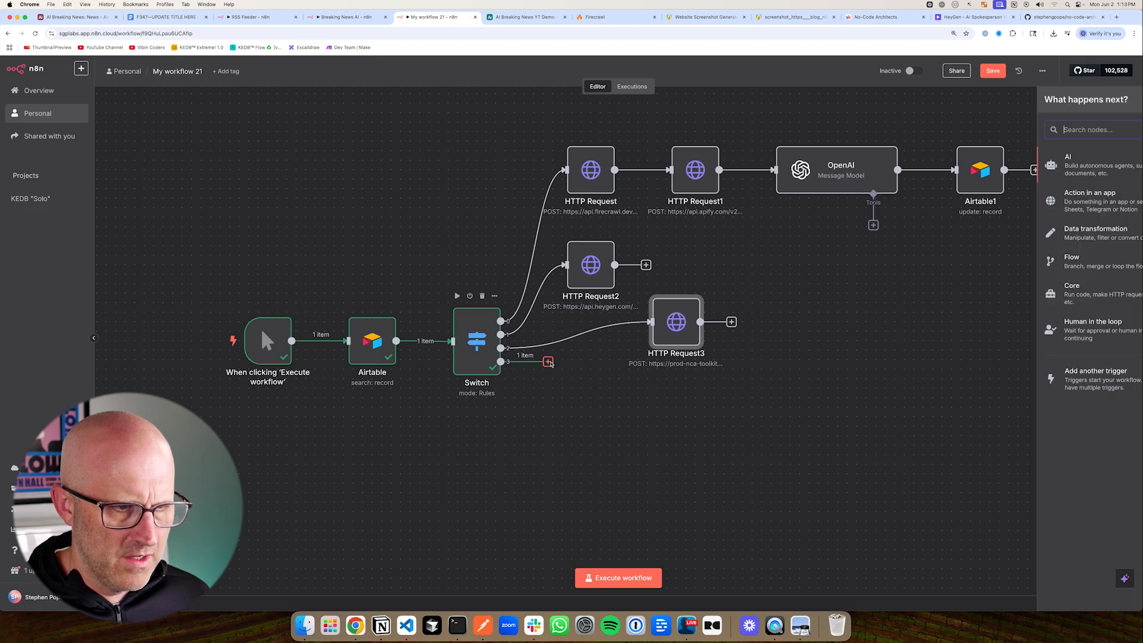
{"action": "type", "text": "http"}
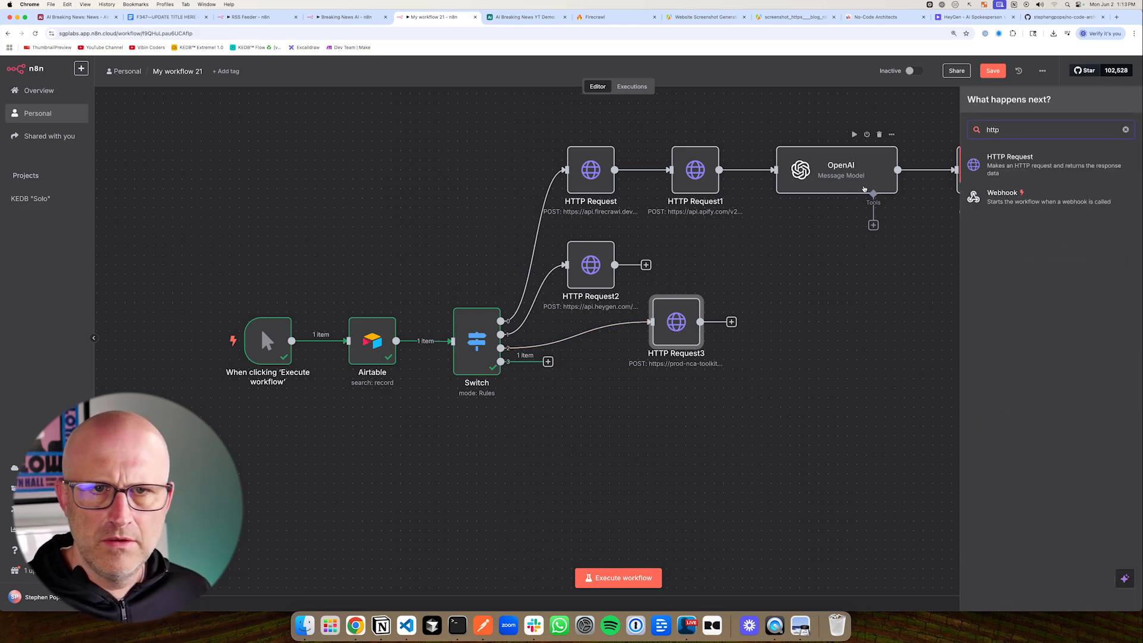
{"action": "left_click", "coordinate": [1013, 155]}
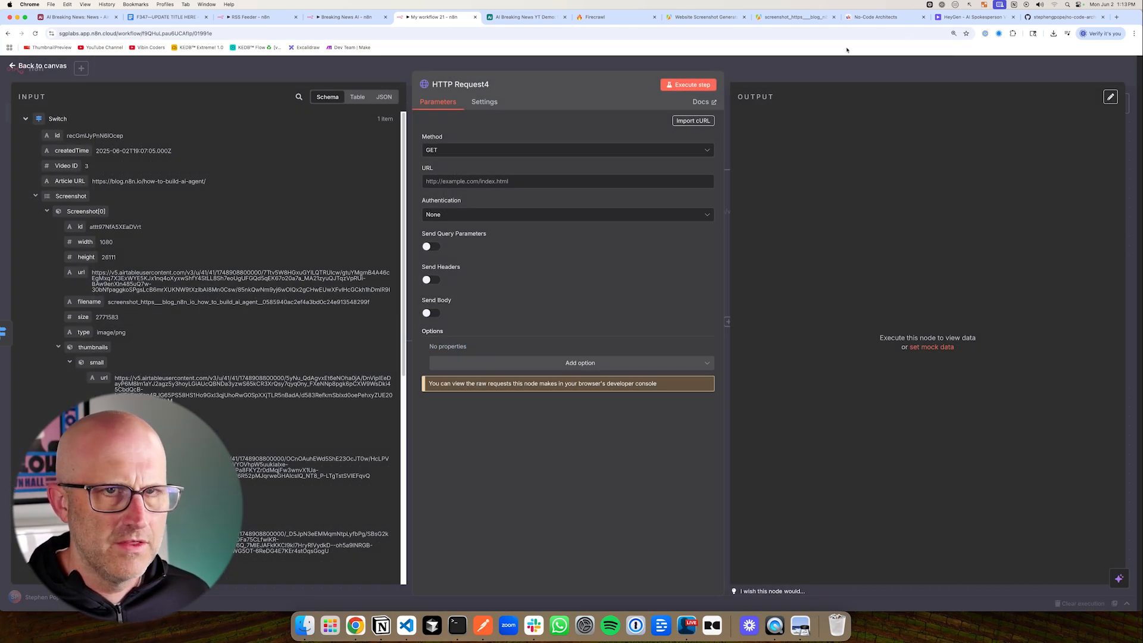
Copy the Add Captions endpoint URL from the Breaking News AI workflow into the new request
{"action": "left_click", "coordinate": [1062, 16]}
{"action": "left_click_drag", "start_coordinate": [185, 163], "coordinate": [253, 129]}
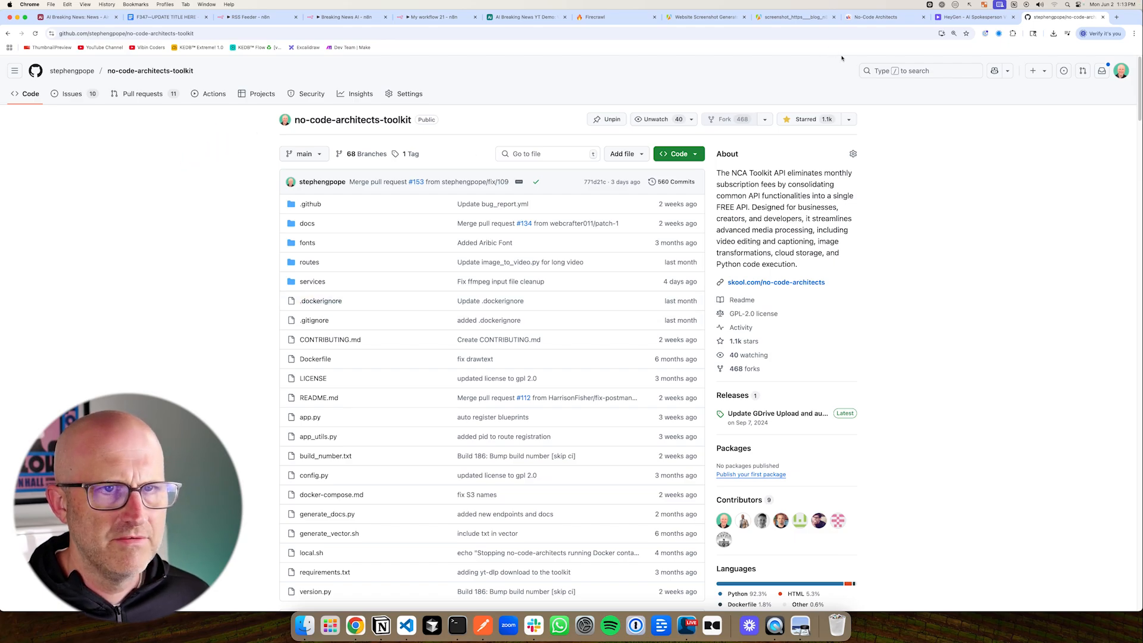
{"action": "left_click", "coordinate": [346, 18]}
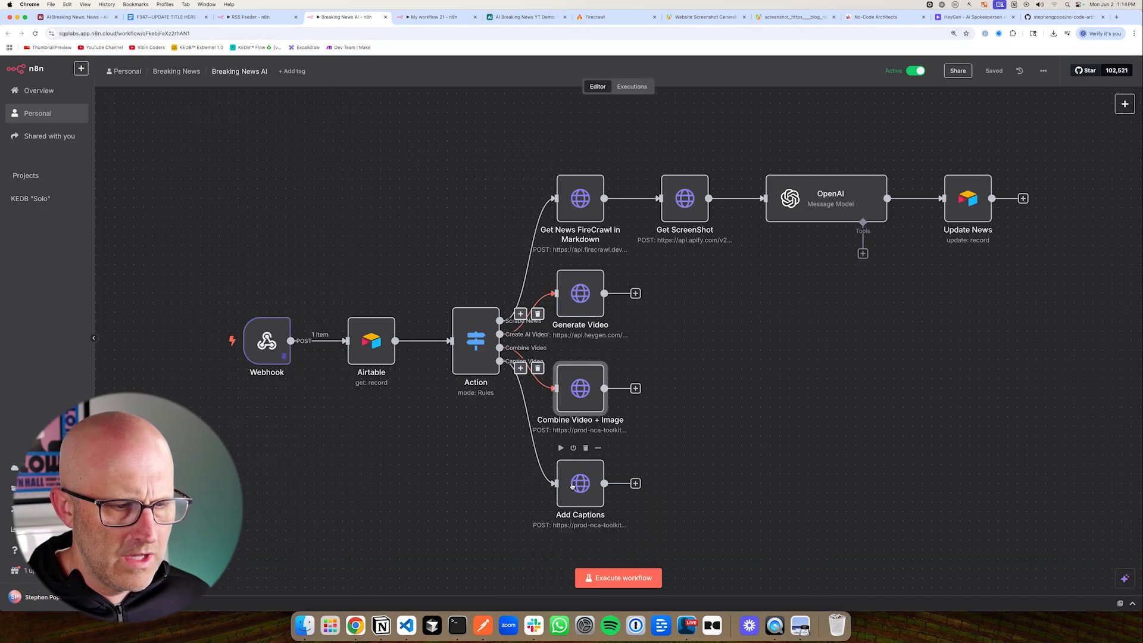
{"action": "double_click", "coordinate": [578, 484]}
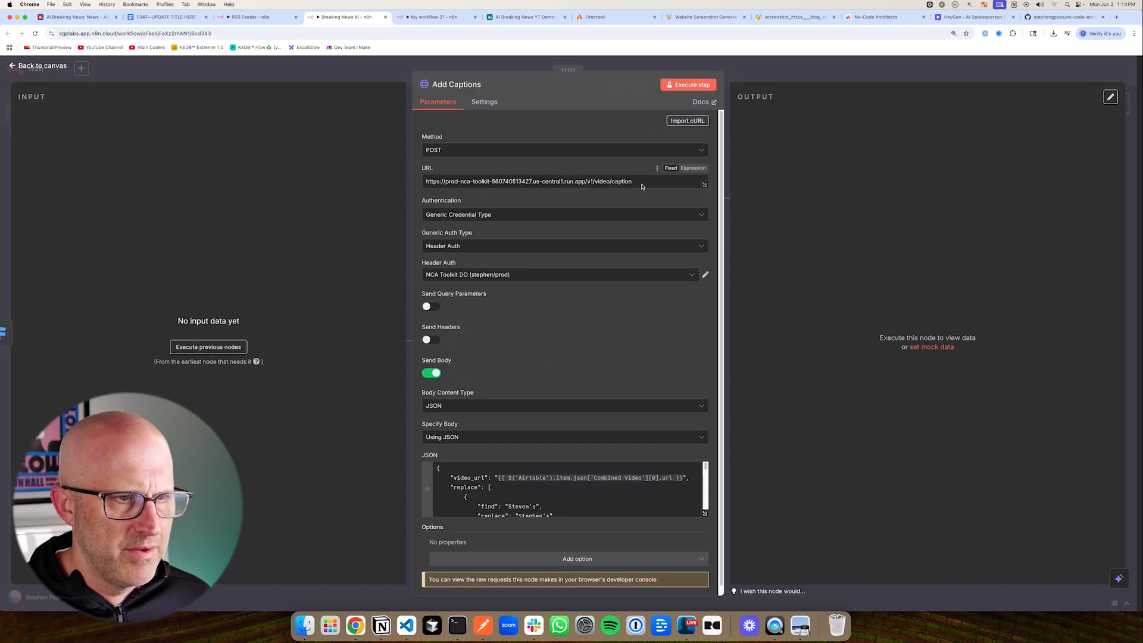
{"action": "left_click_drag", "start_coordinate": [634, 182], "coordinate": [424, 177]}
{"action": "right_click", "coordinate": [458, 182]}
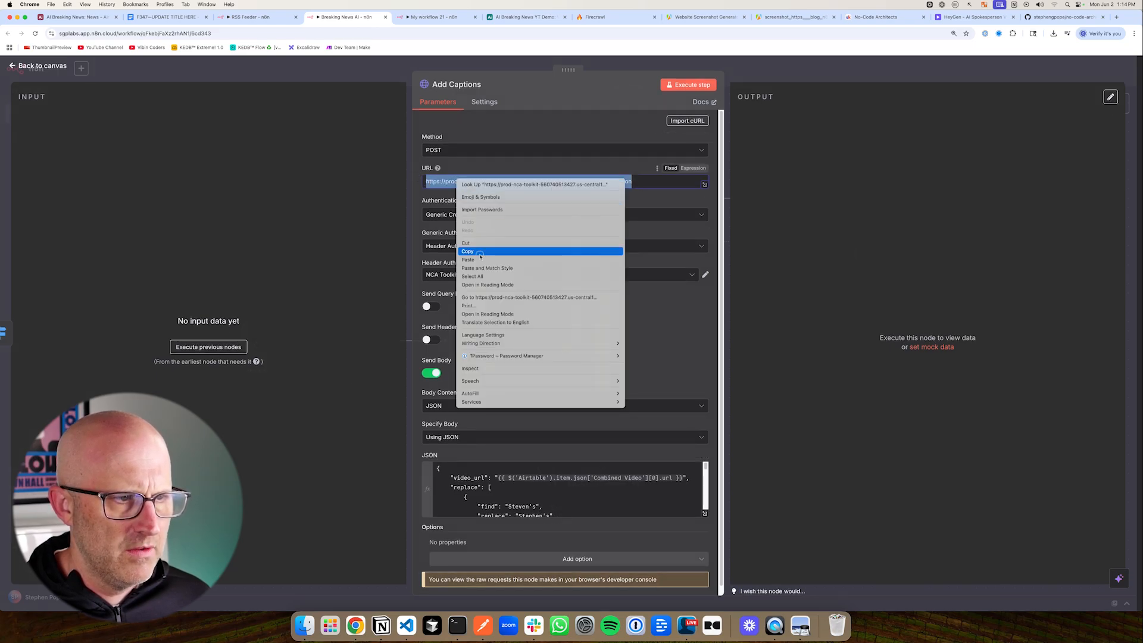
{"action": "left_click", "coordinate": [479, 253]}
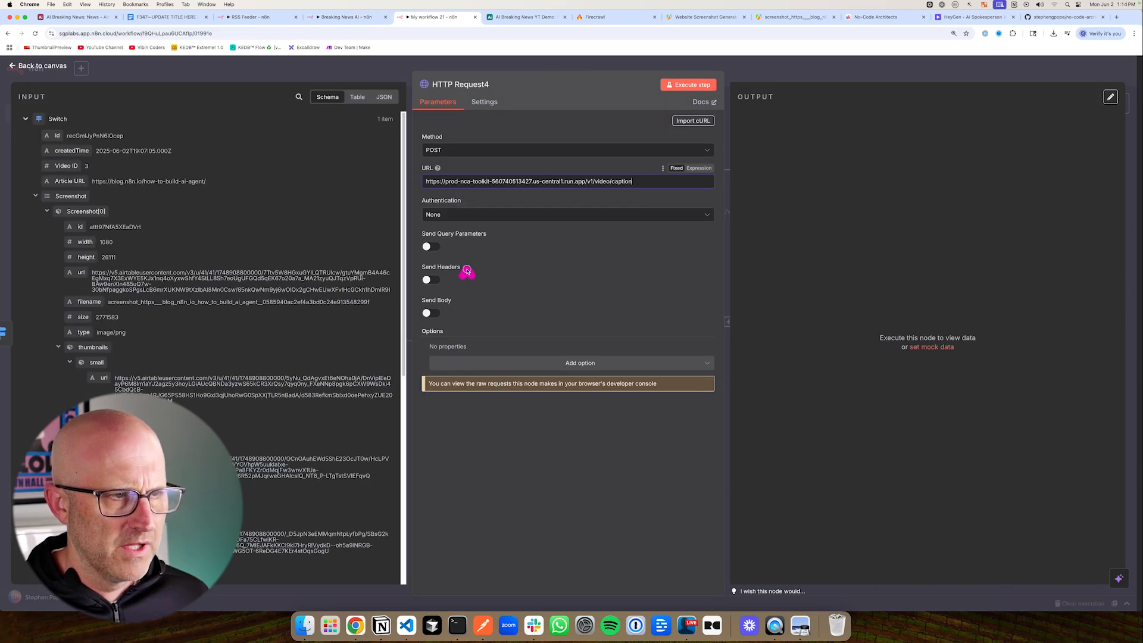
{"action": "mouse_move", "coordinate": [467, 271]}
{"action": "left_mouse_down"}
{"action": "mouse_move", "coordinate": [438, 180]}
{"action": "mouse_move", "coordinate": [503, 203]}
{"action": "mouse_move", "coordinate": [618, 183]}
{"action": "left_mouse_up"}
{"action": "mouse_move", "coordinate": [595, 276]}
{"action": "left_mouse_down"}
{"action": "mouse_move", "coordinate": [594, 221]}
{"action": "mouse_move", "coordinate": [607, 195]}
{"action": "mouse_move", "coordinate": [621, 196]}
{"action": "left_mouse_up"}
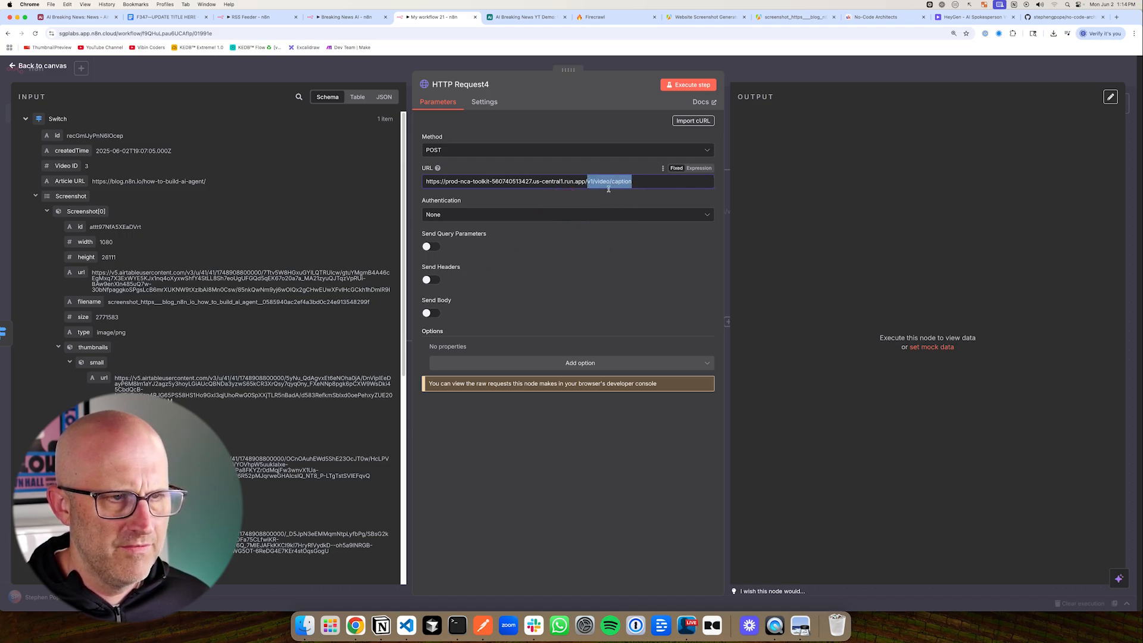
Authenticate with Generic Credential › Header Auth › NCA Toolkit DO and enable Send Body
{"action": "left_click", "coordinate": [440, 215]}
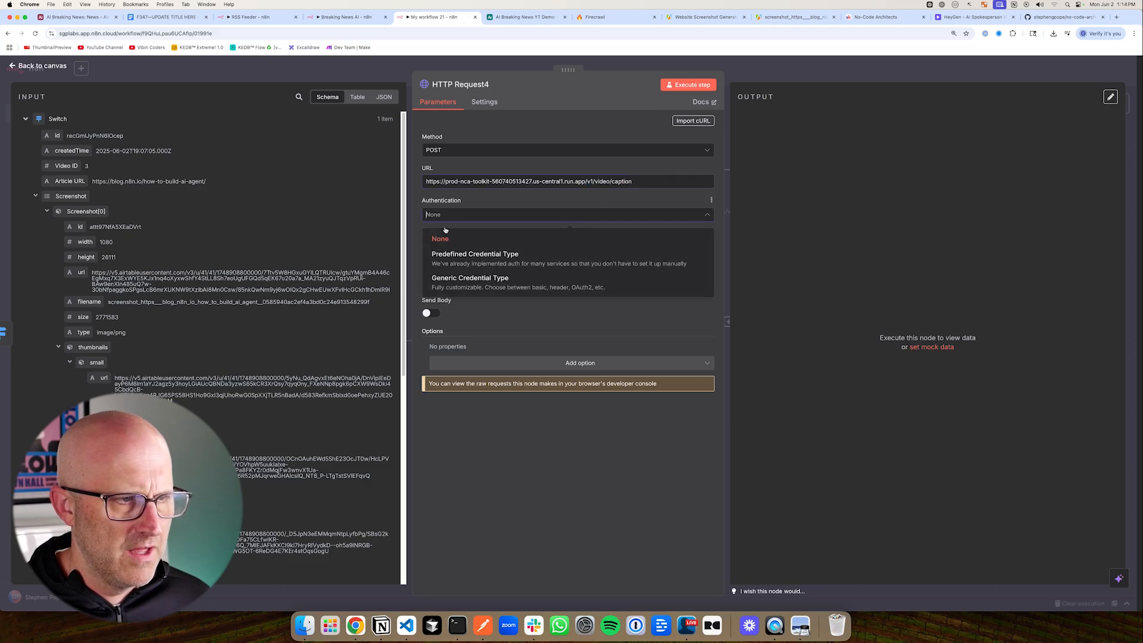
{"action": "left_click", "coordinate": [447, 262]}
{"action": "left_click", "coordinate": [445, 250]}
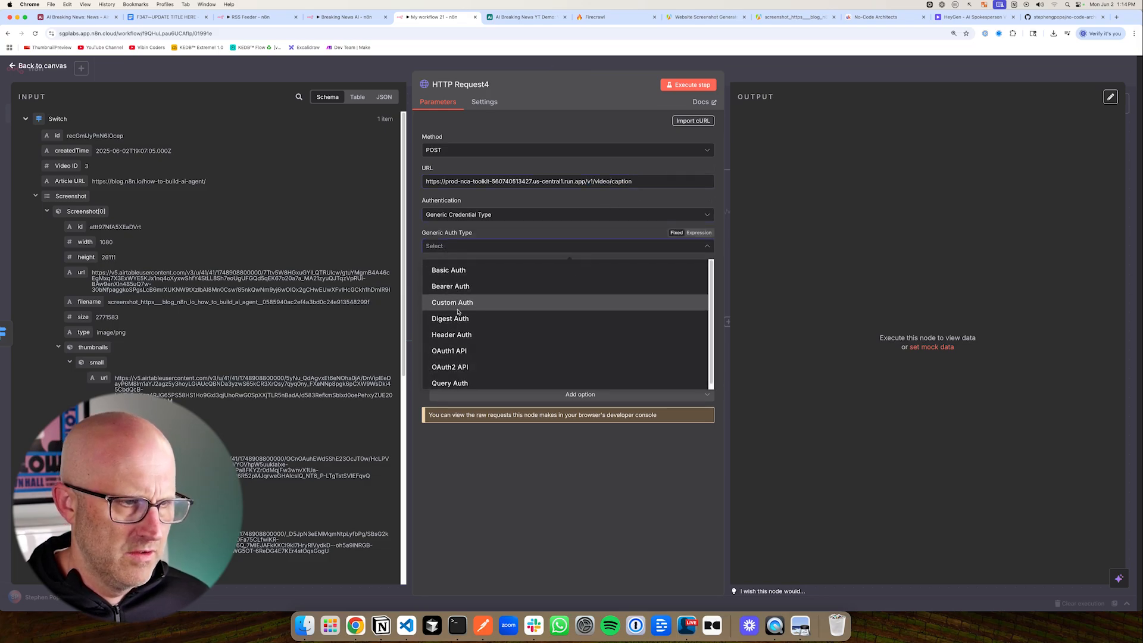
{"action": "left_click", "coordinate": [457, 333]}
{"action": "mouse_move", "coordinate": [344, 232]}
{"action": "left_mouse_down"}
{"action": "mouse_move", "coordinate": [403, 178]}
{"action": "mouse_move", "coordinate": [407, 247]}
{"action": "left_mouse_up"}
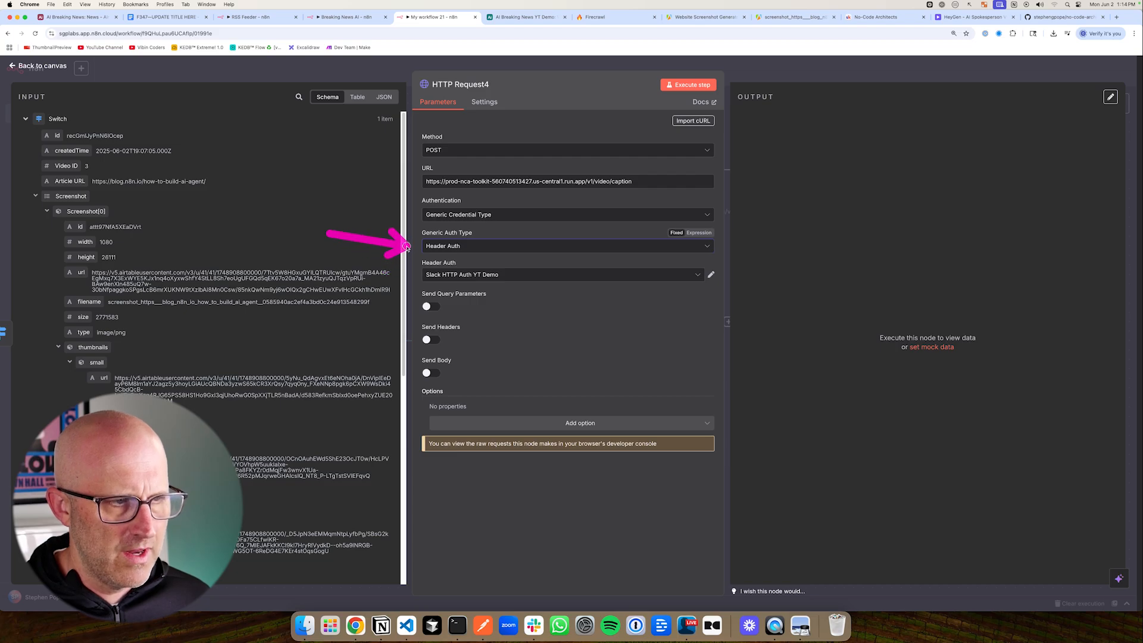
{"action": "left_click", "coordinate": [462, 276]}
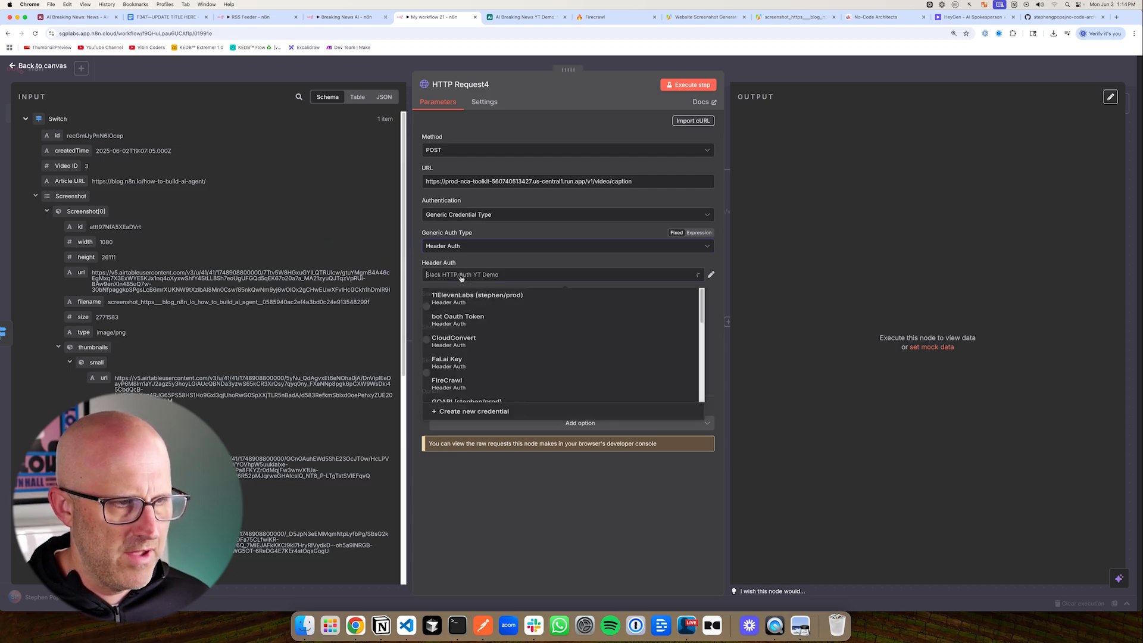
{"action": "type", "text": "nca"}
{"action": "left_click", "coordinate": [470, 295]}
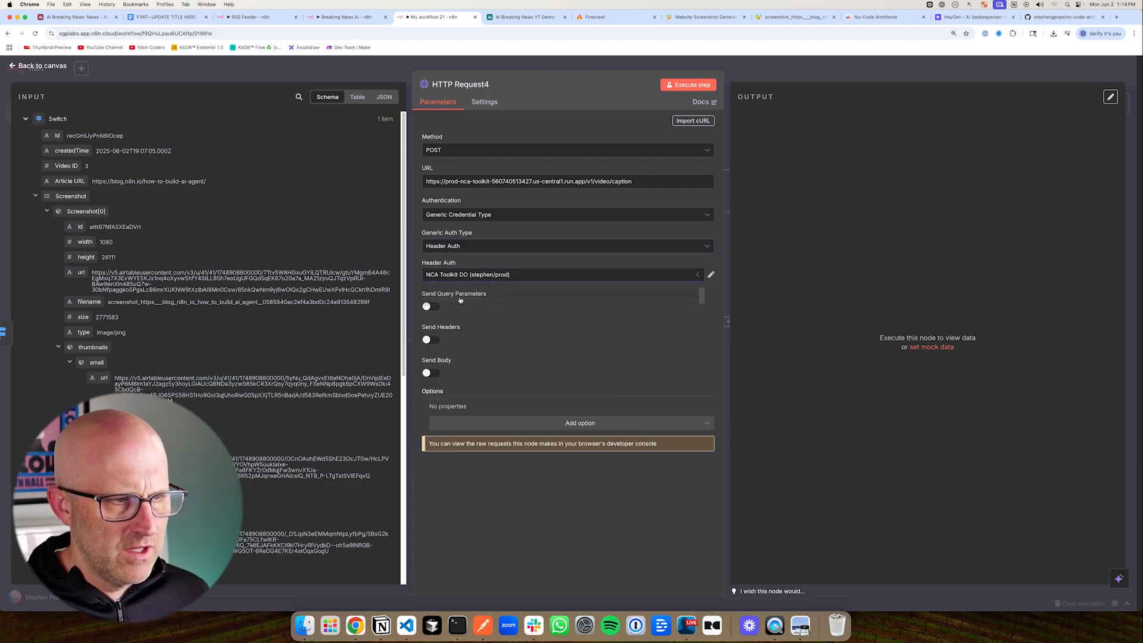
{"action": "left_click", "coordinate": [428, 373]}
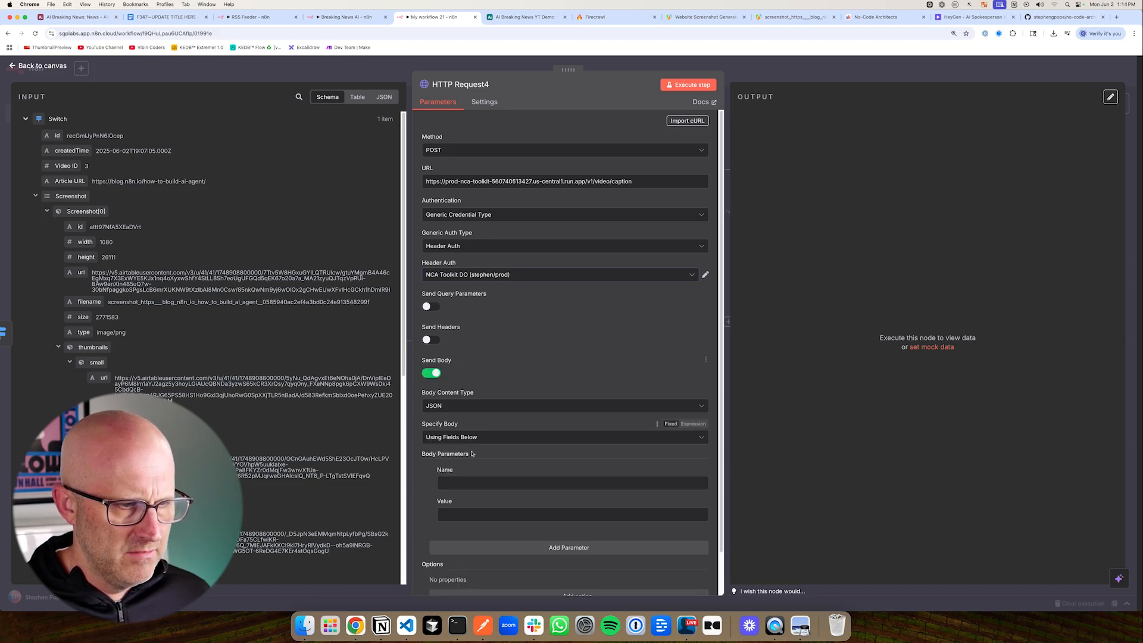
Select the whole Add Captions JSON body in the Breaking News AI workflow
{"action": "left_click", "coordinate": [340, 18]}
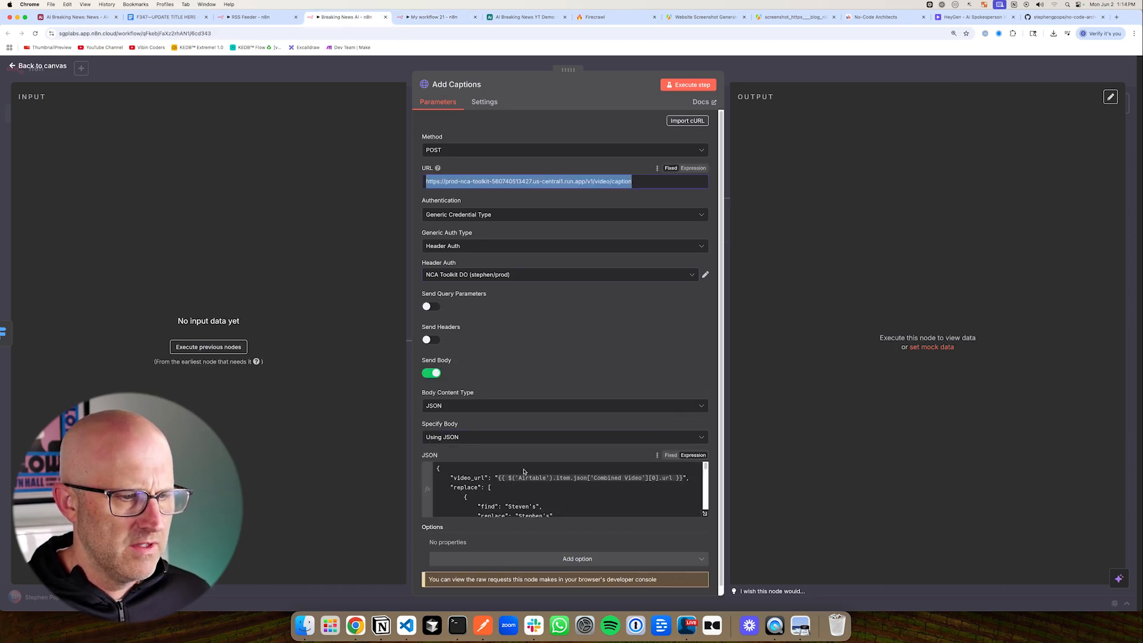
{"action": "left_click", "coordinate": [529, 487]}
{"action": "key", "text": "super+a"}
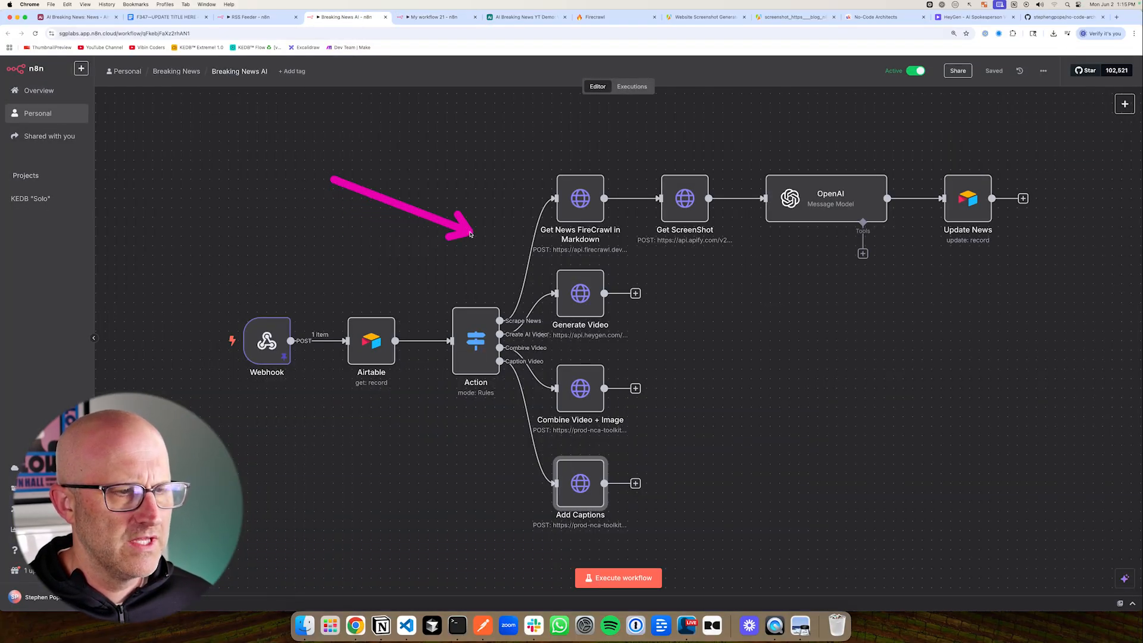
View the RSS Feeder workflow, then the AI Breaking News table in Airtable
{"action": "left_click", "coordinate": [270, 16]}
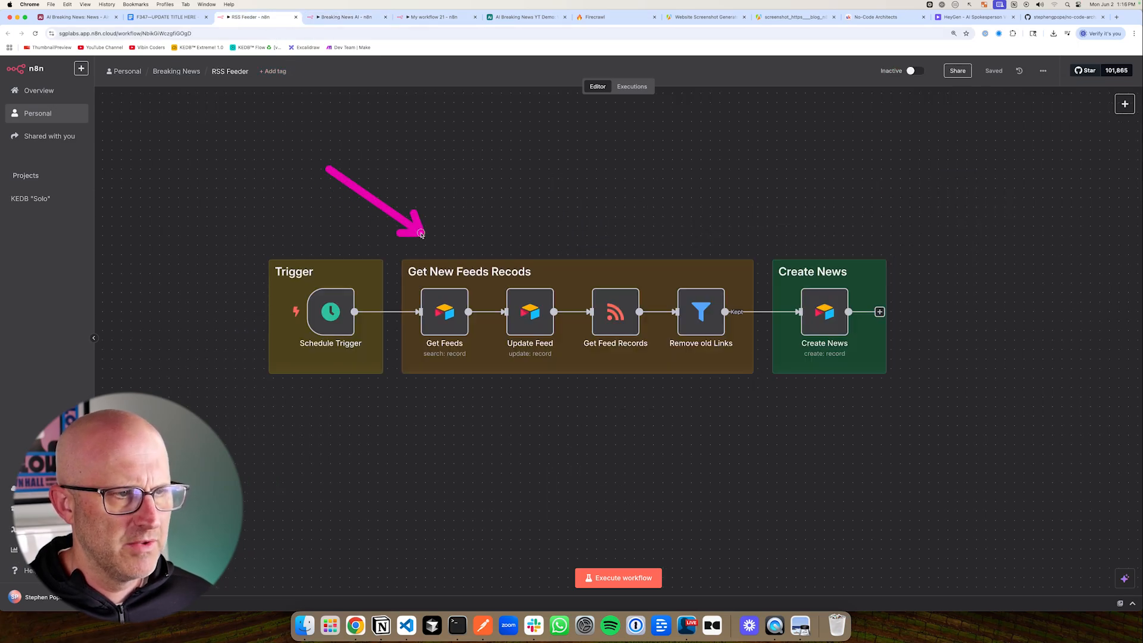
{"action": "left_click", "coordinate": [88, 18]}
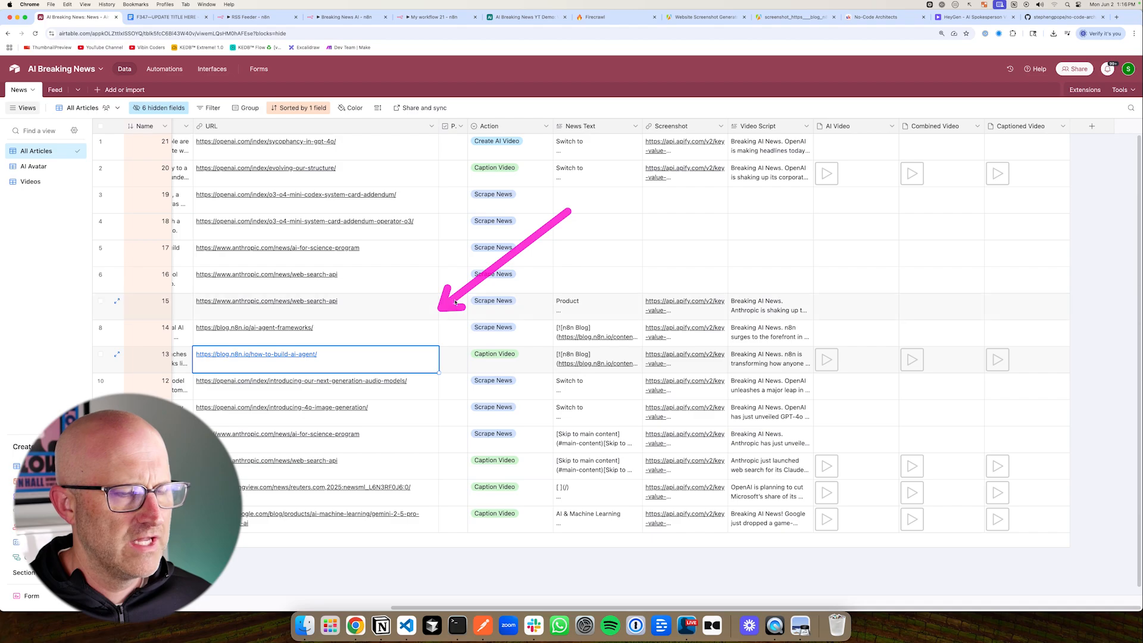
Open the Classroom courses of the No-Code Architects Skool community
{"action": "left_click", "coordinate": [875, 17]}
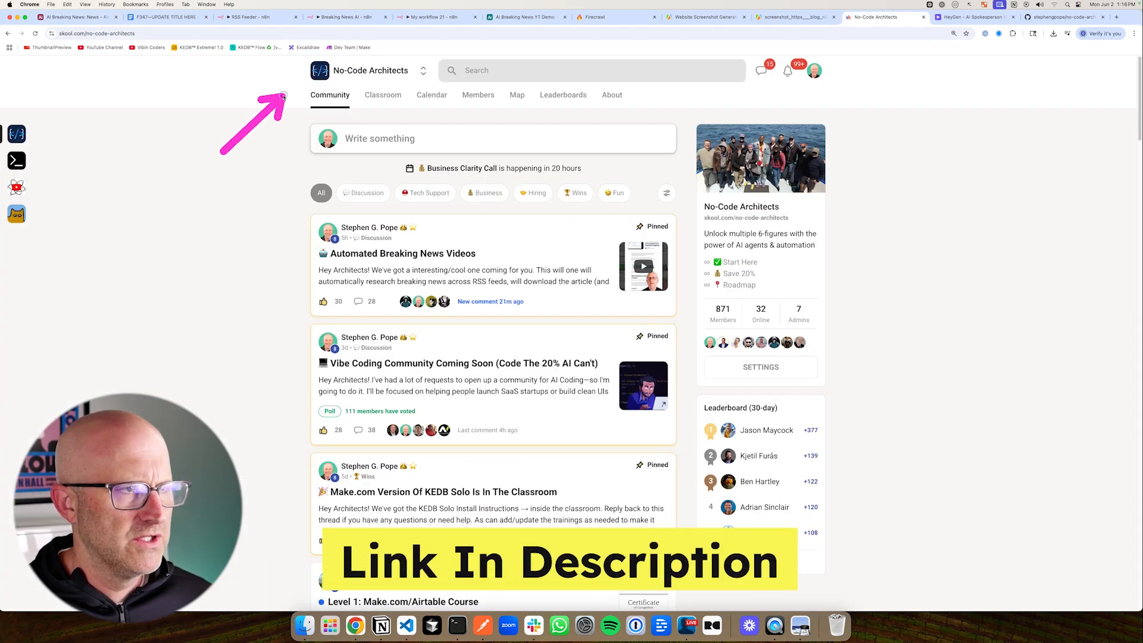
{"action": "left_click", "coordinate": [390, 95]}
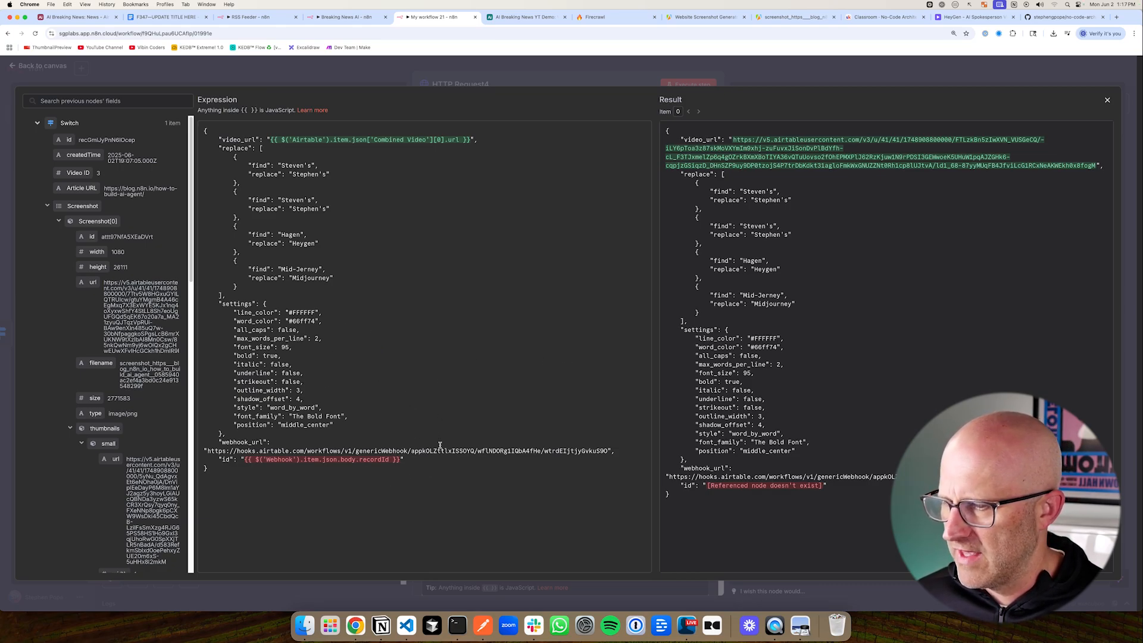
Replace the id value with the Airtable step's record id and clear the old webhook URL
{"action": "left_click_drag", "start_coordinate": [399, 460], "coordinate": [244, 461]}
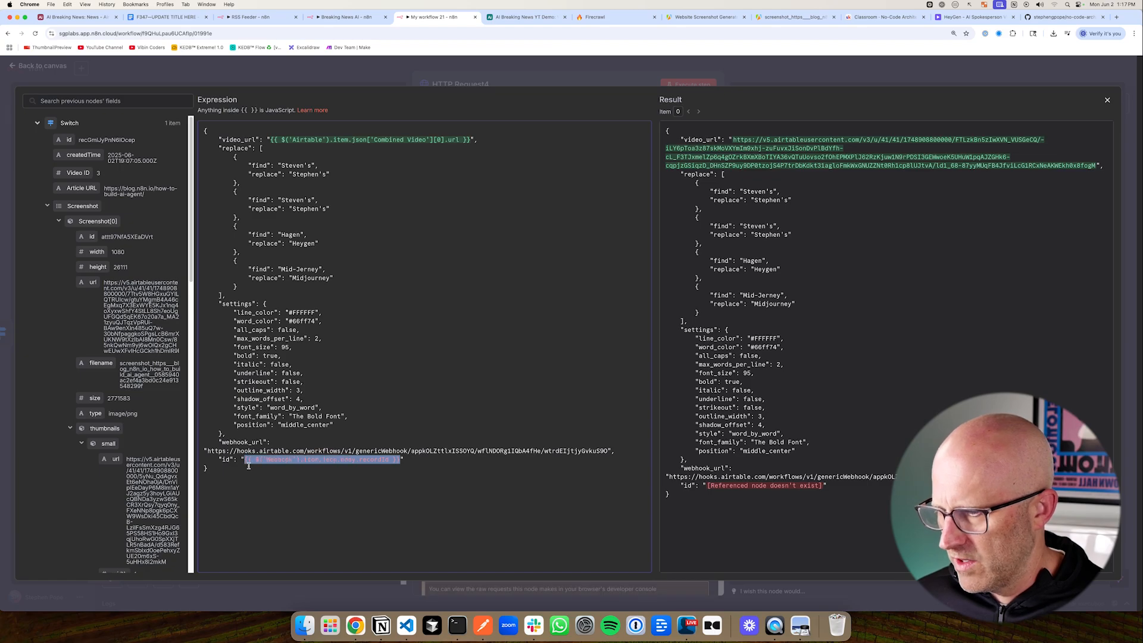
{"action": "key", "text": "BackSpace"}
{"action": "scroll", "coordinate": [138, 476], "scroll_direction": "down", "scroll_amount": 10}
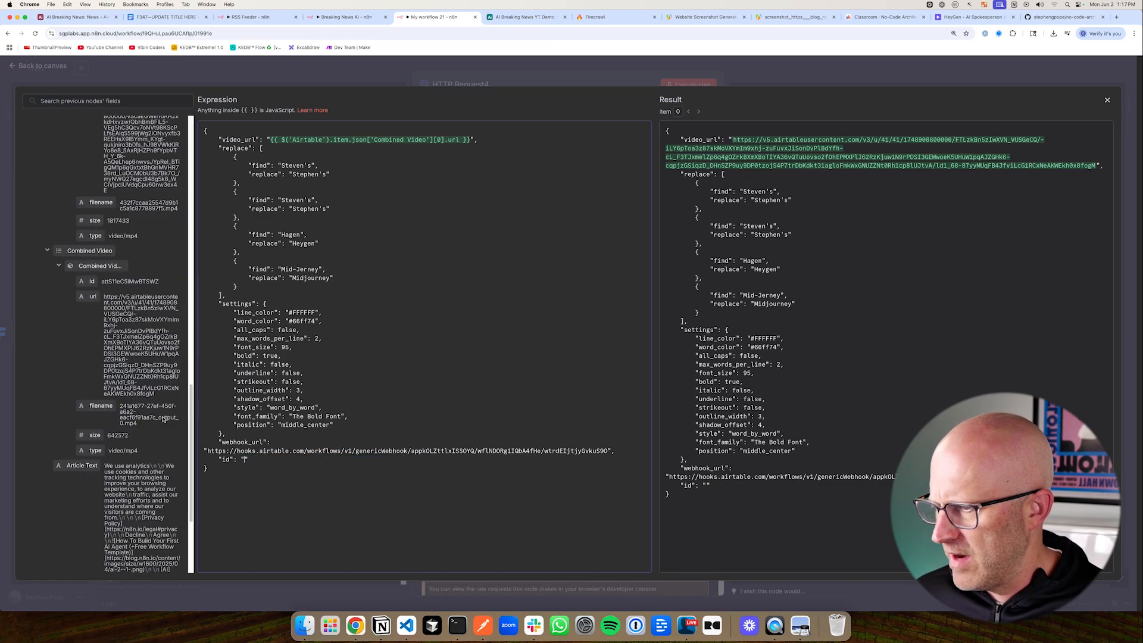
{"action": "scroll", "coordinate": [138, 475], "scroll_direction": "down", "scroll_amount": 2}
{"action": "left_click", "coordinate": [36, 503]}
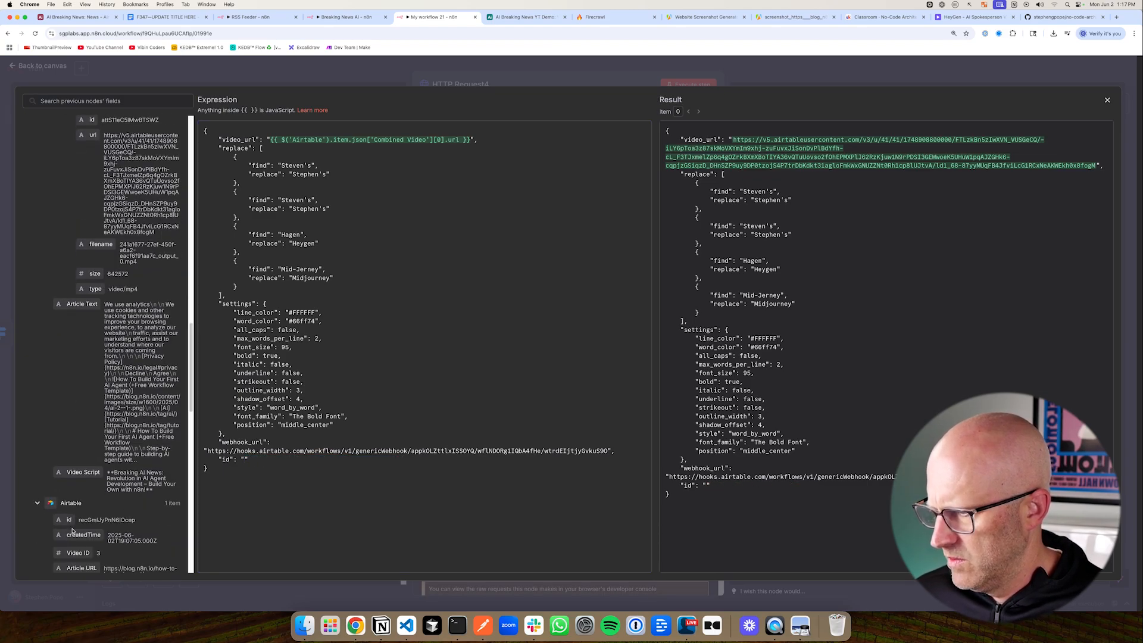
{"action": "left_click_drag", "start_coordinate": [245, 463], "coordinate": [246, 463]}
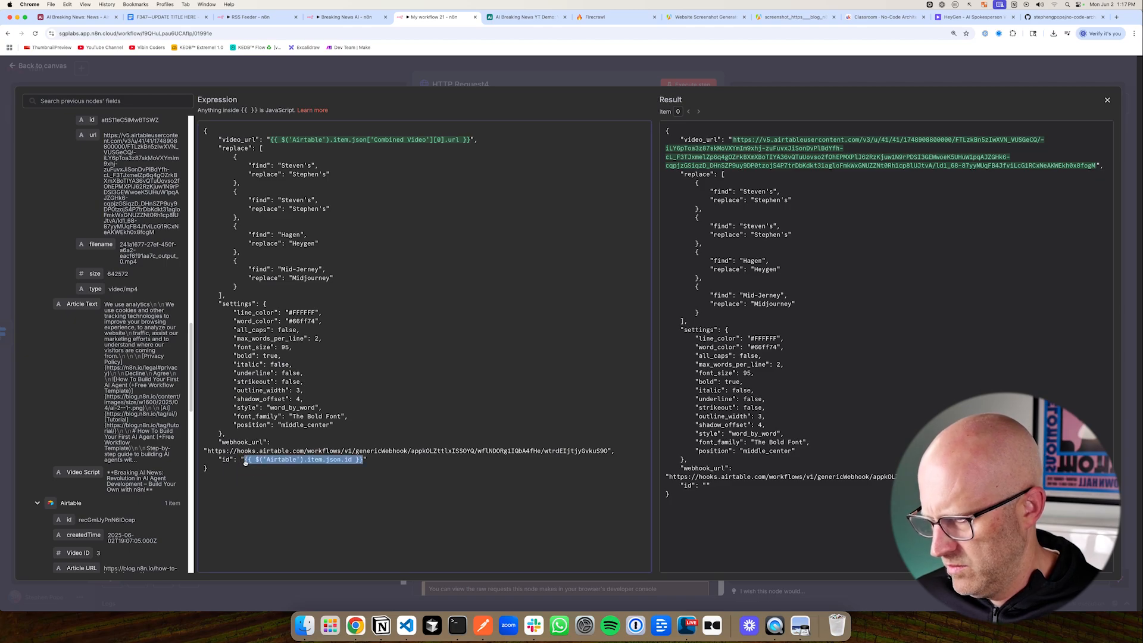
{"action": "left_click_drag", "start_coordinate": [609, 450], "coordinate": [211, 453]}
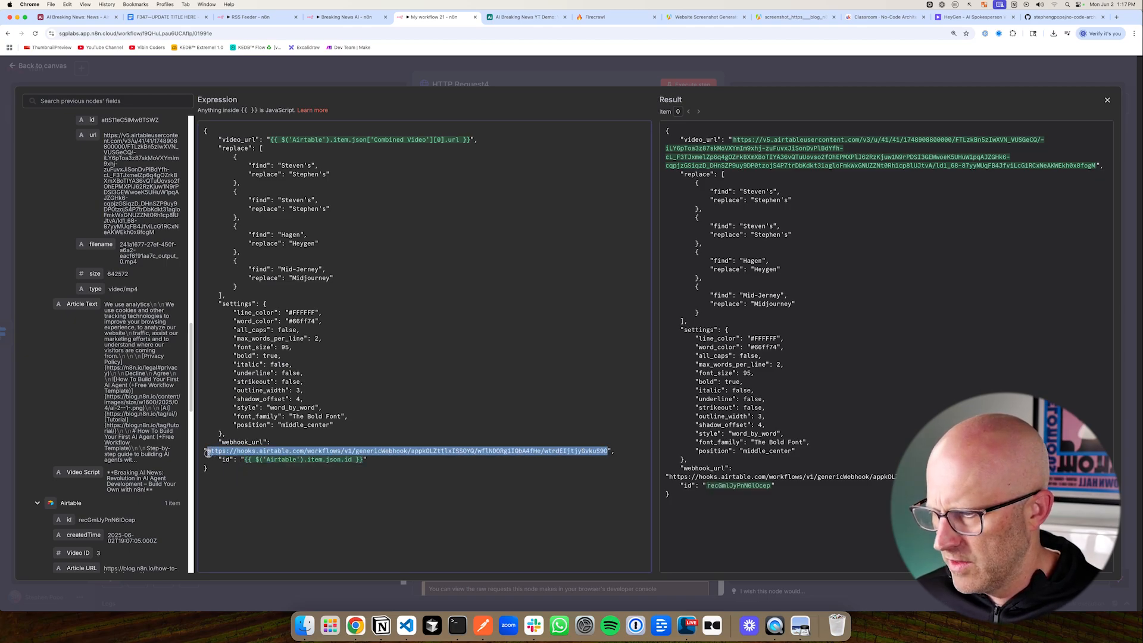
{"action": "key", "text": "BackSpace"}
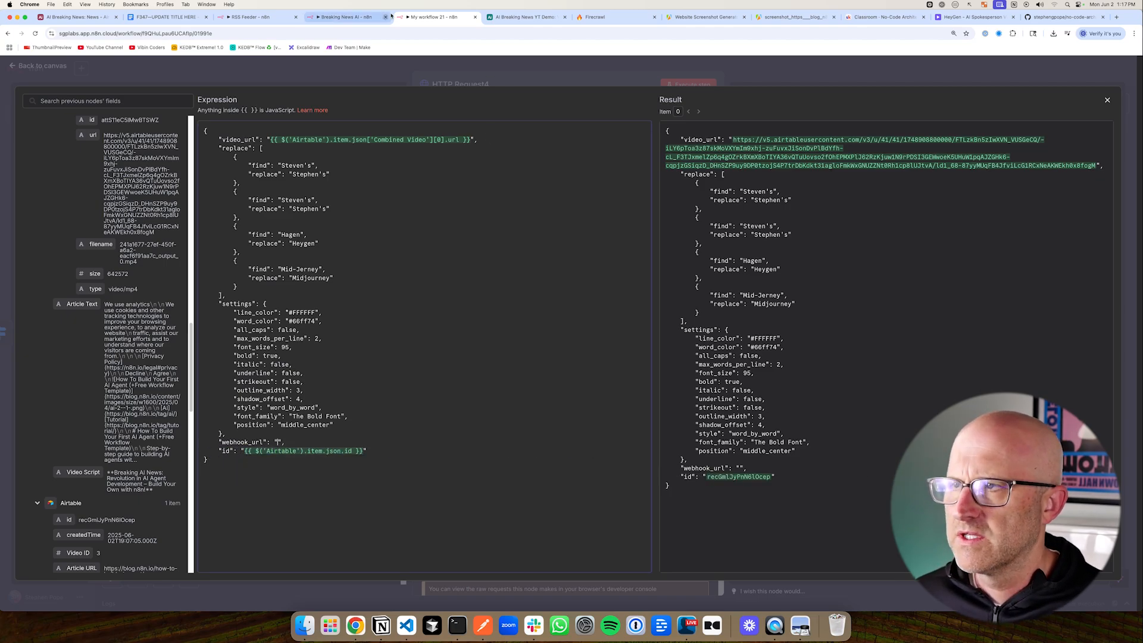
Create a webhook-triggered Airtable automation and paste its URL into webhook_url
{"action": "left_click", "coordinate": [509, 17]}
{"action": "left_click", "coordinate": [201, 69]}
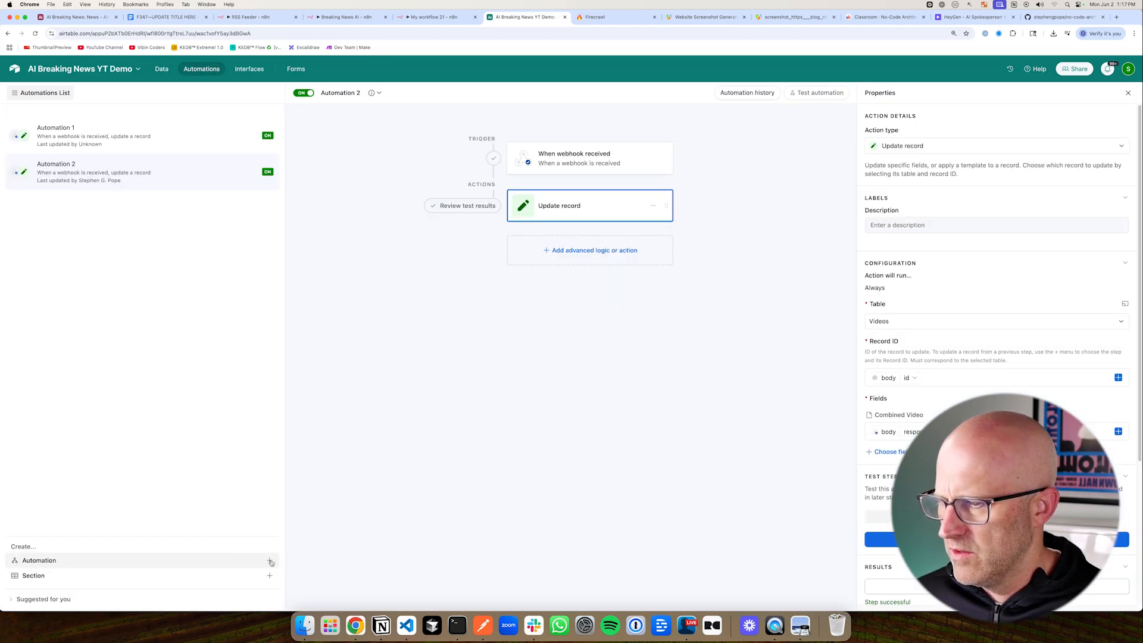
{"action": "left_click", "coordinate": [269, 560]}
{"action": "left_click", "coordinate": [697, 284]}
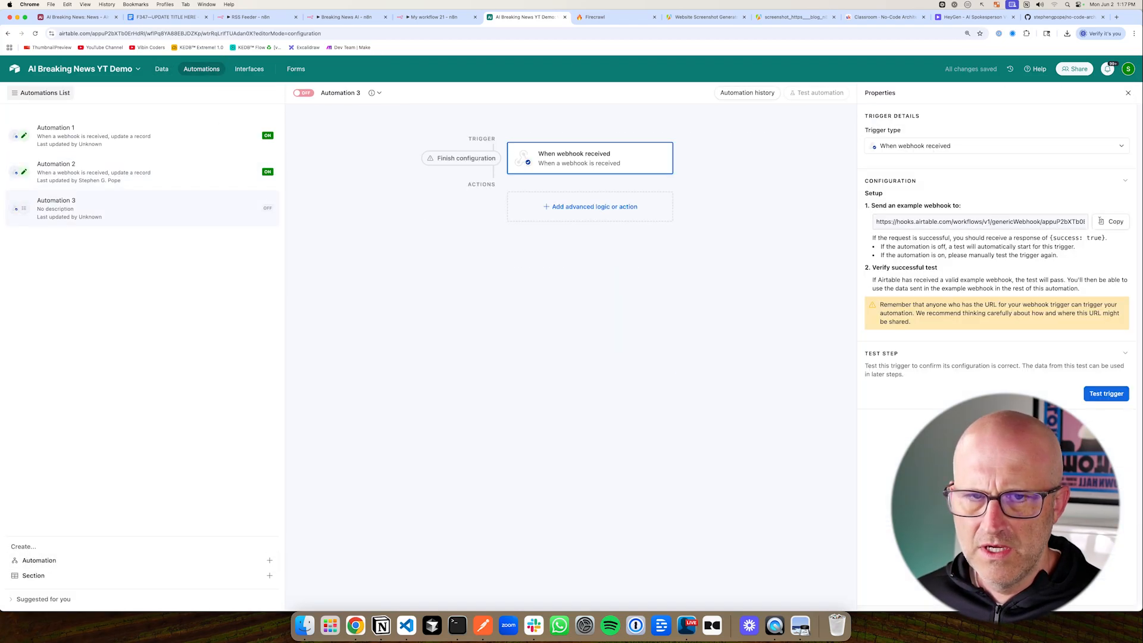
{"action": "left_click", "coordinate": [469, 14]}
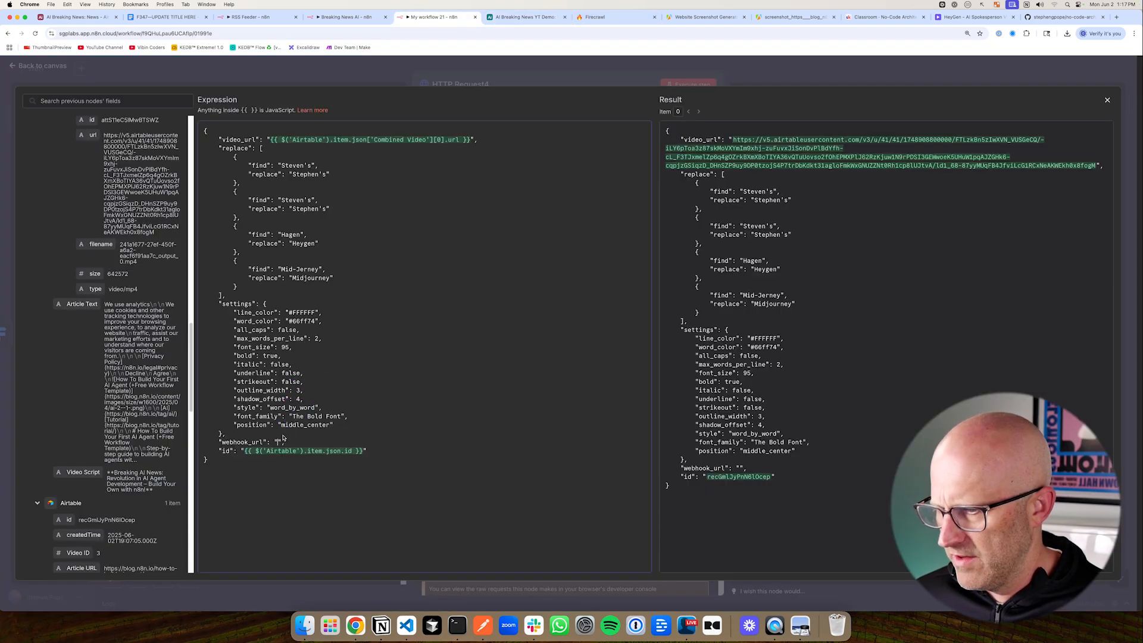
{"action": "key", "text": "super+v"}
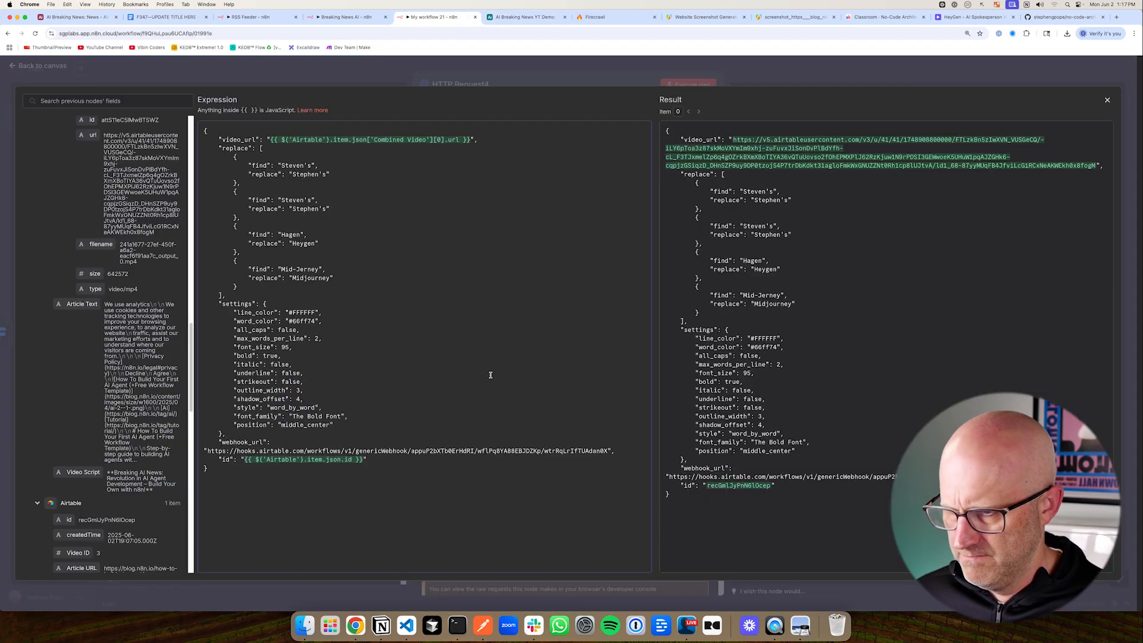
Execute the caption request step, then go back to the Airtable automation
{"action": "key", "text": "Escape"}
{"action": "left_click", "coordinate": [684, 88]}
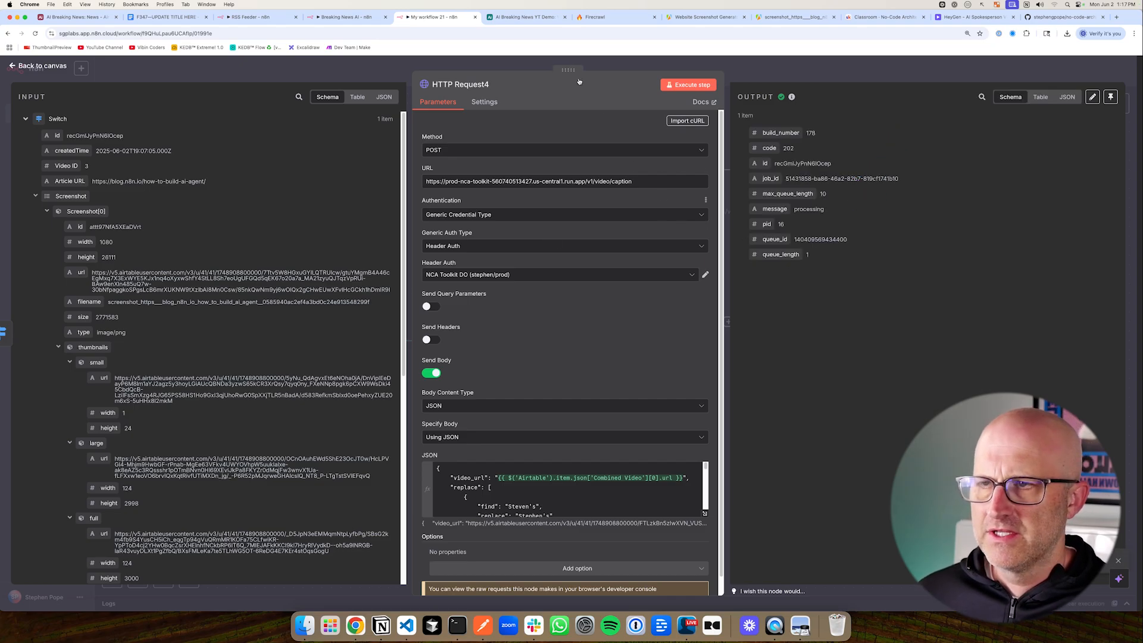
{"action": "left_click", "coordinate": [542, 22]}
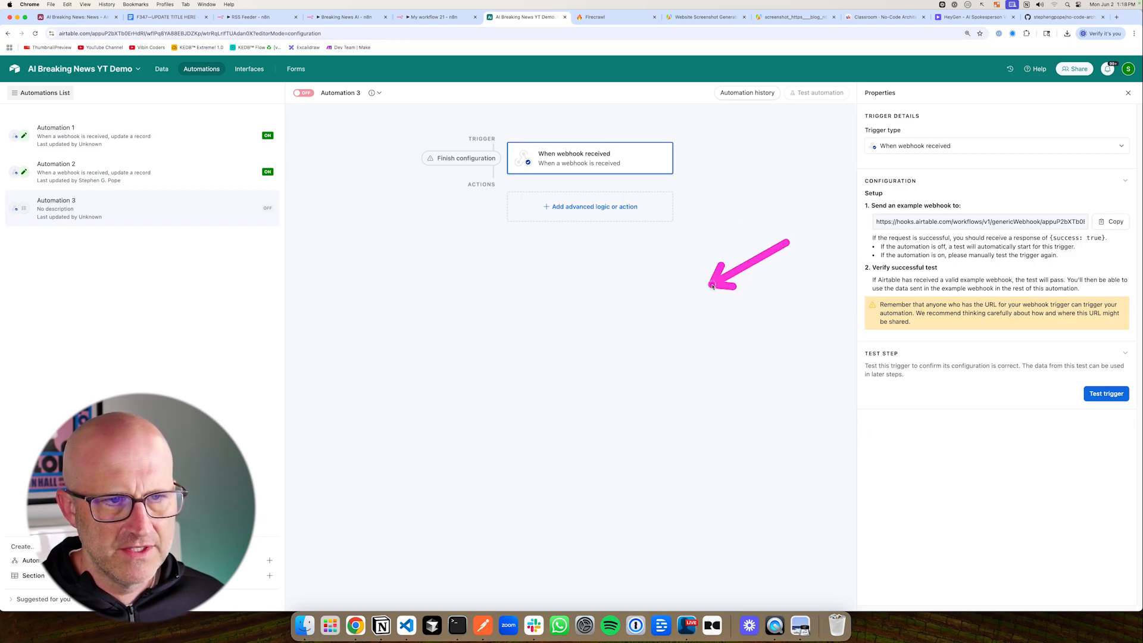
Add an Update record action on the Videos table with Record ID from the webhook body id
{"action": "left_click", "coordinate": [905, 513]}
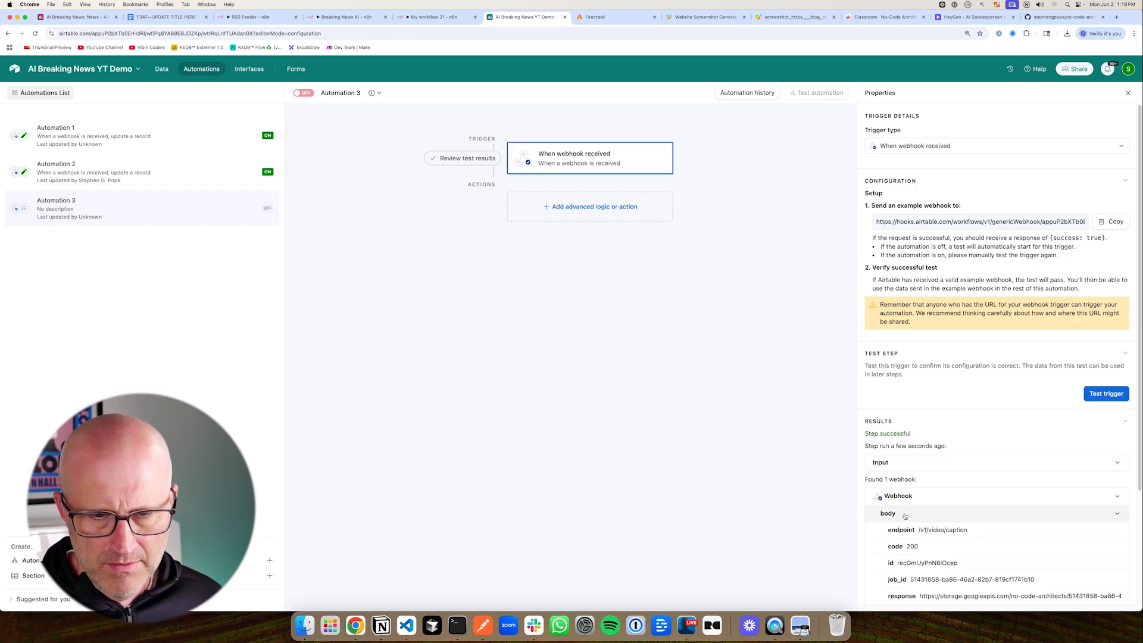
{"action": "left_click", "coordinate": [584, 207]}
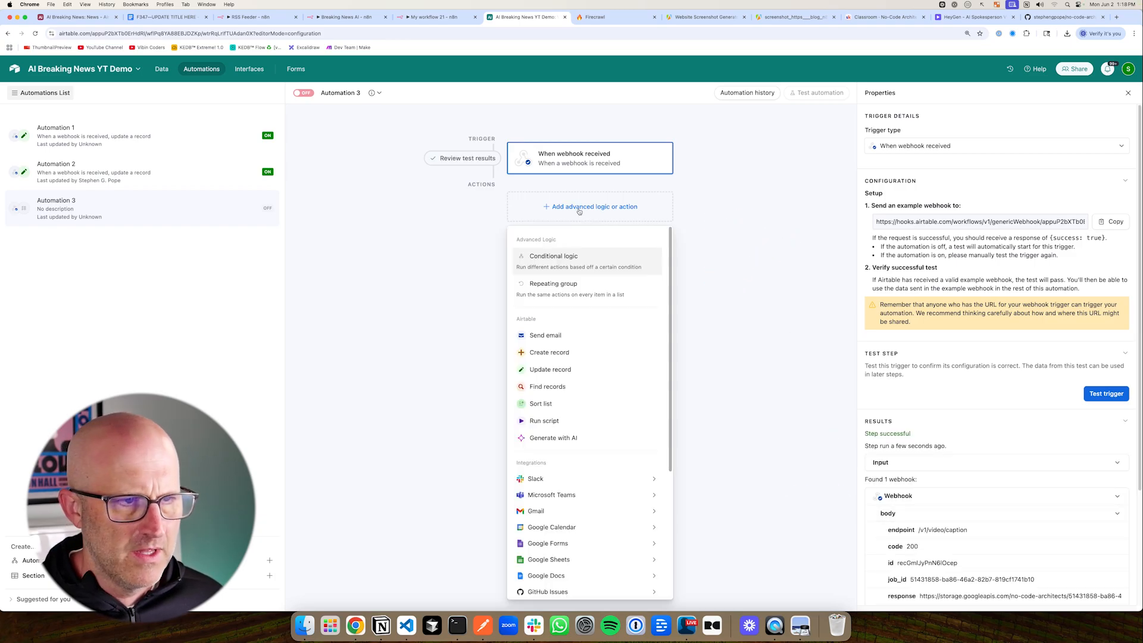
{"action": "left_click", "coordinate": [549, 373]}
{"action": "left_click", "coordinate": [885, 325]}
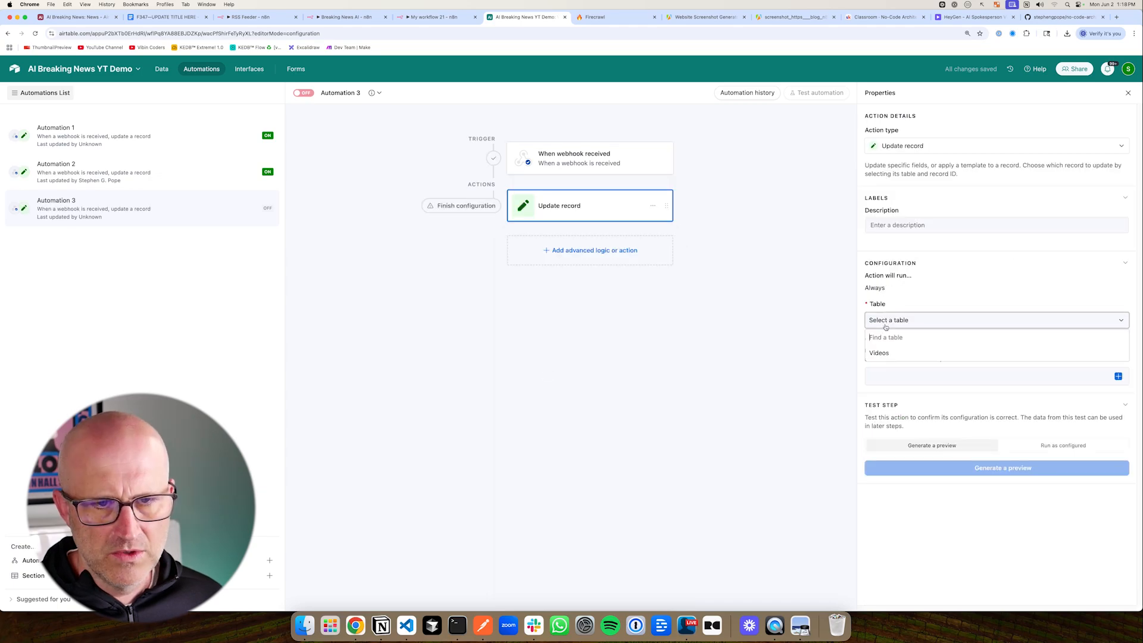
{"action": "left_click", "coordinate": [887, 355]}
{"action": "left_click", "coordinate": [1117, 379]}
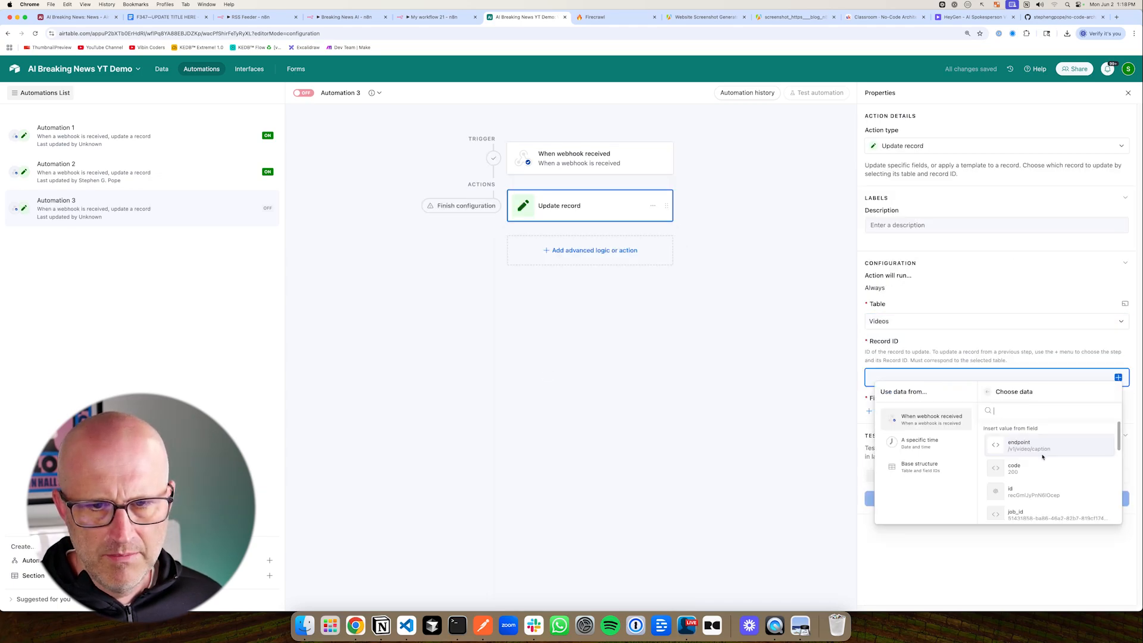
{"action": "left_click", "coordinate": [1025, 494]}
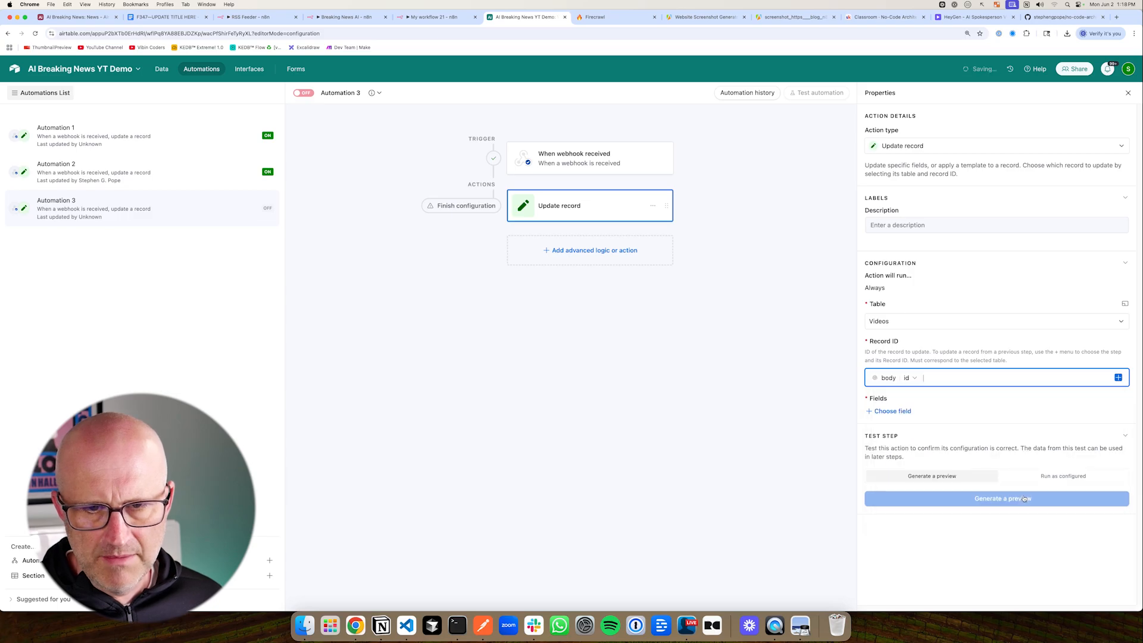
Set the Captioned Video field to the webhook body's response
{"action": "left_click", "coordinate": [892, 411]}
{"action": "scroll", "coordinate": [941, 508], "scroll_direction": "down", "scroll_amount": 3}
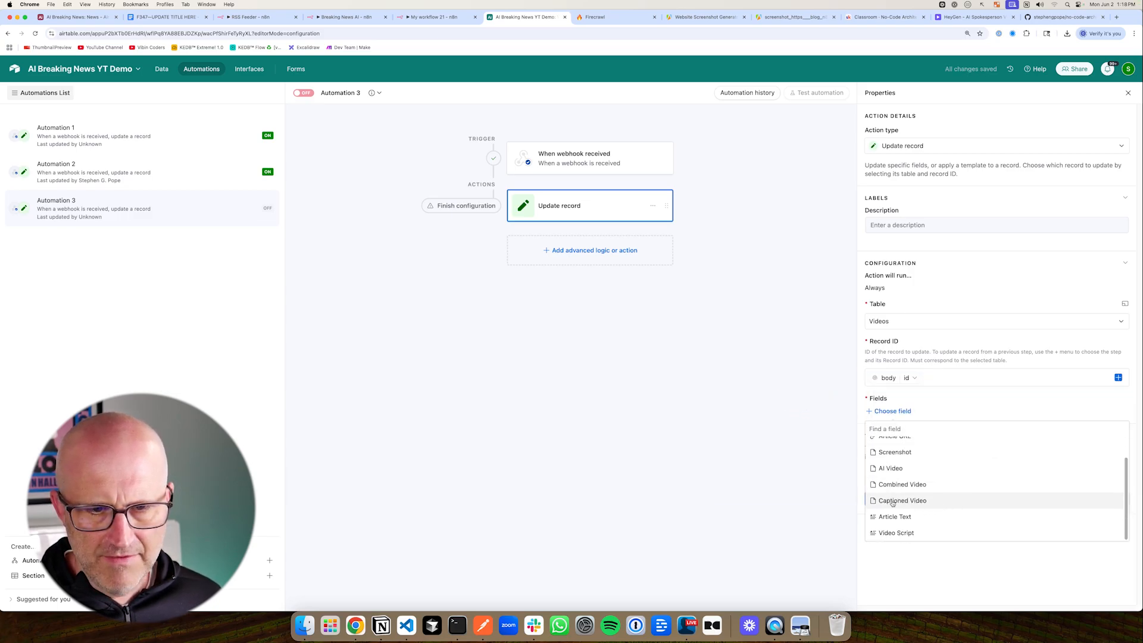
{"action": "left_click", "coordinate": [892, 500]}
{"action": "left_click", "coordinate": [1118, 431]}
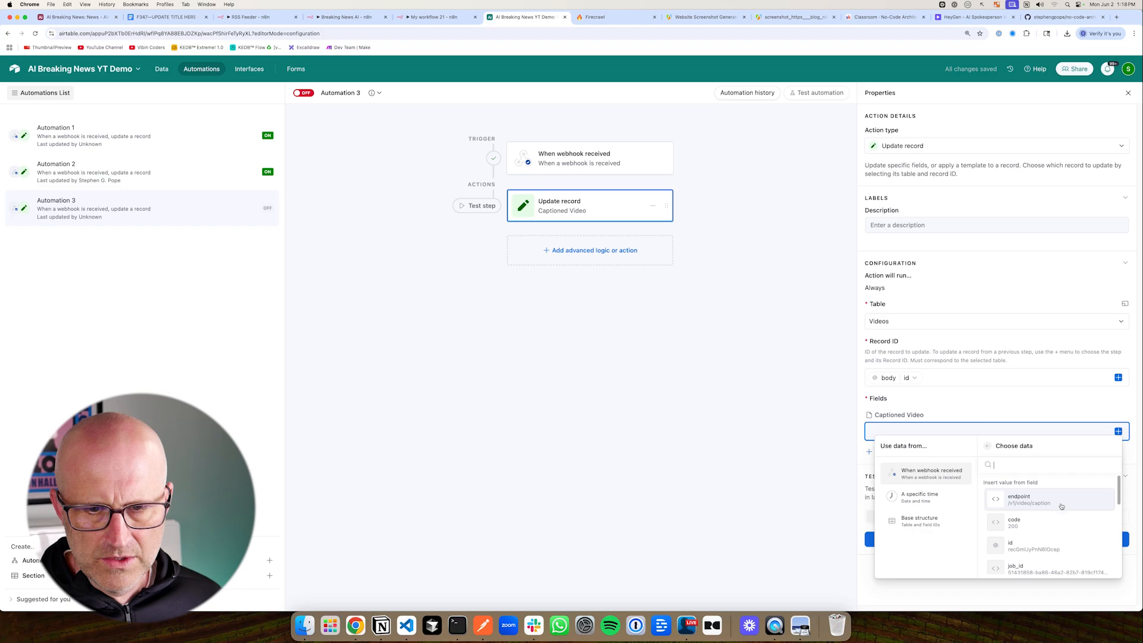
{"action": "scroll", "coordinate": [1061, 506], "scroll_direction": "down", "scroll_amount": 3}
{"action": "left_click", "coordinate": [1057, 524]}
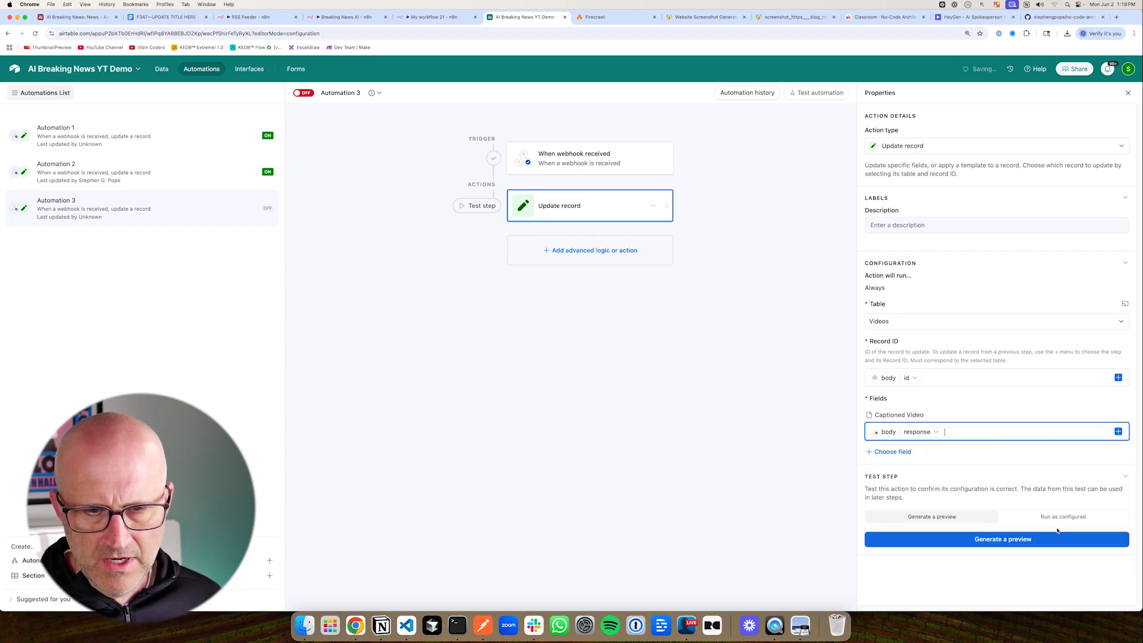
Test the update action successfully and switch Automation 3 on
{"action": "left_click", "coordinate": [1047, 516]}
{"action": "left_click", "coordinate": [1044, 543]}
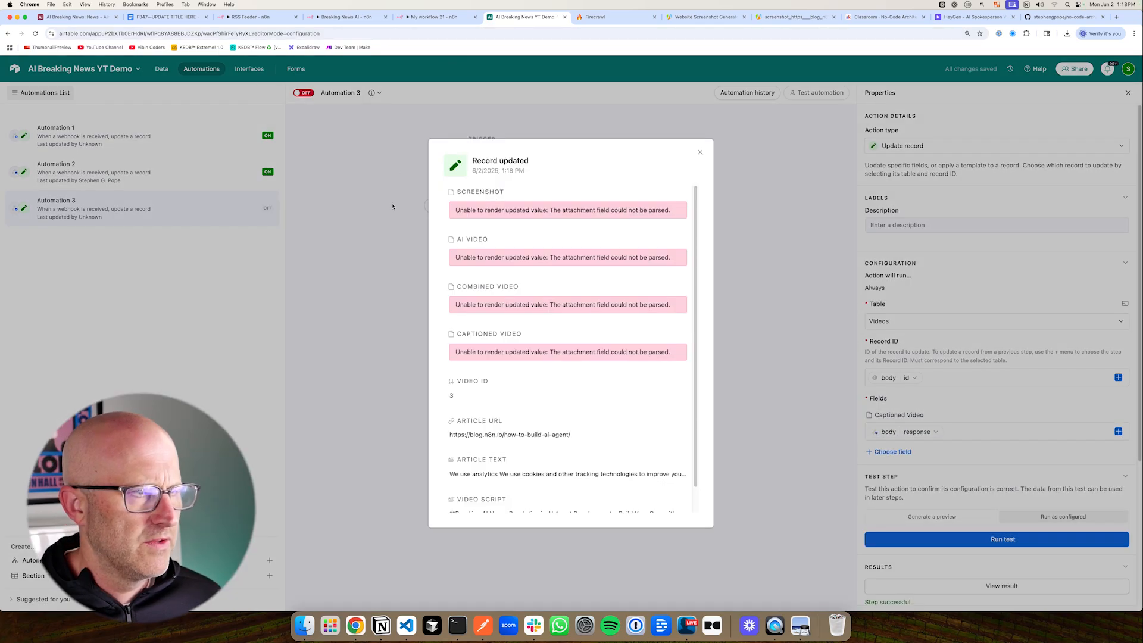
{"action": "left_click", "coordinate": [393, 206]}
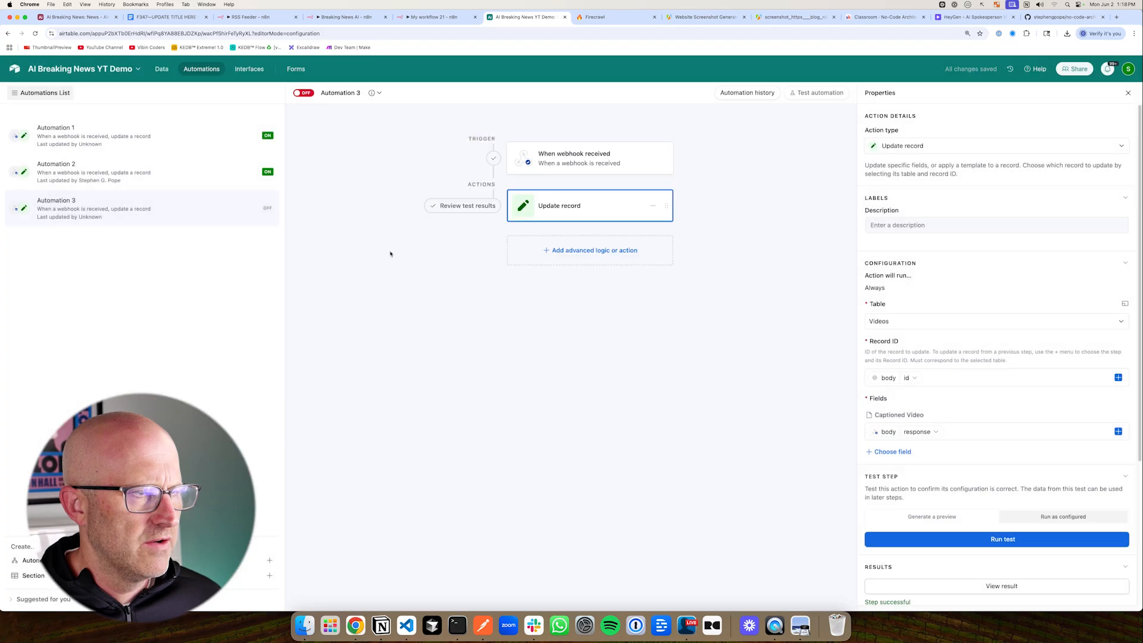
{"action": "left_click", "coordinate": [305, 94]}
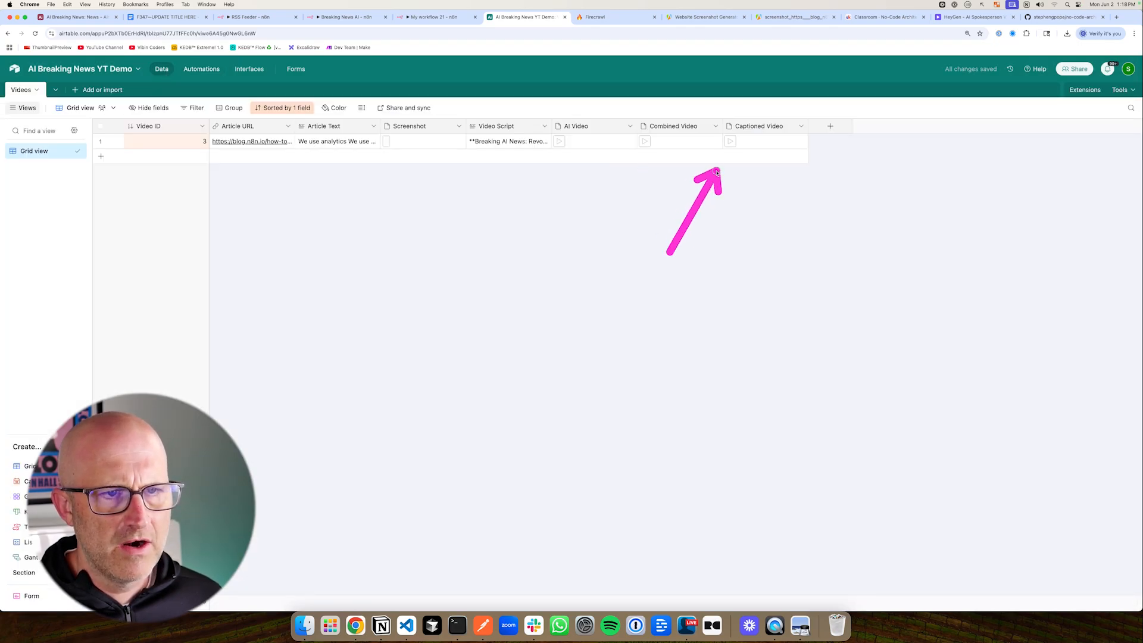
Open and play the captioned mp4 from the Captioned Video cell
{"action": "left_click", "coordinate": [733, 145]}
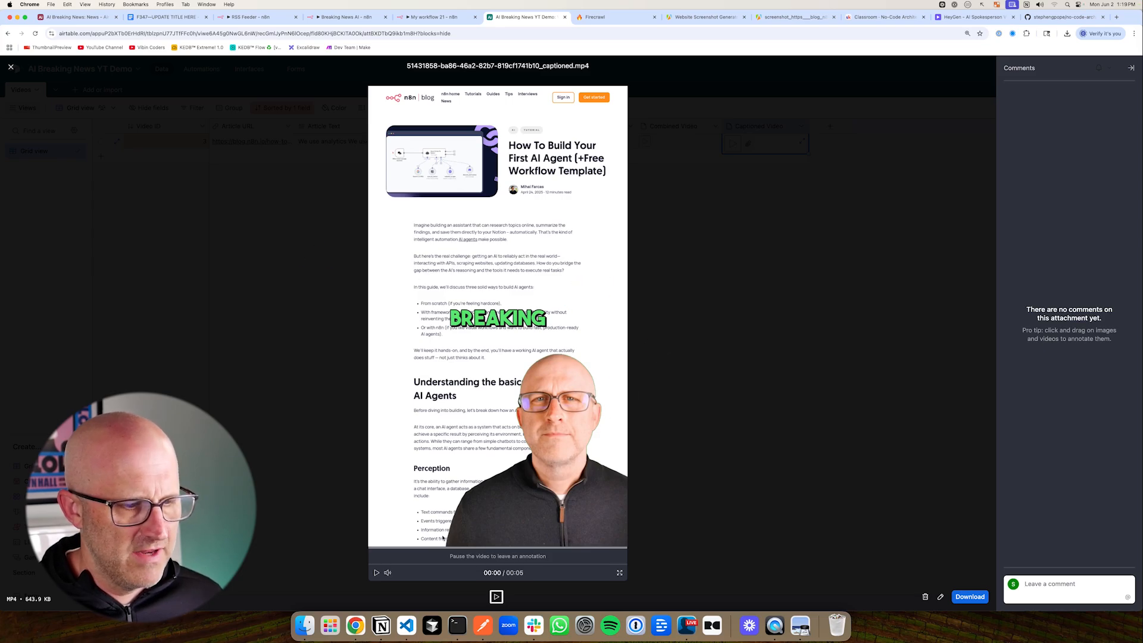
{"action": "left_click", "coordinate": [378, 572]}
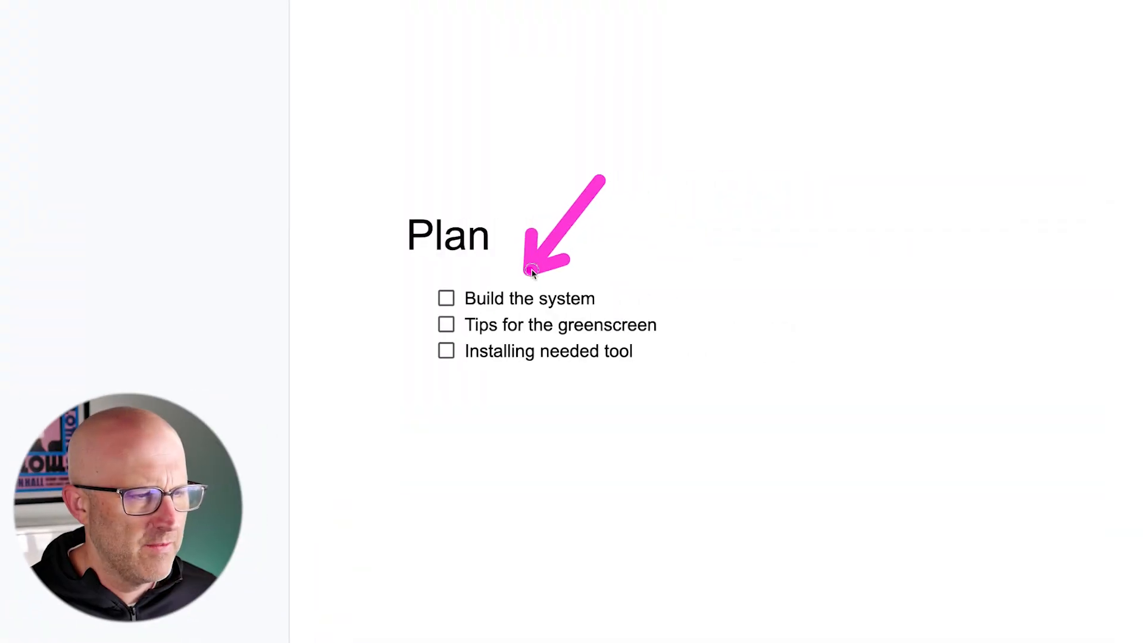
Tick Build the system in the Plan checklist and bring up the no-code-architects-toolkit repo
{"action": "left_click", "coordinate": [445, 300]}
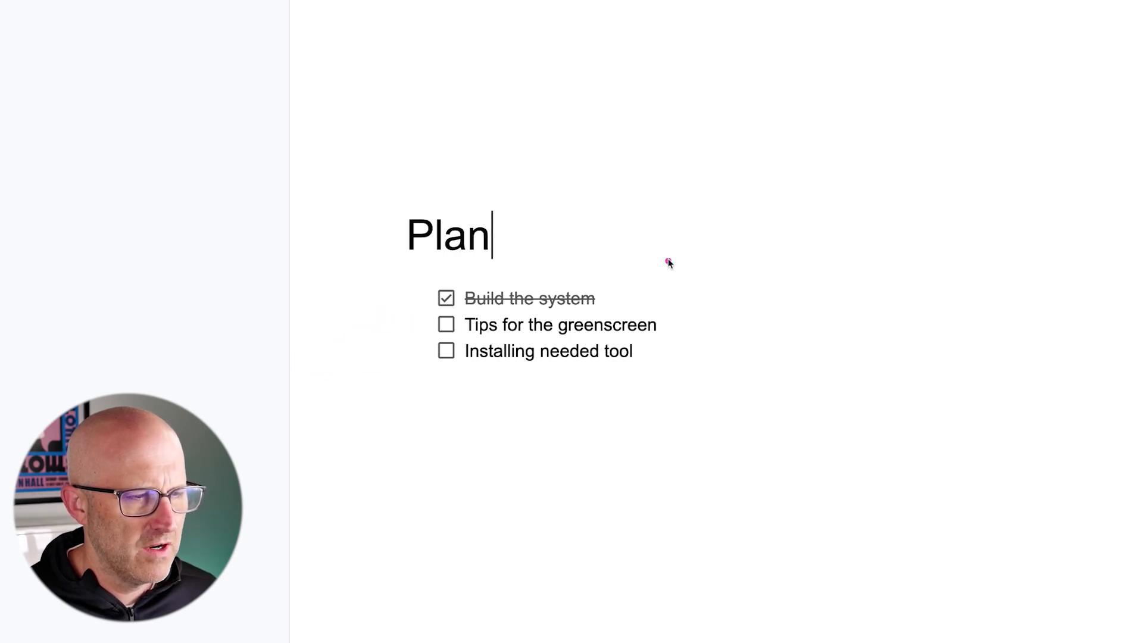
{"action": "left_click_drag", "start_coordinate": [671, 224], "coordinate": [618, 301]}
{"action": "left_click", "coordinate": [466, 489]}
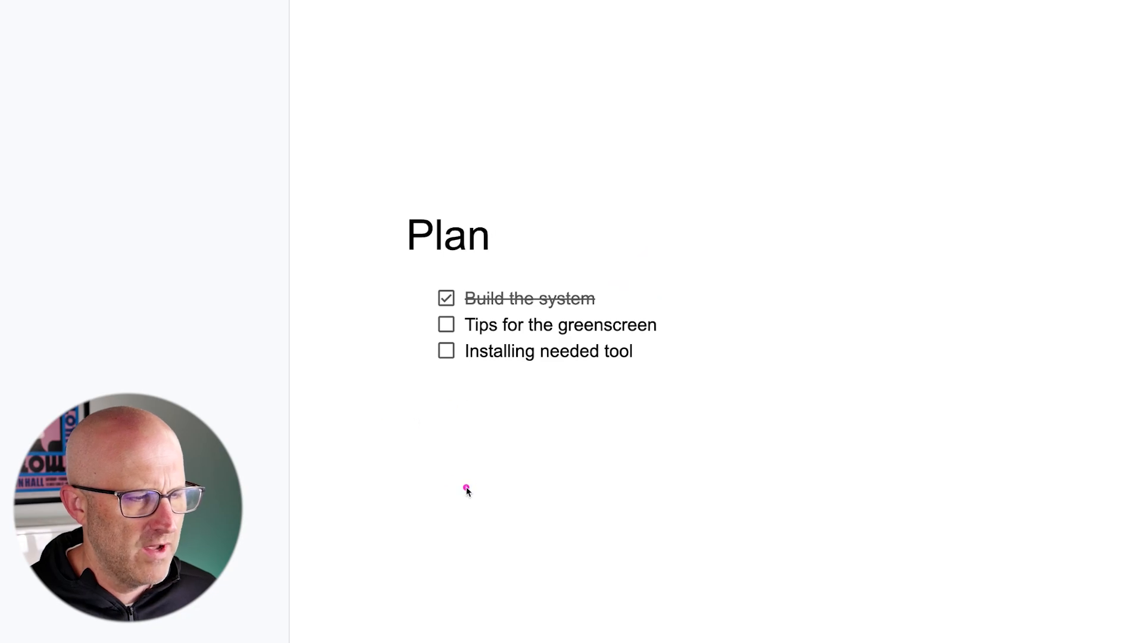
{"action": "left_click_drag", "start_coordinate": [500, 454], "coordinate": [556, 376]}
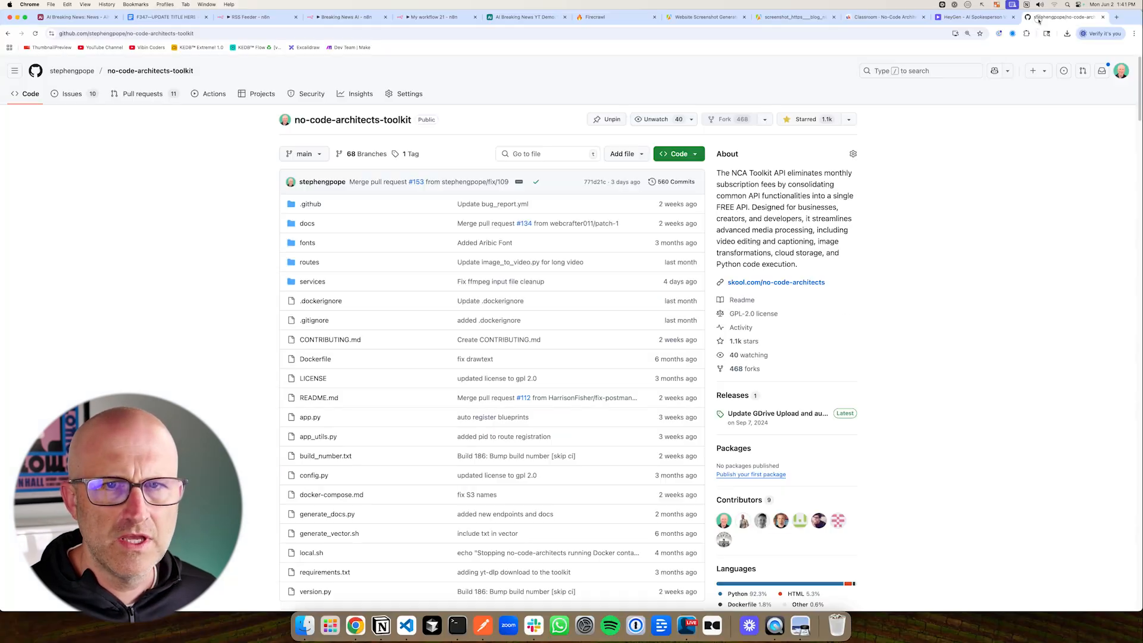
{"action": "mouse_move", "coordinate": [186, 169]}
{"action": "left_mouse_down"}
{"action": "mouse_move", "coordinate": [254, 121]}
{"action": "mouse_move", "coordinate": [254, 238]}
{"action": "left_mouse_up"}
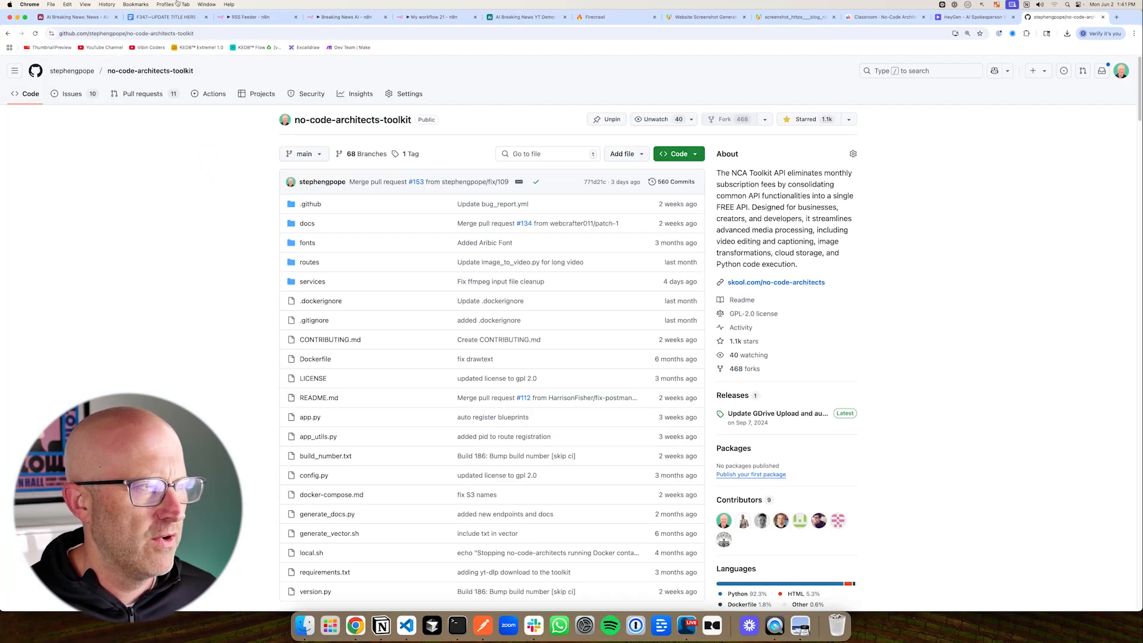
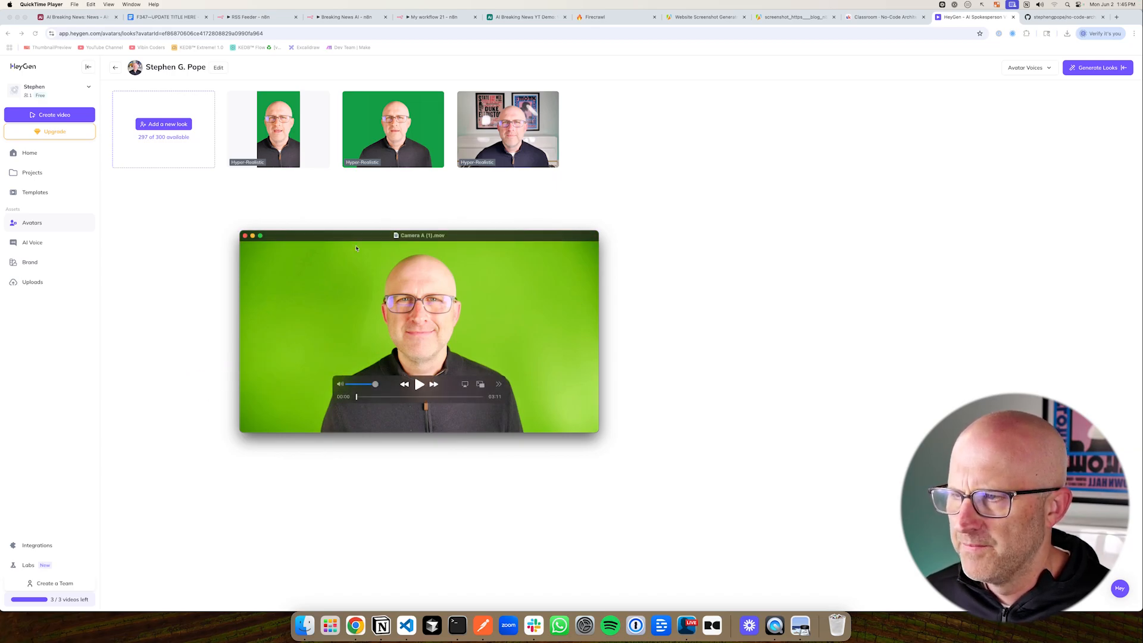
Pan the workflow canvas and select the HTTP Request3 node
{"action": "mouse_move", "coordinate": [463, 194]}
{"action": "left_mouse_down"}
{"action": "mouse_move", "coordinate": [427, 114]}
{"action": "mouse_move", "coordinate": [394, 103]}
{"action": "mouse_move", "coordinate": [367, 124]}
{"action": "mouse_move", "coordinate": [447, 137]}
{"action": "left_mouse_up"}
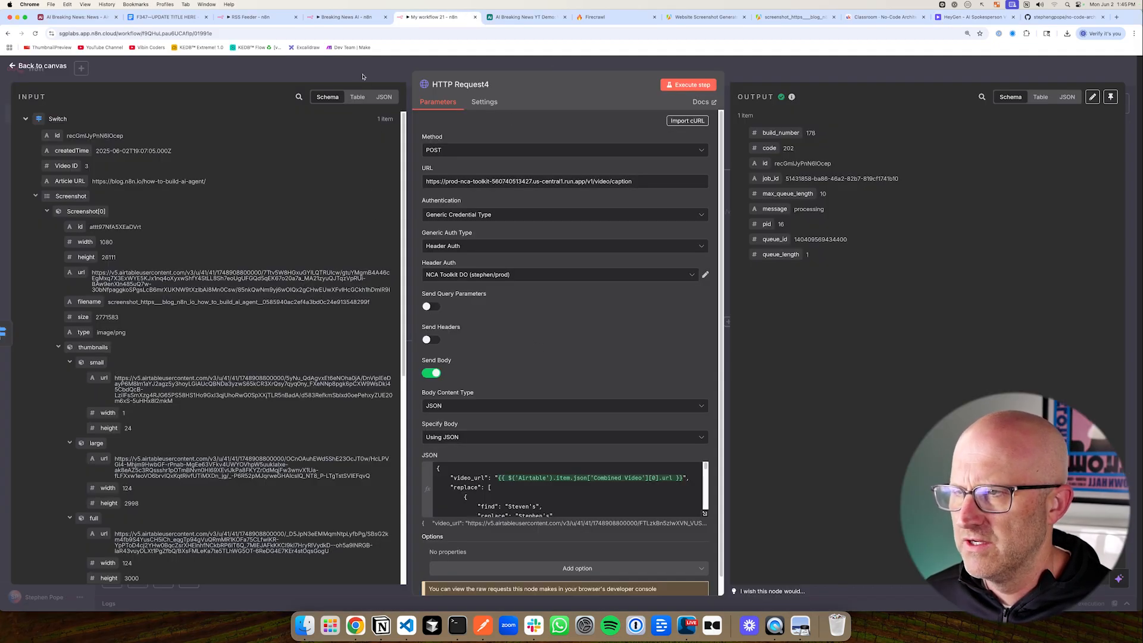
{"action": "left_click", "coordinate": [363, 77]}
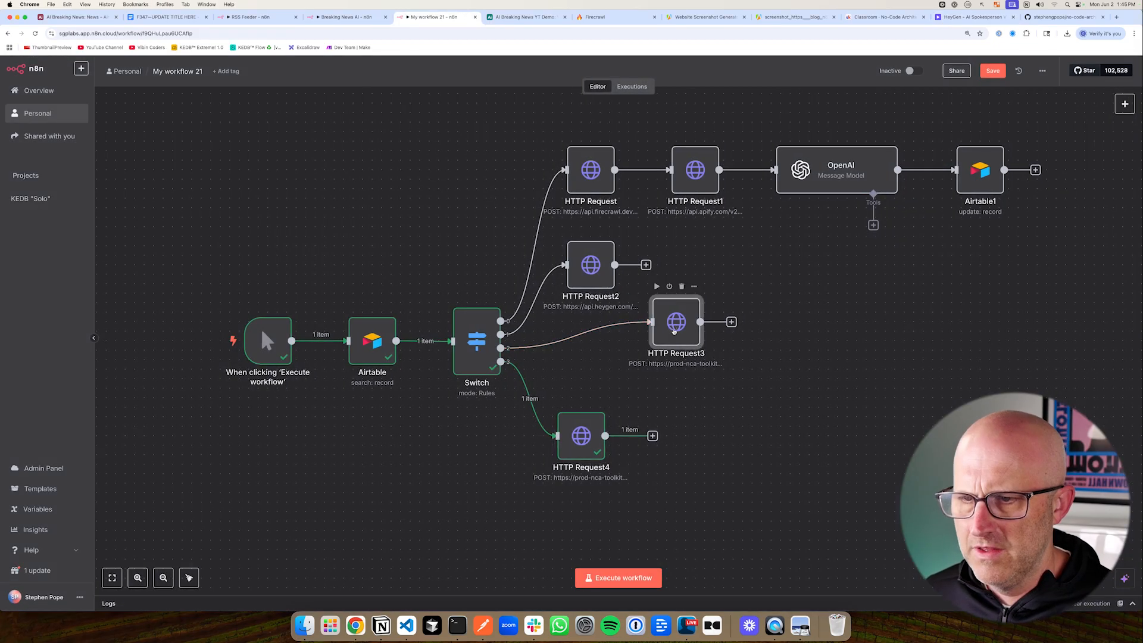
Open HTTP Request3's JSON body in the full editor and select the colorkey value 0x1FAE42
{"action": "double_click", "coordinate": [676, 322]}
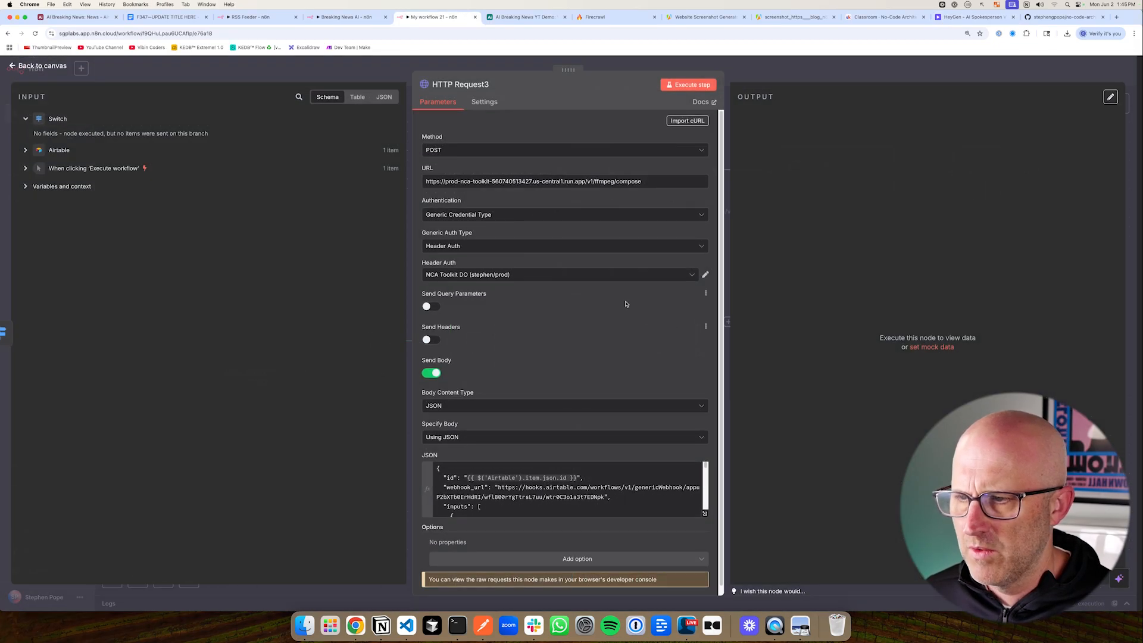
{"action": "left_click", "coordinate": [706, 514]}
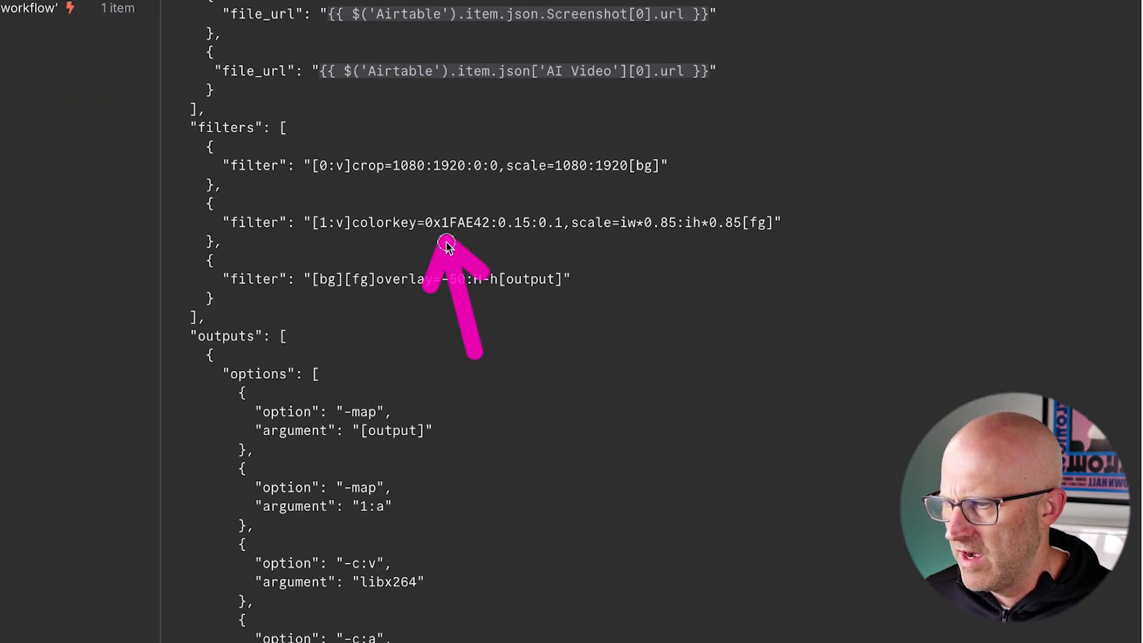
{"action": "double_click", "coordinate": [429, 225]}
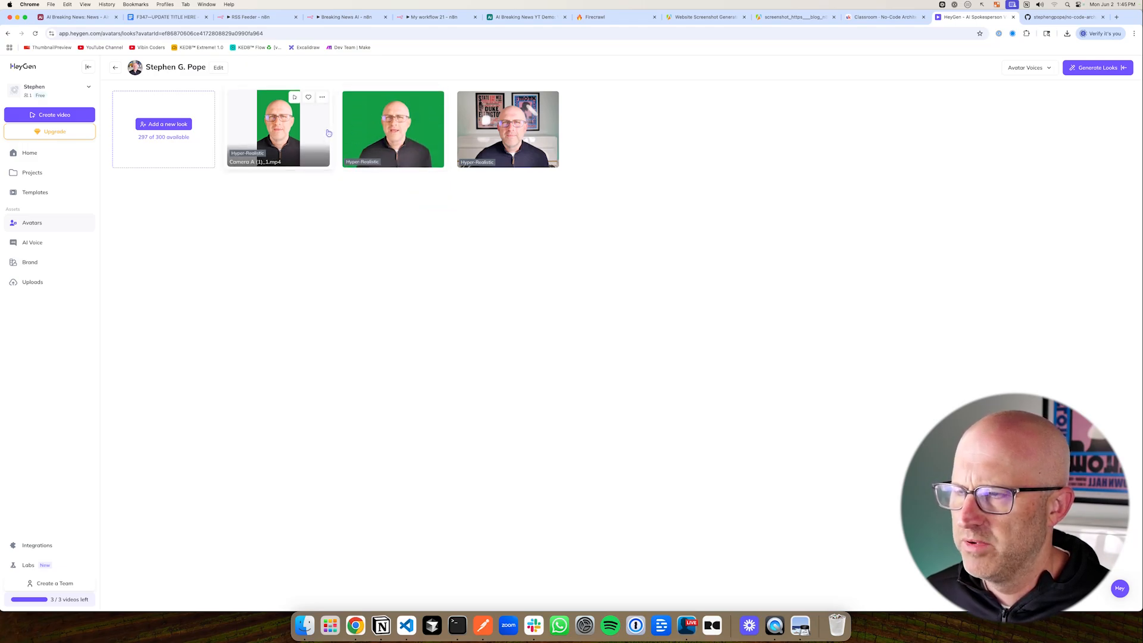
Bring the green-screen Camera A source clip to the front
{"action": "mouse_move", "coordinate": [345, 157]}
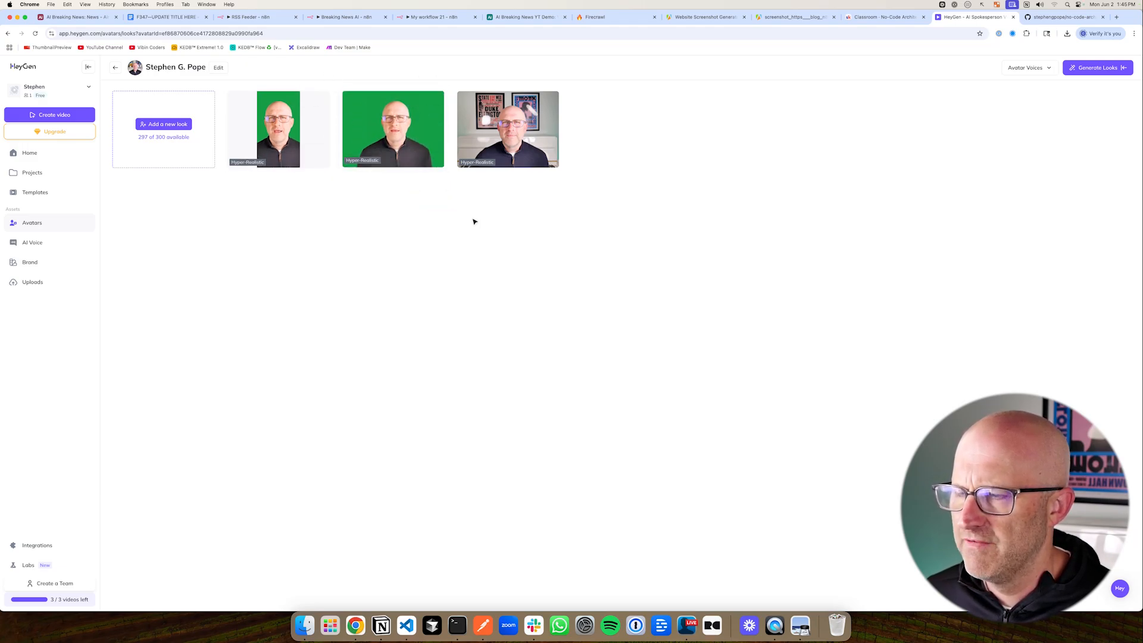
{"action": "key", "text": "super+Tab"}
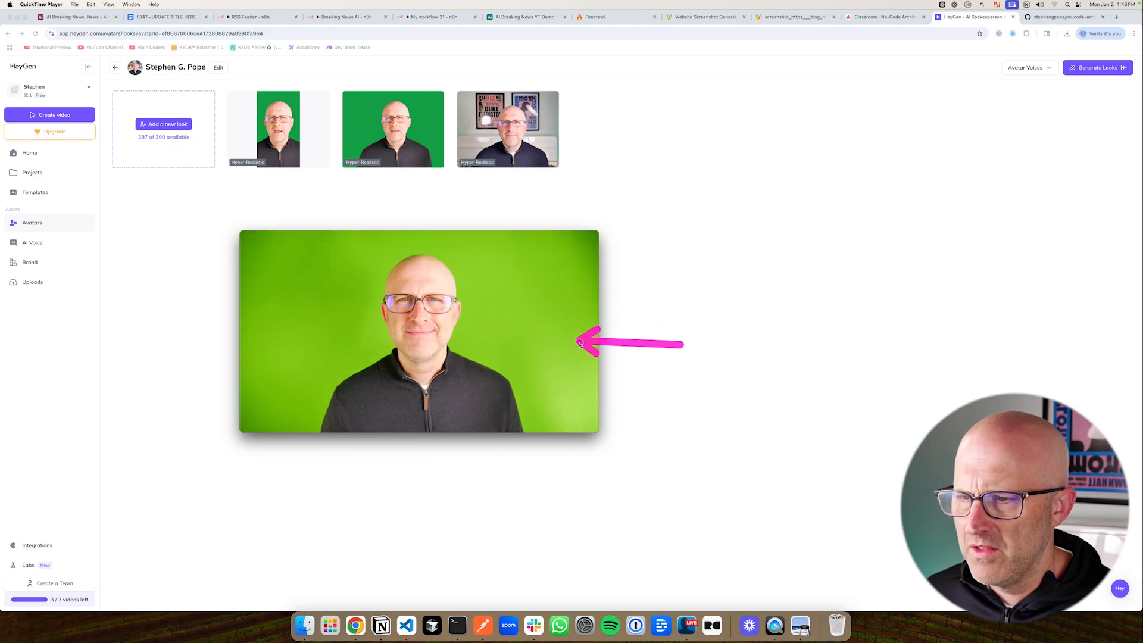
{"action": "mouse_move", "coordinate": [562, 297]}
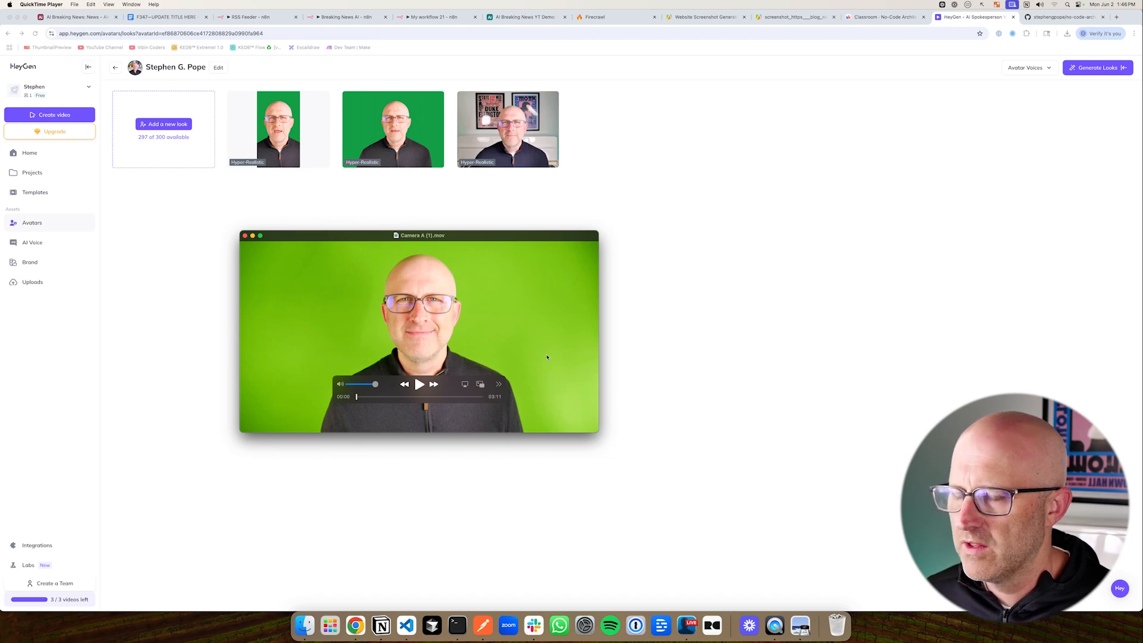
Trace a closed Opacity pen mask around the speaker's shoulders and head
{"action": "mouse_move", "coordinate": [323, 405]}
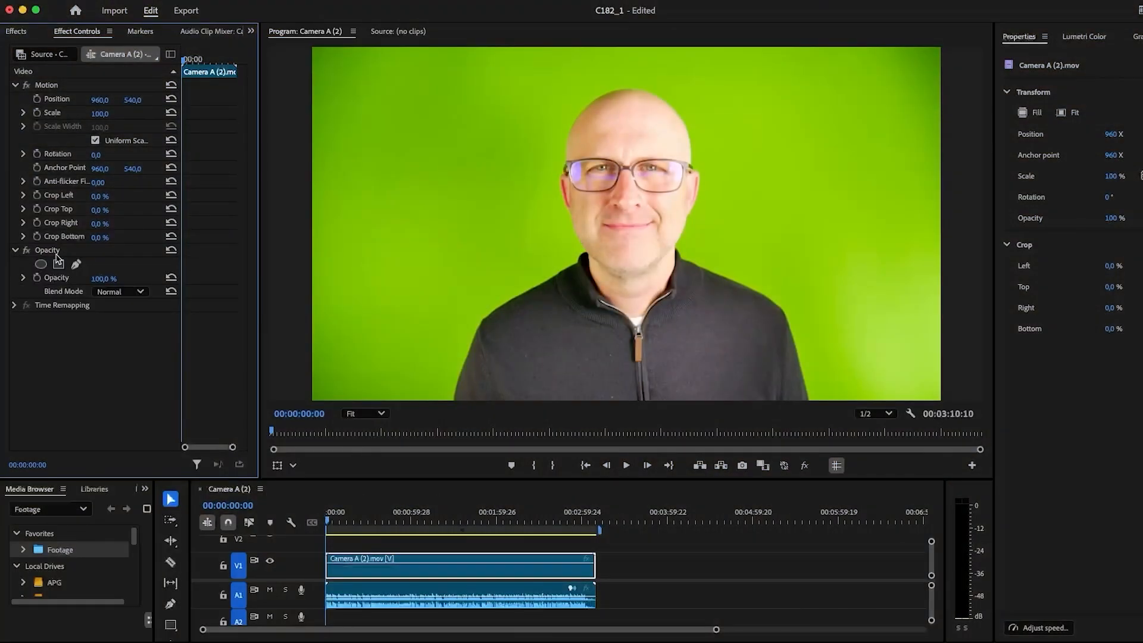
{"action": "left_click", "coordinate": [430, 397]}
{"action": "left_click", "coordinate": [438, 361]}
{"action": "left_click", "coordinate": [454, 325]}
{"action": "left_click", "coordinate": [472, 300]}
{"action": "left_click", "coordinate": [507, 278]}
{"action": "left_click", "coordinate": [537, 260]}
{"action": "left_click", "coordinate": [550, 244]}
{"action": "left_click", "coordinate": [544, 196]}
{"action": "left_click", "coordinate": [537, 152]}
{"action": "left_click", "coordinate": [550, 108]}
{"action": "left_click", "coordinate": [578, 85]}
{"action": "left_click", "coordinate": [617, 75]}
{"action": "left_click", "coordinate": [658, 73]}
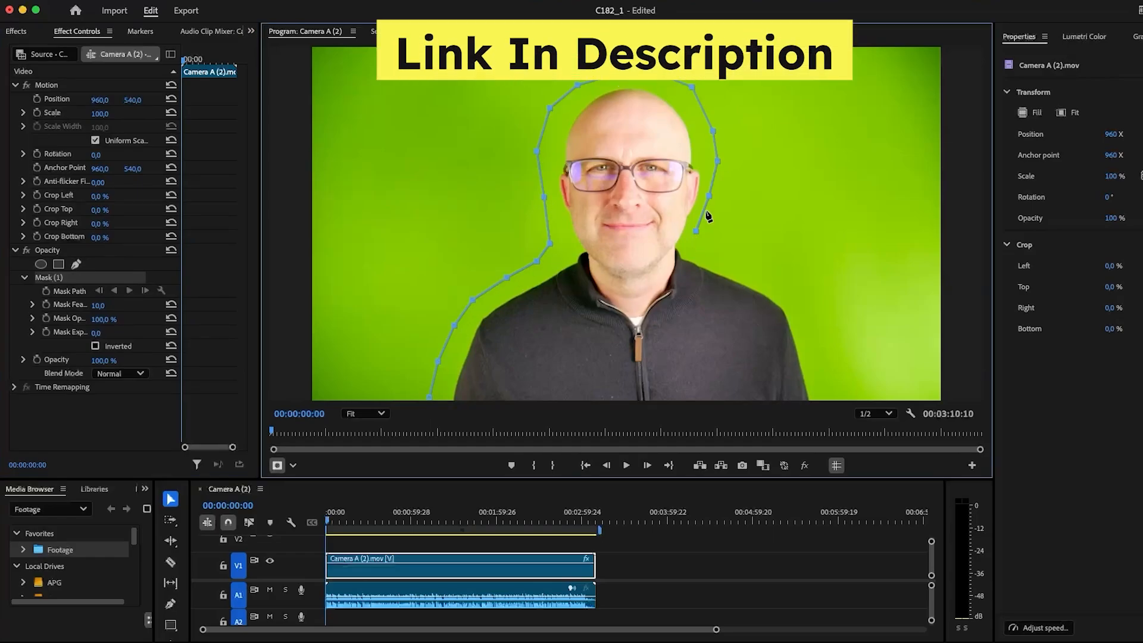
{"action": "left_click", "coordinate": [431, 397]}
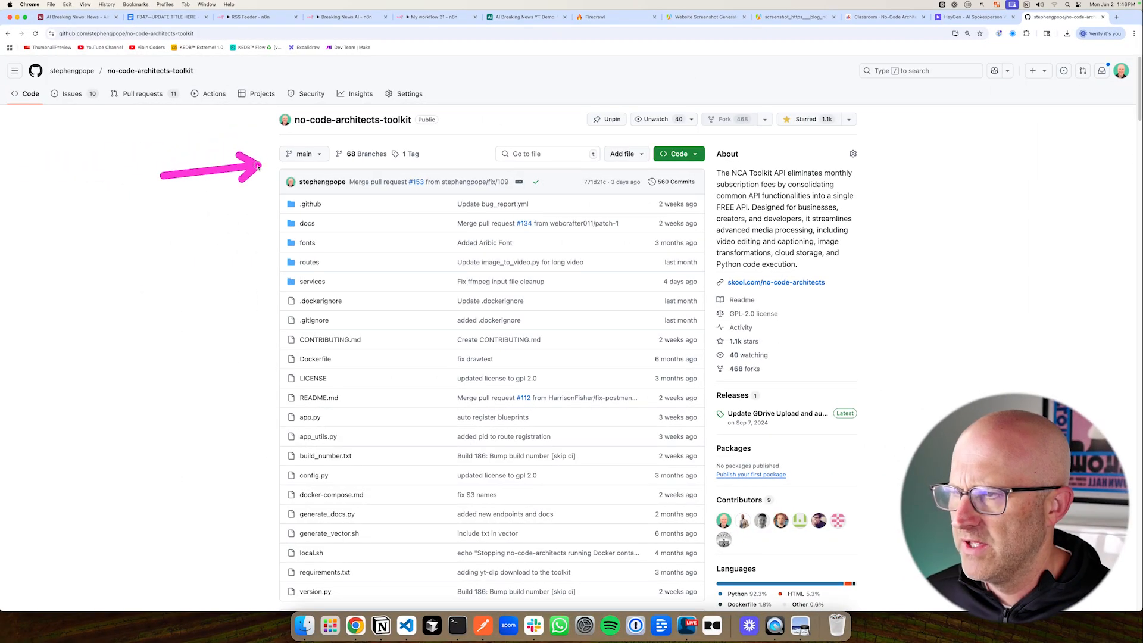
{"action": "scroll", "coordinate": [491, 333], "scroll_direction": "down", "scroll_amount": 6}
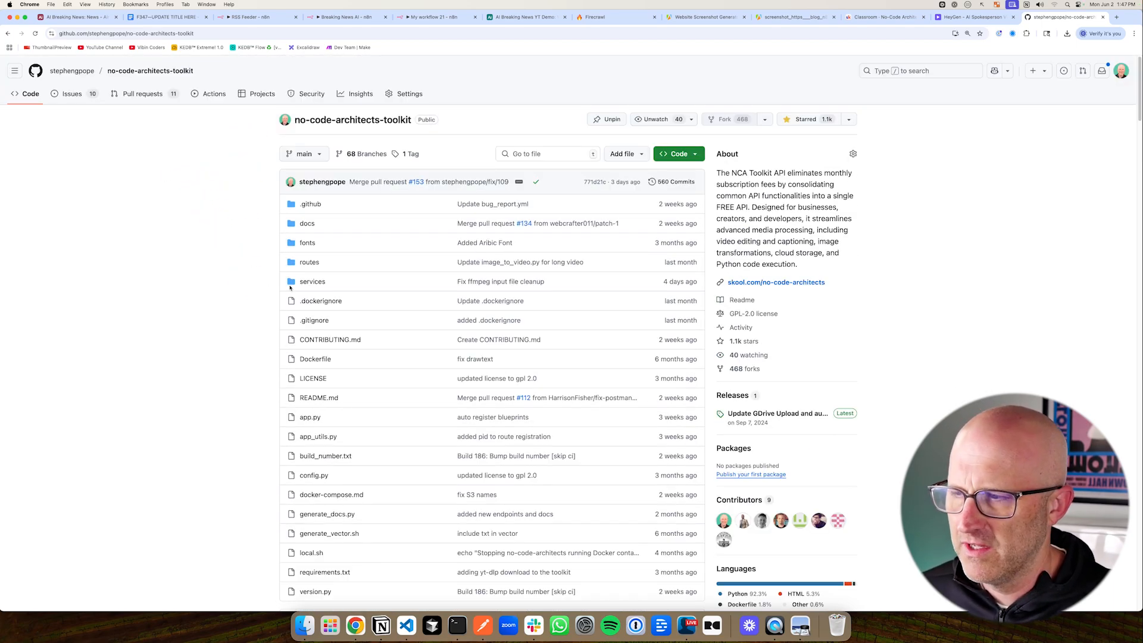
{"action": "scroll", "coordinate": [290, 288], "scroll_direction": "down", "scroll_amount": 10}
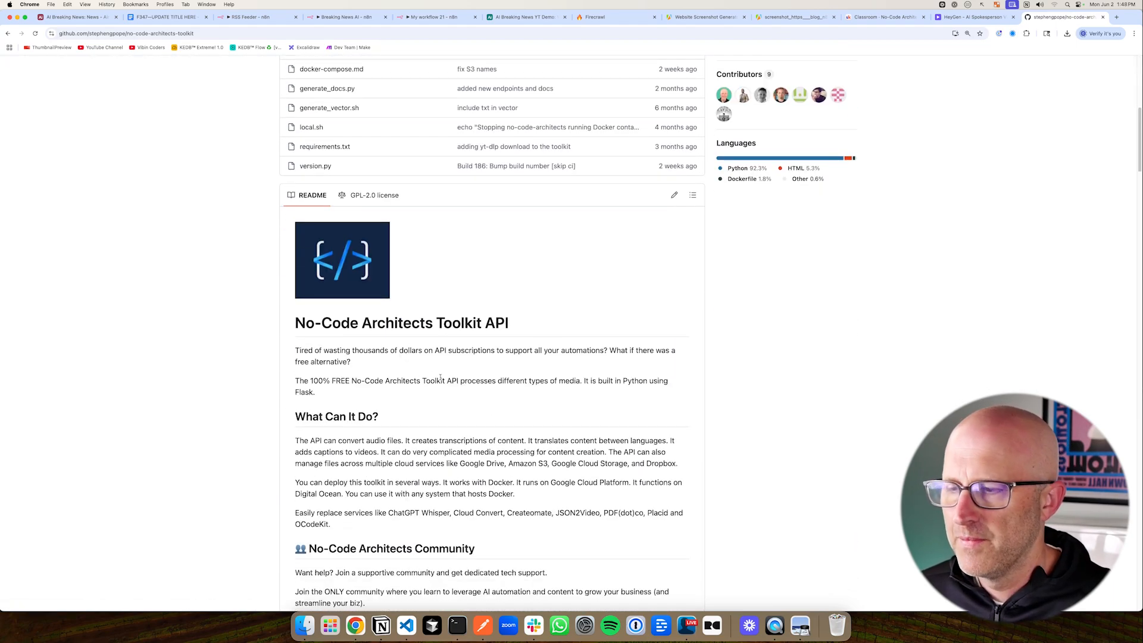
{"action": "scroll", "coordinate": [345, 410], "scroll_direction": "down", "scroll_amount": 10}
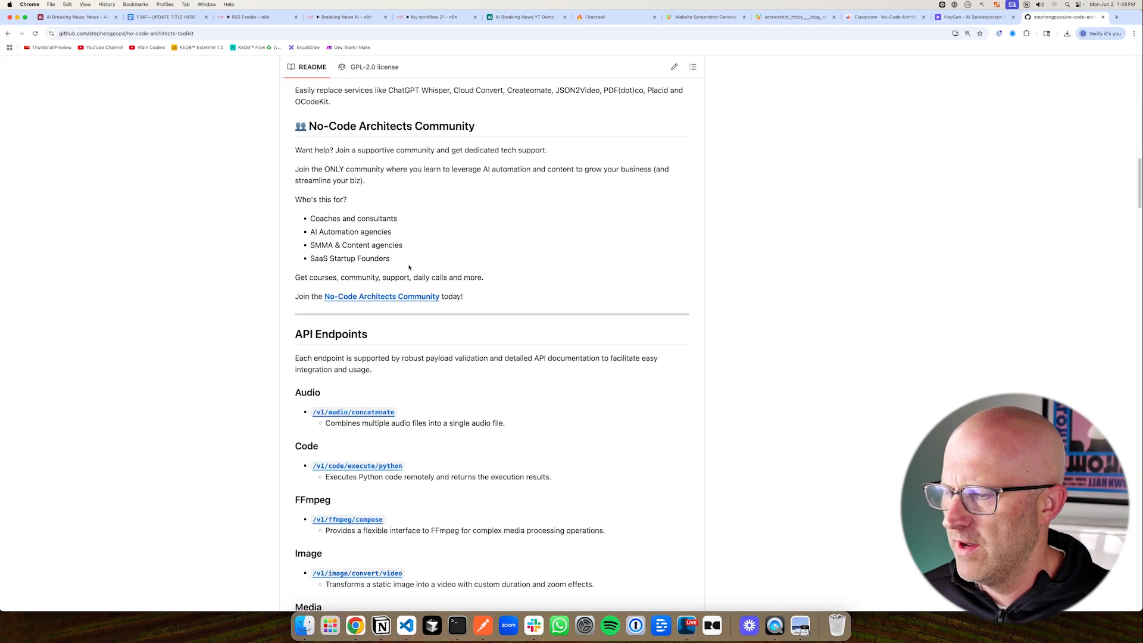
{"action": "scroll", "coordinate": [409, 267], "scroll_direction": "down", "scroll_amount": 20}
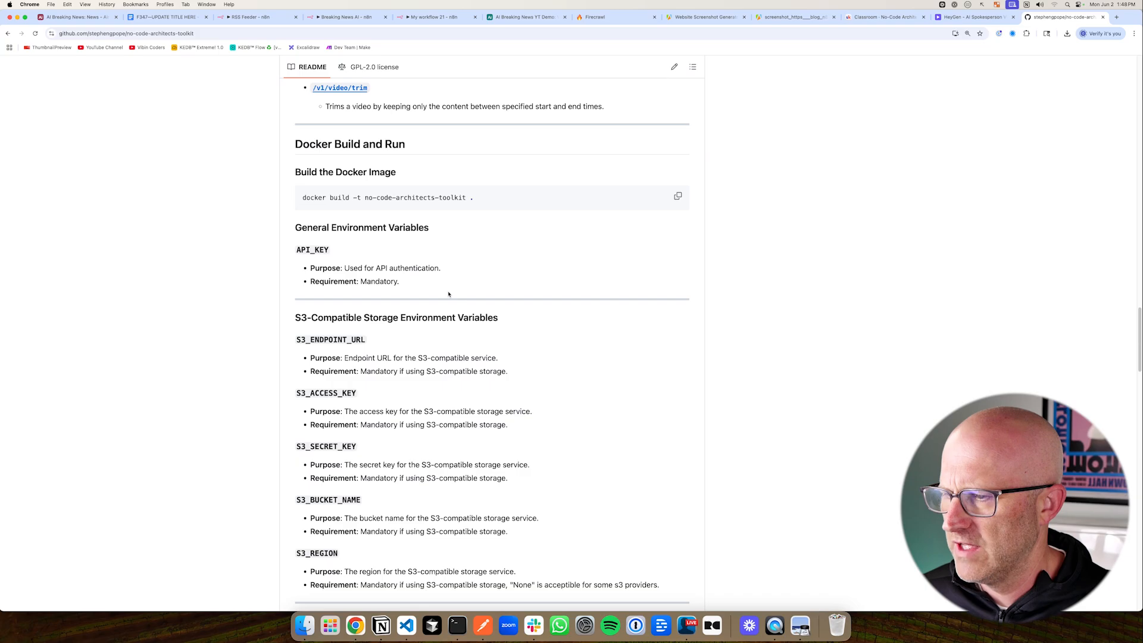
{"action": "scroll", "coordinate": [452, 294], "scroll_direction": "down", "scroll_amount": 20}
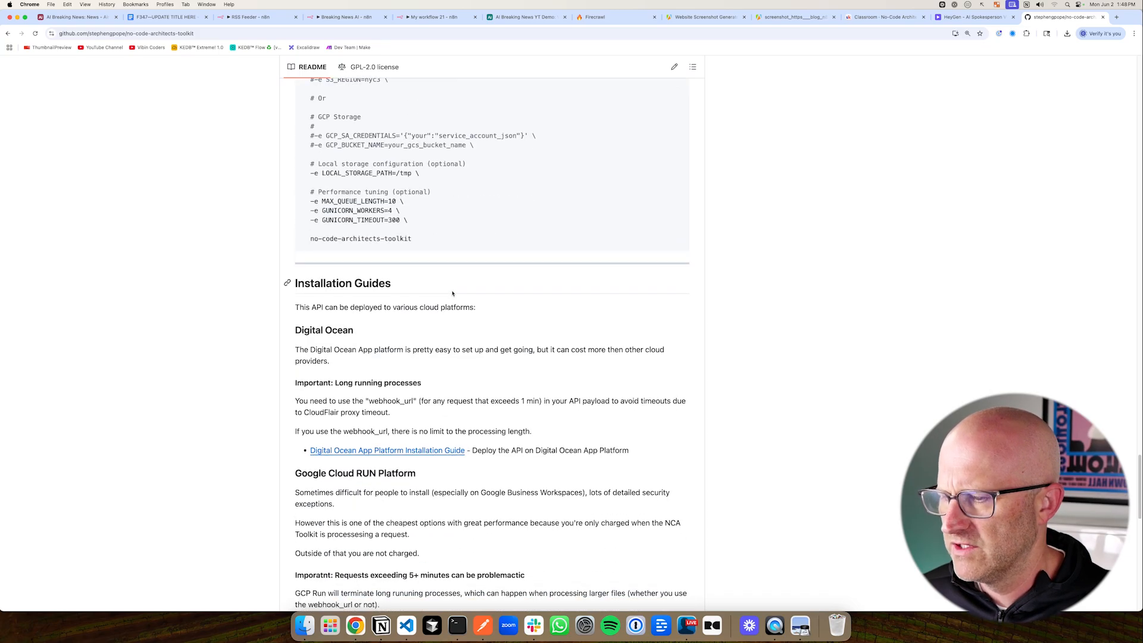
{"action": "mouse_move", "coordinate": [129, 168]}
{"action": "left_mouse_down"}
{"action": "mouse_move", "coordinate": [262, 273]}
{"action": "mouse_move", "coordinate": [253, 400]}
{"action": "mouse_move", "coordinate": [255, 382]}
{"action": "left_mouse_up"}
{"action": "scroll", "coordinate": [270, 495], "scroll_direction": "up", "scroll_amount": 1}
{"action": "scroll", "coordinate": [270, 494], "scroll_direction": "down", "scroll_amount": 3}
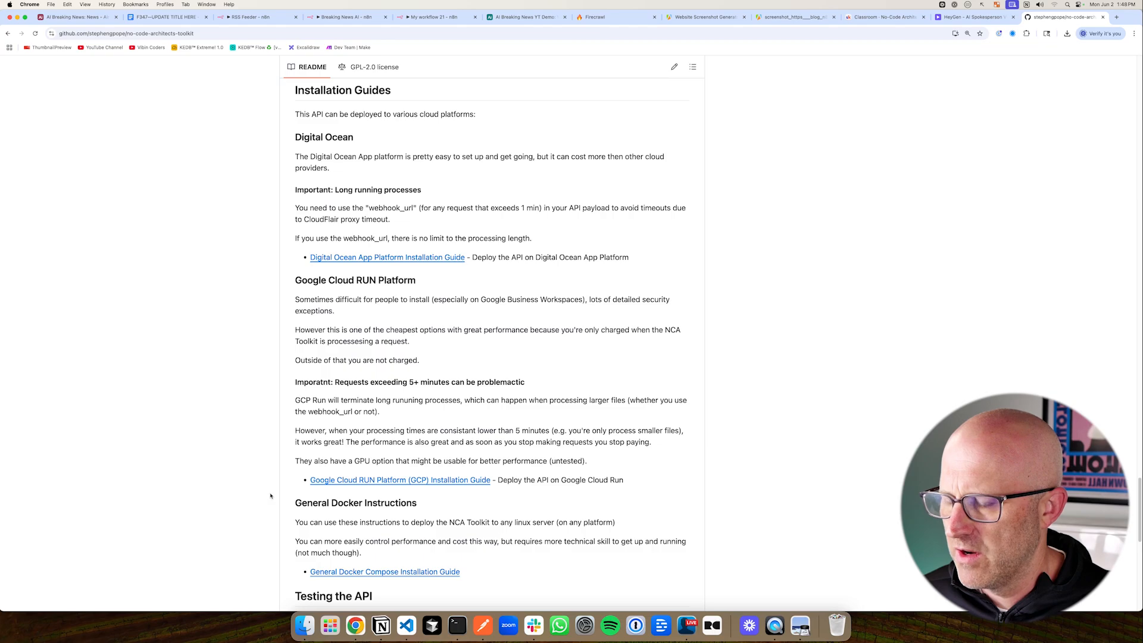
{"action": "mouse_move", "coordinate": [189, 493]}
{"action": "left_mouse_down"}
{"action": "mouse_move", "coordinate": [255, 500]}
{"action": "mouse_move", "coordinate": [270, 553]}
{"action": "left_mouse_up"}
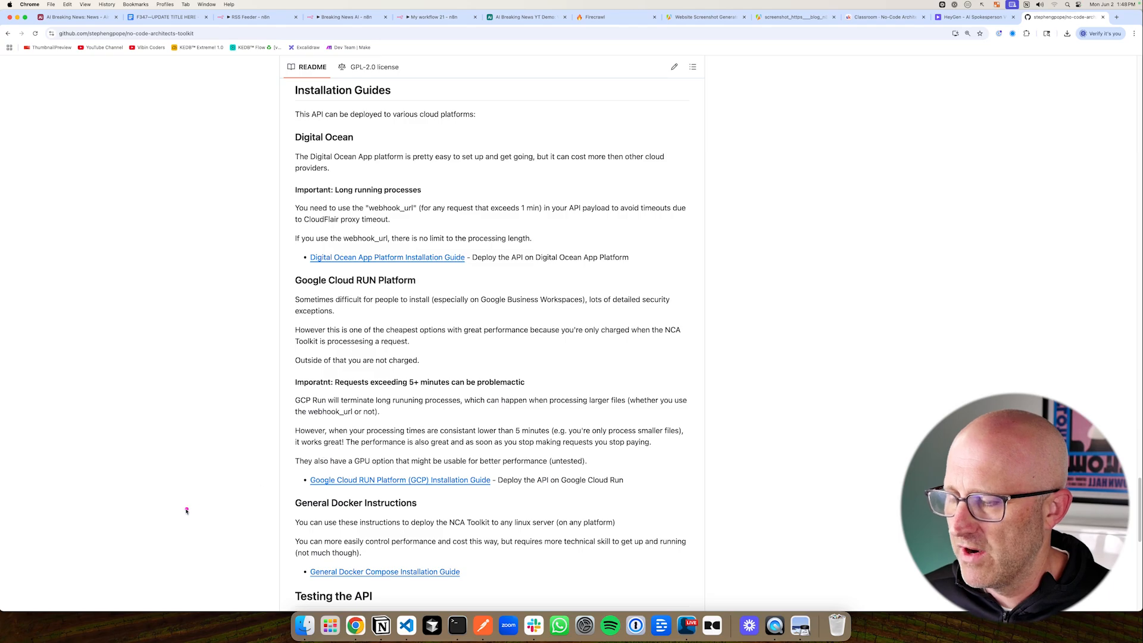
{"action": "mouse_move", "coordinate": [187, 510]}
{"action": "left_mouse_down"}
{"action": "mouse_move", "coordinate": [271, 505]}
{"action": "mouse_move", "coordinate": [275, 572]}
{"action": "mouse_move", "coordinate": [267, 516]}
{"action": "left_mouse_up"}
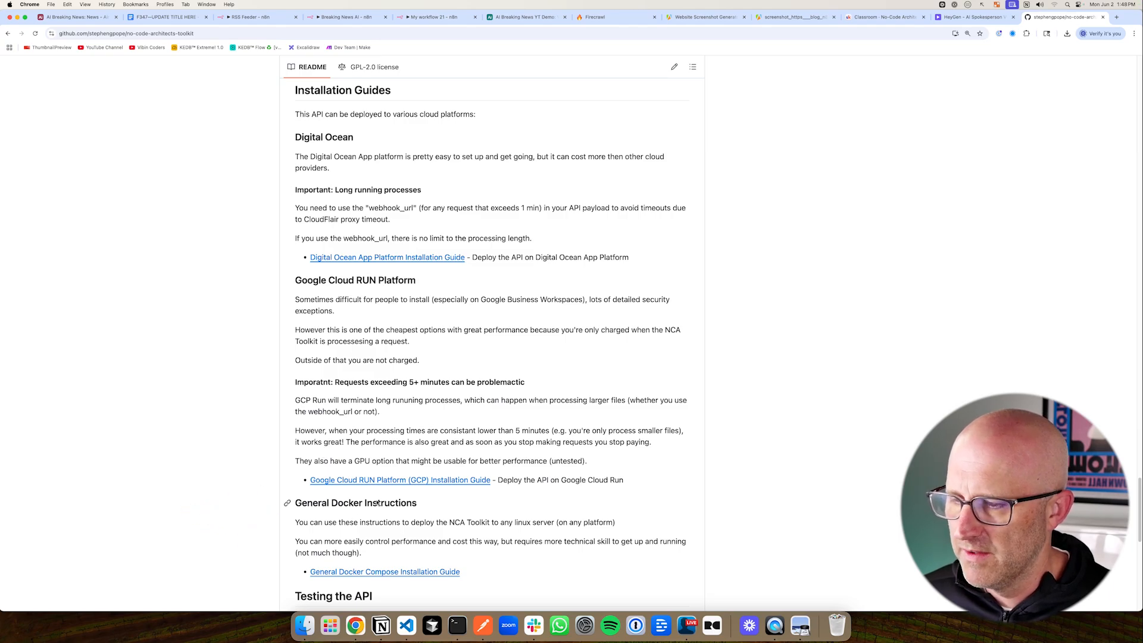
{"action": "scroll", "coordinate": [378, 503], "scroll_direction": "up", "scroll_amount": 20}
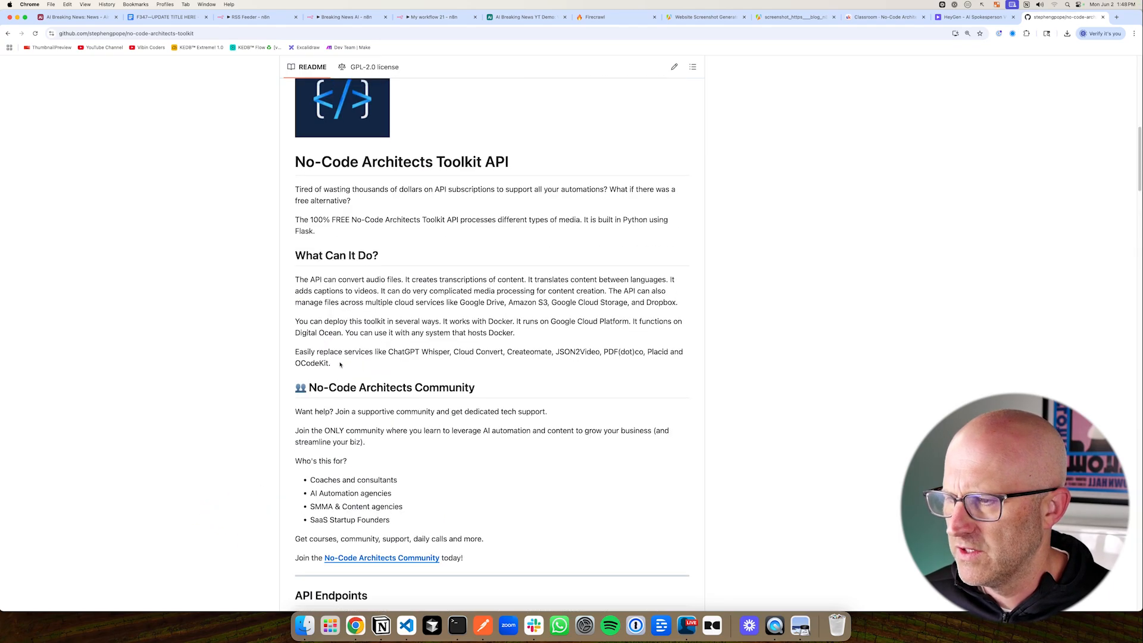
{"action": "scroll", "coordinate": [340, 364], "scroll_direction": "up", "scroll_amount": 5}
{"action": "mouse_move", "coordinate": [225, 316]}
{"action": "left_mouse_down"}
{"action": "mouse_move", "coordinate": [277, 310]}
{"action": "mouse_move", "coordinate": [277, 357]}
{"action": "left_mouse_up"}
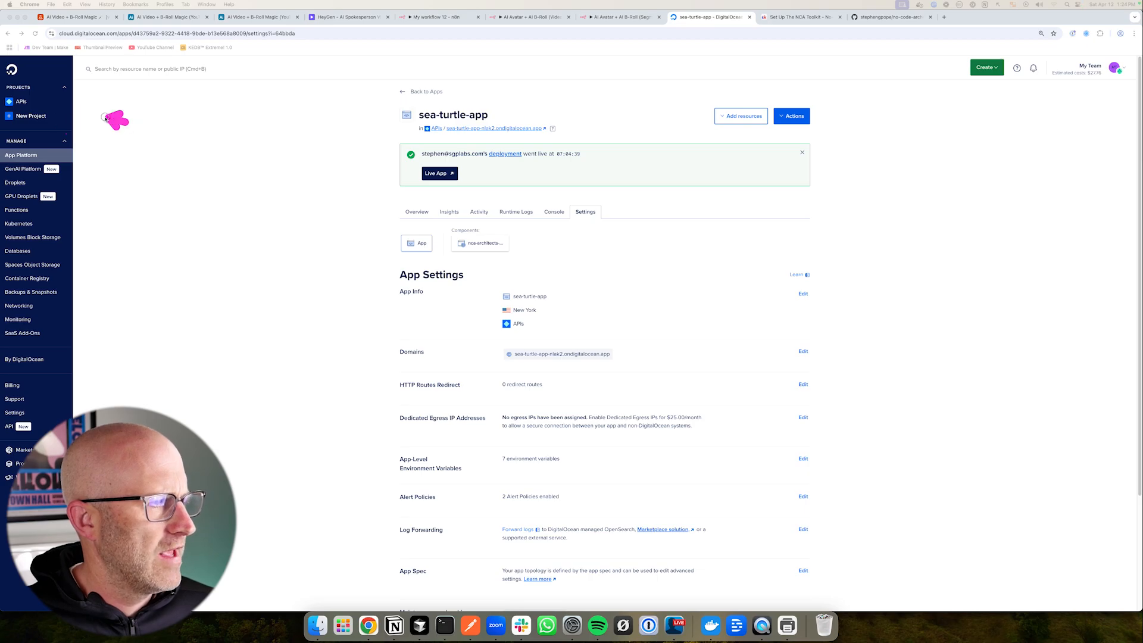
From the APIs project, start creating a new App Platform app
{"action": "left_click", "coordinate": [40, 102]}
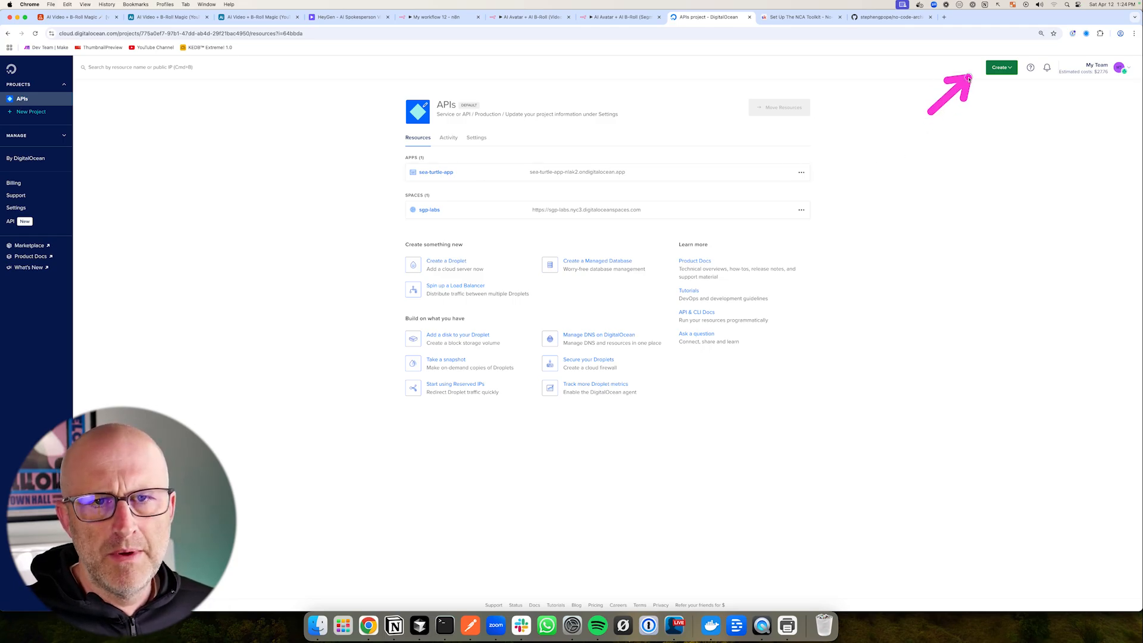
{"action": "left_click", "coordinate": [1004, 70]}
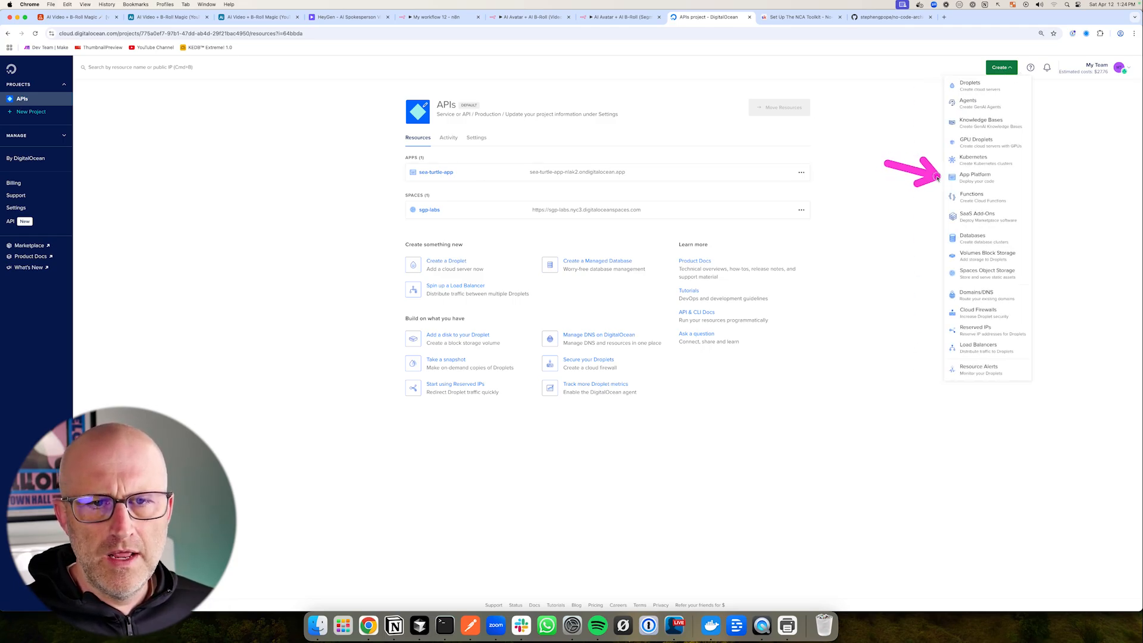
{"action": "left_click", "coordinate": [987, 179]}
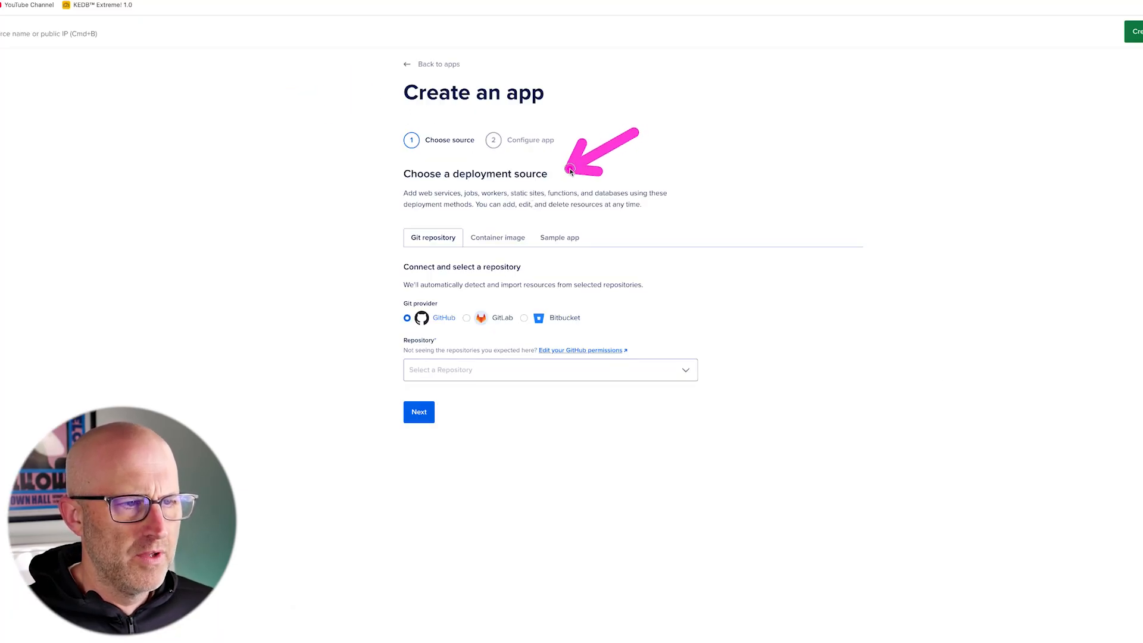
Choose Docker Hub container image as source and paste the no-code-architects-toolkit image path
{"action": "left_click", "coordinate": [501, 238]}
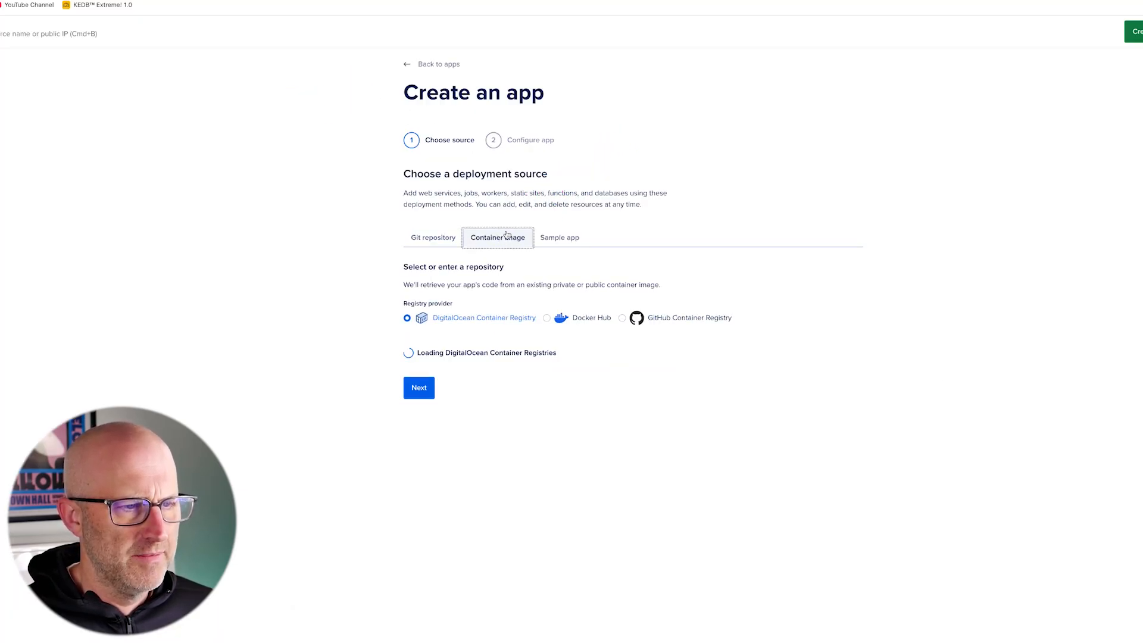
{"action": "left_click", "coordinate": [546, 318]}
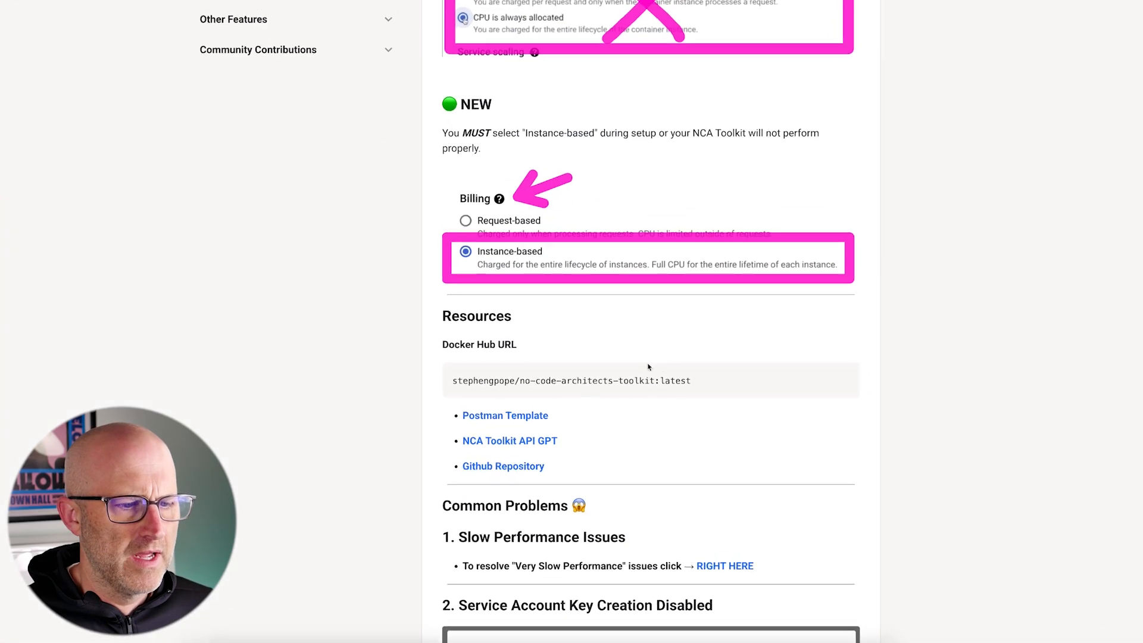
{"action": "left_click_drag", "start_coordinate": [655, 337], "coordinate": [376, 341]}
{"action": "right_click", "coordinate": [387, 341]}
{"action": "left_click", "coordinate": [414, 367]}
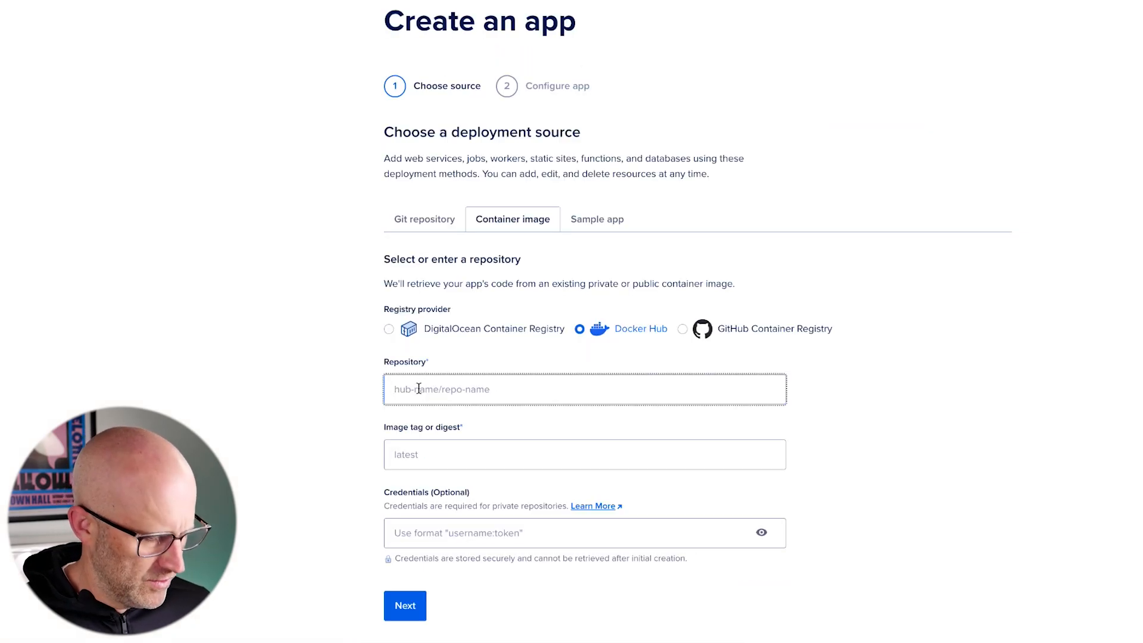
{"action": "key", "text": "ctrl+v"}
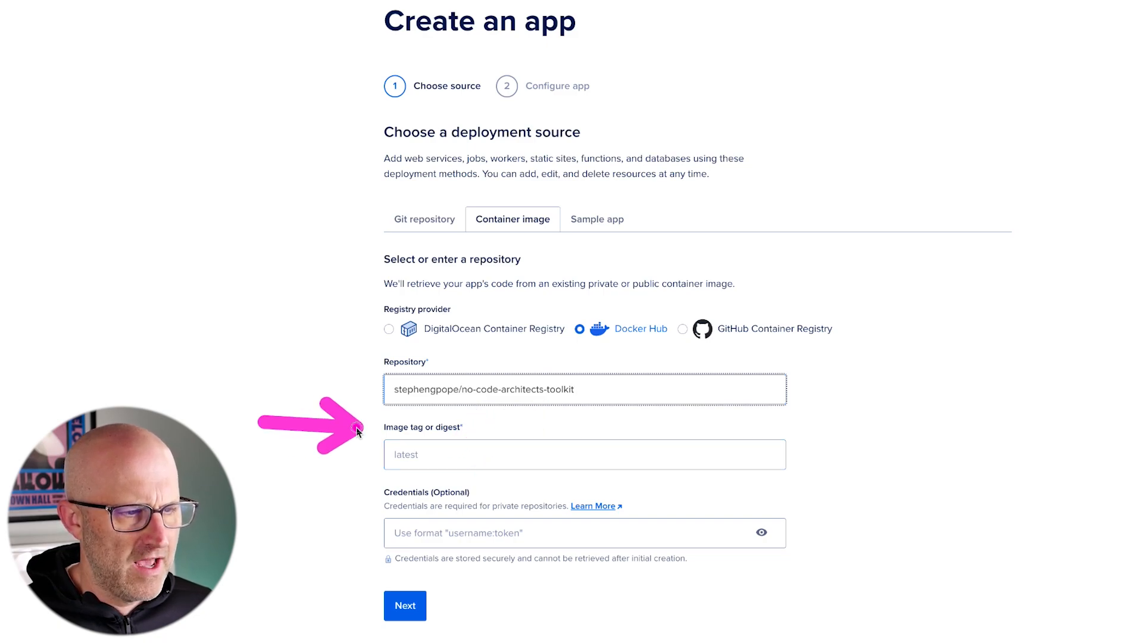
Set the image tag to latest and proceed to the app configuration step
{"action": "left_click", "coordinate": [416, 454]}
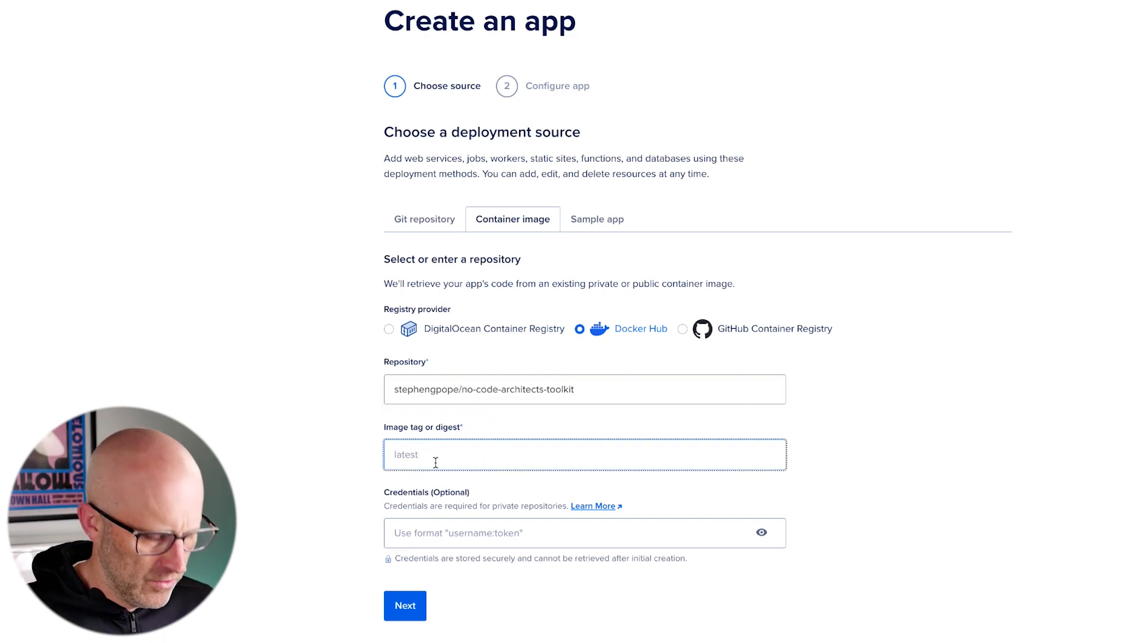
{"action": "left_click_drag", "start_coordinate": [273, 491], "coordinate": [366, 493]}
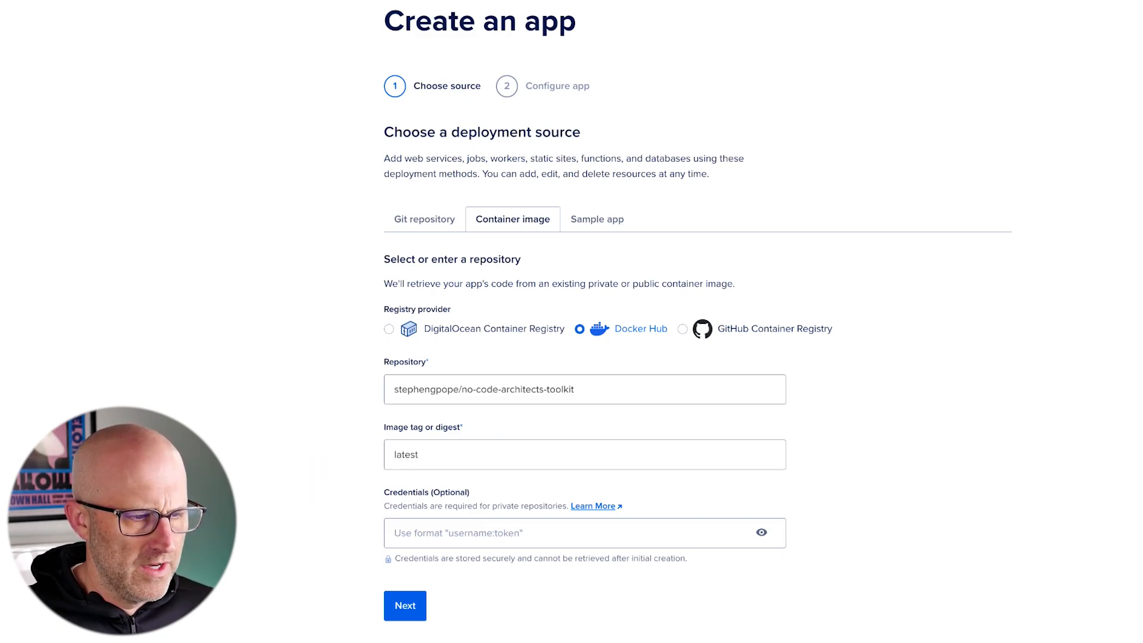
{"action": "left_click", "coordinate": [405, 606]}
{"action": "mouse_move", "coordinate": [271, 384]}
{"action": "left_mouse_down"}
{"action": "mouse_move", "coordinate": [316, 386]}
{"action": "mouse_move", "coordinate": [353, 363]}
{"action": "left_mouse_up"}
{"action": "scroll", "coordinate": [353, 363], "scroll_direction": "down", "scroll_amount": 3}
{"action": "left_click_drag", "start_coordinate": [556, 84], "coordinate": [499, 95]}
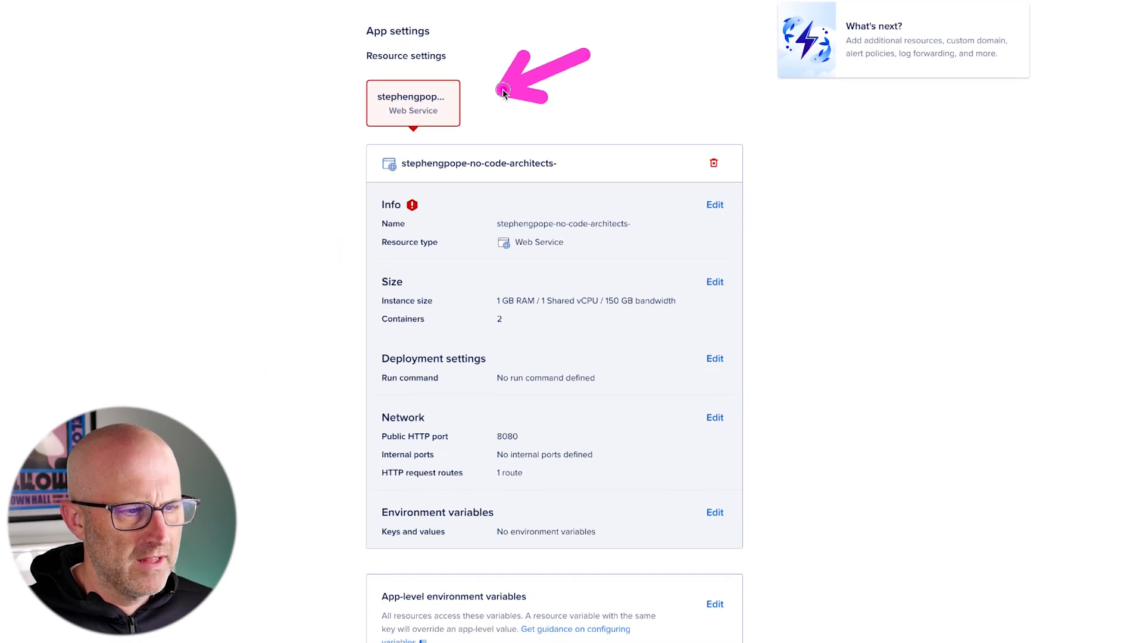
Remove the trailing hyphen from the web service's name
{"action": "left_click_drag", "start_coordinate": [283, 242], "coordinate": [363, 190]}
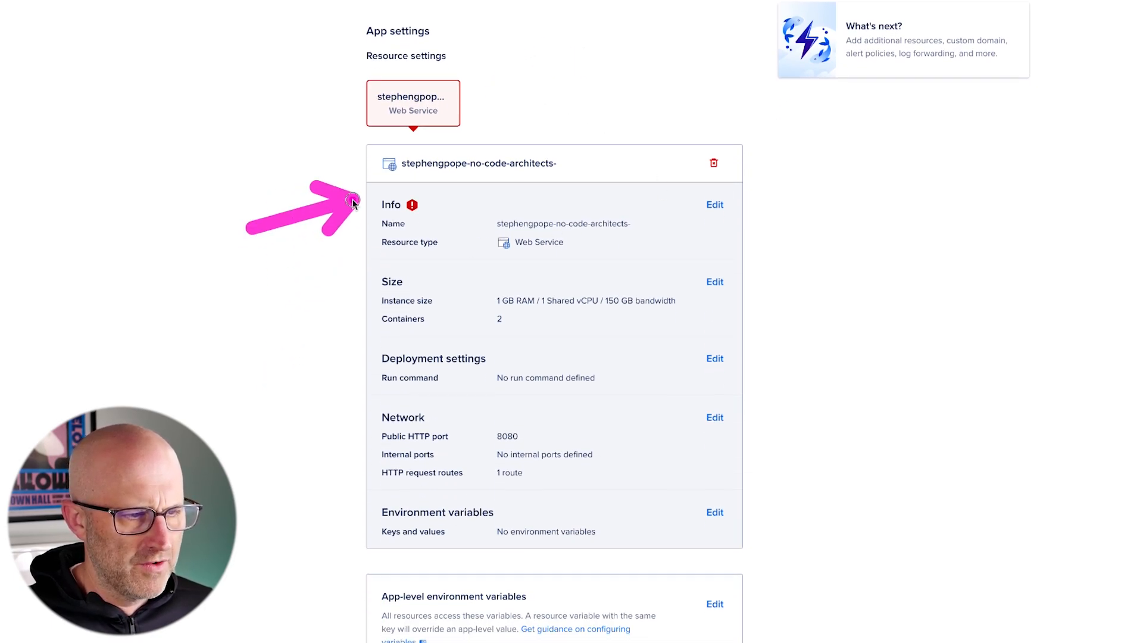
{"action": "left_click_drag", "start_coordinate": [790, 281], "coordinate": [755, 241]}
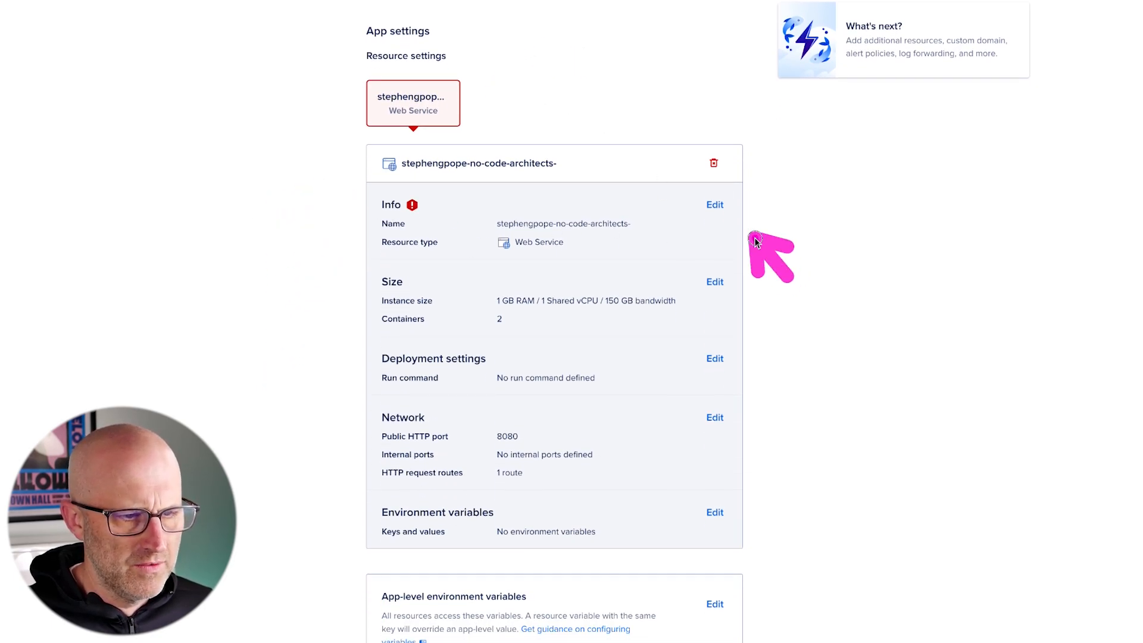
{"action": "left_click", "coordinate": [715, 204]}
{"action": "left_click_drag", "start_coordinate": [609, 207], "coordinate": [565, 242]}
{"action": "left_click", "coordinate": [569, 258]}
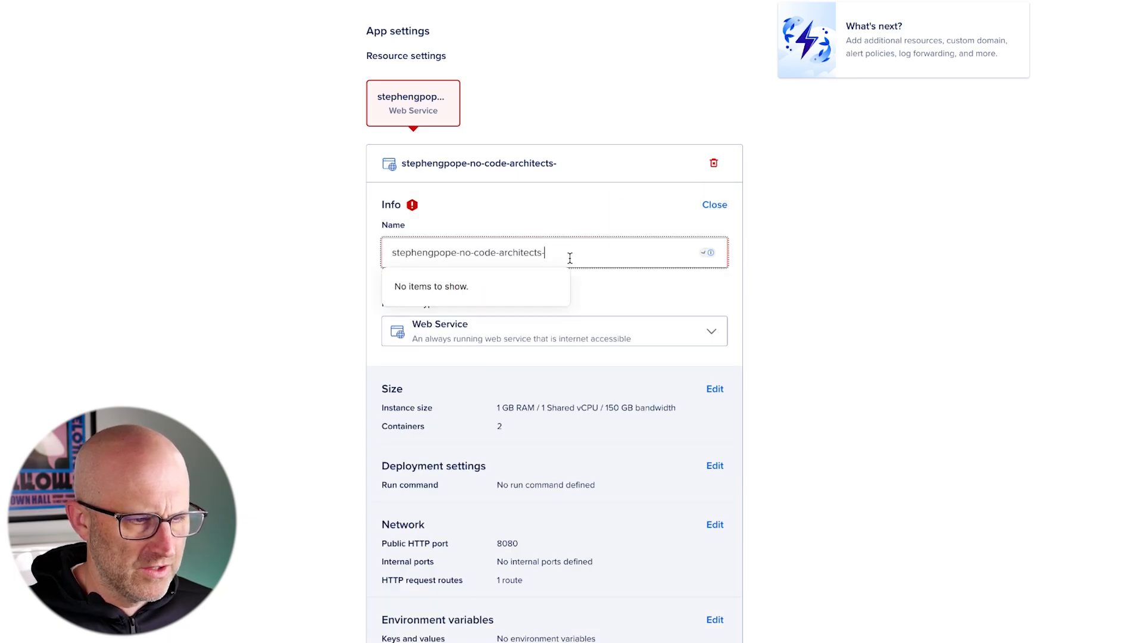
{"action": "key", "text": "BackSpace"}
{"action": "left_click", "coordinate": [298, 232]}
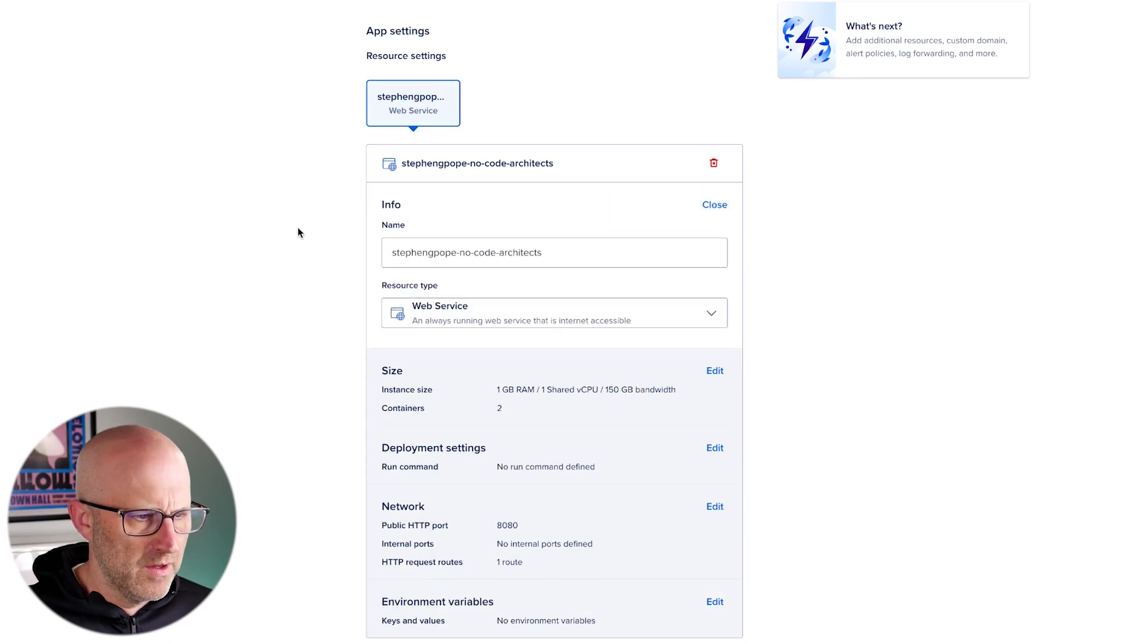
{"action": "left_click_drag", "start_coordinate": [232, 271], "coordinate": [333, 304]}
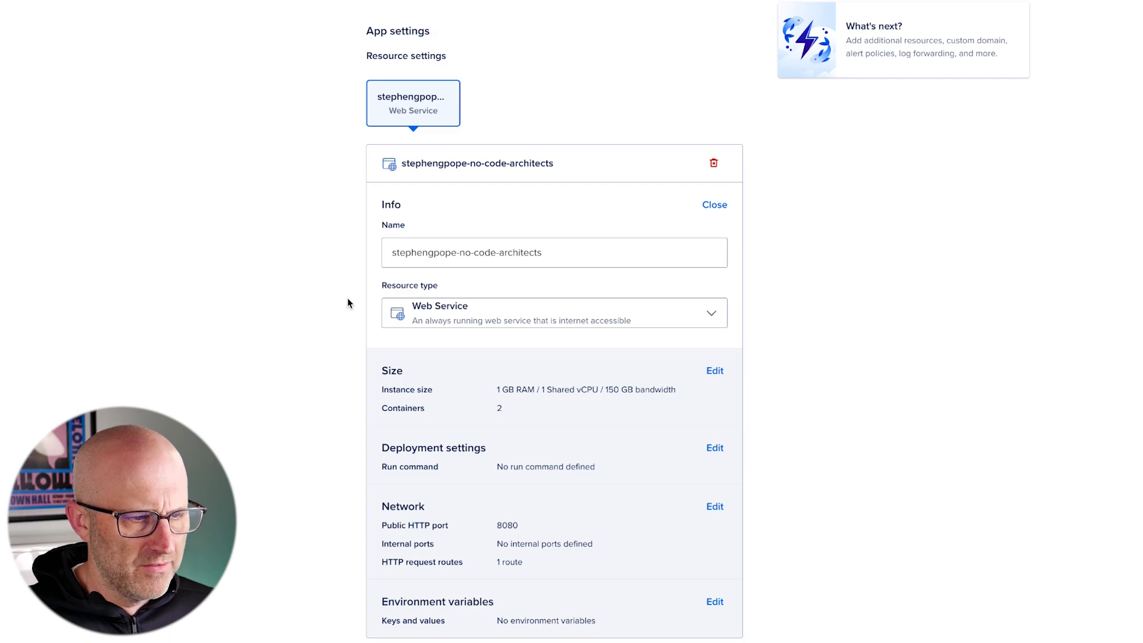
{"action": "left_click_drag", "start_coordinate": [863, 294], "coordinate": [749, 227]}
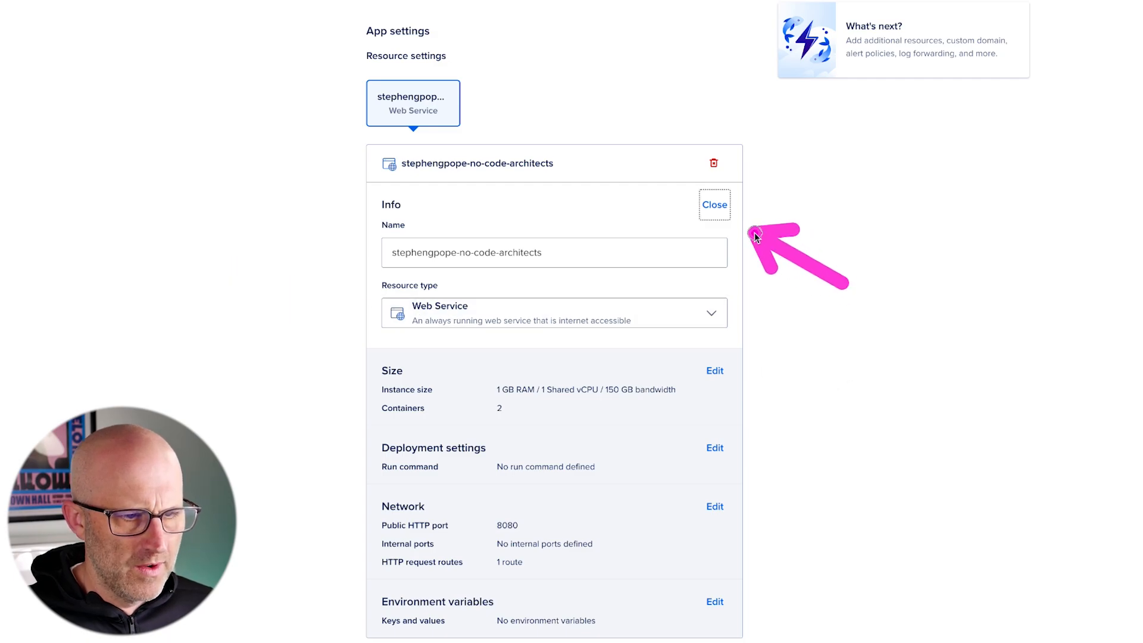
{"action": "left_click", "coordinate": [715, 208]}
Choose the $50.00/mo 4 GB RAM instance size for the web service
{"action": "left_click_drag", "start_coordinate": [842, 339], "coordinate": [759, 284]}
{"action": "left_click", "coordinate": [715, 284]}
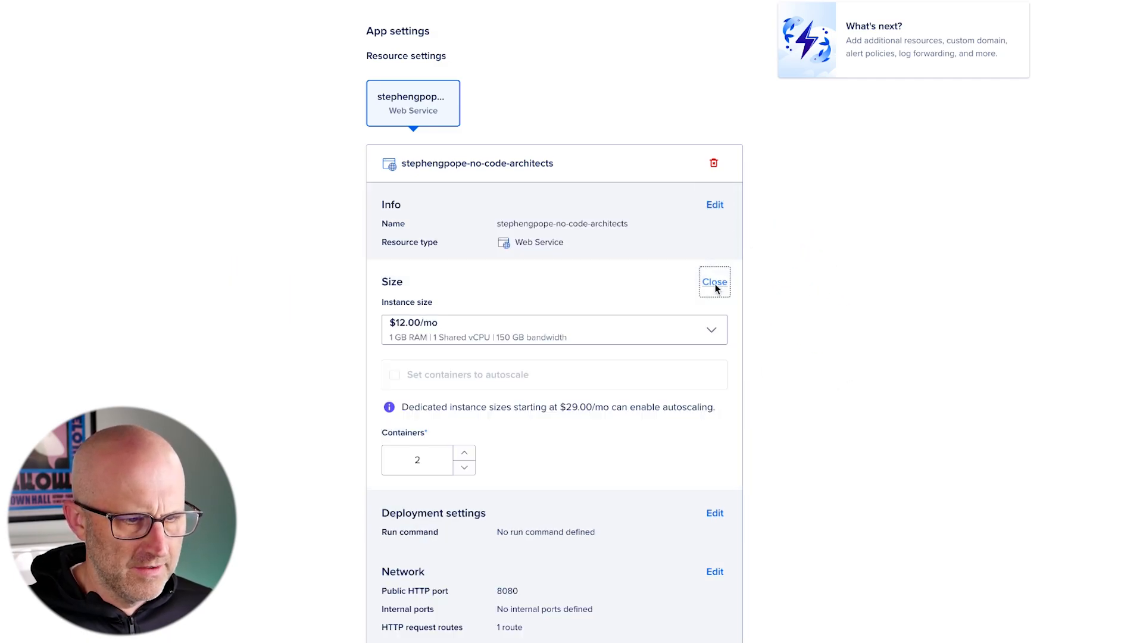
{"action": "left_click_drag", "start_coordinate": [257, 335], "coordinate": [354, 326]}
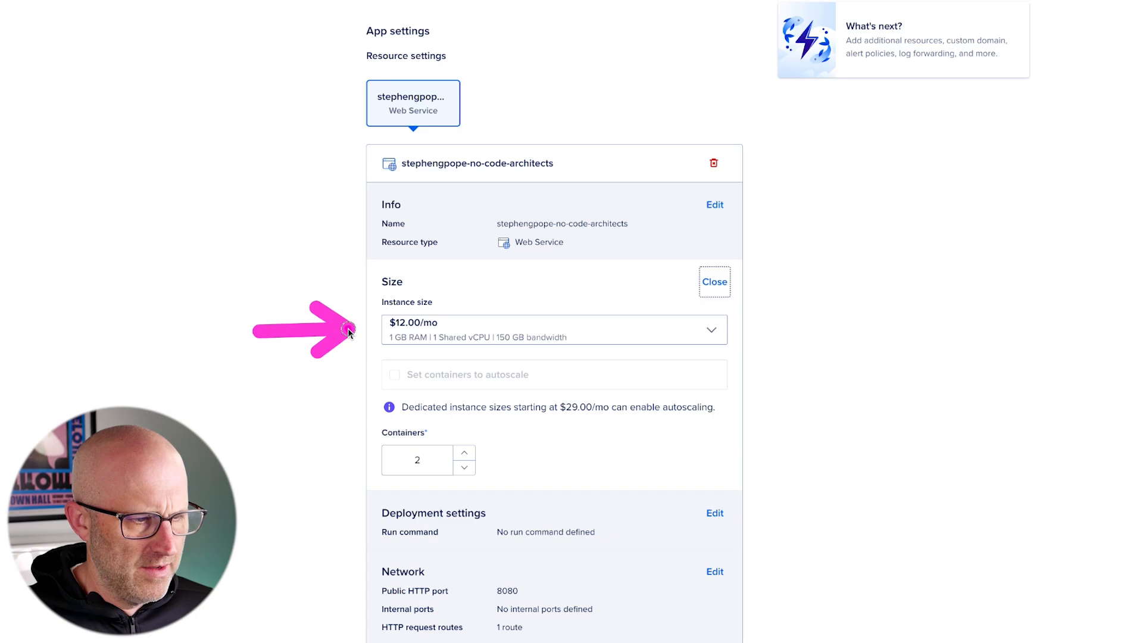
{"action": "left_click", "coordinate": [477, 336]}
{"action": "scroll", "coordinate": [512, 386], "scroll_direction": "down", "scroll_amount": 2}
{"action": "left_click_drag", "start_coordinate": [280, 467], "coordinate": [369, 451]}
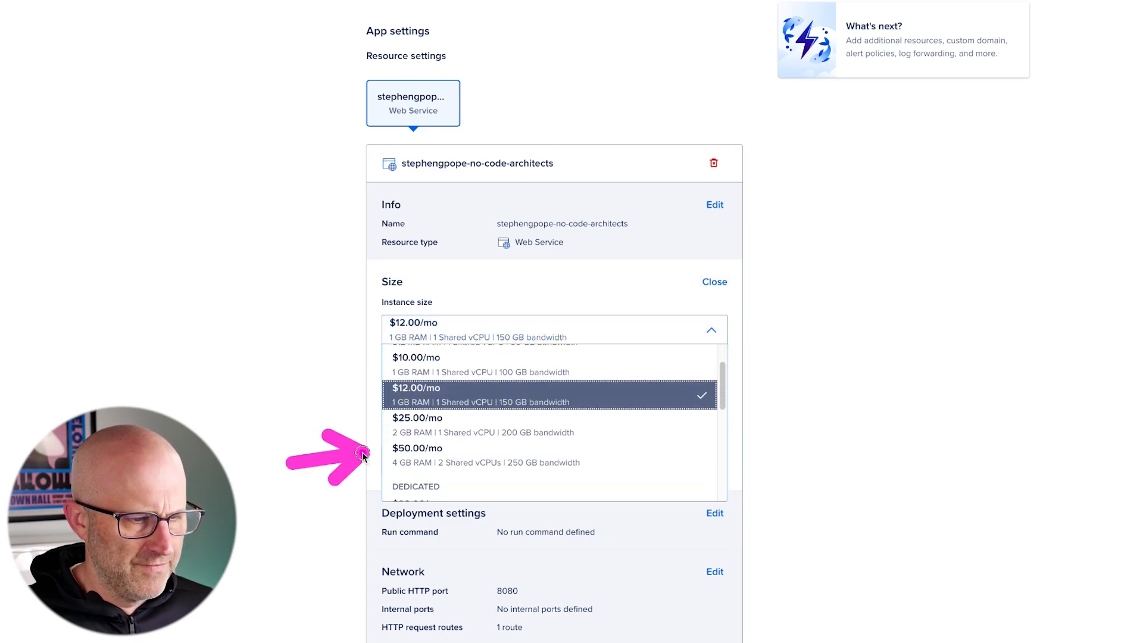
{"action": "left_click", "coordinate": [429, 460]}
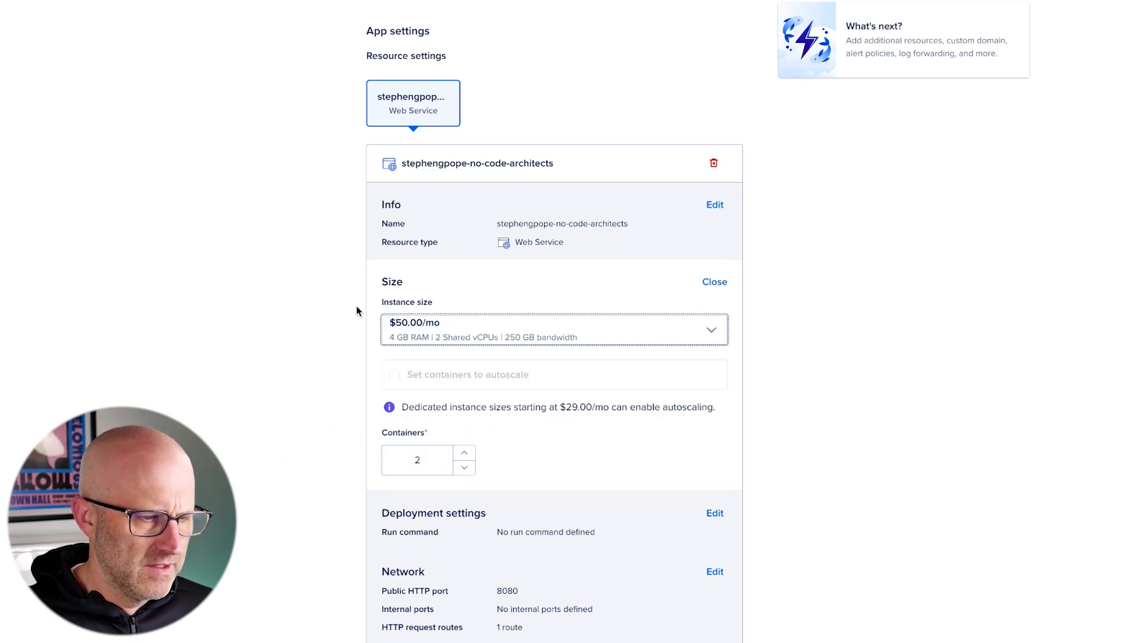
{"action": "mouse_move", "coordinate": [240, 296]}
{"action": "left_mouse_down"}
{"action": "mouse_move", "coordinate": [360, 295]}
{"action": "mouse_move", "coordinate": [364, 331]}
{"action": "left_mouse_up"}
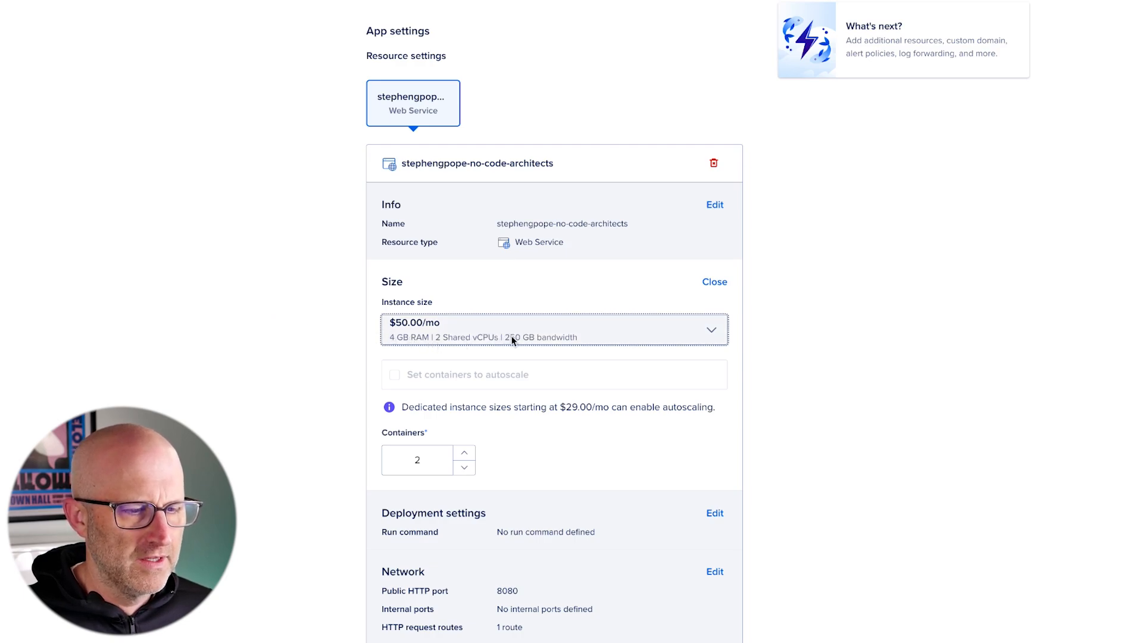
{"action": "left_click_drag", "start_coordinate": [243, 306], "coordinate": [362, 328]}
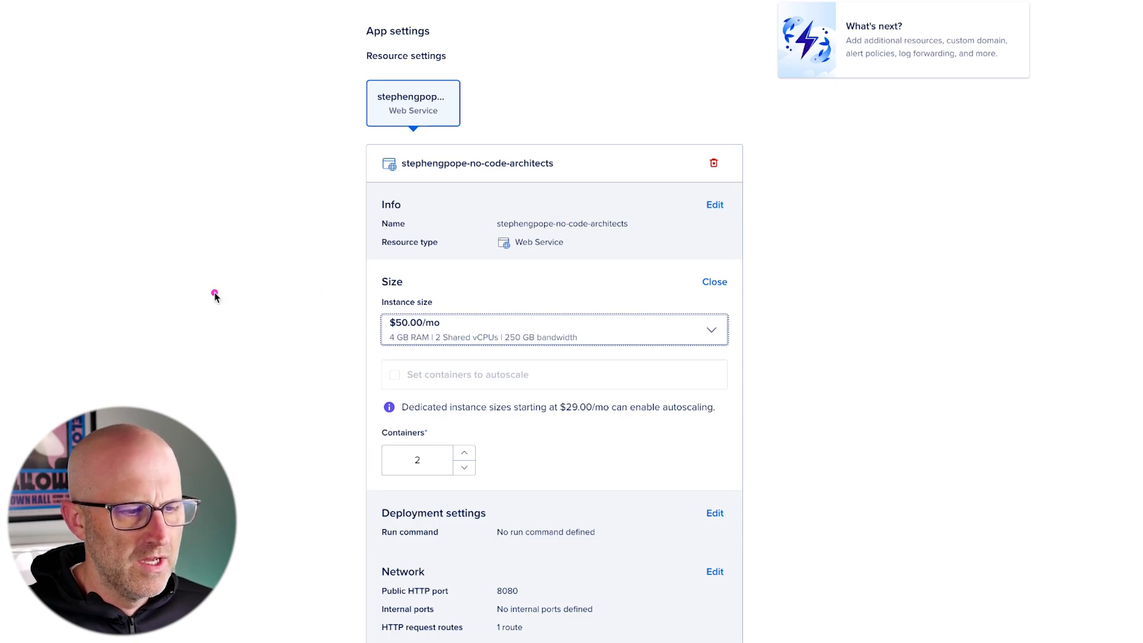
{"action": "left_click_drag", "start_coordinate": [215, 296], "coordinate": [343, 327]}
{"action": "left_click", "coordinate": [433, 326]}
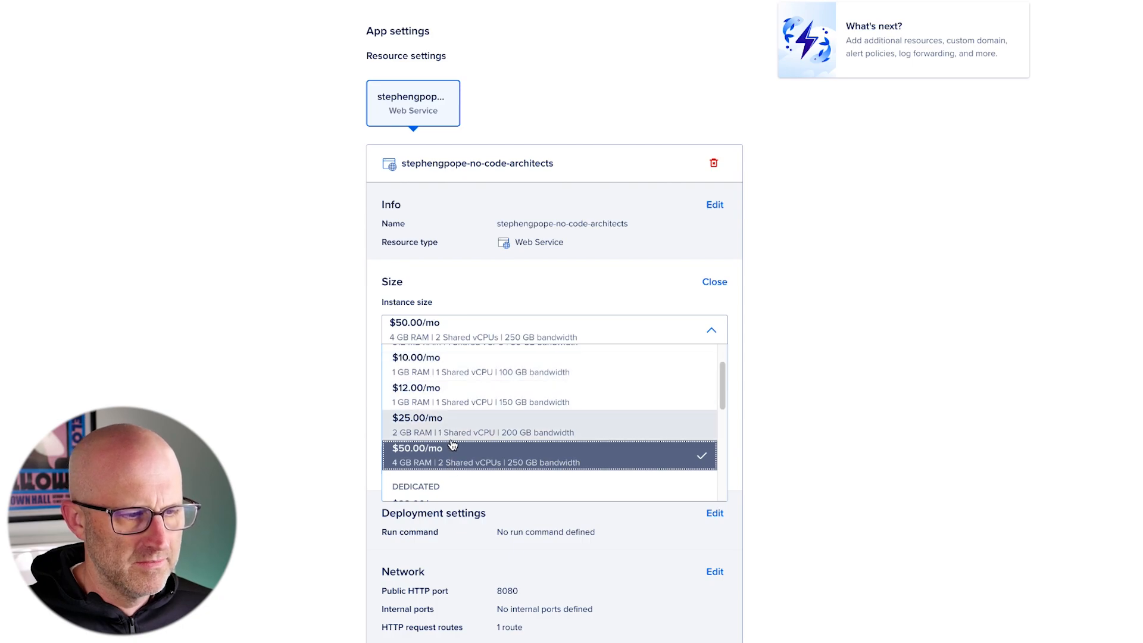
{"action": "mouse_move", "coordinate": [237, 426]}
{"action": "left_mouse_down"}
{"action": "mouse_move", "coordinate": [365, 456]}
{"action": "mouse_move", "coordinate": [353, 455]}
{"action": "left_mouse_up"}
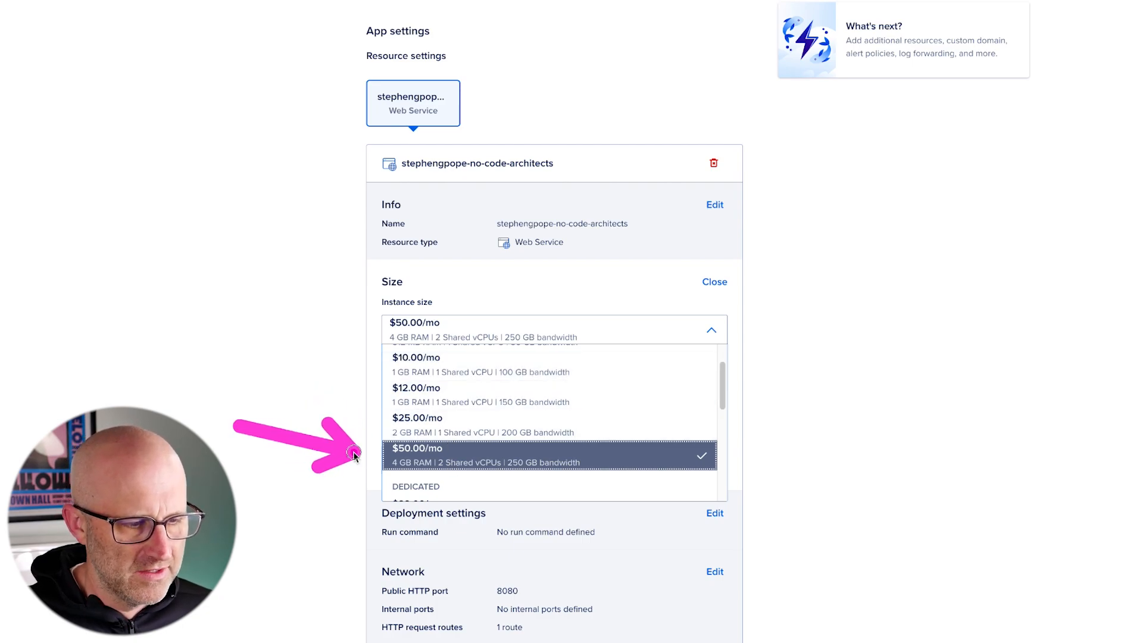
{"action": "left_click", "coordinate": [299, 427]}
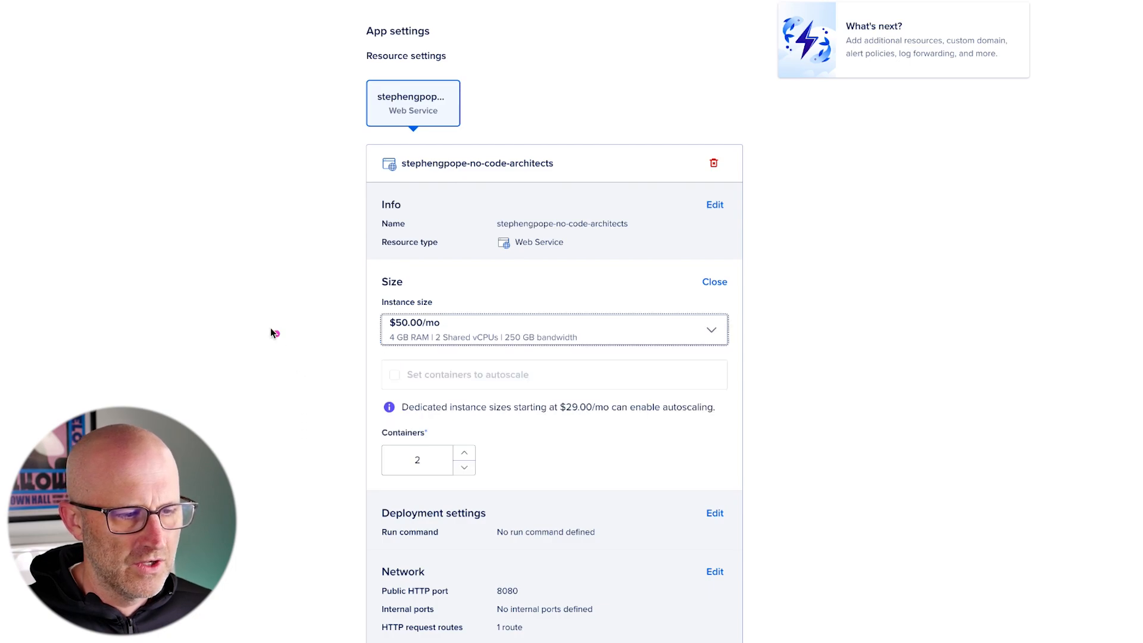
Reduce the web service's container count from 2 to 1
{"action": "left_click_drag", "start_coordinate": [237, 309], "coordinate": [367, 334]}
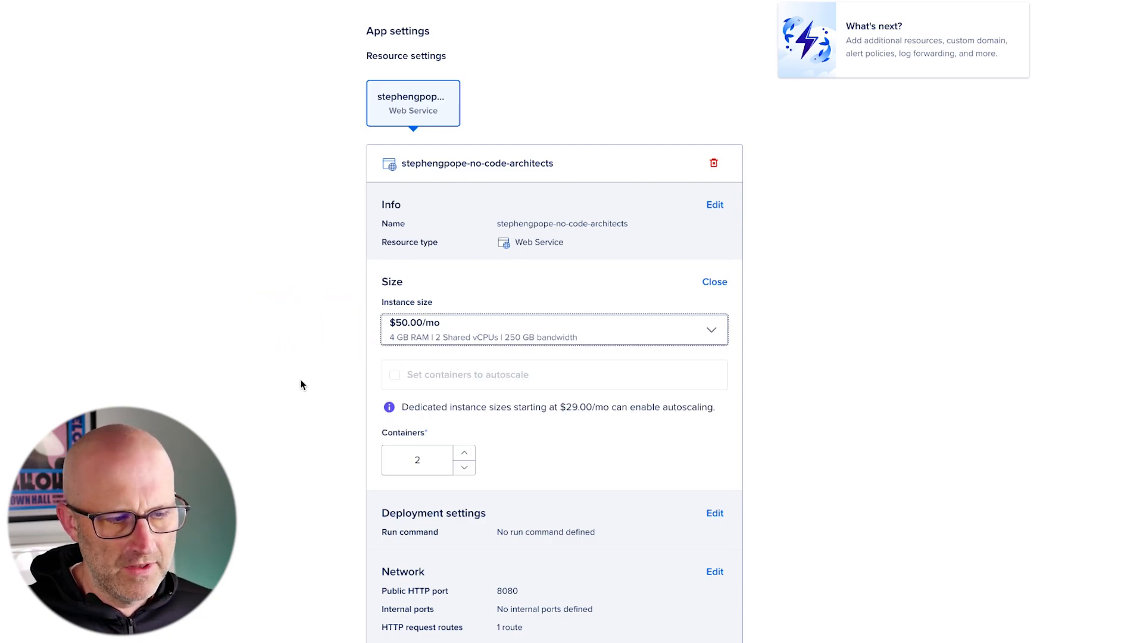
{"action": "left_click_drag", "start_coordinate": [247, 301], "coordinate": [357, 324]}
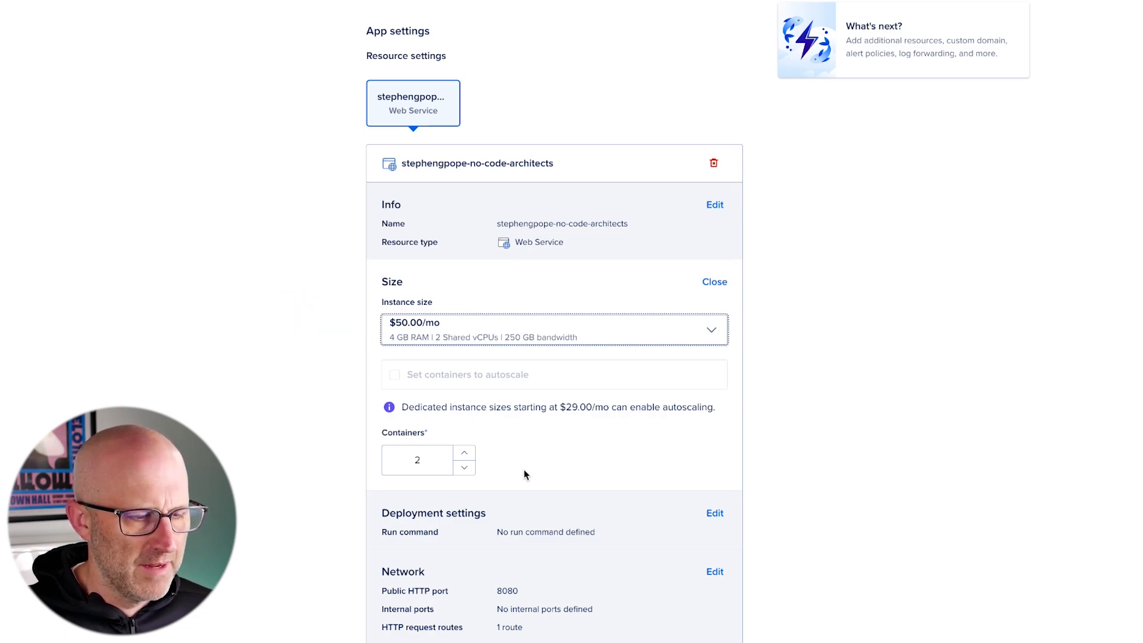
{"action": "left_click", "coordinate": [464, 469]}
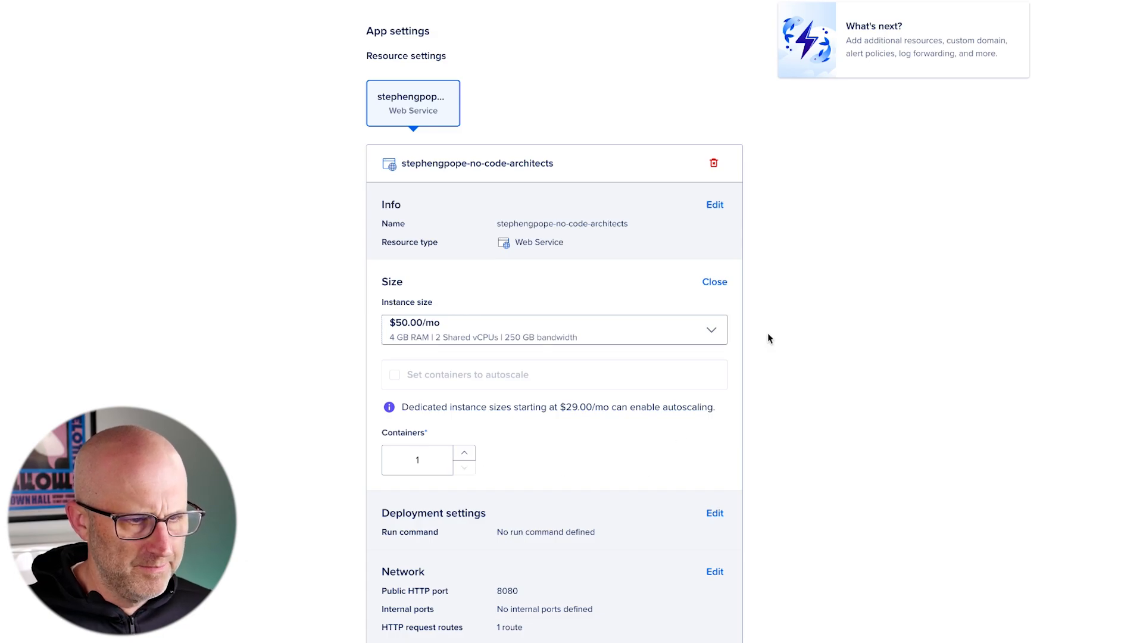
{"action": "left_click", "coordinate": [714, 281]}
{"action": "scroll", "coordinate": [773, 304], "scroll_direction": "down", "scroll_amount": 1}
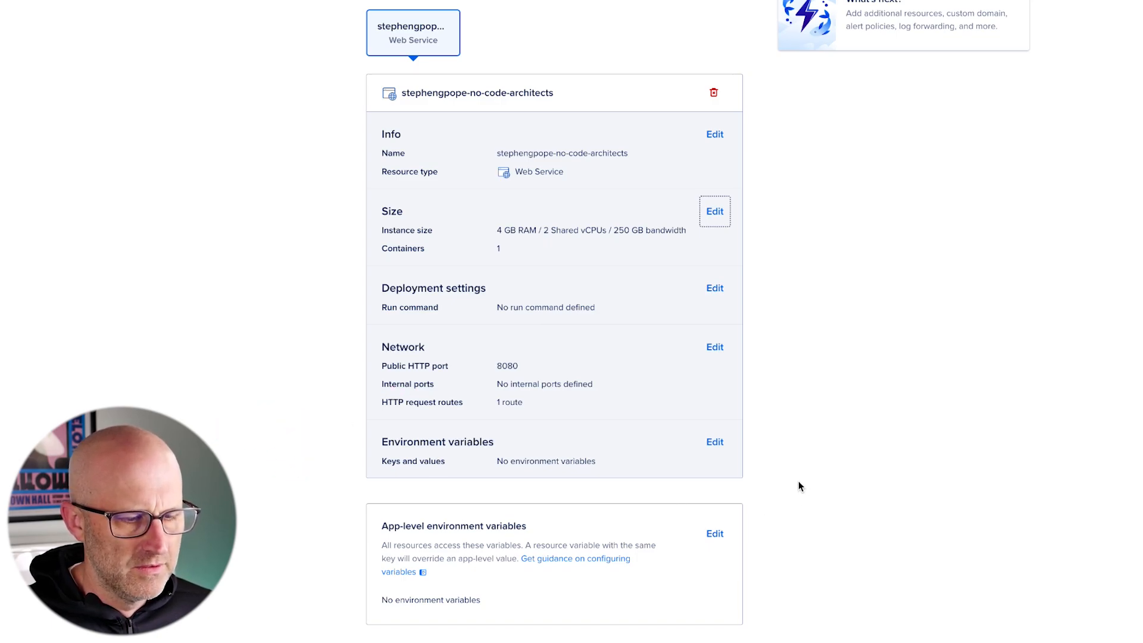
{"action": "left_click", "coordinate": [715, 442]}
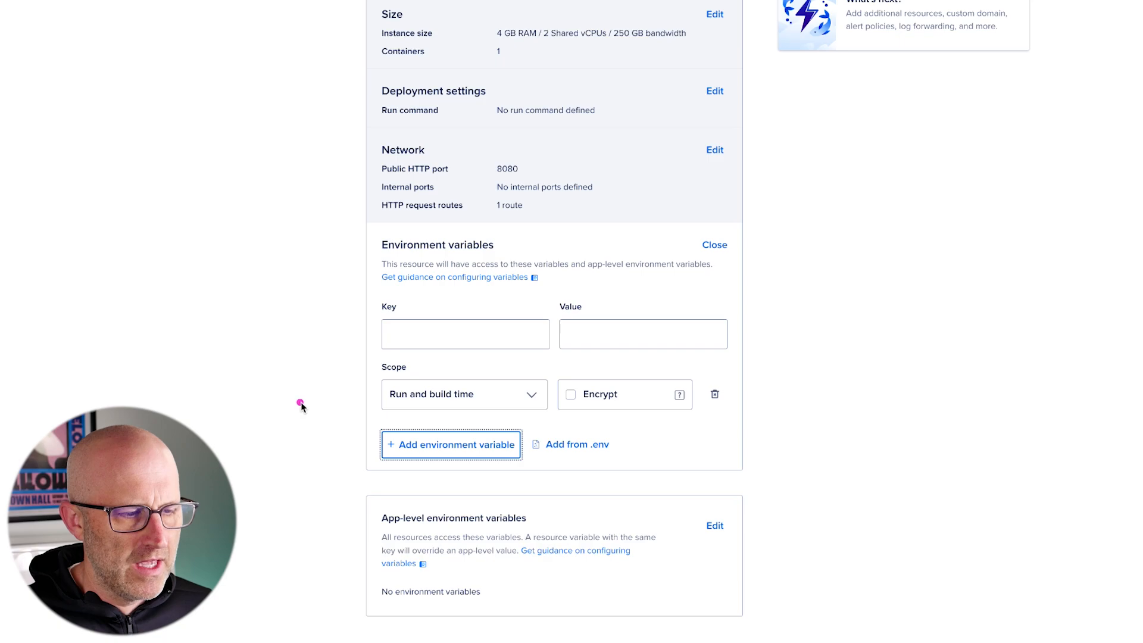
Add an API_KEY variable with a test value, then a second key S3_ENDPOINT_URL
{"action": "left_click", "coordinate": [415, 334]}
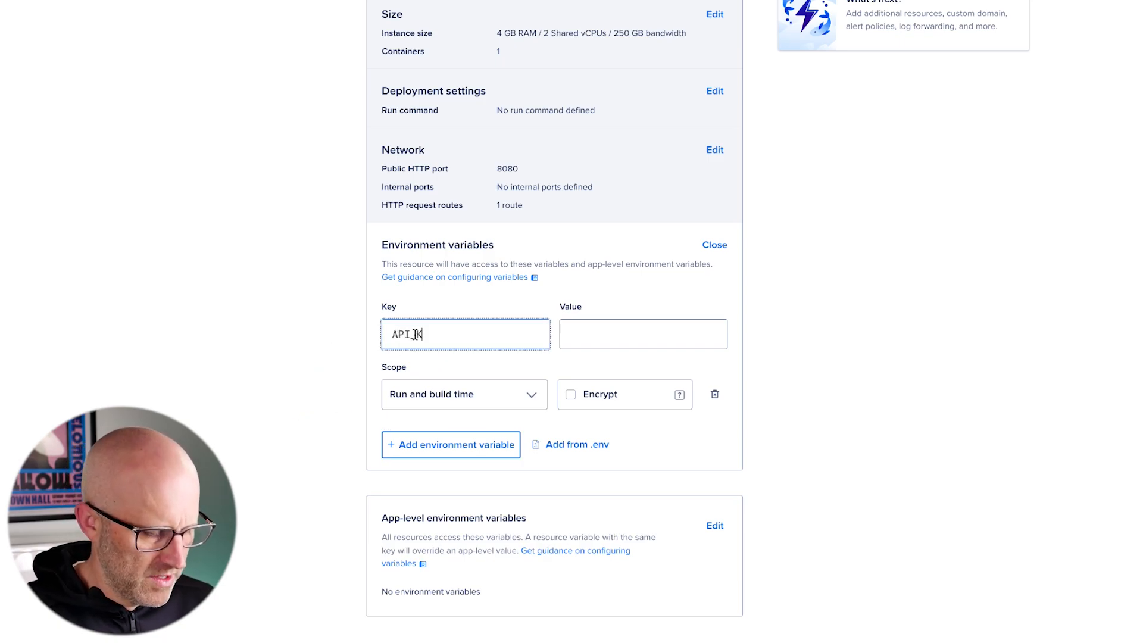
{"action": "left_click", "coordinate": [576, 331]}
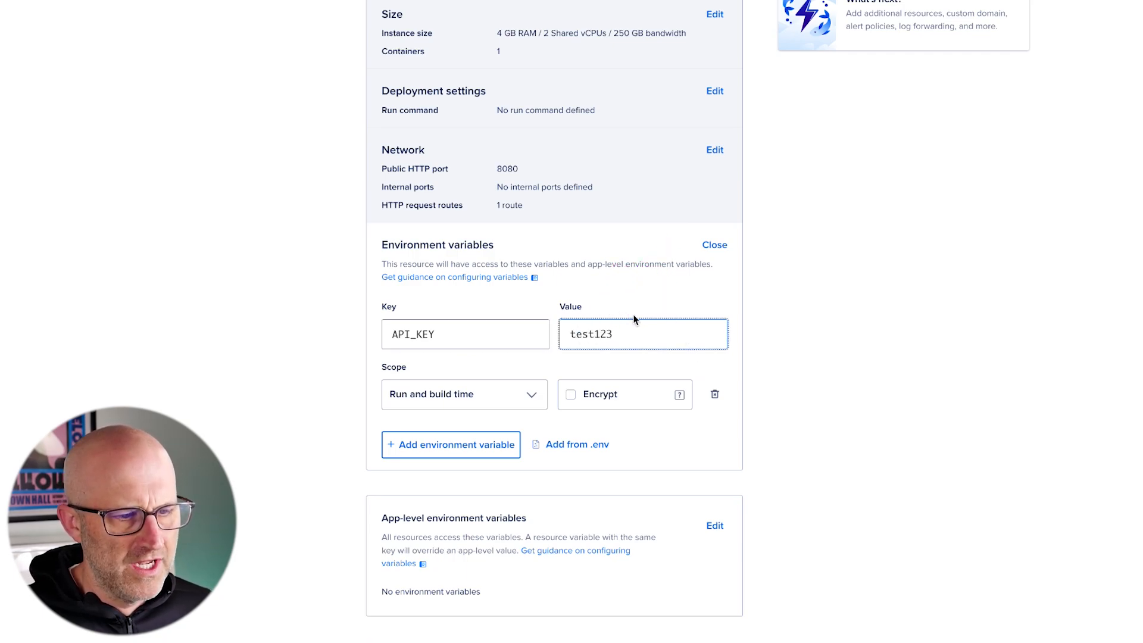
{"action": "left_click", "coordinate": [466, 447]}
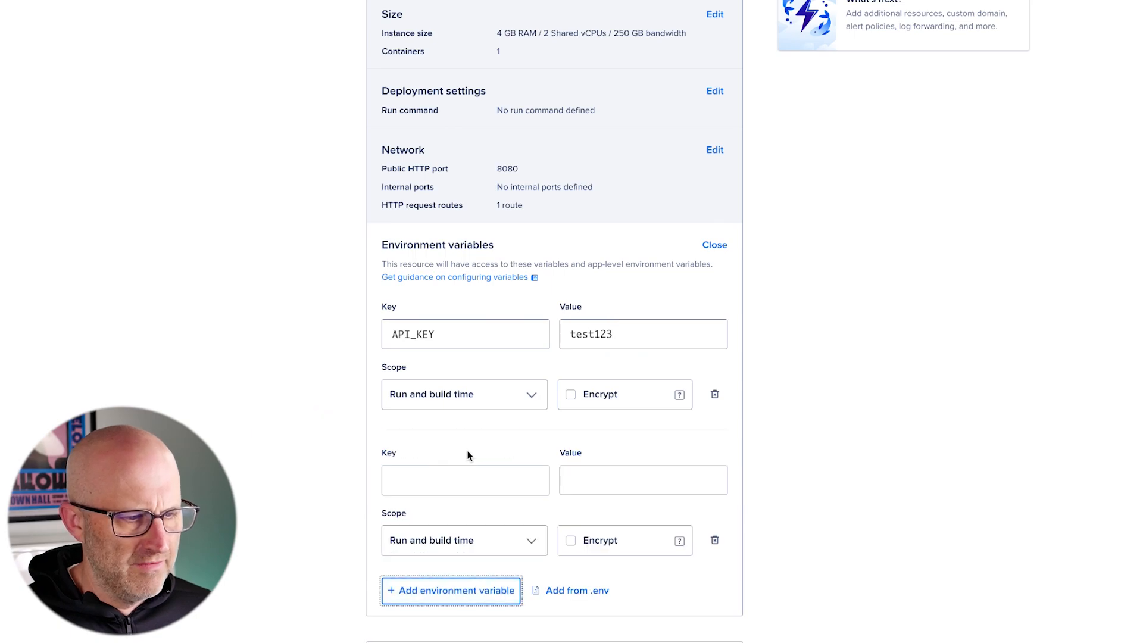
{"action": "left_click", "coordinate": [419, 477]}
{"action": "type", "text": "S3_ENDPOINT_URL"}
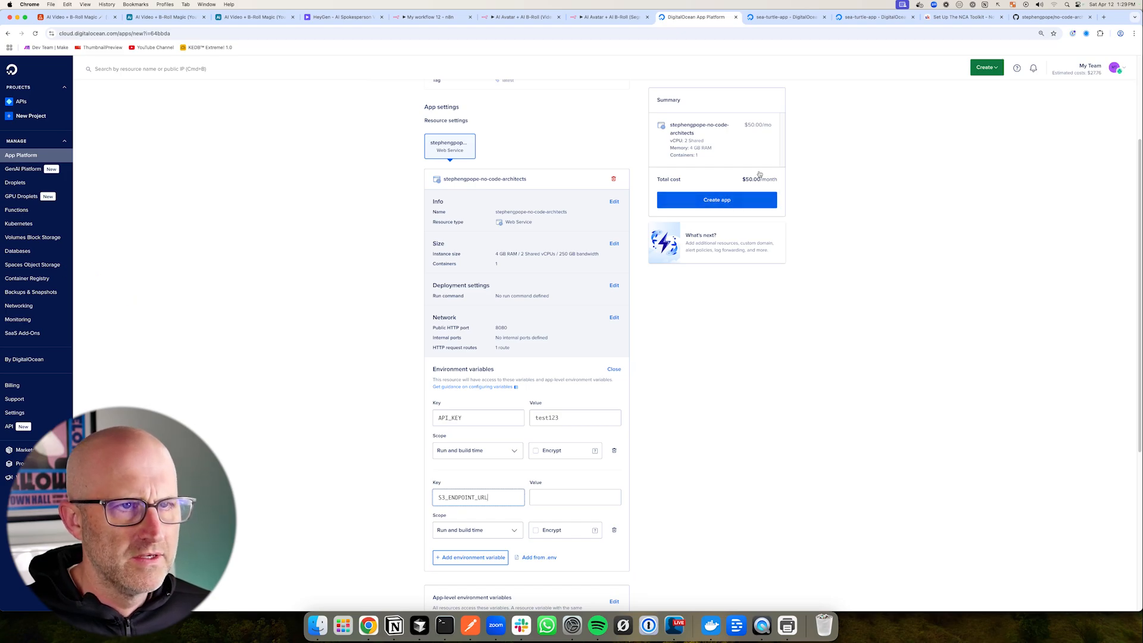
Create a Spaces bucket named nca-install-demo in NYC3 under the APIs project
{"action": "left_click", "coordinate": [874, 17]}
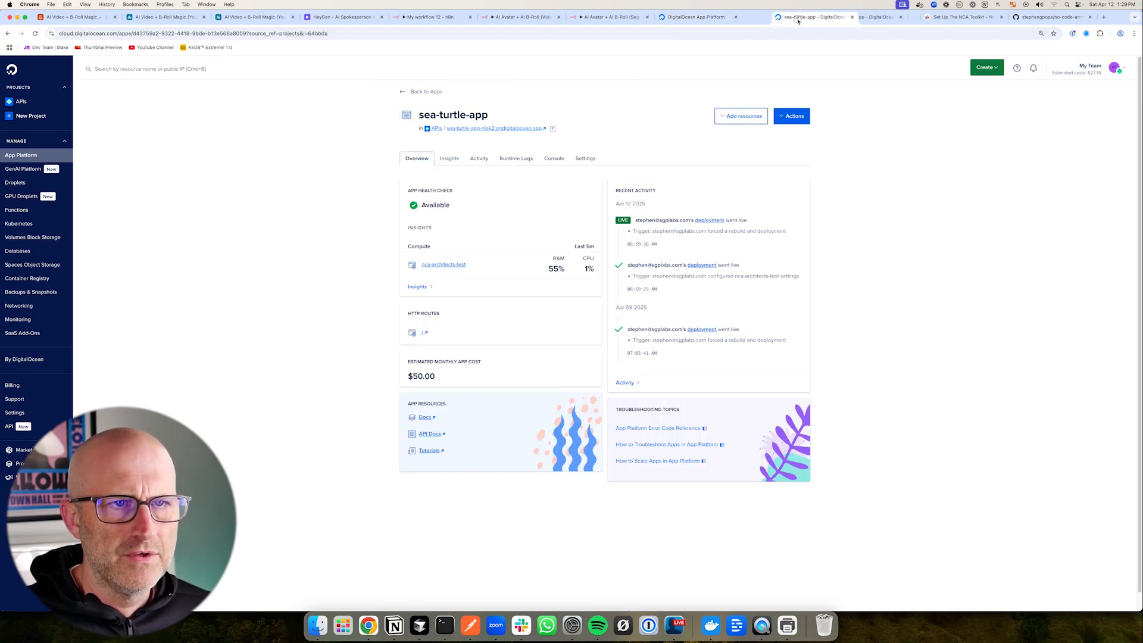
{"action": "left_click", "coordinate": [695, 17]}
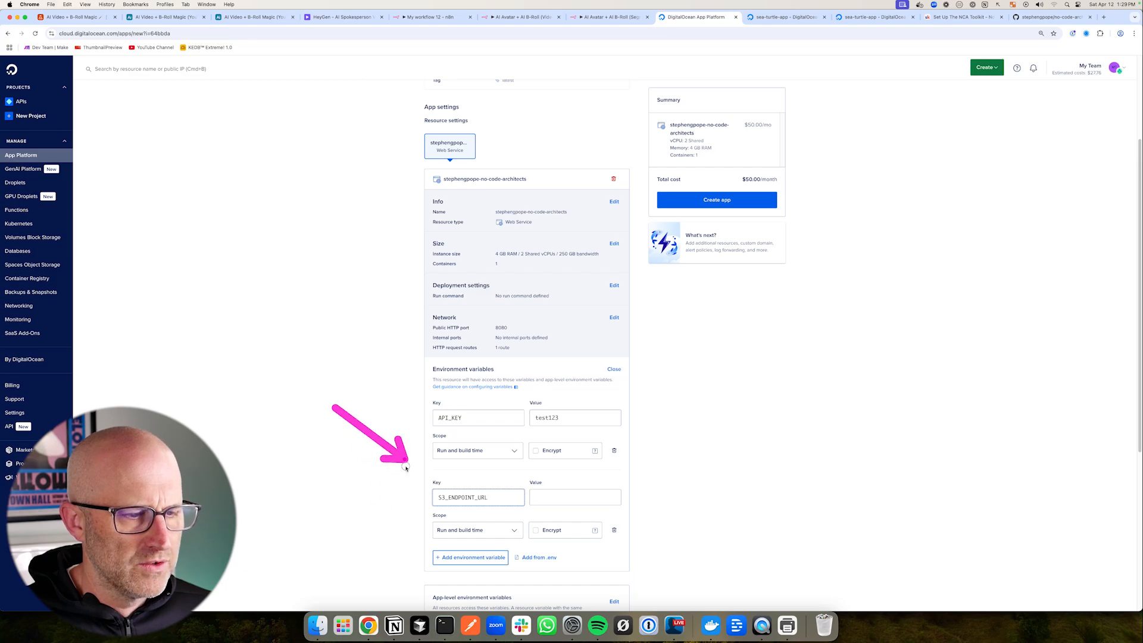
{"action": "left_click", "coordinate": [786, 17]}
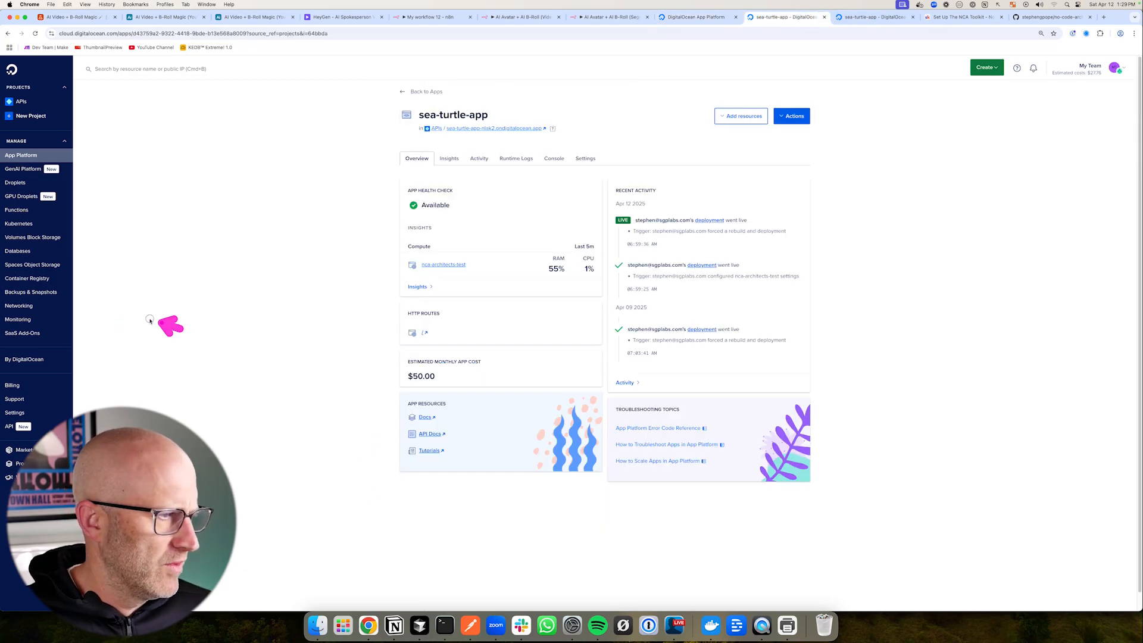
{"action": "left_click", "coordinate": [36, 266]}
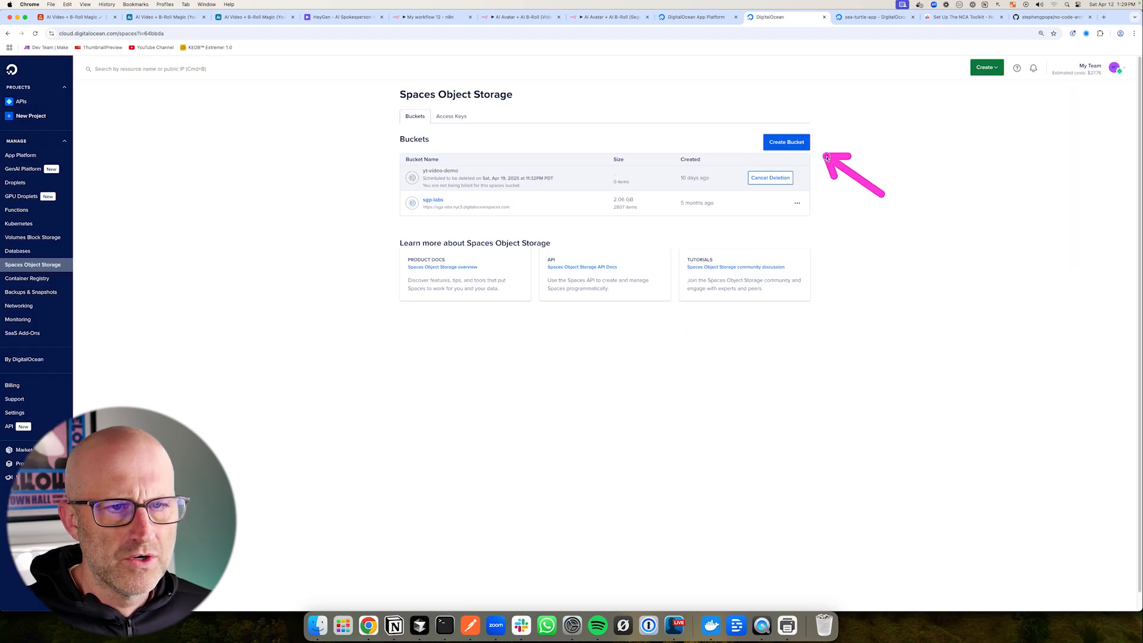
{"action": "left_click", "coordinate": [787, 142]}
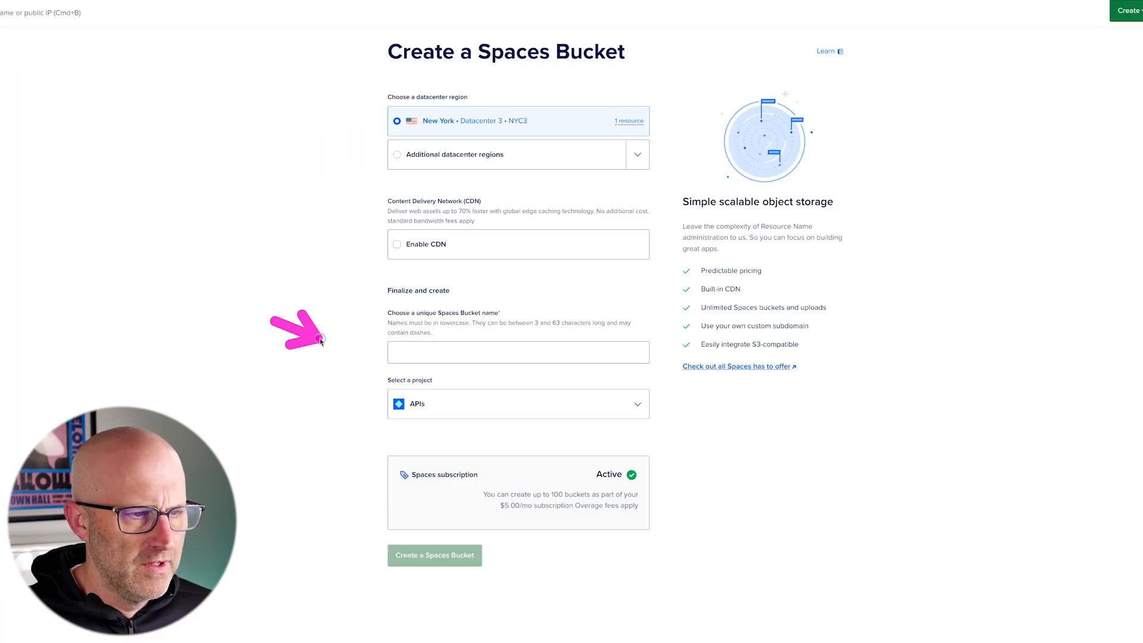
{"action": "left_click", "coordinate": [413, 353]}
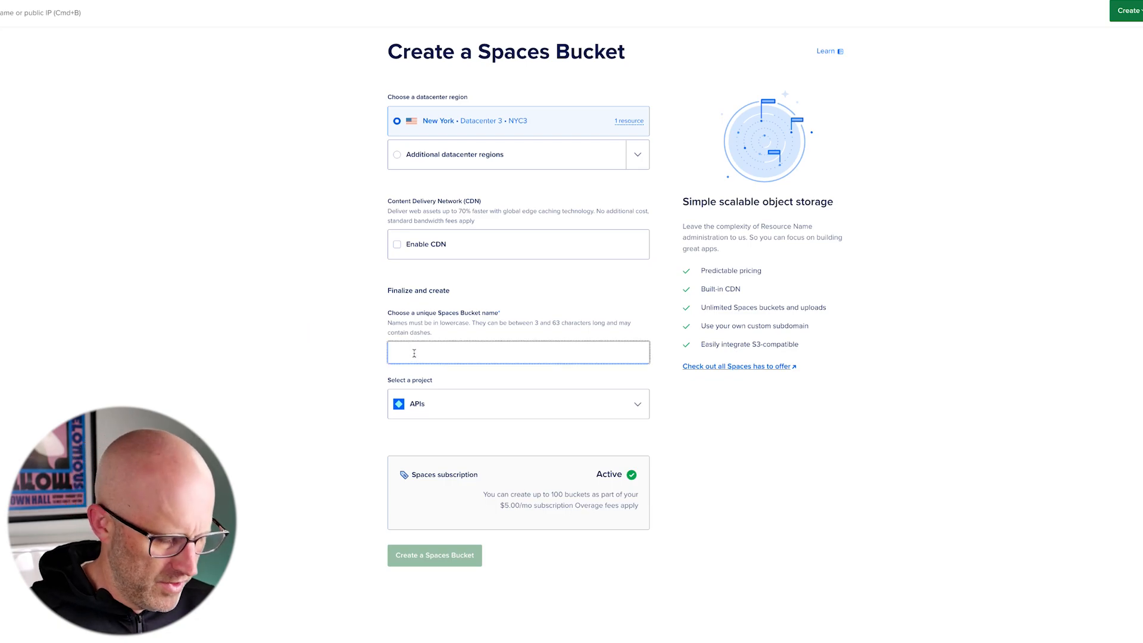
{"action": "type", "text": "nca-install-demo"}
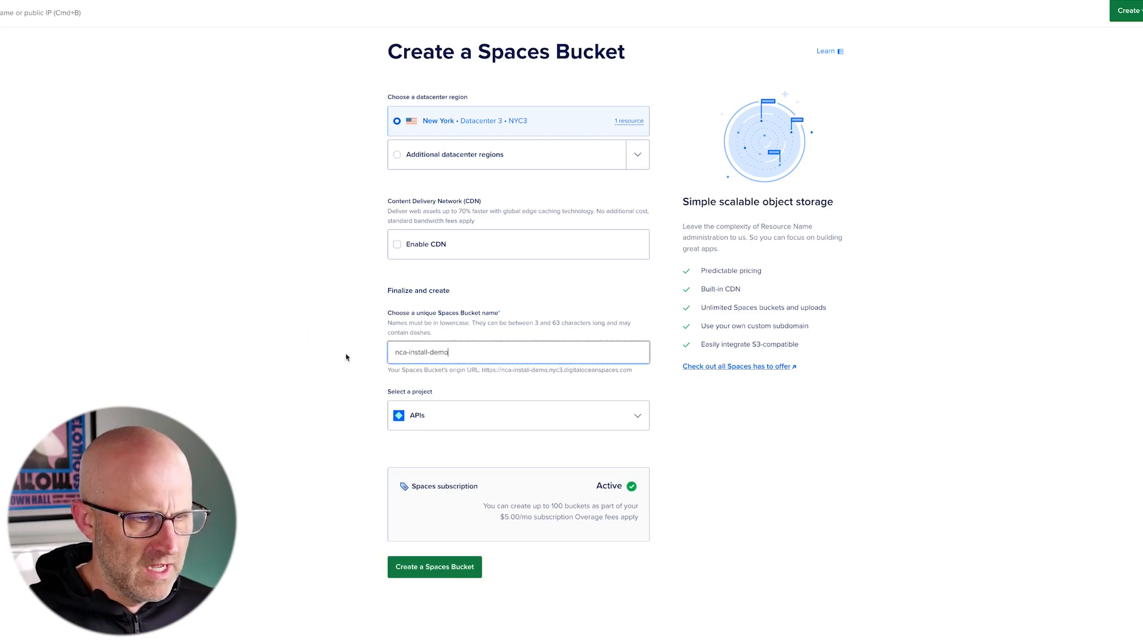
{"action": "left_click", "coordinate": [346, 357]}
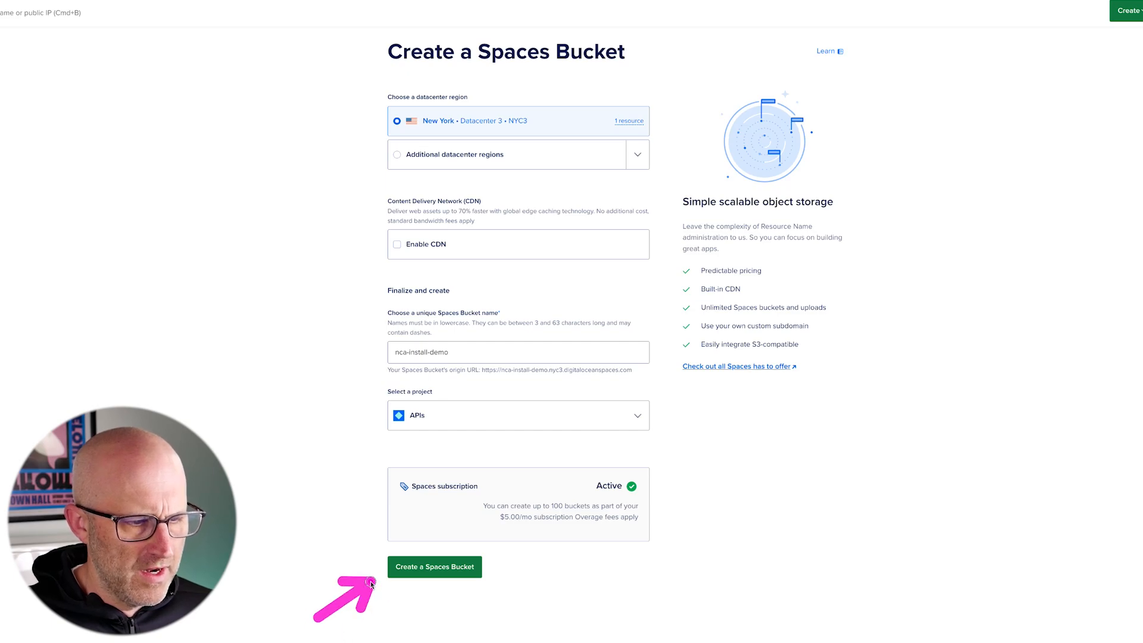
{"action": "left_click", "coordinate": [438, 568]}
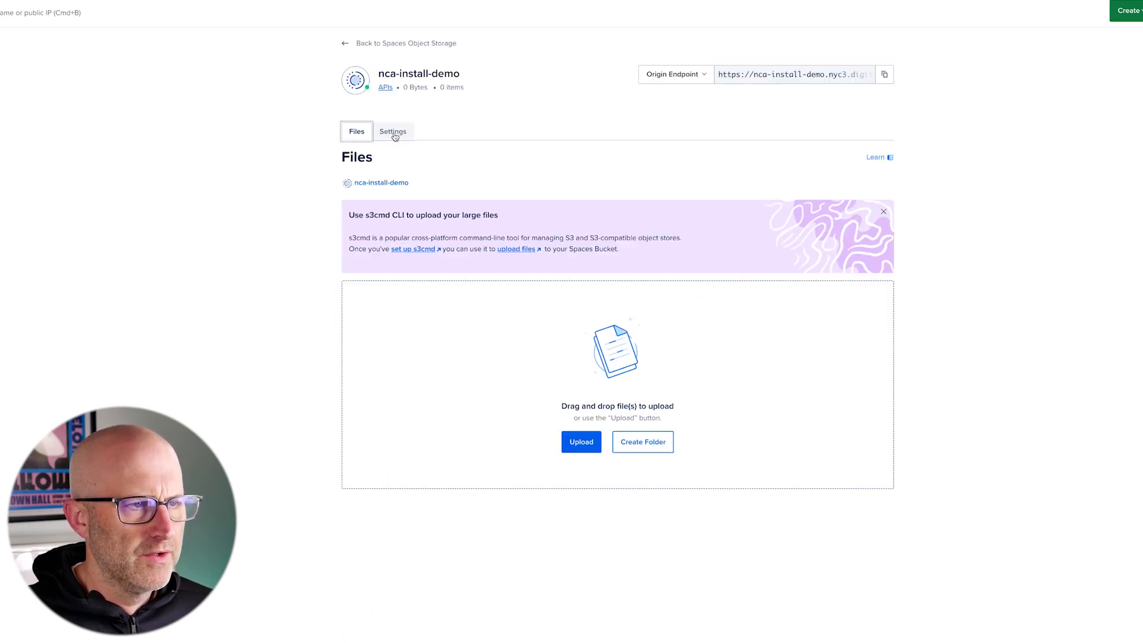
Create a Full Access Spaces key named nca-install-demo-key from the bucket's settings
{"action": "left_click", "coordinate": [394, 133]}
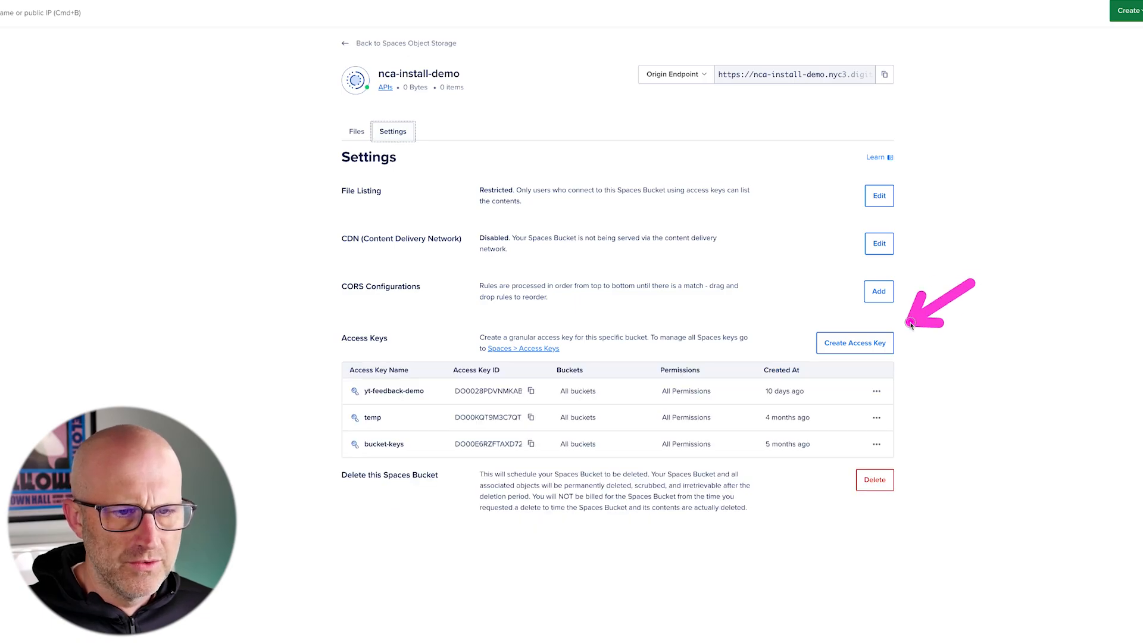
{"action": "left_click", "coordinate": [859, 347]}
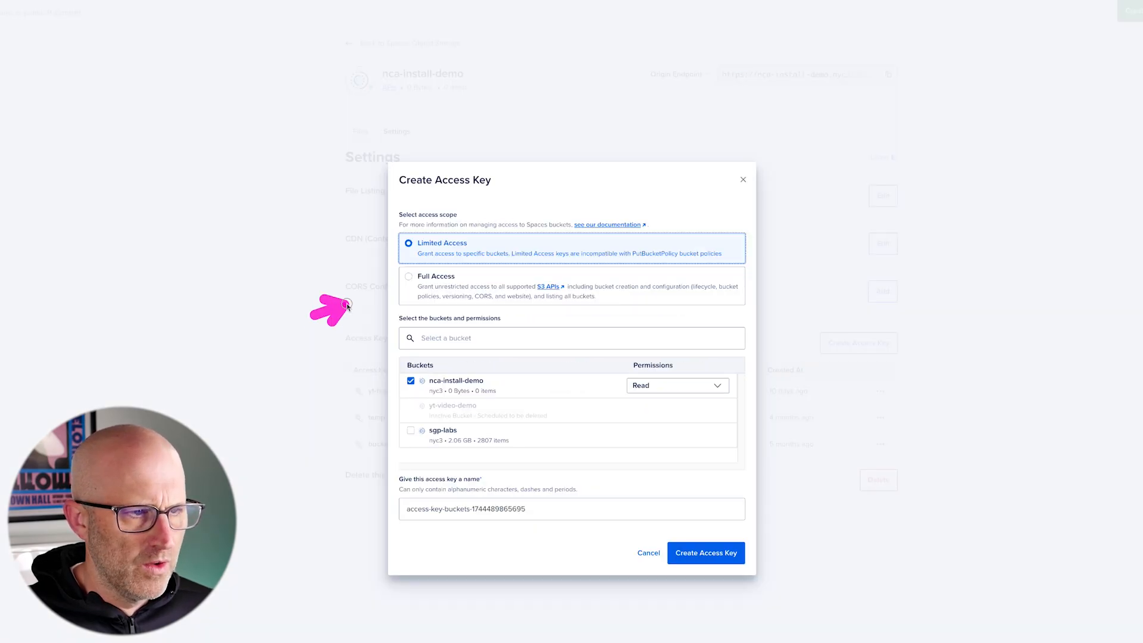
{"action": "left_click", "coordinate": [440, 279]}
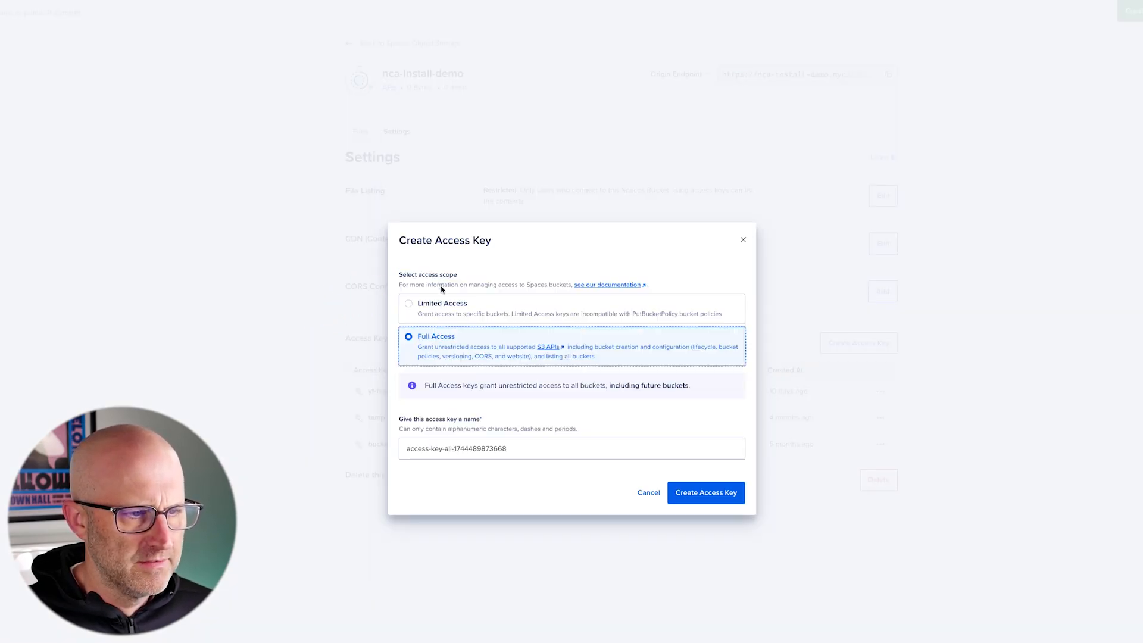
{"action": "left_click", "coordinate": [528, 453]}
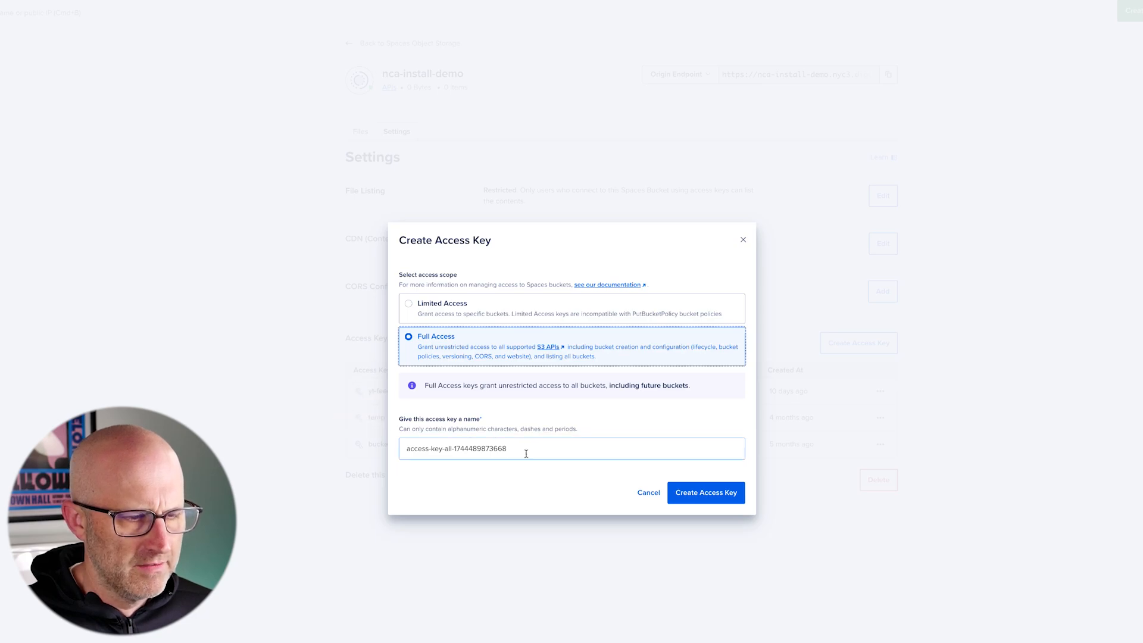
{"action": "triple_click", "coordinate": [526, 453]}
{"action": "type", "text": "nca-install-demo"}
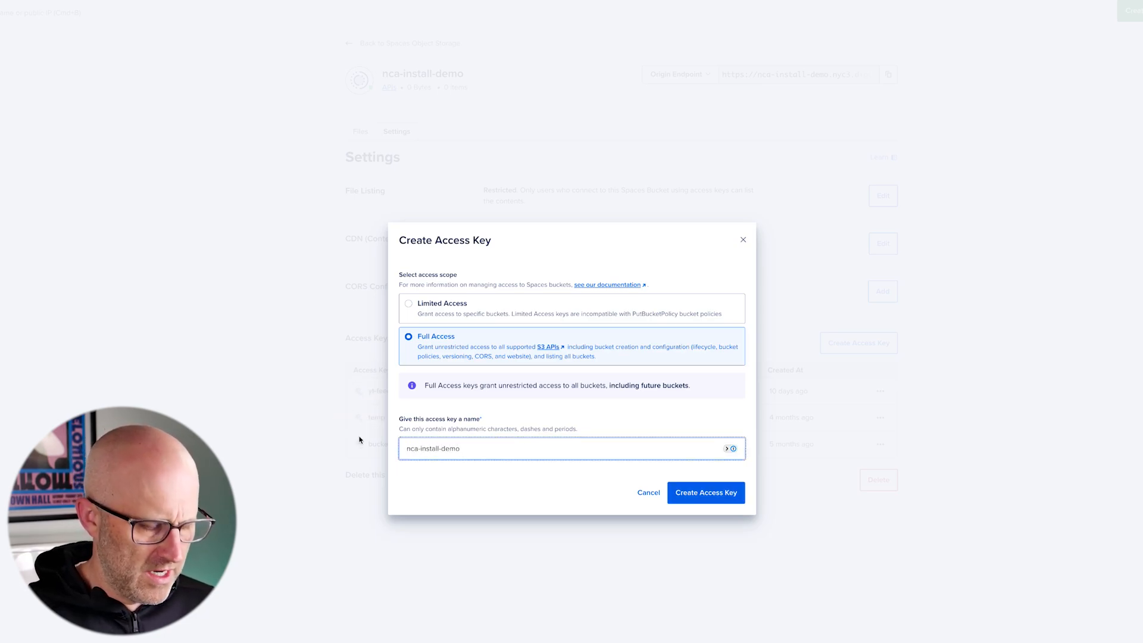
{"action": "type", "text": "-key"}
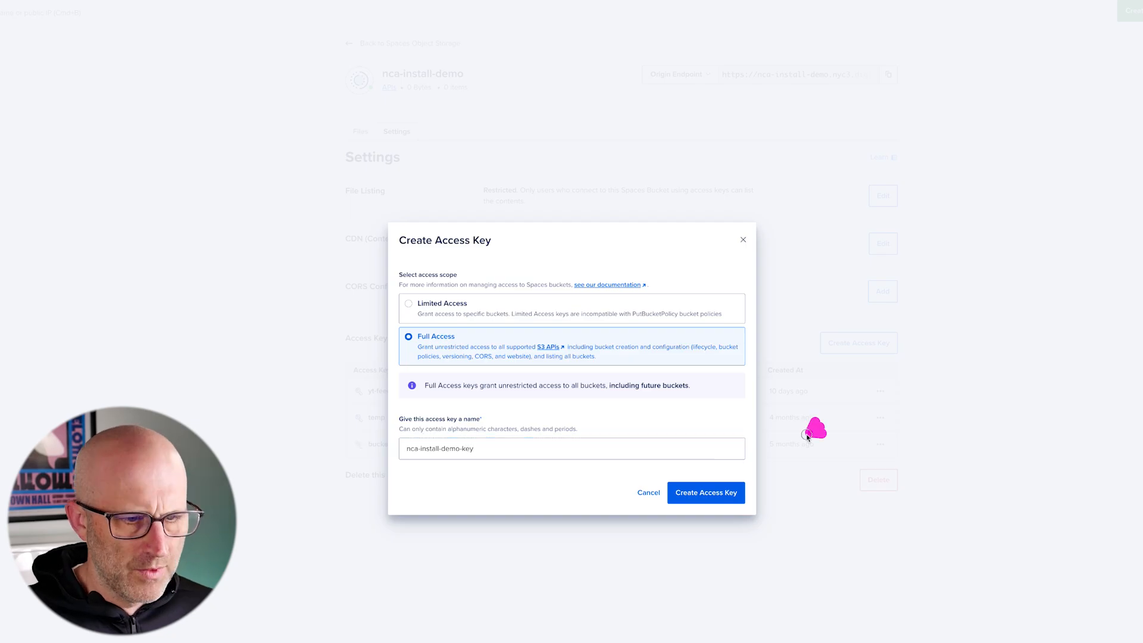
{"action": "left_click", "coordinate": [723, 495]}
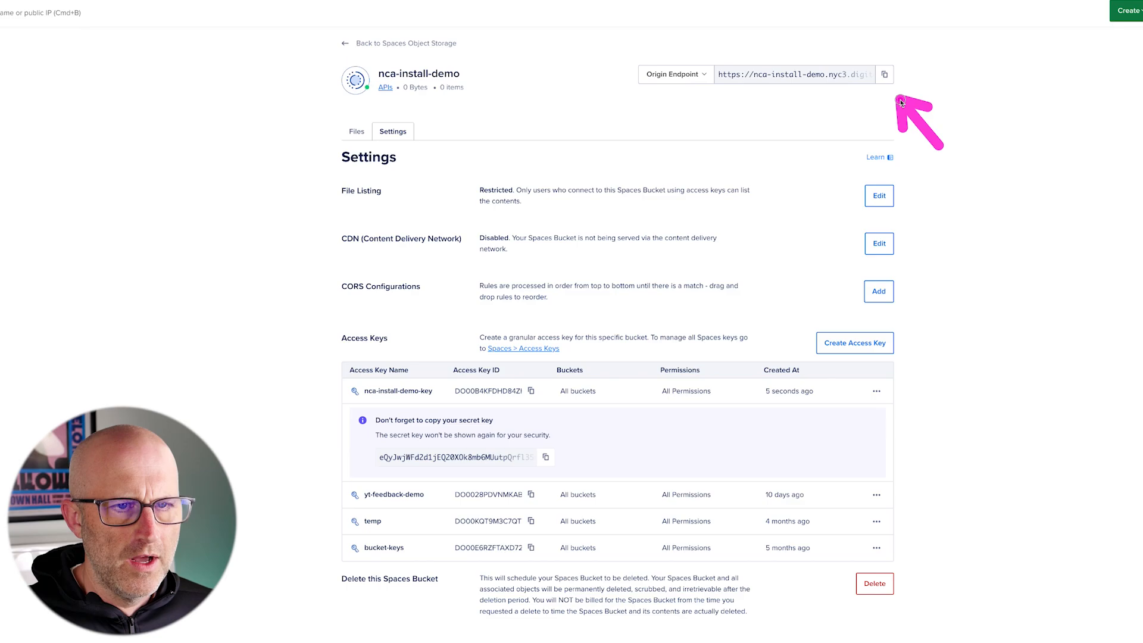
{"action": "left_click", "coordinate": [884, 73]}
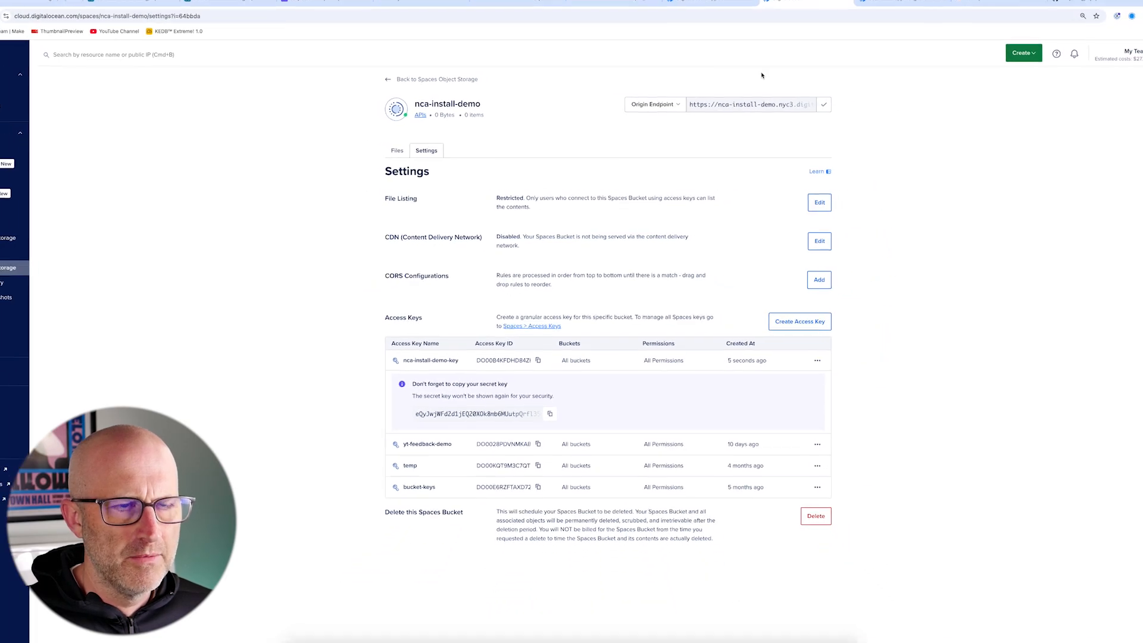
Fill S3_ENDPOINT_URL with the bucket's origin endpoint URL
{"action": "left_click", "coordinate": [691, 18]}
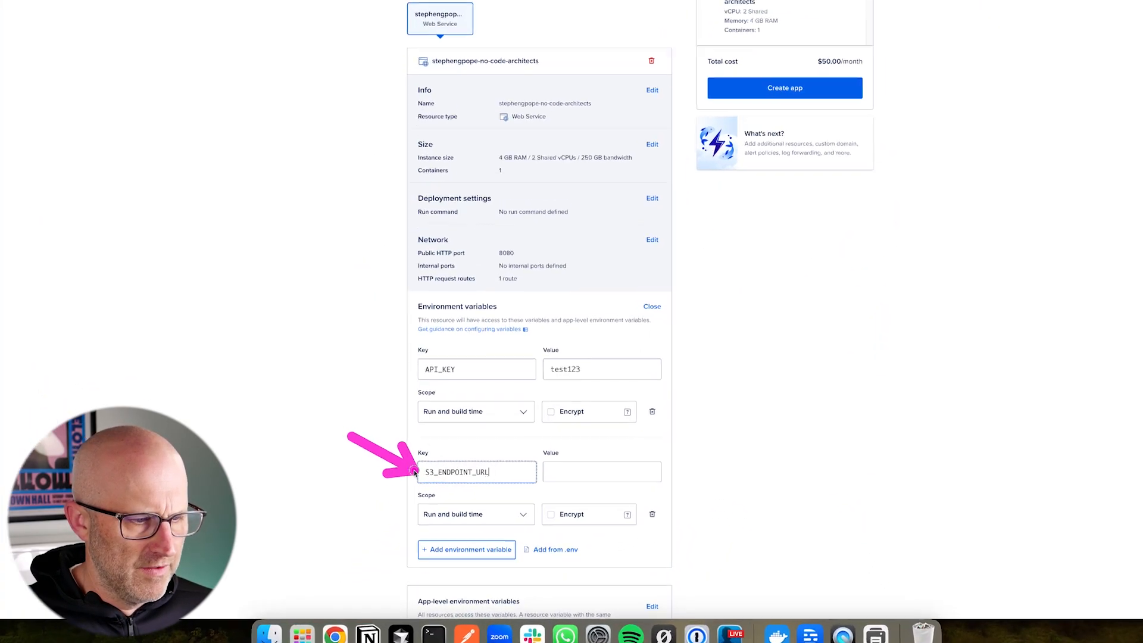
{"action": "left_click", "coordinate": [569, 471]}
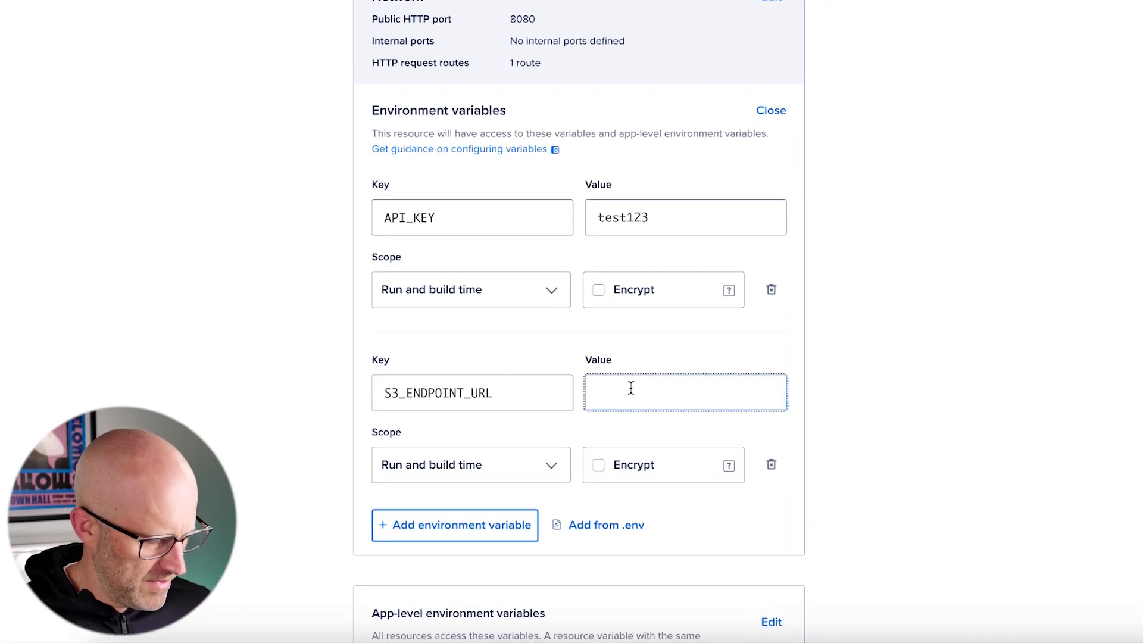
{"action": "key", "text": "ctrl+v"}
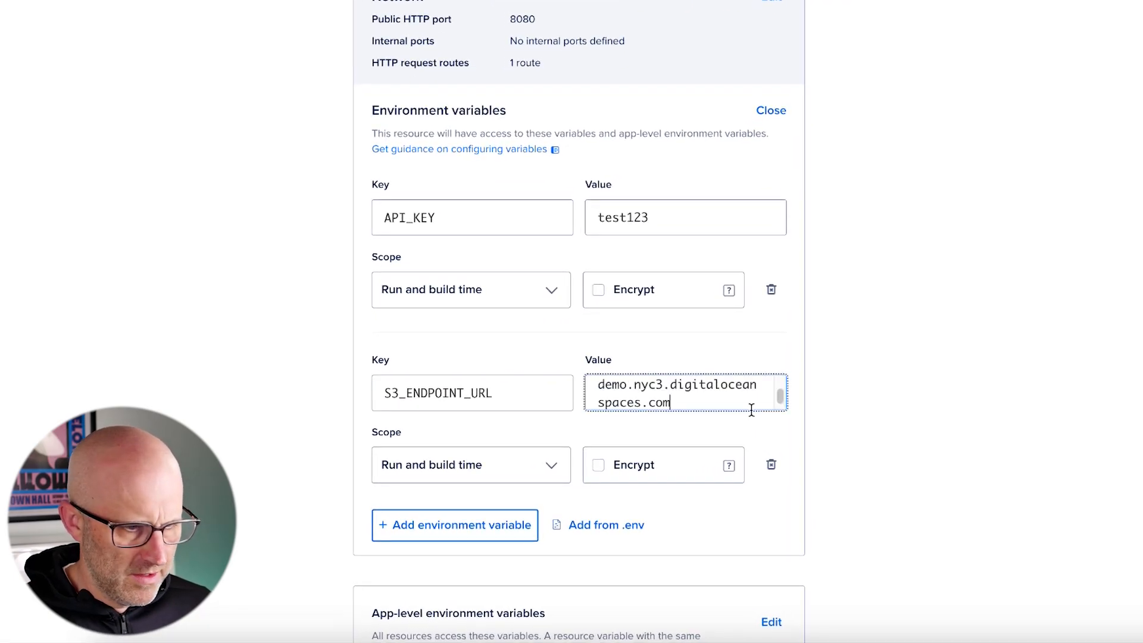
{"action": "scroll", "coordinate": [679, 392], "scroll_direction": "up", "scroll_amount": 2}
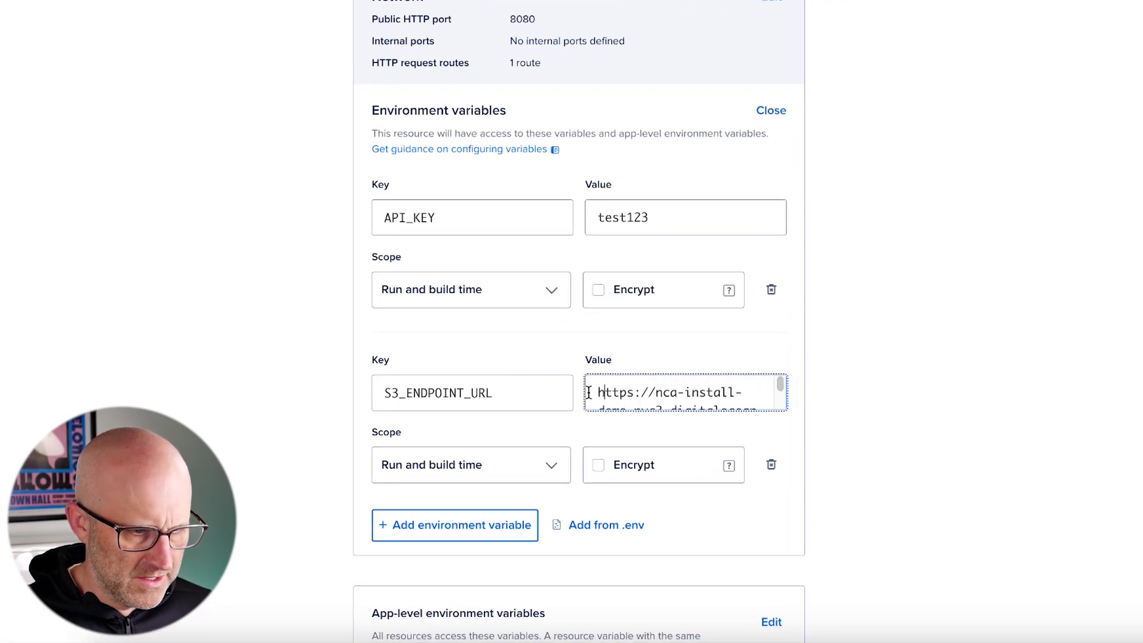
{"action": "left_click", "coordinate": [381, 393]}
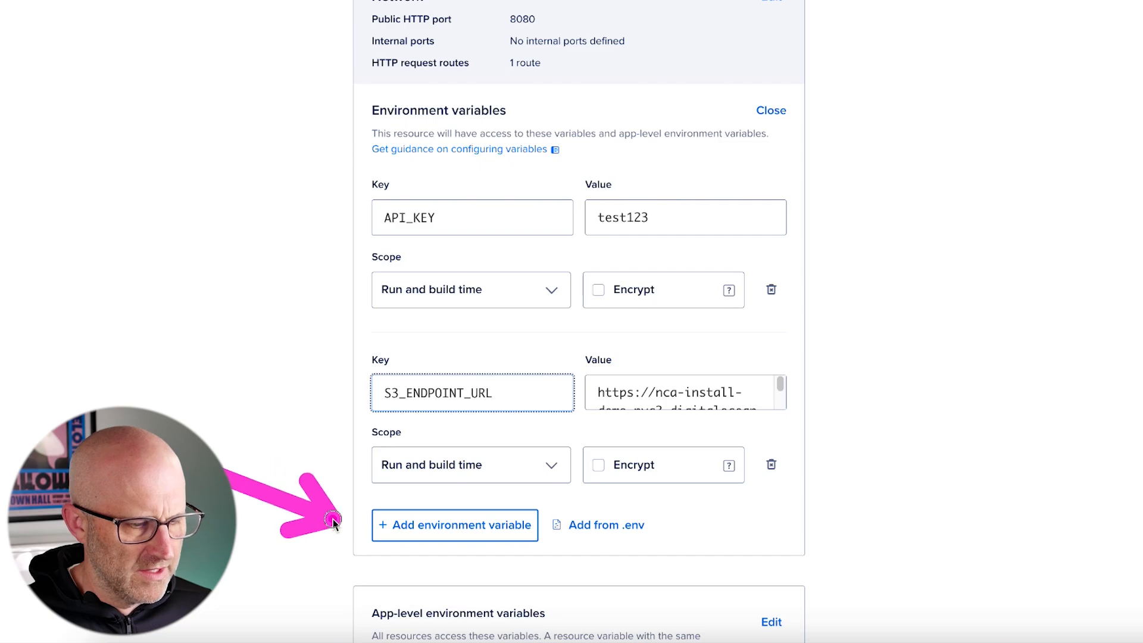
Add an S3_ACCESS_KEY variable holding the new access key ID
{"action": "left_click", "coordinate": [442, 526]}
{"action": "scroll", "coordinate": [256, 462], "scroll_direction": "down", "scroll_amount": 5}
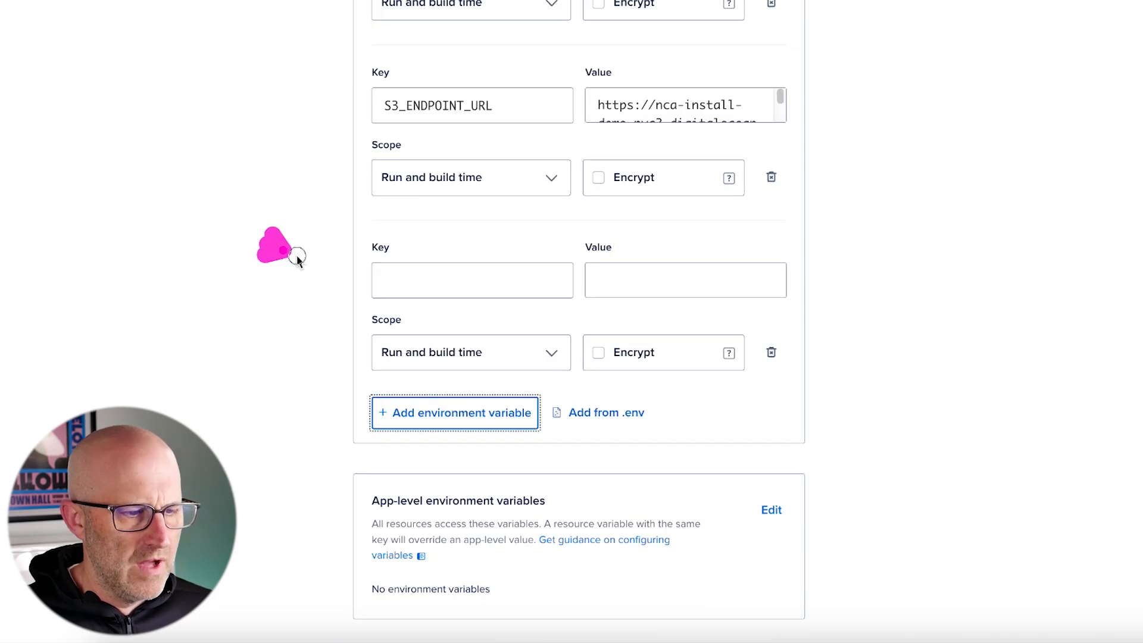
{"action": "left_click", "coordinate": [391, 278]}
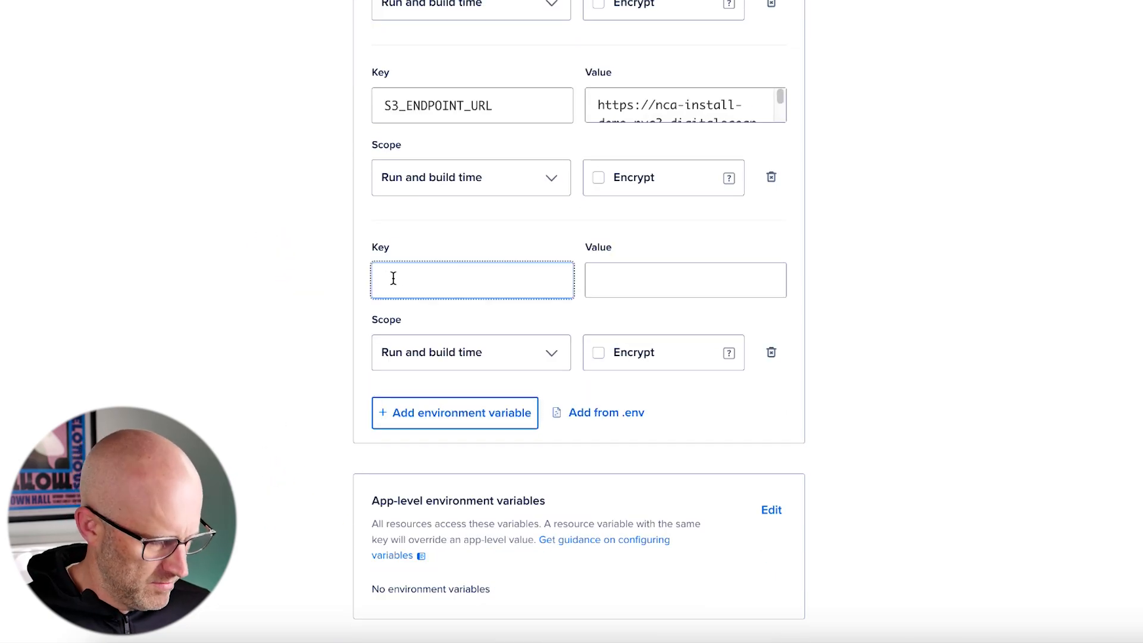
{"action": "key", "text": "ctrl+v"}
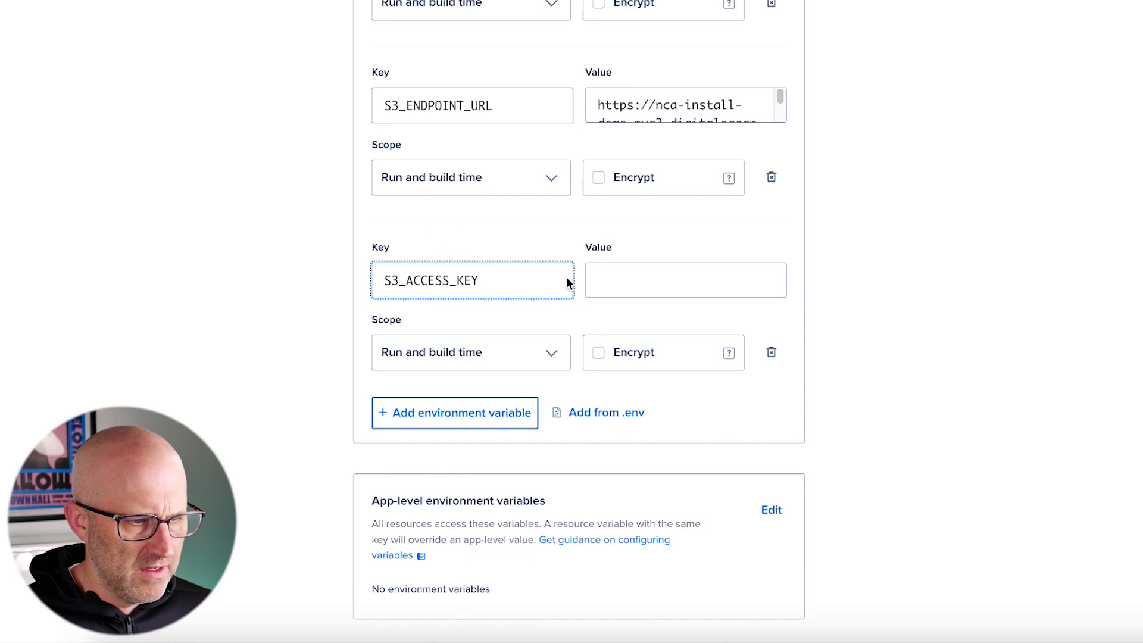
{"action": "left_click", "coordinate": [784, 17]}
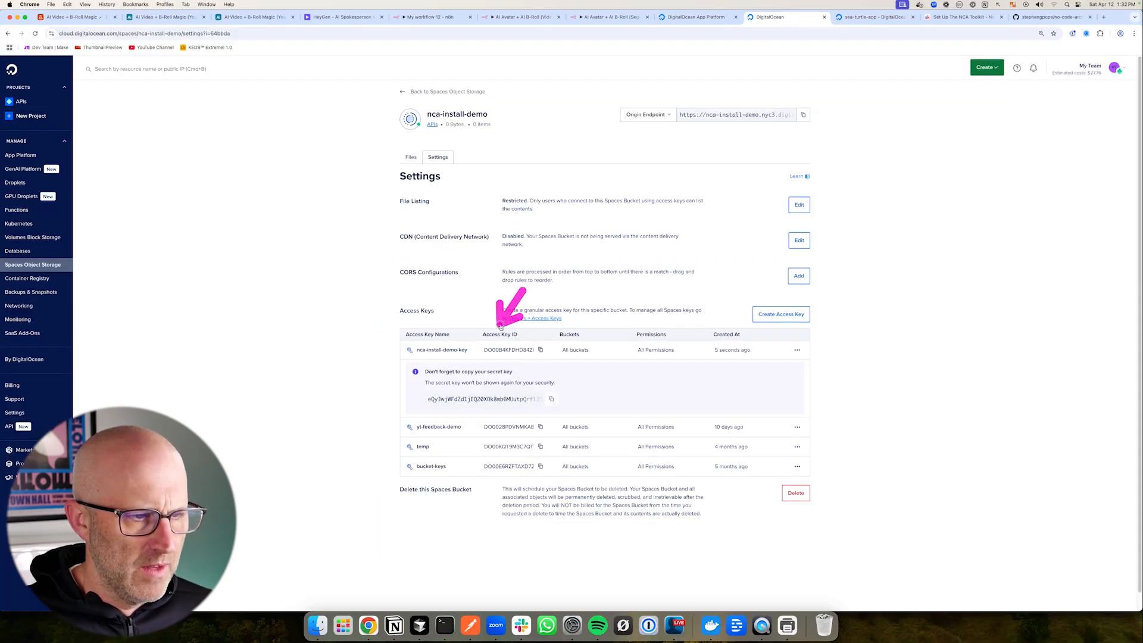
{"action": "left_click", "coordinate": [541, 349]}
{"action": "left_click", "coordinate": [620, 283]}
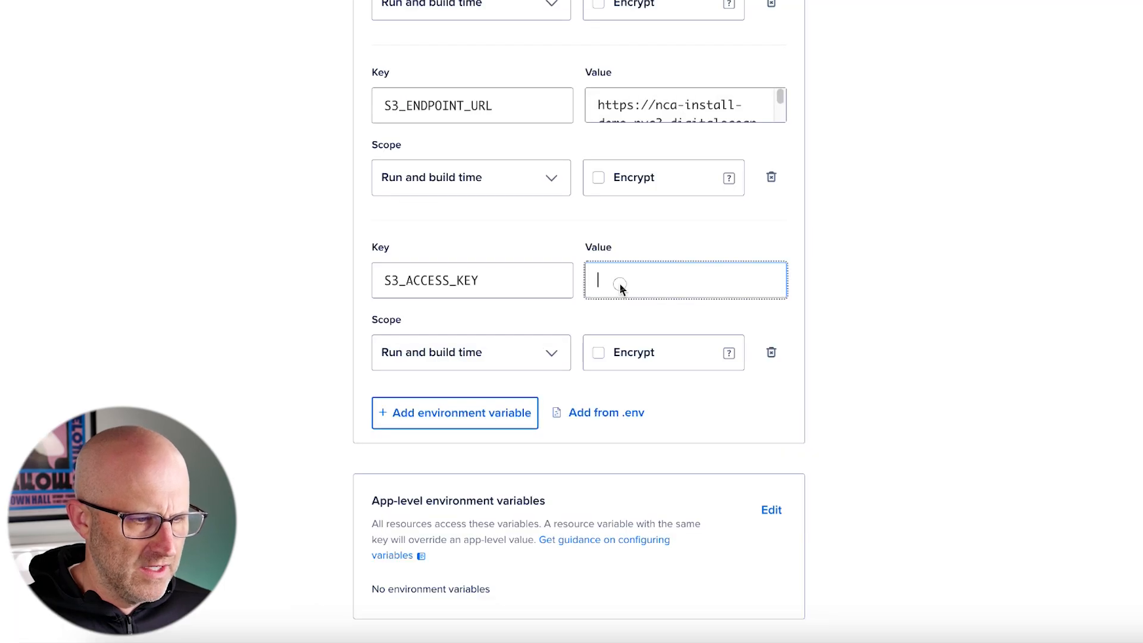
{"action": "key", "text": "super+v"}
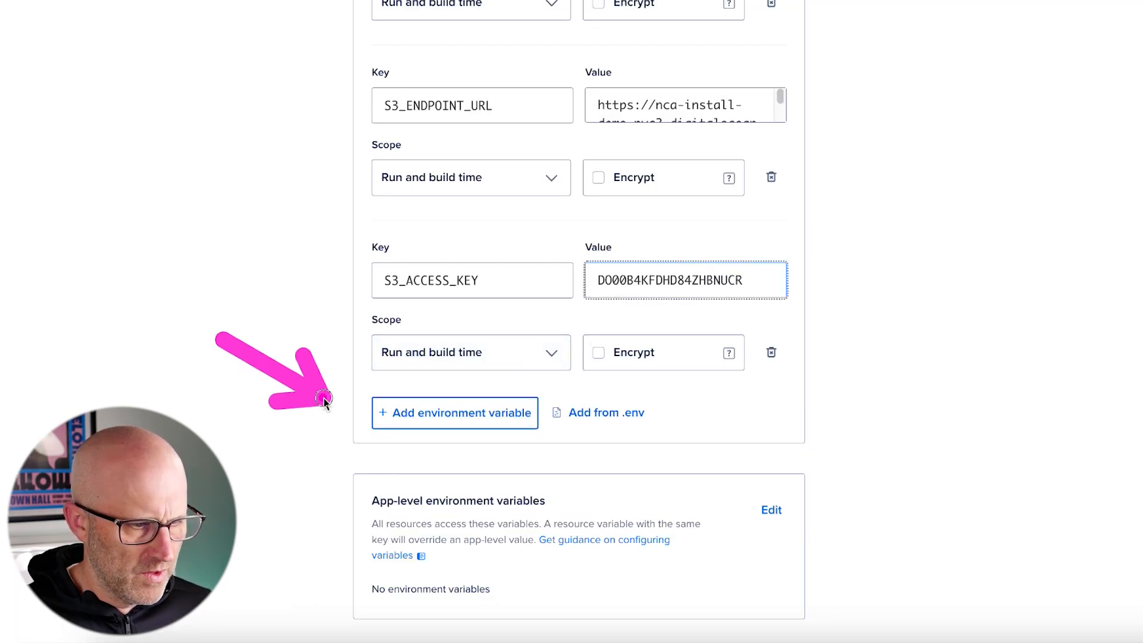
Add an S3_SECRET_KEY variable holding the key's secret
{"action": "left_click", "coordinate": [458, 422]}
{"action": "scroll", "coordinate": [369, 351], "scroll_direction": "down", "scroll_amount": 5}
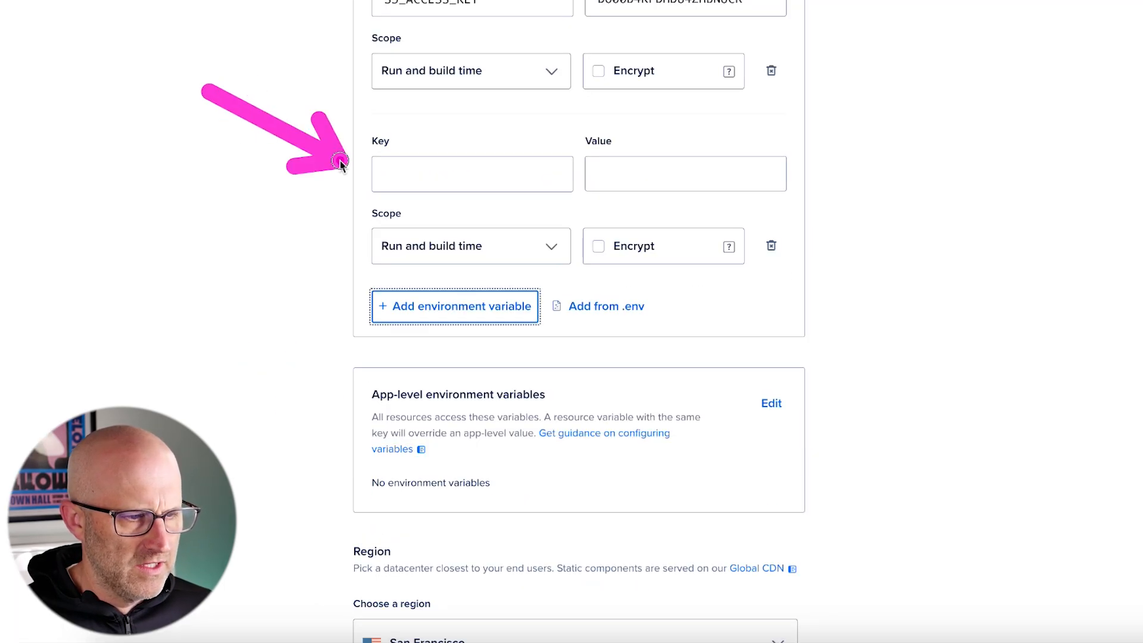
{"action": "left_click", "coordinate": [466, 173]}
{"action": "key", "text": "super+v"}
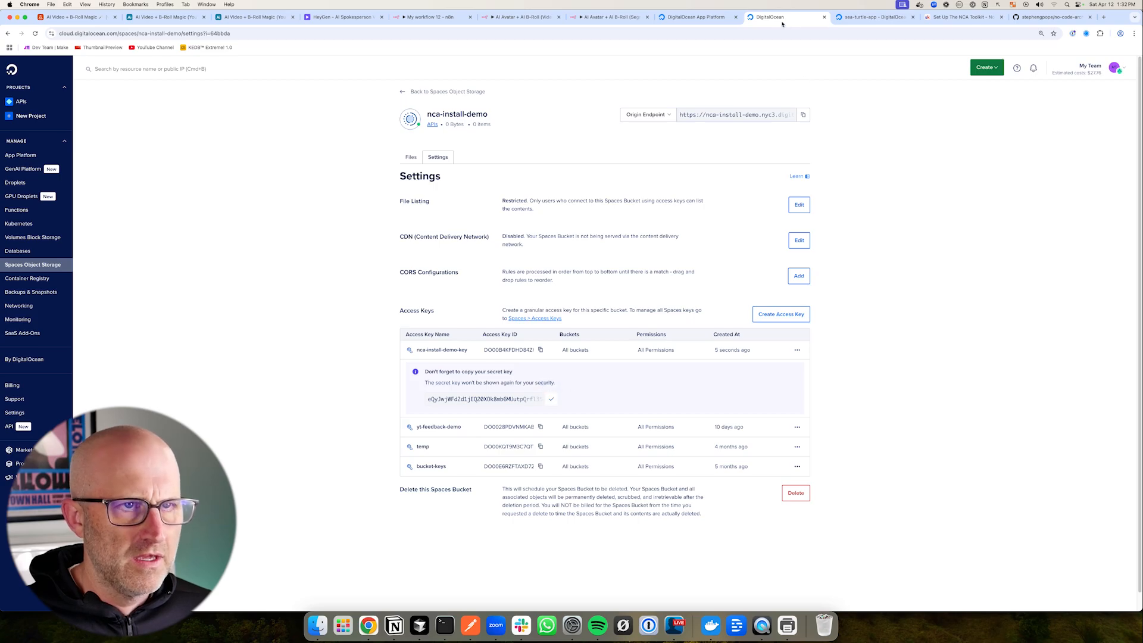
{"action": "left_click", "coordinate": [700, 18]}
{"action": "left_click", "coordinate": [641, 251]}
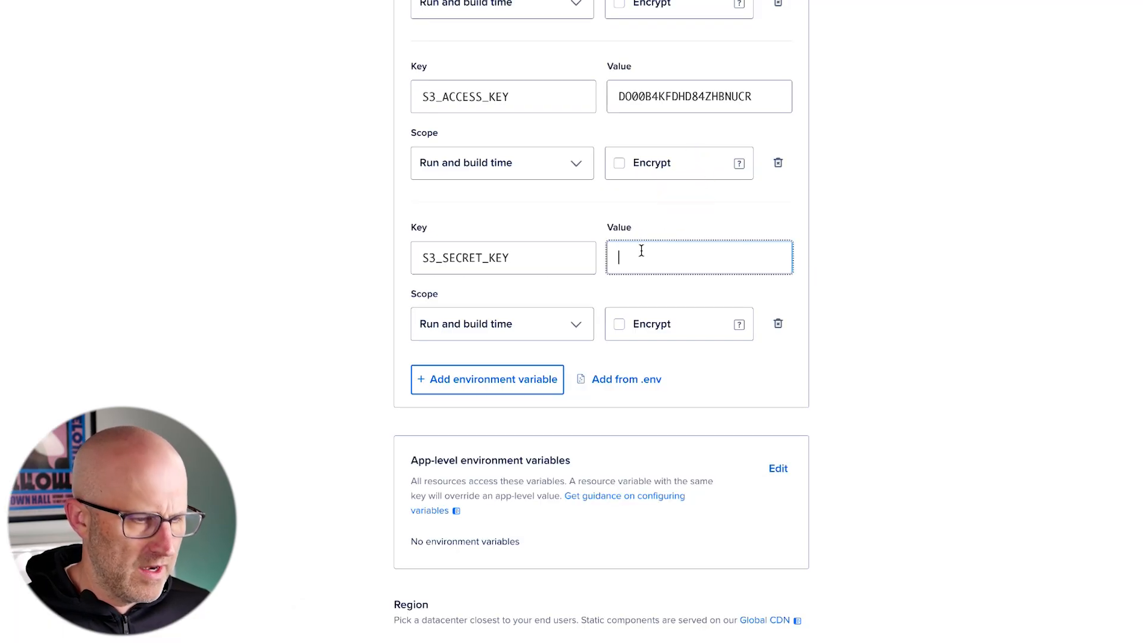
{"action": "key", "text": "super+v"}
{"action": "mouse_move", "coordinate": [785, 255]}
{"action": "left_mouse_down"}
{"action": "mouse_move", "coordinate": [786, 265]}
{"action": "mouse_move", "coordinate": [784, 236]}
{"action": "mouse_move", "coordinate": [785, 261]}
{"action": "left_mouse_up"}
{"action": "left_click", "coordinate": [619, 256]}
{"action": "left_click", "coordinate": [426, 260]}
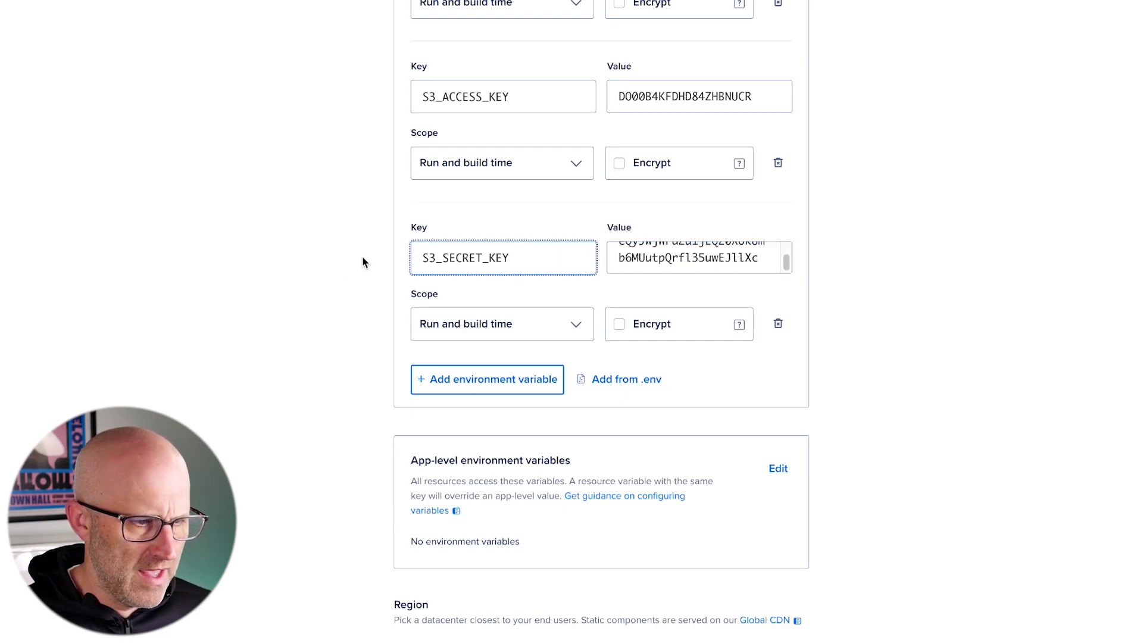
Add an S3_BUCKET_NAME variable set to nca-install-demo
{"action": "left_click", "coordinate": [451, 385]}
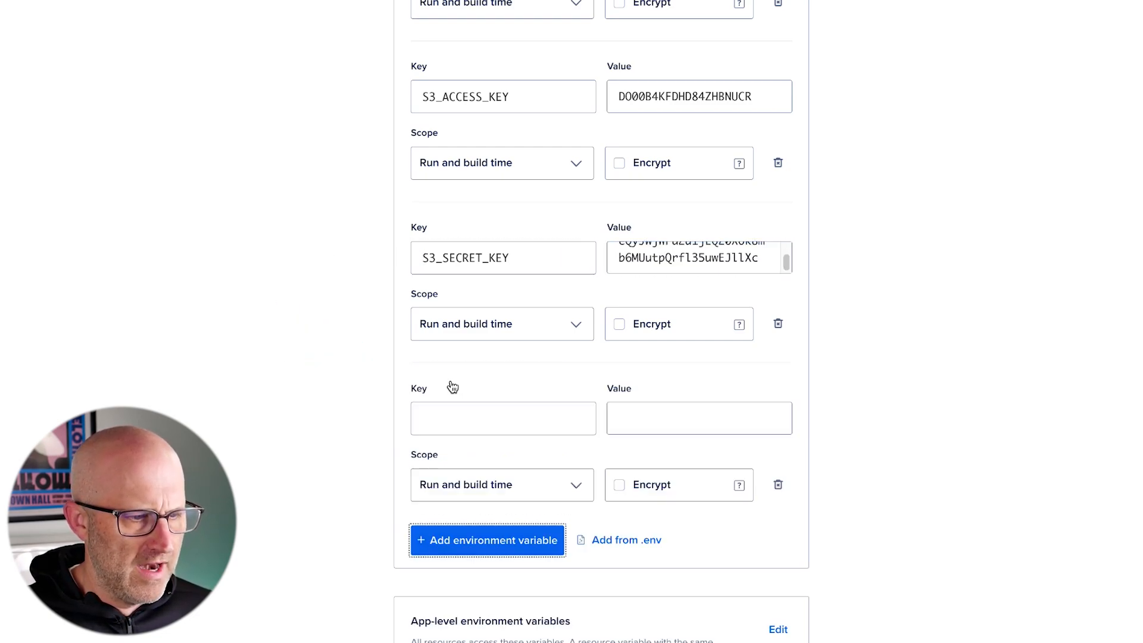
{"action": "left_click", "coordinate": [427, 424]}
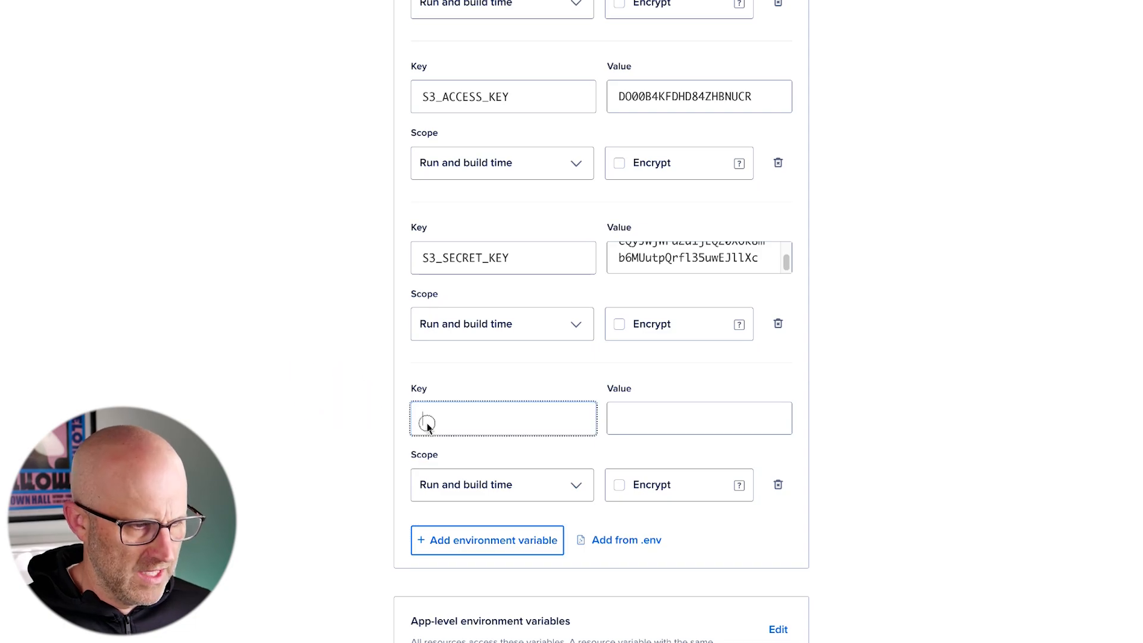
{"action": "key", "text": "super+v"}
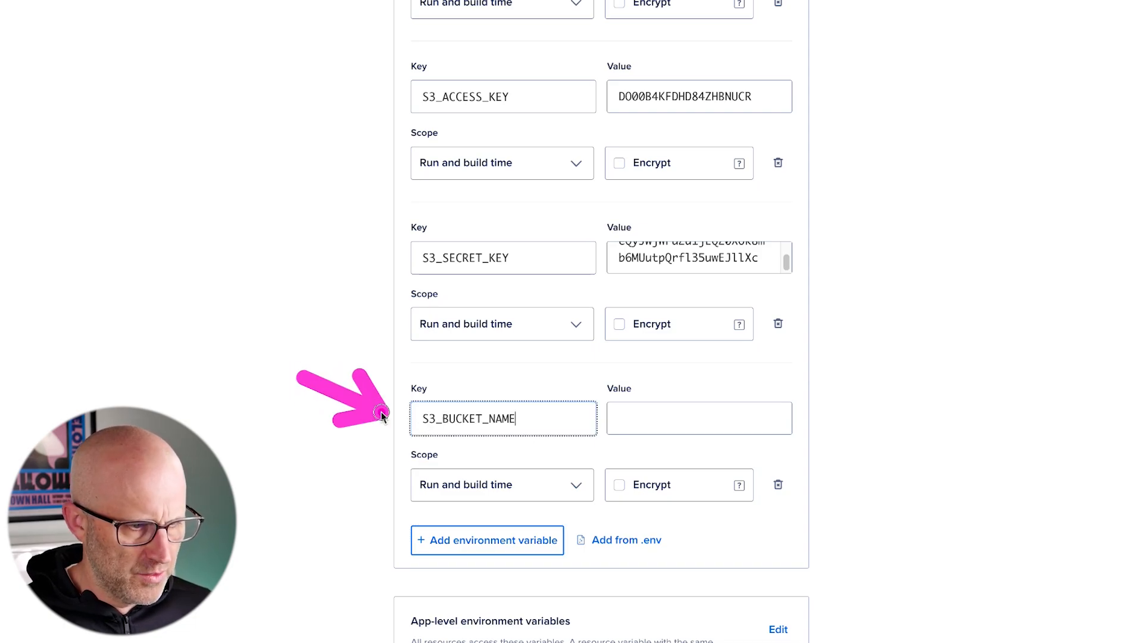
{"action": "left_click", "coordinate": [780, 22]}
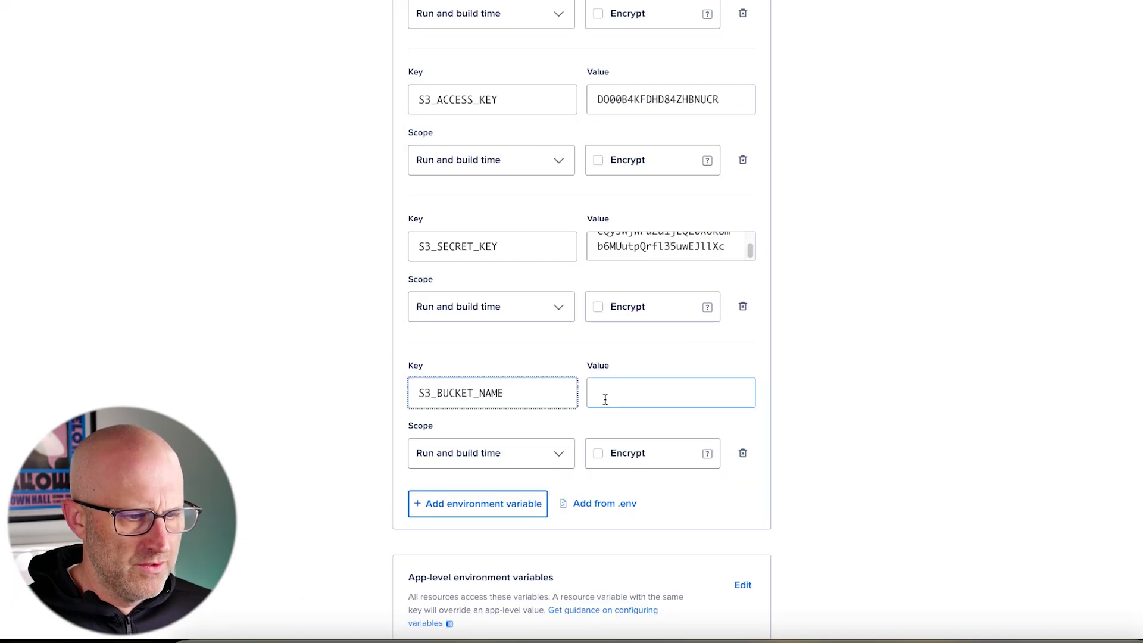
{"action": "left_click", "coordinate": [605, 396]}
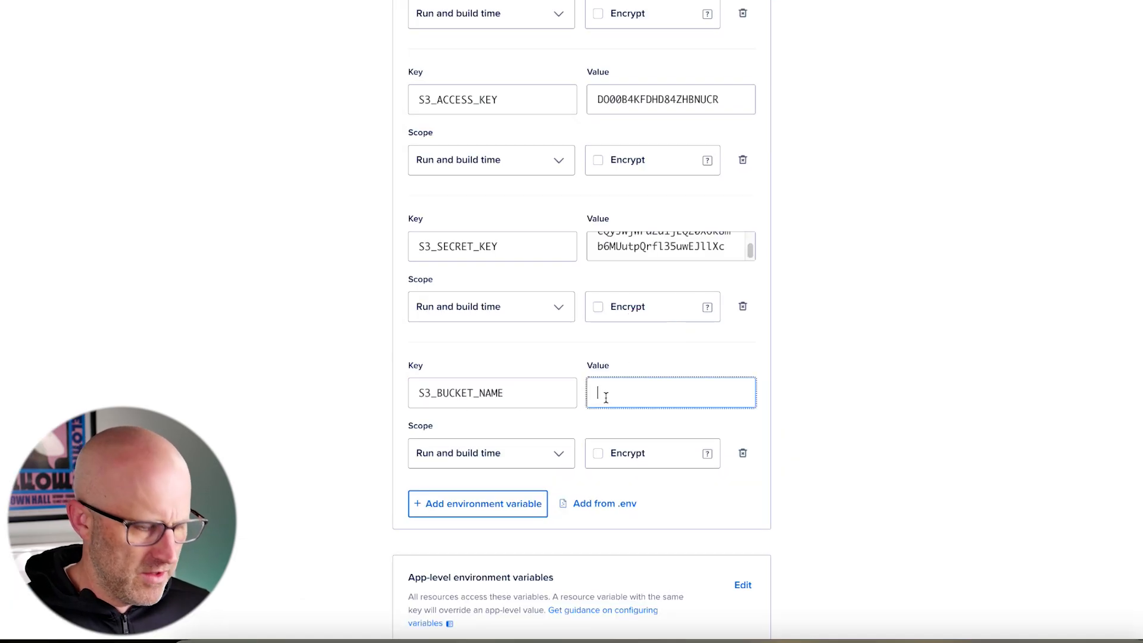
{"action": "type", "text": "nca-install-demo"}
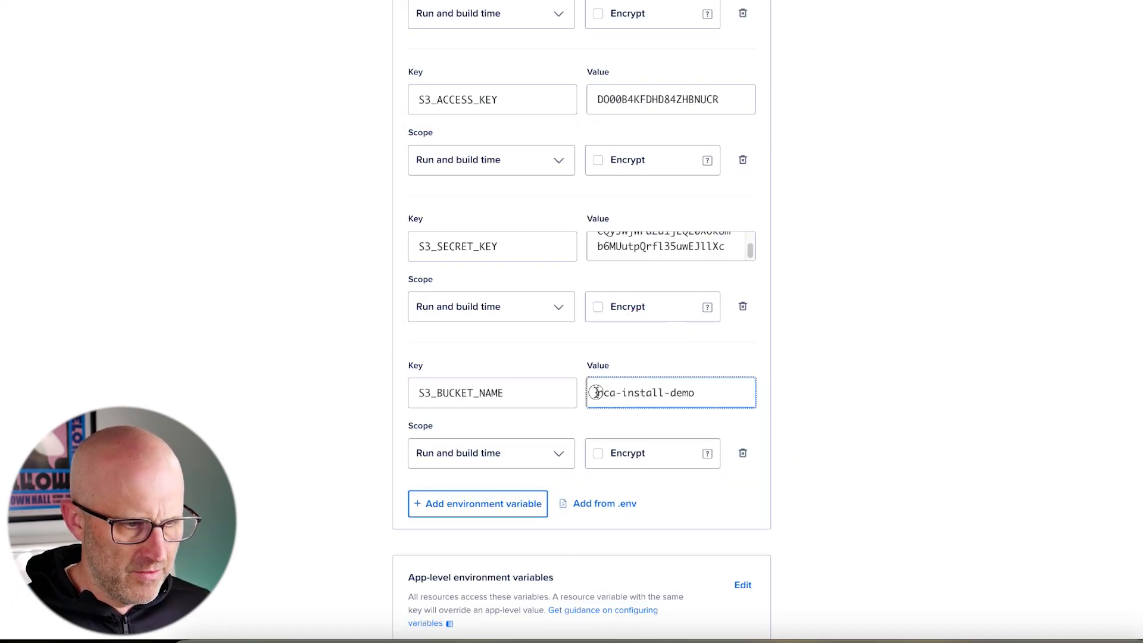
{"action": "left_click", "coordinate": [539, 396]}
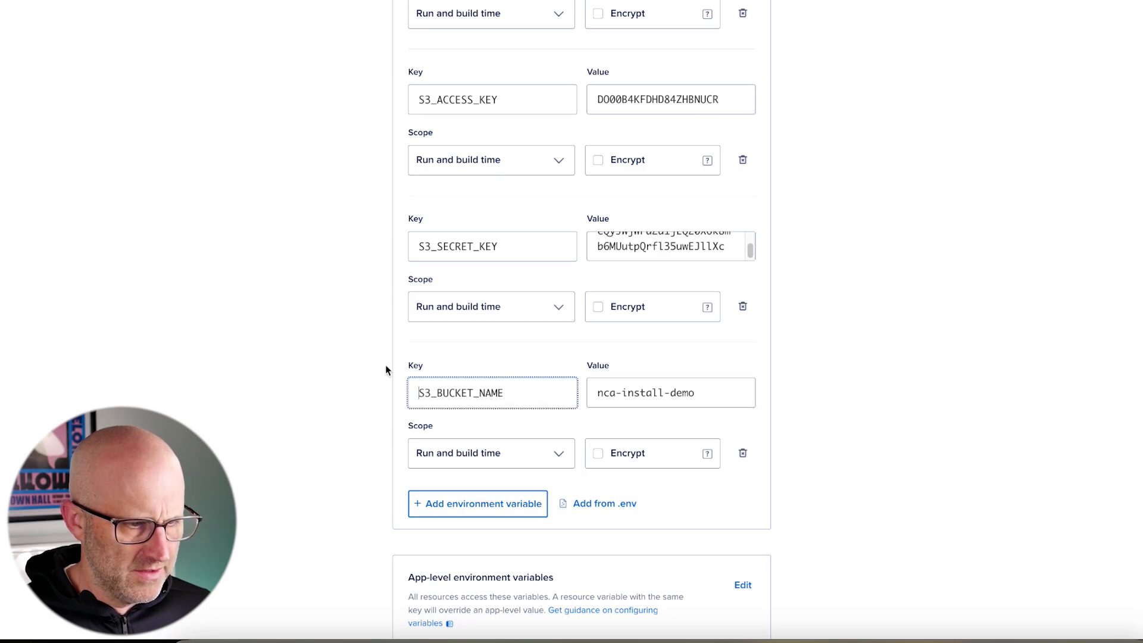
Add an S3_REGION variable with the value nyc3
{"action": "left_click", "coordinate": [463, 504]}
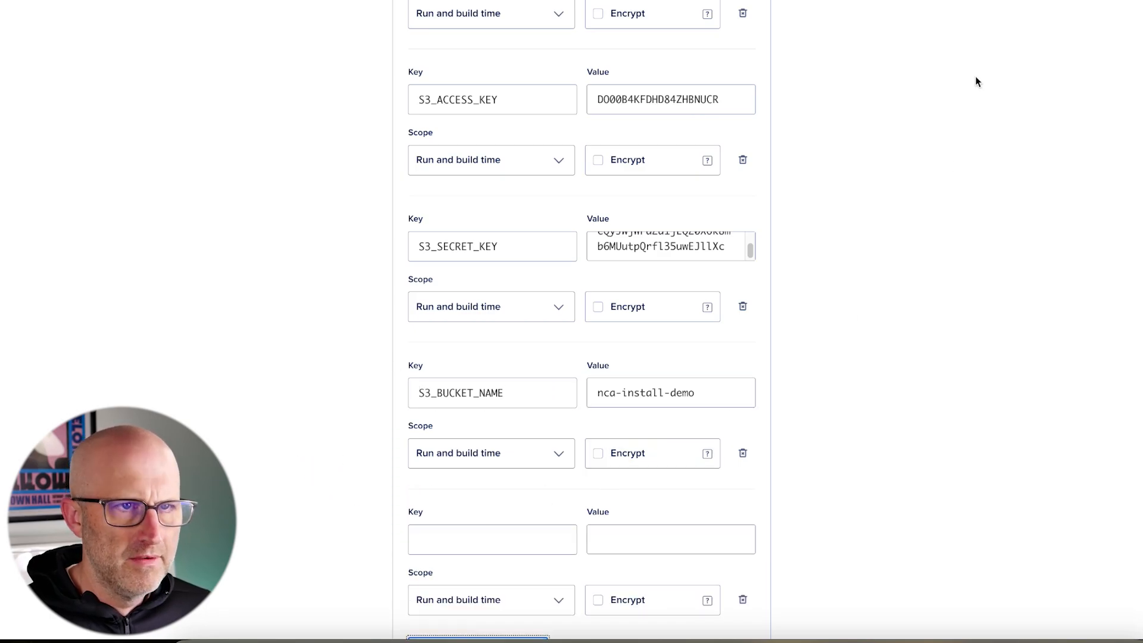
{"action": "scroll", "coordinate": [976, 82], "scroll_direction": "down", "scroll_amount": 3}
{"action": "left_click", "coordinate": [429, 357]}
{"action": "type", "text": "S3_REGION"}
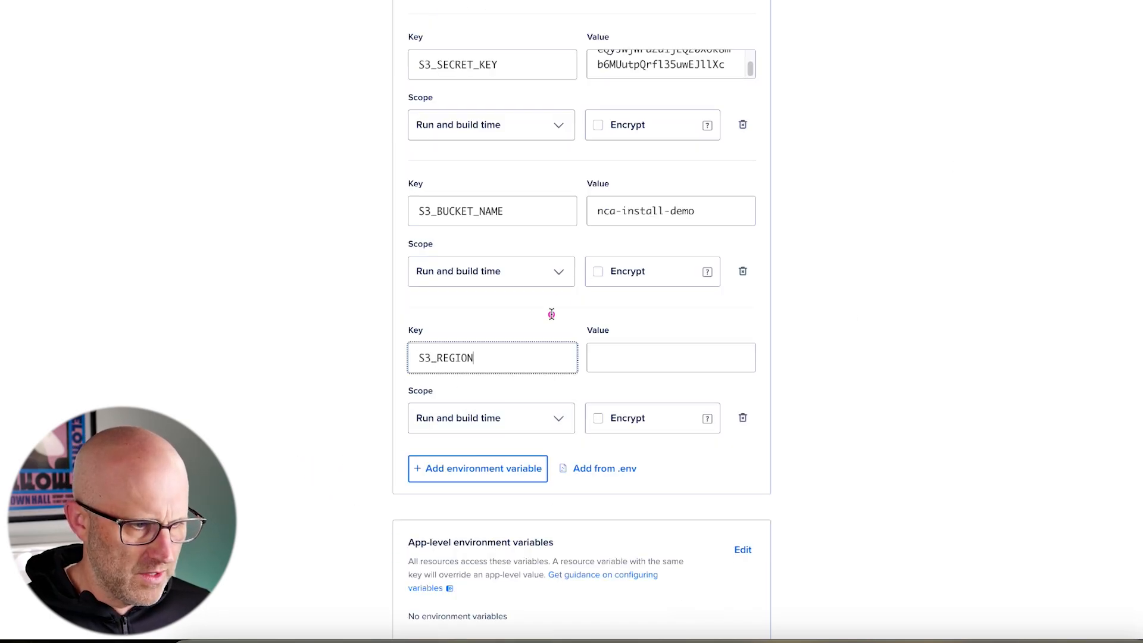
{"action": "left_click", "coordinate": [609, 358]}
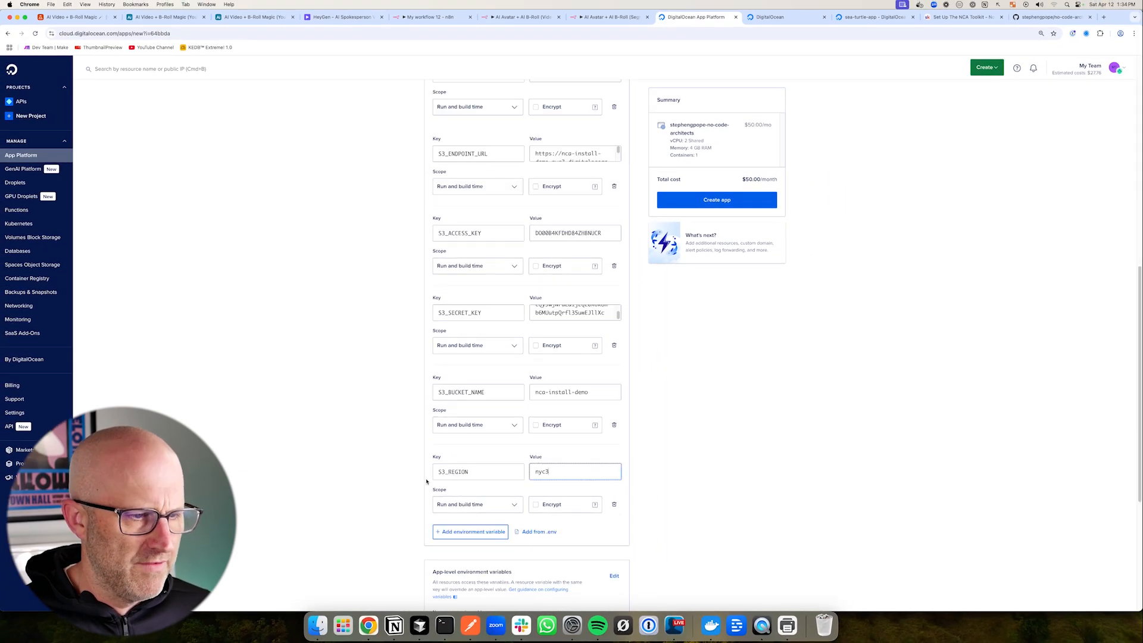
{"action": "scroll", "coordinate": [426, 481], "scroll_direction": "up", "scroll_amount": 4}
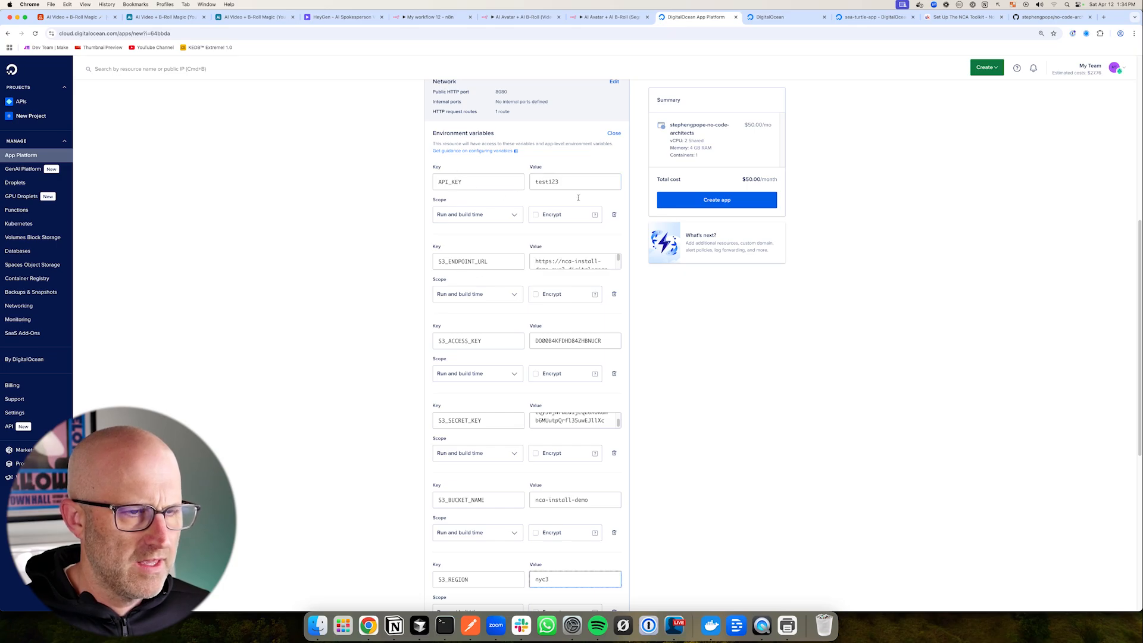
Finish the environment variables and create clownfish-app, waiting until its health check shows Available
{"action": "left_click", "coordinate": [614, 132]}
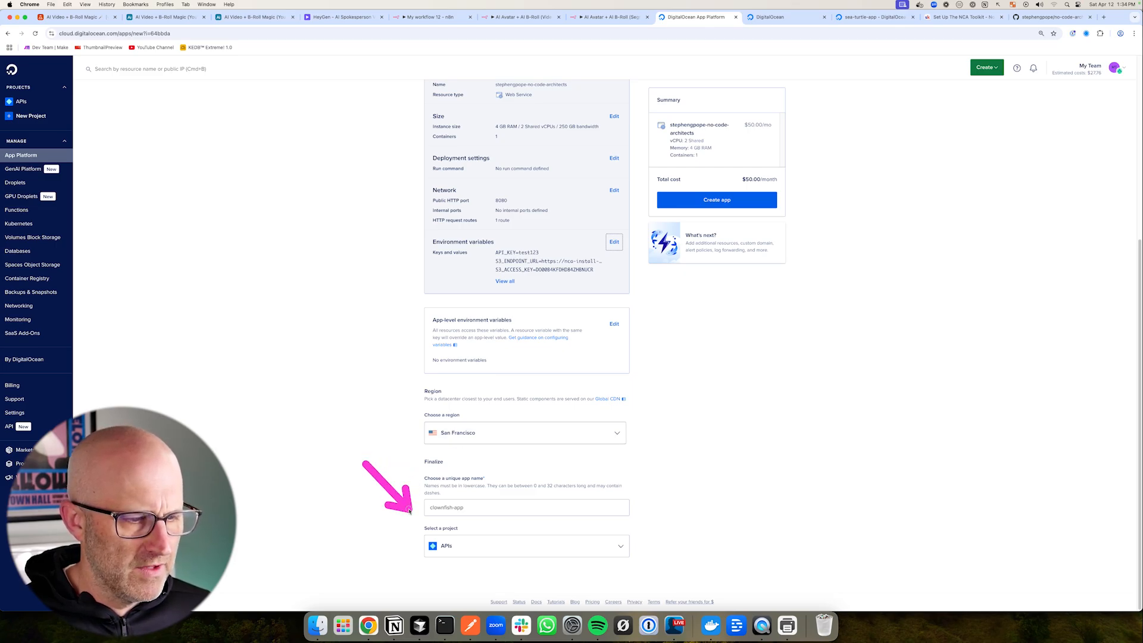
{"action": "scroll", "coordinate": [544, 509], "scroll_direction": "up", "scroll_amount": 5}
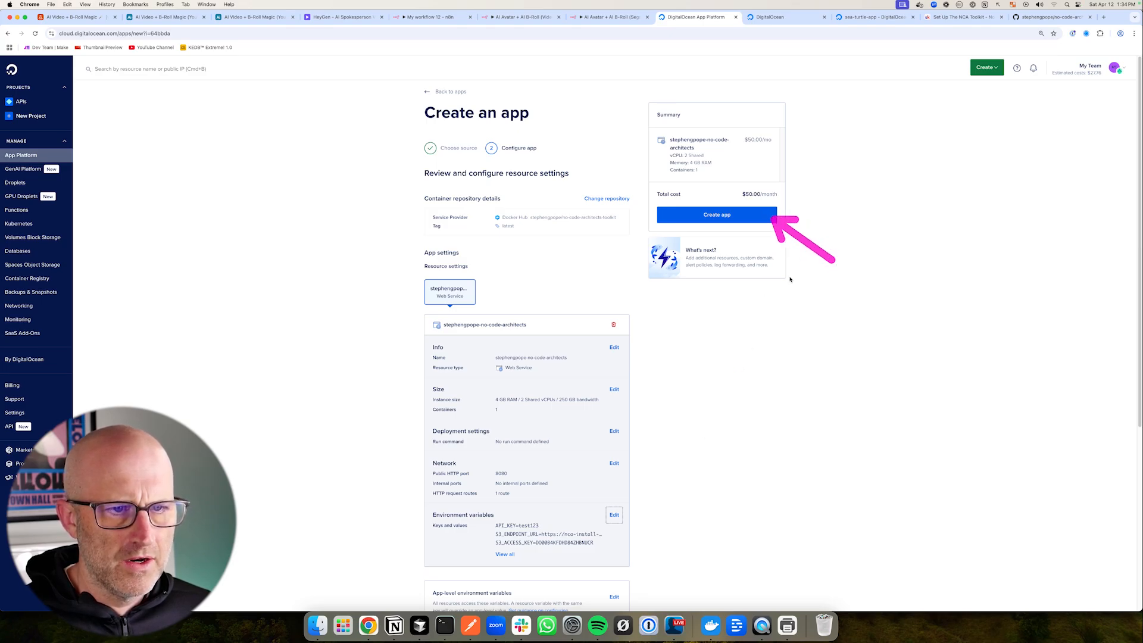
{"action": "left_click", "coordinate": [724, 222]}
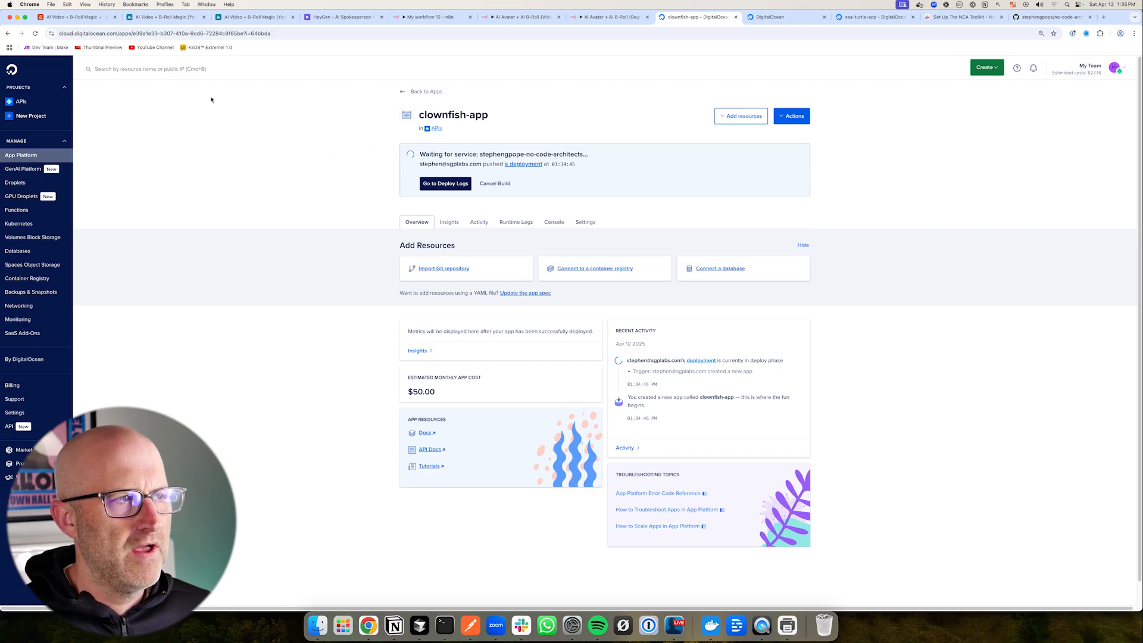
{"action": "mouse_move", "coordinate": [301, 176]}
{"action": "left_mouse_down"}
{"action": "mouse_move", "coordinate": [372, 147]}
{"action": "mouse_move", "coordinate": [384, 188]}
{"action": "left_mouse_up"}
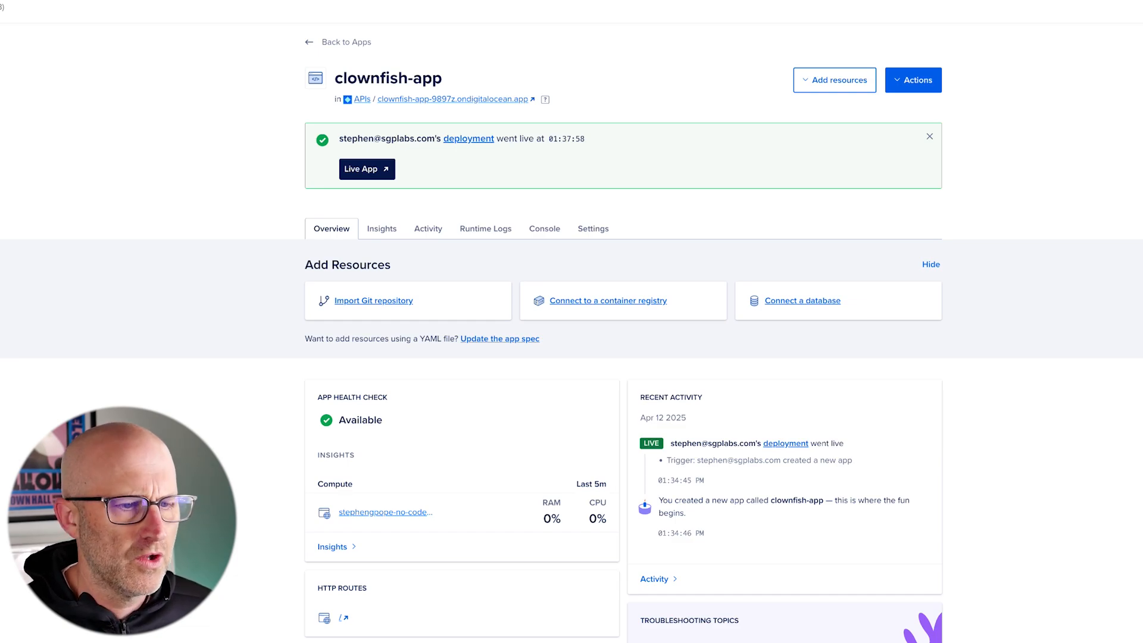
Review clownfish-app's CPU and memory charts on the Insights tab
{"action": "scroll", "coordinate": [572, 336], "scroll_direction": "down", "scroll_amount": 1}
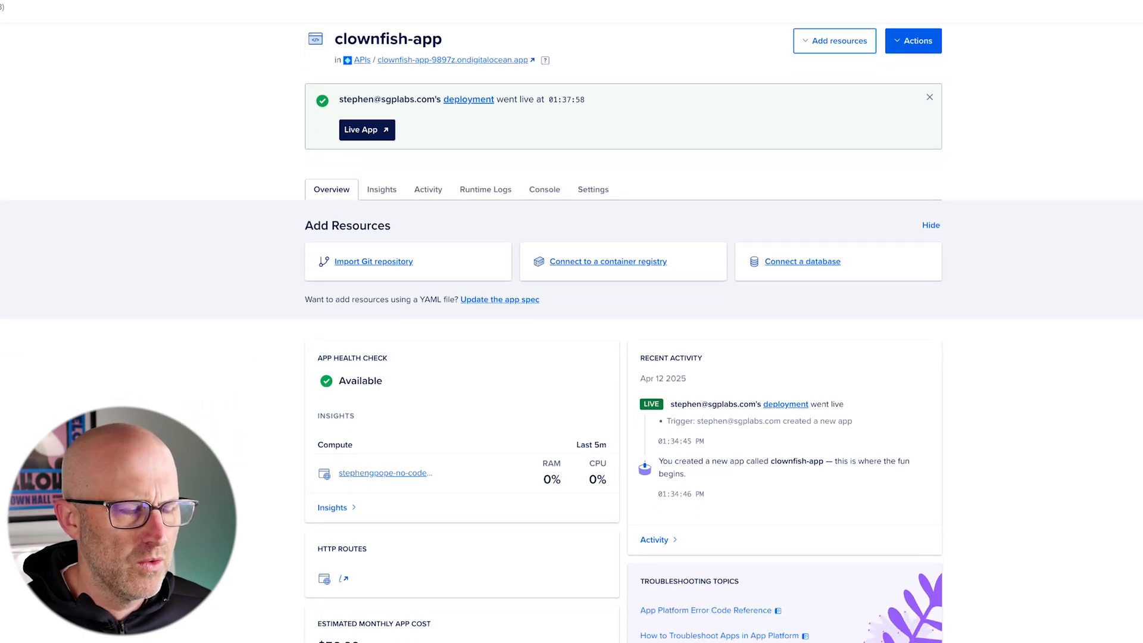
{"action": "scroll", "coordinate": [381, 228], "scroll_direction": "up", "scroll_amount": 1}
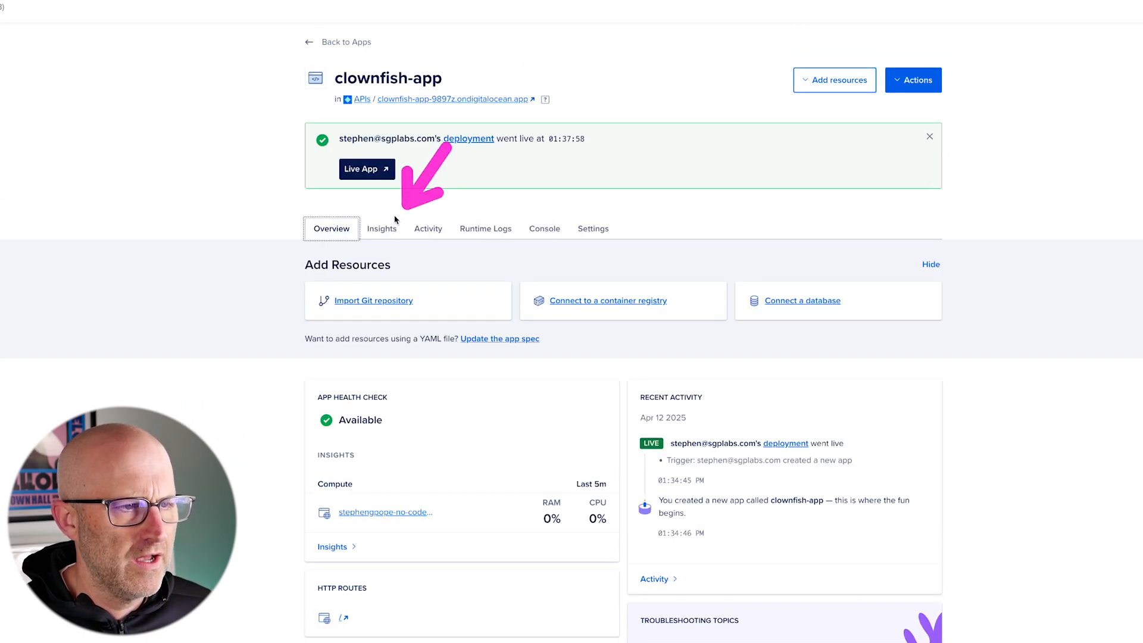
{"action": "left_click", "coordinate": [381, 229]}
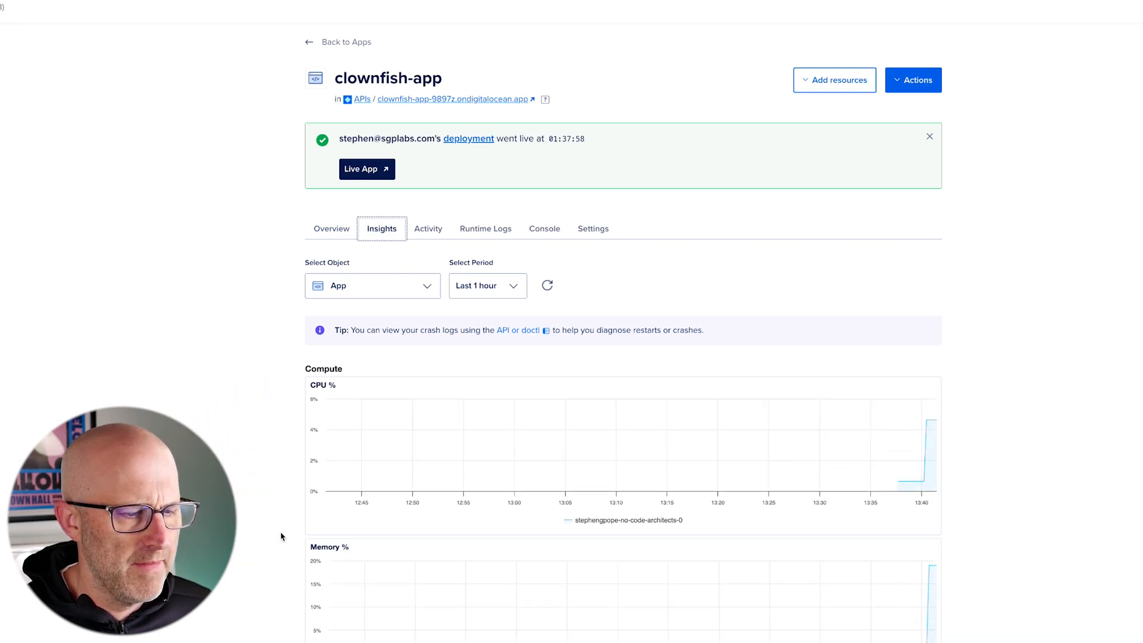
{"action": "scroll", "coordinate": [274, 554], "scroll_direction": "down", "scroll_amount": 1}
Check runtime logs show gunicorn listening on 8080, then open the app's /app console
{"action": "scroll", "coordinate": [281, 547], "scroll_direction": "up", "scroll_amount": 1}
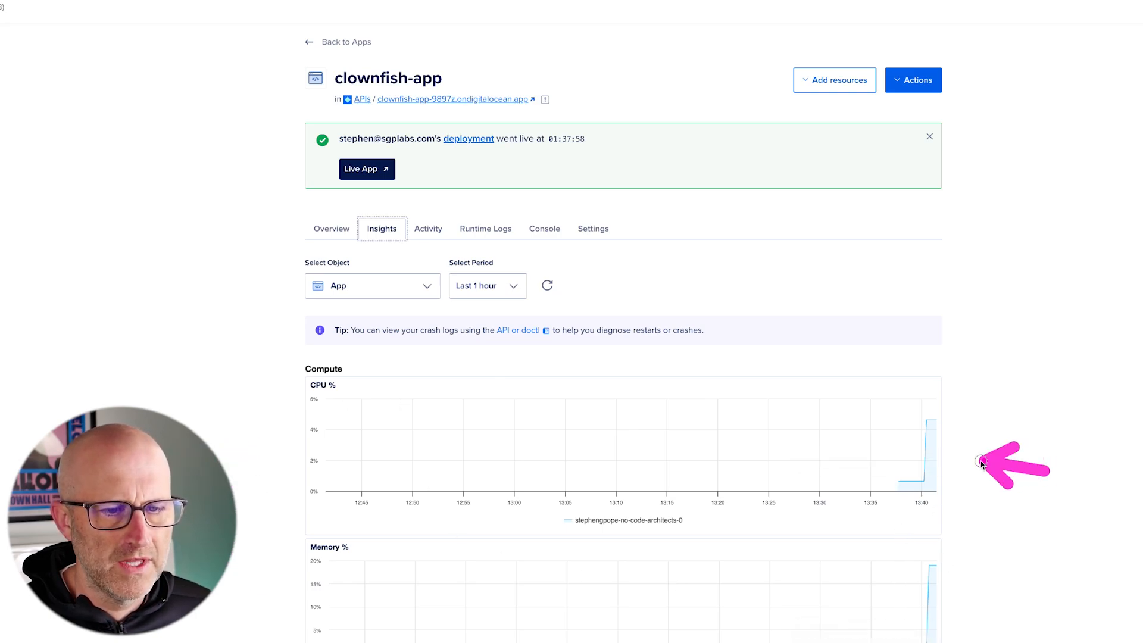
{"action": "left_click", "coordinate": [500, 229]}
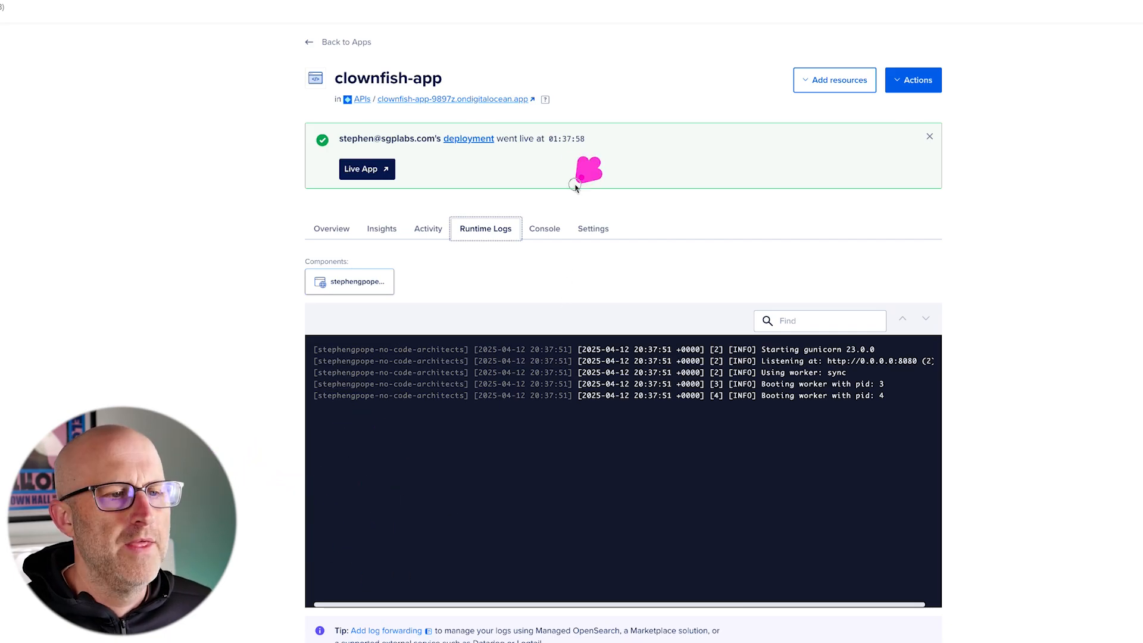
{"action": "left_click", "coordinate": [545, 229]}
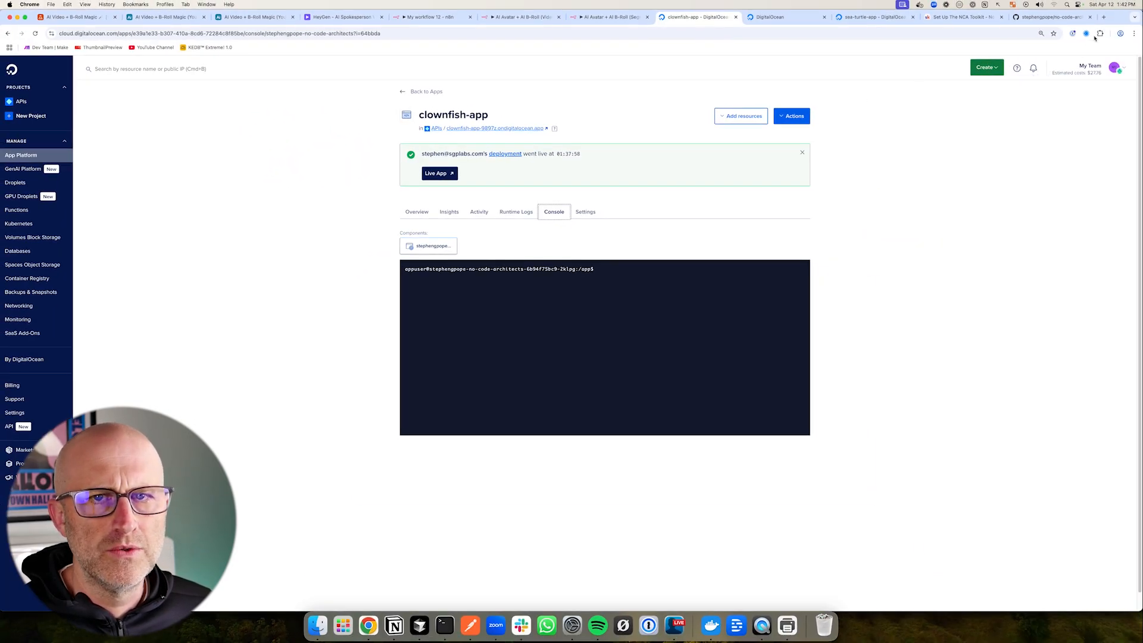
Load postman.com in a new tab, sign in, and open the workspace in the Postman desktop app
{"action": "left_click", "coordinate": [1104, 18]}
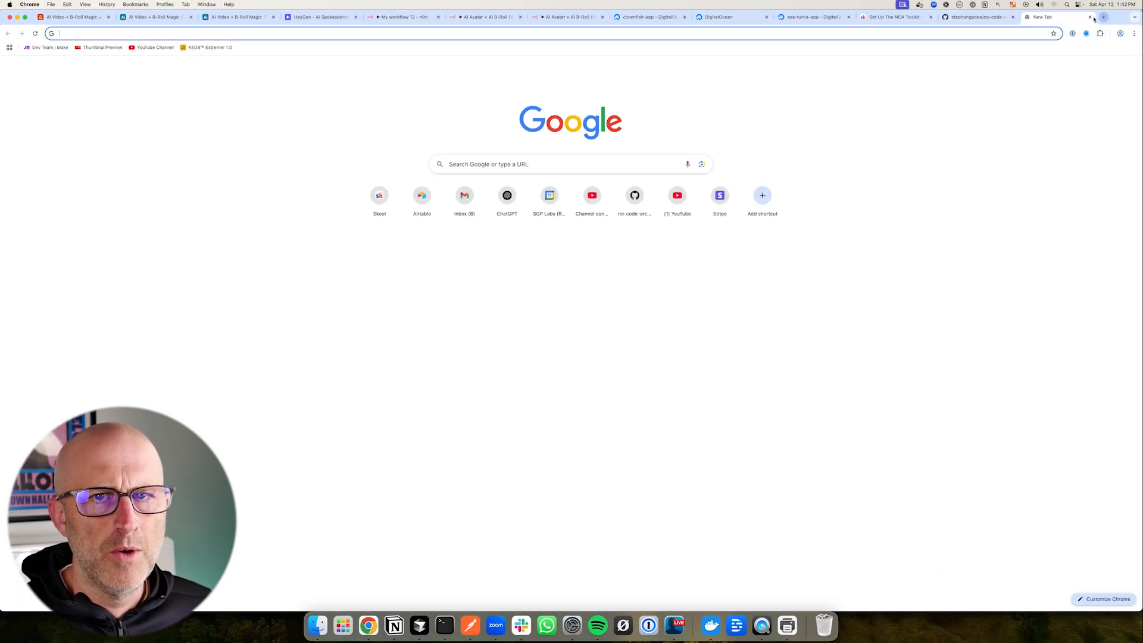
{"action": "type", "text": "postman.com"}
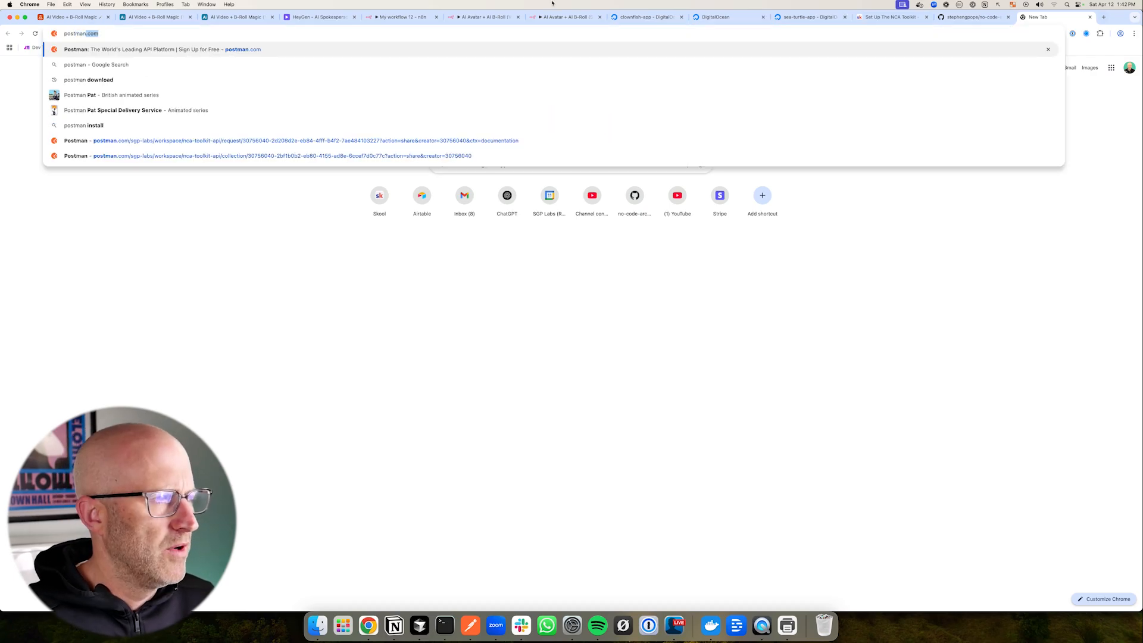
{"action": "key", "text": "Return"}
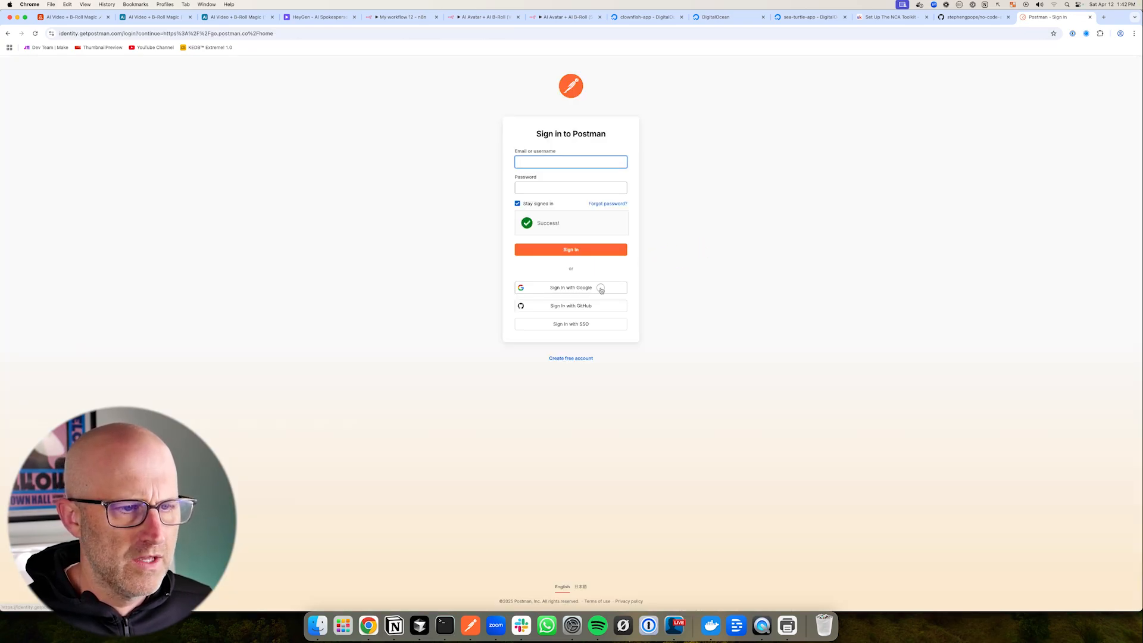
{"action": "left_click", "coordinate": [607, 284]}
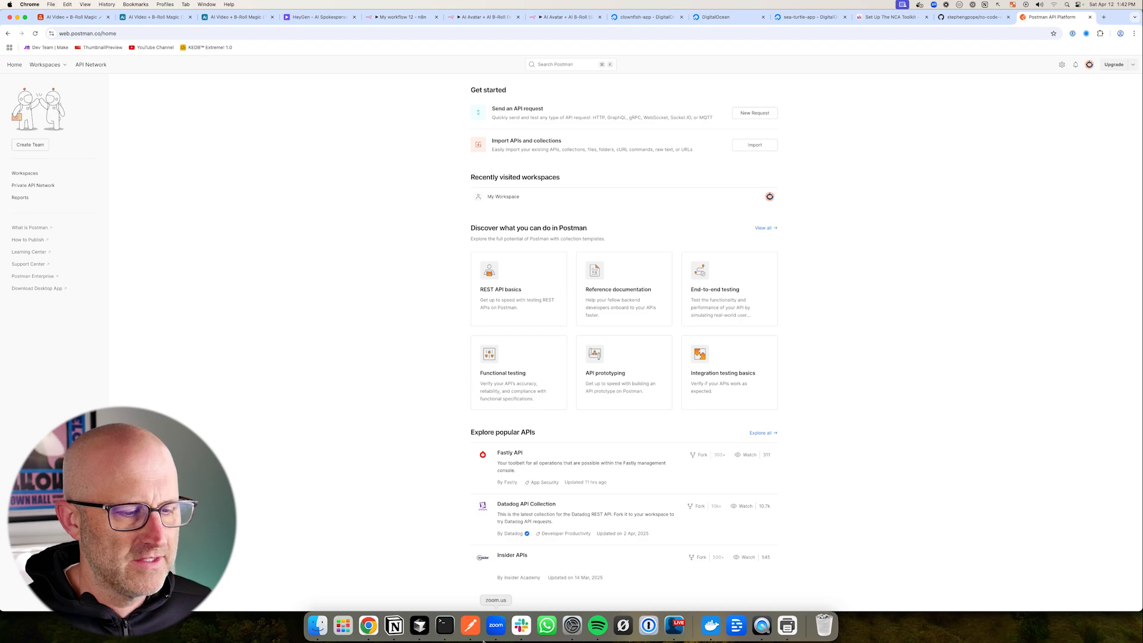
{"action": "left_click", "coordinate": [470, 625]}
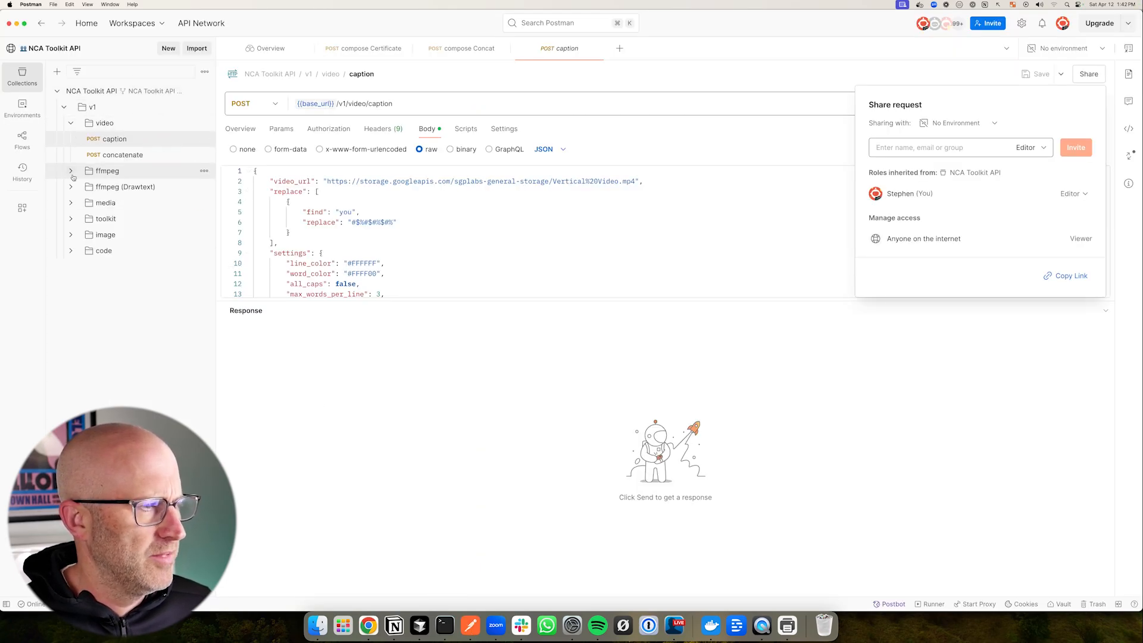
Expand the toolkit, ffmpeg, ffmpeg (Drawtext) and media/transform folders to browse their requests
{"action": "left_click", "coordinate": [70, 219]}
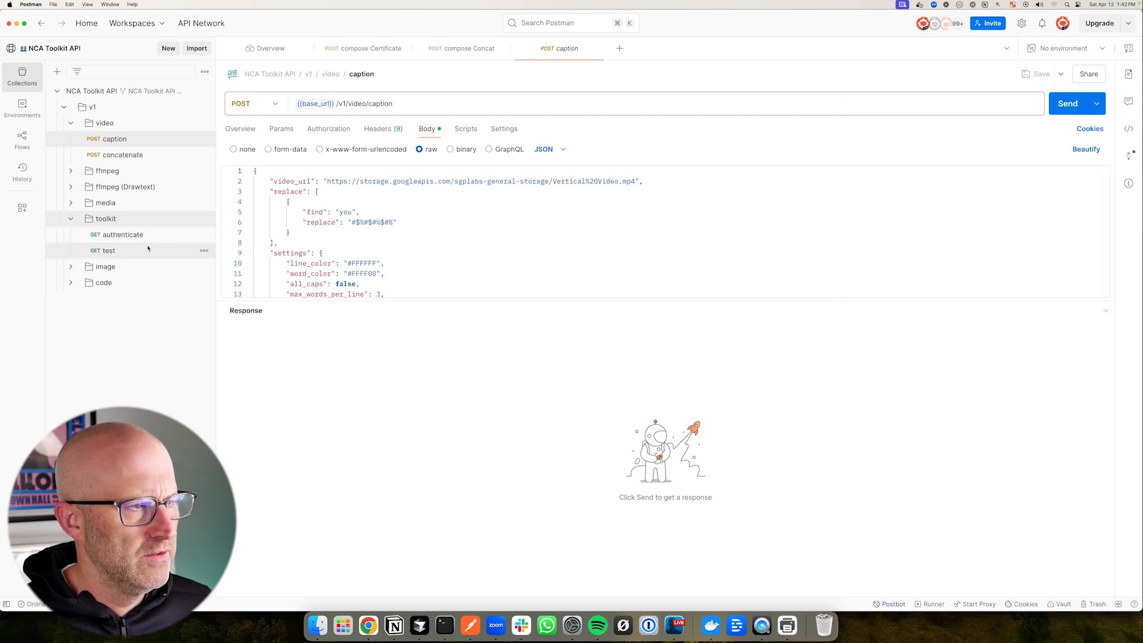
{"action": "left_click", "coordinate": [71, 172]}
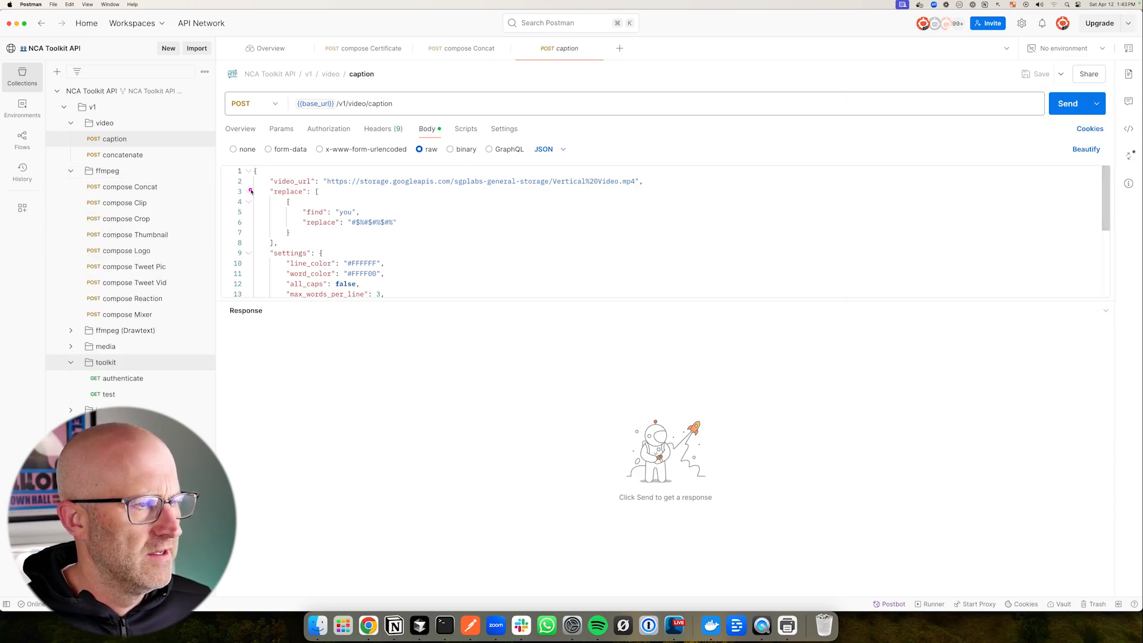
{"action": "mouse_move", "coordinate": [256, 184]}
{"action": "left_mouse_down"}
{"action": "mouse_move", "coordinate": [178, 186]}
{"action": "mouse_move", "coordinate": [171, 277]}
{"action": "mouse_move", "coordinate": [171, 185]}
{"action": "mouse_move", "coordinate": [179, 219]}
{"action": "left_mouse_up"}
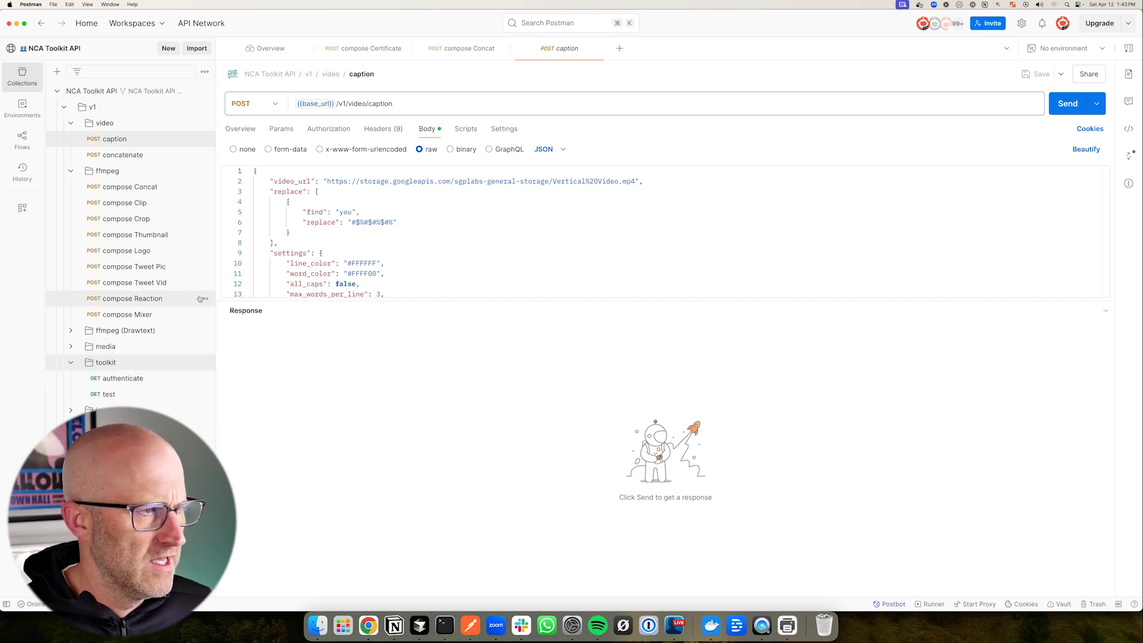
{"action": "mouse_move", "coordinate": [247, 175]}
{"action": "left_mouse_down"}
{"action": "mouse_move", "coordinate": [179, 203]}
{"action": "mouse_move", "coordinate": [181, 262]}
{"action": "mouse_move", "coordinate": [177, 205]}
{"action": "mouse_move", "coordinate": [162, 218]}
{"action": "left_mouse_up"}
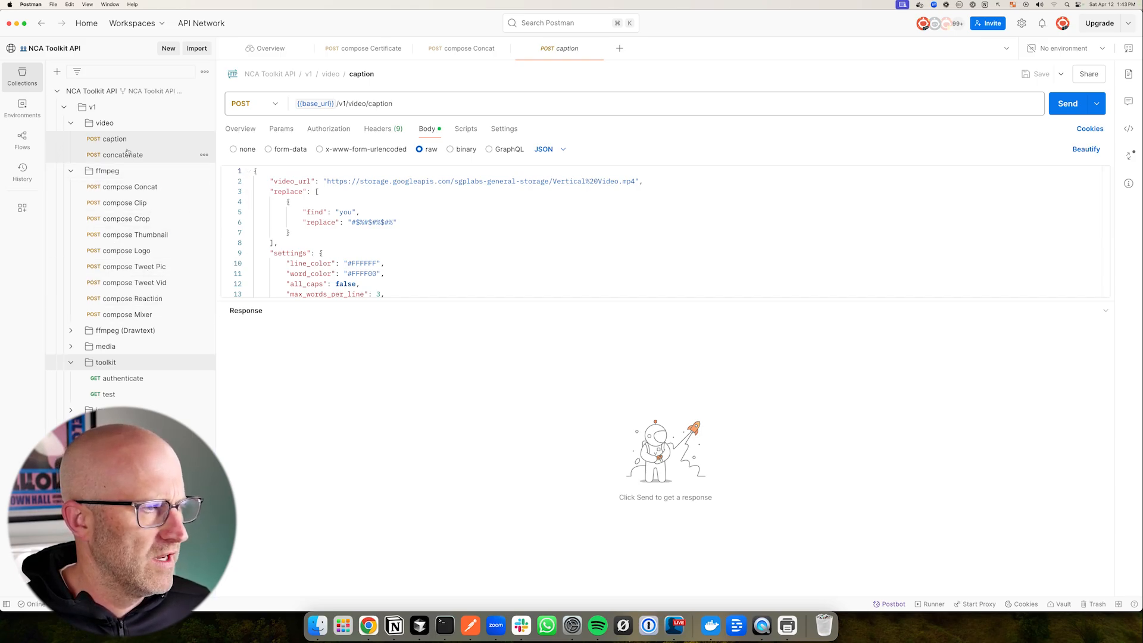
{"action": "left_click", "coordinate": [125, 331]}
{"action": "left_click_drag", "start_coordinate": [257, 352], "coordinate": [172, 358]}
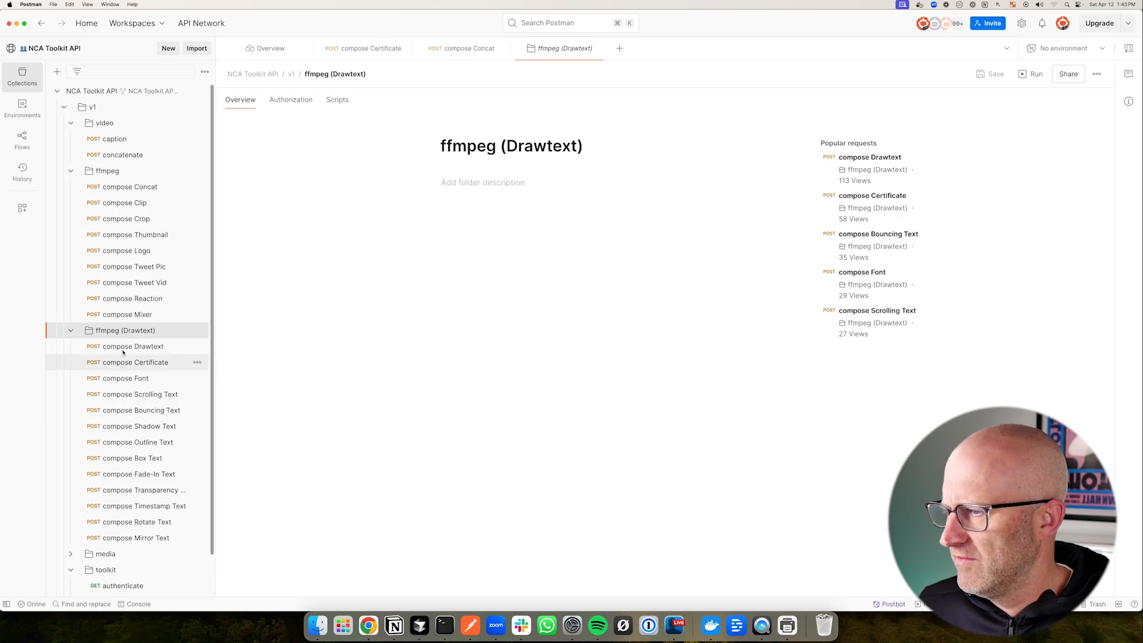
{"action": "left_click", "coordinate": [71, 330]}
{"action": "left_click", "coordinate": [110, 352]}
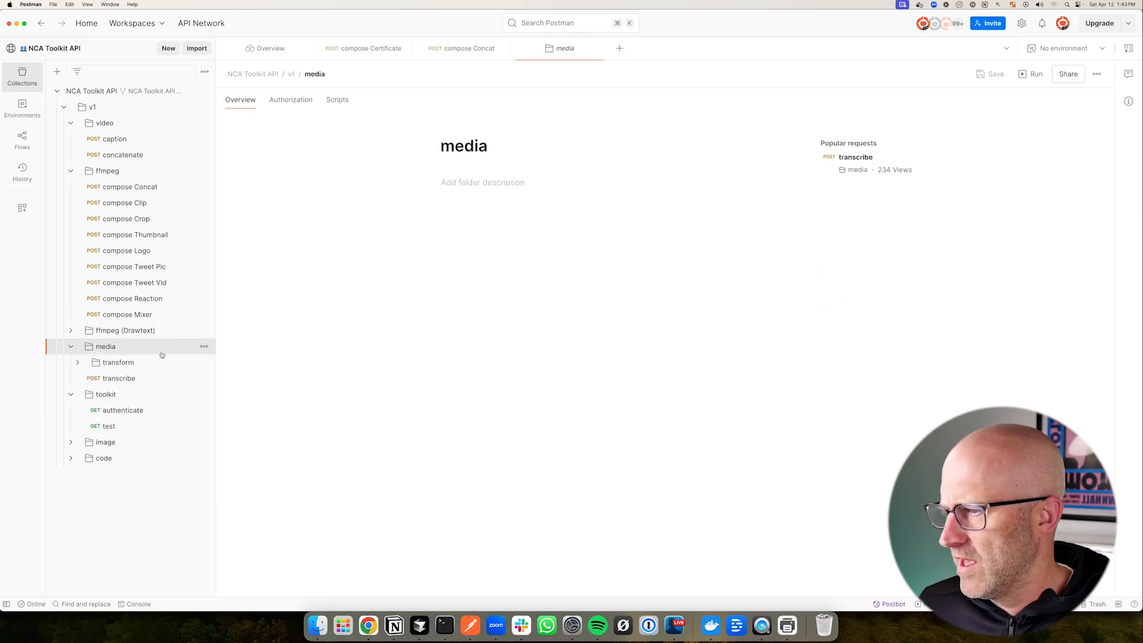
{"action": "left_click", "coordinate": [137, 362]}
{"action": "left_click_drag", "start_coordinate": [202, 329], "coordinate": [138, 370]}
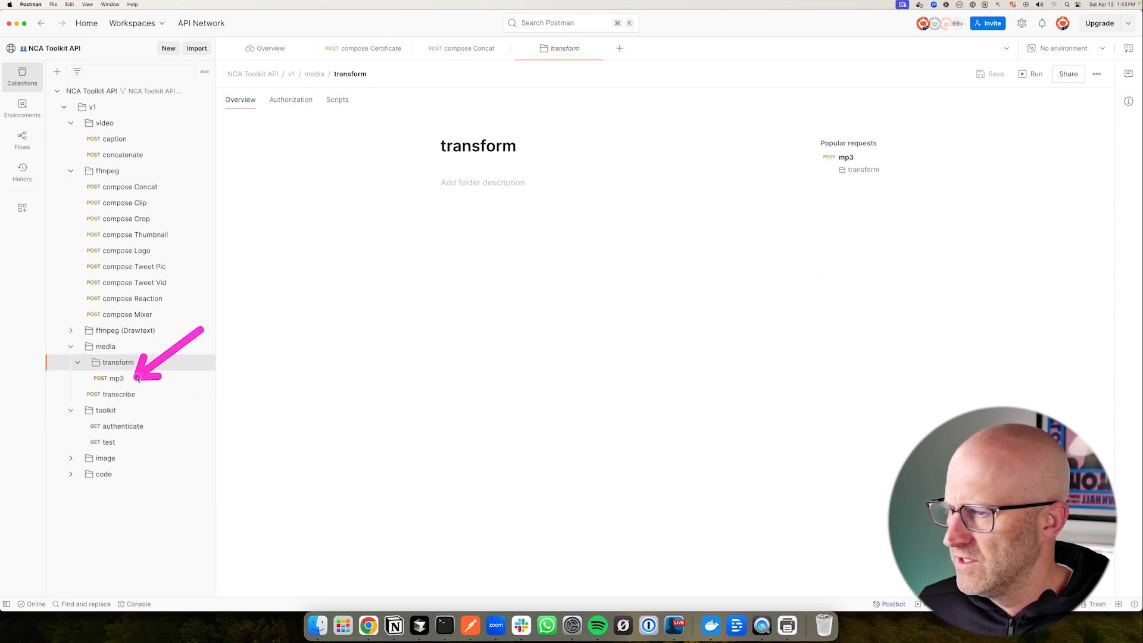
Collapse the explored folders and paste the shared nca-toolkit-api workspace link into Chrome's address bar
{"action": "left_click", "coordinate": [71, 123]}
{"action": "left_click", "coordinate": [71, 139]}
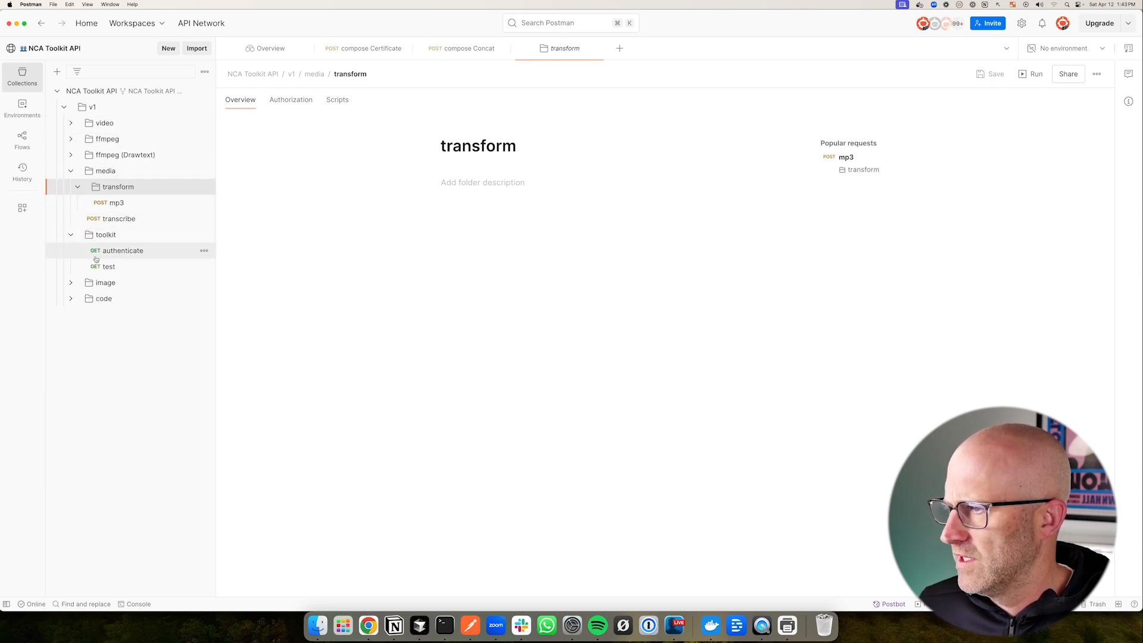
{"action": "left_click", "coordinate": [71, 234]}
{"action": "left_click", "coordinate": [71, 235]}
{"action": "left_click", "coordinate": [71, 171]}
{"action": "mouse_move", "coordinate": [200, 152]}
{"action": "left_mouse_down"}
{"action": "mouse_move", "coordinate": [132, 185]}
{"action": "mouse_move", "coordinate": [152, 201]}
{"action": "mouse_move", "coordinate": [124, 214]}
{"action": "left_mouse_up"}
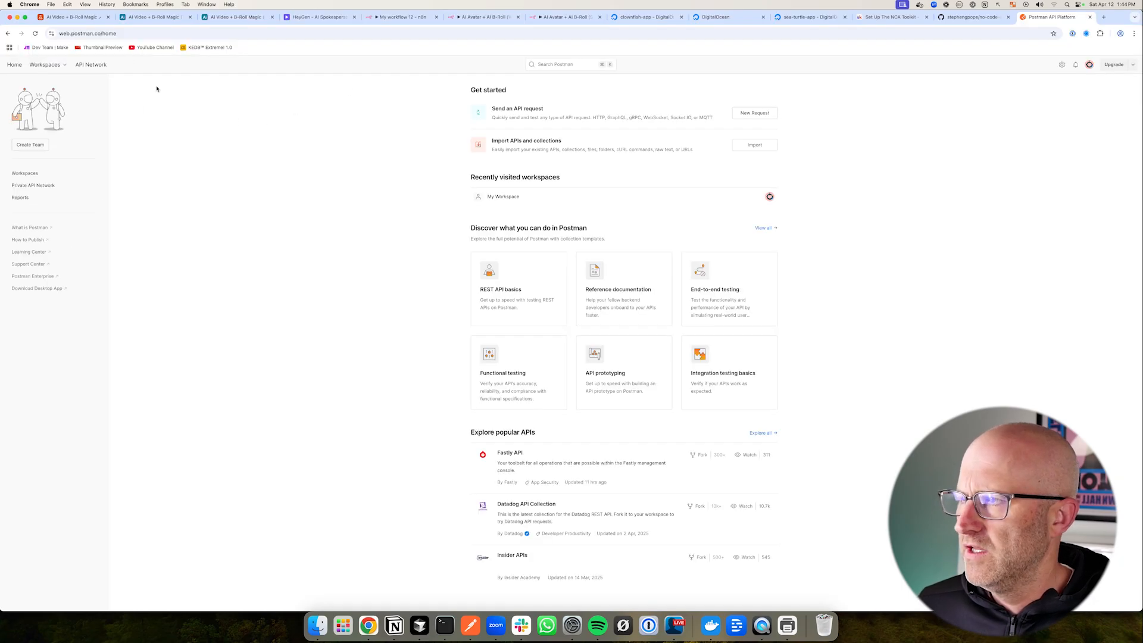
{"action": "left_click_drag", "start_coordinate": [152, 130], "coordinate": [126, 78]}
{"action": "left_click", "coordinate": [121, 34]}
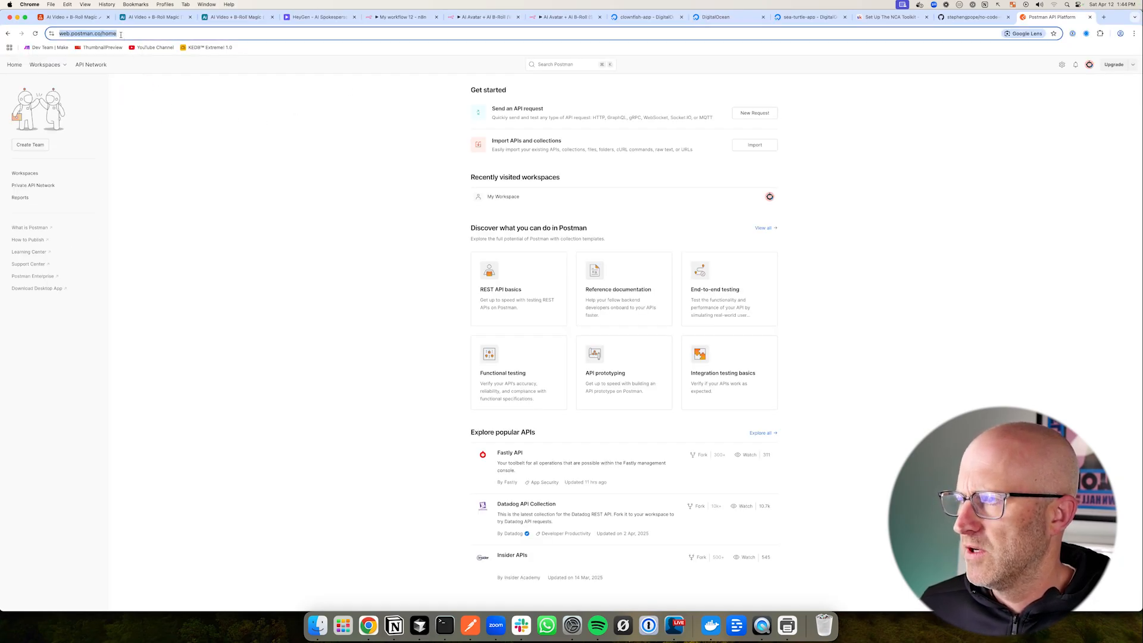
{"action": "type", "text": "https://www.postman.com/sgp-labs/workspace/nca-toolkit-api/folder/30756040-8da4978e-ffae-4205-9de1-79e5e2053554?action=share&creator=30756040&ctx=documentation"}
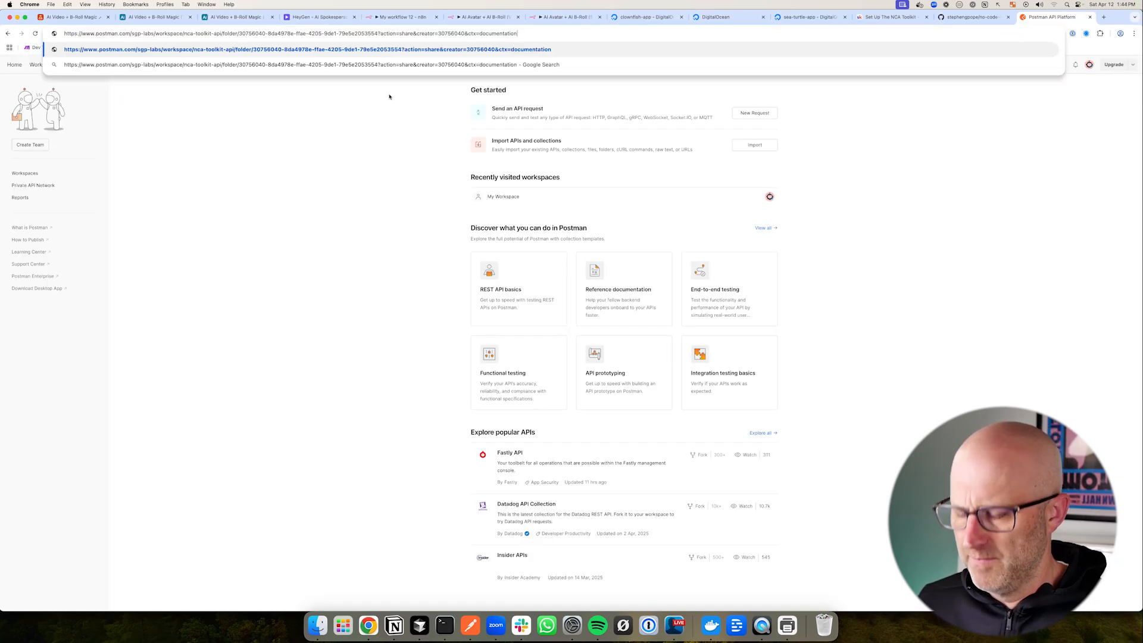
Open the shared workspace link and fork the NCA Toolkit API collection into My Workspace
{"action": "key", "text": "Return"}
{"action": "mouse_move", "coordinate": [194, 170]}
{"action": "left_mouse_down"}
{"action": "mouse_move", "coordinate": [110, 138]}
{"action": "mouse_move", "coordinate": [95, 225]}
{"action": "mouse_move", "coordinate": [114, 175]}
{"action": "mouse_move", "coordinate": [97, 131]}
{"action": "mouse_move", "coordinate": [119, 205]}
{"action": "mouse_move", "coordinate": [131, 122]}
{"action": "left_mouse_up"}
{"action": "left_click", "coordinate": [136, 110]}
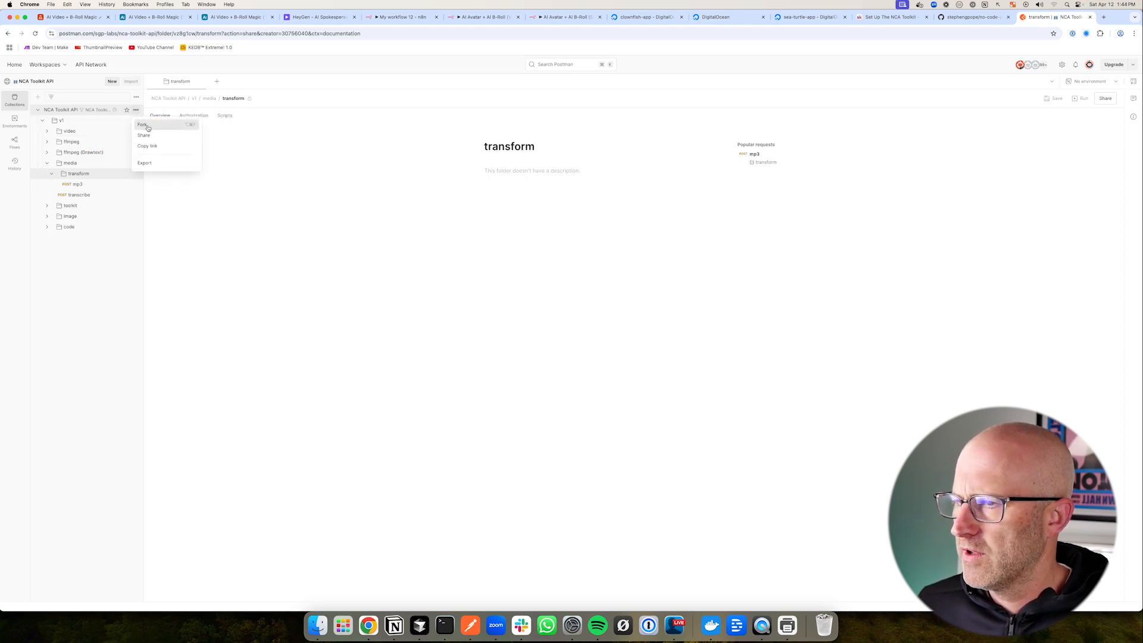
{"action": "left_click", "coordinate": [148, 126]}
{"action": "left_click_drag", "start_coordinate": [236, 142], "coordinate": [187, 177]}
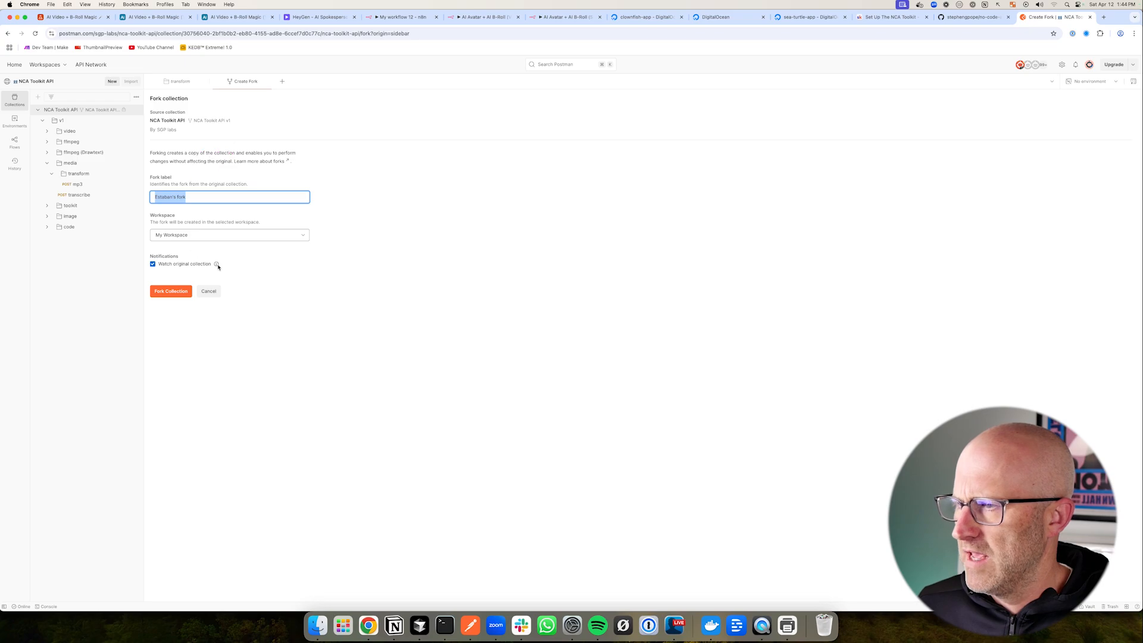
{"action": "left_click", "coordinate": [170, 294]}
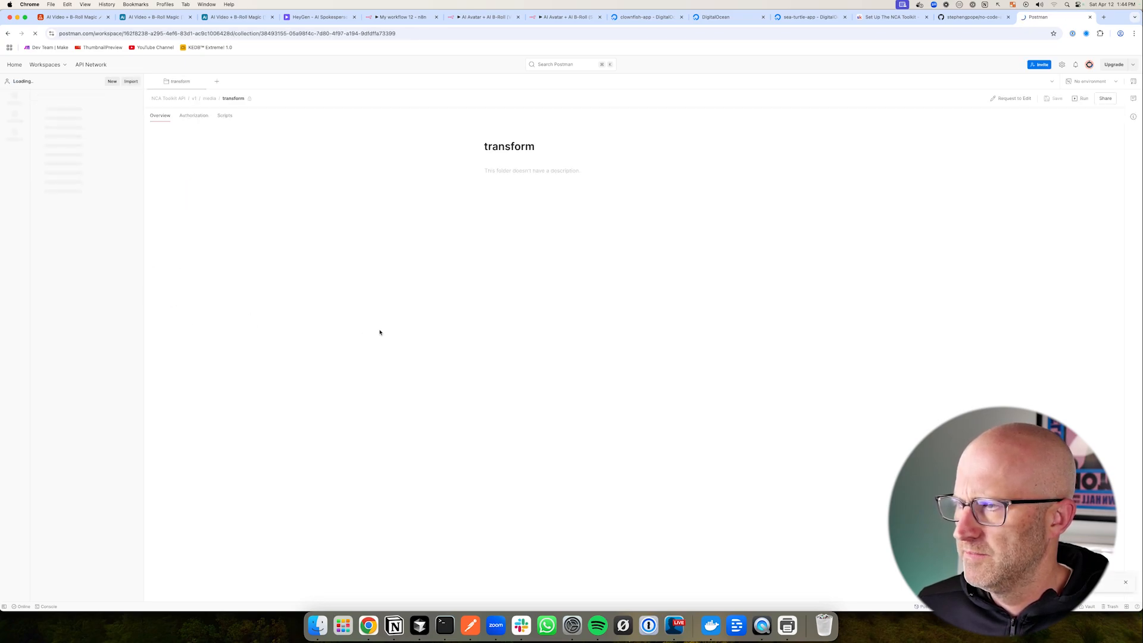
Expand the forked collection's toolkit folder, zoom in the page, and show the environment options
{"action": "mouse_move", "coordinate": [194, 169]}
{"action": "left_mouse_down"}
{"action": "mouse_move", "coordinate": [53, 108]}
{"action": "mouse_move", "coordinate": [89, 167]}
{"action": "left_mouse_up"}
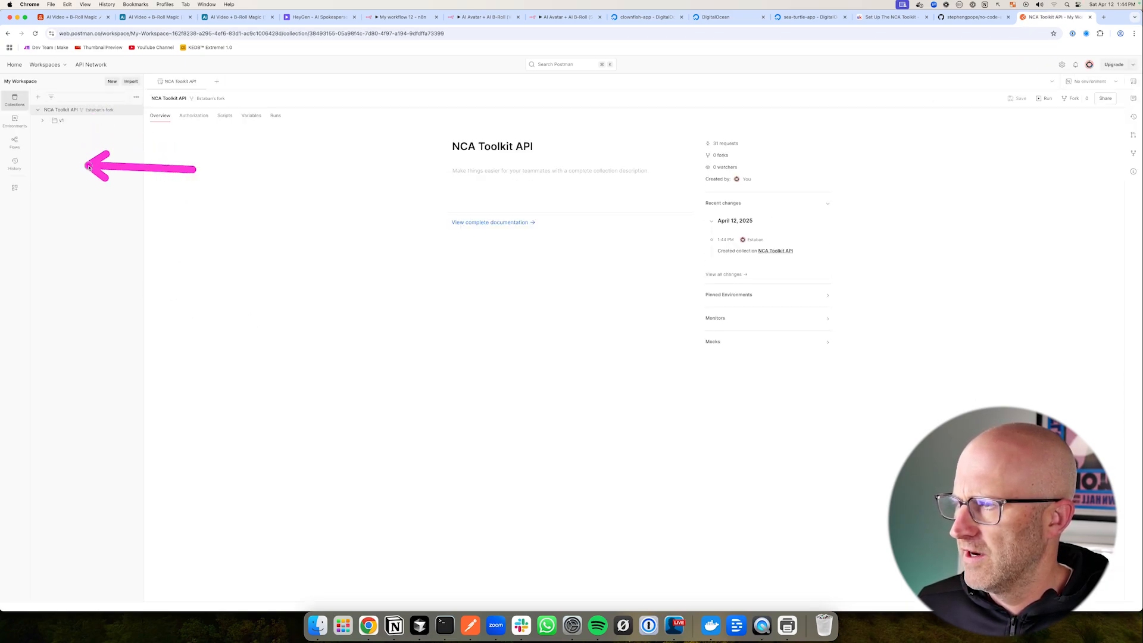
{"action": "mouse_move", "coordinate": [143, 133]}
{"action": "left_mouse_down"}
{"action": "mouse_move", "coordinate": [91, 167]}
{"action": "mouse_move", "coordinate": [119, 182]}
{"action": "mouse_move", "coordinate": [90, 195]}
{"action": "mouse_move", "coordinate": [109, 187]}
{"action": "left_mouse_up"}
{"action": "left_click", "coordinate": [47, 173]}
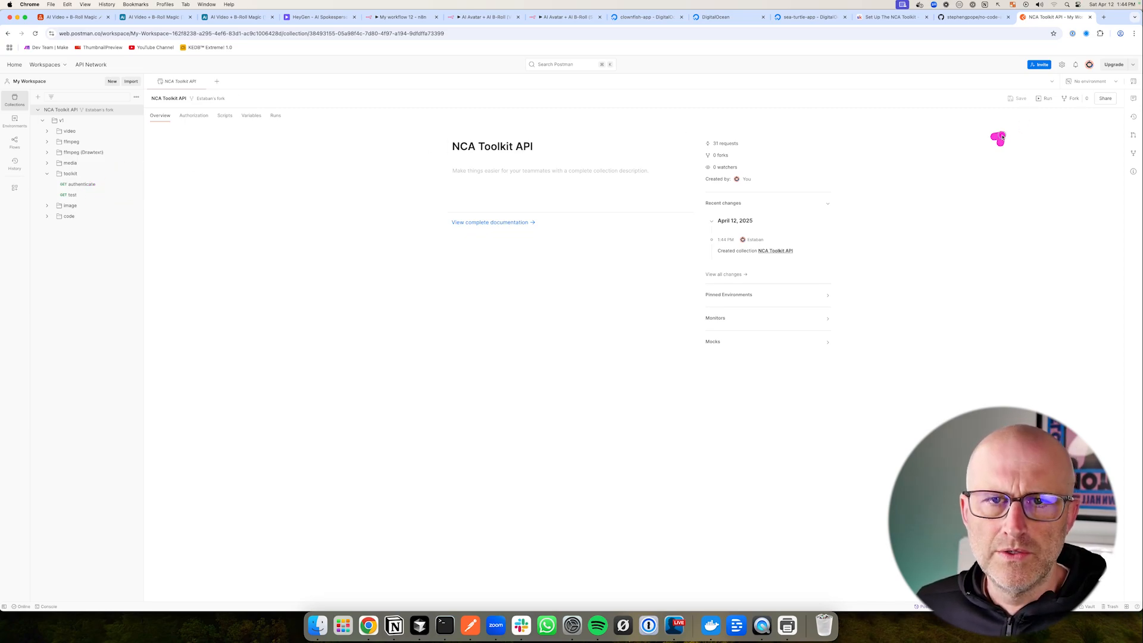
{"action": "left_click_drag", "start_coordinate": [1001, 137], "coordinate": [1065, 86]}
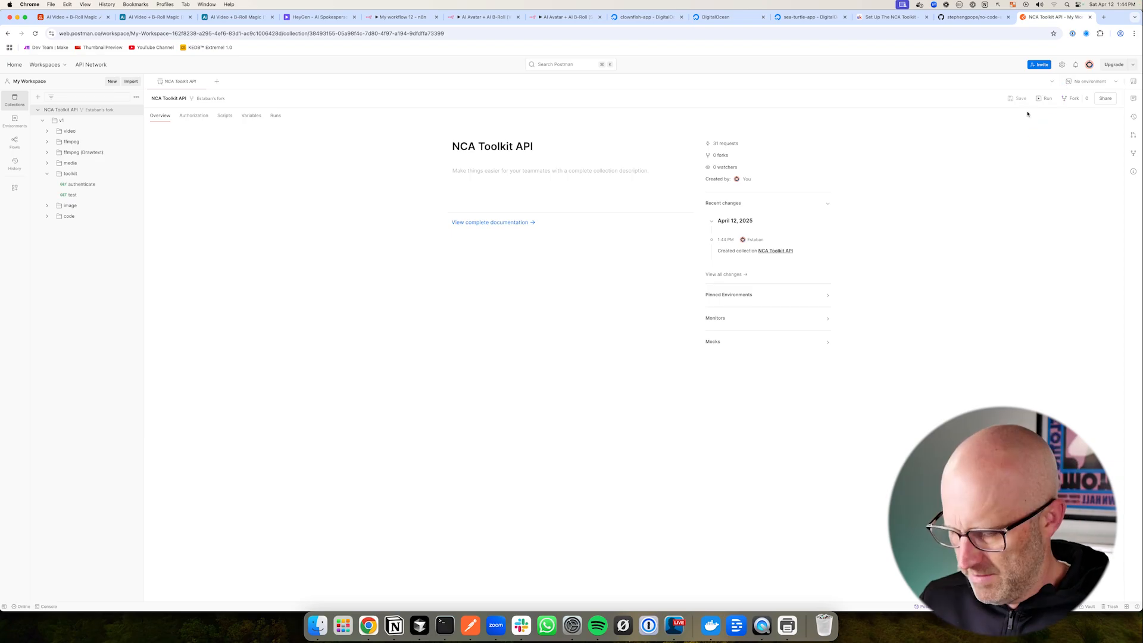
{"action": "key", "text": "super+equal"}
{"action": "key", "text": "super+equal"}
{"action": "key", "text": "super+equal"}
{"action": "key", "text": "super+equal"}
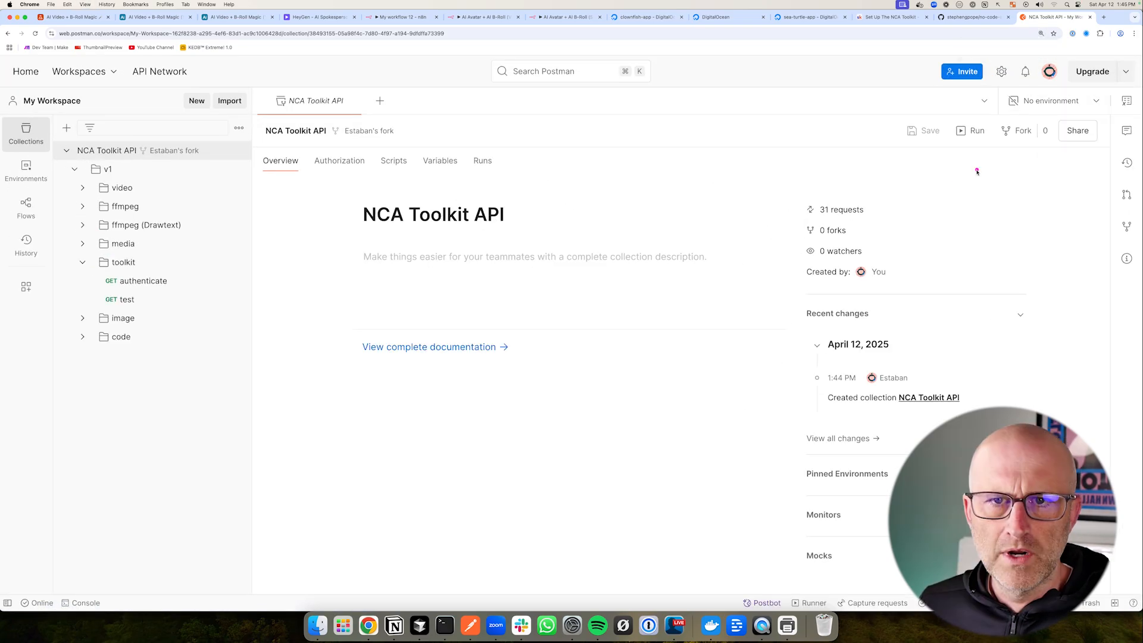
{"action": "left_click", "coordinate": [1024, 108]}
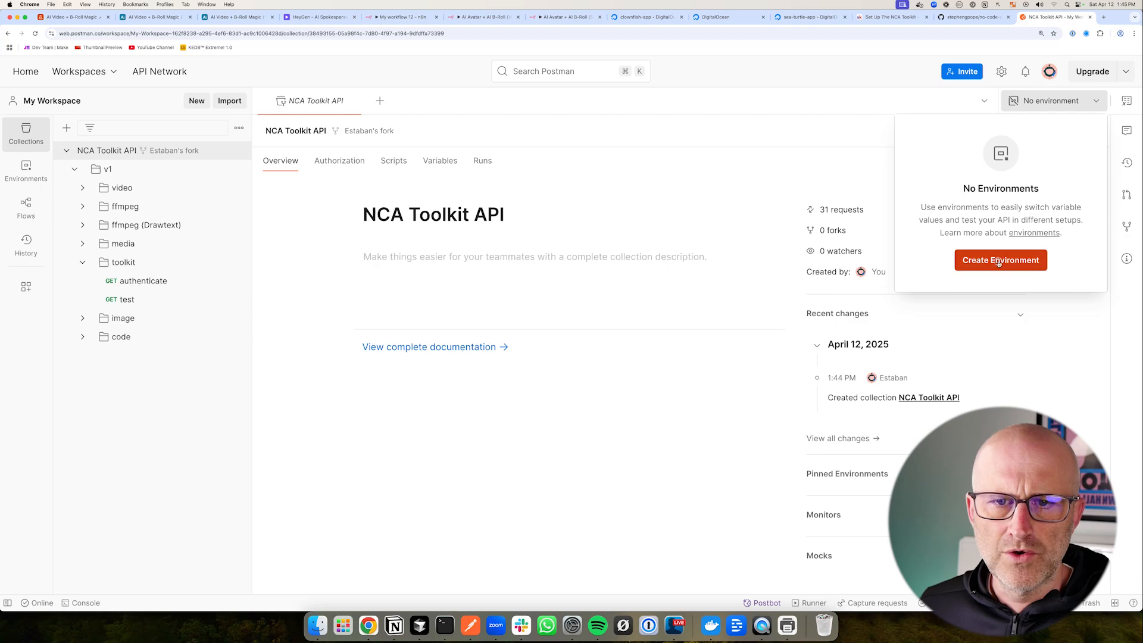
Create a new Postman environment named 'Digital Ocean' and add a variable to it
{"action": "left_click", "coordinate": [1000, 260]}
{"action": "left_click", "coordinate": [434, 102]}
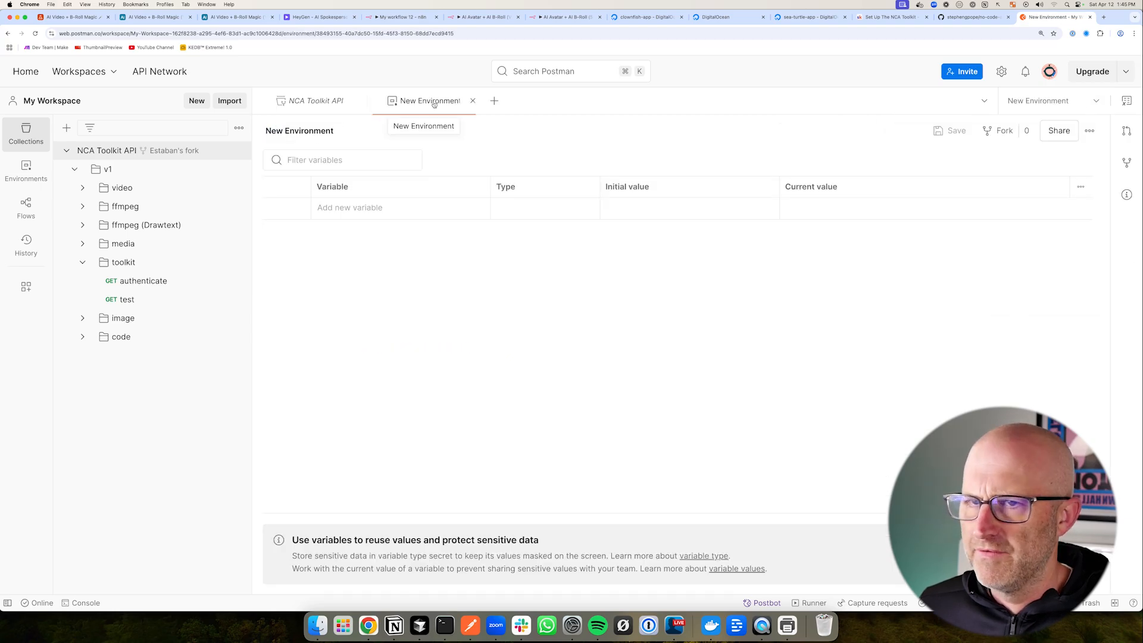
{"action": "left_click", "coordinate": [337, 133]}
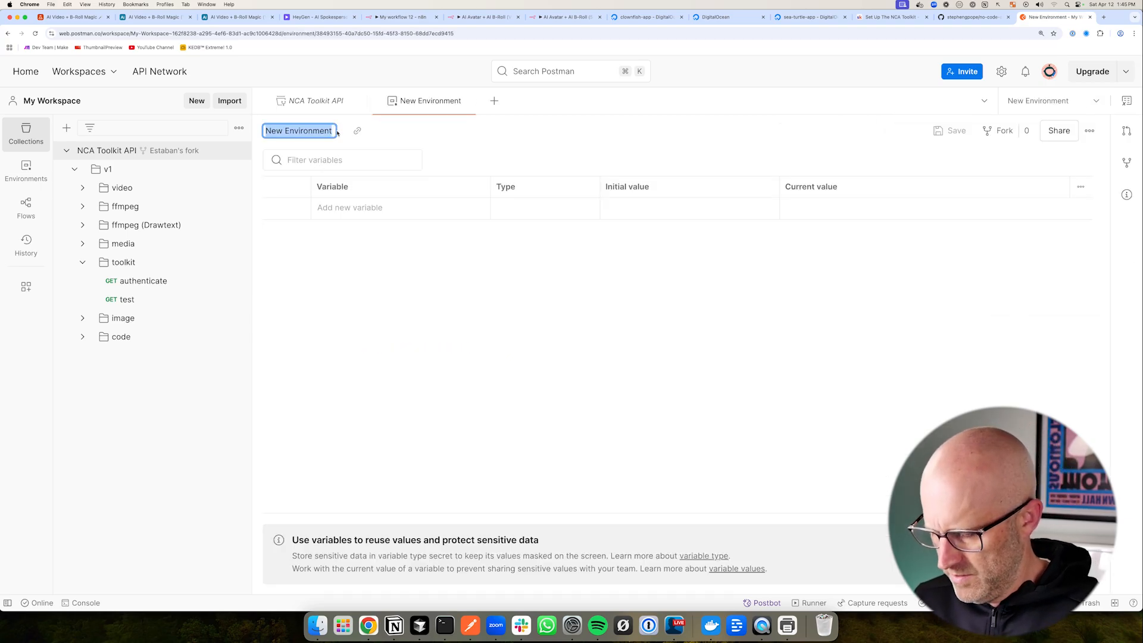
{"action": "type", "text": "Digital"}
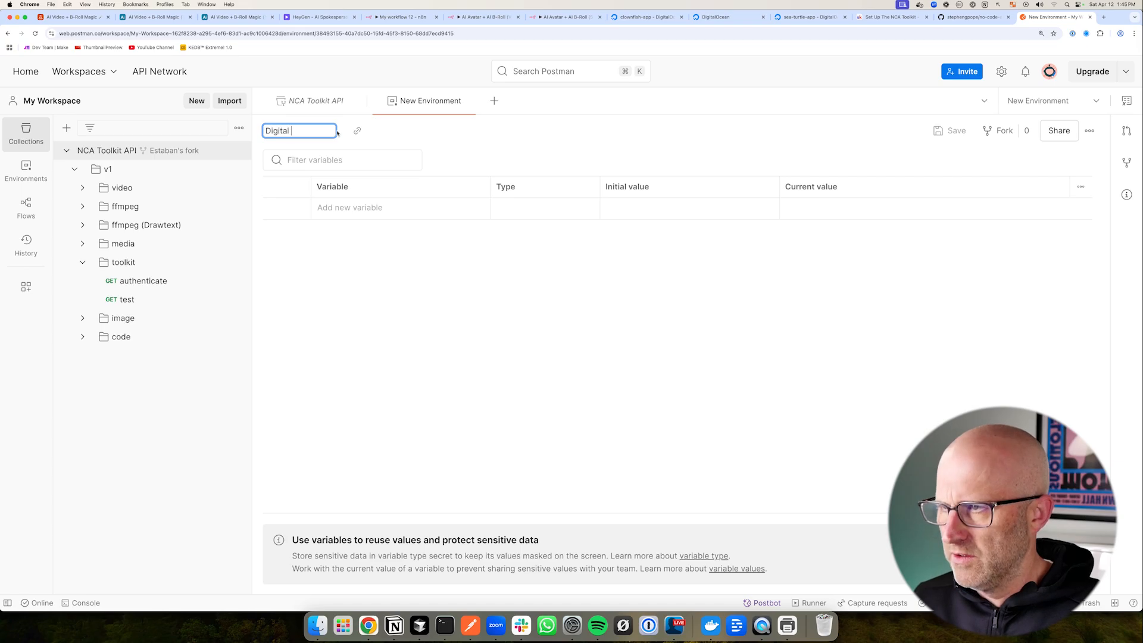
{"action": "type", "text": " Ocean"}
{"action": "key", "text": "Return"}
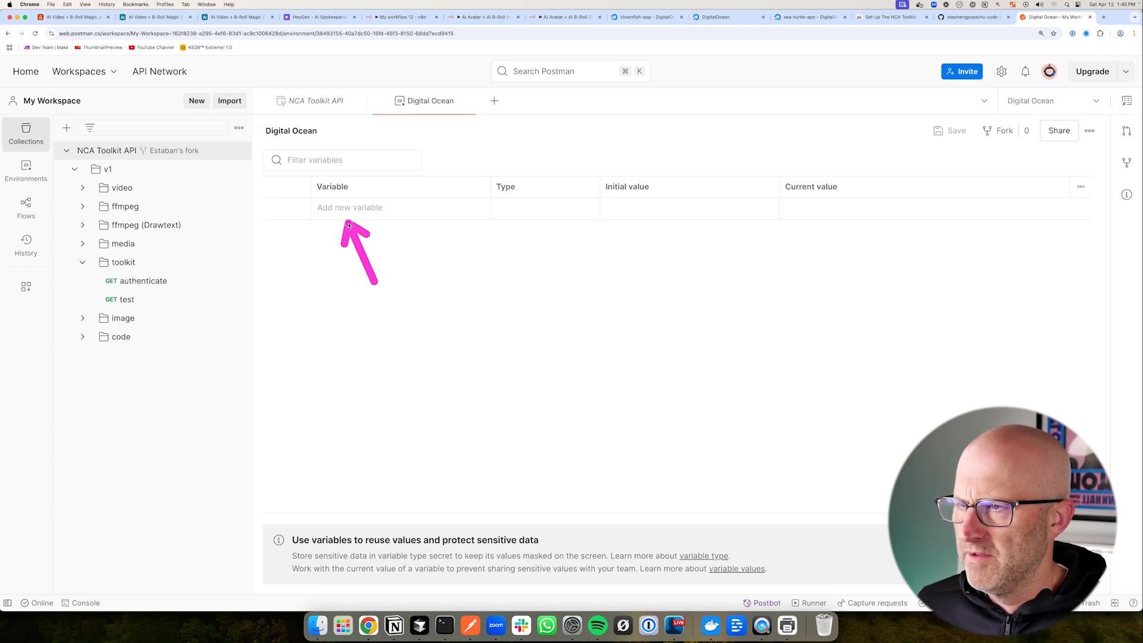
{"action": "left_click", "coordinate": [350, 210]}
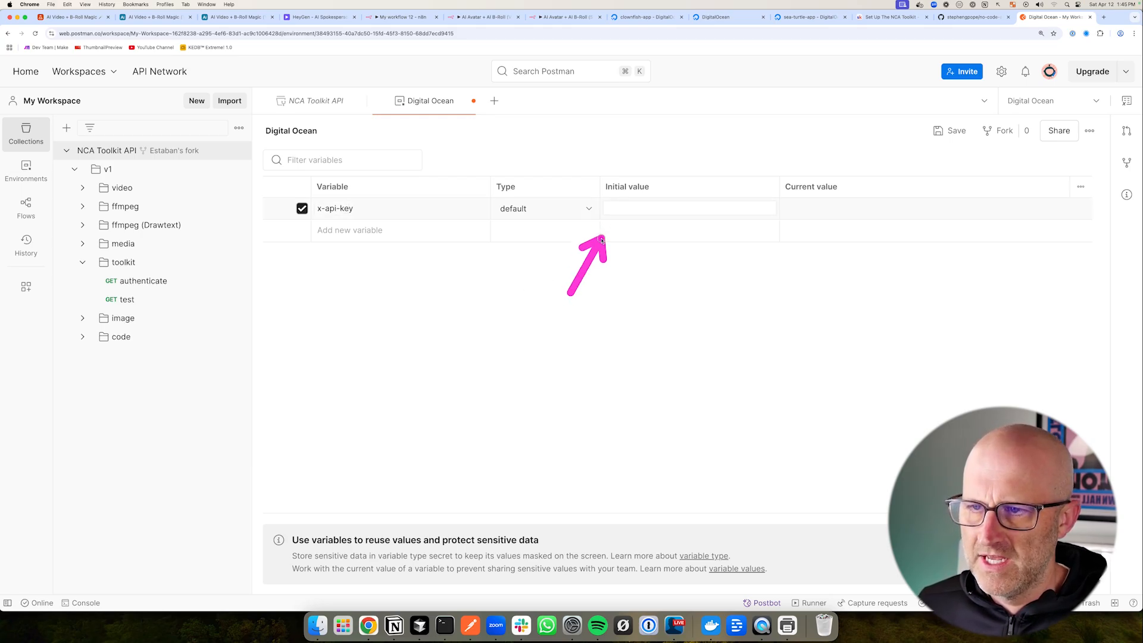
Fill in the x-api-key variable's value from the DigitalOcean app and start a base_url variable
{"action": "left_click", "coordinate": [646, 17]}
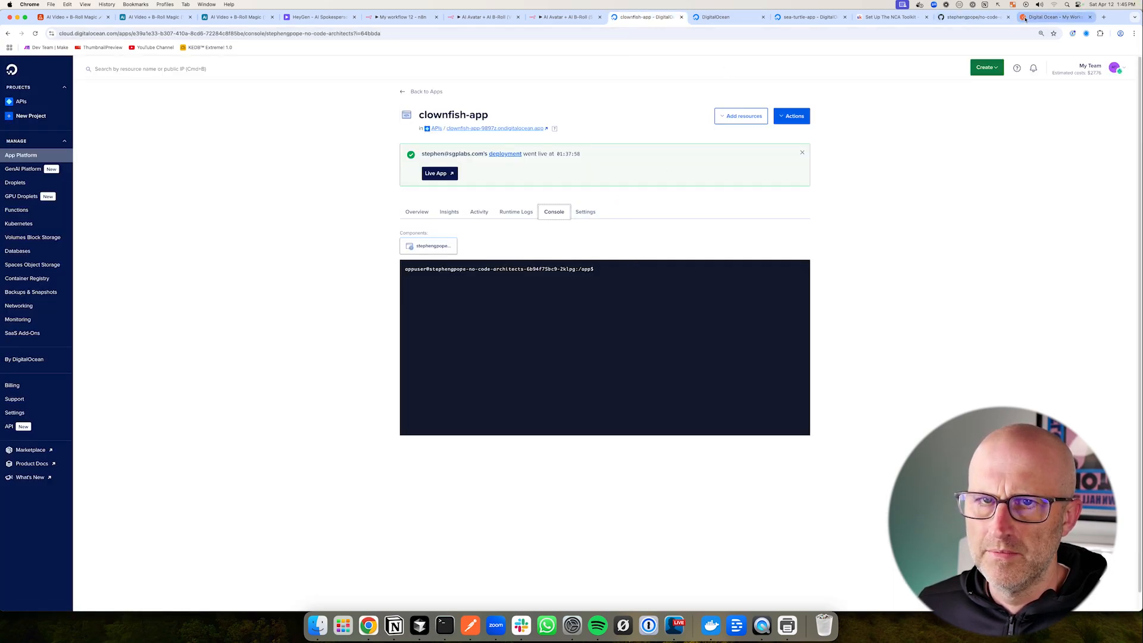
{"action": "left_click", "coordinate": [1053, 17]}
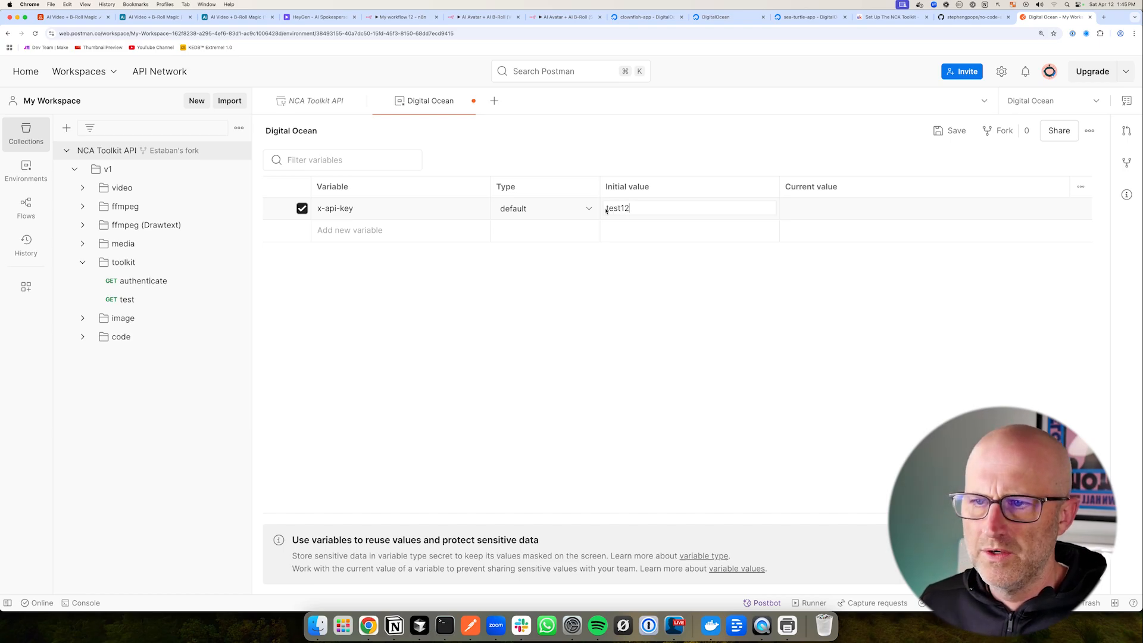
{"action": "left_click", "coordinate": [752, 165]}
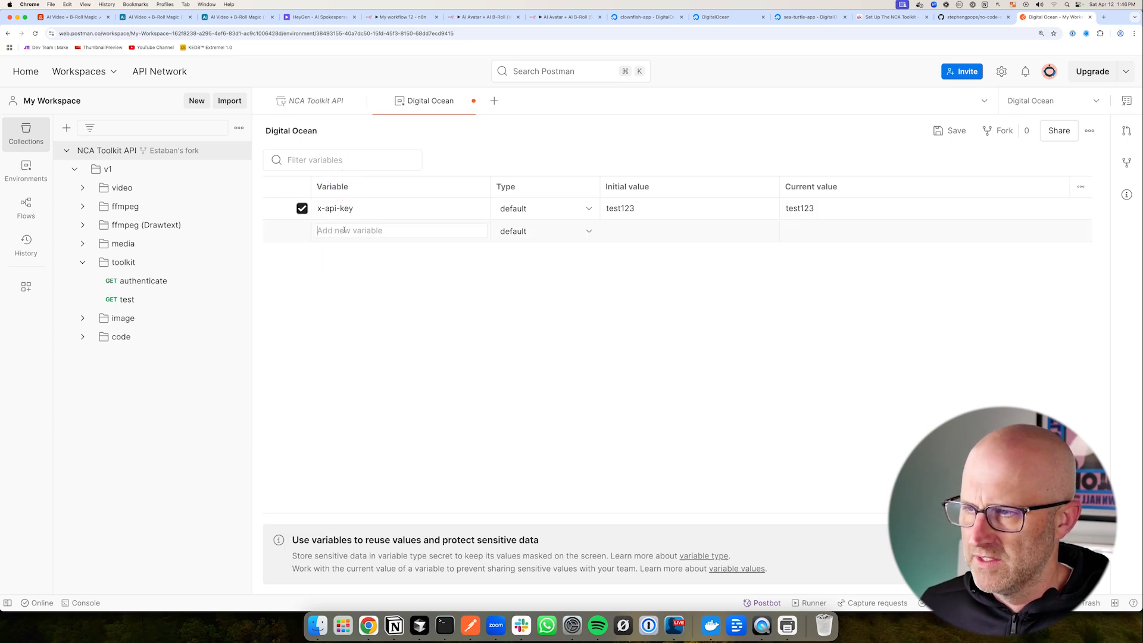
{"action": "type", "text": "base_url"}
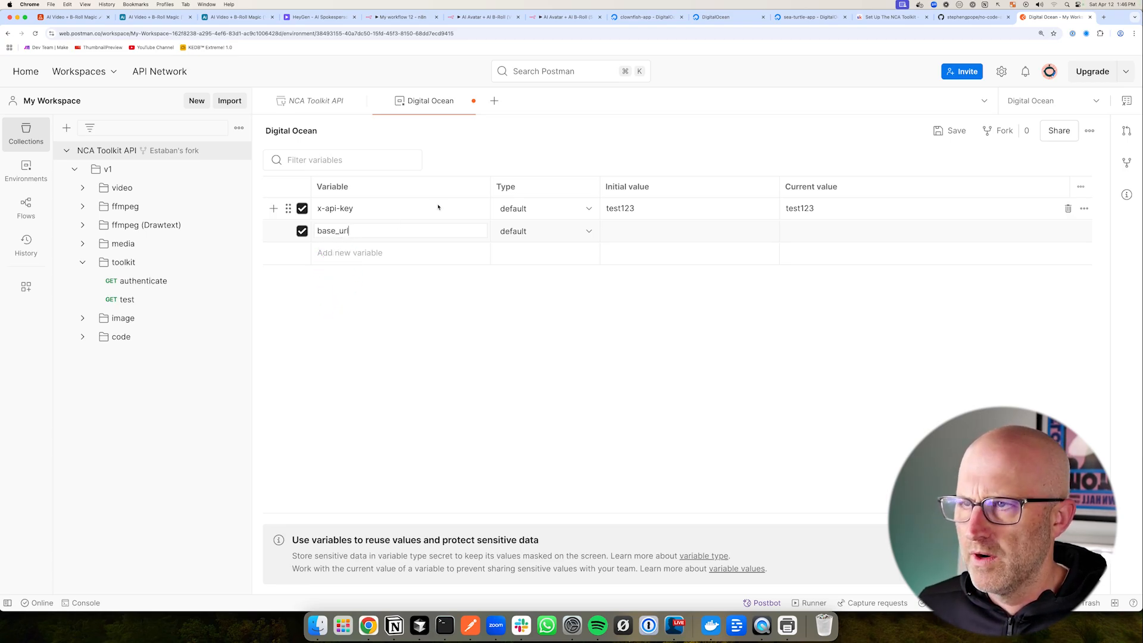
Set base_url to clownfish-app's live URL copied from the DigitalOcean page
{"action": "left_click", "coordinate": [648, 17]}
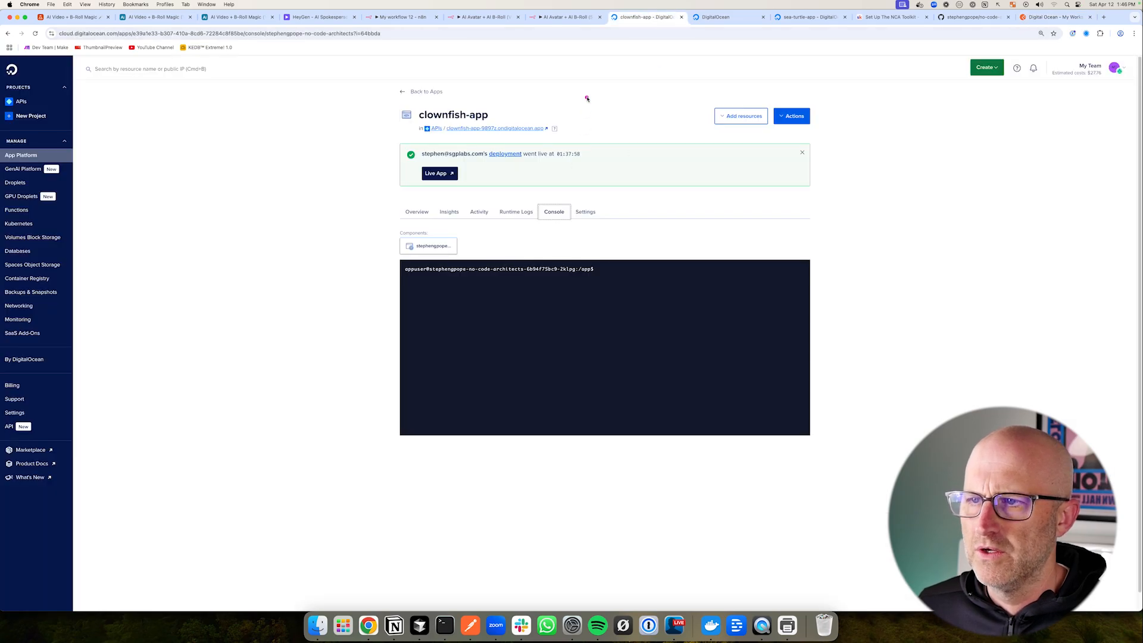
{"action": "right_click", "coordinate": [506, 130]}
{"action": "left_click", "coordinate": [531, 170]}
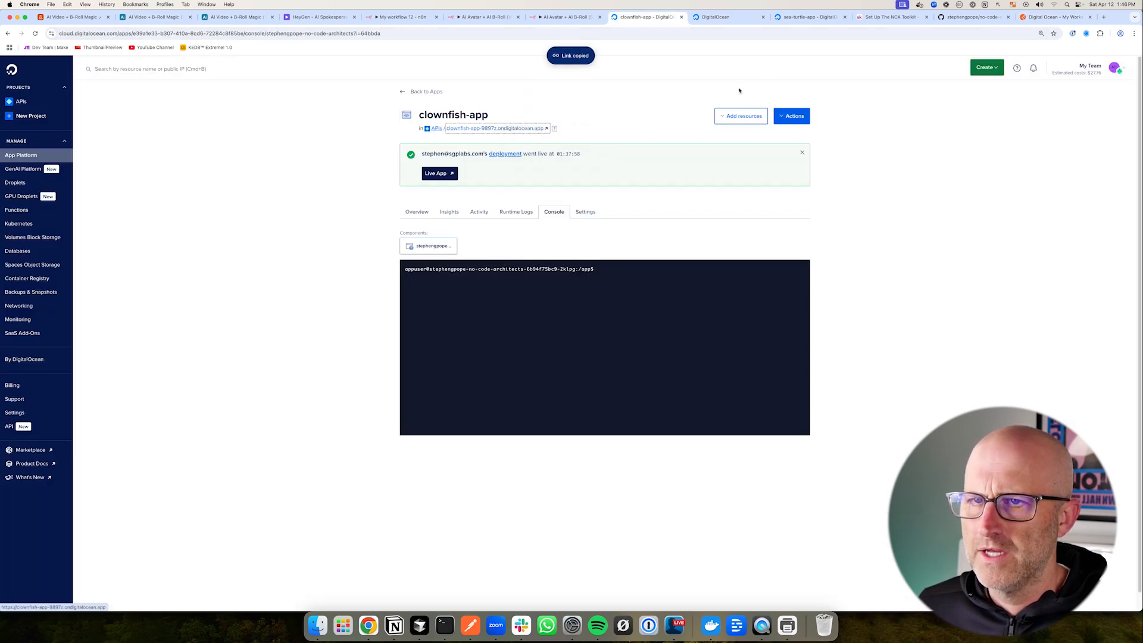
{"action": "left_click", "coordinate": [1050, 16]}
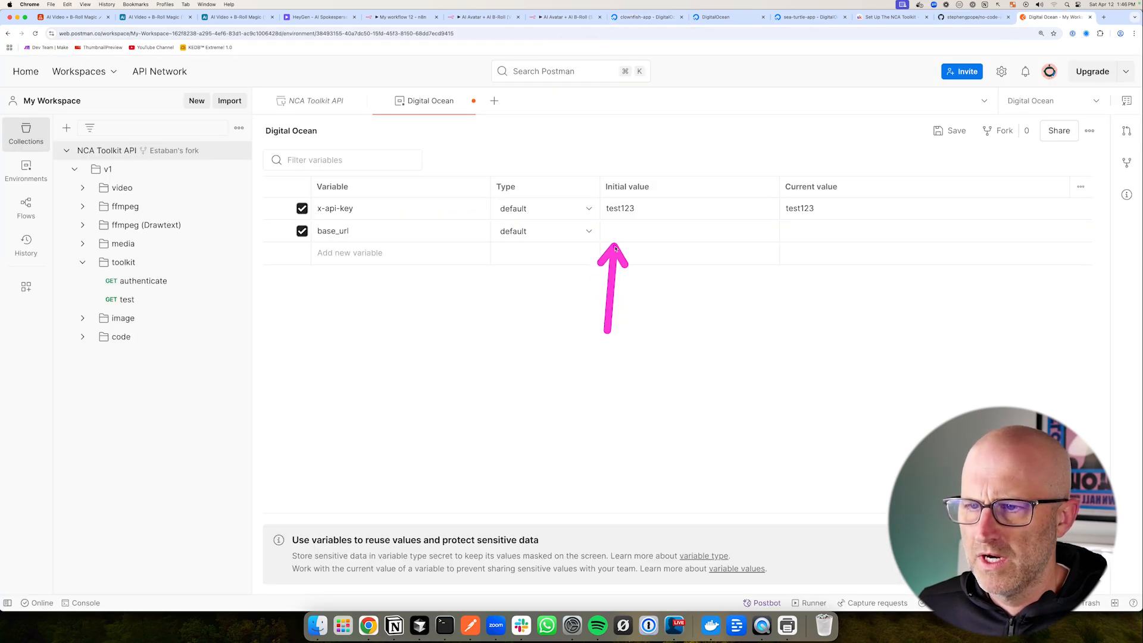
{"action": "key", "text": "super+v"}
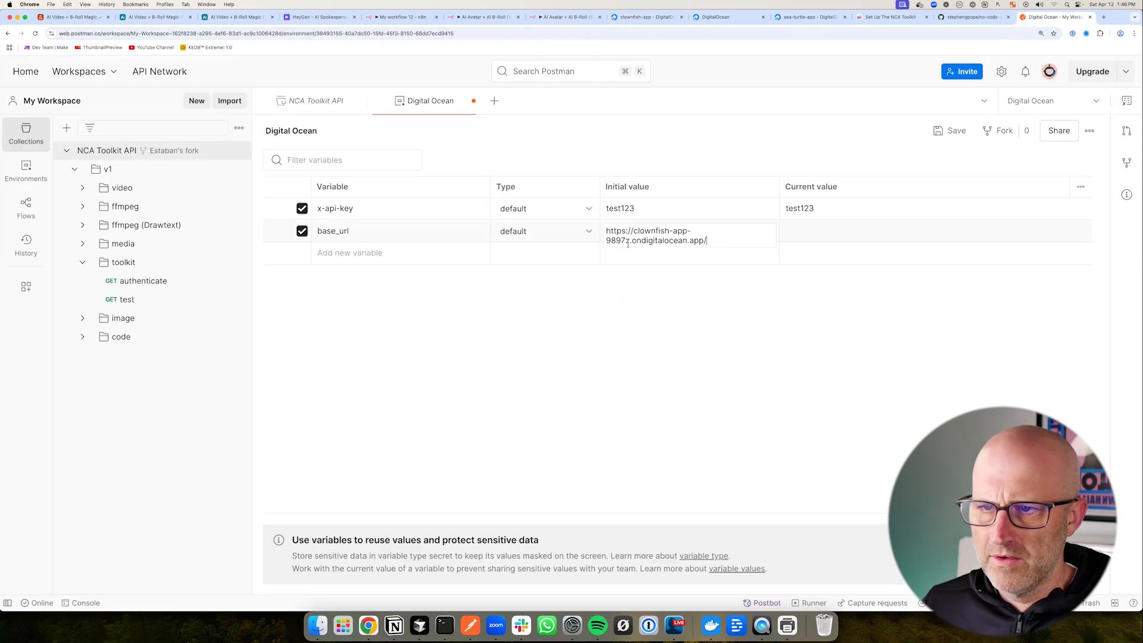
{"action": "key", "text": "Return"}
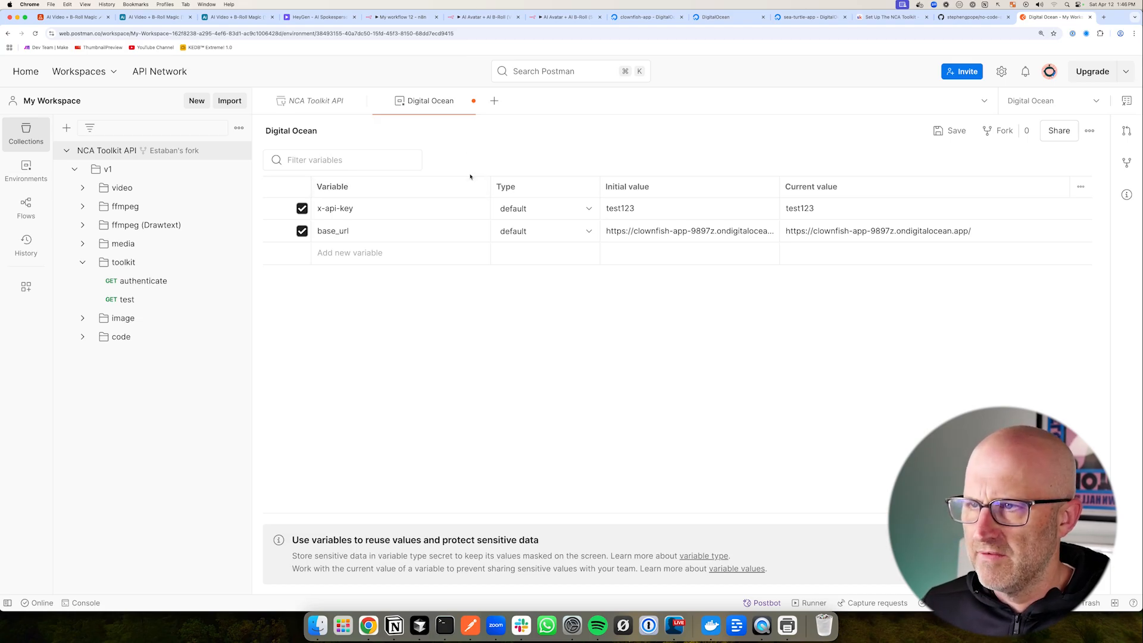
Save the Digital Ocean environment and open the toolkit authenticate request
{"action": "key", "text": "super+s"}
{"action": "right_click", "coordinate": [439, 105]}
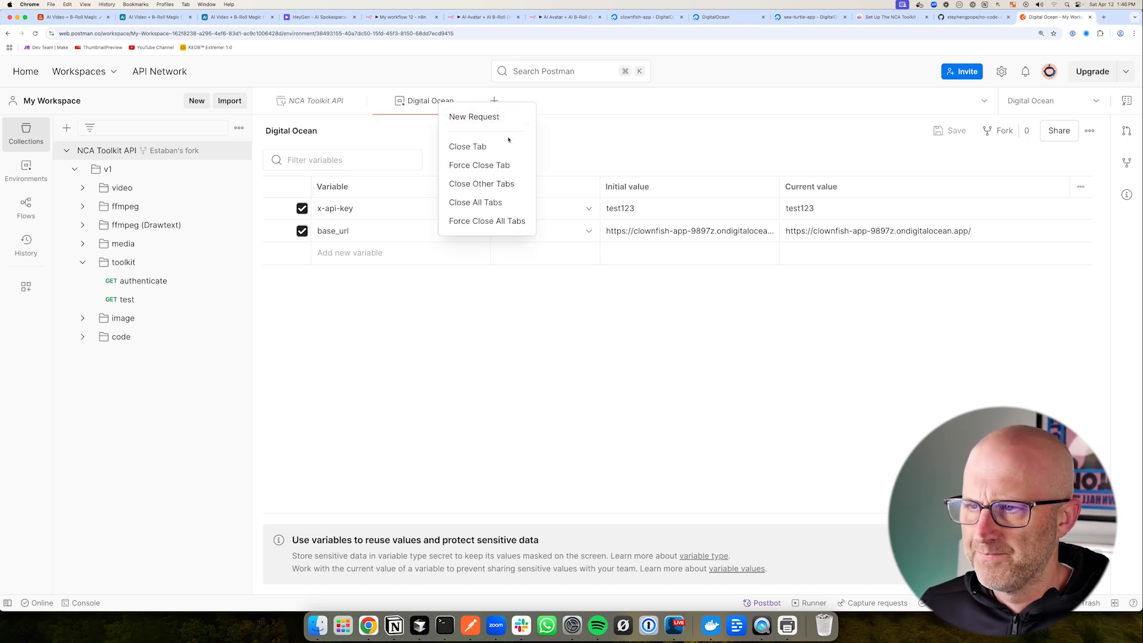
{"action": "left_click", "coordinate": [542, 148]}
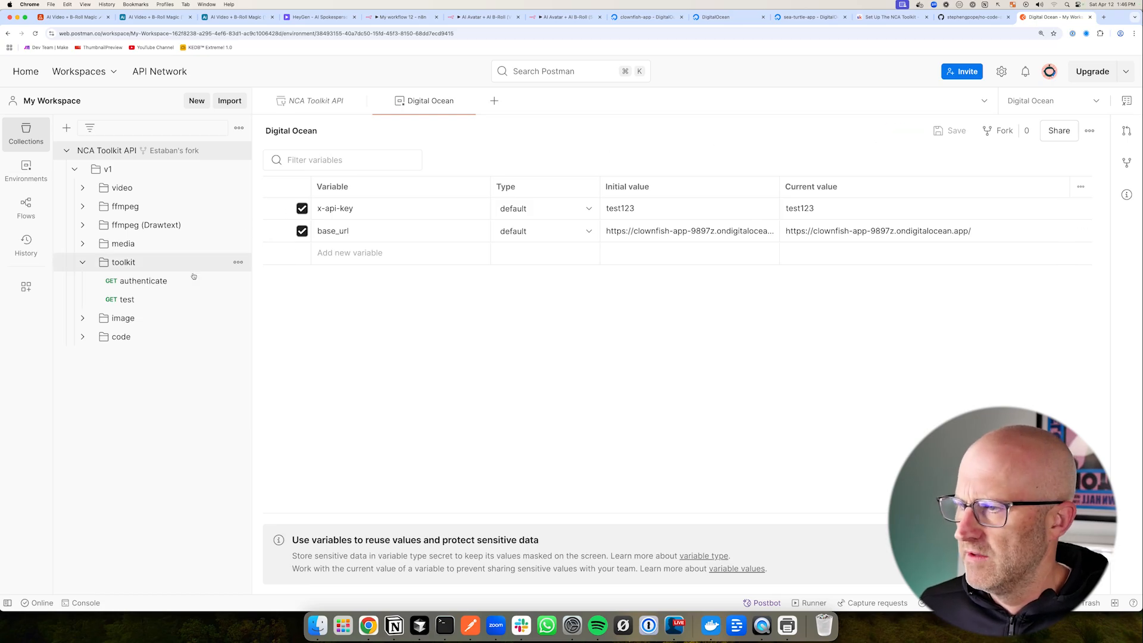
{"action": "left_click", "coordinate": [143, 285]}
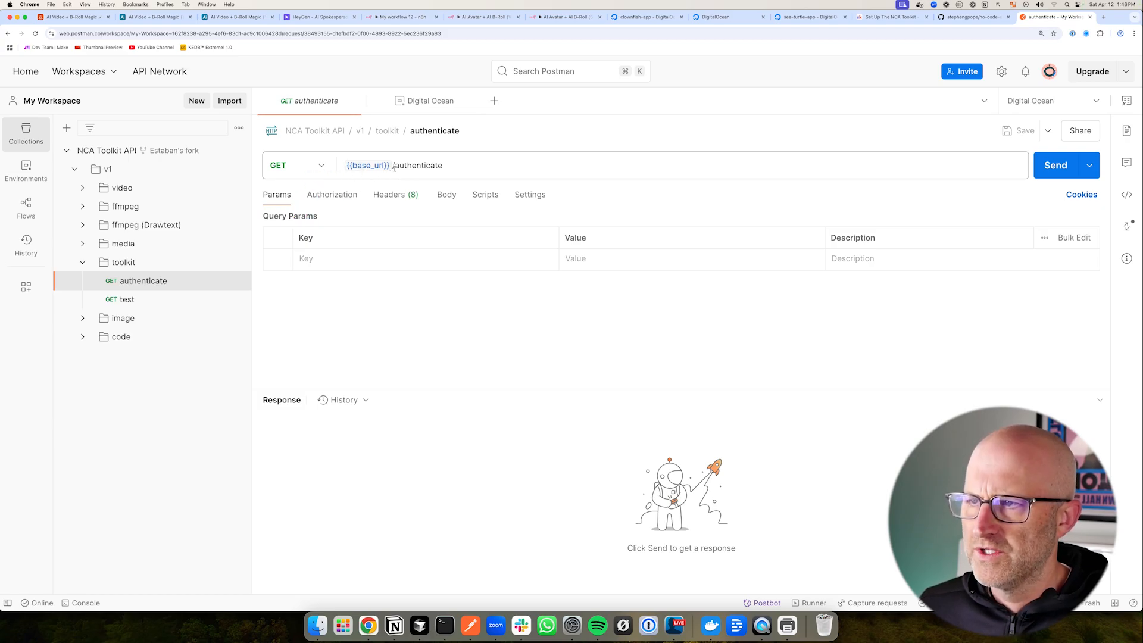
Review the authenticate request's x-api-key header and browse the media, video and ffmpeg folders
{"action": "left_click", "coordinate": [643, 16]}
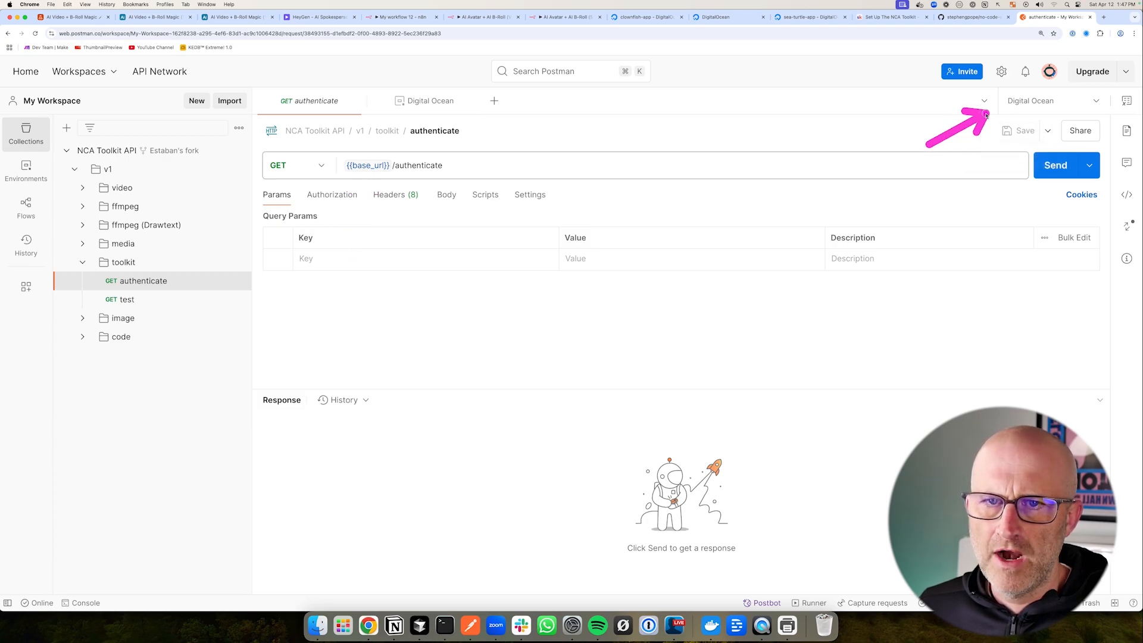
{"action": "left_click", "coordinate": [88, 247]}
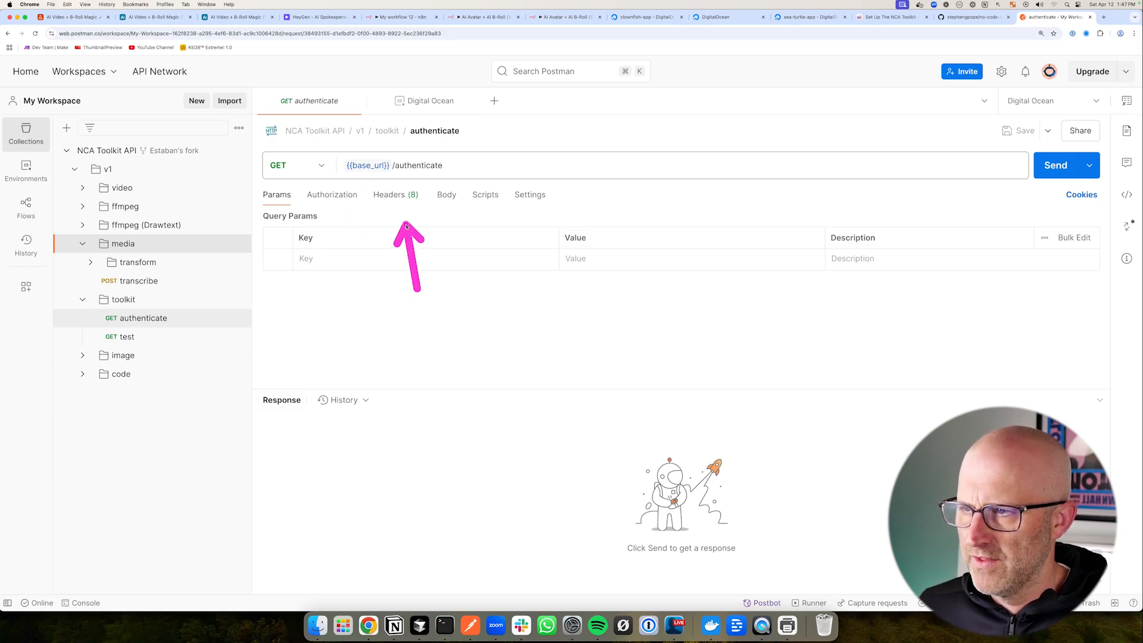
{"action": "left_click", "coordinate": [392, 198]}
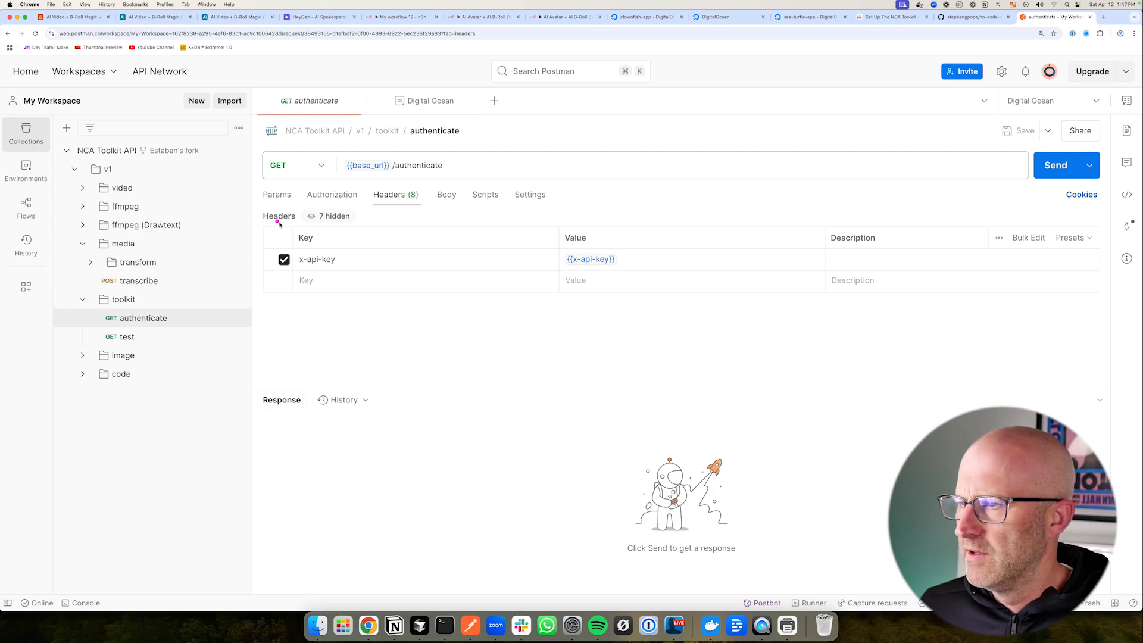
{"action": "left_click", "coordinate": [101, 187]}
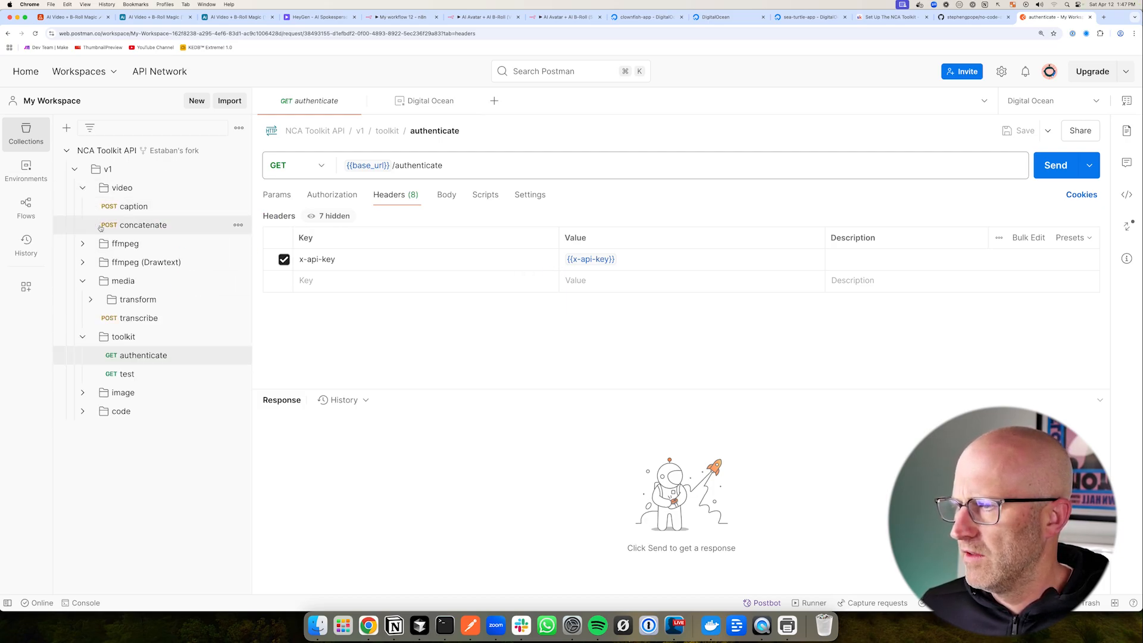
{"action": "left_click", "coordinate": [104, 244]}
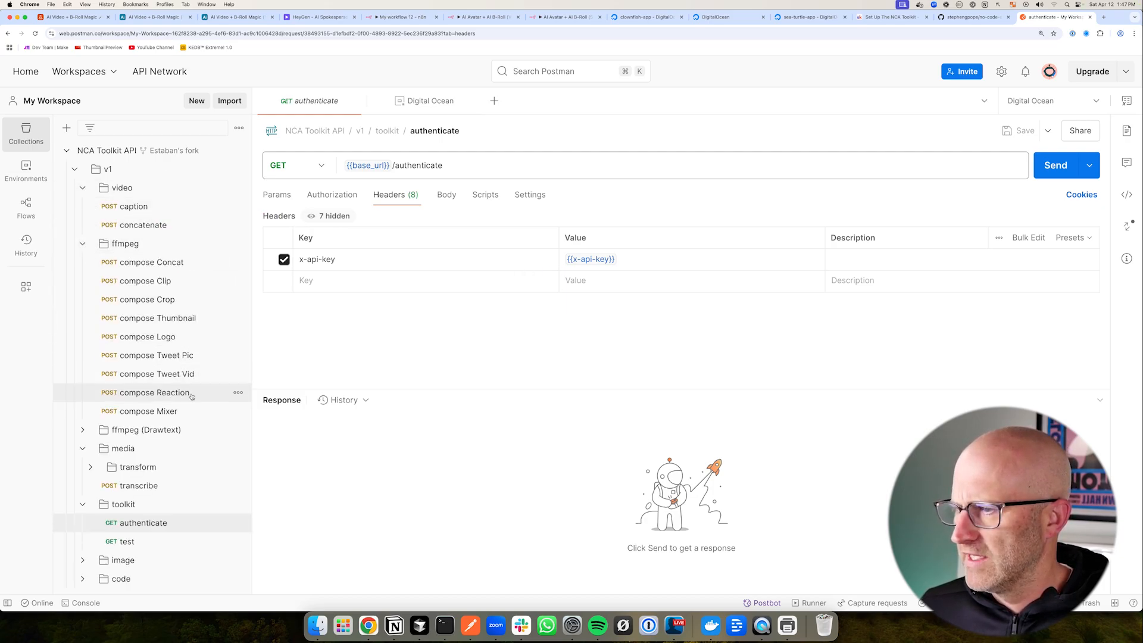
{"action": "left_click", "coordinate": [84, 243]}
{"action": "left_click", "coordinate": [82, 188]}
Send the GET {{base_url}}/authenticate request using the Digital Ocean environment
{"action": "left_click_drag", "start_coordinate": [387, 290], "coordinate": [384, 234]}
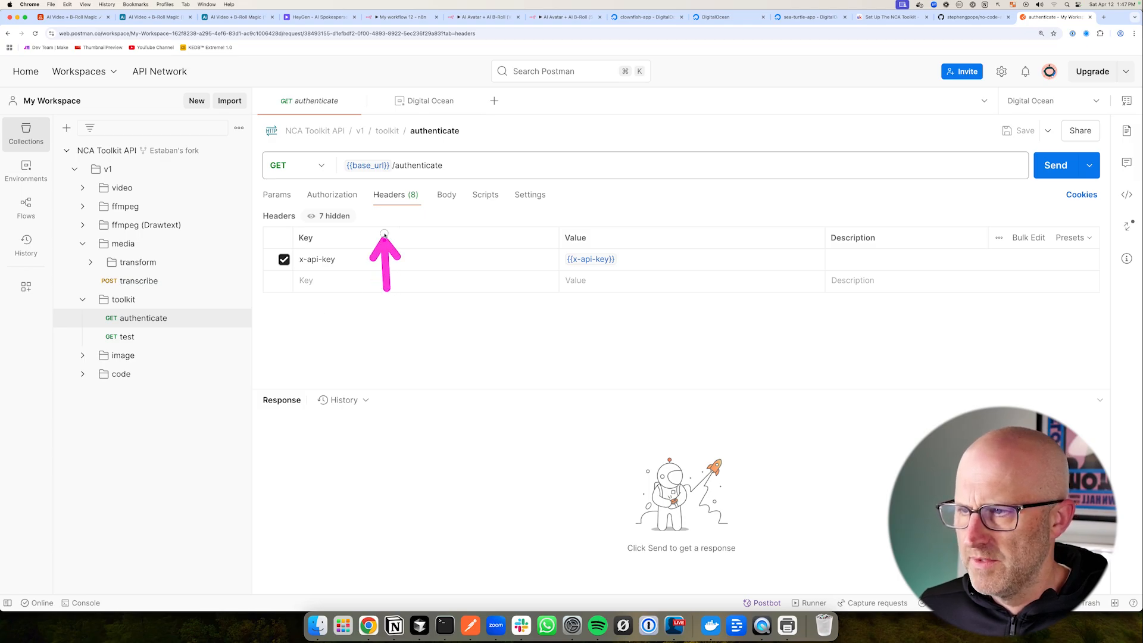
{"action": "mouse_move", "coordinate": [519, 327]}
{"action": "left_mouse_down"}
{"action": "mouse_move", "coordinate": [557, 262]}
{"action": "mouse_move", "coordinate": [591, 271]}
{"action": "left_mouse_up"}
{"action": "mouse_move", "coordinate": [375, 267]}
{"action": "left_mouse_down"}
{"action": "mouse_move", "coordinate": [357, 177]}
{"action": "mouse_move", "coordinate": [373, 182]}
{"action": "mouse_move", "coordinate": [359, 183]}
{"action": "left_mouse_up"}
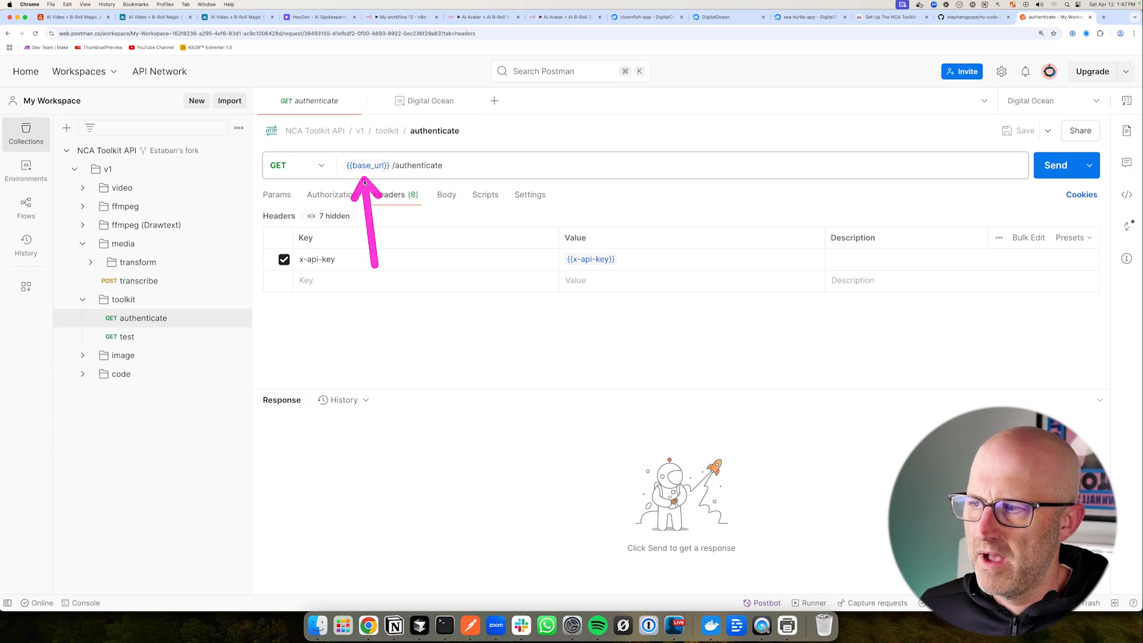
{"action": "left_click_drag", "start_coordinate": [226, 263], "coordinate": [177, 315]}
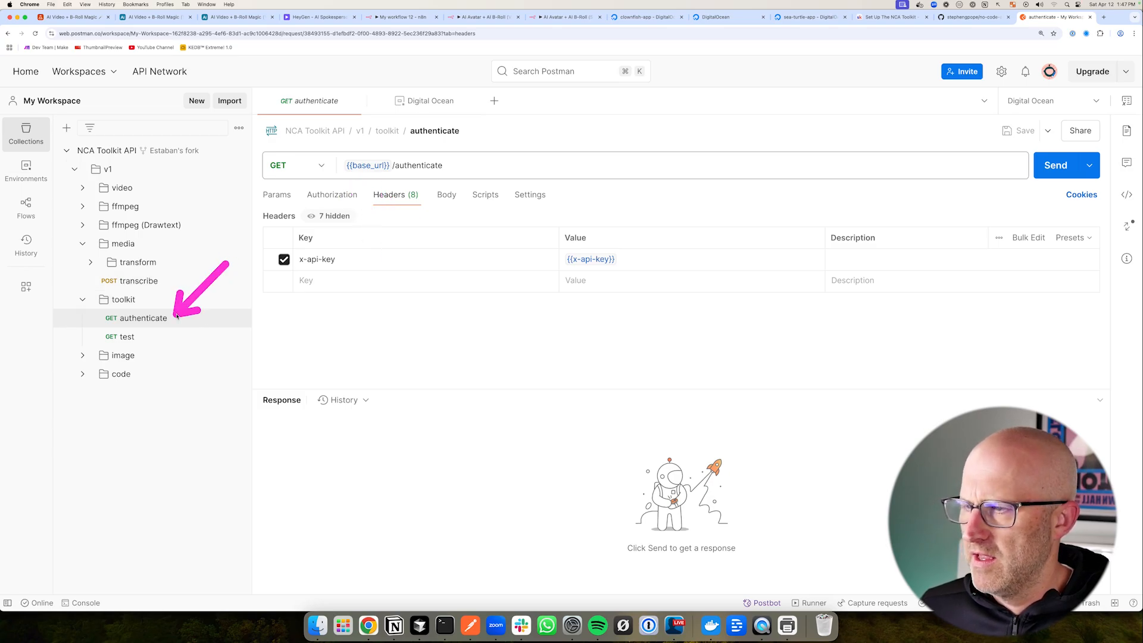
{"action": "left_click_drag", "start_coordinate": [940, 221], "coordinate": [1015, 178]}
{"action": "left_click", "coordinate": [1055, 164]}
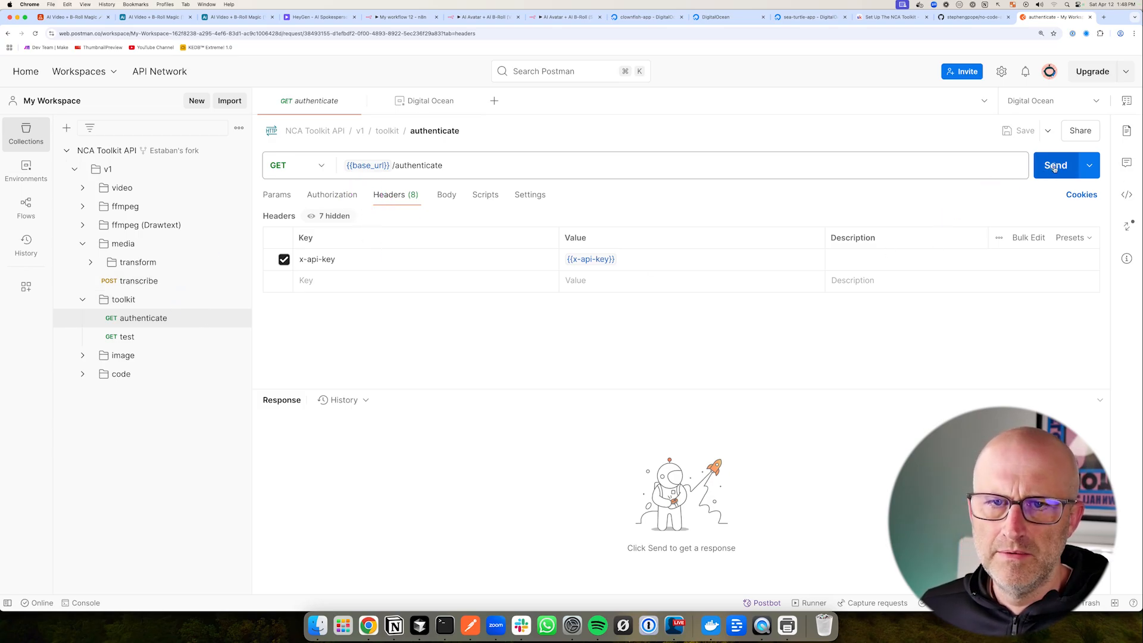
Review the 200 OK Authorized response and compare it with the DigitalOcean app page
{"action": "left_click_drag", "start_coordinate": [499, 370], "coordinate": [421, 433]}
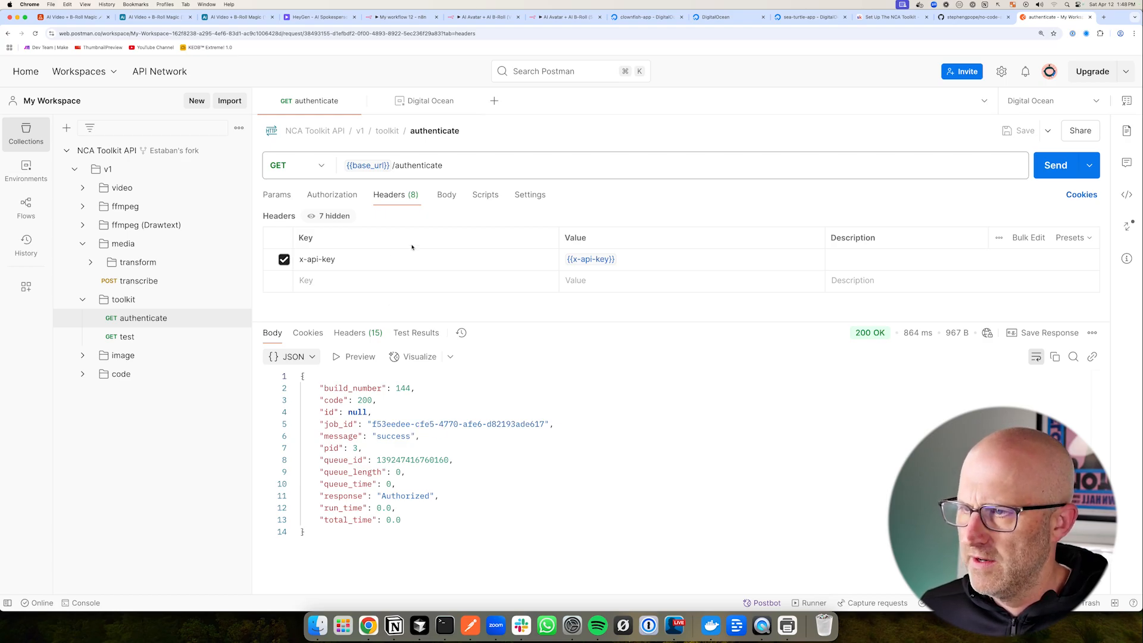
{"action": "left_click_drag", "start_coordinate": [365, 251], "coordinate": [372, 182]}
{"action": "left_click_drag", "start_coordinate": [501, 301], "coordinate": [545, 258]}
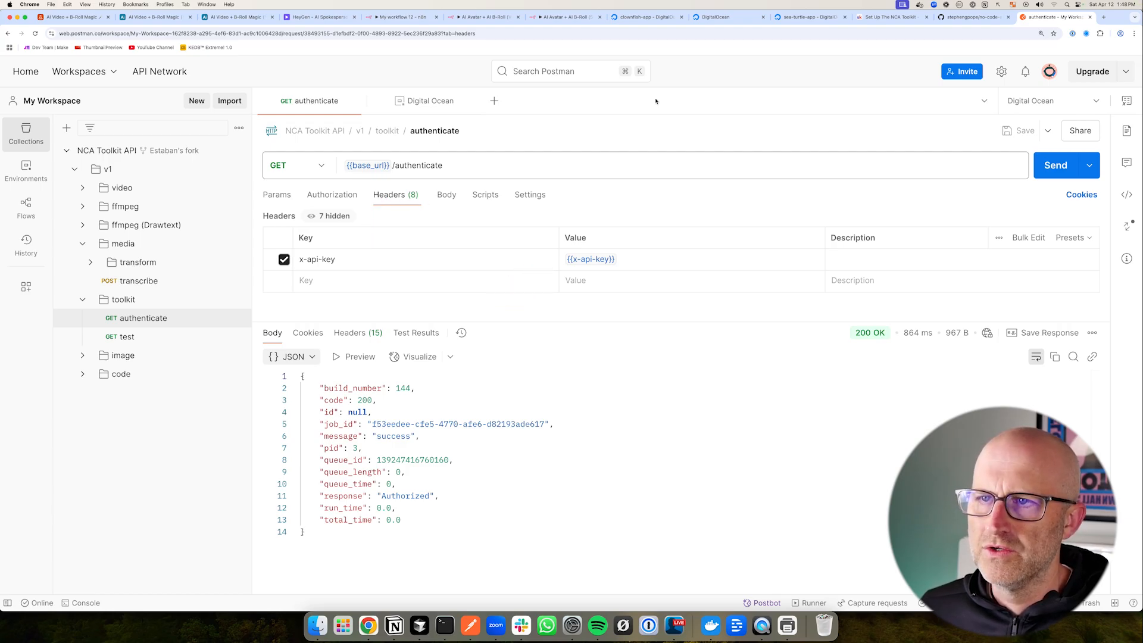
{"action": "left_click", "coordinate": [646, 17]}
{"action": "left_click_drag", "start_coordinate": [563, 90], "coordinate": [499, 118]}
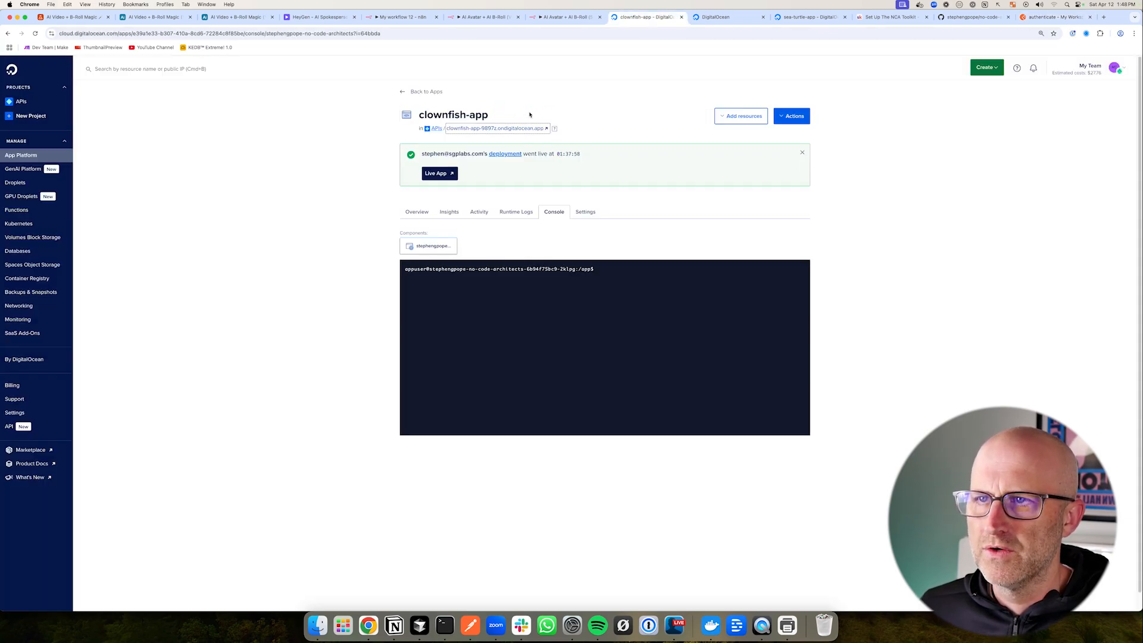
{"action": "left_click", "coordinate": [1026, 18]}
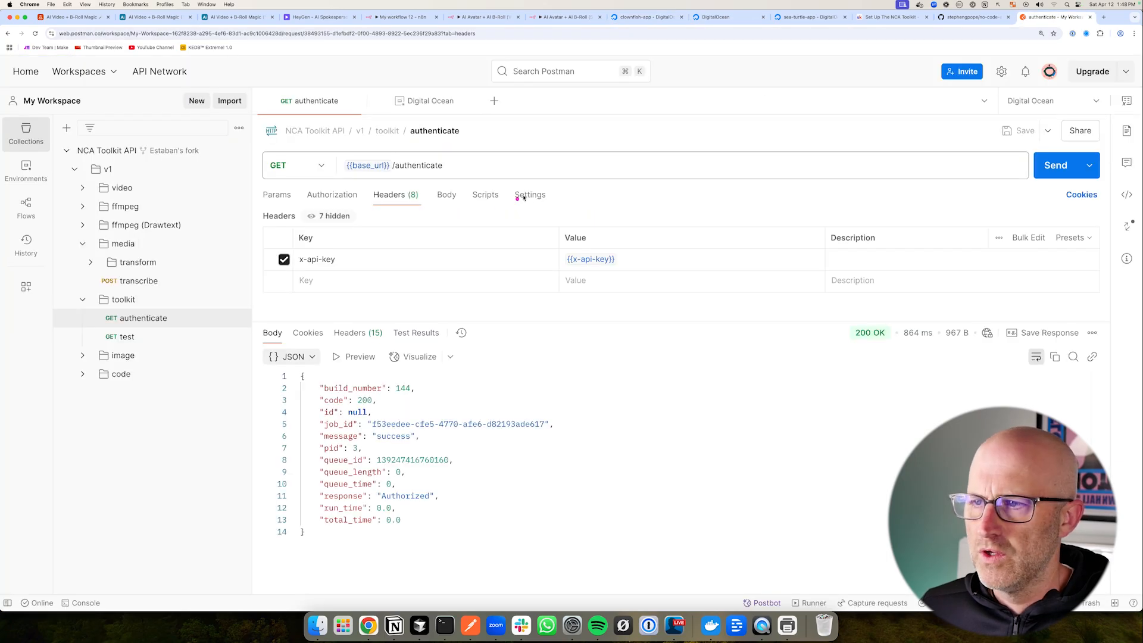
Inspect the Digital Ocean environment's x-api-key and base_url values
{"action": "left_click", "coordinate": [436, 100]}
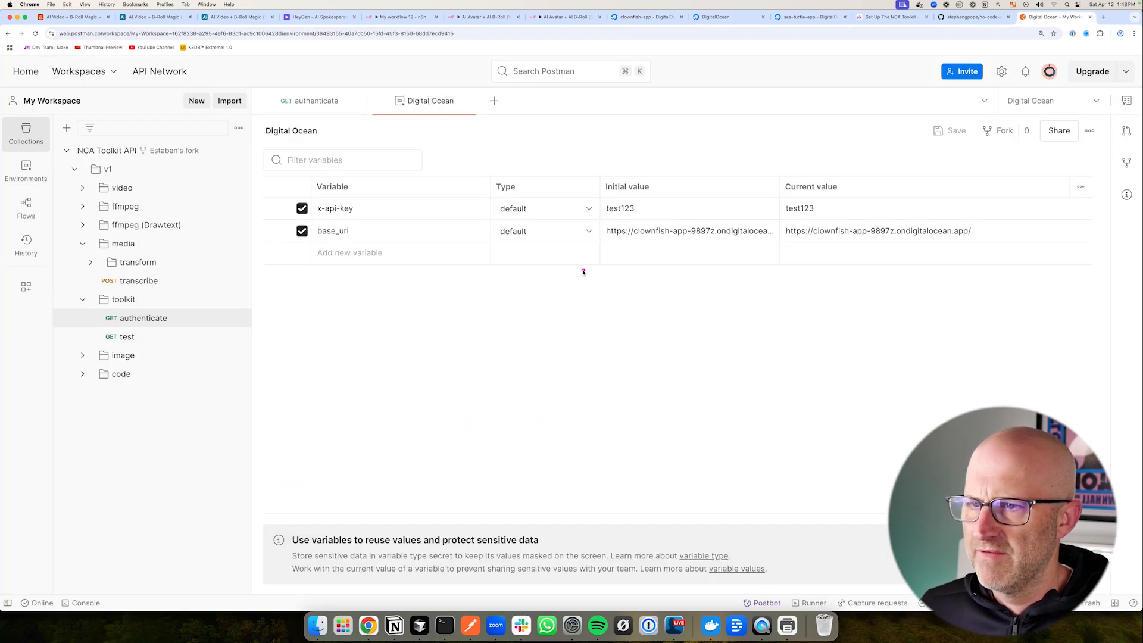
{"action": "mouse_move", "coordinate": [531, 267]}
{"action": "left_mouse_down"}
{"action": "mouse_move", "coordinate": [592, 211]}
{"action": "mouse_move", "coordinate": [597, 239]}
{"action": "left_mouse_up"}
{"action": "left_click_drag", "start_coordinate": [702, 160], "coordinate": [647, 204]}
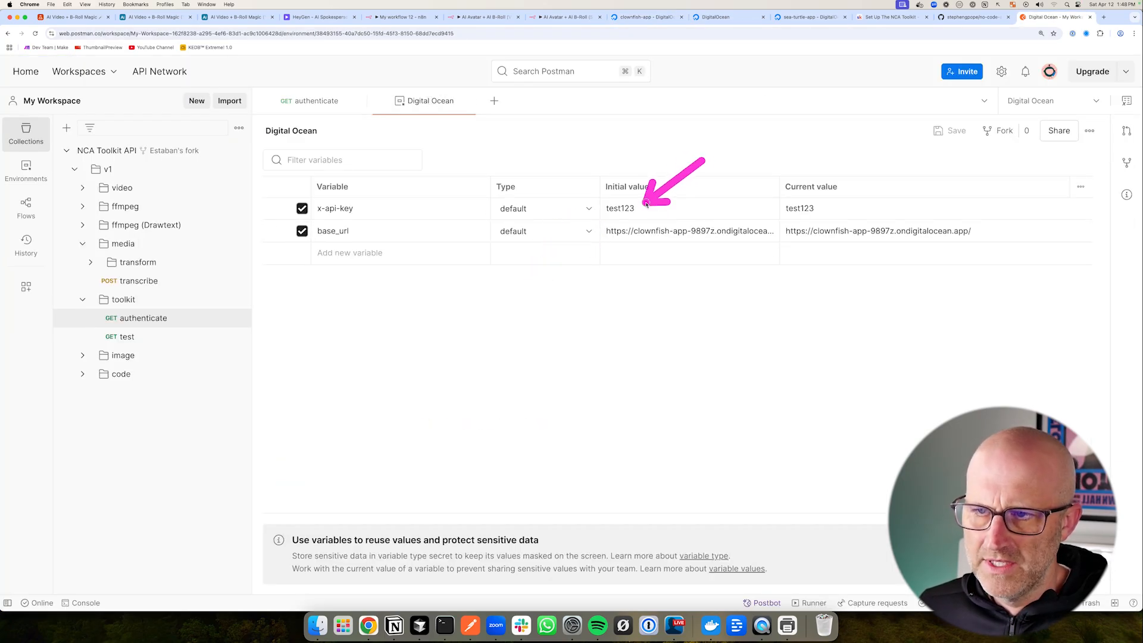
{"action": "left_click_drag", "start_coordinate": [528, 273], "coordinate": [598, 221]}
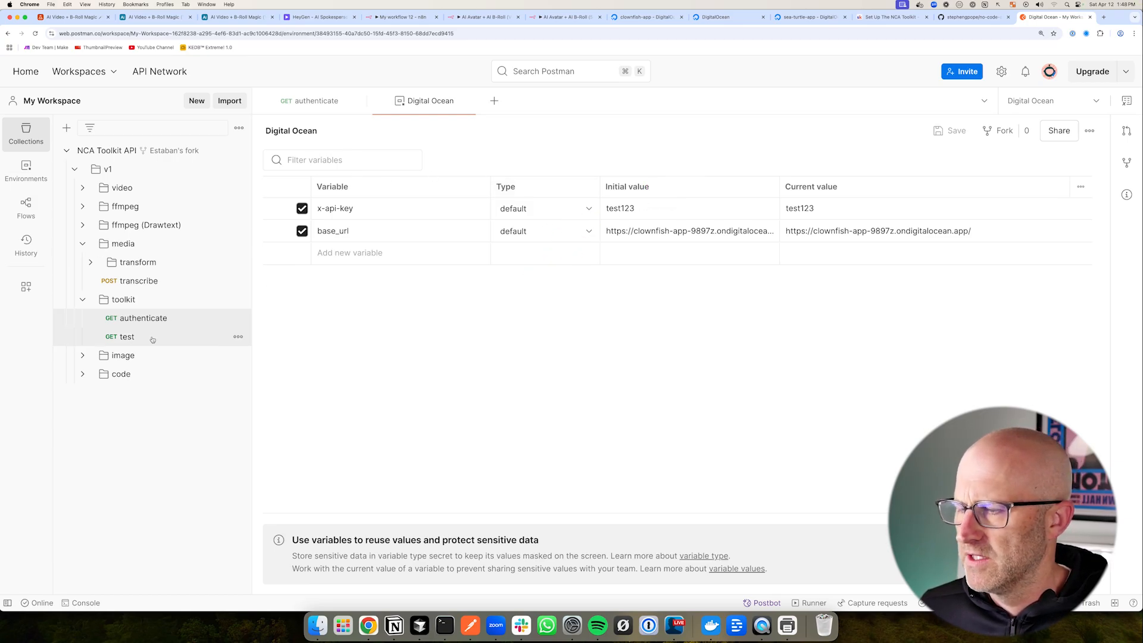
{"action": "left_click_drag", "start_coordinate": [212, 286], "coordinate": [173, 316]}
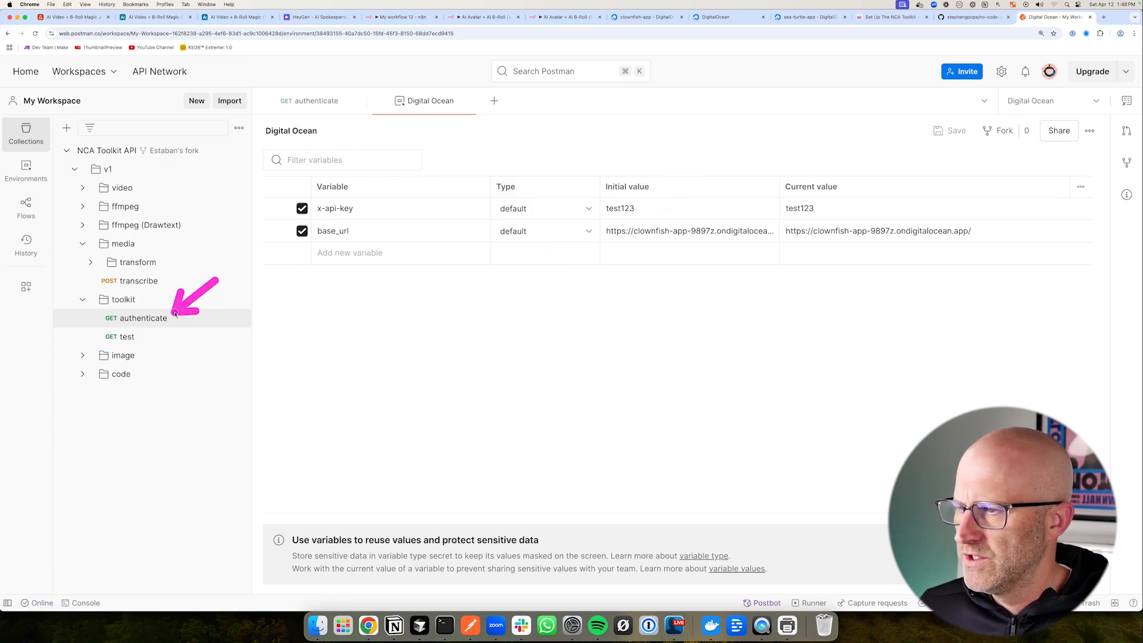
Reopen the authenticate response, then open the toolkit test request GET {{base_url}}/v1/toolkit/test
{"action": "left_click", "coordinate": [143, 317]}
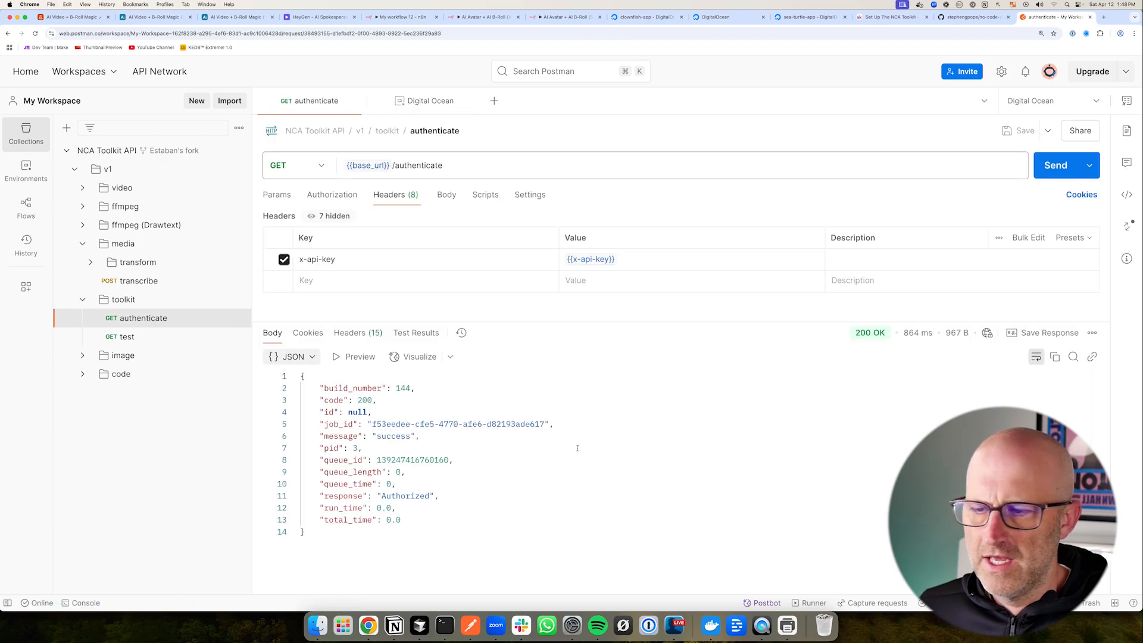
{"action": "left_click_drag", "start_coordinate": [466, 380], "coordinate": [426, 431]}
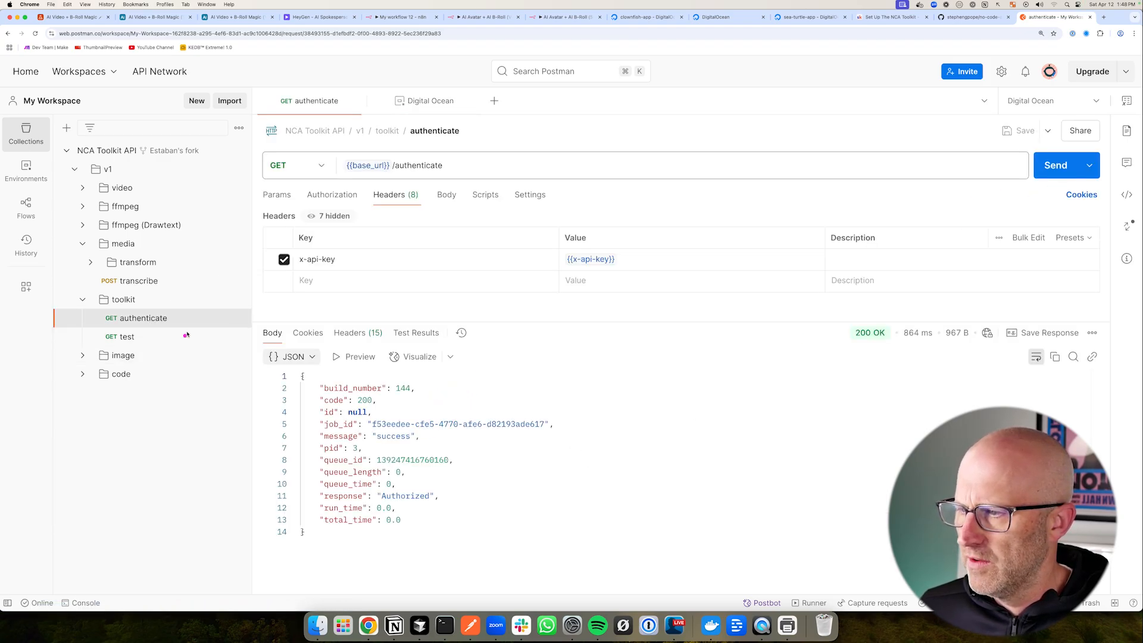
{"action": "left_click_drag", "start_coordinate": [220, 284], "coordinate": [156, 326]}
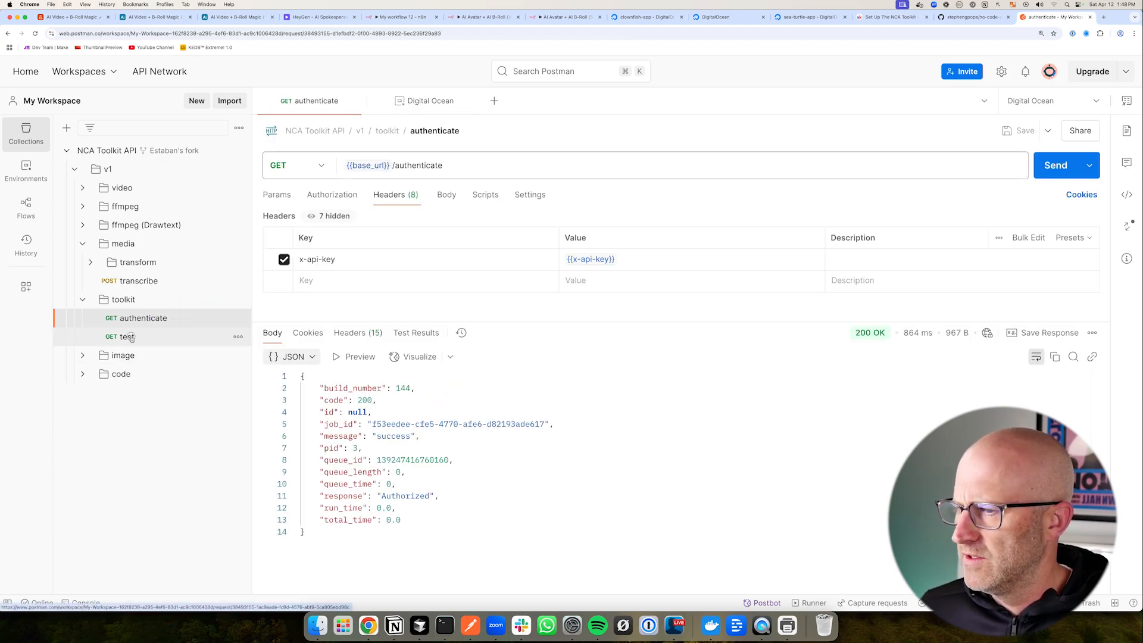
{"action": "left_click", "coordinate": [195, 340]}
{"action": "left_click_drag", "start_coordinate": [354, 234], "coordinate": [363, 181]}
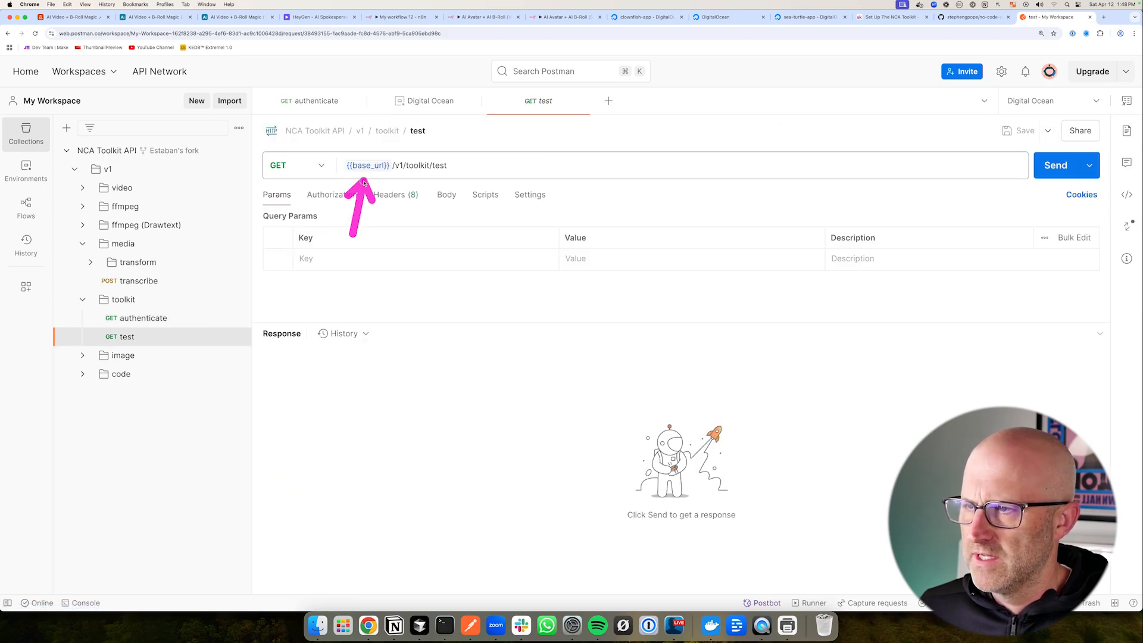
Check the toolkit test request's headers and send it, getting 200 OK
{"action": "left_click", "coordinate": [395, 195]}
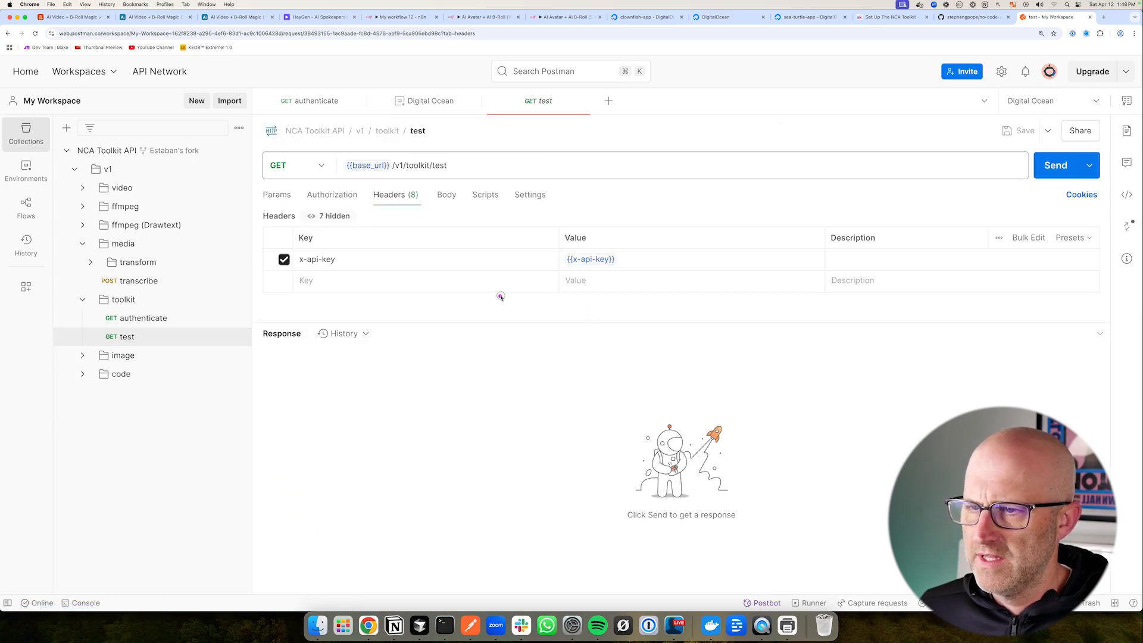
{"action": "left_click_drag", "start_coordinate": [500, 297], "coordinate": [564, 259]}
{"action": "left_click_drag", "start_coordinate": [930, 223], "coordinate": [1006, 174]}
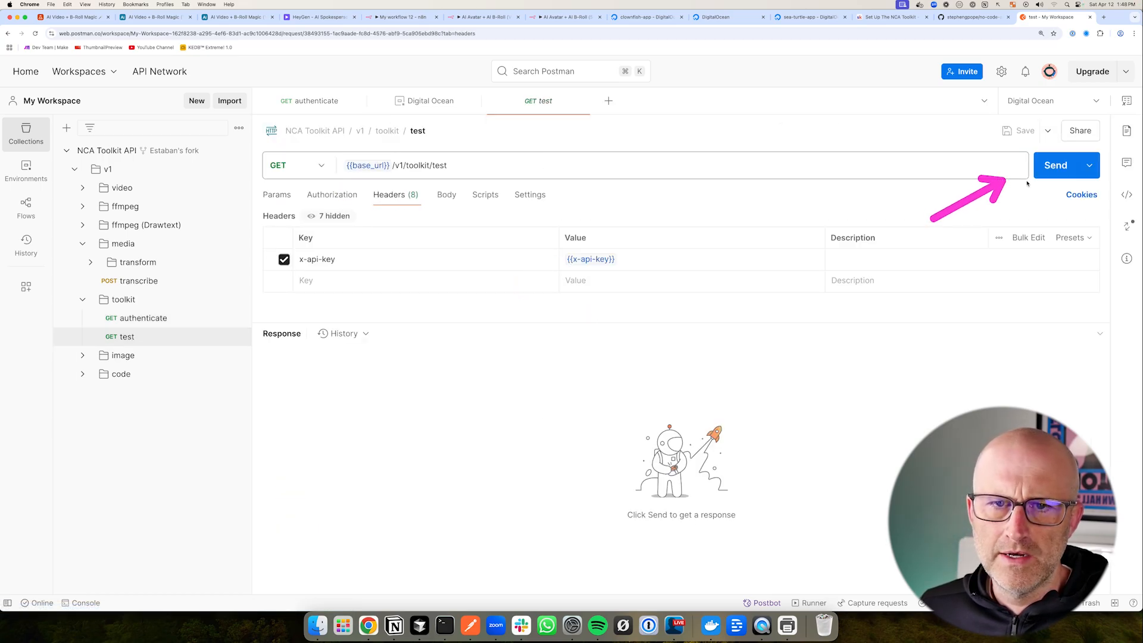
{"action": "left_click", "coordinate": [1058, 168]}
{"action": "left_click_drag", "start_coordinate": [490, 387], "coordinate": [426, 420]}
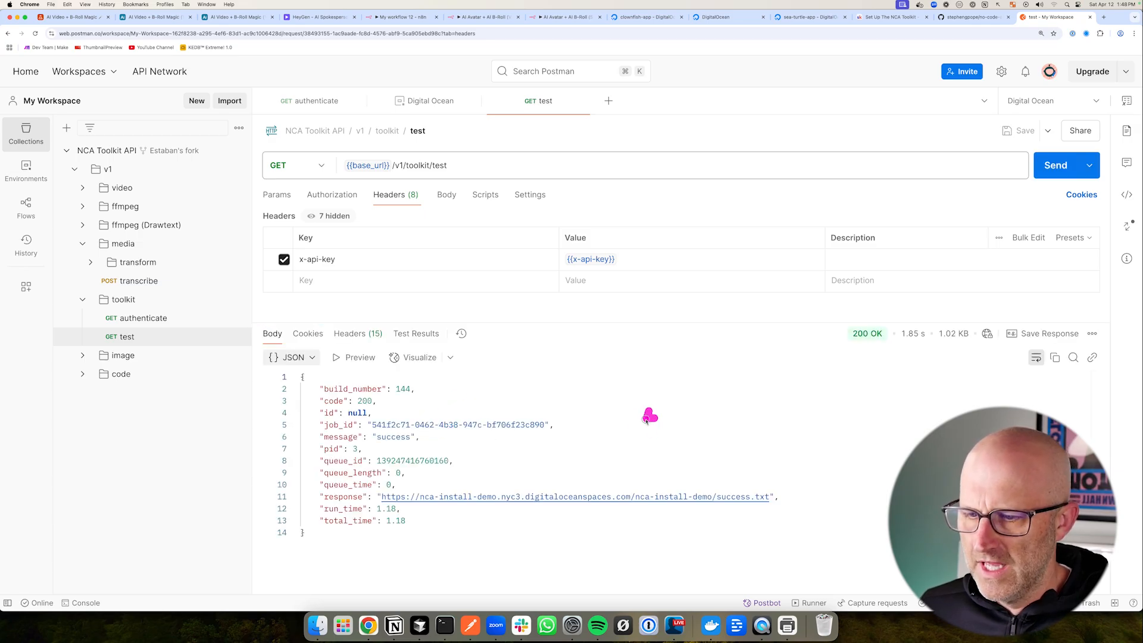
Copy the returned success.txt URL and load it in a new Chrome tab to download it
{"action": "mouse_move", "coordinate": [646, 418]}
{"action": "left_mouse_down"}
{"action": "mouse_move", "coordinate": [552, 485]}
{"action": "mouse_move", "coordinate": [637, 485]}
{"action": "left_mouse_up"}
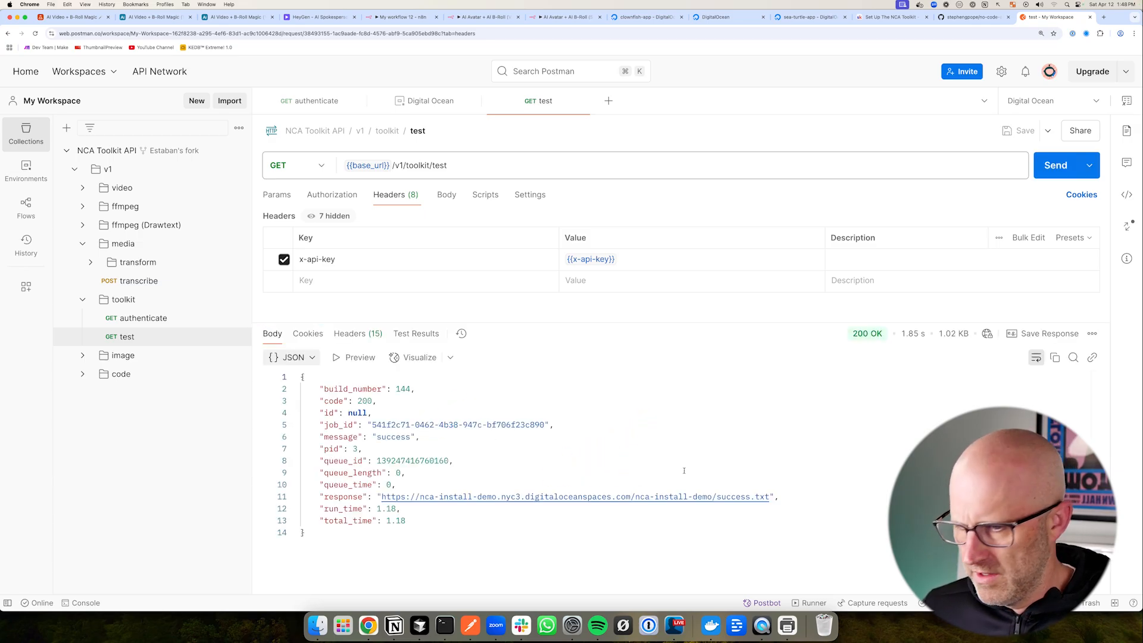
{"action": "left_click_drag", "start_coordinate": [770, 501], "coordinate": [381, 498]}
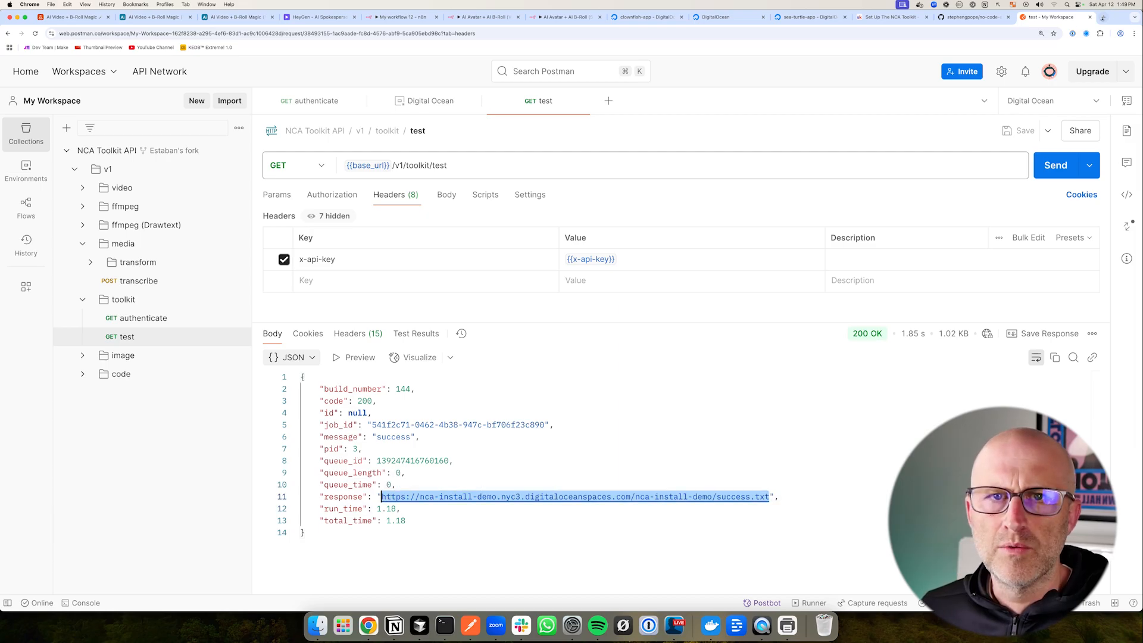
{"action": "key", "text": "super+c"}
{"action": "key", "text": "super+t"}
{"action": "key", "text": "super+v"}
{"action": "key", "text": "Return"}
{"action": "left_click_drag", "start_coordinate": [913, 89], "coordinate": [989, 56]}
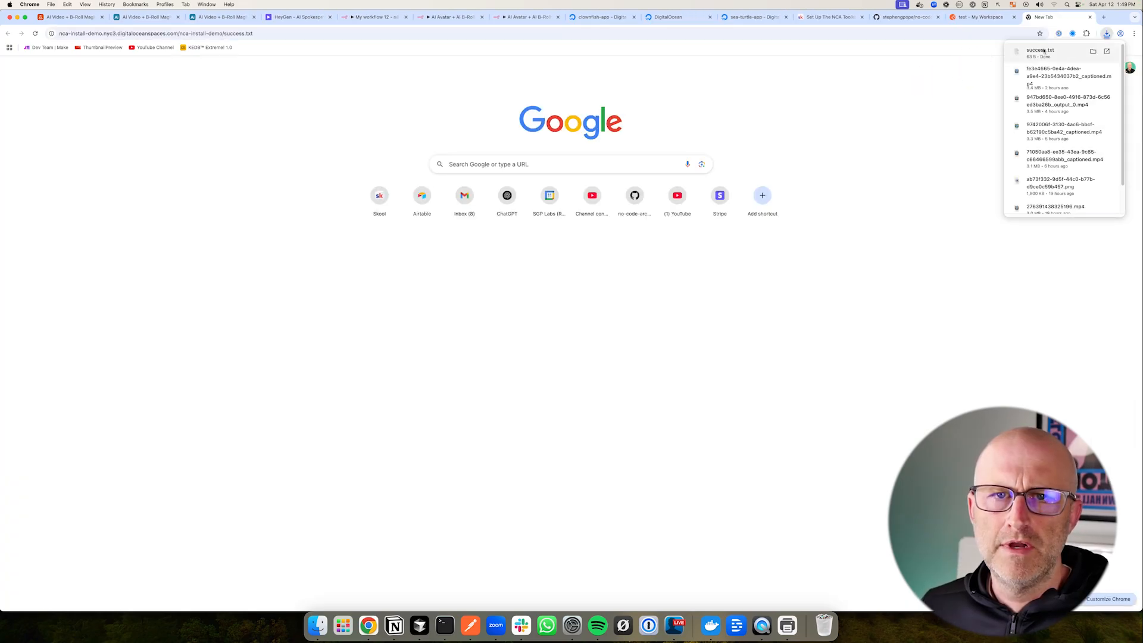
Open the downloaded success.txt, confirming the NCA Toolkit API installed successfully
{"action": "left_click", "coordinate": [1042, 51]}
{"action": "mouse_move", "coordinate": [187, 209]}
{"action": "left_mouse_down"}
{"action": "mouse_move", "coordinate": [235, 175]}
{"action": "mouse_move", "coordinate": [262, 174]}
{"action": "left_mouse_up"}
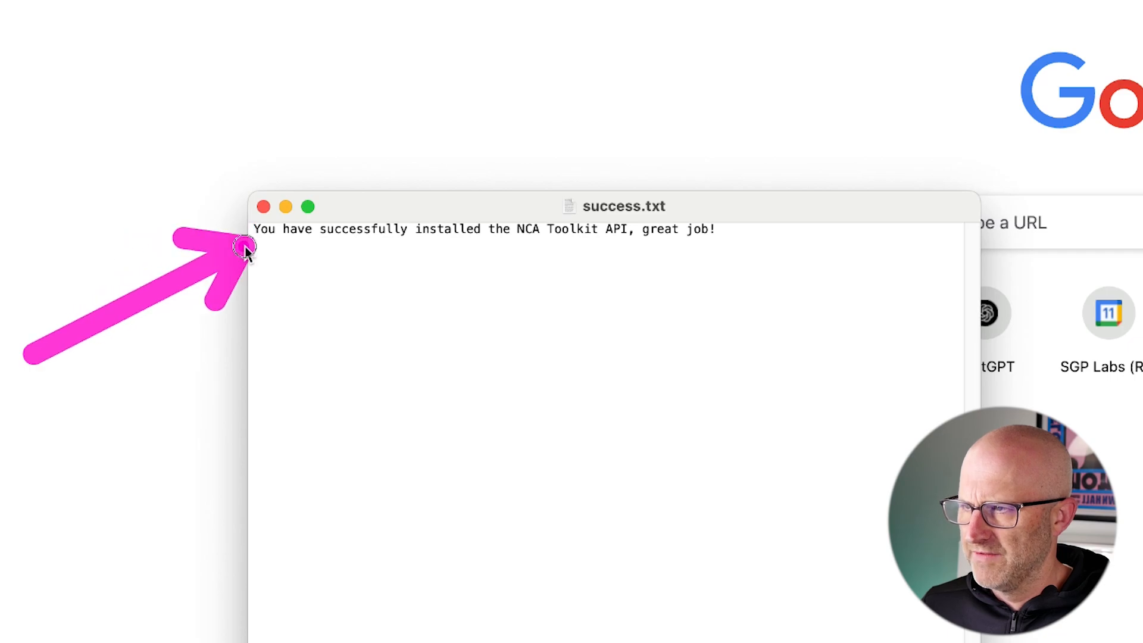
{"action": "mouse_move", "coordinate": [485, 455]}
{"action": "left_mouse_down"}
{"action": "mouse_move", "coordinate": [484, 416]}
{"action": "mouse_move", "coordinate": [601, 271]}
{"action": "left_mouse_up"}
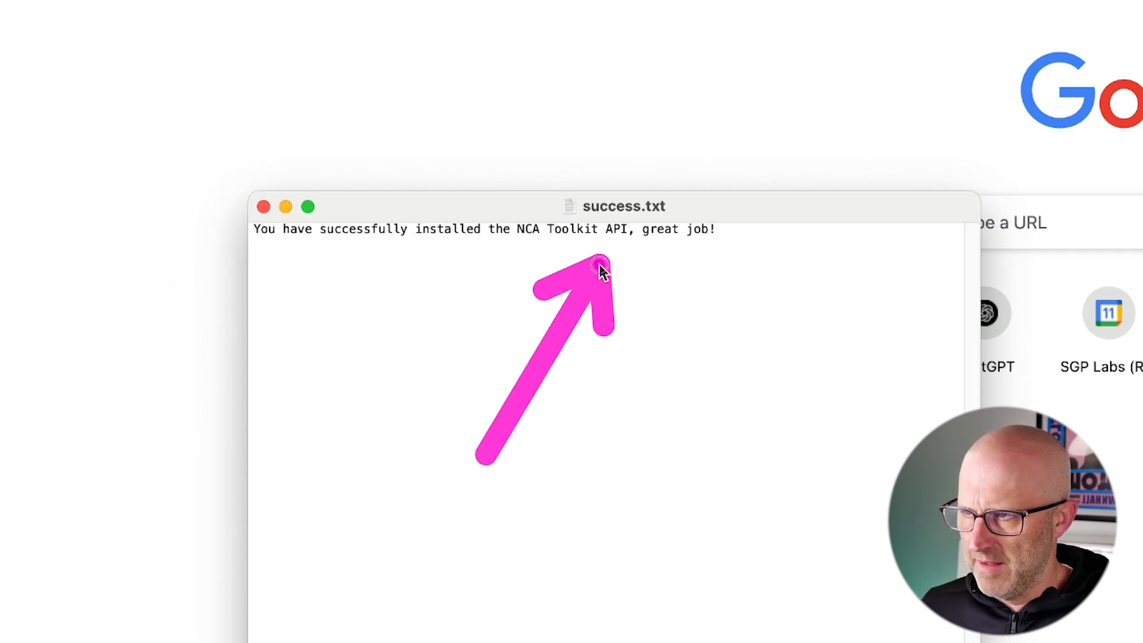
{"action": "mouse_move", "coordinate": [1019, 72]}
{"action": "left_mouse_down"}
{"action": "mouse_move", "coordinate": [964, 91]}
{"action": "mouse_move", "coordinate": [751, 232]}
{"action": "left_mouse_up"}
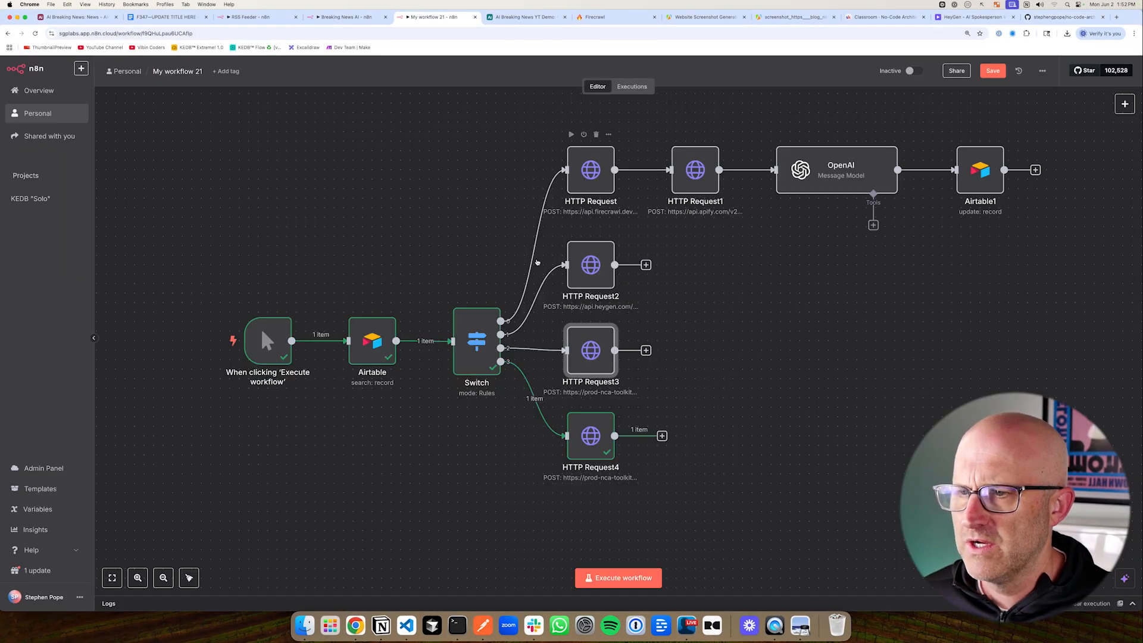
Review the HTTP Request3 node's settings and select the host part of its request URL
{"action": "mouse_move", "coordinate": [289, 216]}
{"action": "left_mouse_down"}
{"action": "mouse_move", "coordinate": [471, 225]}
{"action": "mouse_move", "coordinate": [499, 181]}
{"action": "left_mouse_up"}
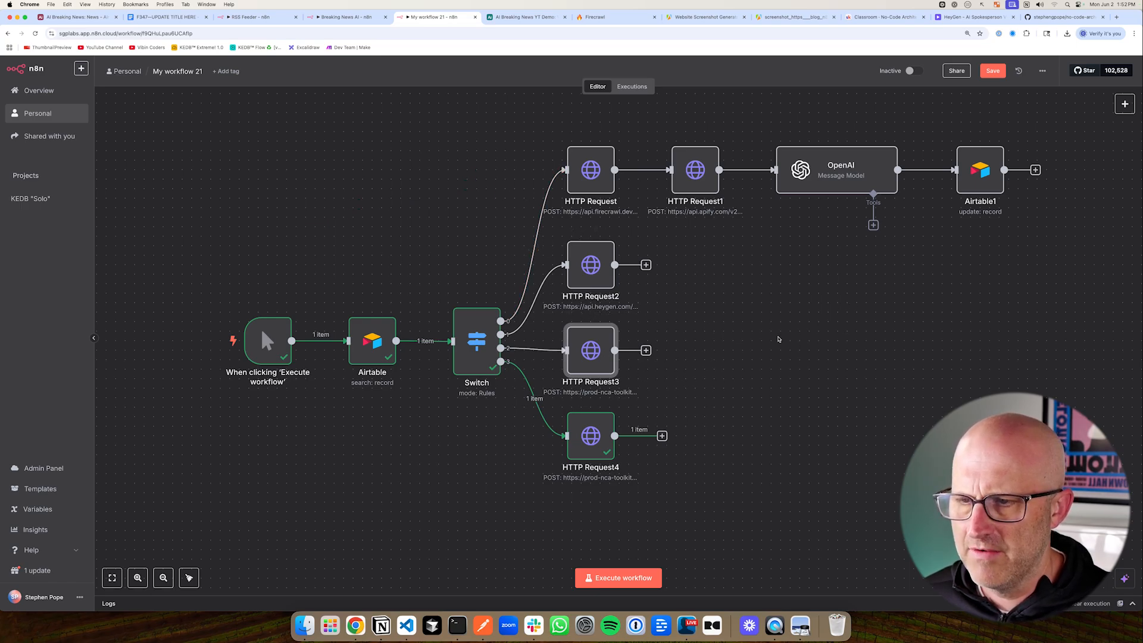
{"action": "left_click_drag", "start_coordinate": [761, 393], "coordinate": [690, 428]}
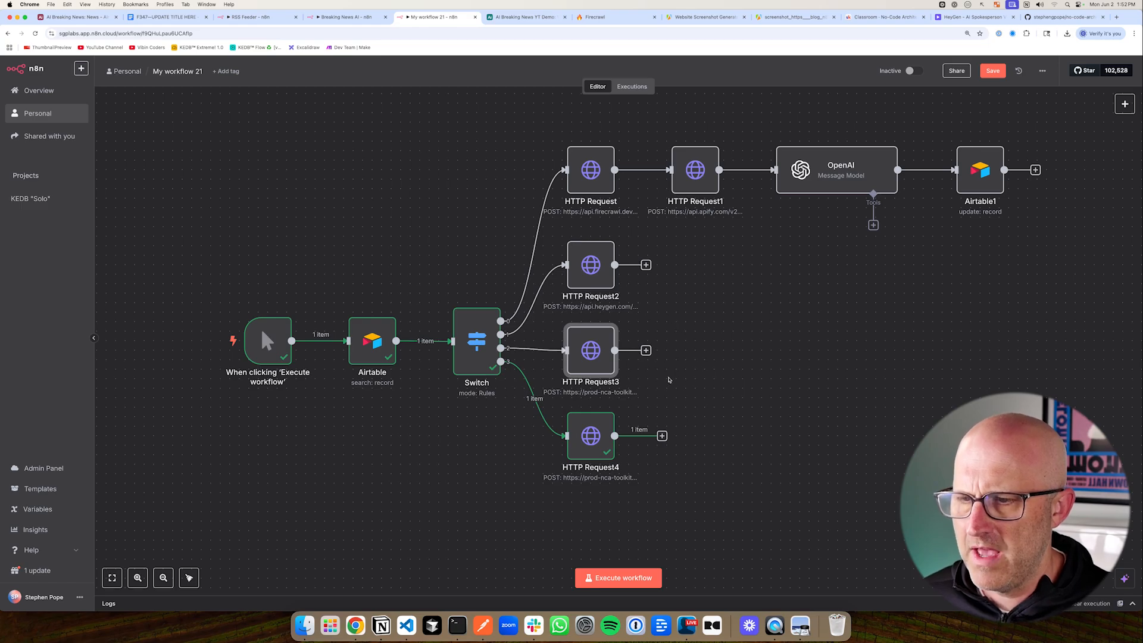
{"action": "left_click_drag", "start_coordinate": [345, 281], "coordinate": [473, 224]}
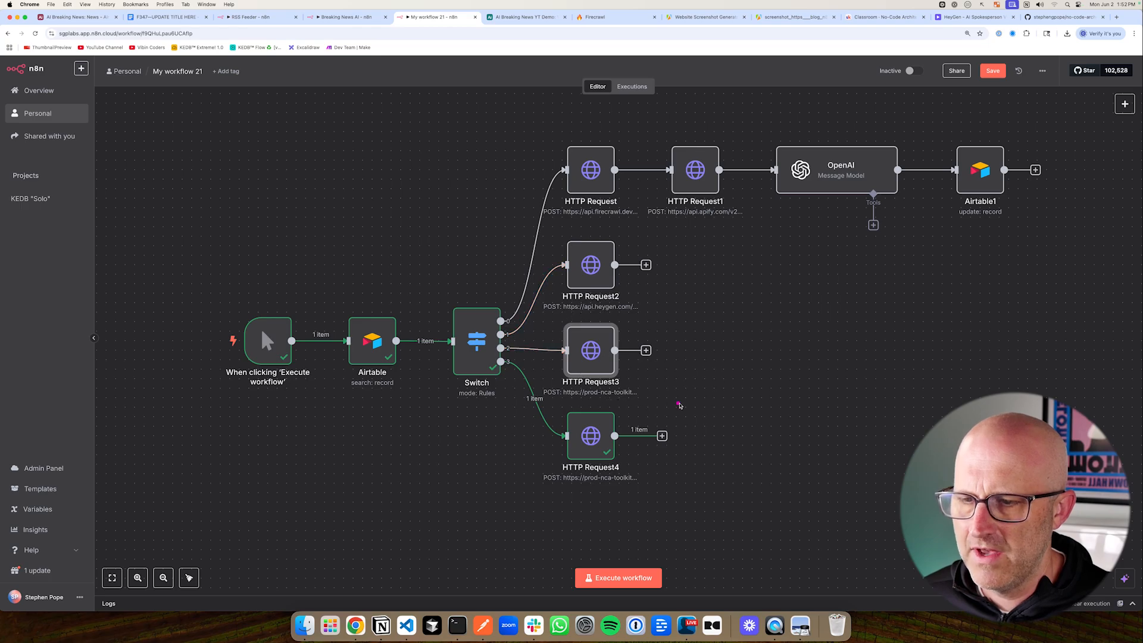
{"action": "mouse_move", "coordinate": [357, 235]}
{"action": "left_mouse_down"}
{"action": "mouse_move", "coordinate": [403, 216]}
{"action": "mouse_move", "coordinate": [415, 192]}
{"action": "left_mouse_up"}
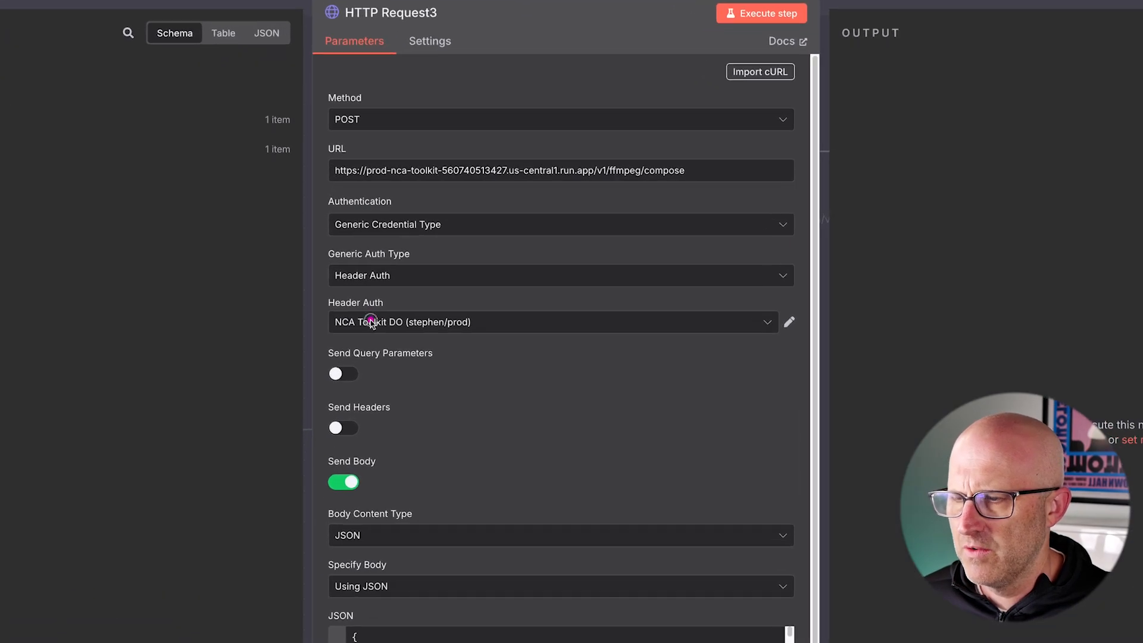
{"action": "mouse_move", "coordinate": [370, 321]}
{"action": "left_mouse_down"}
{"action": "mouse_move", "coordinate": [331, 216]}
{"action": "mouse_move", "coordinate": [345, 199]}
{"action": "mouse_move", "coordinate": [433, 187]}
{"action": "mouse_move", "coordinate": [487, 202]}
{"action": "left_mouse_up"}
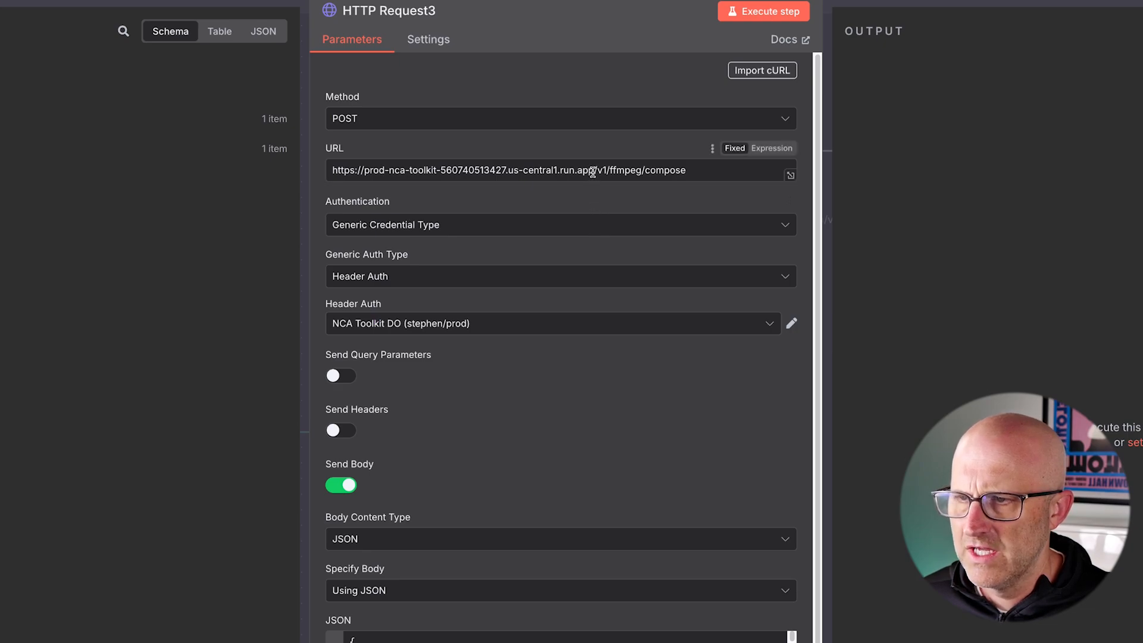
{"action": "left_click_drag", "start_coordinate": [594, 170], "coordinate": [298, 173]}
{"action": "mouse_move", "coordinate": [608, 304]}
{"action": "left_mouse_down"}
{"action": "mouse_move", "coordinate": [605, 186]}
{"action": "mouse_move", "coordinate": [672, 191]}
{"action": "left_mouse_up"}
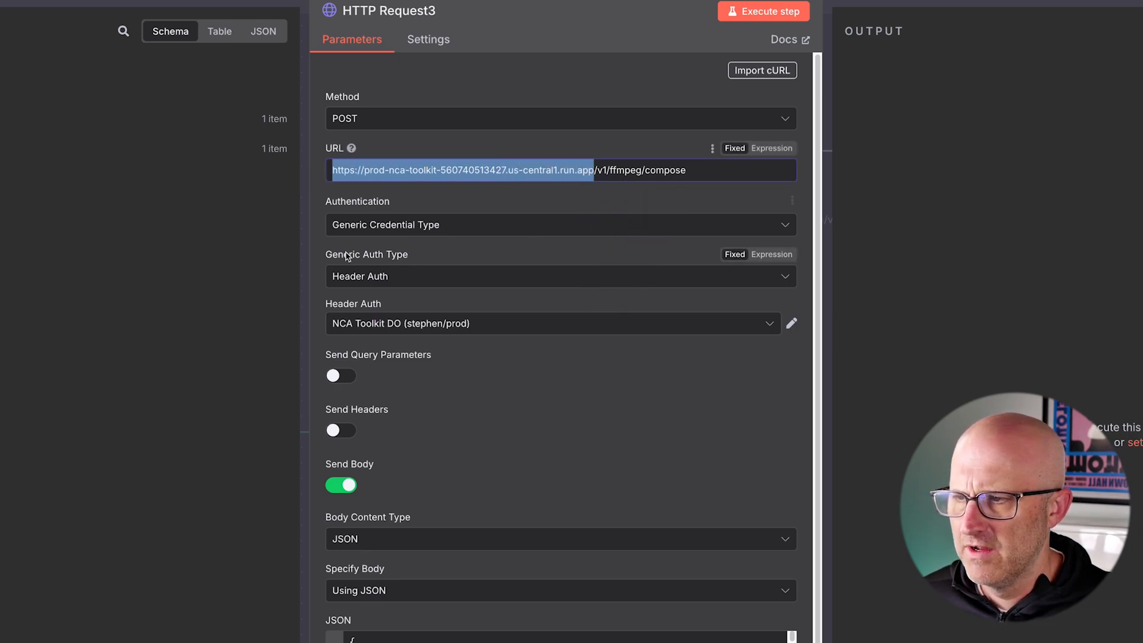
Begin a new Header Auth credential for the HTTP Request3 call
{"action": "left_click", "coordinate": [319, 245]}
{"action": "mouse_move", "coordinate": [192, 230]}
{"action": "left_mouse_down"}
{"action": "mouse_move", "coordinate": [295, 213]}
{"action": "mouse_move", "coordinate": [312, 222]}
{"action": "mouse_move", "coordinate": [300, 242]}
{"action": "mouse_move", "coordinate": [314, 245]}
{"action": "left_mouse_up"}
{"action": "left_click_drag", "start_coordinate": [210, 236], "coordinate": [291, 252]}
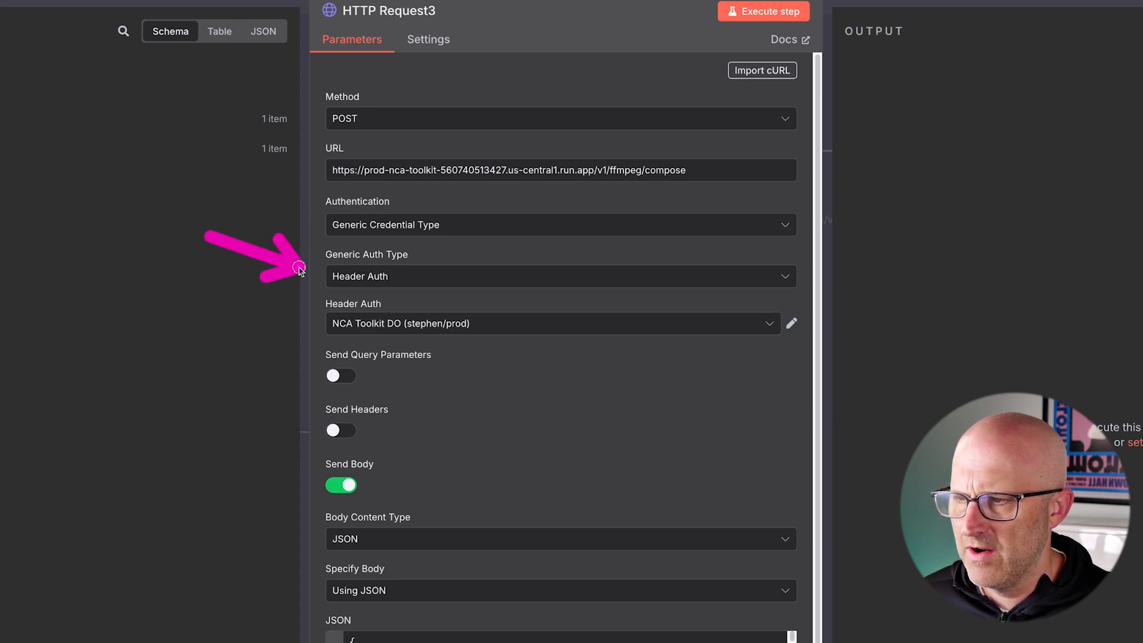
{"action": "left_click", "coordinate": [769, 323]}
{"action": "left_click", "coordinate": [410, 576]}
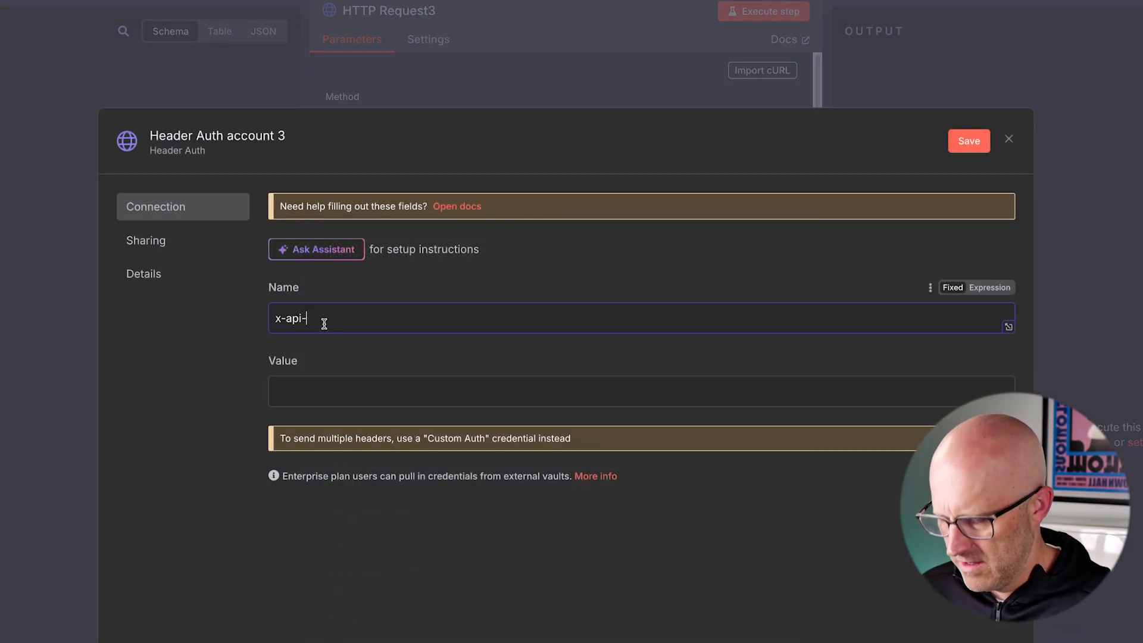
Save a Header Auth credential named x-api-key with the API key value, then close HTTP Request3
{"action": "type", "text": "x-api-key"}
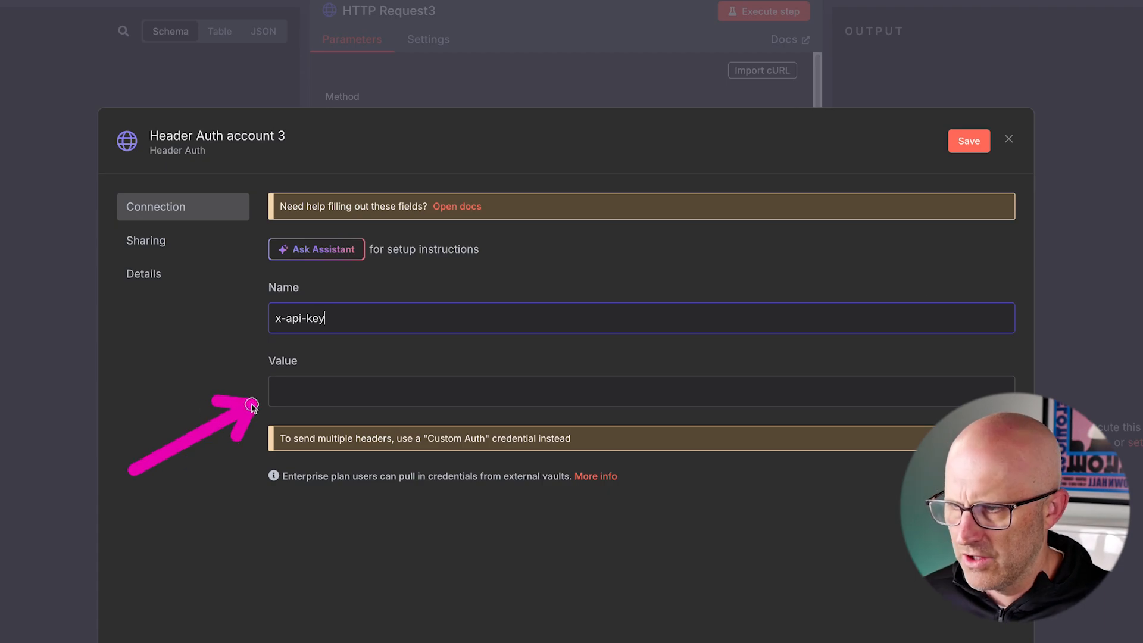
{"action": "left_click", "coordinate": [285, 392]}
{"action": "type", "text": "••••"}
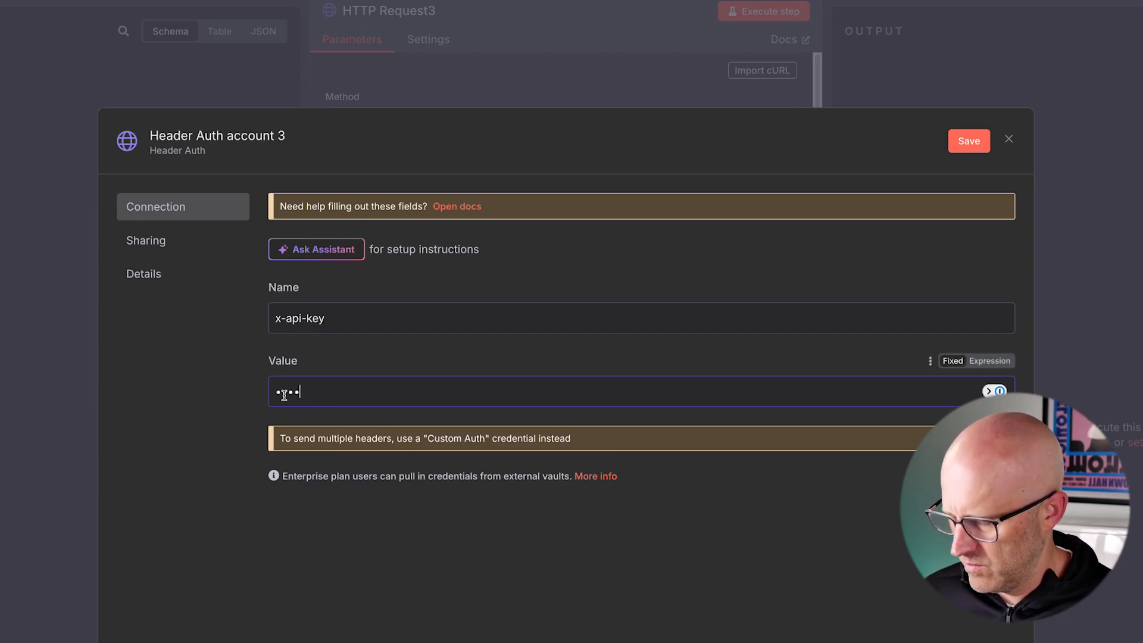
{"action": "type", "text": "•••"}
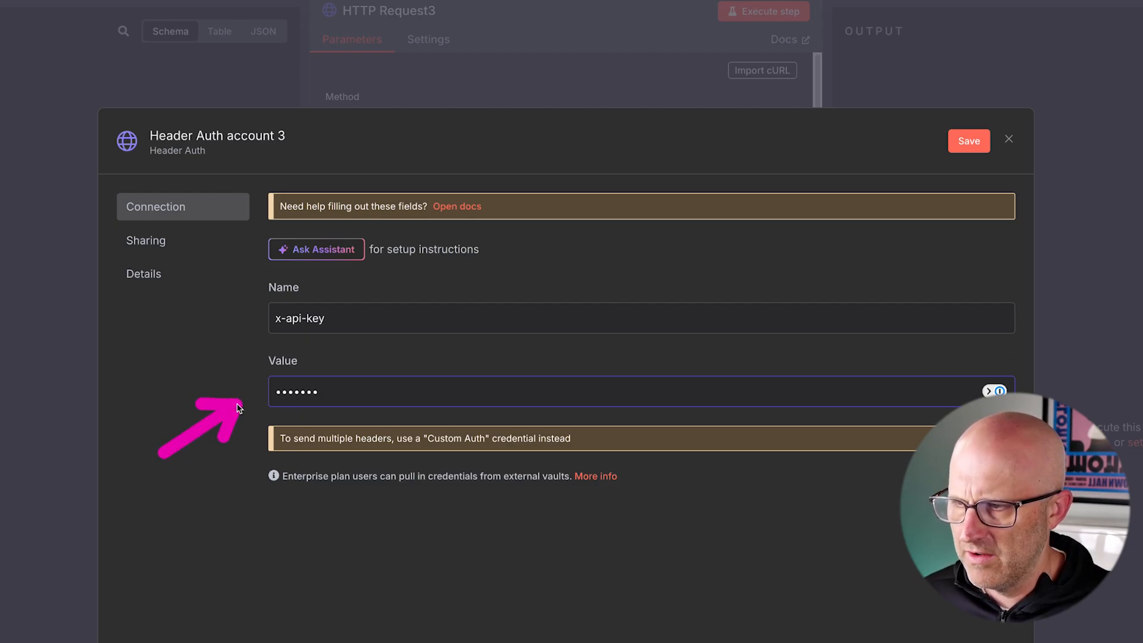
{"action": "left_click", "coordinate": [968, 142]}
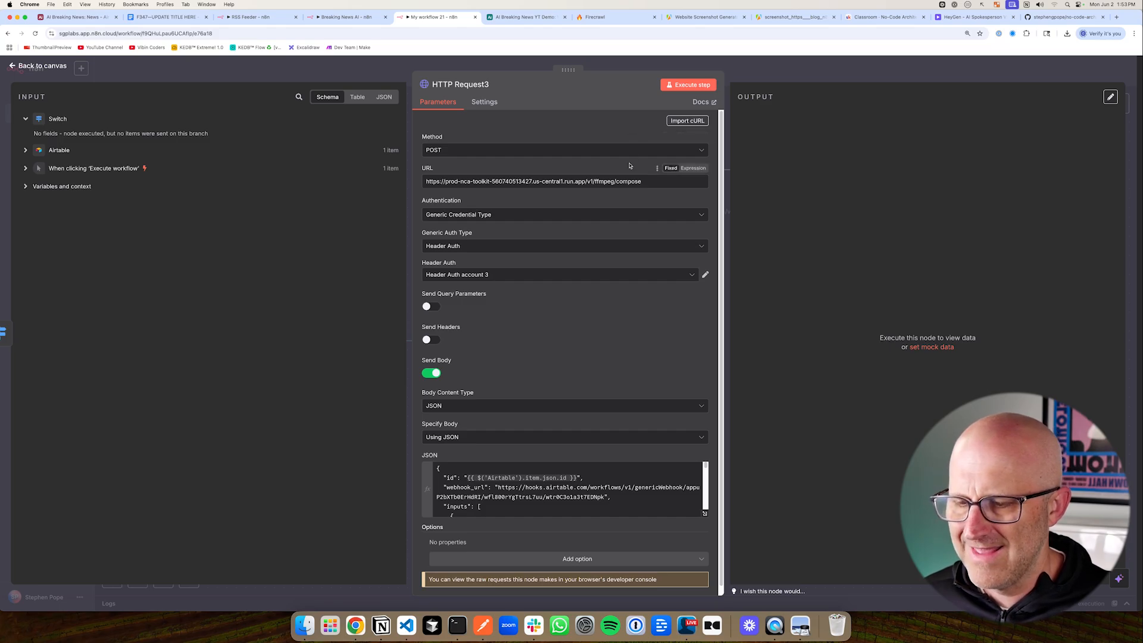
{"action": "key", "text": "Escape"}
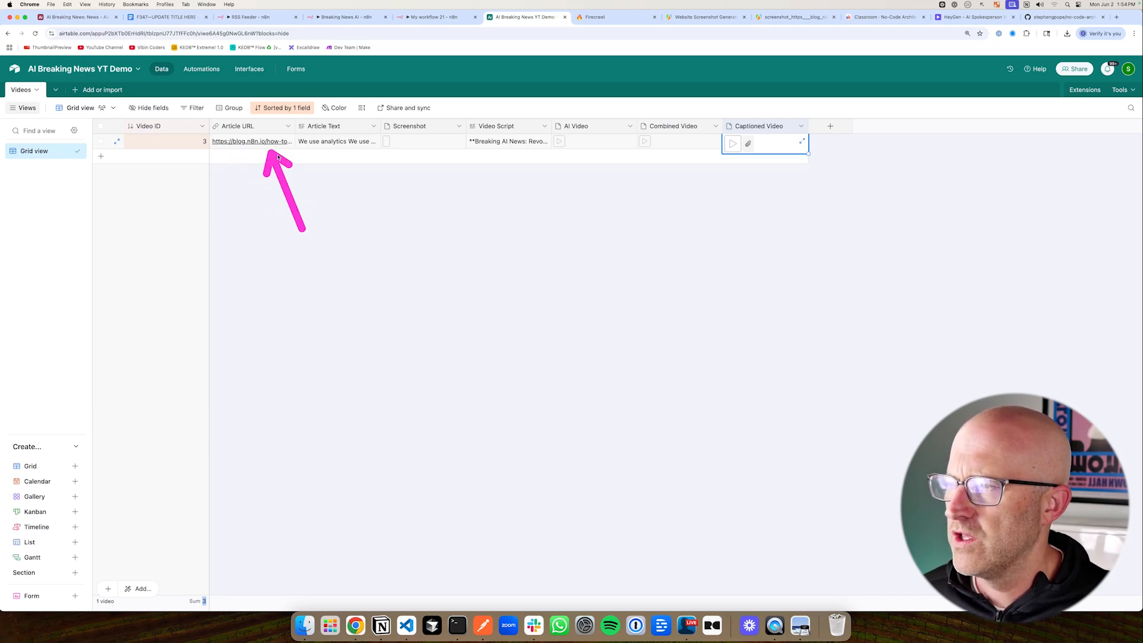
Look over the Videos table record in the Airtable YT Demo base
{"action": "left_click_drag", "start_coordinate": [331, 233], "coordinate": [328, 185]}
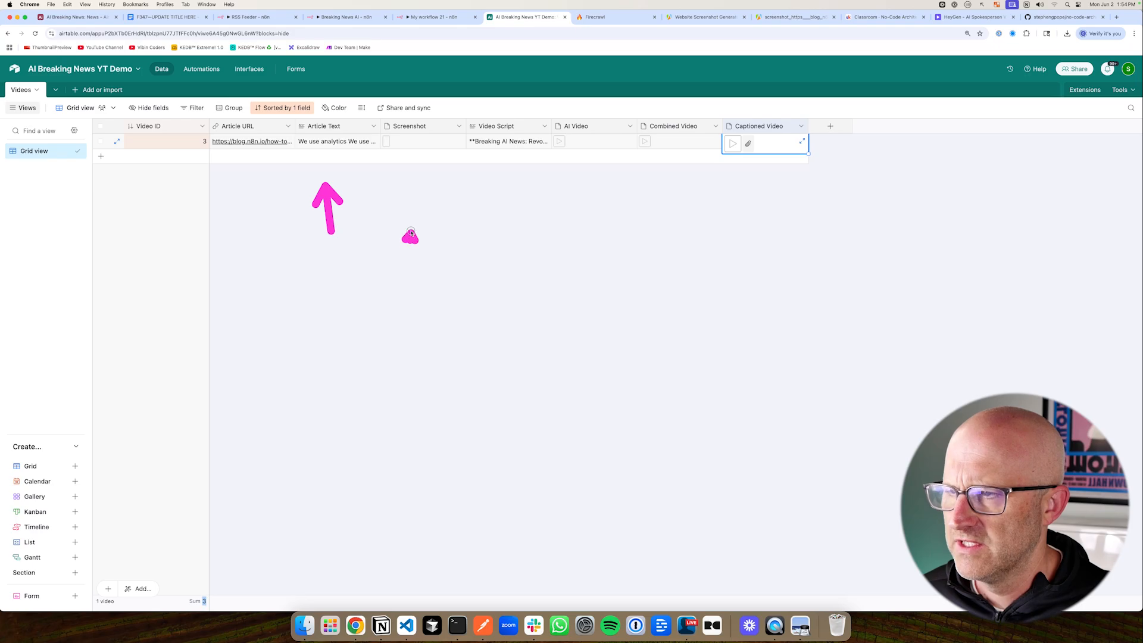
{"action": "left_click_drag", "start_coordinate": [410, 236], "coordinate": [410, 175]}
{"action": "left_click_drag", "start_coordinate": [499, 258], "coordinate": [505, 180]}
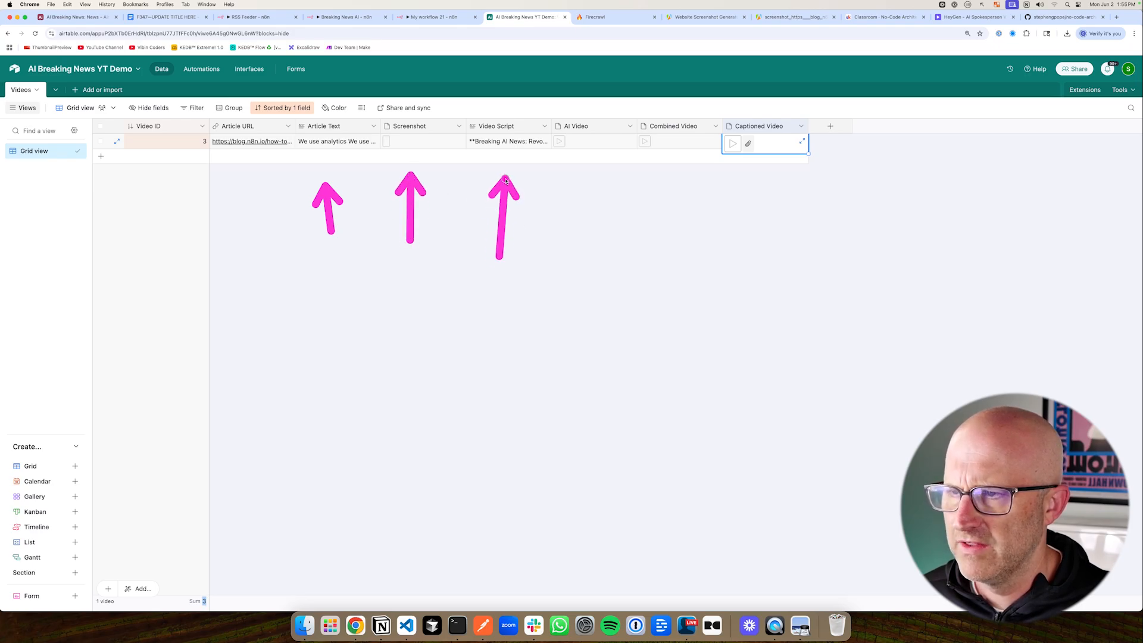
{"action": "left_click_drag", "start_coordinate": [587, 250], "coordinate": [587, 187]}
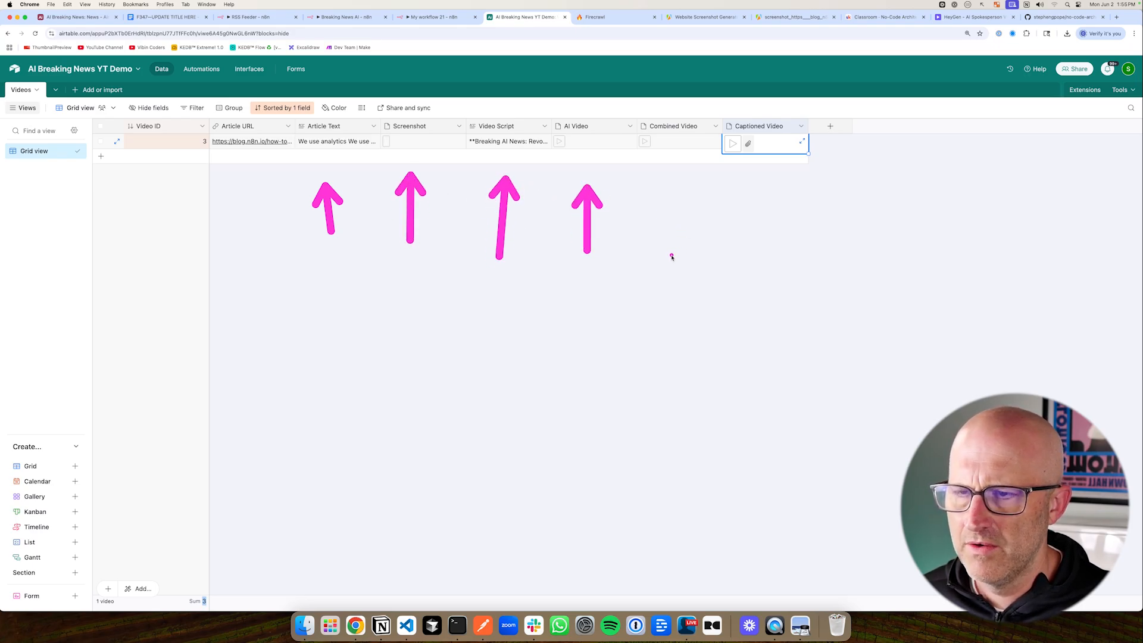
{"action": "left_click_drag", "start_coordinate": [671, 256], "coordinate": [671, 192]}
{"action": "left_click_drag", "start_coordinate": [757, 251], "coordinate": [758, 188]}
{"action": "key", "text": "Escape"}
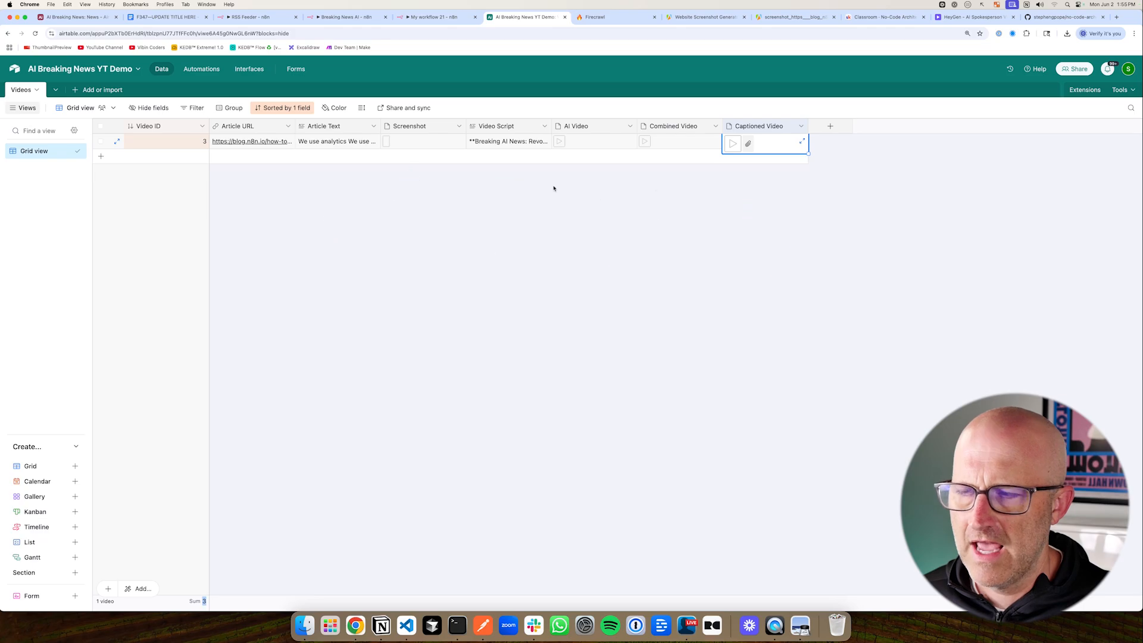
{"action": "mouse_move", "coordinate": [289, 234]}
{"action": "left_mouse_down"}
{"action": "mouse_move", "coordinate": [262, 161]}
{"action": "mouse_move", "coordinate": [222, 157]}
{"action": "mouse_move", "coordinate": [412, 127]}
{"action": "left_mouse_up"}
{"action": "key", "text": "Escape"}
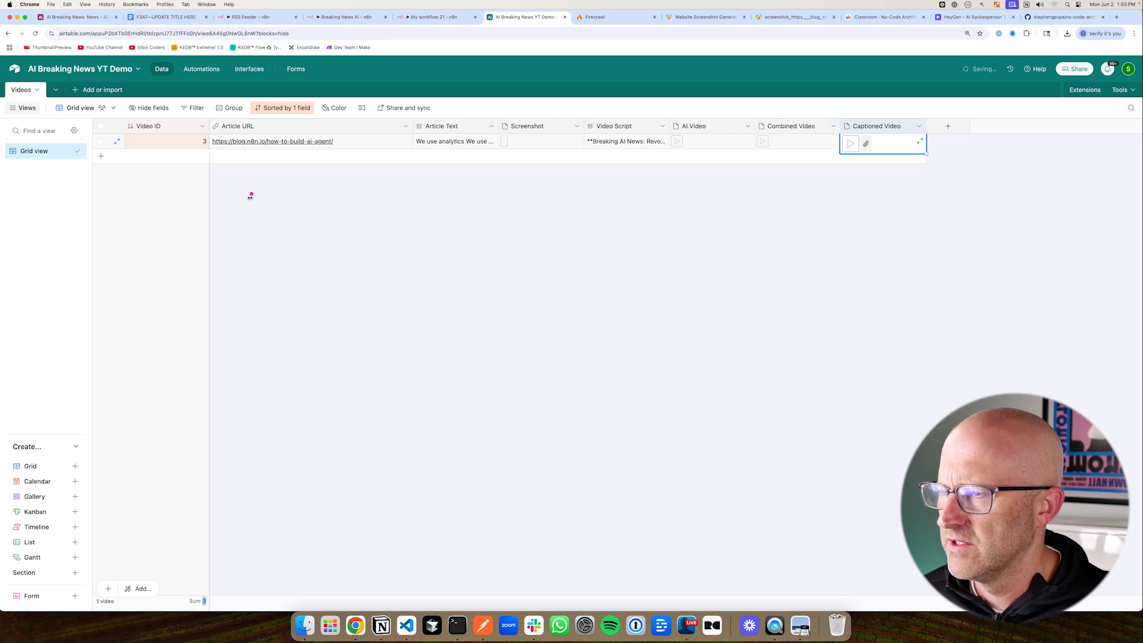
Widen the Article URL column to show the full link, then go to RSS Feeder
{"action": "mouse_move", "coordinate": [249, 231]}
{"action": "left_mouse_down"}
{"action": "mouse_move", "coordinate": [265, 159]}
{"action": "mouse_move", "coordinate": [297, 162]}
{"action": "left_mouse_up"}
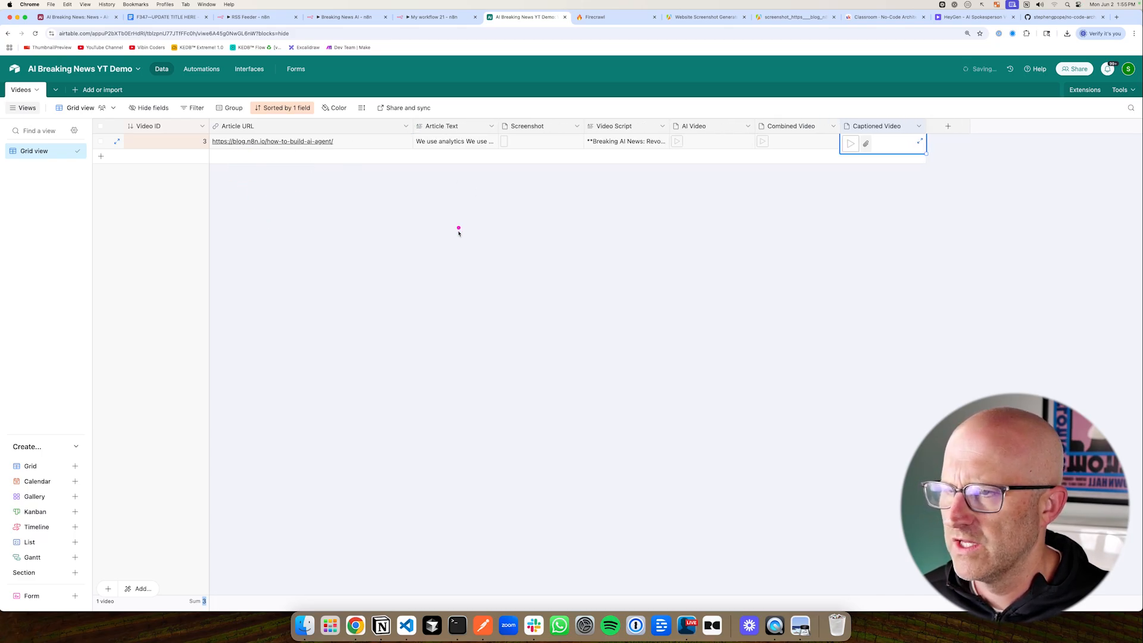
{"action": "mouse_move", "coordinate": [487, 263]}
{"action": "left_mouse_down"}
{"action": "mouse_move", "coordinate": [484, 180]}
{"action": "mouse_move", "coordinate": [778, 179]}
{"action": "mouse_move", "coordinate": [495, 187]}
{"action": "mouse_move", "coordinate": [344, 166]}
{"action": "left_mouse_up"}
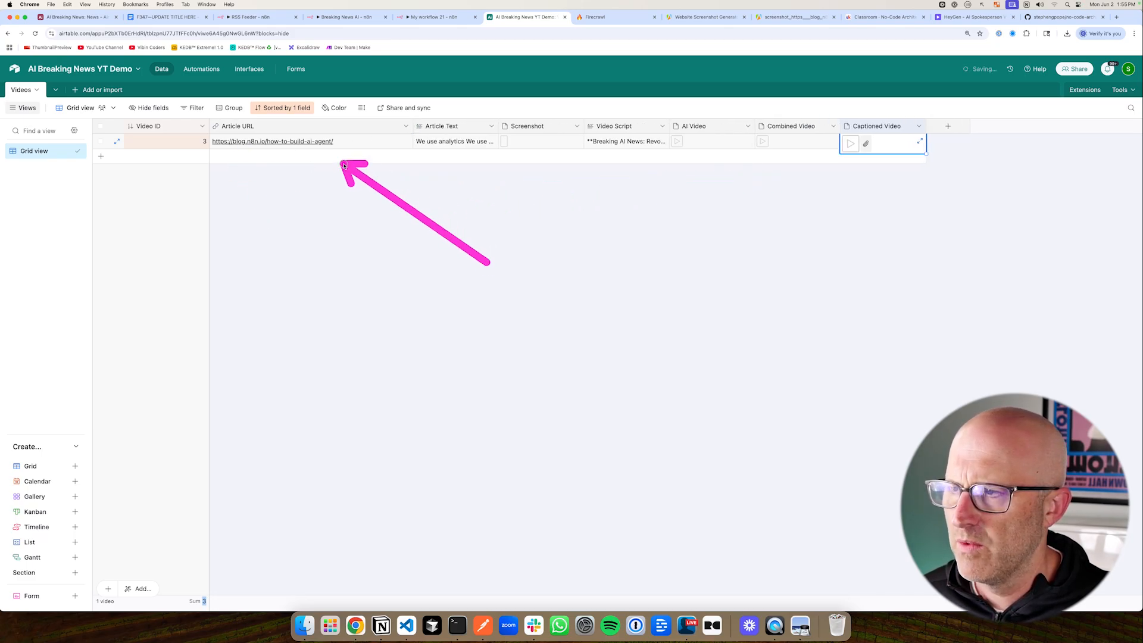
{"action": "left_click_drag", "start_coordinate": [598, 216], "coordinate": [608, 156]}
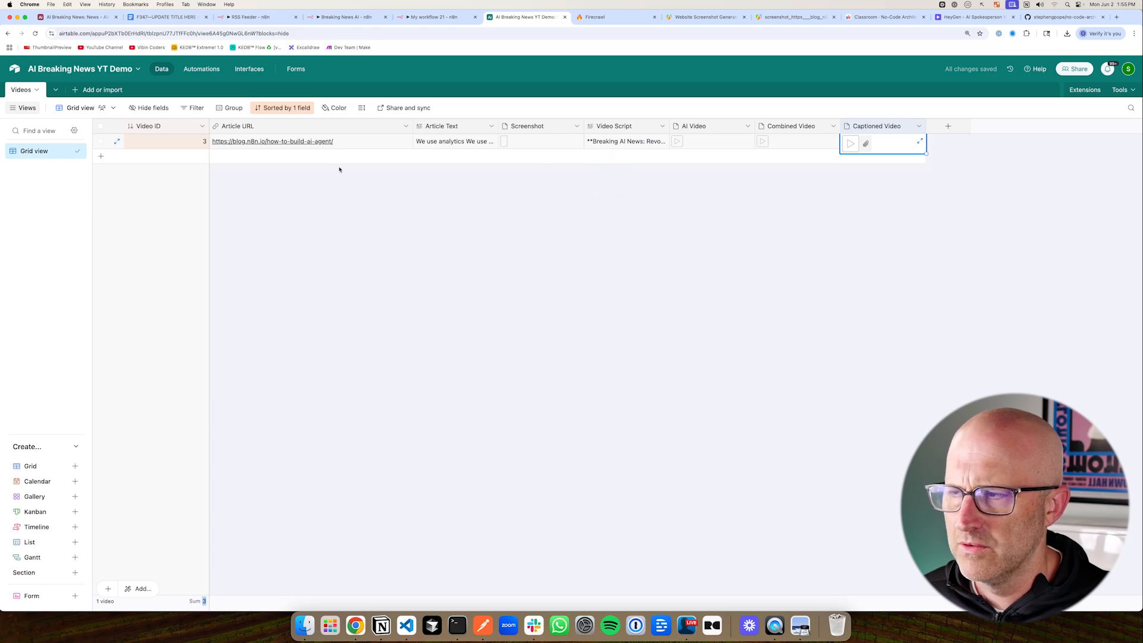
{"action": "mouse_move", "coordinate": [278, 218]}
{"action": "left_mouse_down"}
{"action": "mouse_move", "coordinate": [255, 160]}
{"action": "mouse_move", "coordinate": [277, 161]}
{"action": "left_mouse_up"}
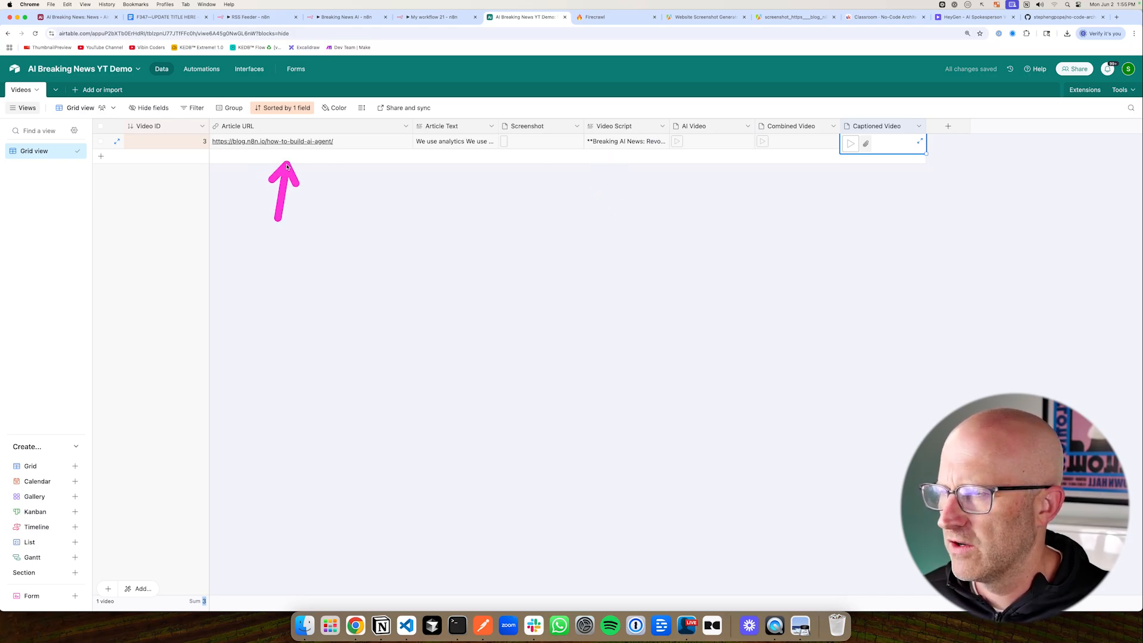
{"action": "mouse_move", "coordinate": [451, 246]}
{"action": "left_mouse_down"}
{"action": "mouse_move", "coordinate": [645, 178]}
{"action": "mouse_move", "coordinate": [700, 180]}
{"action": "left_mouse_up"}
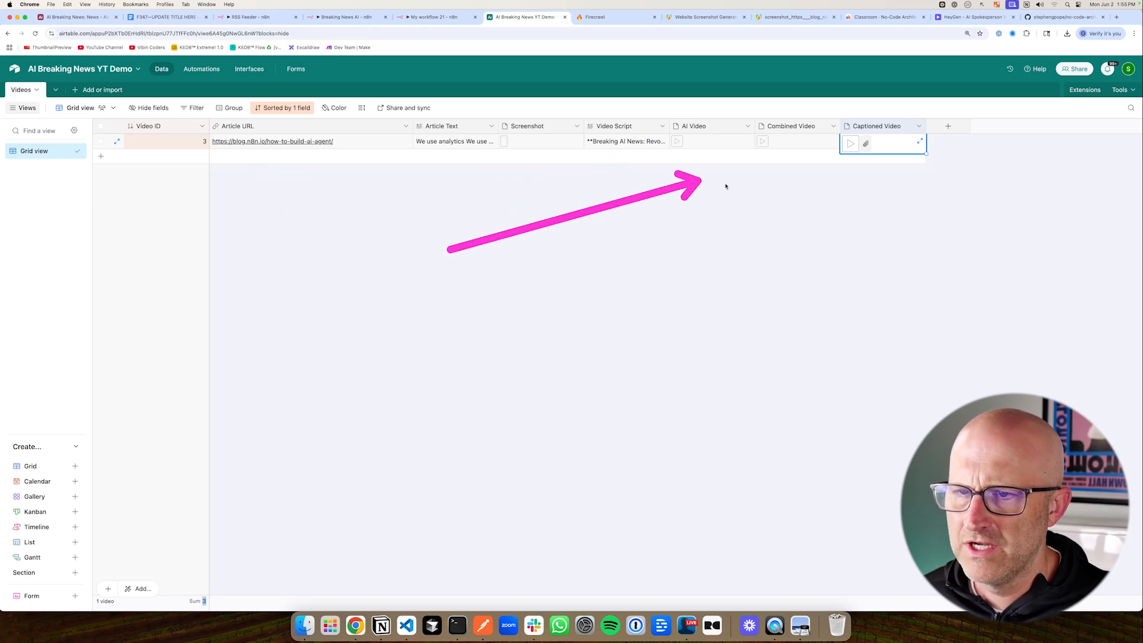
{"action": "left_click", "coordinate": [248, 17]}
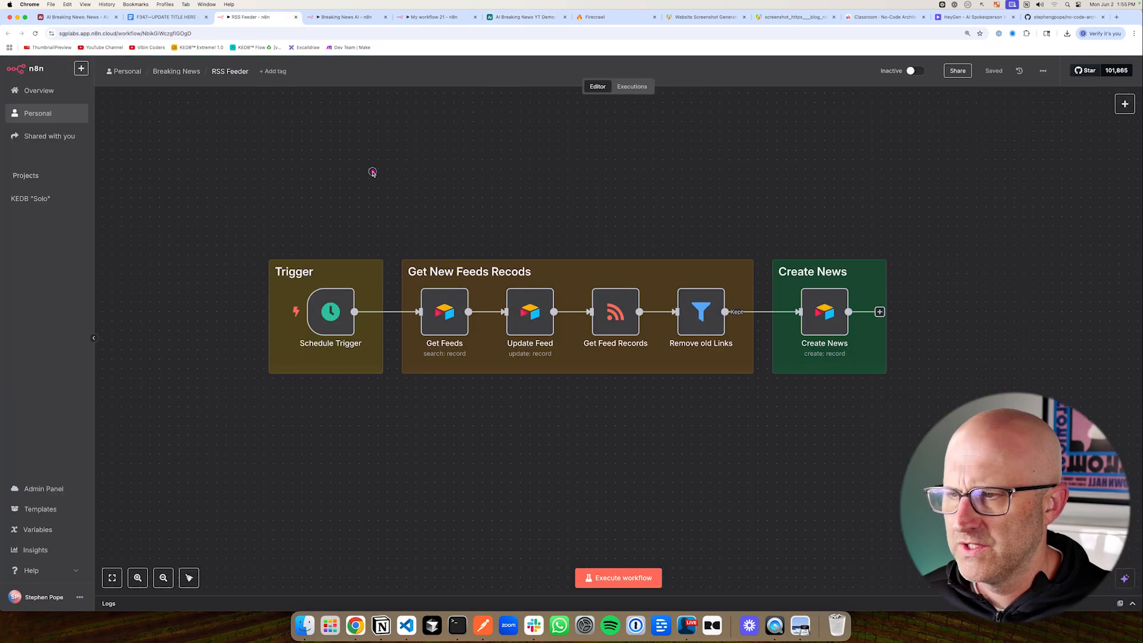
Check the Schedule Trigger's daily midnight schedule, then move to Airtable's AI Breaking News base
{"action": "left_click_drag", "start_coordinate": [373, 171], "coordinate": [338, 234]}
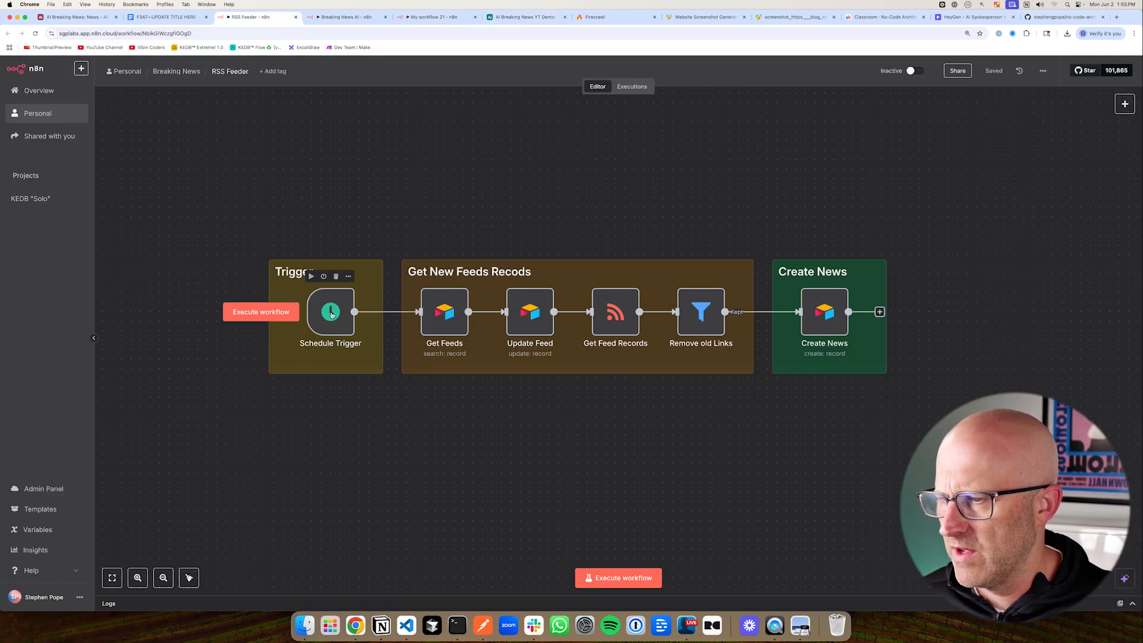
{"action": "double_click", "coordinate": [331, 313]}
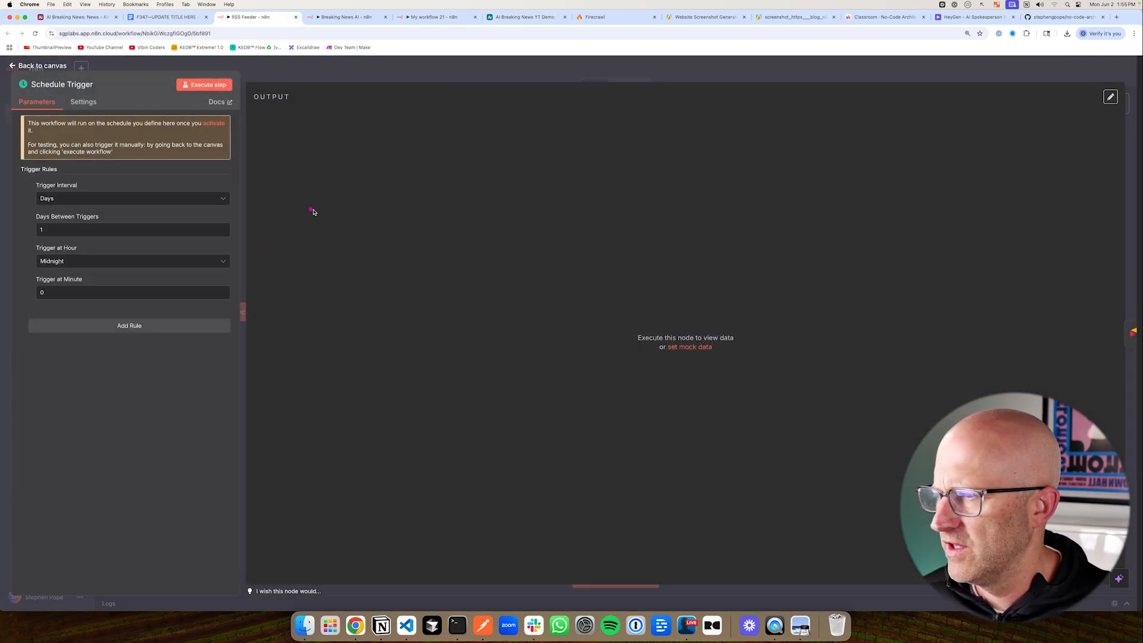
{"action": "mouse_move", "coordinate": [312, 212]}
{"action": "left_mouse_down"}
{"action": "mouse_move", "coordinate": [247, 204]}
{"action": "mouse_move", "coordinate": [244, 263]}
{"action": "mouse_move", "coordinate": [244, 215]}
{"action": "left_mouse_up"}
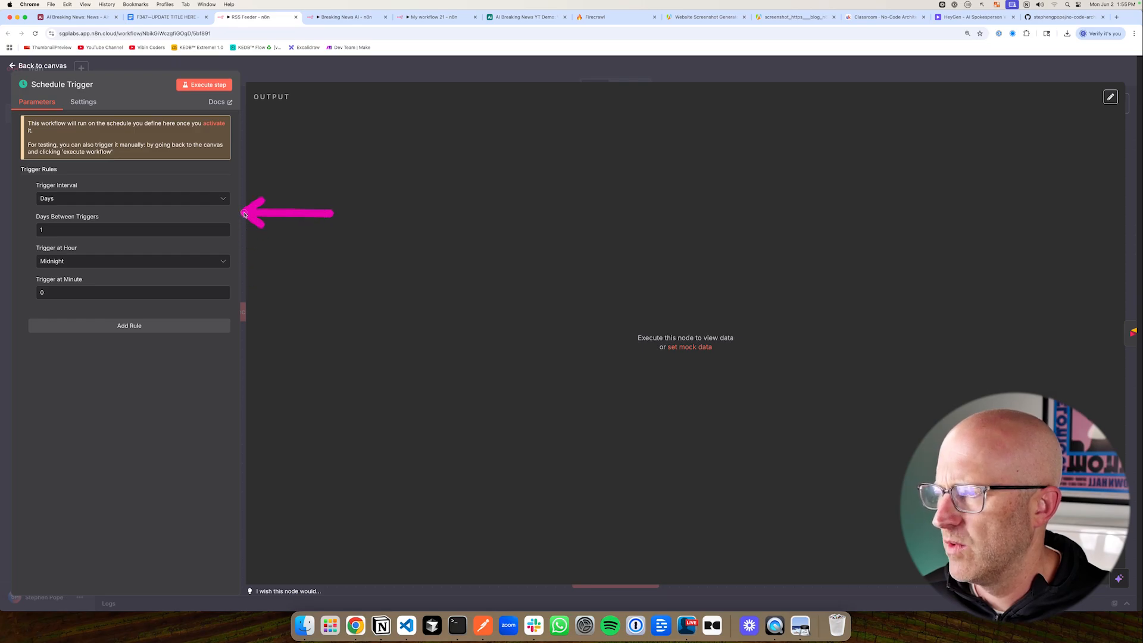
{"action": "key", "text": "Escape"}
{"action": "left_click_drag", "start_coordinate": [446, 195], "coordinate": [445, 245]}
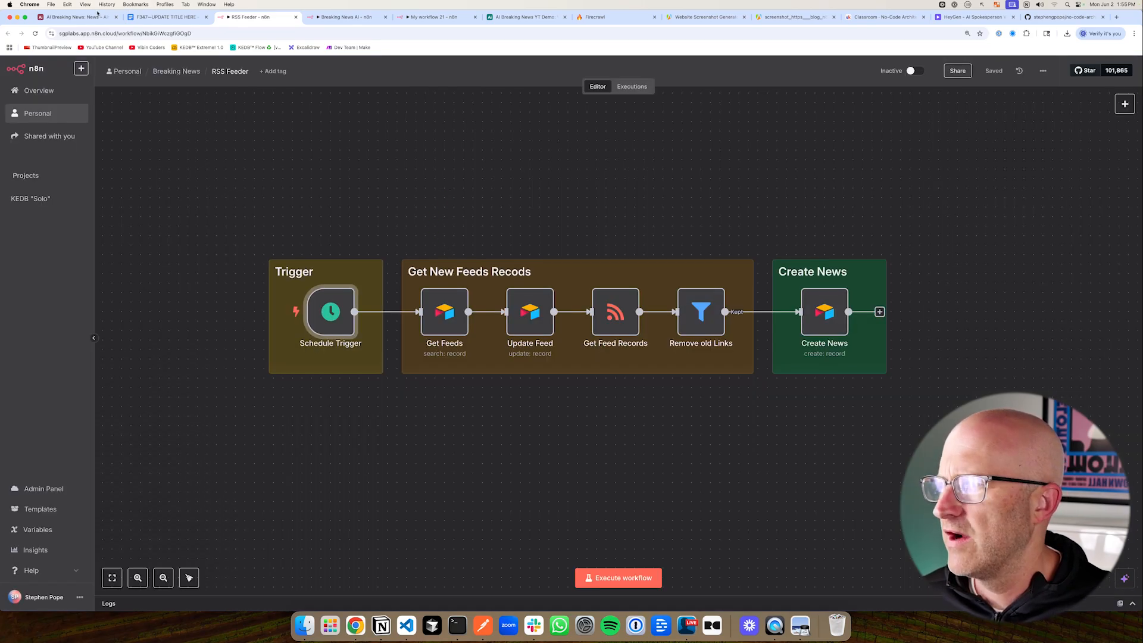
{"action": "left_click", "coordinate": [97, 13]}
{"action": "left_click_drag", "start_coordinate": [107, 179], "coordinate": [56, 97]}
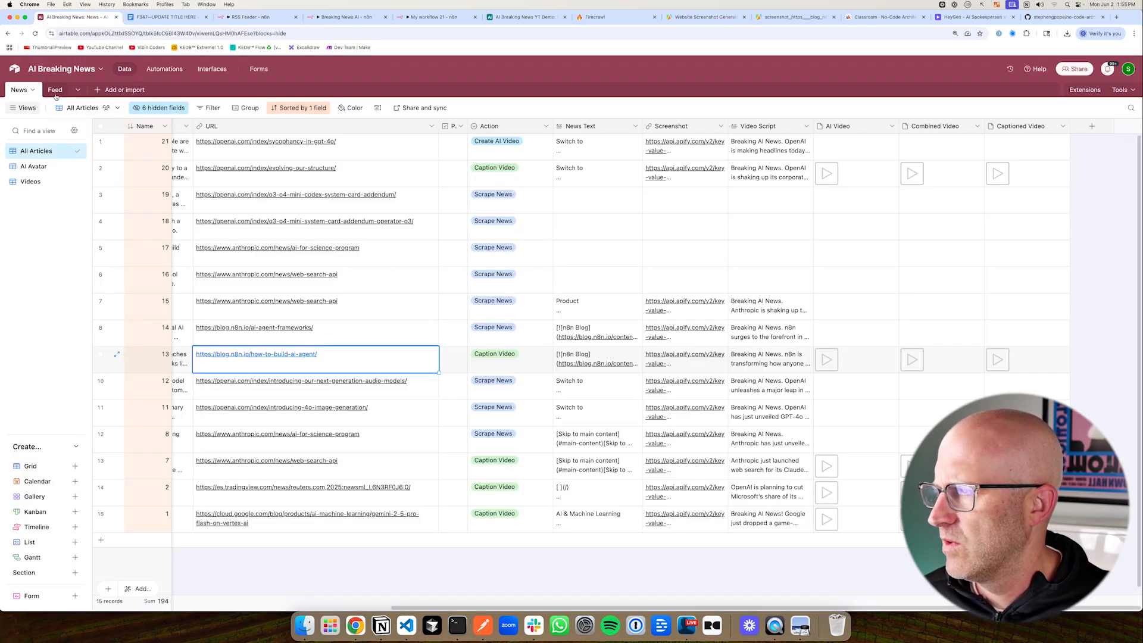
Review the Feed table's three RSS feeds (n8n, Antropic, OpenAI), then return to RSS Feeder
{"action": "left_click", "coordinate": [55, 90]}
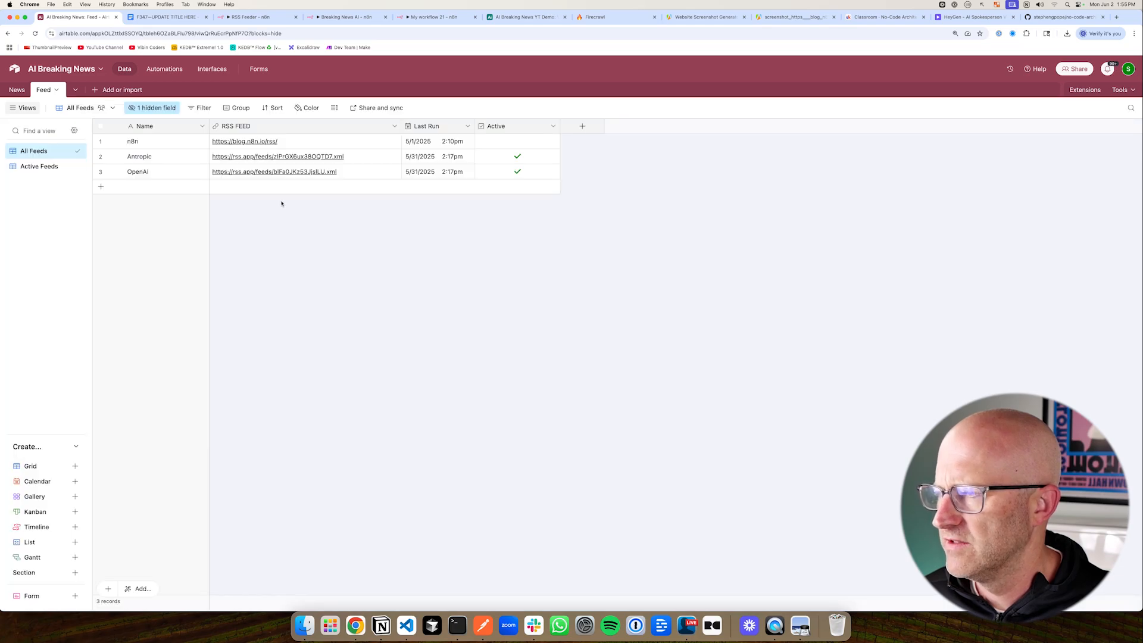
{"action": "left_click_drag", "start_coordinate": [88, 214], "coordinate": [59, 119]}
{"action": "left_click_drag", "start_coordinate": [391, 114], "coordinate": [294, 145]}
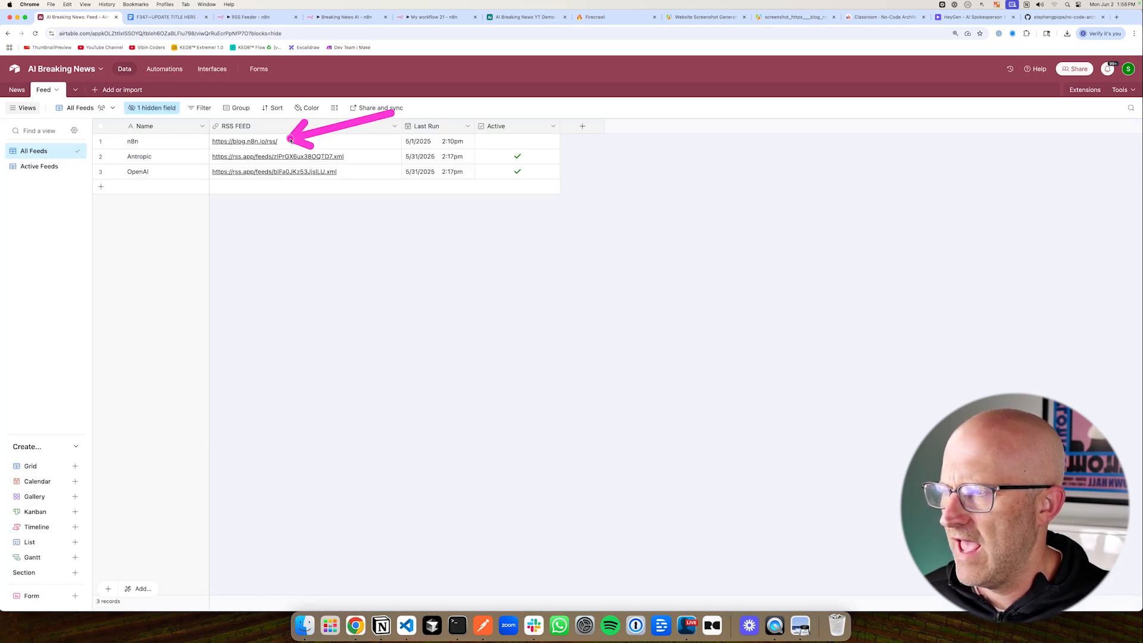
{"action": "left_click_drag", "start_coordinate": [393, 110], "coordinate": [358, 159]}
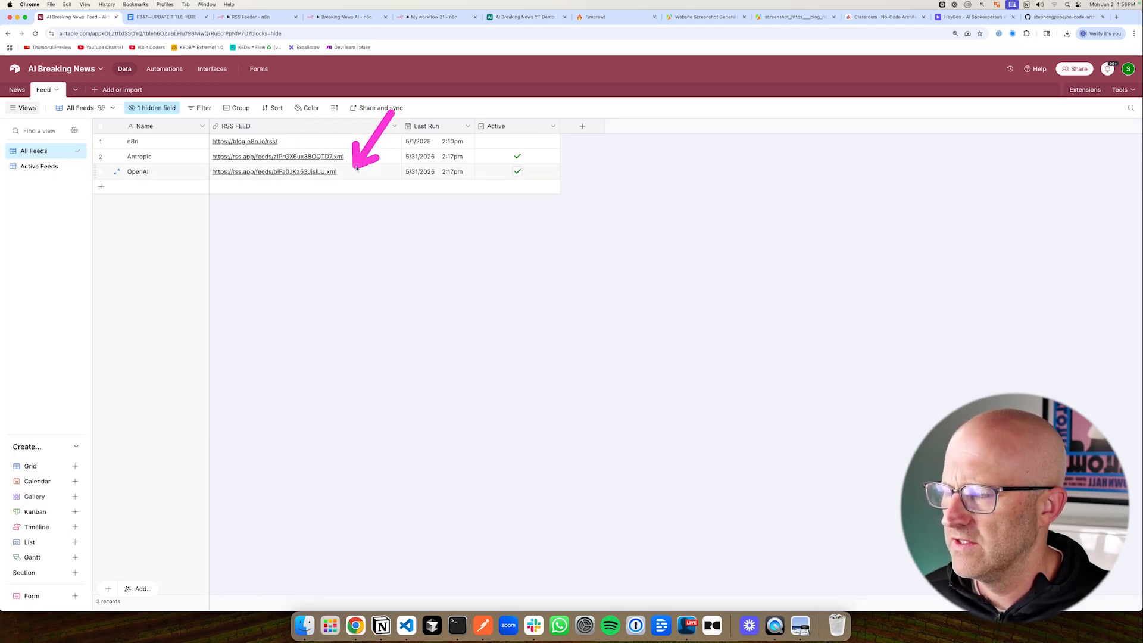
{"action": "mouse_move", "coordinate": [55, 186]}
{"action": "left_mouse_down"}
{"action": "mouse_move", "coordinate": [116, 134]}
{"action": "mouse_move", "coordinate": [113, 172]}
{"action": "left_mouse_up"}
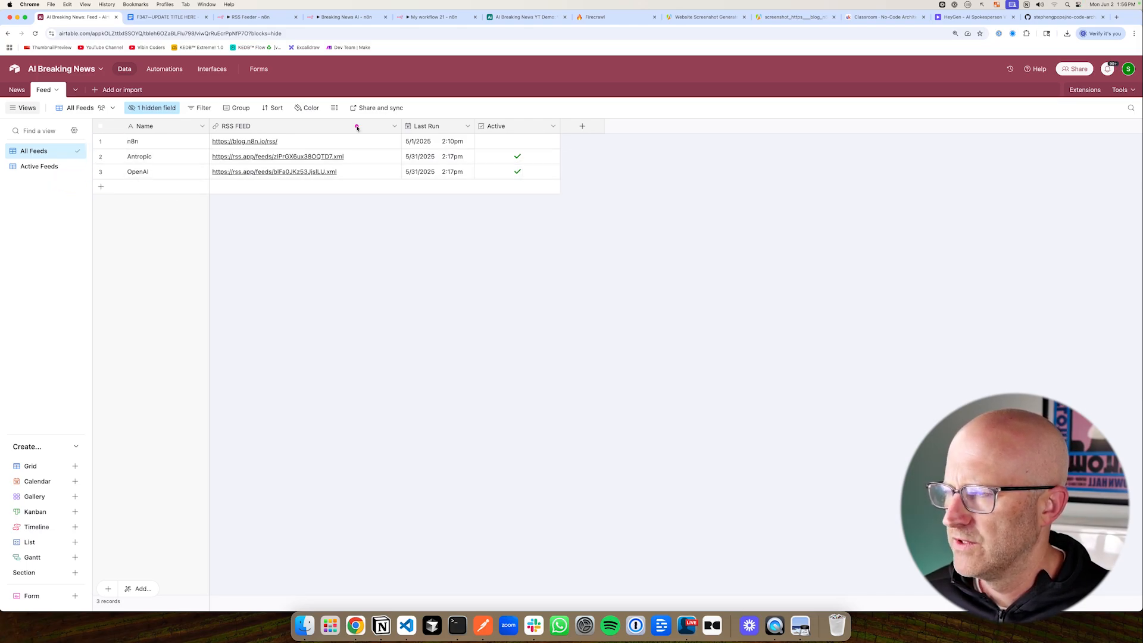
{"action": "left_click_drag", "start_coordinate": [337, 119], "coordinate": [296, 138]}
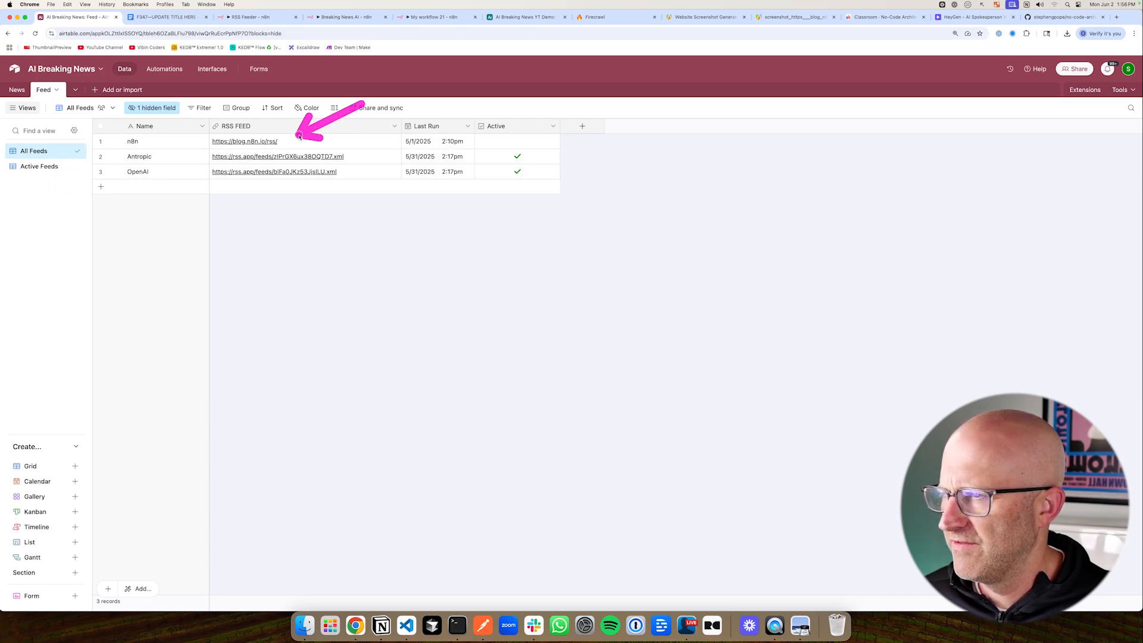
{"action": "left_click_drag", "start_coordinate": [190, 176], "coordinate": [151, 141]}
{"action": "left_click_drag", "start_coordinate": [60, 201], "coordinate": [115, 158]}
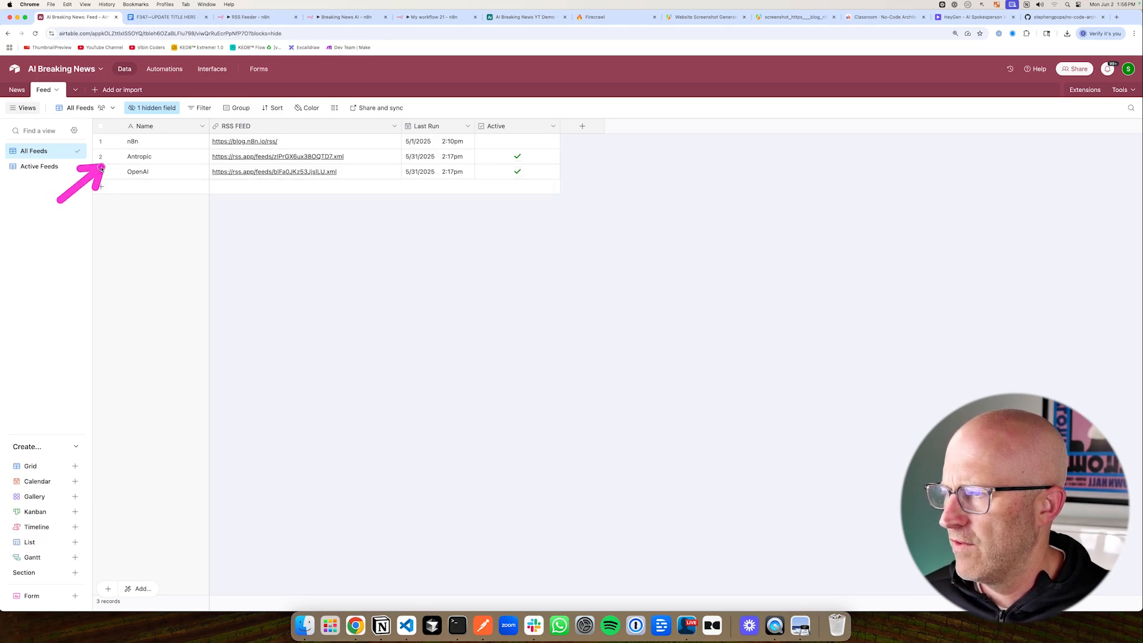
{"action": "left_click_drag", "start_coordinate": [141, 239], "coordinate": [141, 181]}
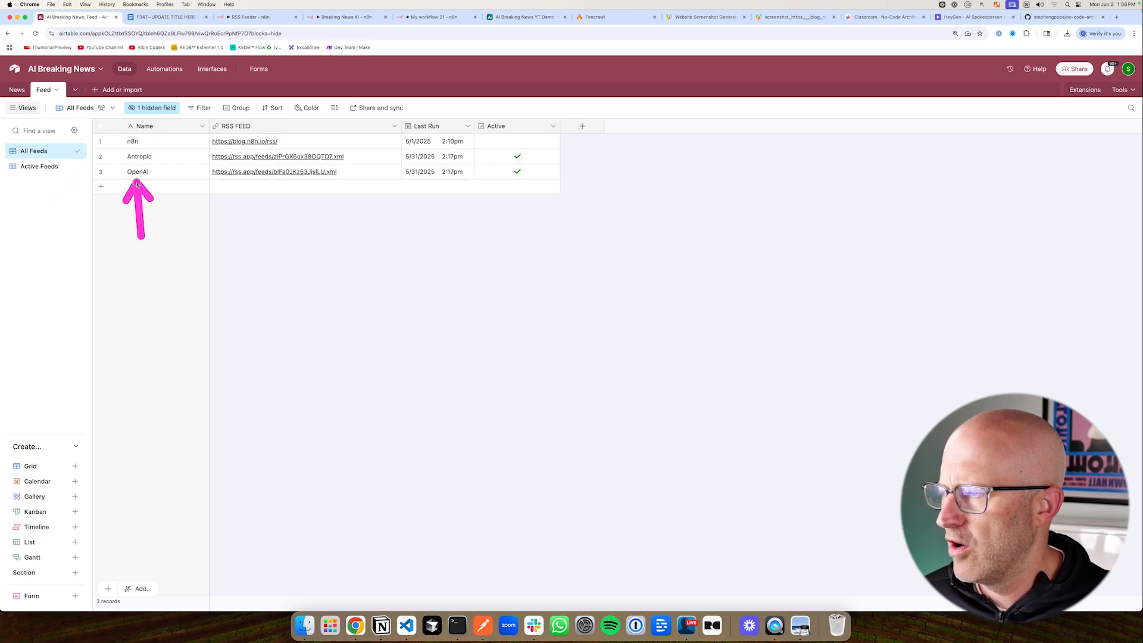
{"action": "key", "text": "super+3"}
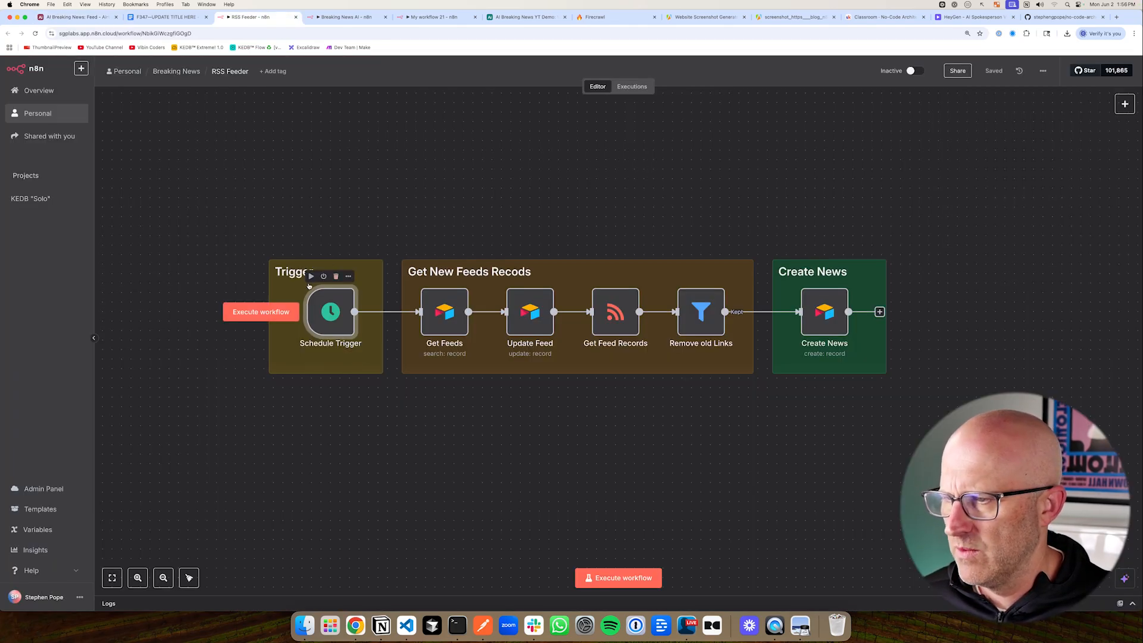
Run the workflow, inspect Get Feeds' JSON output, and compare its feeds with Airtable
{"action": "left_click", "coordinate": [425, 278]}
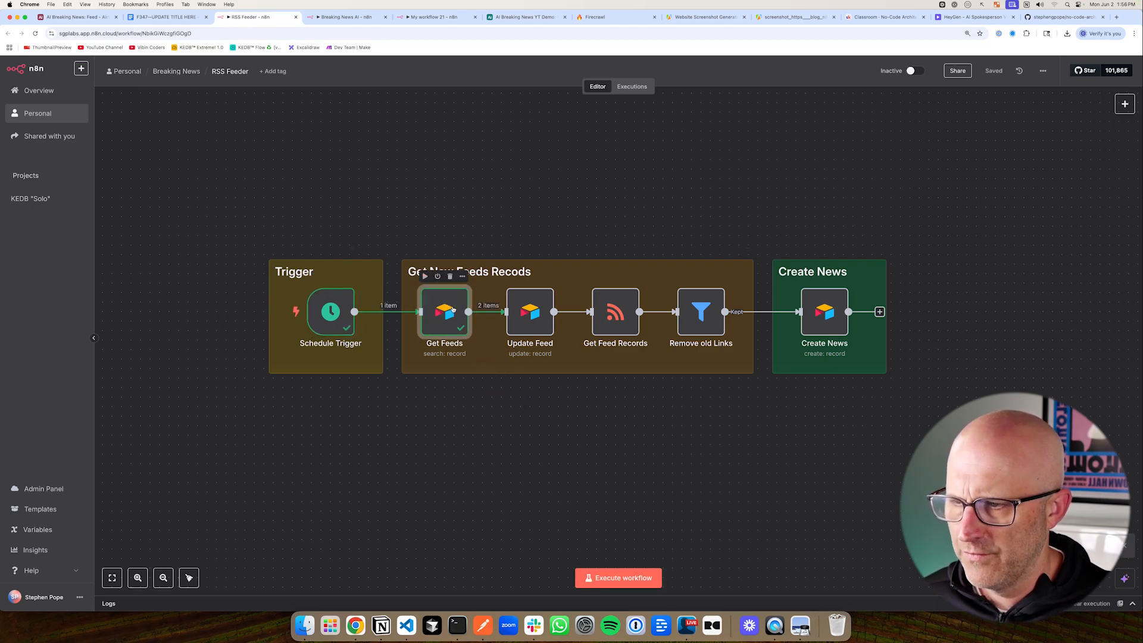
{"action": "double_click", "coordinate": [453, 309]}
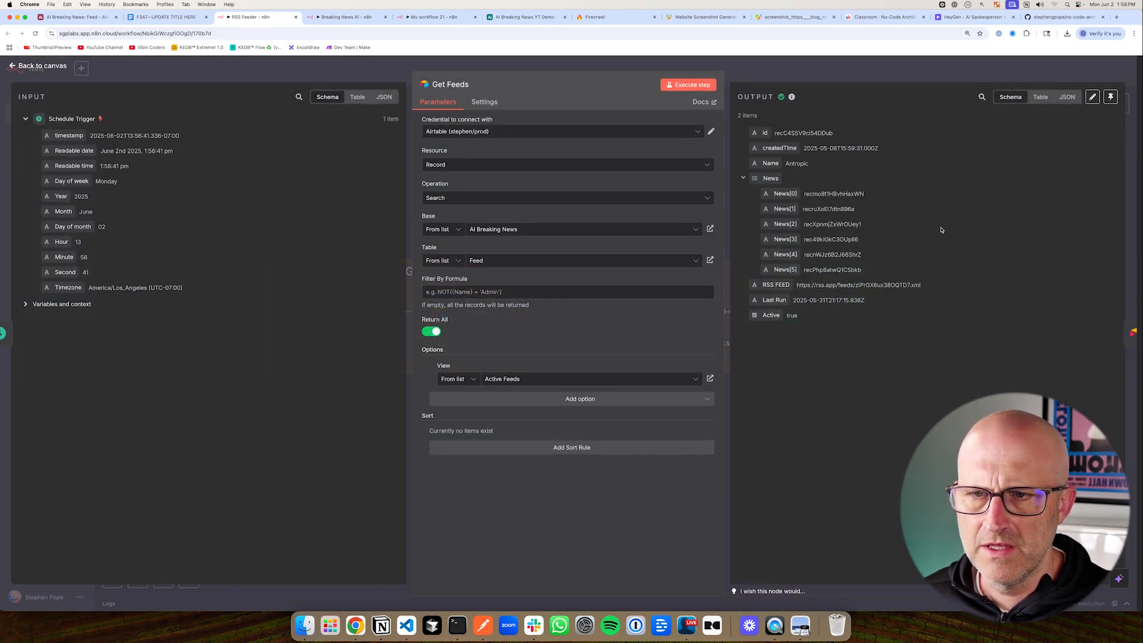
{"action": "left_click", "coordinate": [1067, 96]}
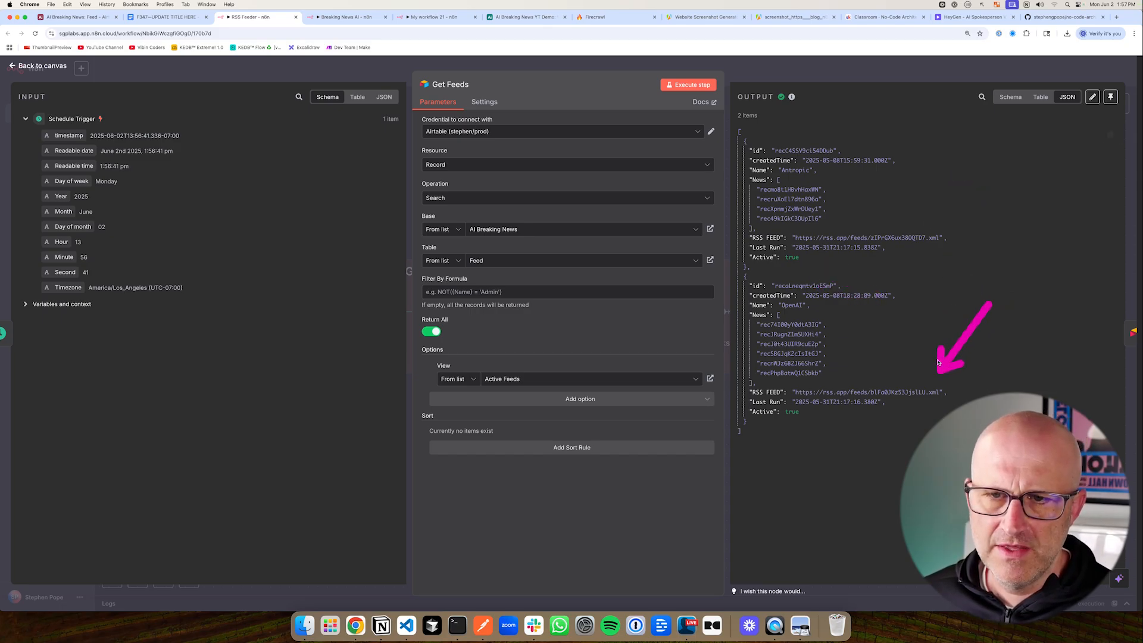
{"action": "left_click", "coordinate": [364, 76]}
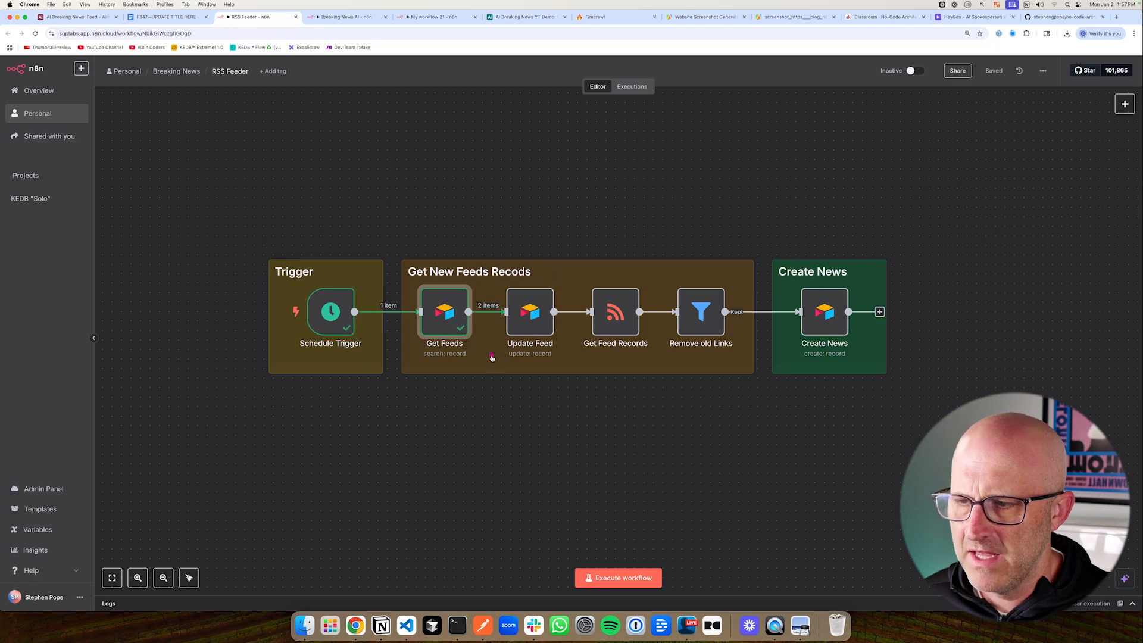
{"action": "left_click", "coordinate": [74, 17]}
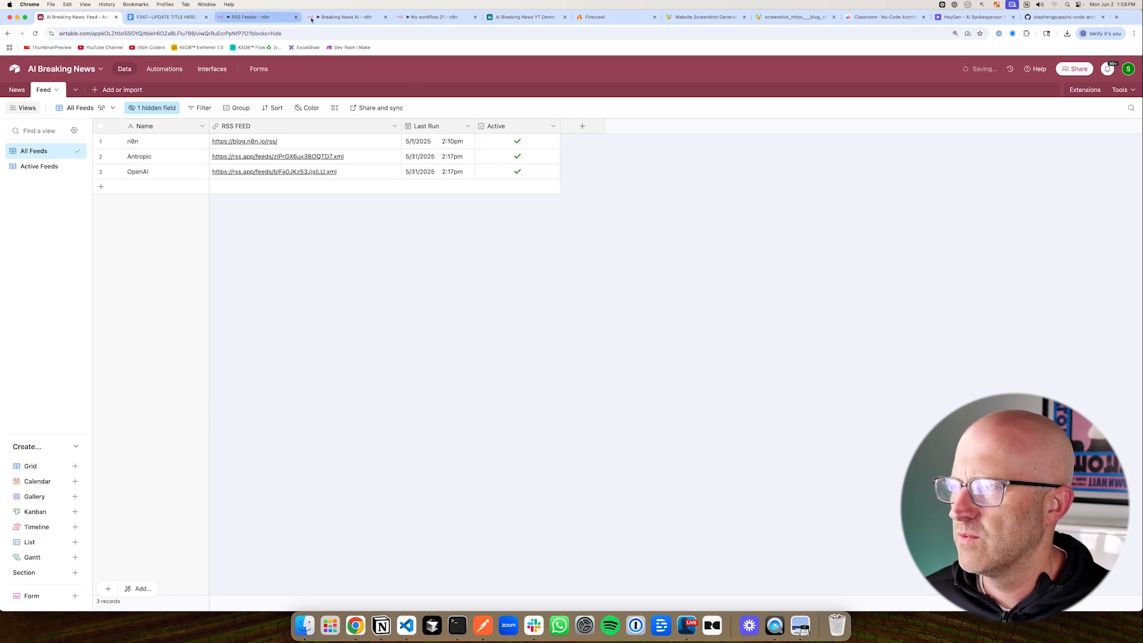
{"action": "left_click", "coordinate": [256, 17]}
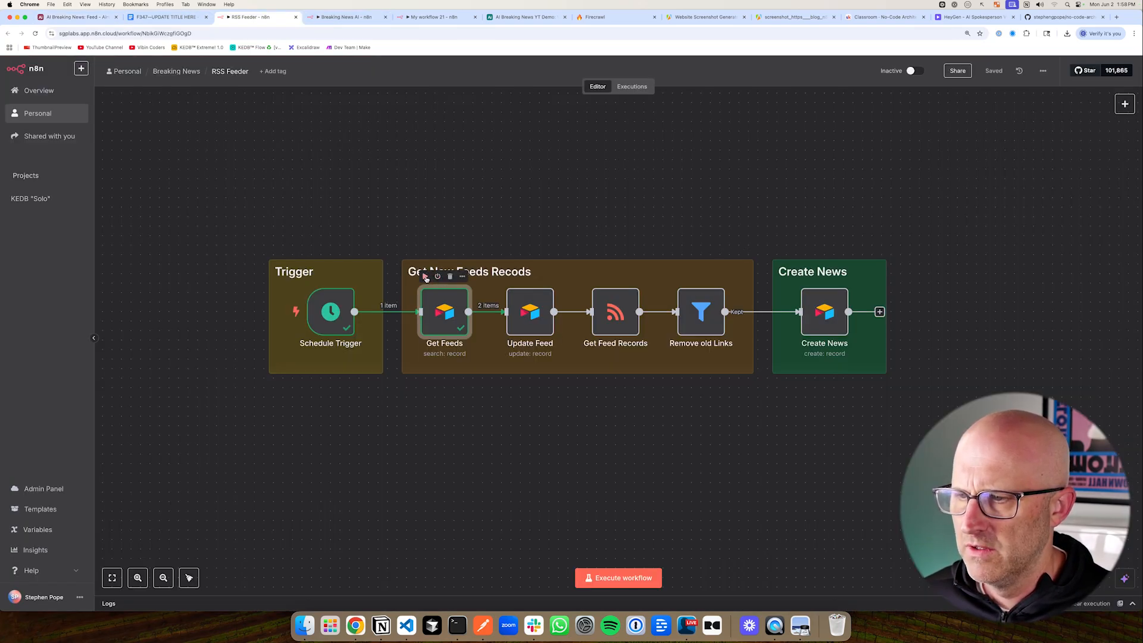
{"action": "left_click_drag", "start_coordinate": [521, 189], "coordinate": [495, 279]}
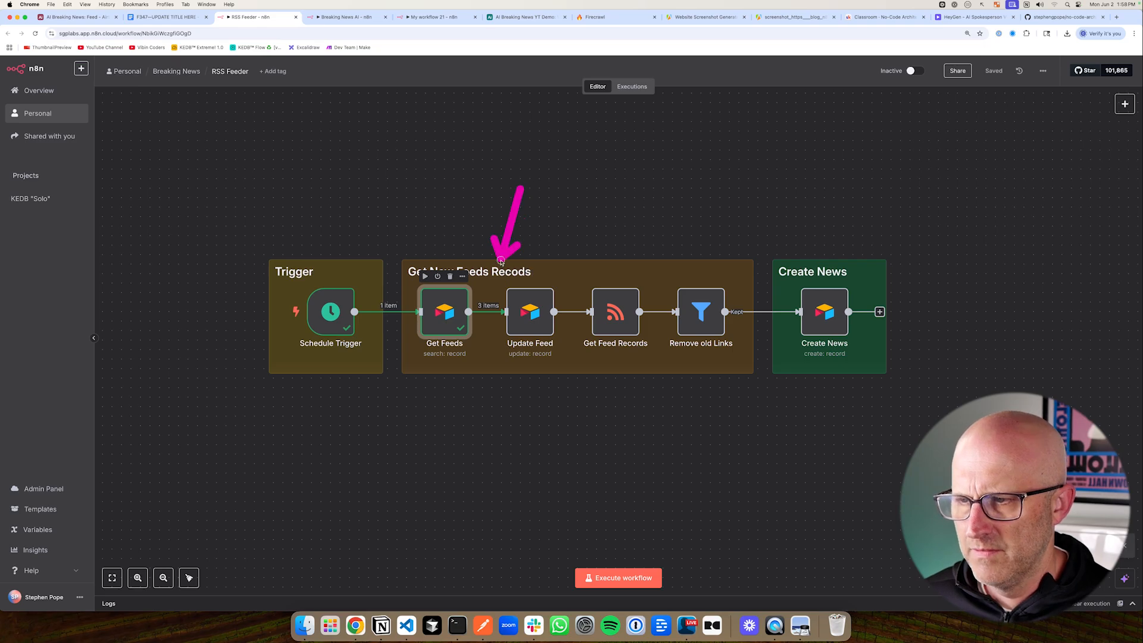
Execute Get Feed Records to fetch 65 articles and scroll through its JSON output
{"action": "left_click_drag", "start_coordinate": [619, 212], "coordinate": [612, 262]}
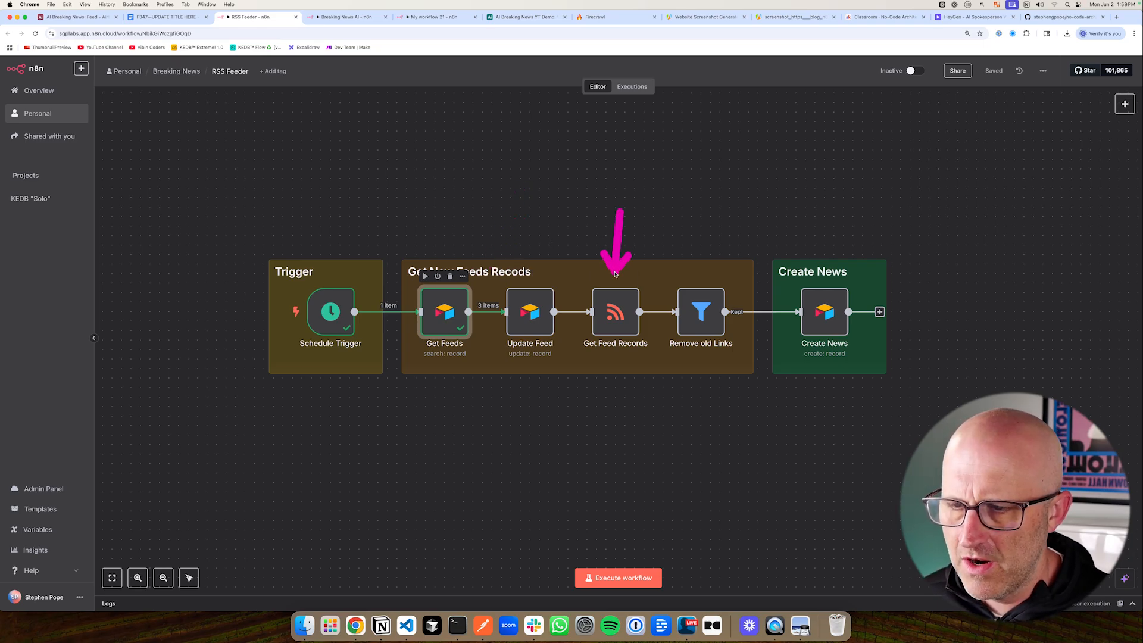
{"action": "double_click", "coordinate": [615, 311]}
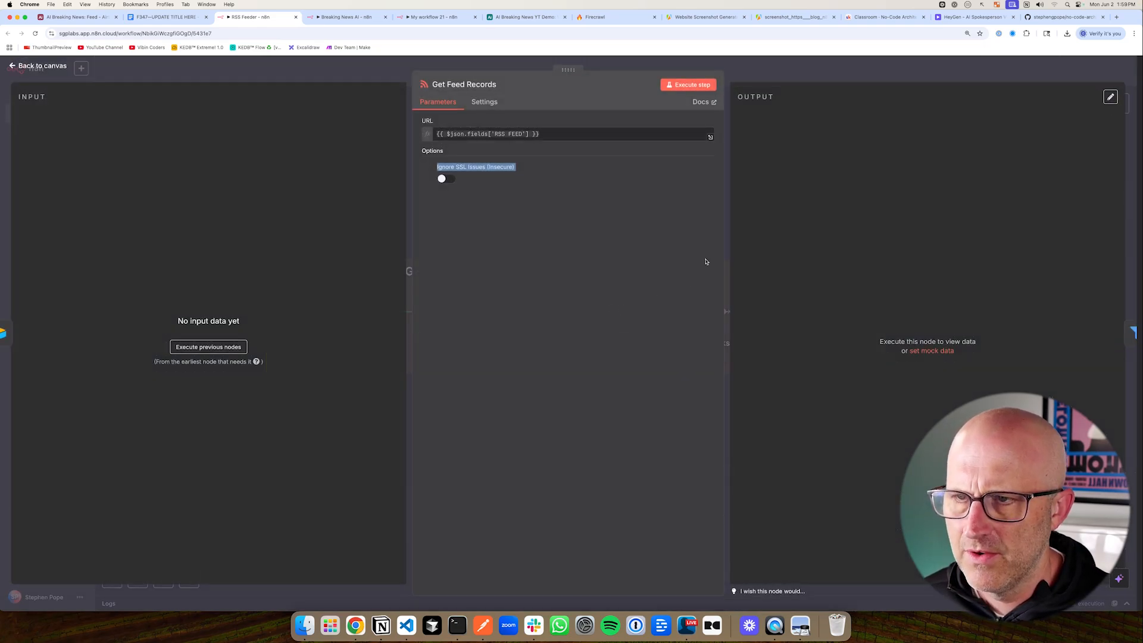
{"action": "left_click", "coordinate": [692, 85]}
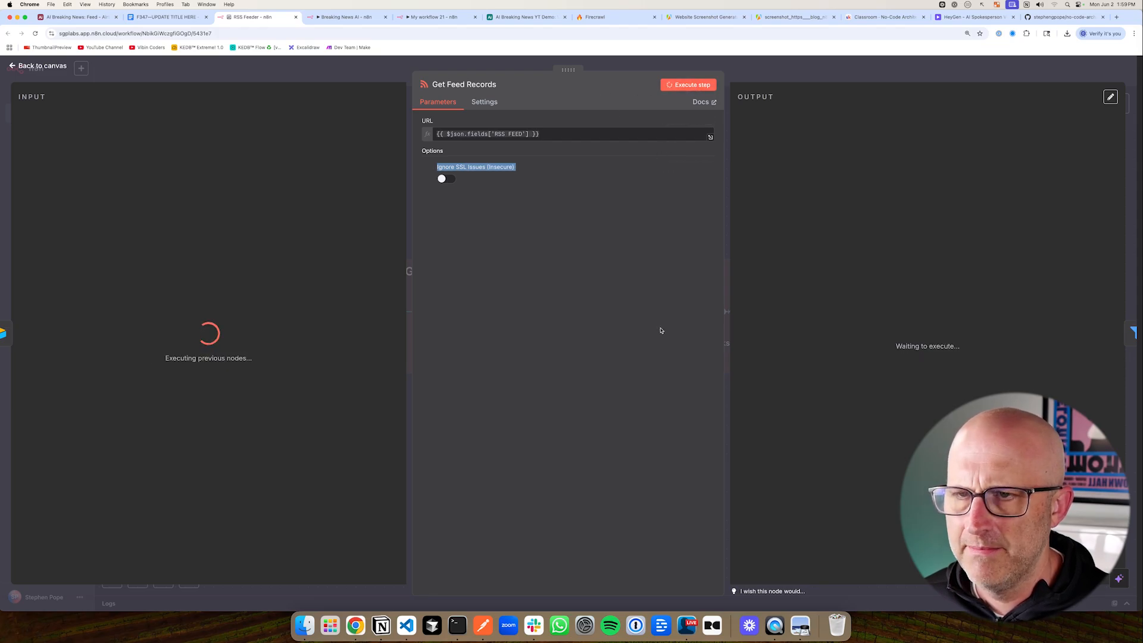
{"action": "scroll", "coordinate": [841, 195], "scroll_direction": "down", "scroll_amount": 2}
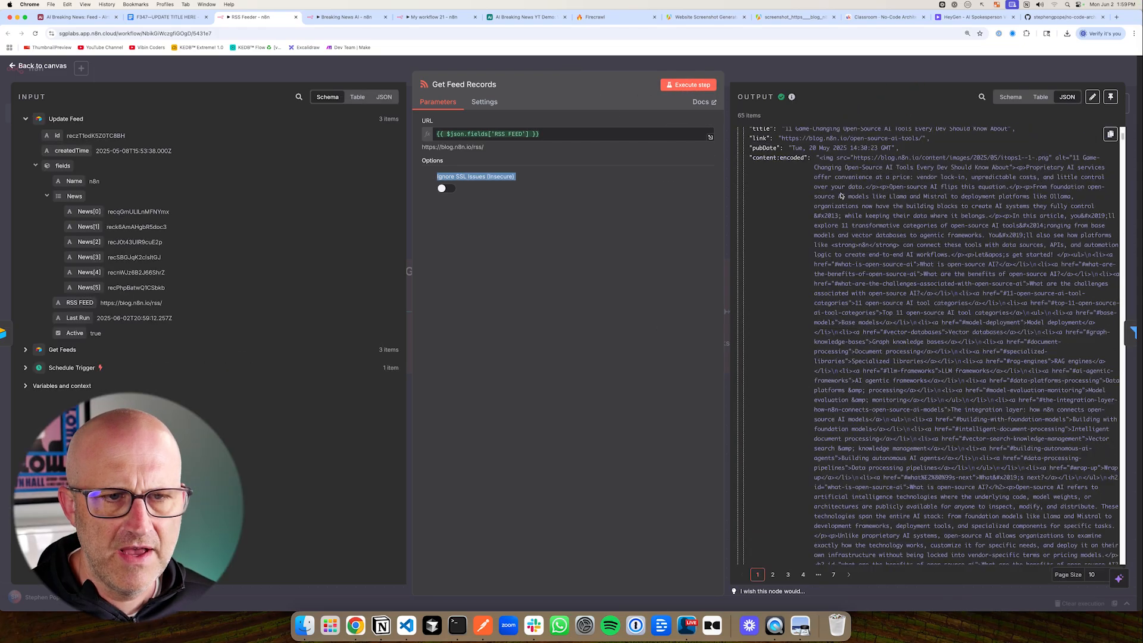
{"action": "scroll", "coordinate": [841, 195], "scroll_direction": "down", "scroll_amount": 15}
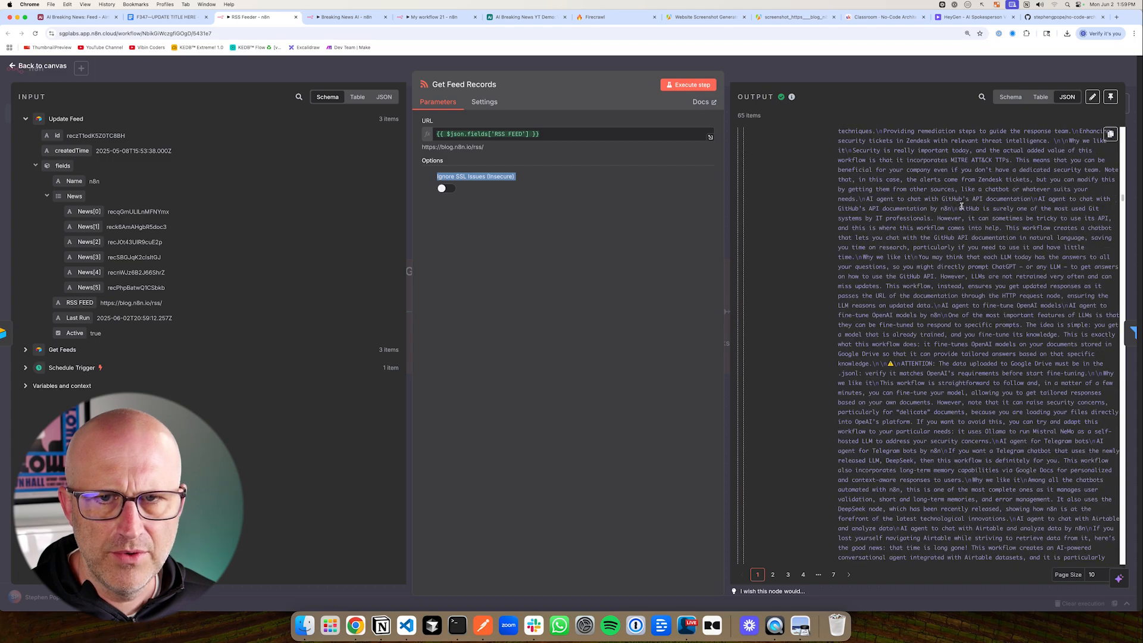
{"action": "scroll", "coordinate": [961, 206], "scroll_direction": "down", "scroll_amount": 4}
{"action": "key", "text": "Escape"}
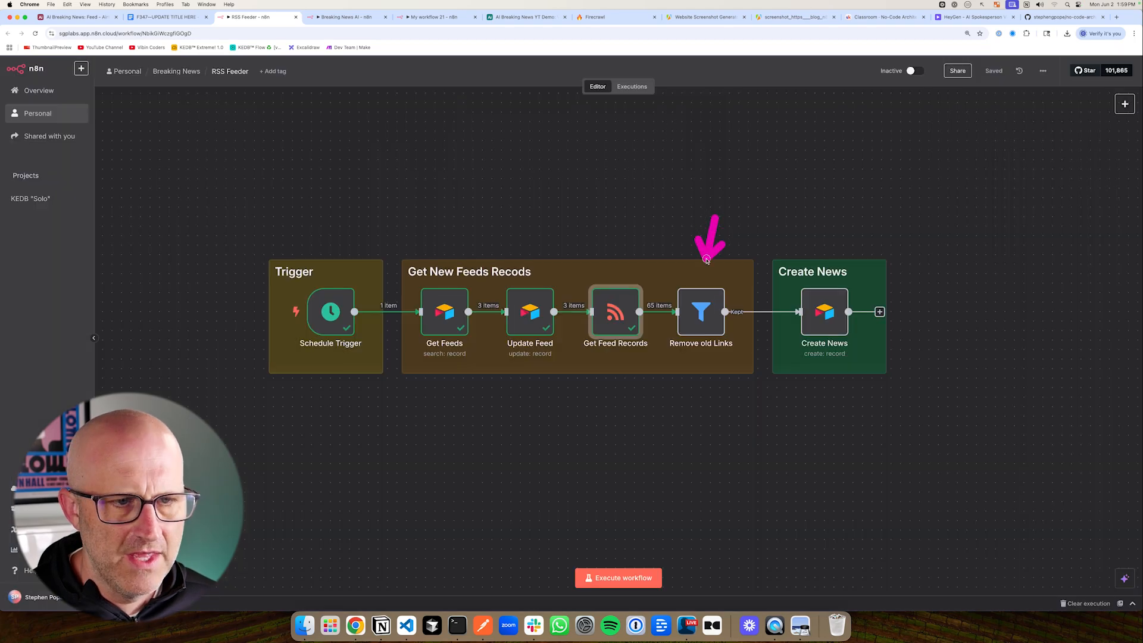
{"action": "double_click", "coordinate": [699, 319]}
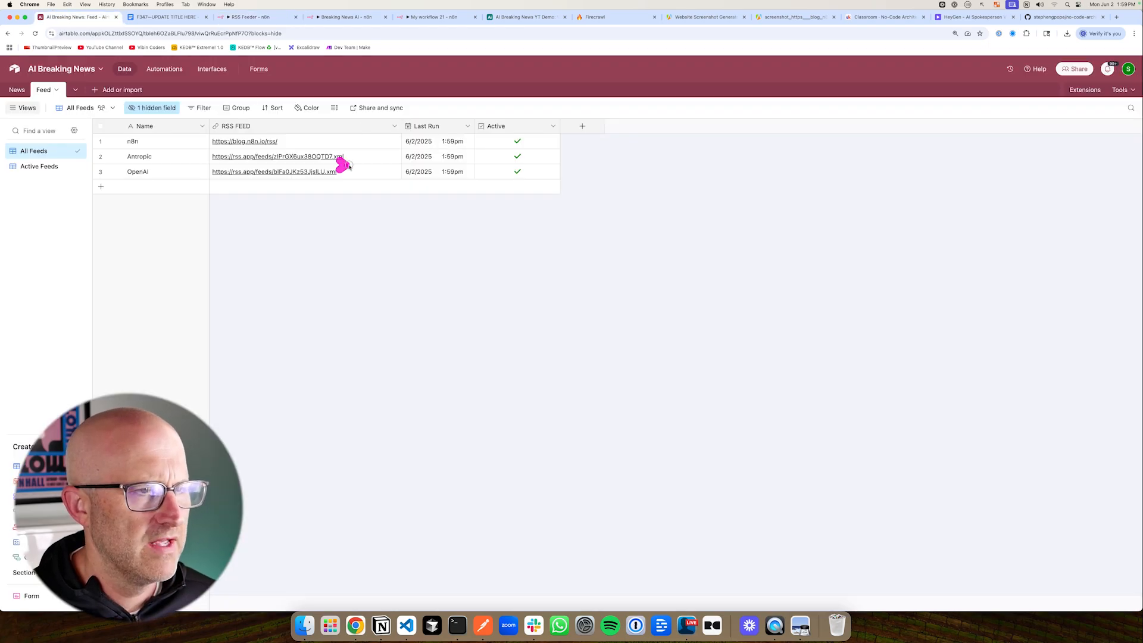
Check the pubDate-after-Last-Run condition and run Remove old Links, keeping 4 of 65 items
{"action": "left_click_drag", "start_coordinate": [350, 167], "coordinate": [393, 154]}
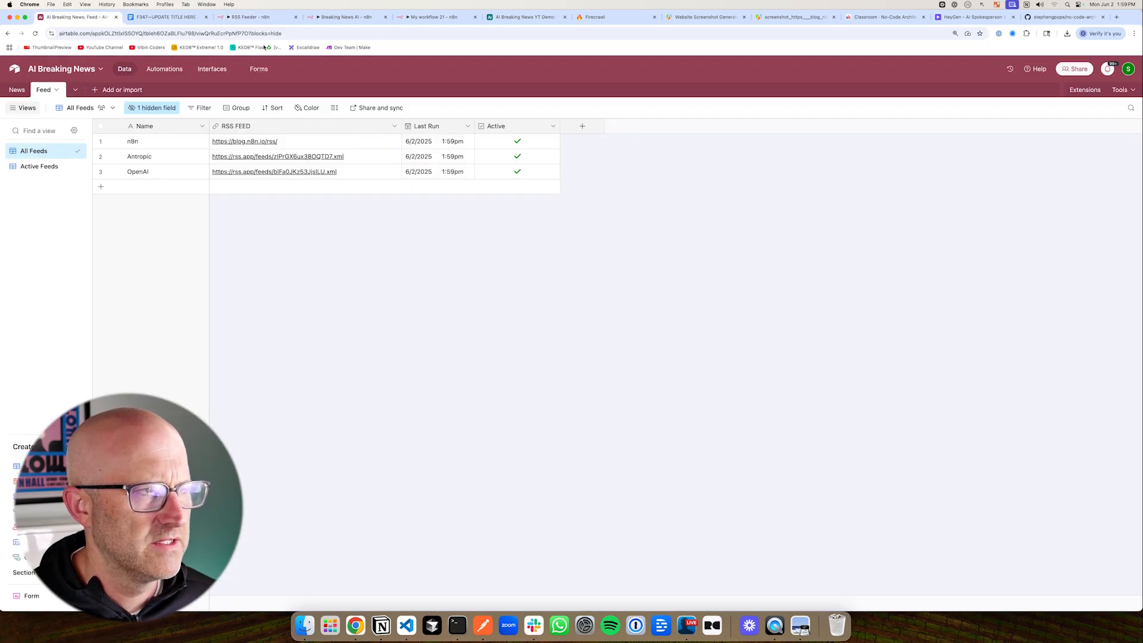
{"action": "left_click", "coordinate": [232, 19]}
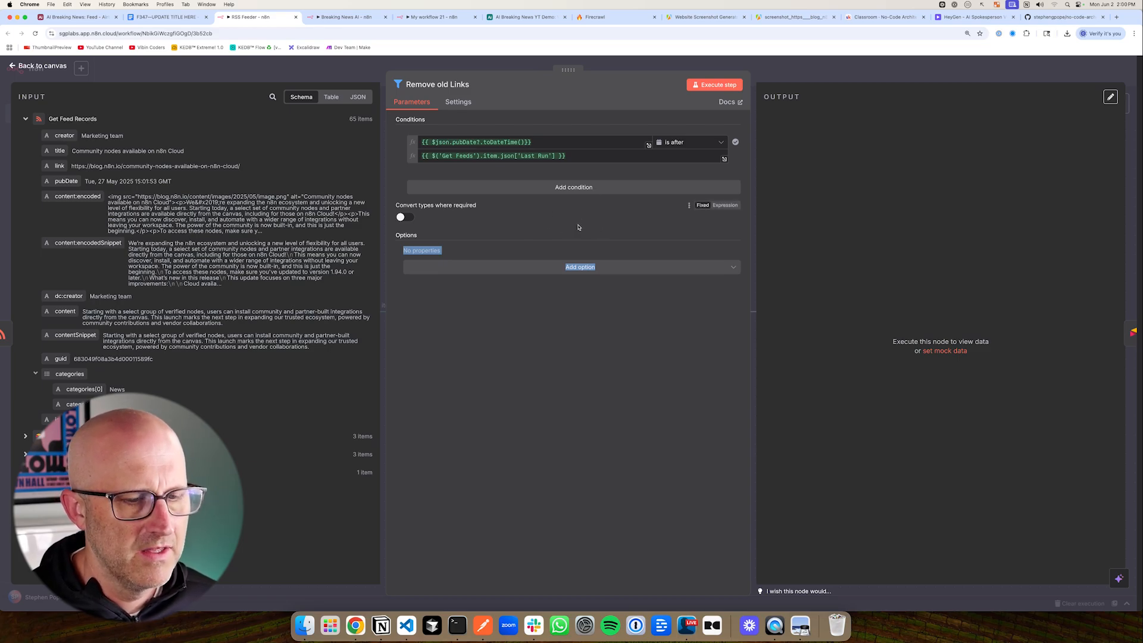
{"action": "key", "text": "Escape"}
{"action": "left_click_drag", "start_coordinate": [721, 210], "coordinate": [719, 275]}
{"action": "left_click", "coordinate": [682, 276]}
{"action": "left_click_drag", "start_coordinate": [774, 234], "coordinate": [759, 288]}
Look at Airtable's News table, then come back to the RSS Feeder workflow
{"action": "left_click", "coordinate": [107, 18]}
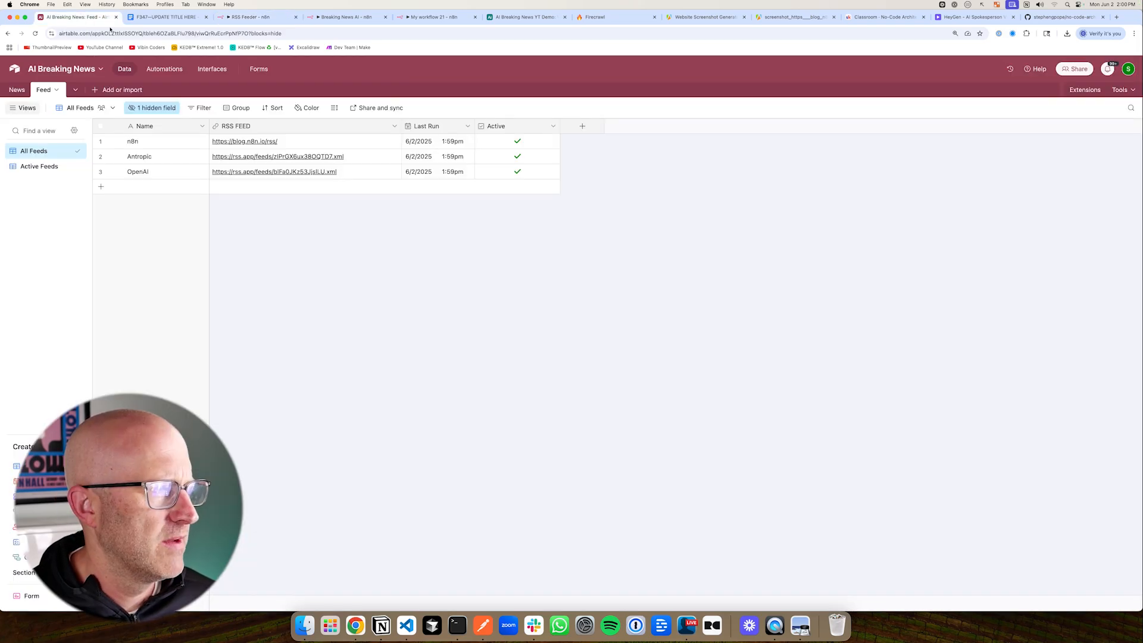
{"action": "left_click", "coordinate": [14, 90]}
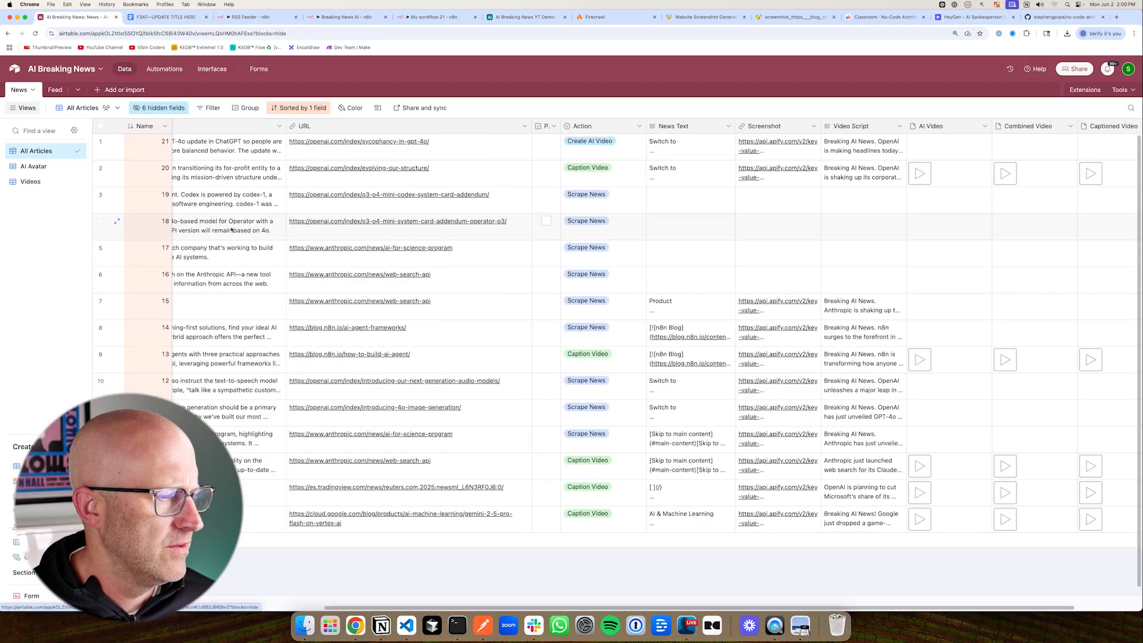
{"action": "left_click_drag", "start_coordinate": [257, 242], "coordinate": [206, 203]}
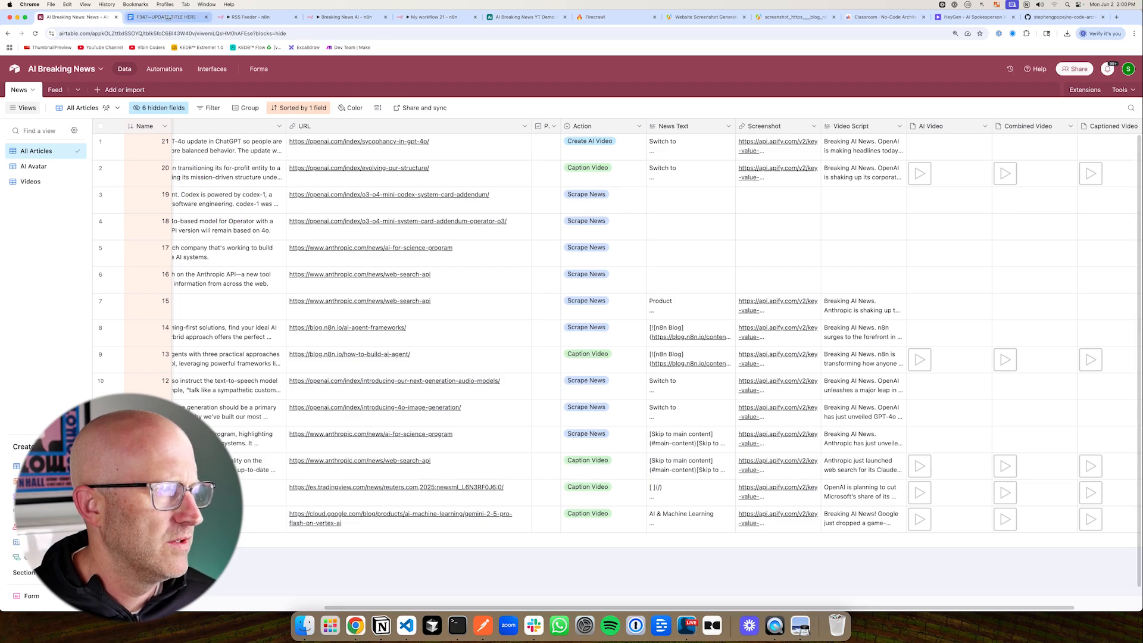
{"action": "left_click", "coordinate": [251, 18]}
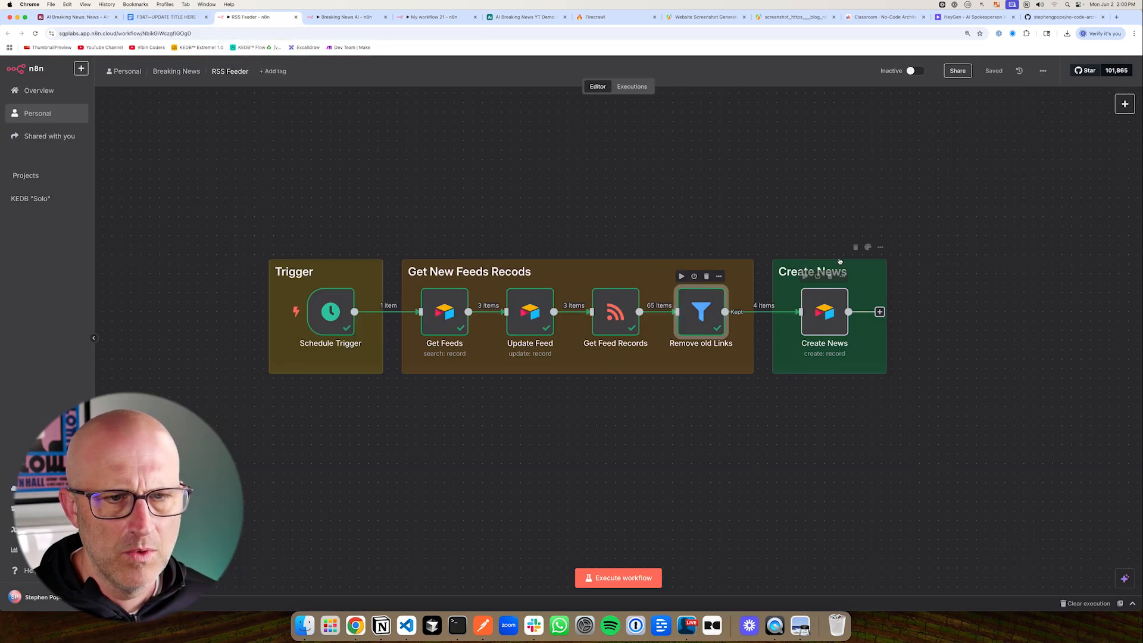
Run Create News to add 4 articles to Airtable, then view Breaking News AI and Skool
{"action": "left_click", "coordinate": [805, 278]}
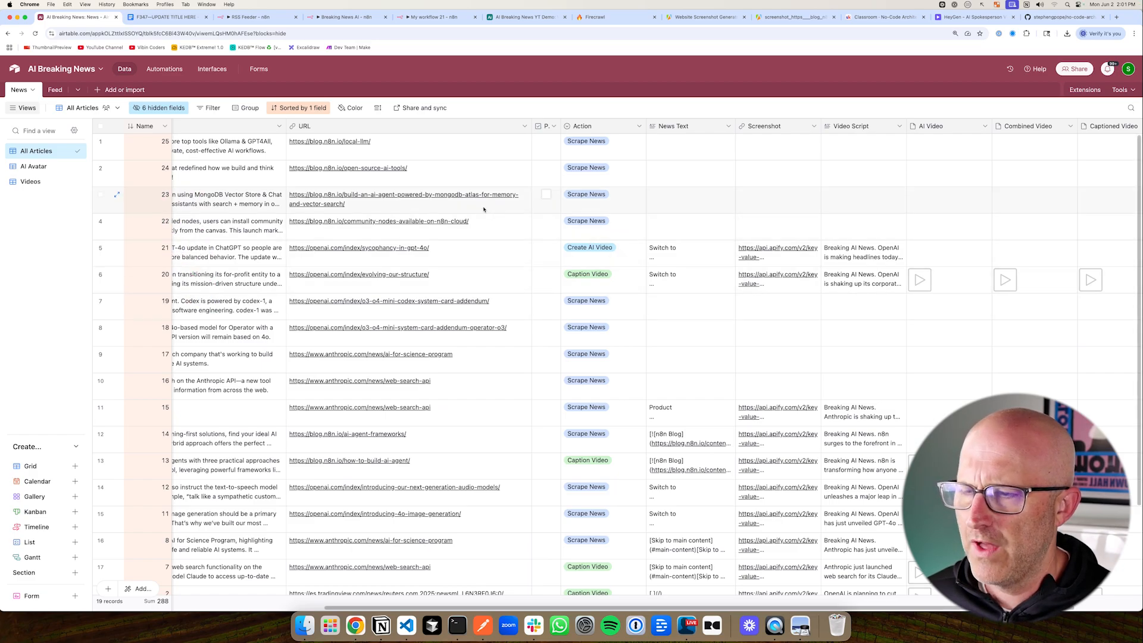
{"action": "left_click", "coordinate": [256, 16]}
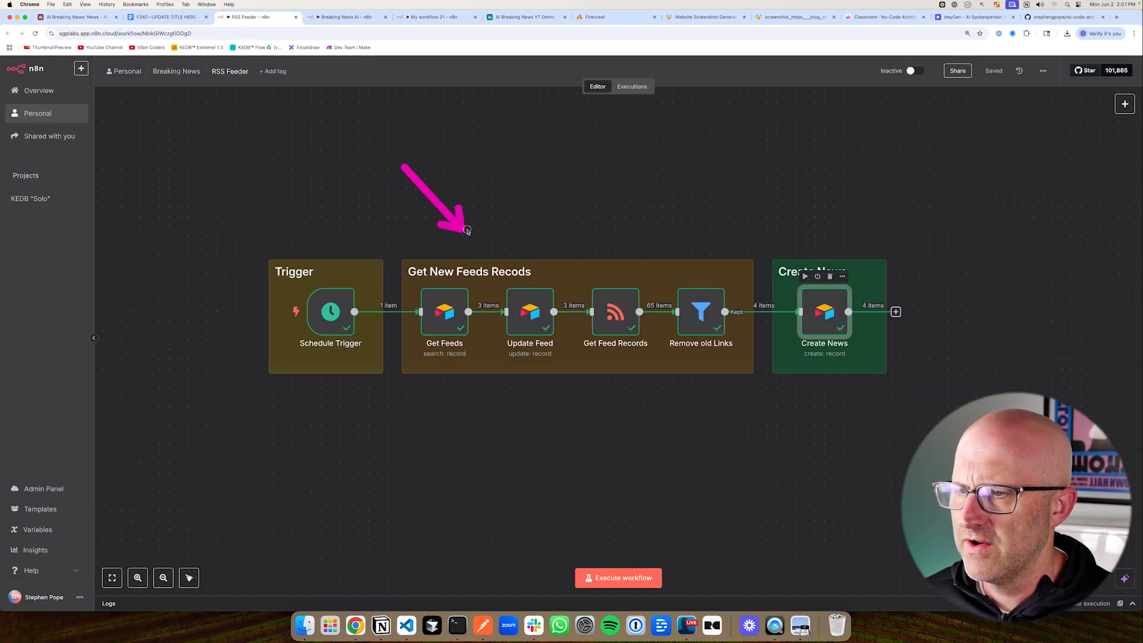
{"action": "left_click", "coordinate": [345, 17]}
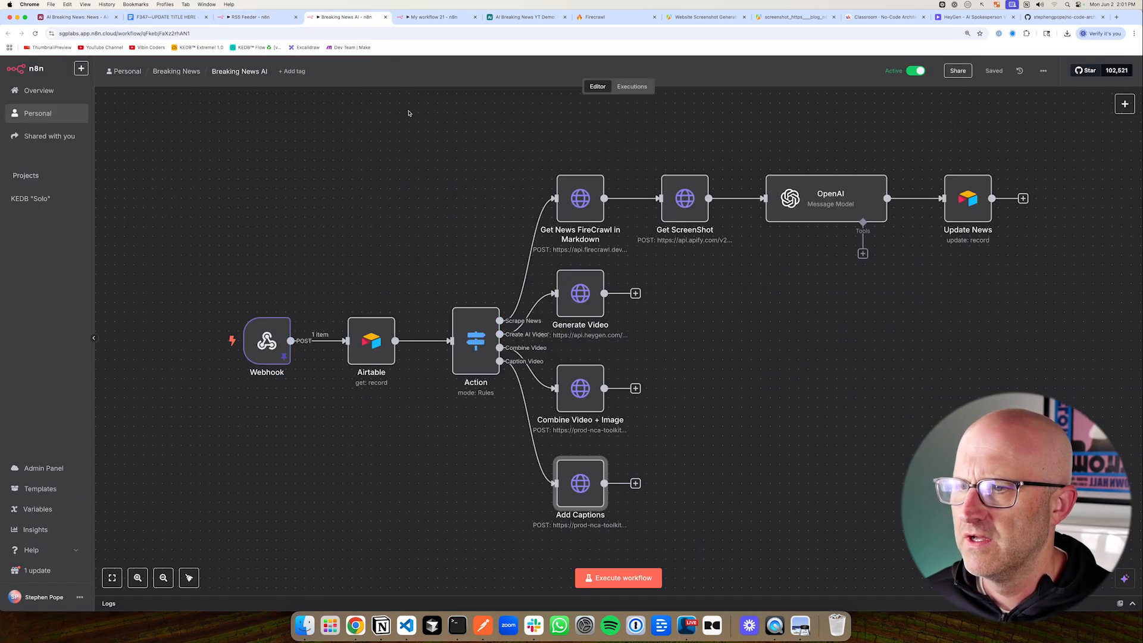
{"action": "left_click_drag", "start_coordinate": [356, 209], "coordinate": [516, 211]}
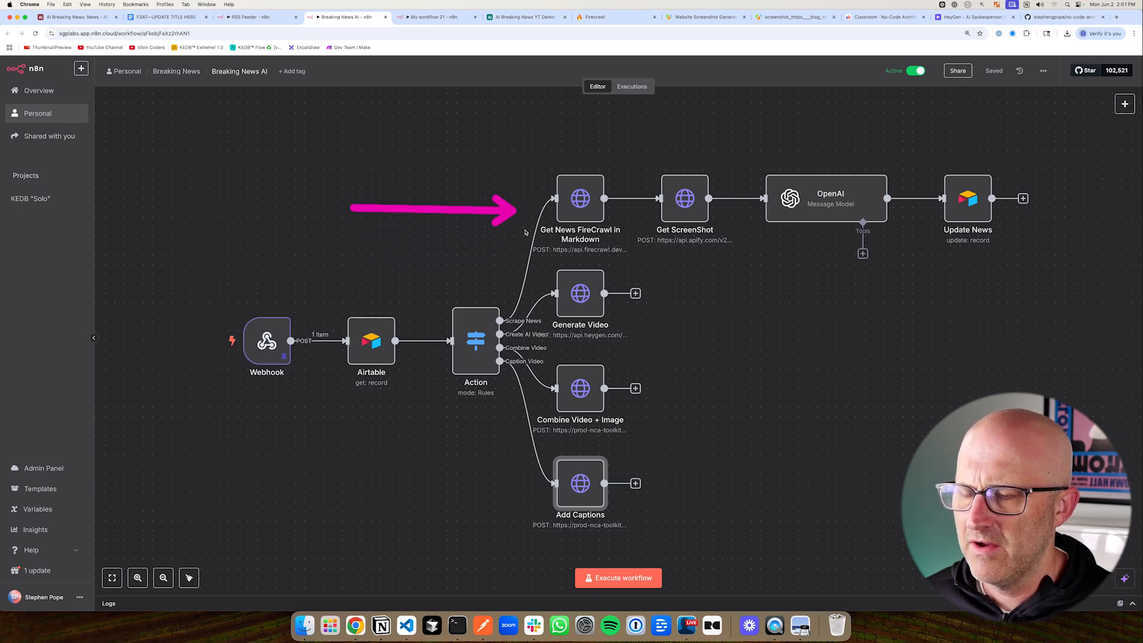
{"action": "left_click", "coordinate": [881, 17]}
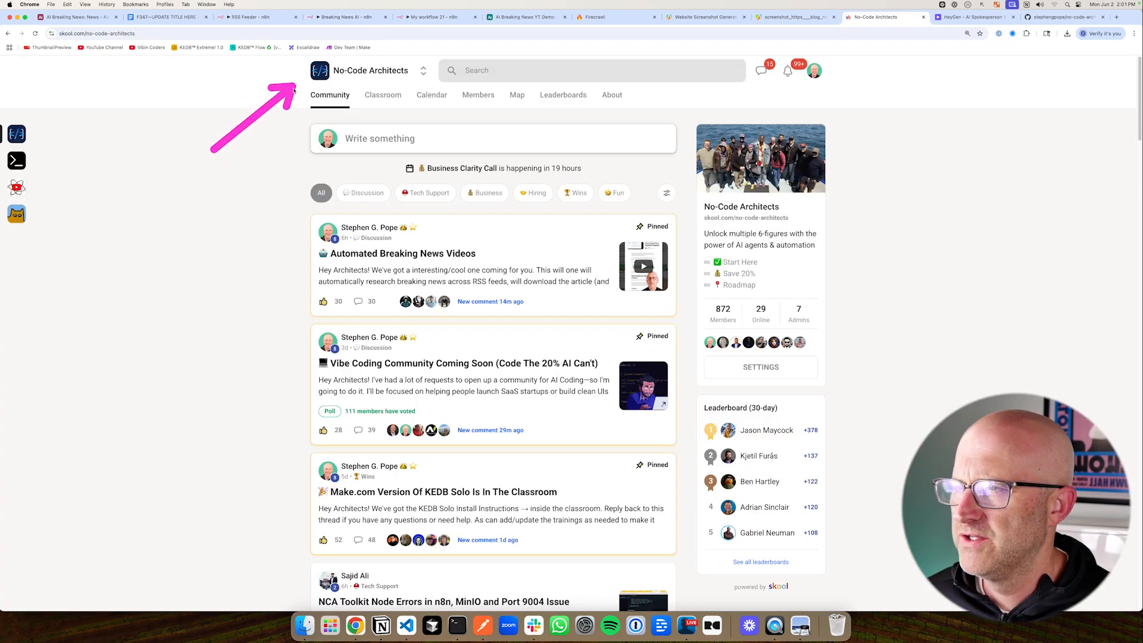
{"action": "scroll", "coordinate": [381, 281], "scroll_direction": "down", "scroll_amount": 10}
{"action": "scroll", "coordinate": [380, 281], "scroll_direction": "down", "scroll_amount": 15}
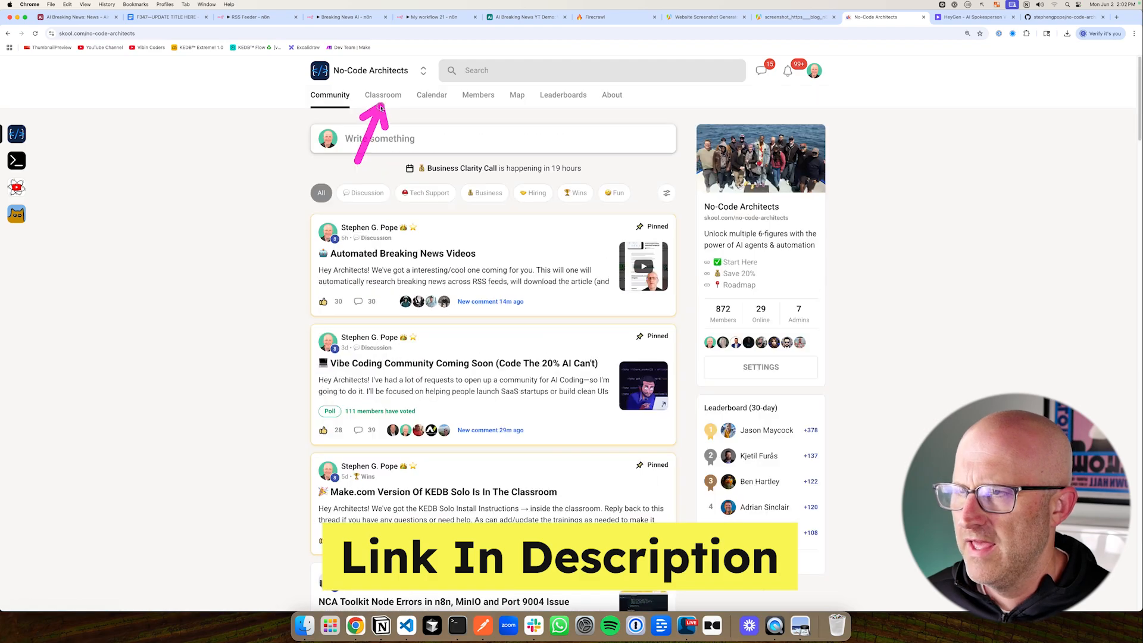
{"action": "left_click", "coordinate": [382, 98]}
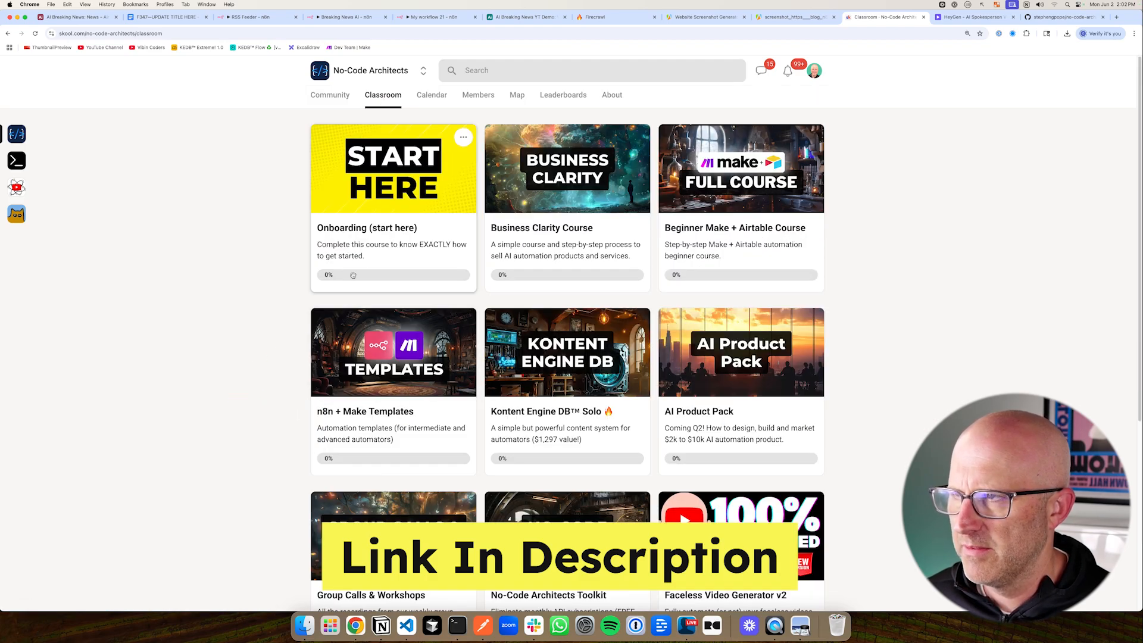
{"action": "left_click", "coordinate": [77, 21]}
{"action": "left_click", "coordinate": [250, 19]}
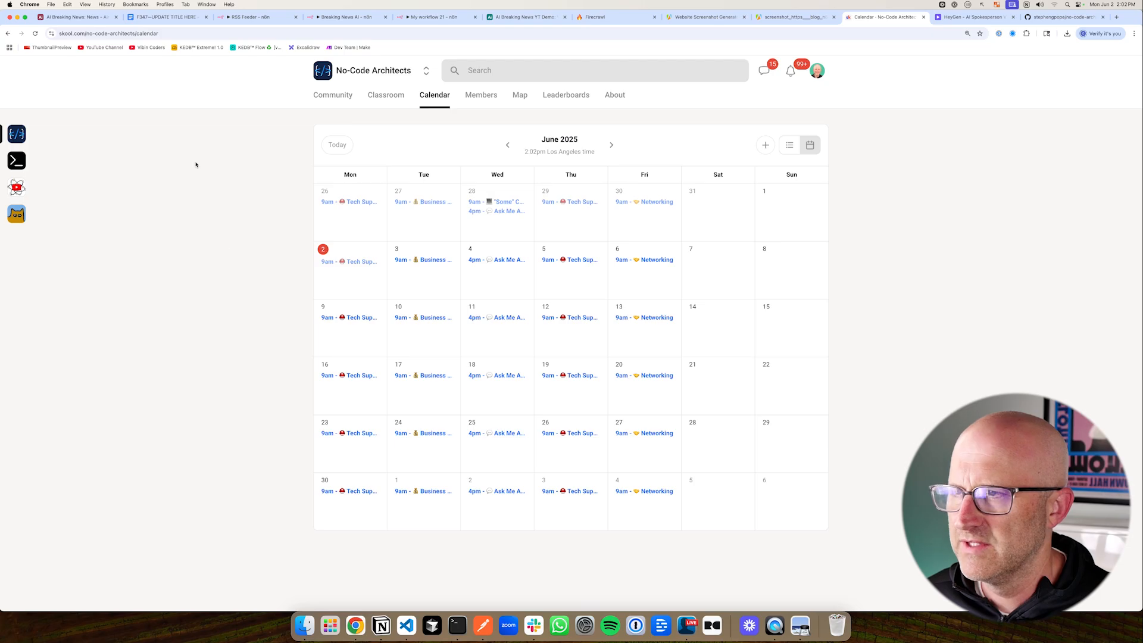
{"action": "left_click", "coordinate": [333, 97]}
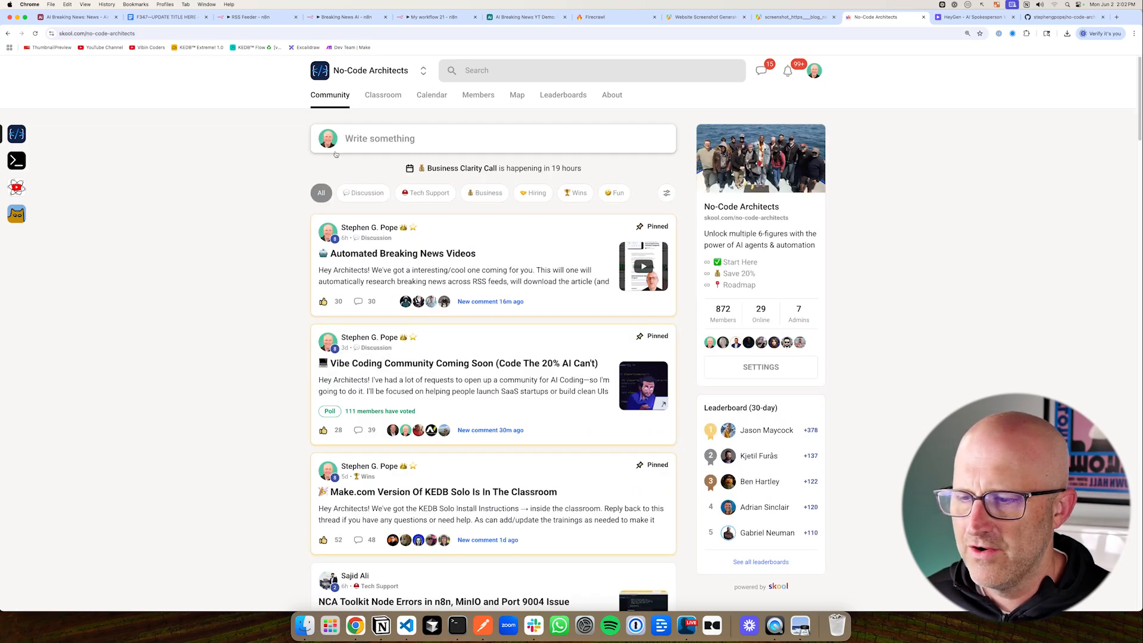